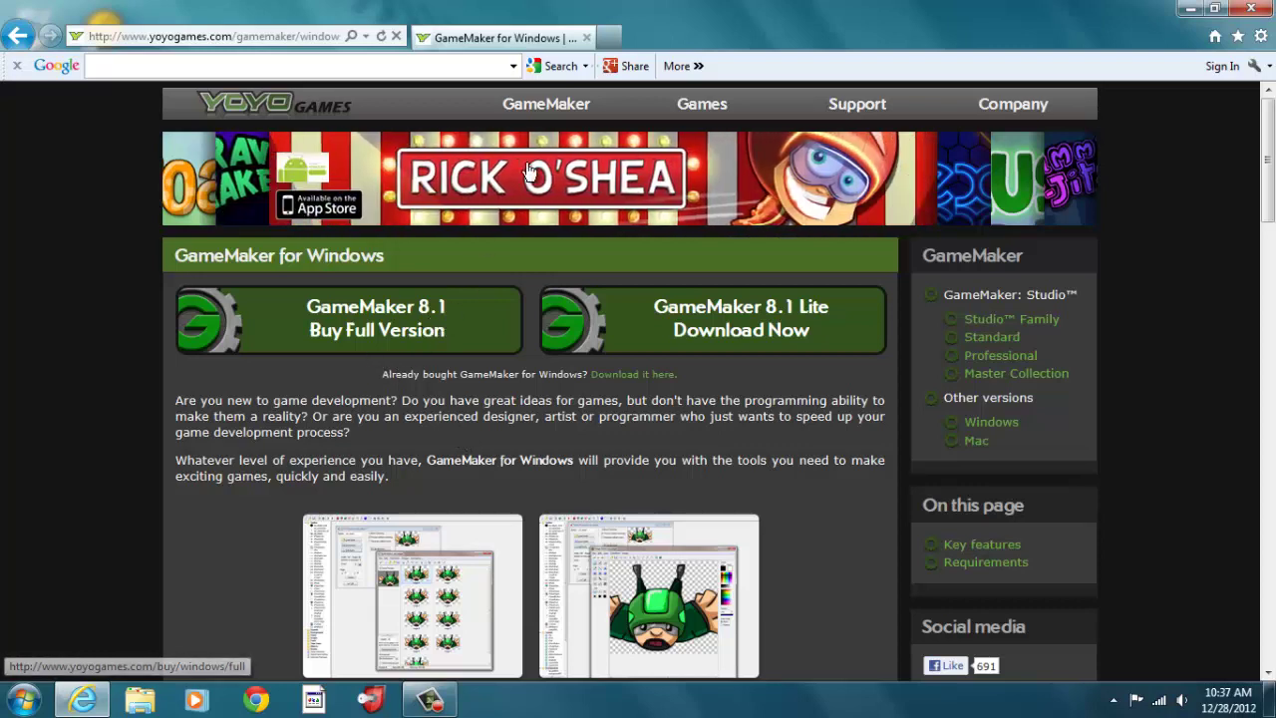
{"action": "mouse_move", "coordinate": [532, 112]}
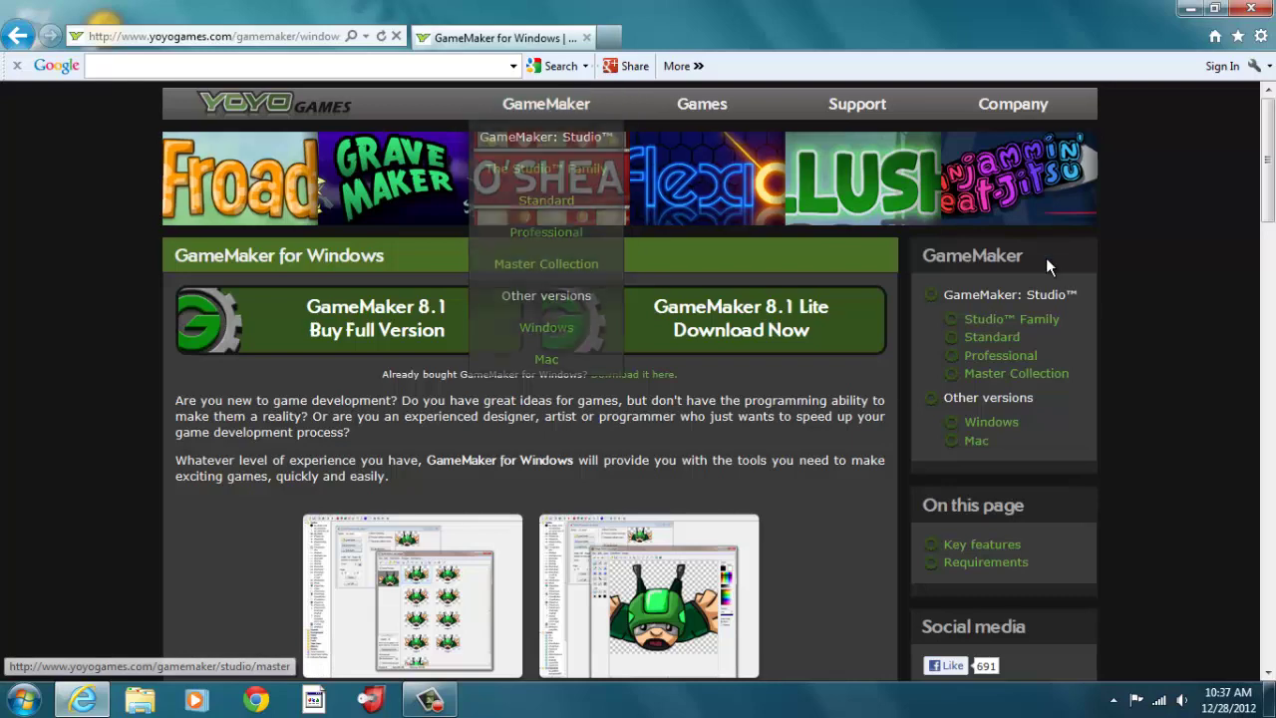
{"action": "scroll", "coordinate": [718, 379], "scroll_direction": "down", "scroll_amount": 3}
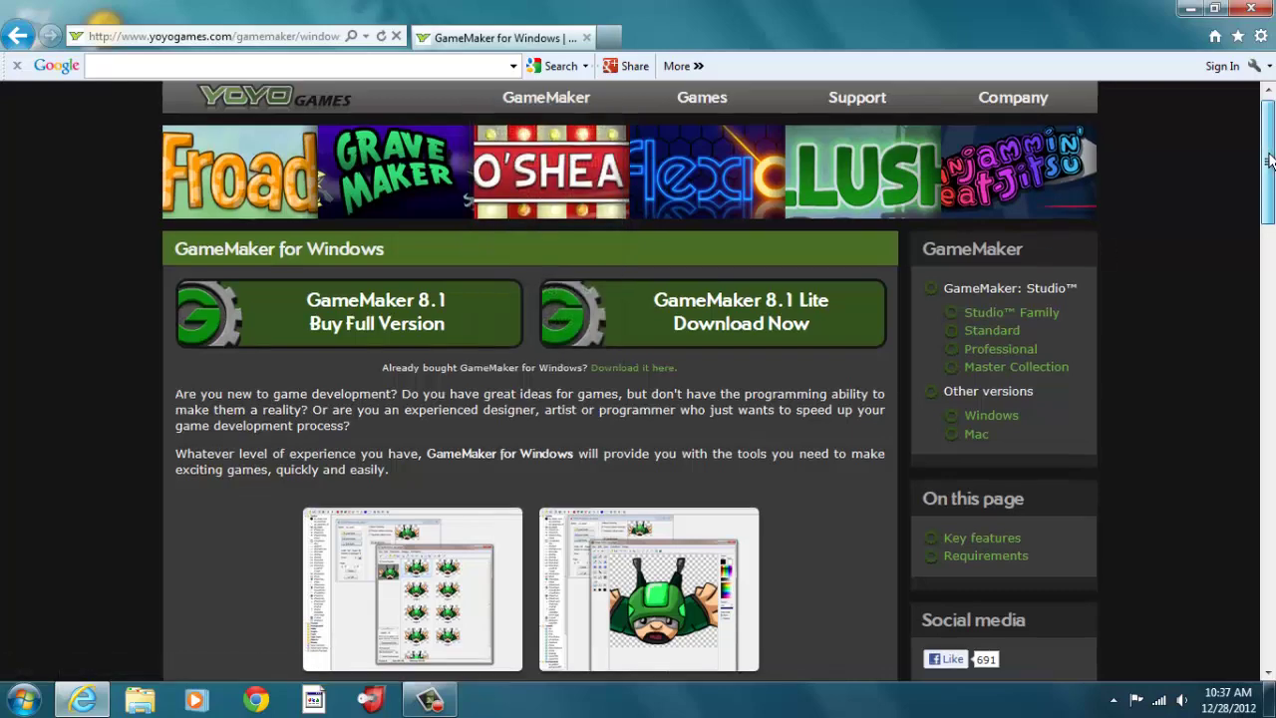
{"action": "scroll", "coordinate": [1267, 199], "scroll_direction": "down", "scroll_amount": 1}
{"action": "left_click_drag", "start_coordinate": [1268, 200], "coordinate": [1270, 152]}
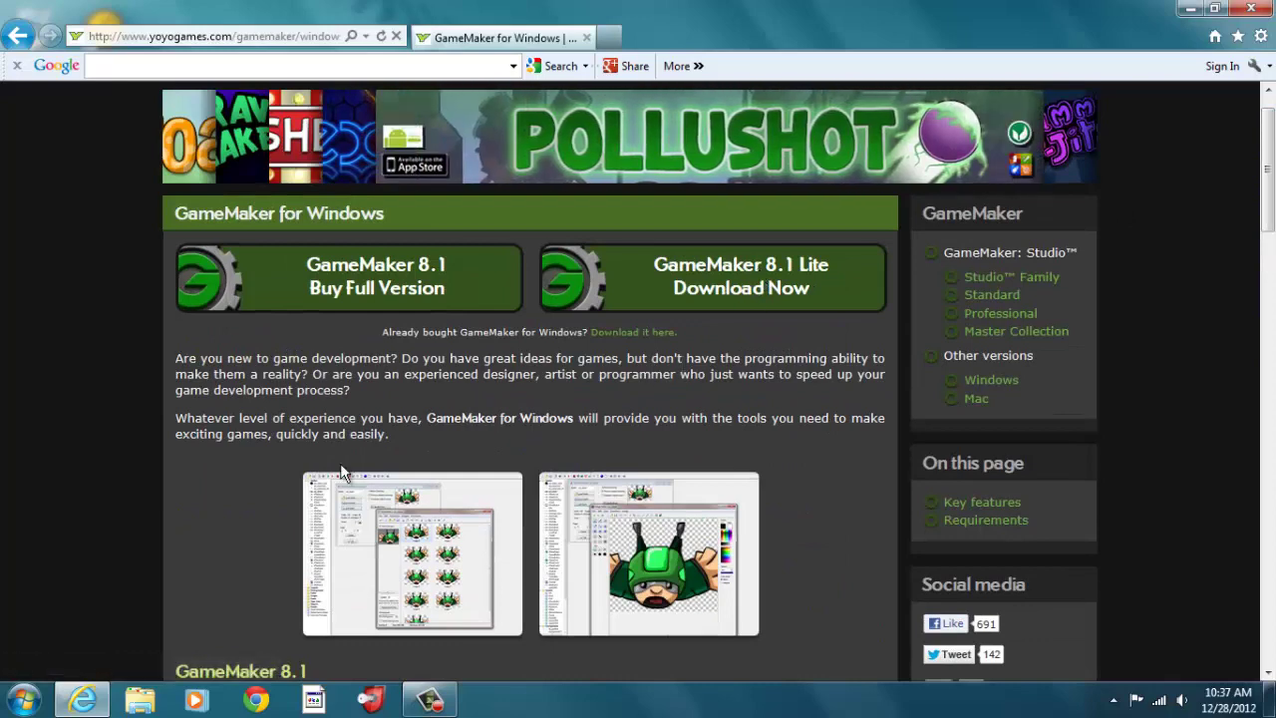
Step: Launch GameMaker 8.1 and dismiss the upgrade welcome window
{"action": "left_click", "coordinate": [26, 701]}
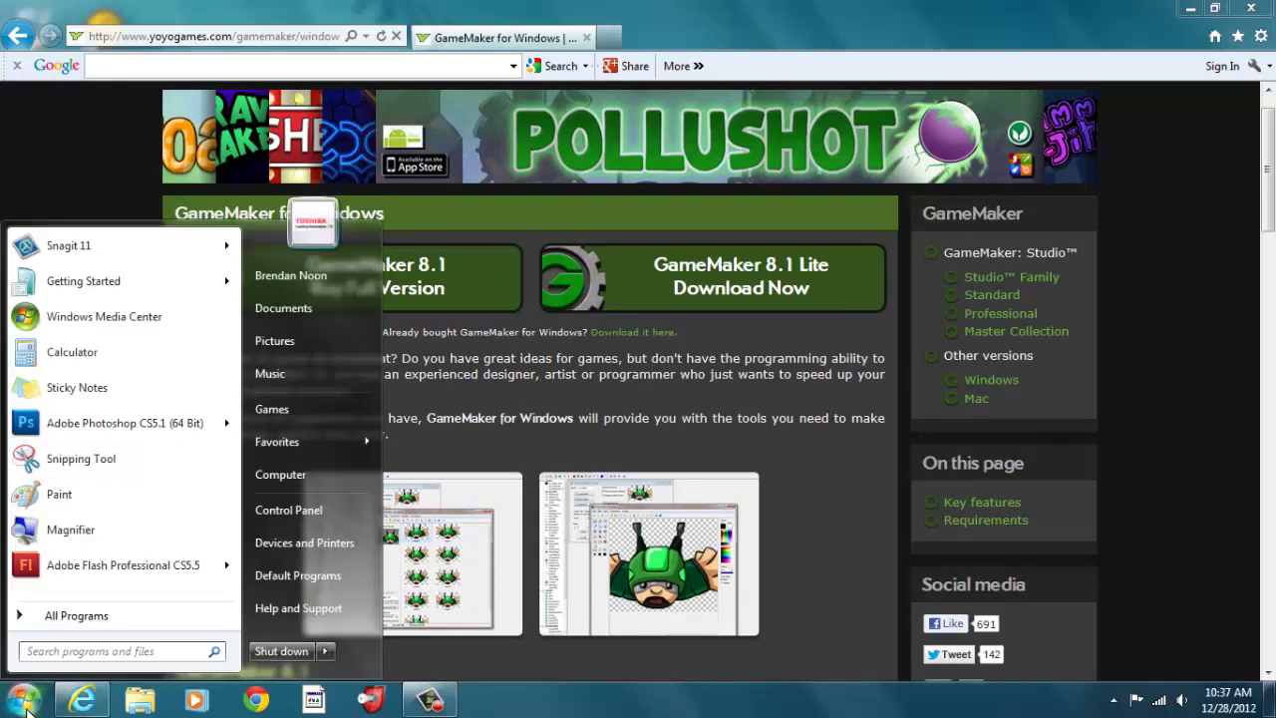
{"action": "left_click", "coordinate": [89, 616]}
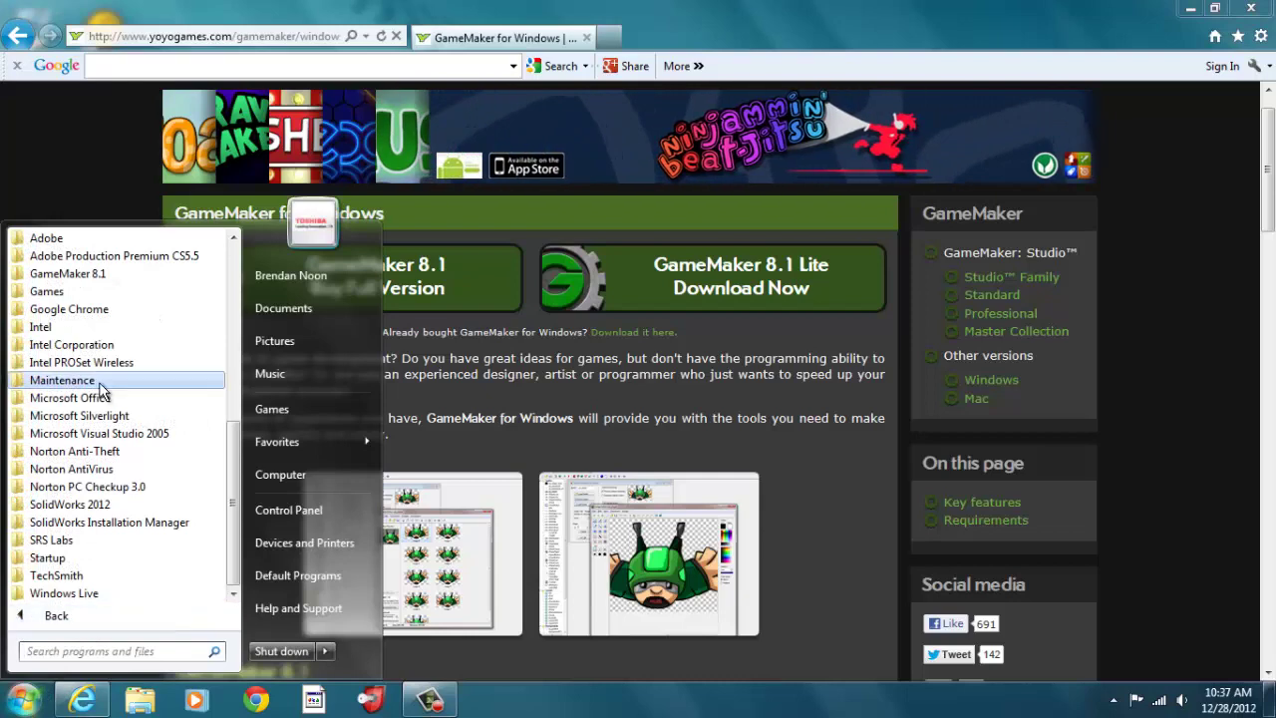
{"action": "left_click", "coordinate": [105, 275]}
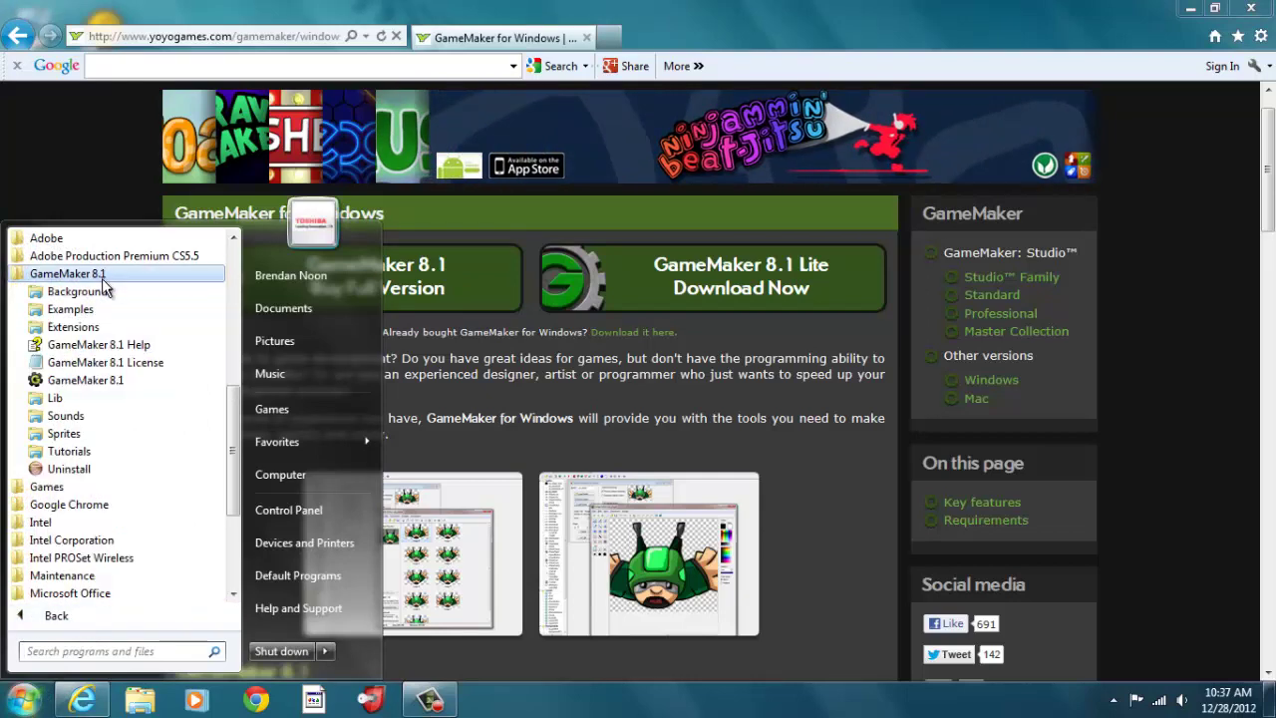
{"action": "left_click", "coordinate": [99, 379]}
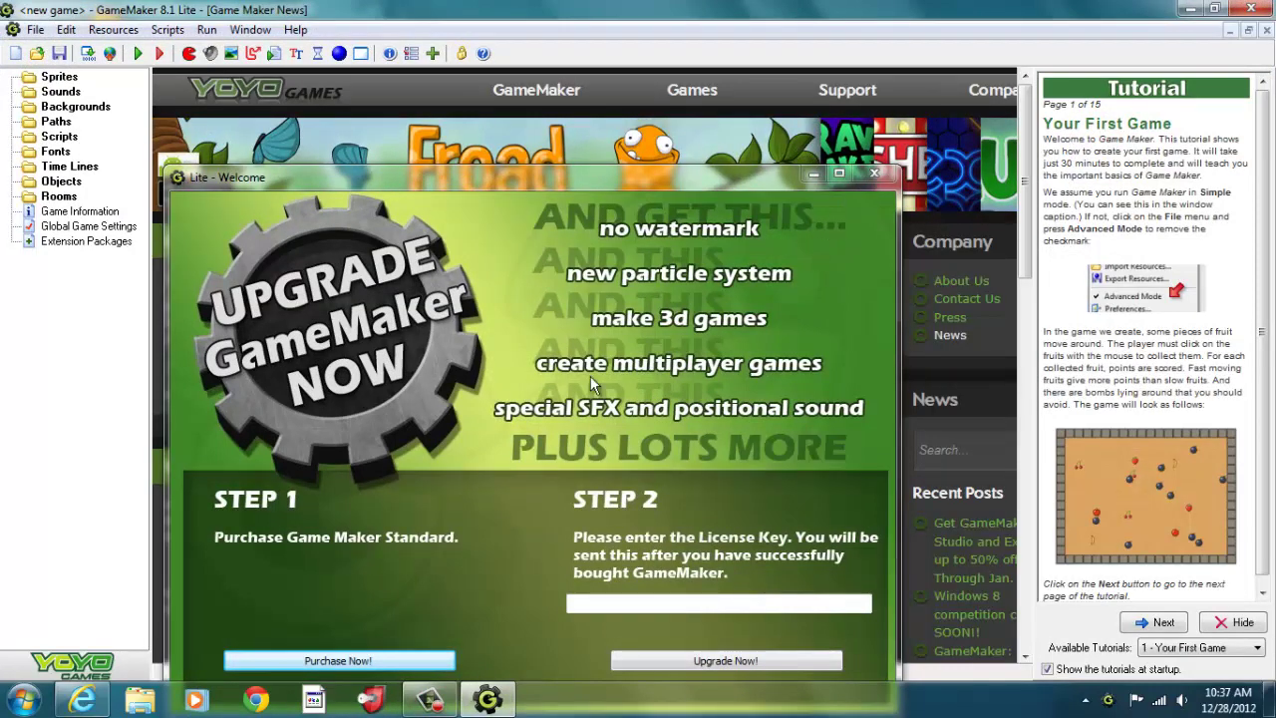
{"action": "left_click", "coordinate": [875, 177]}
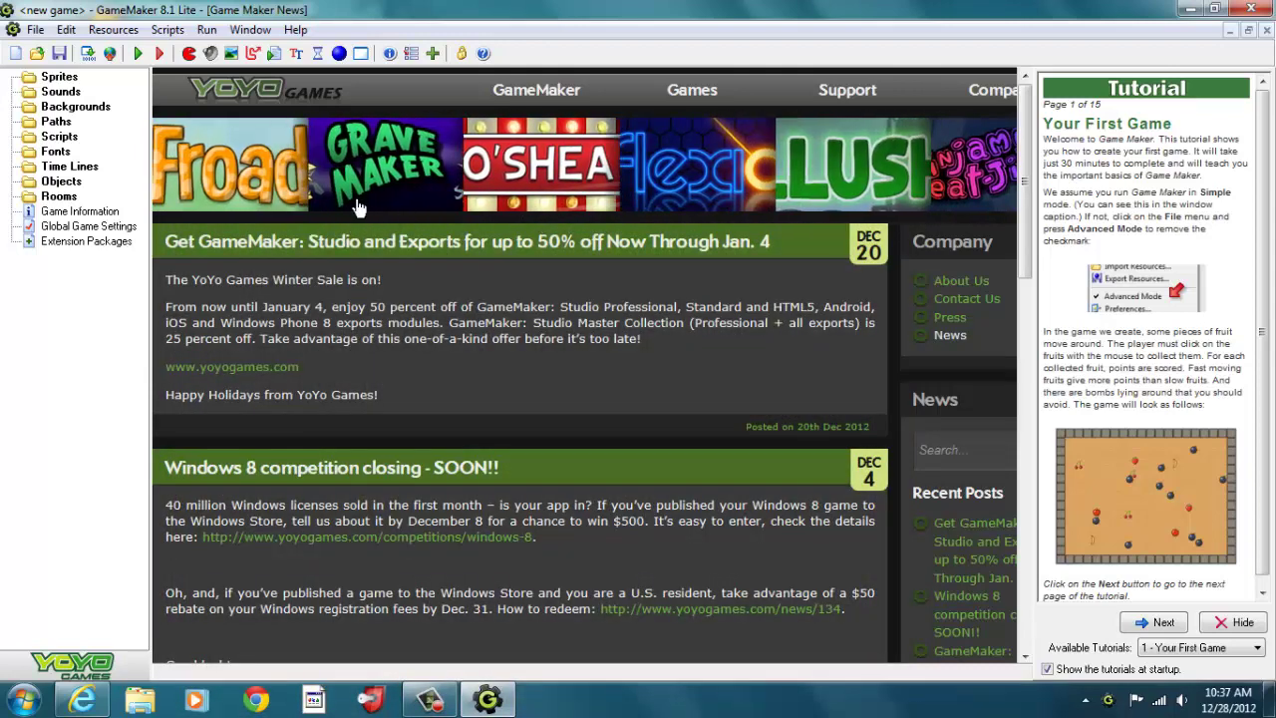
{"action": "left_click", "coordinate": [36, 31]}
{"action": "left_click", "coordinate": [62, 120]}
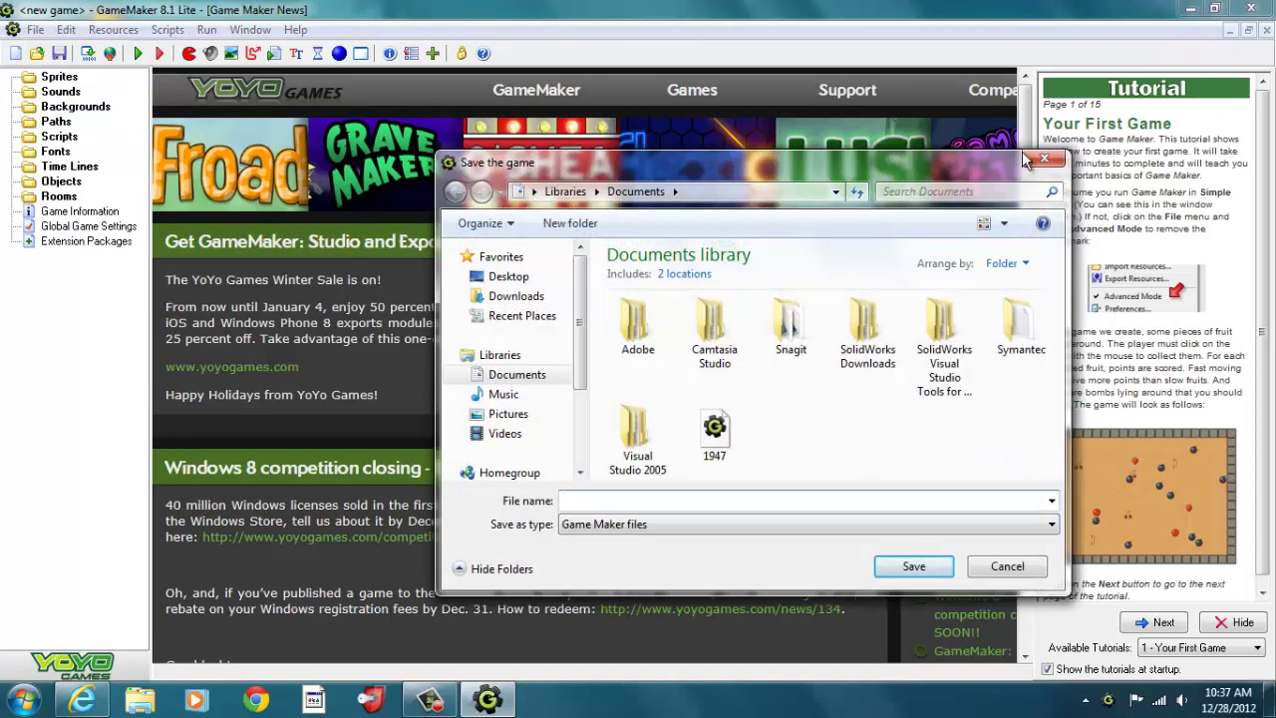
{"action": "left_click", "coordinate": [1045, 160]}
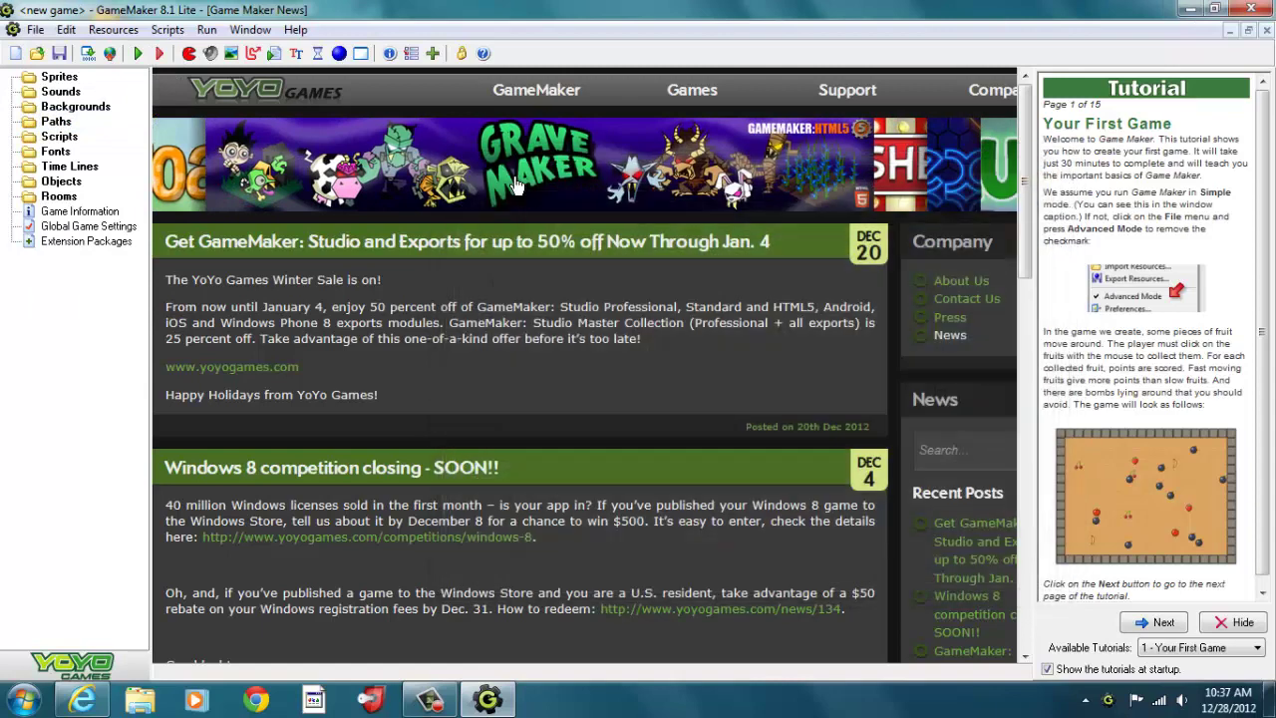
Step: Start a new, empty game project in place of the news page
{"action": "left_click", "coordinate": [35, 30]}
{"action": "left_click", "coordinate": [63, 51]}
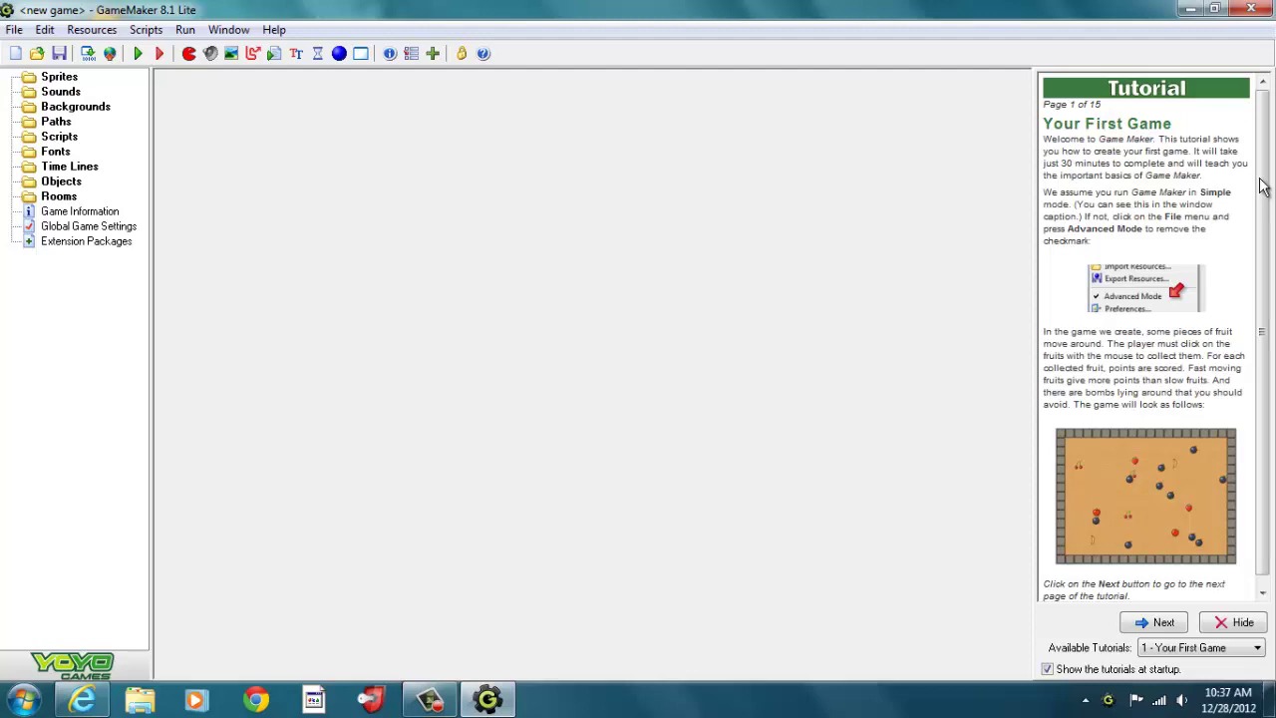
{"action": "left_click", "coordinate": [15, 32]}
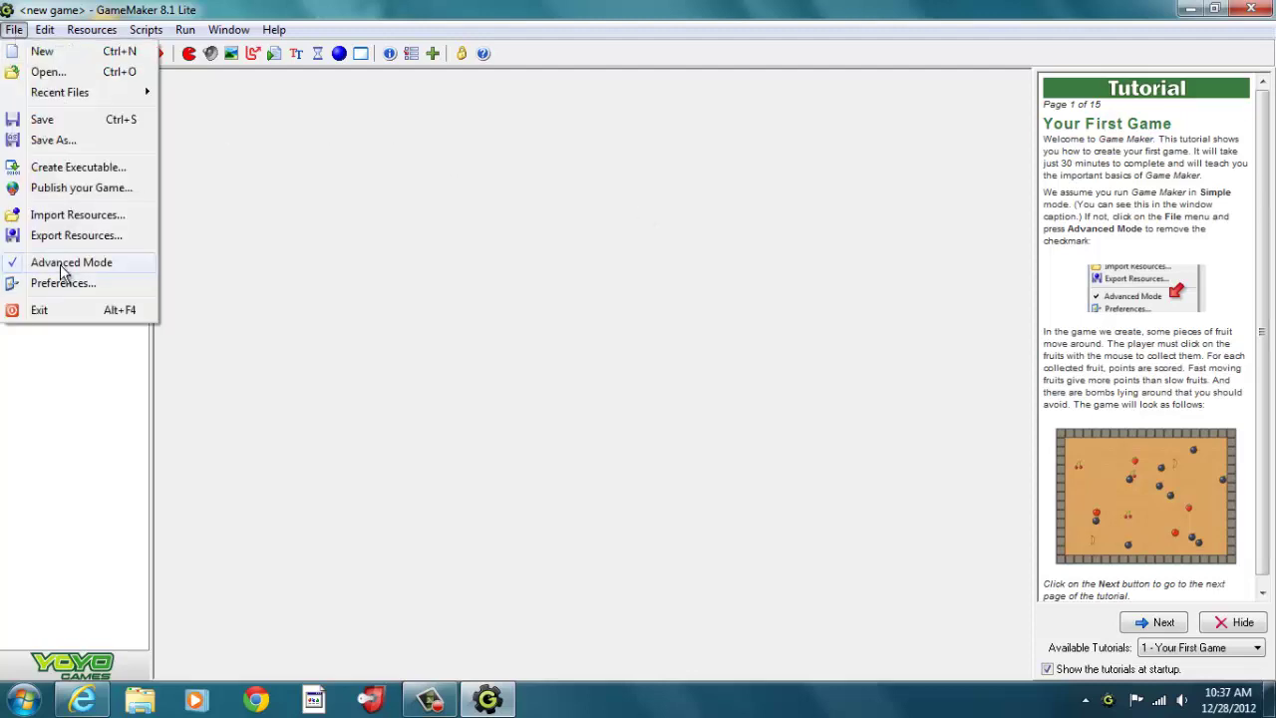
{"action": "left_click", "coordinate": [62, 267]}
{"action": "left_click", "coordinate": [15, 30]}
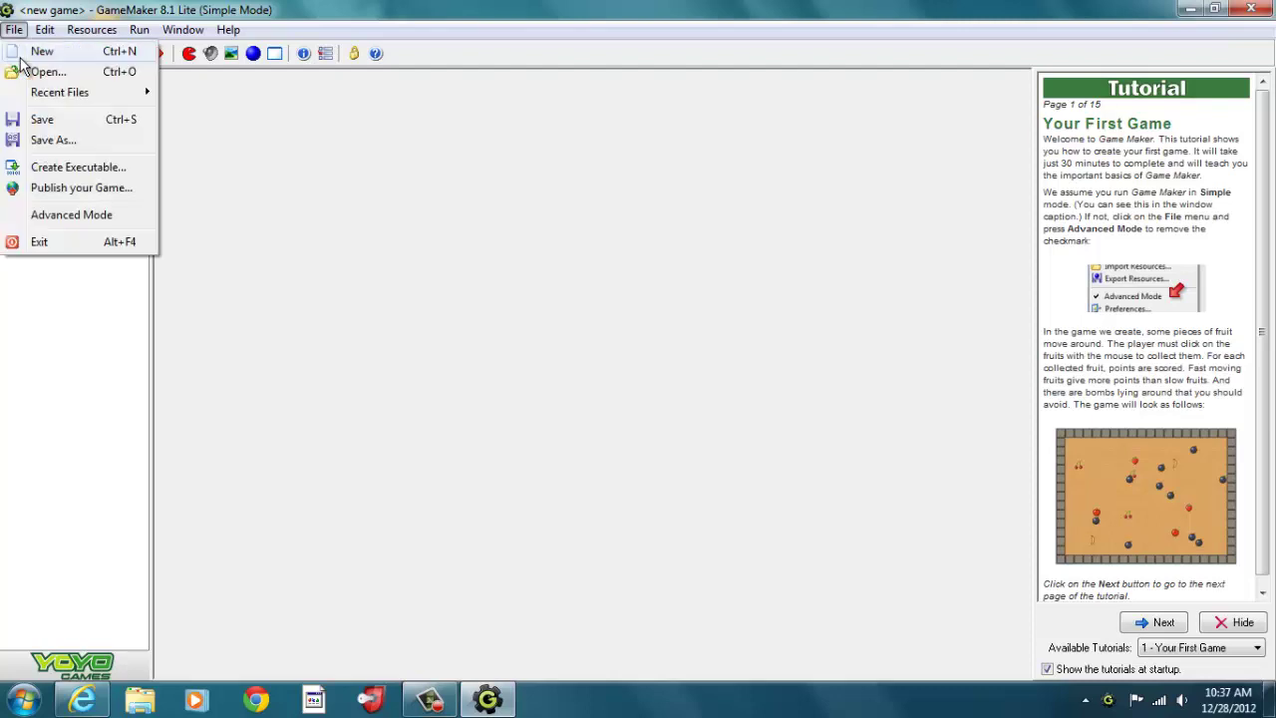
{"action": "left_click", "coordinate": [55, 217]}
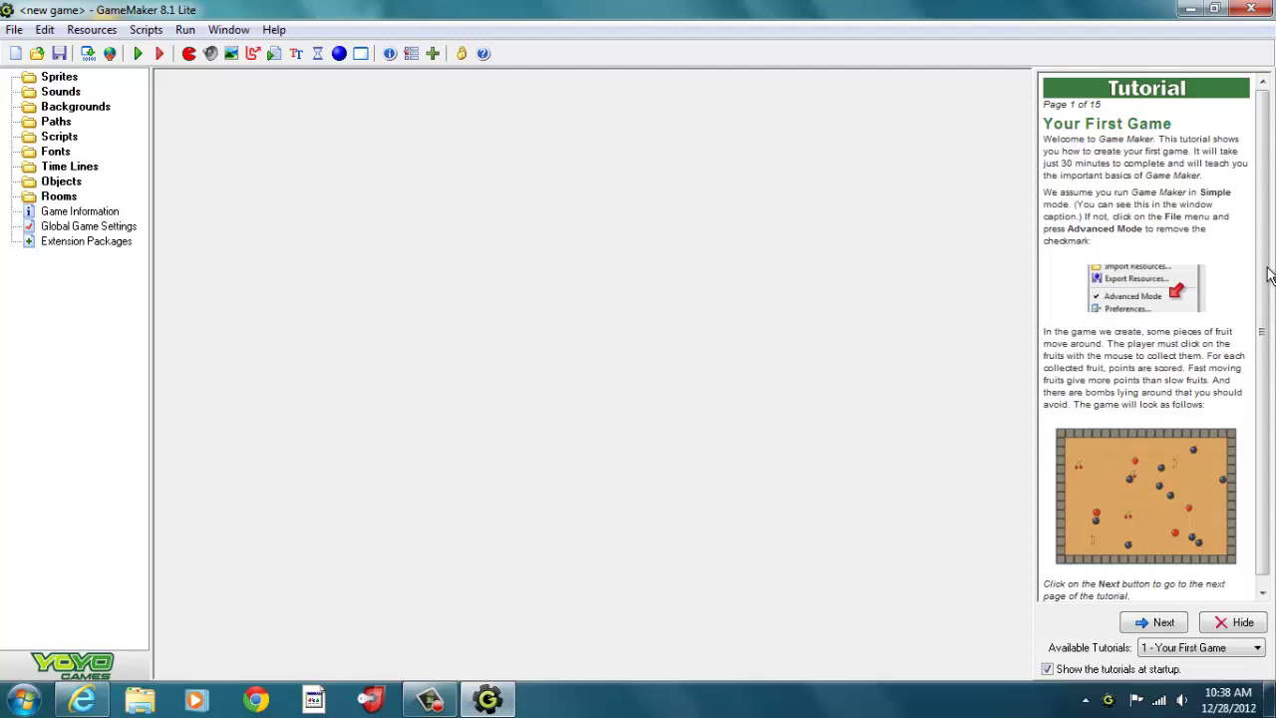
Step: Read the first page of the Your First Game tutorial and advance to the Adding Sprites page
{"action": "left_click_drag", "start_coordinate": [1268, 275], "coordinate": [1266, 287]}
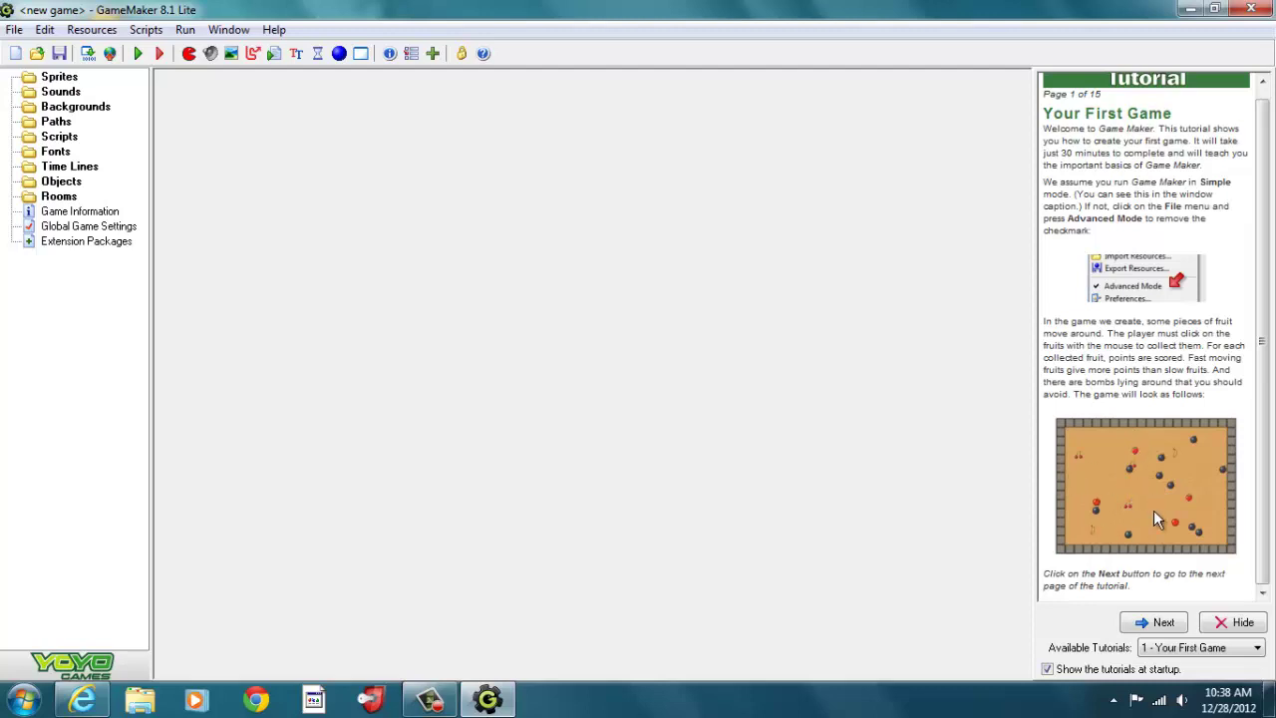
{"action": "left_click", "coordinate": [1157, 624]}
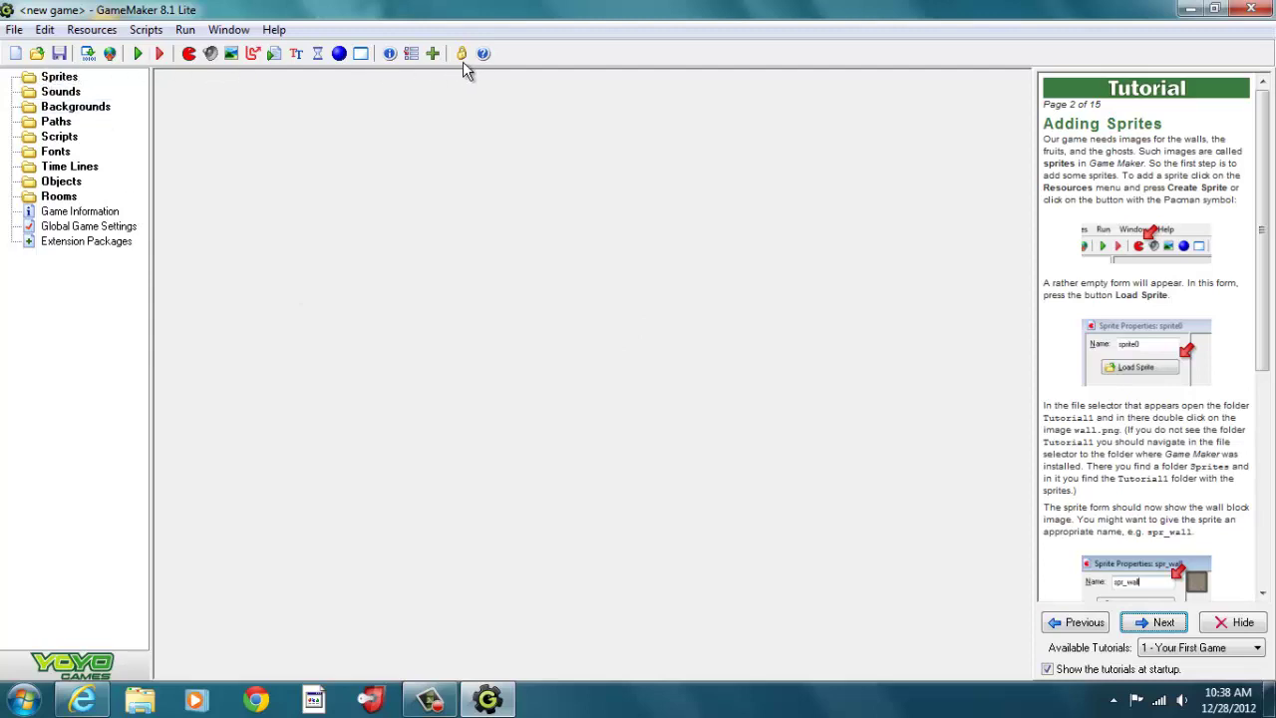
Step: Create a new sprite and browse for its image in the Tutorial1 folder inside the GameMaker 8.1 Sprites folder
{"action": "left_click", "coordinate": [189, 56]}
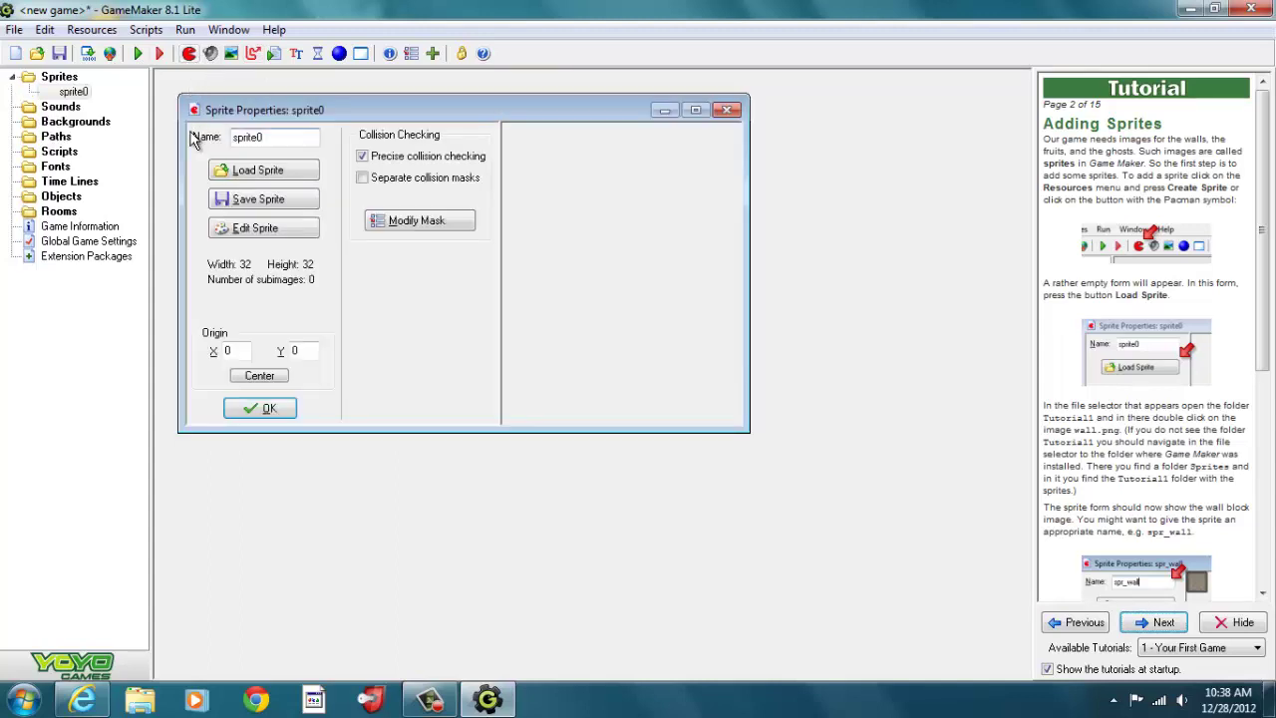
{"action": "left_click", "coordinate": [277, 171]}
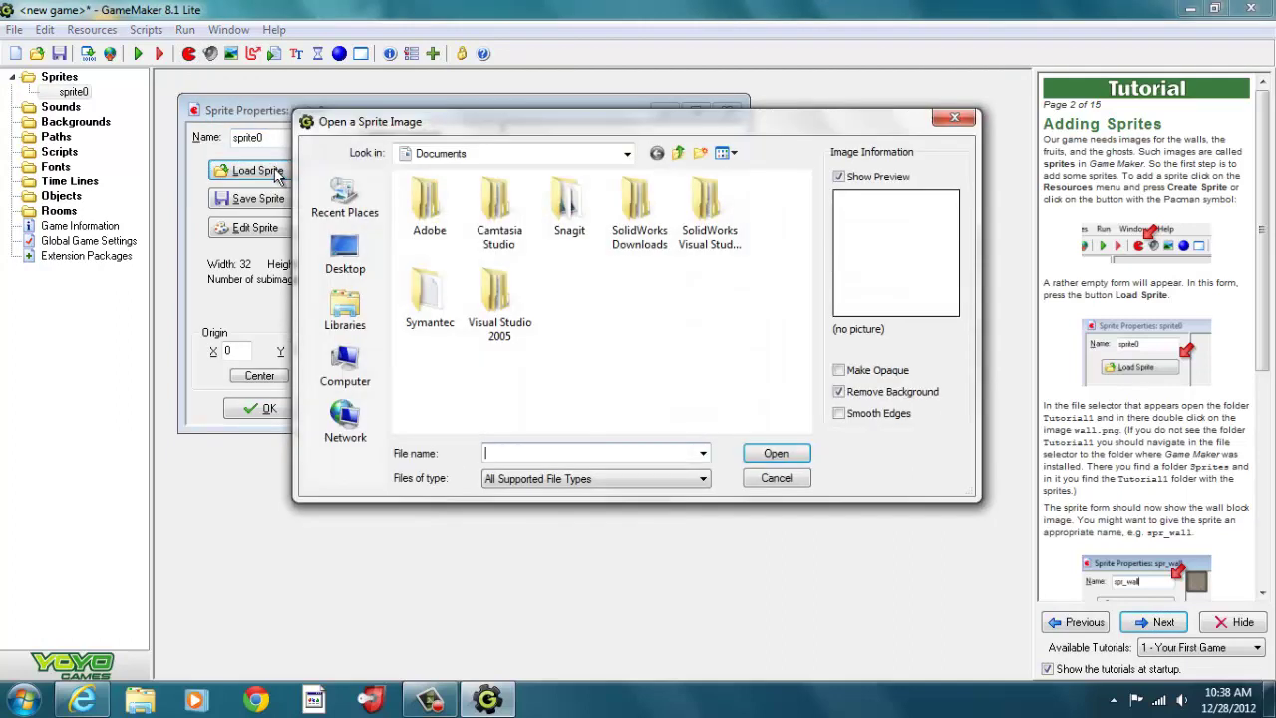
{"action": "left_click", "coordinate": [627, 155]}
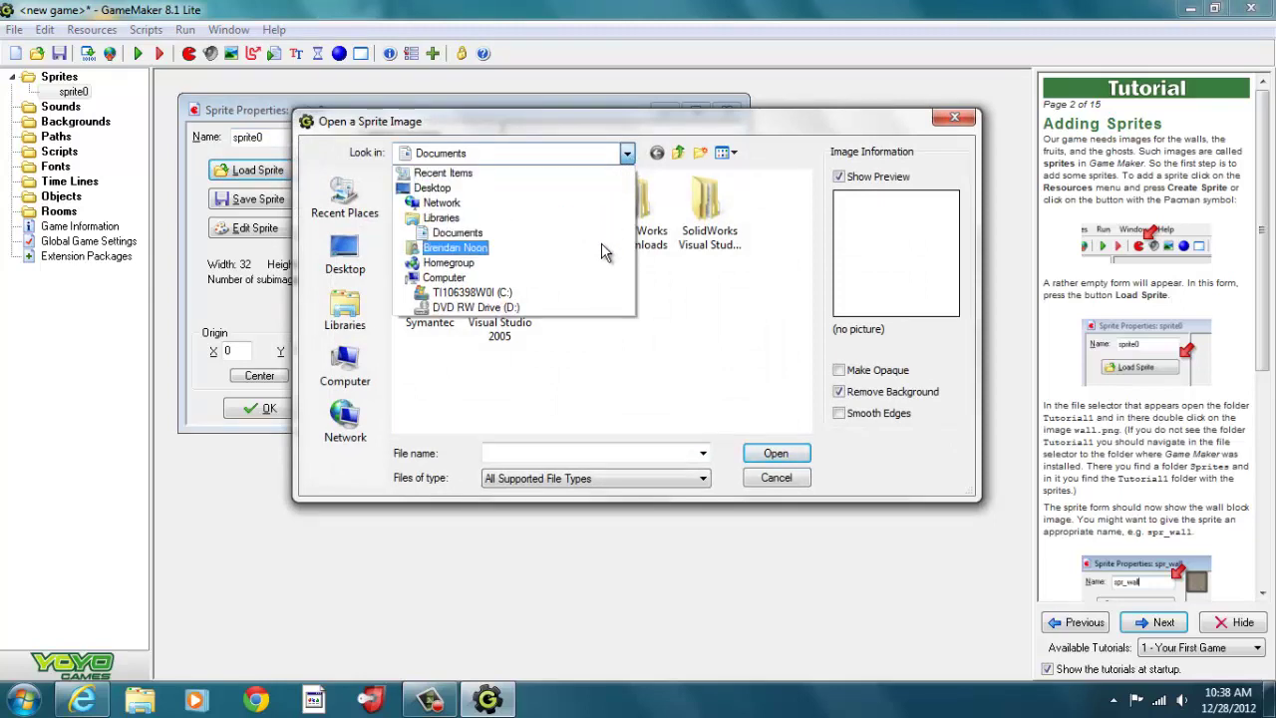
{"action": "left_click", "coordinate": [603, 251]}
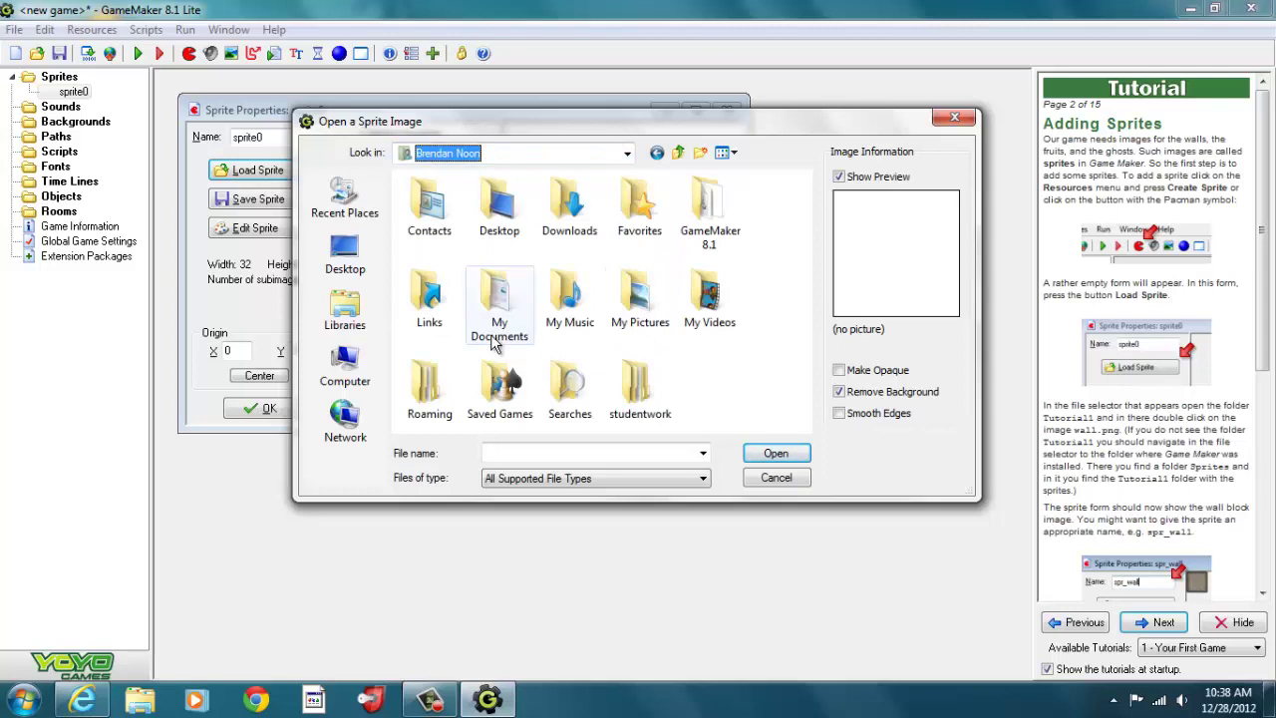
{"action": "left_click", "coordinate": [736, 218]}
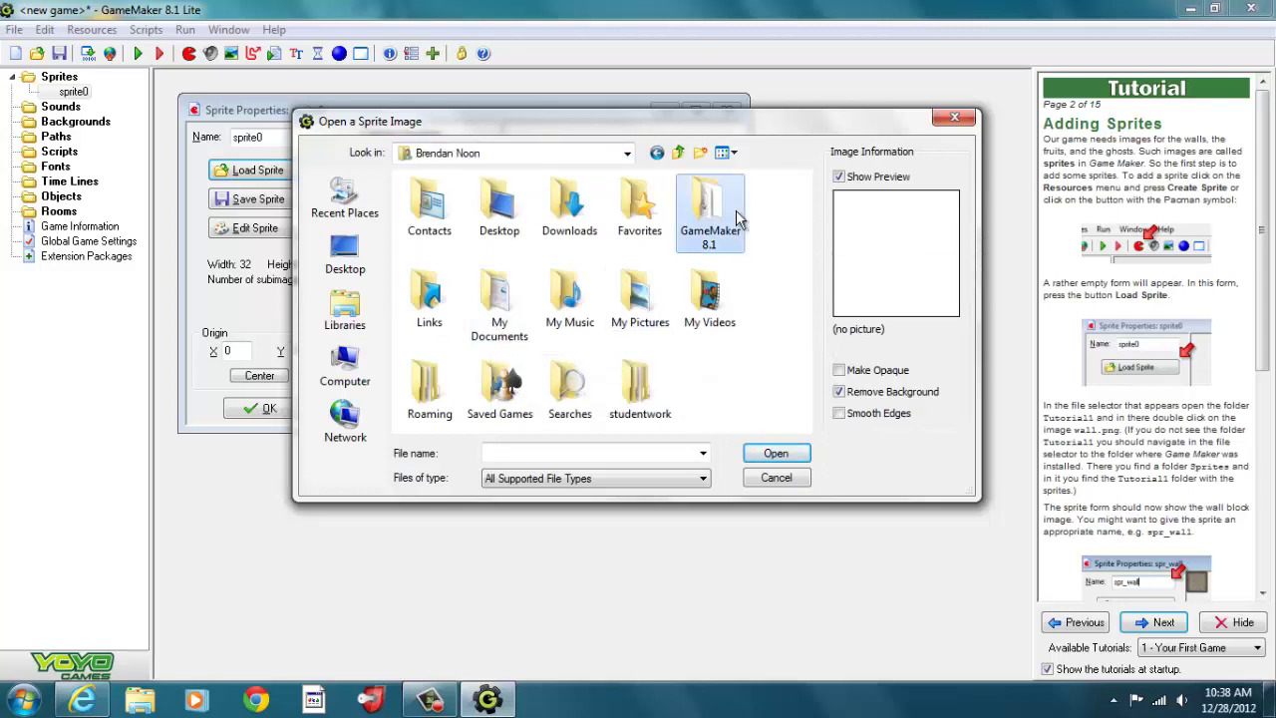
{"action": "double_click", "coordinate": [736, 217]}
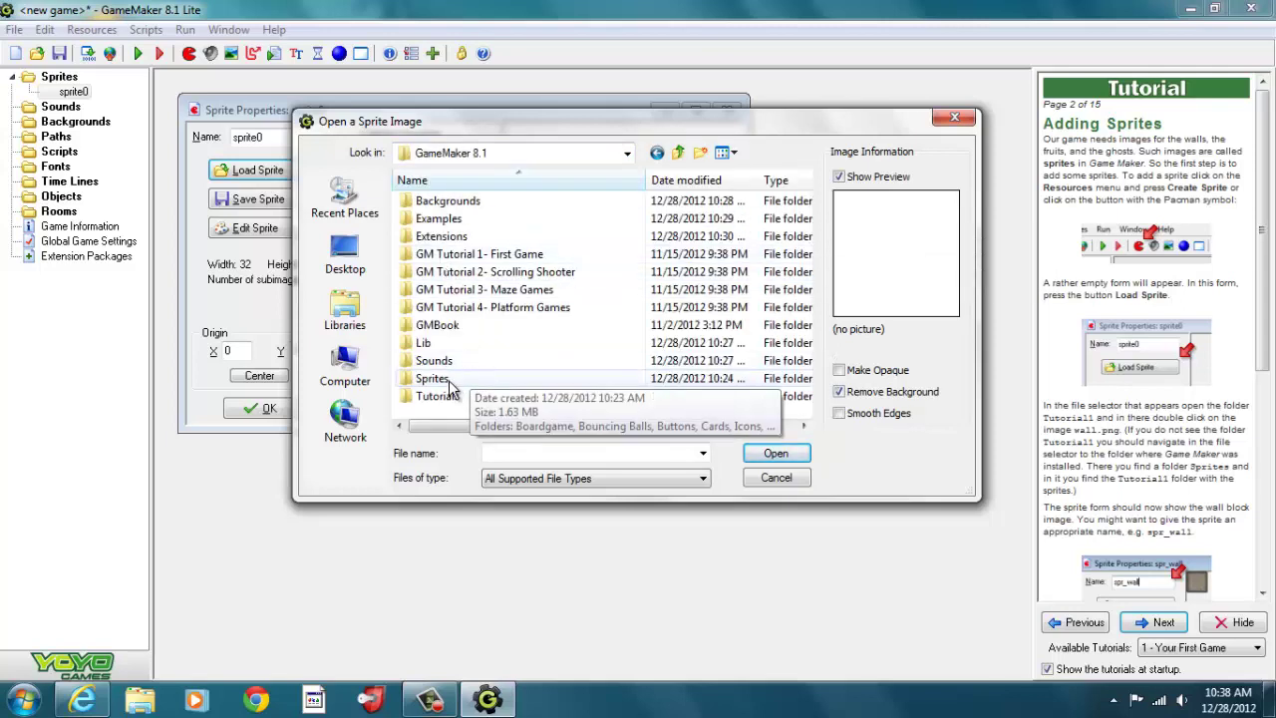
{"action": "double_click", "coordinate": [433, 379]}
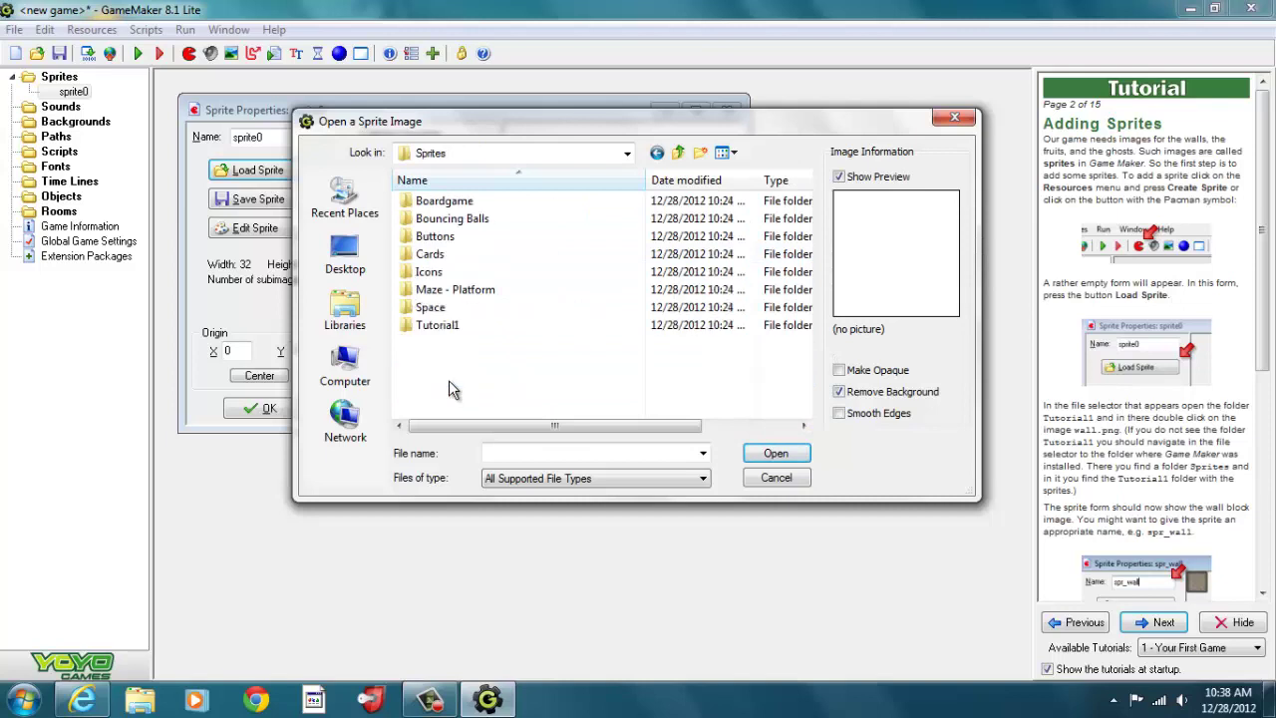
{"action": "double_click", "coordinate": [439, 325]}
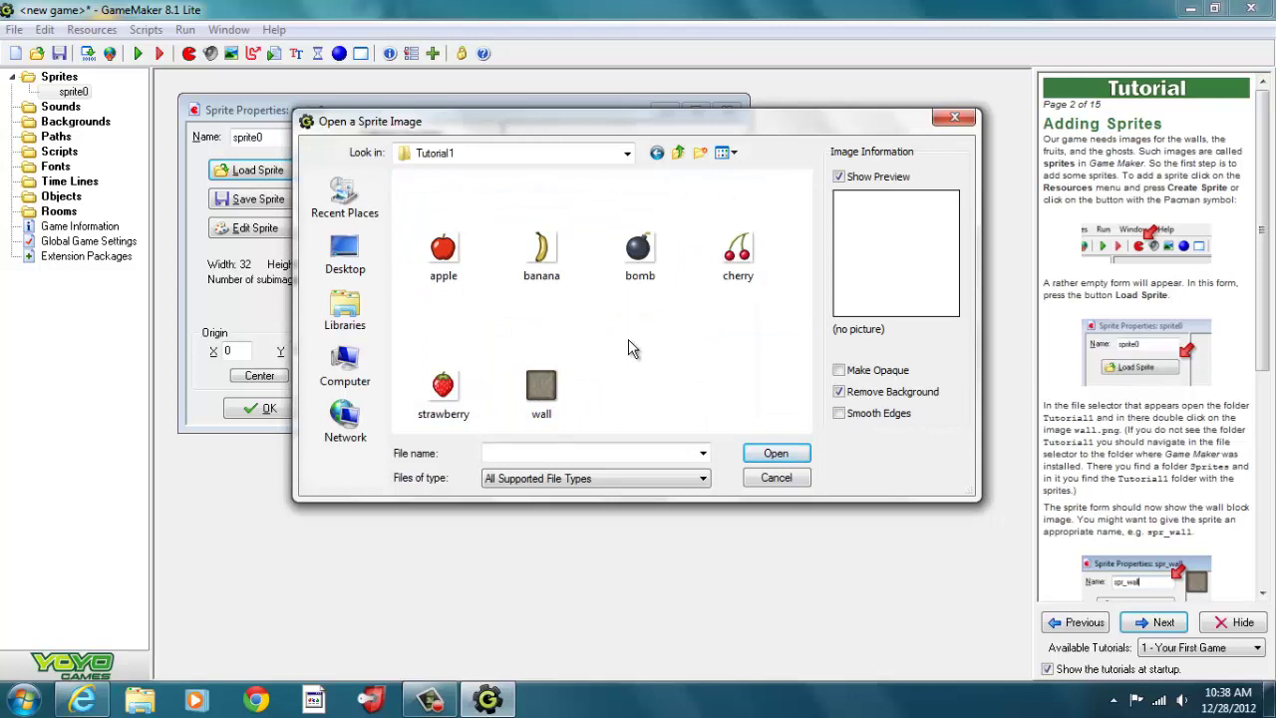
{"action": "left_click", "coordinate": [626, 160]}
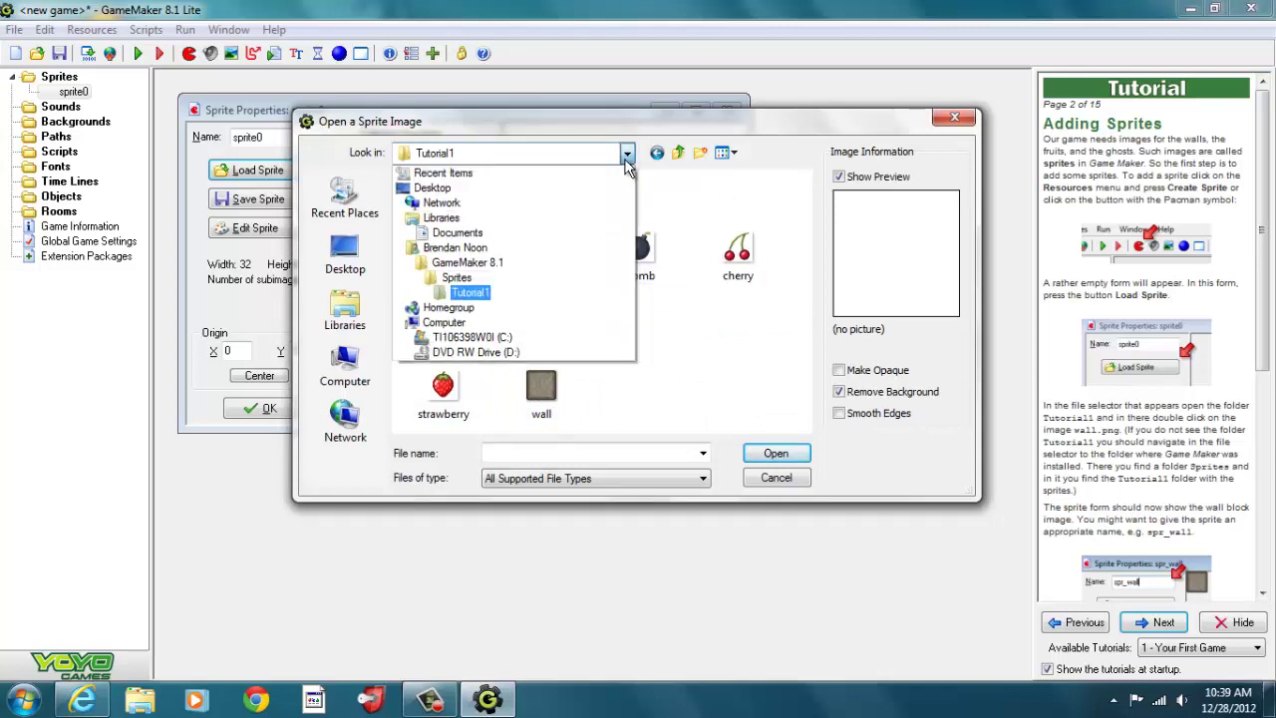
{"action": "left_click", "coordinate": [566, 284]}
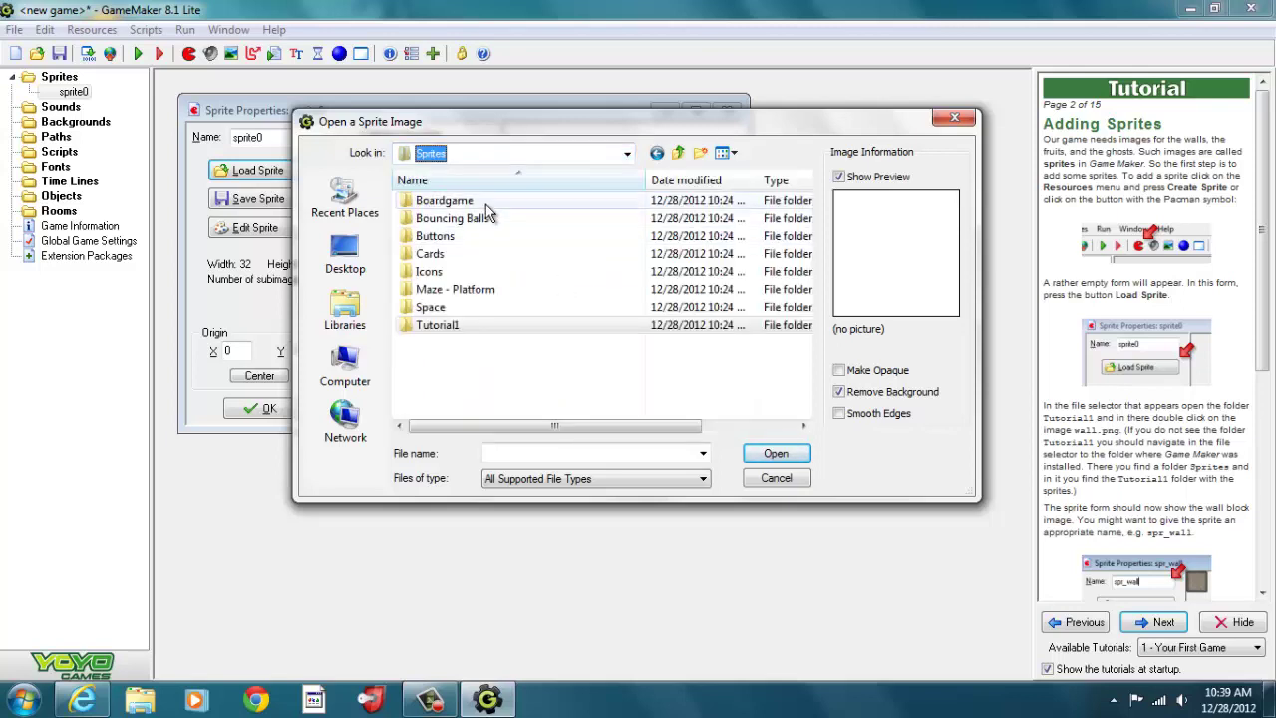
{"action": "double_click", "coordinate": [438, 326]}
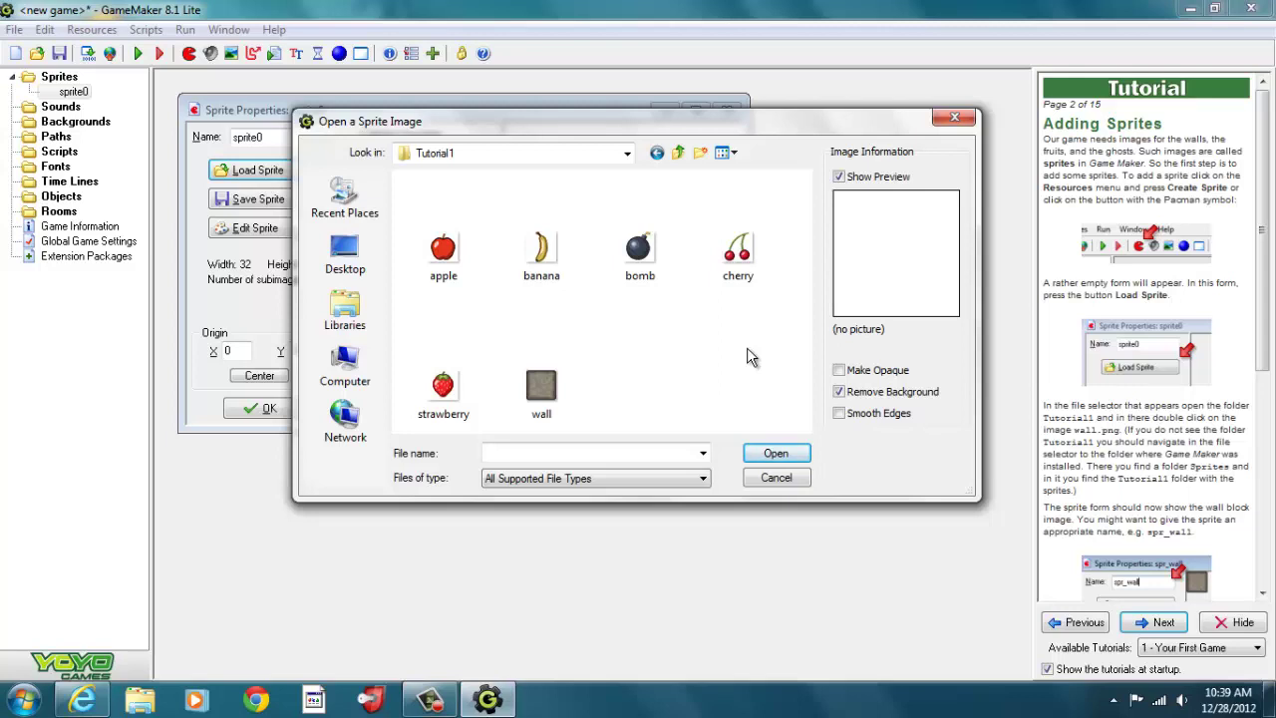
Step: Load the wall image from the Tutorial1 folder into the new sprite
{"action": "left_click", "coordinate": [539, 400]}
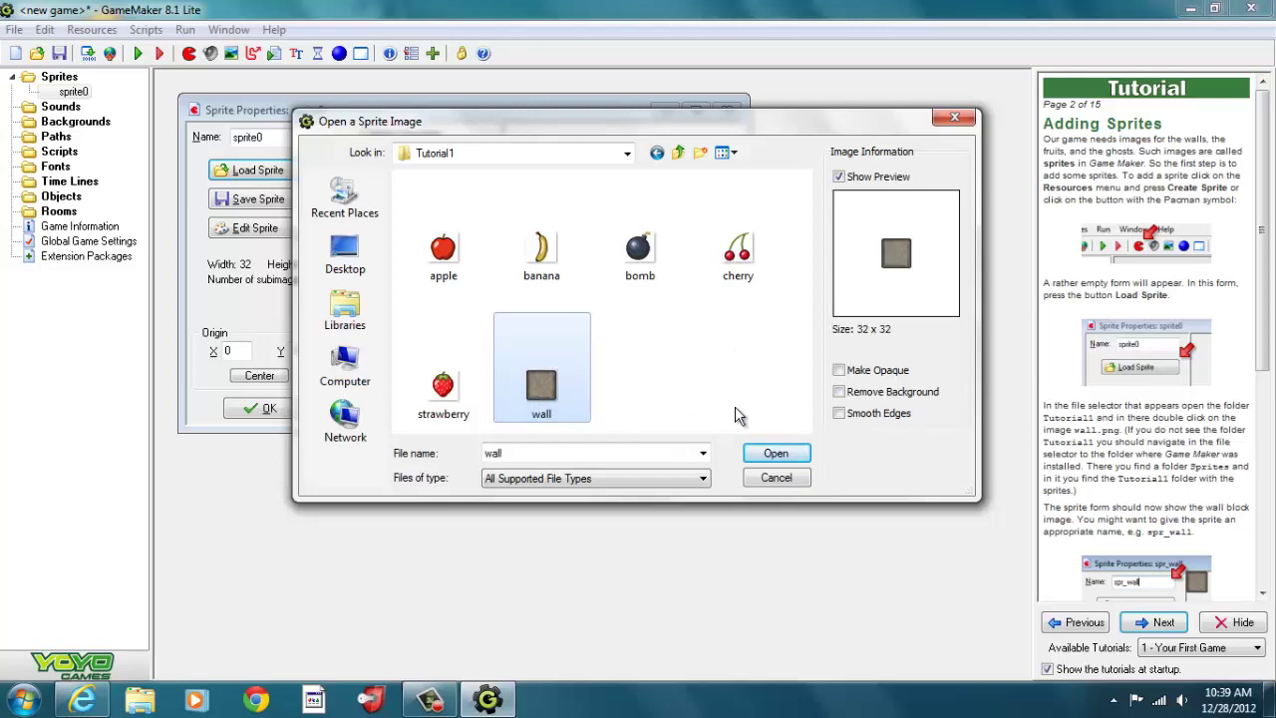
{"action": "left_click", "coordinate": [770, 454]}
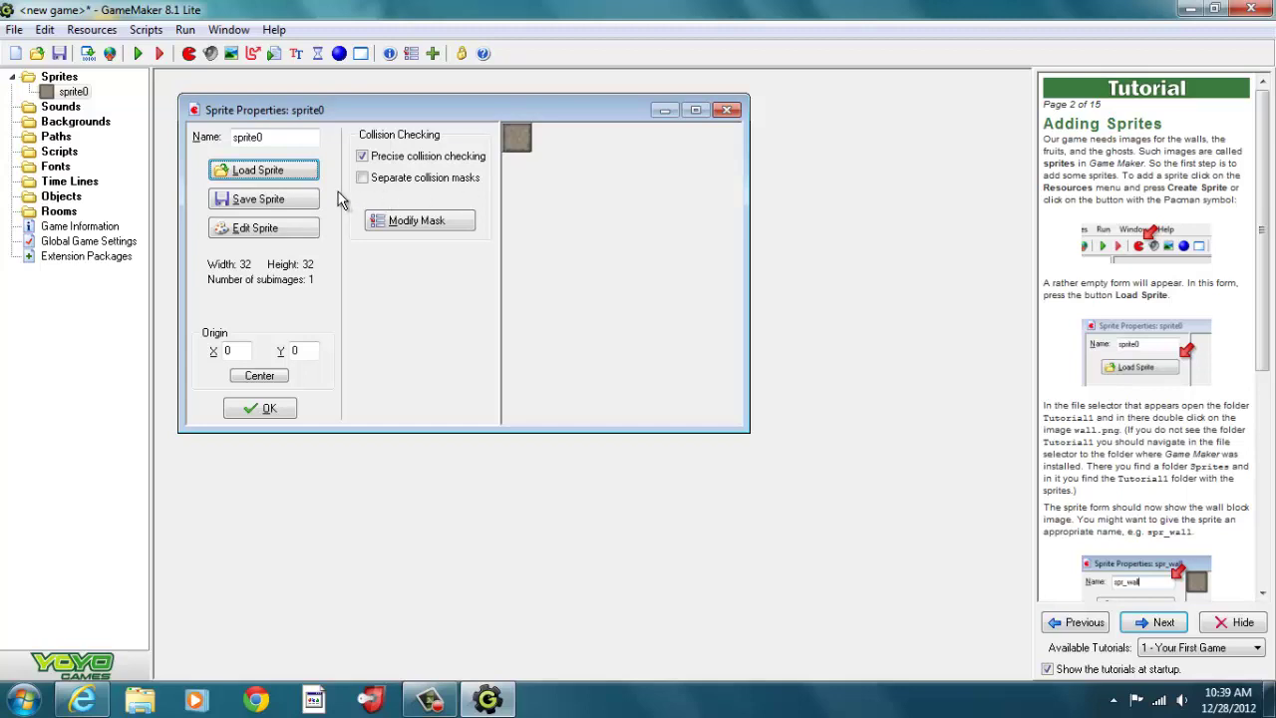
Step: Rename the wall sprite as spr_wal and accept its properties
{"action": "left_click", "coordinate": [284, 142]}
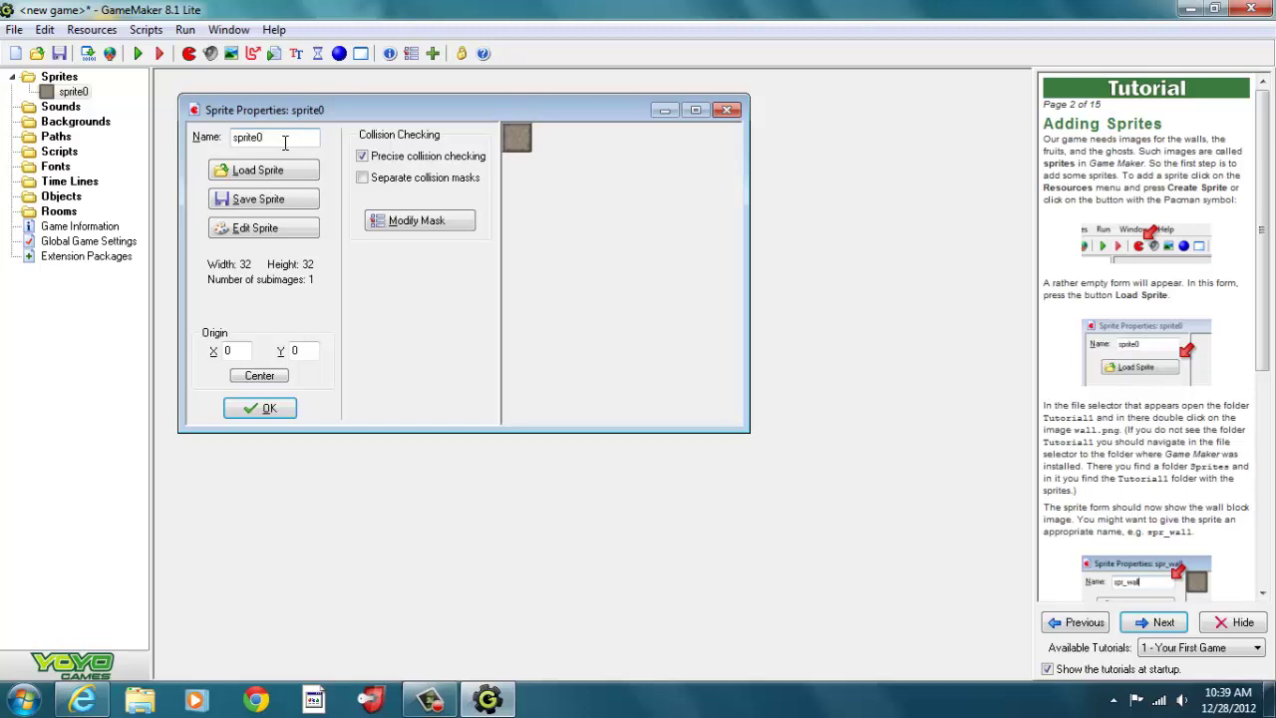
{"action": "key", "text": "BackSpace"}
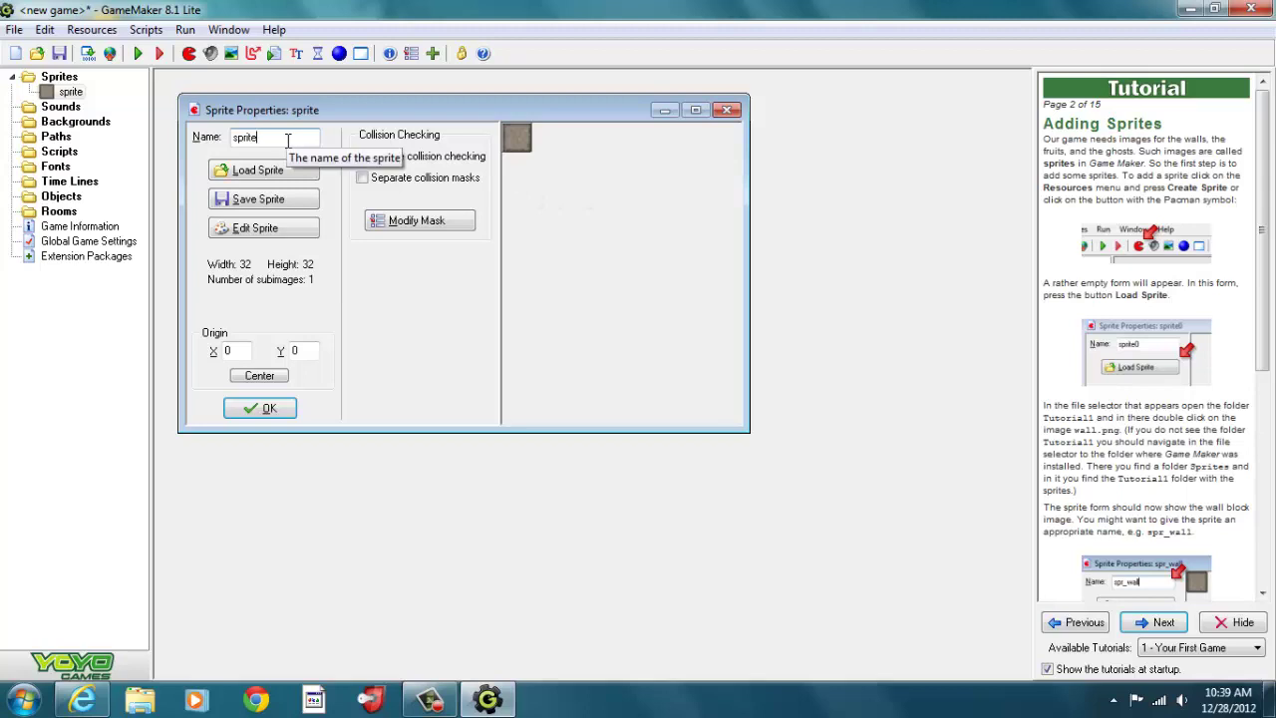
{"action": "key", "text": "BackSpace"}
{"action": "key", "text": "BackSpace"}
{"action": "key", "text": "BackSpace"}
{"action": "key", "text": "BackSpace"}
{"action": "key", "text": "BackSpace"}
{"action": "key", "text": "BackSpace"}
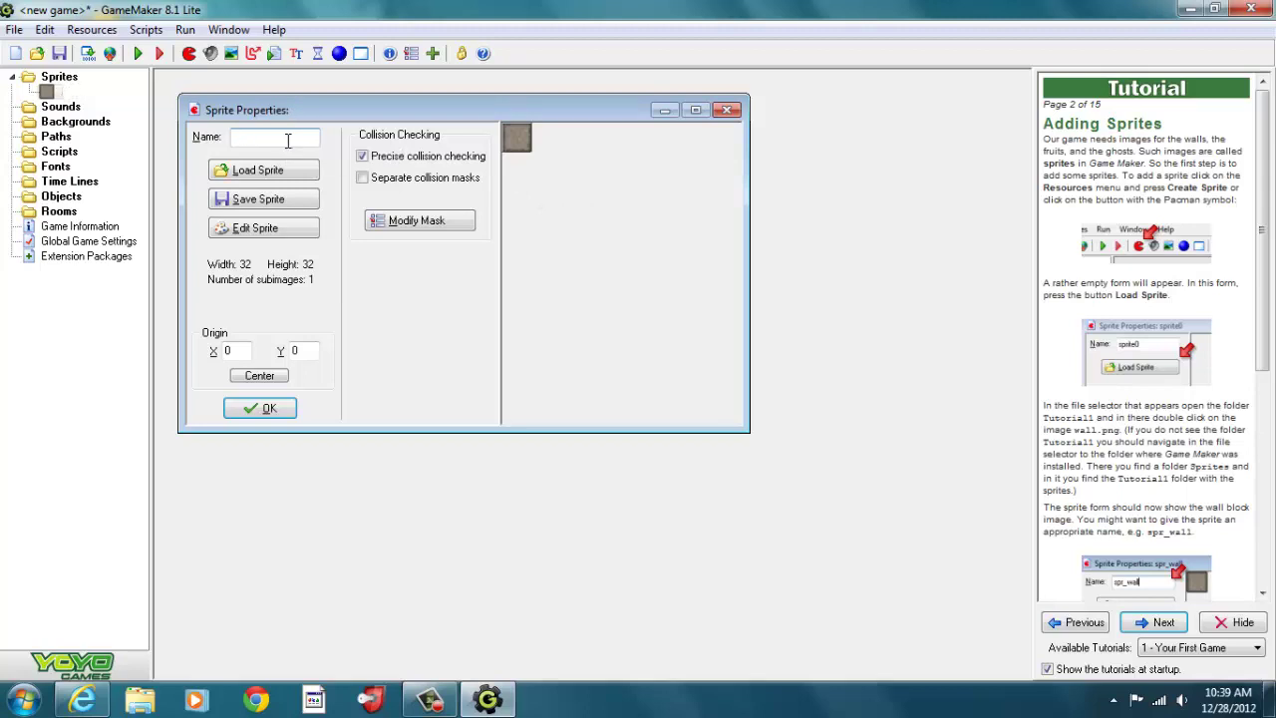
{"action": "type", "text": "spr_wal"}
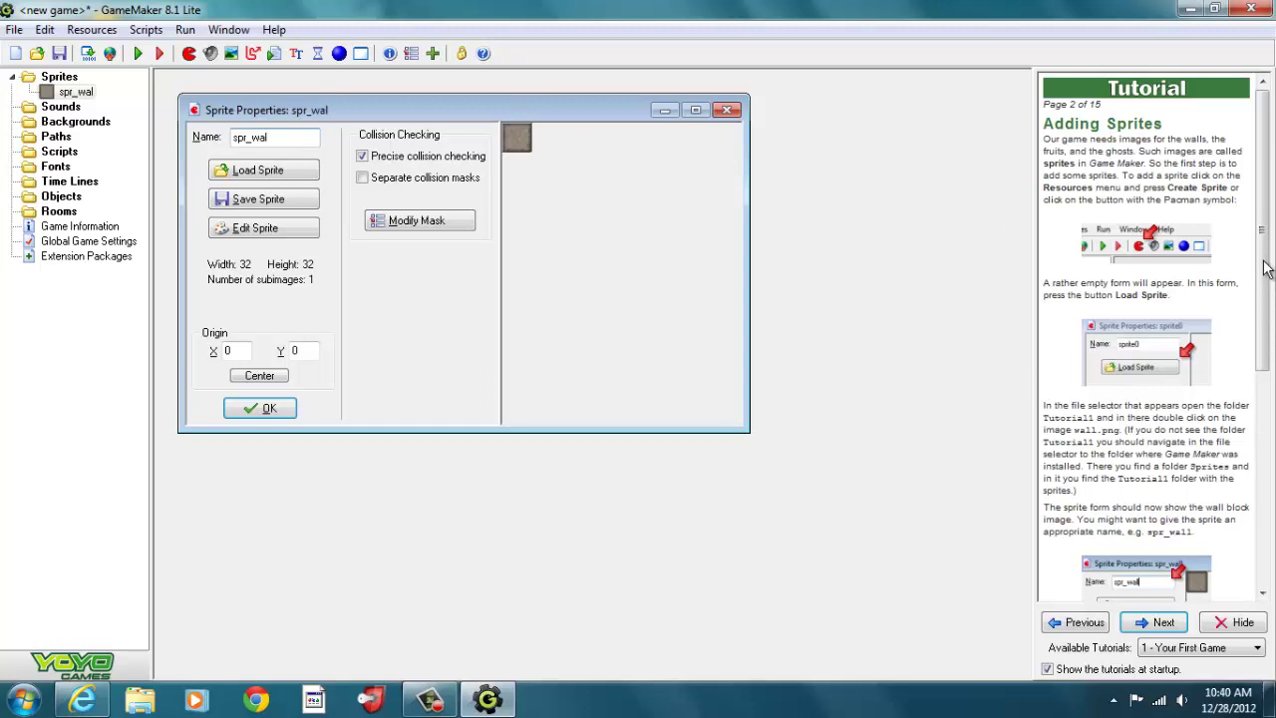
{"action": "left_click_drag", "start_coordinate": [1266, 297], "coordinate": [1266, 403]}
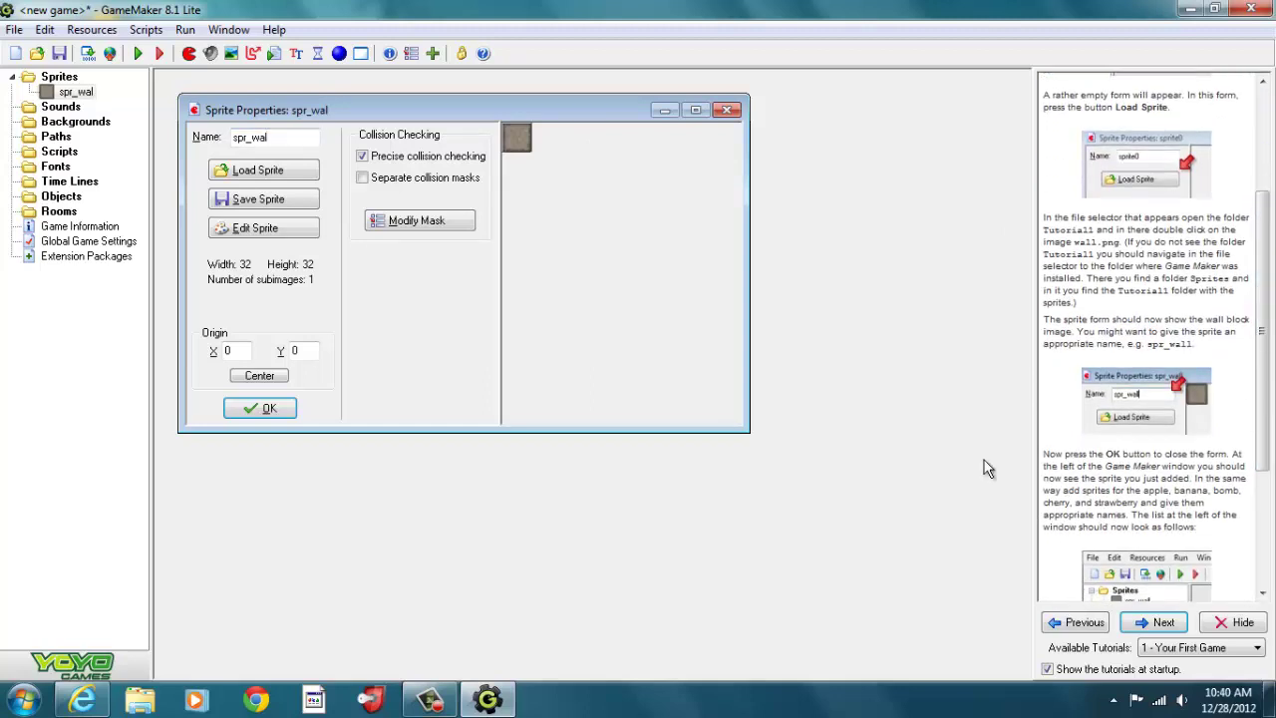
{"action": "left_click", "coordinate": [282, 409]}
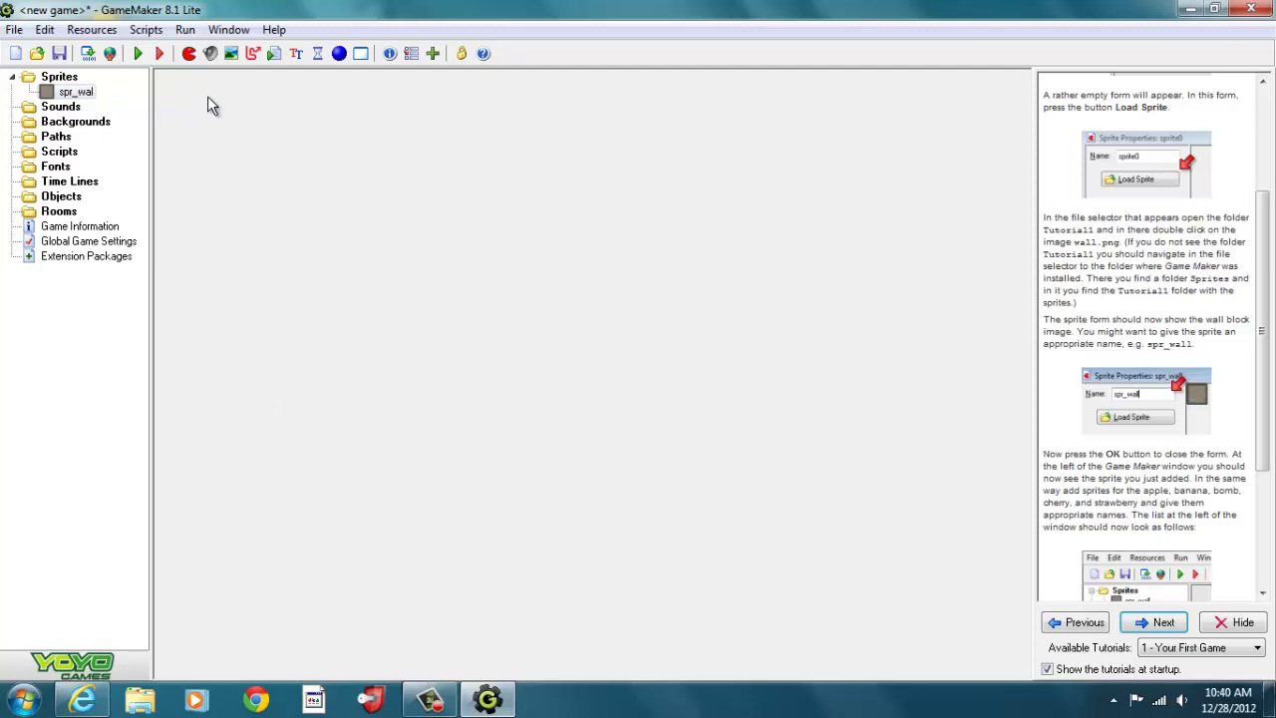
Step: Create a new sprite and load the apple image from the Tutorial1 folder into it
{"action": "left_click", "coordinate": [190, 55]}
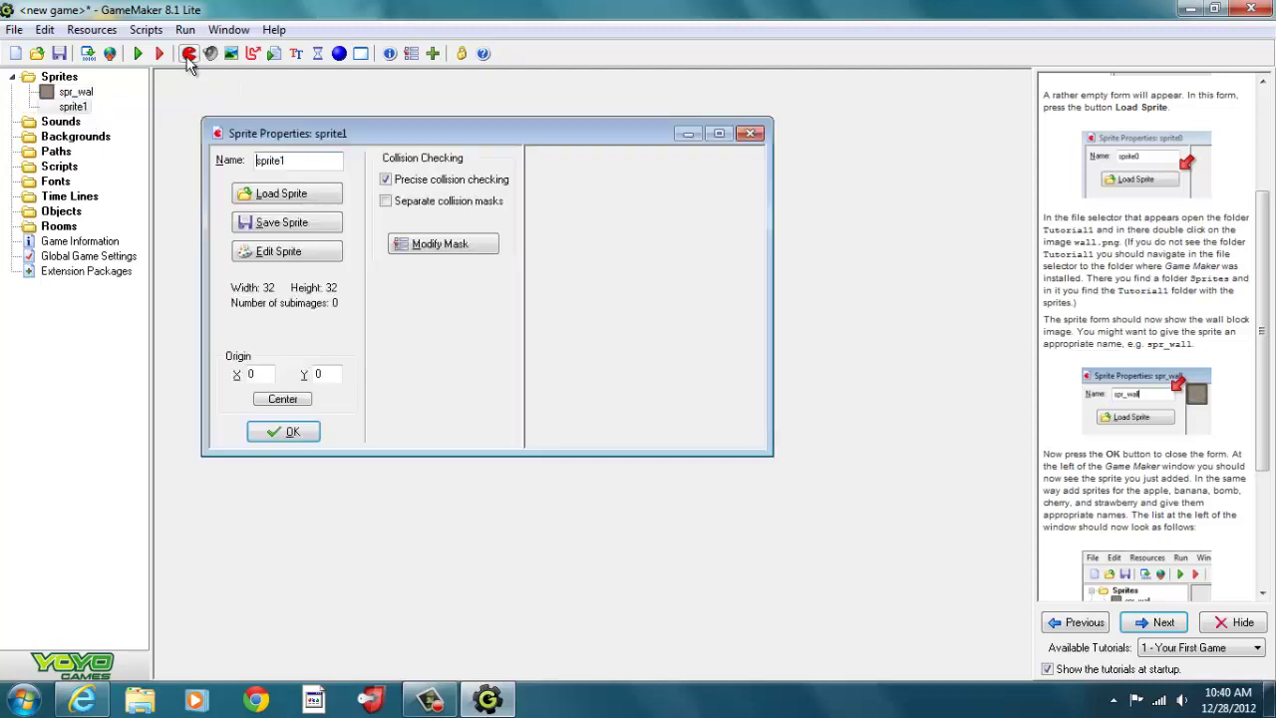
{"action": "left_click", "coordinate": [259, 195]}
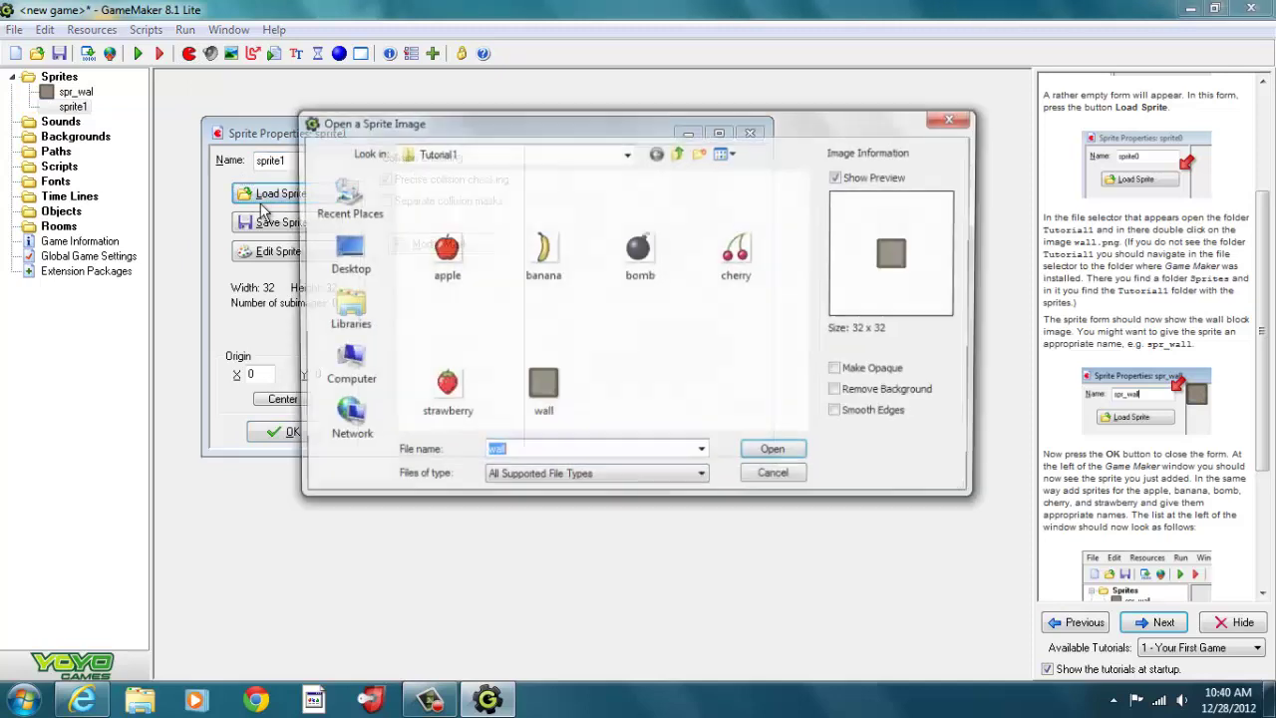
{"action": "left_click", "coordinate": [442, 246]}
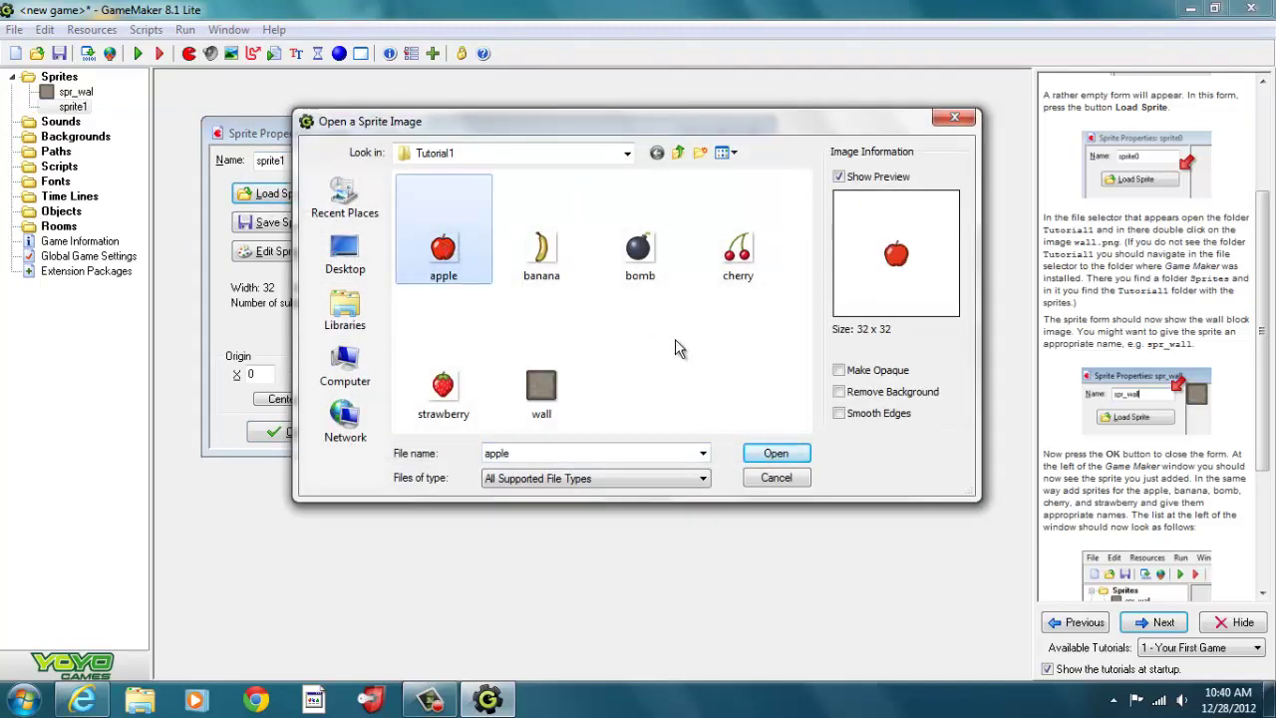
{"action": "left_click", "coordinate": [776, 457]}
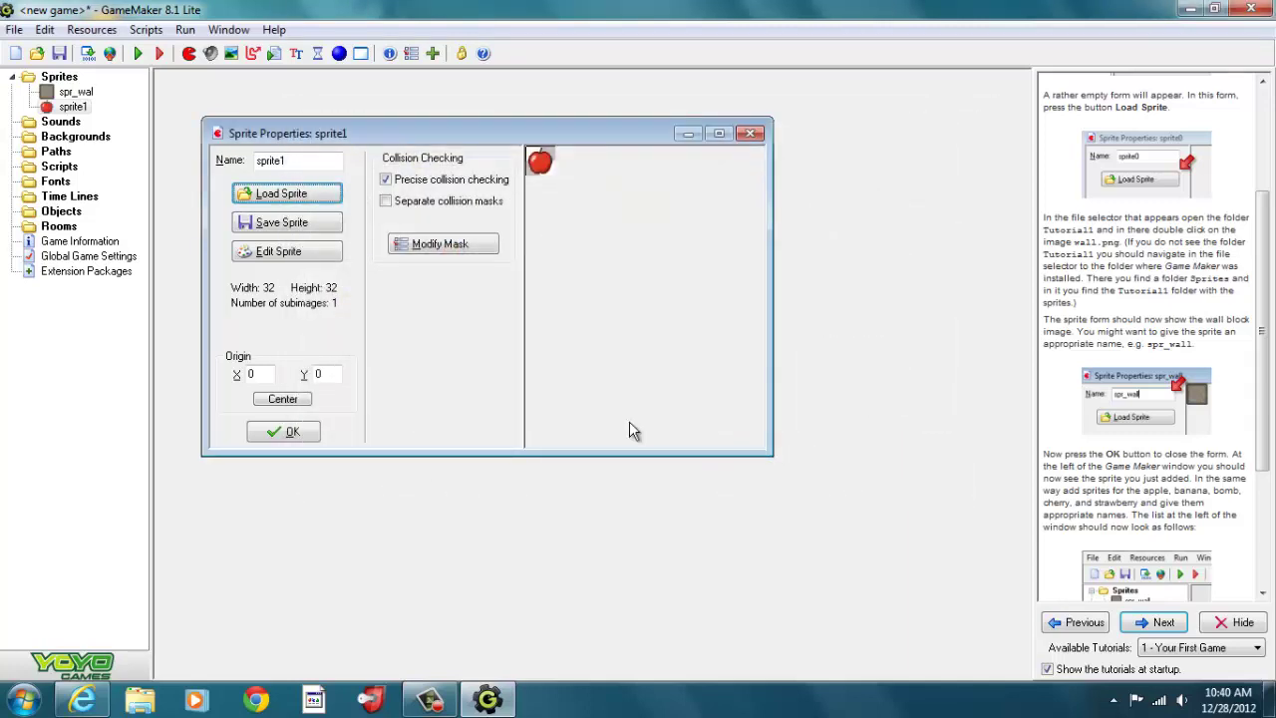
Step: Rename the apple sprite as spr_apple and accept its properties
{"action": "left_click", "coordinate": [309, 163]}
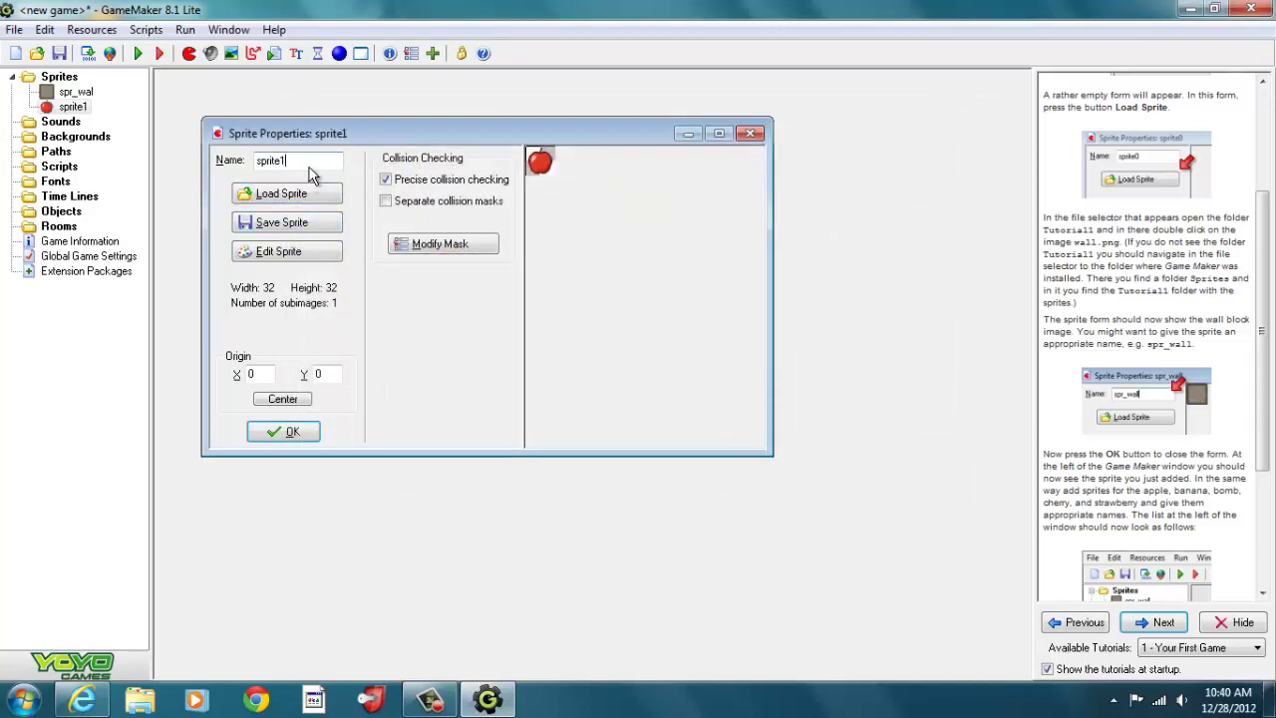
{"action": "key", "text": "BackSpace"}
{"action": "key", "text": "BackSpace"}
{"action": "key", "text": "BackSpace"}
{"action": "key", "text": "BackSpace"}
{"action": "key", "text": "BackSpace"}
{"action": "key", "text": "BackSpace"}
{"action": "key", "text": "BackSpace"}
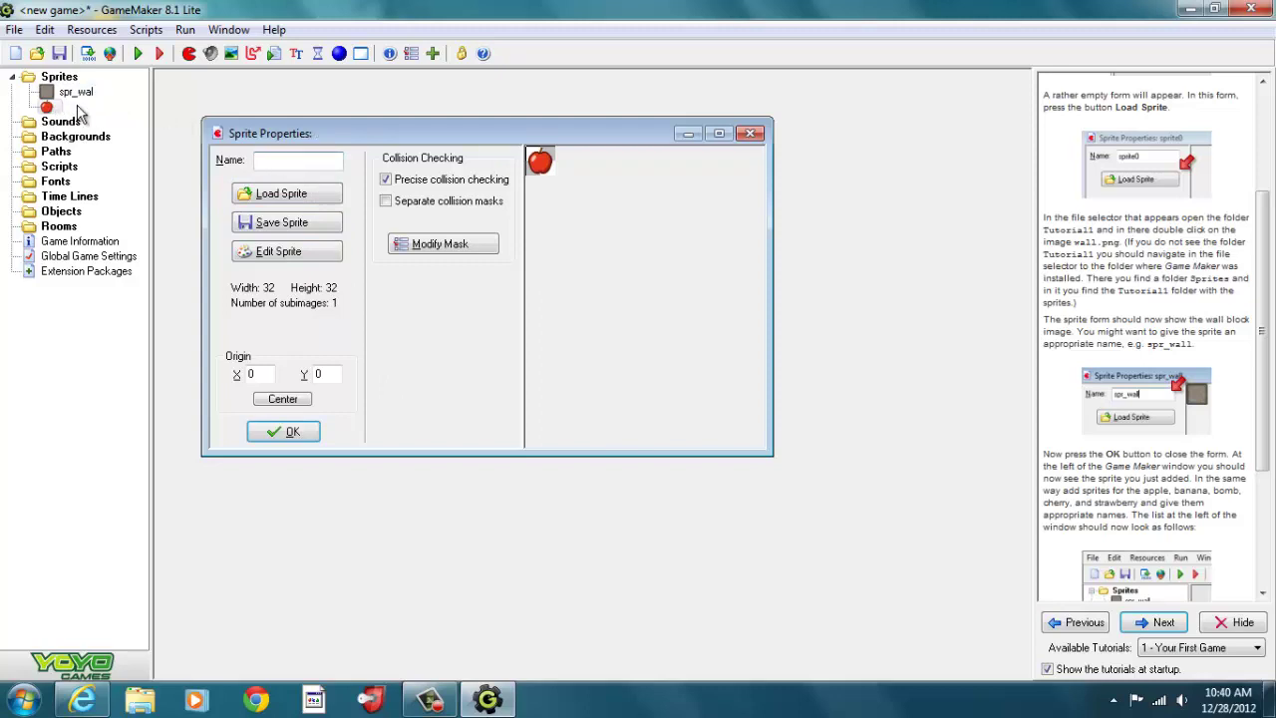
{"action": "type", "text": "spr_apple"}
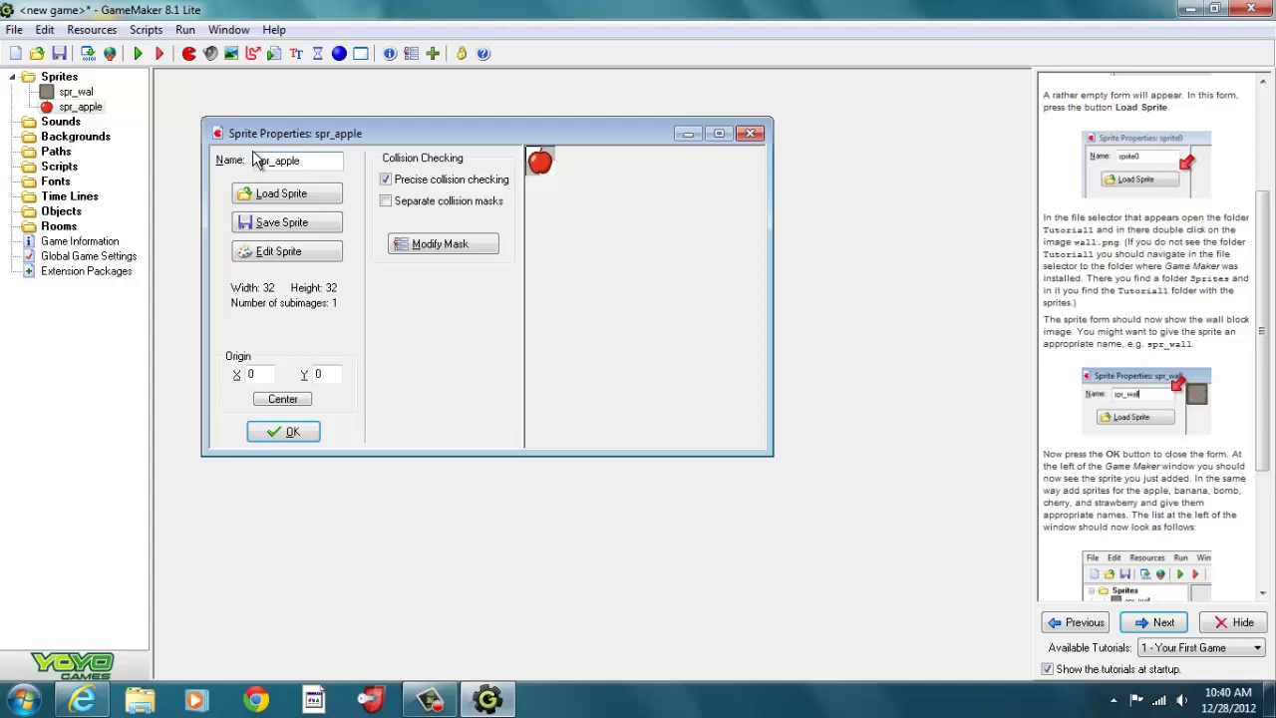
{"action": "left_click", "coordinate": [294, 432]}
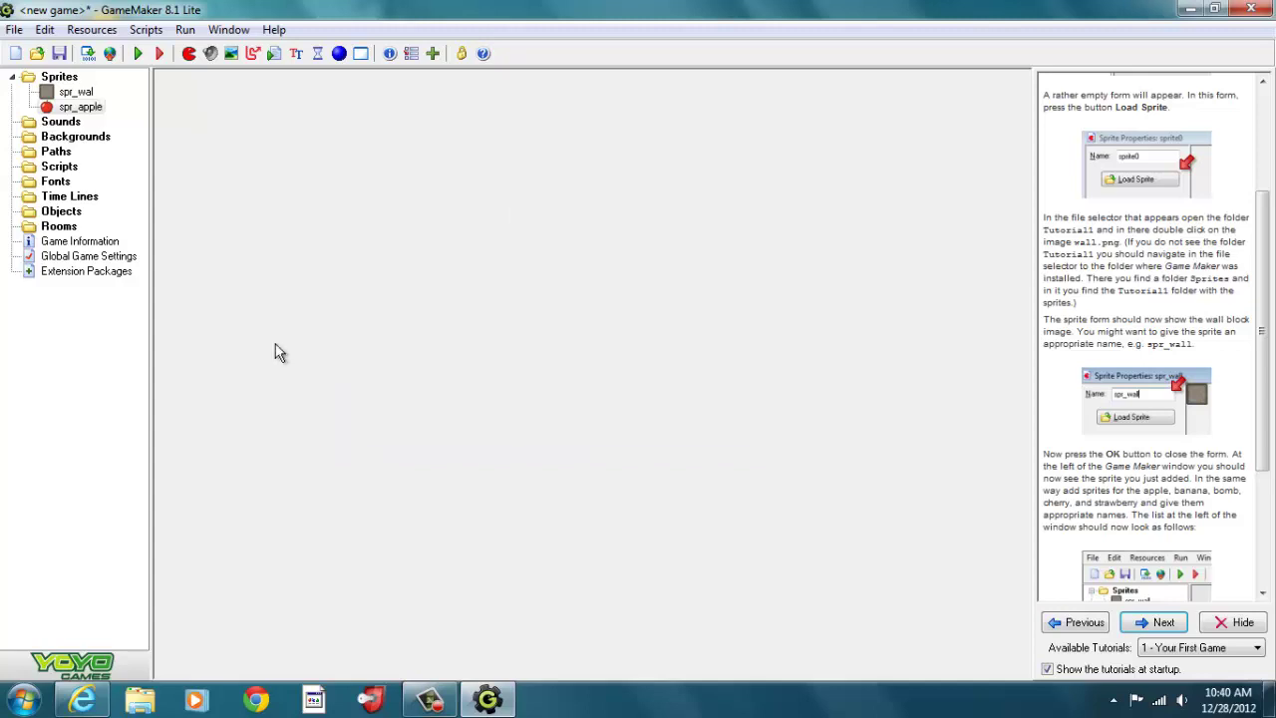
Step: Create another sprite and load the banana image from the Tutorial1 folder into it
{"action": "left_click", "coordinate": [188, 52]}
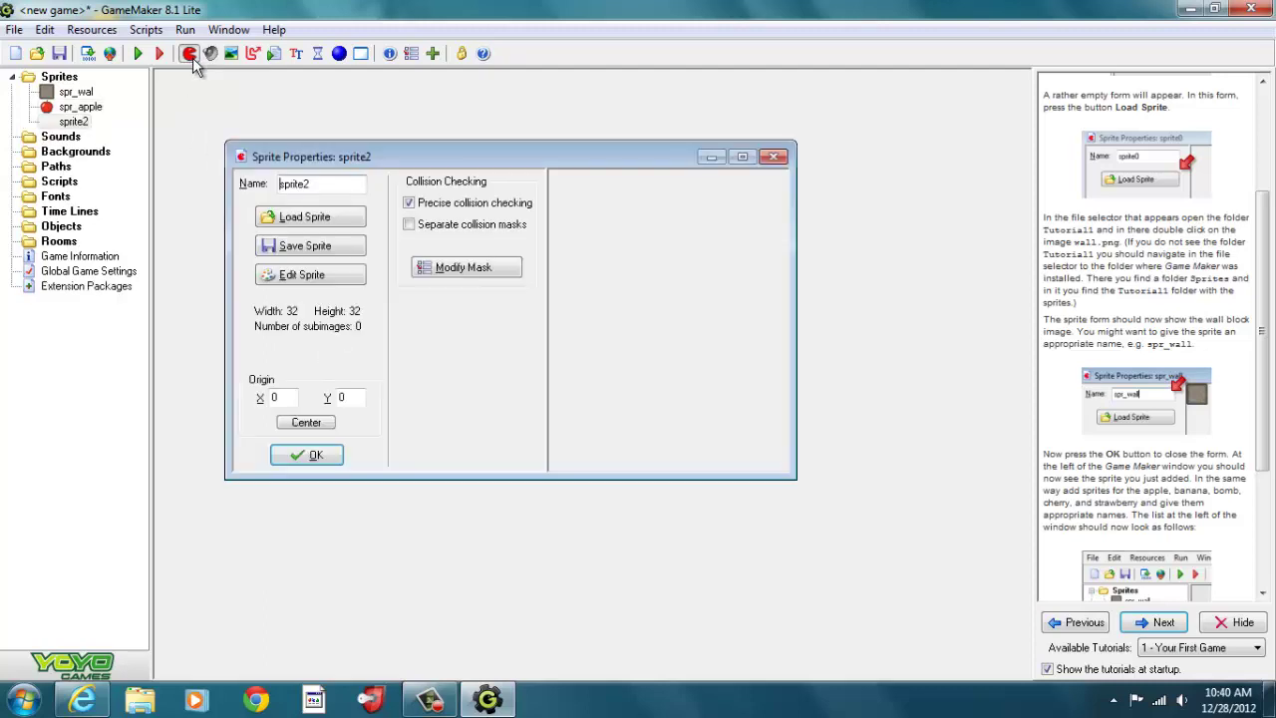
{"action": "left_click", "coordinate": [317, 218]}
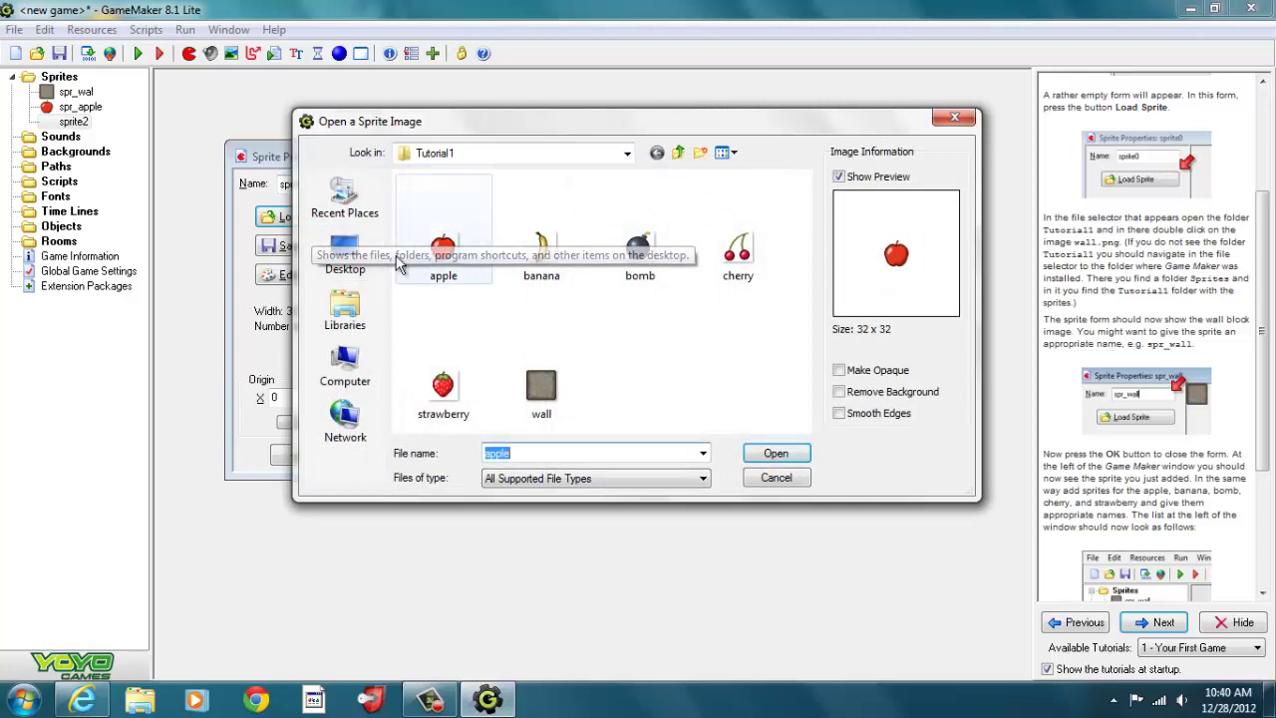
{"action": "left_click", "coordinate": [544, 251]}
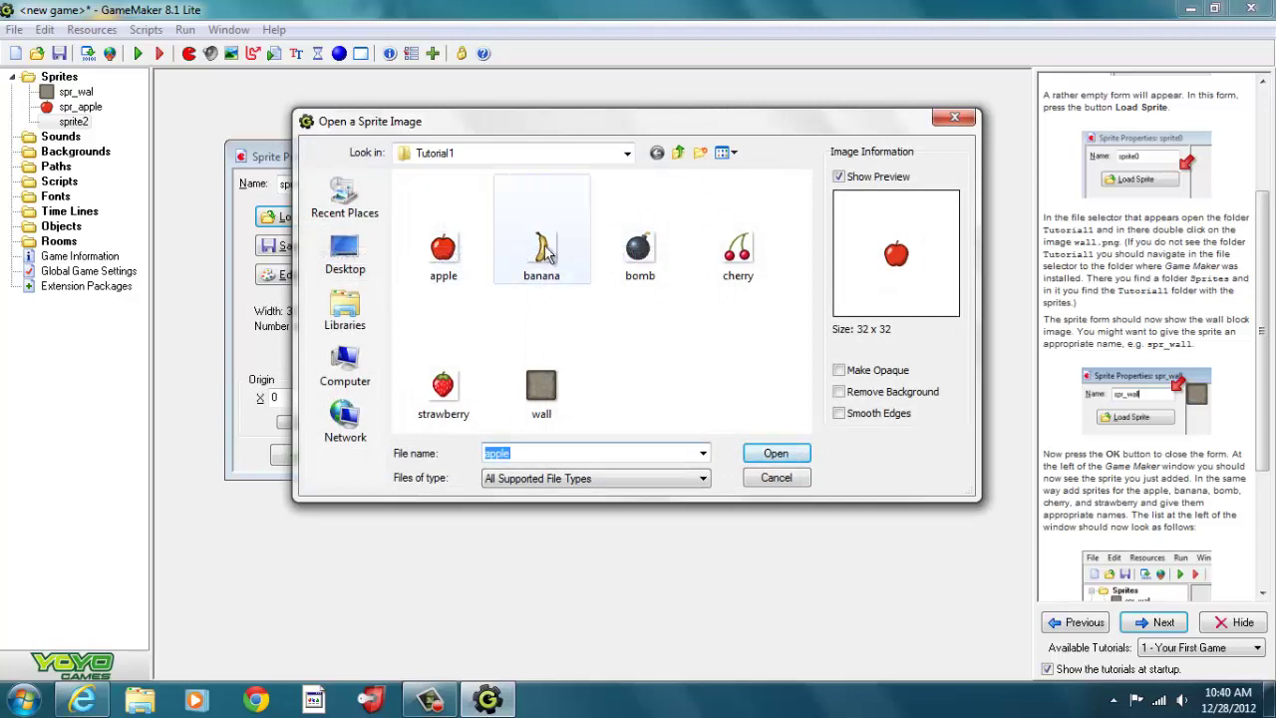
{"action": "left_click", "coordinate": [779, 451]}
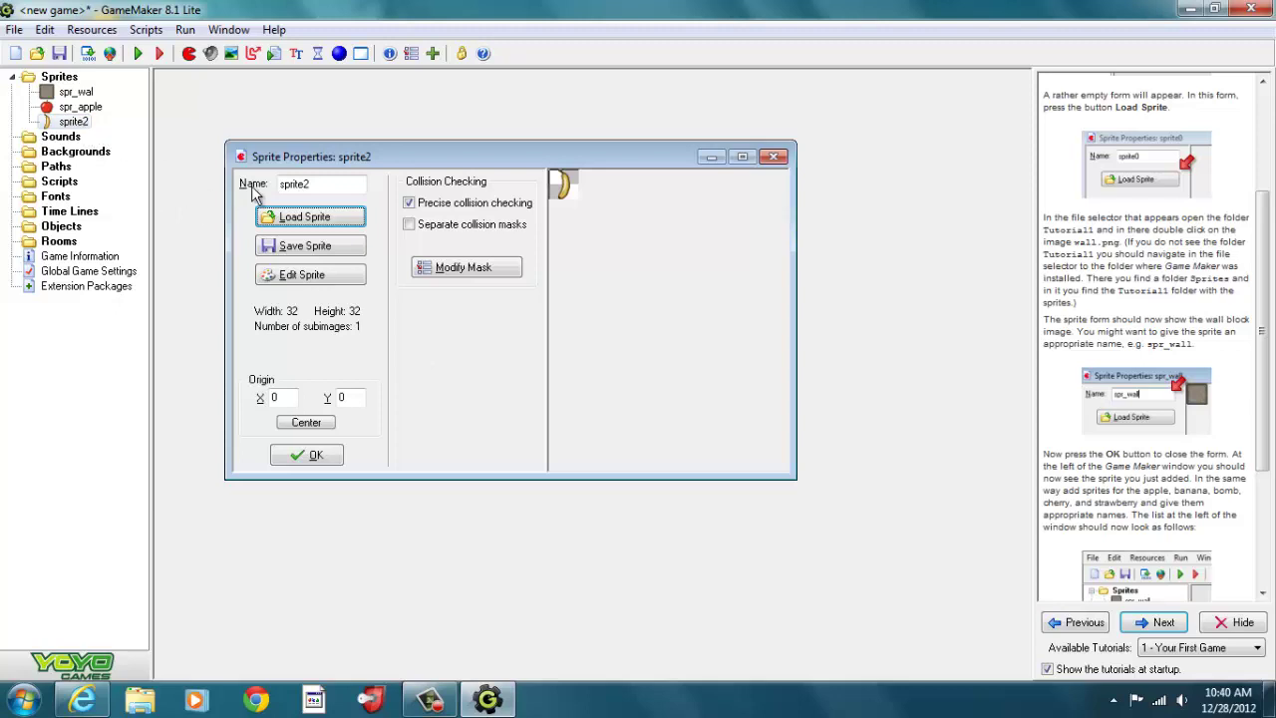
Step: Rename the banana sprite as spr_banana and accept its properties
{"action": "left_click", "coordinate": [329, 187]}
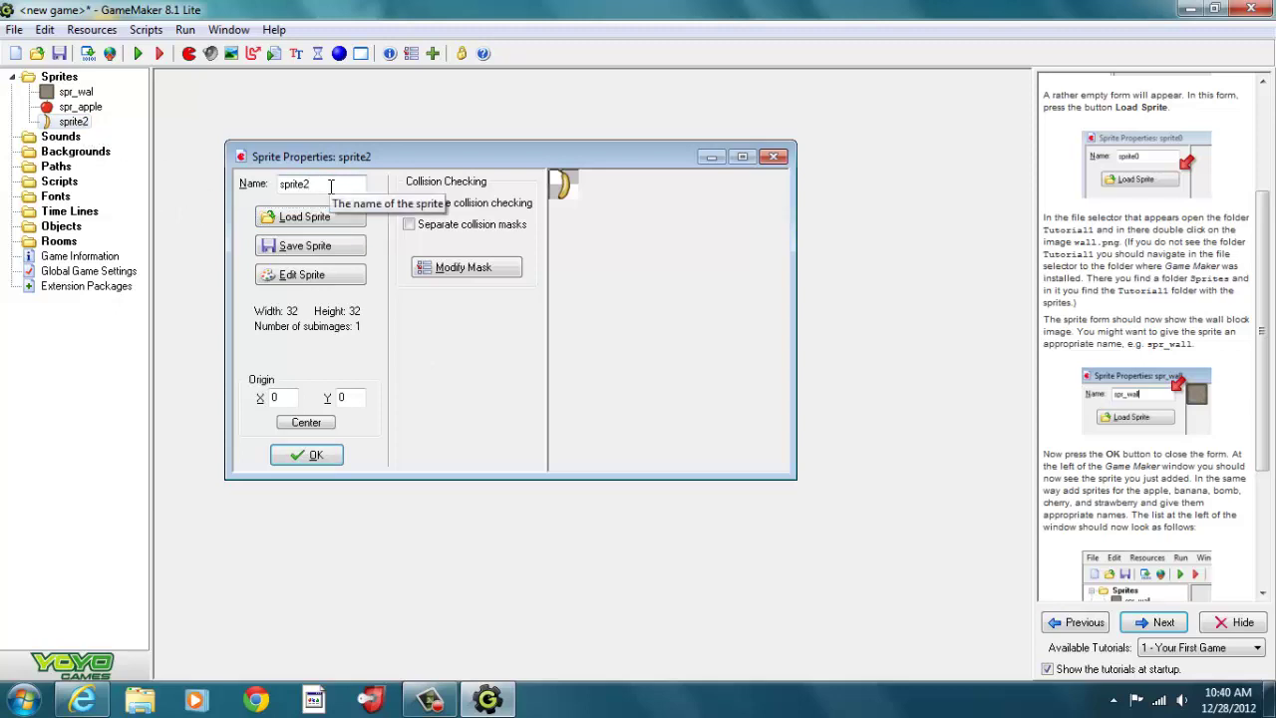
{"action": "key", "text": "BackSpace"}
{"action": "key", "text": "BackSpace"}
{"action": "key", "text": "BackSpace"}
{"action": "key", "text": "BackSpace"}
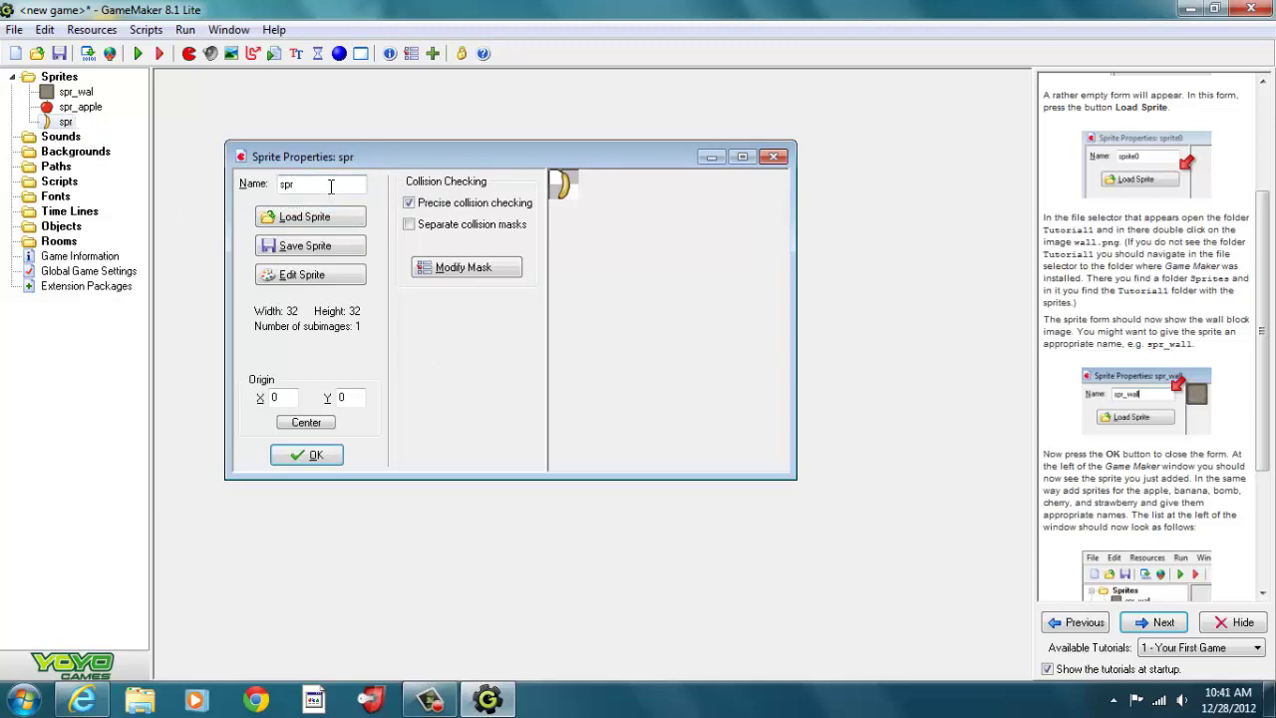
{"action": "type", "text": "_bann"}
{"action": "key", "text": "BackSpace"}
{"action": "type", "text": "ana"}
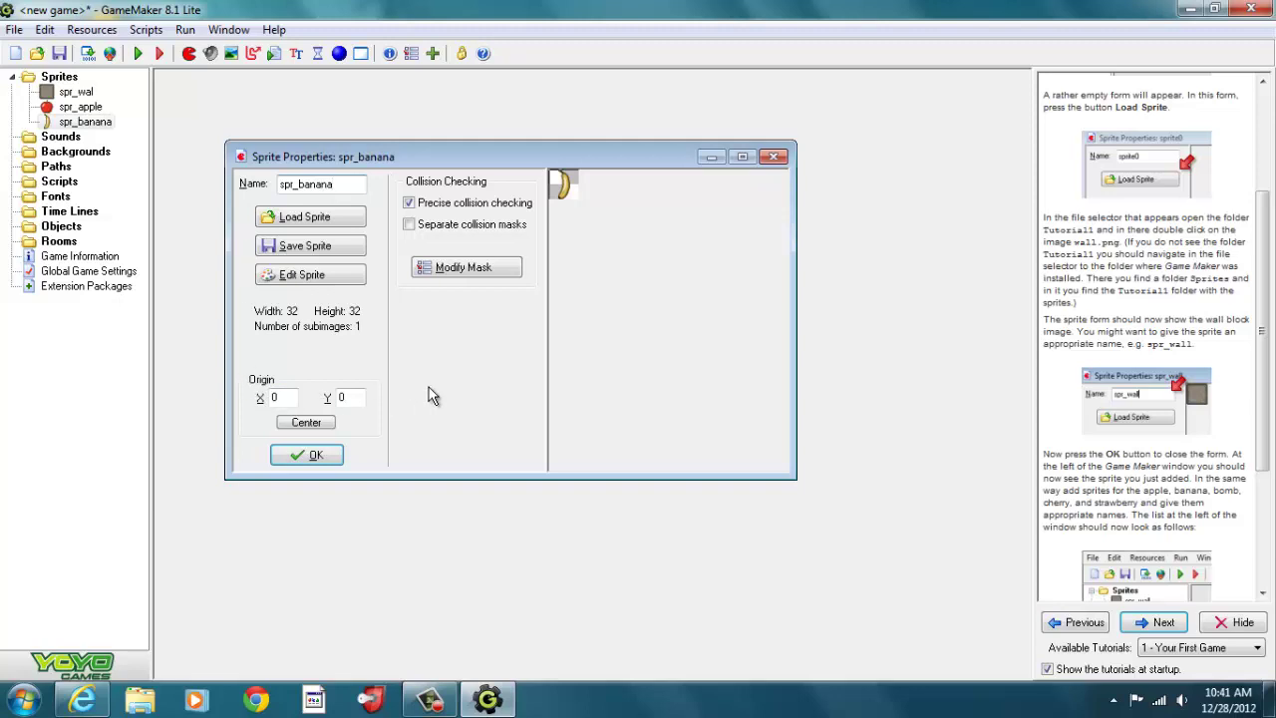
{"action": "left_click", "coordinate": [313, 455]}
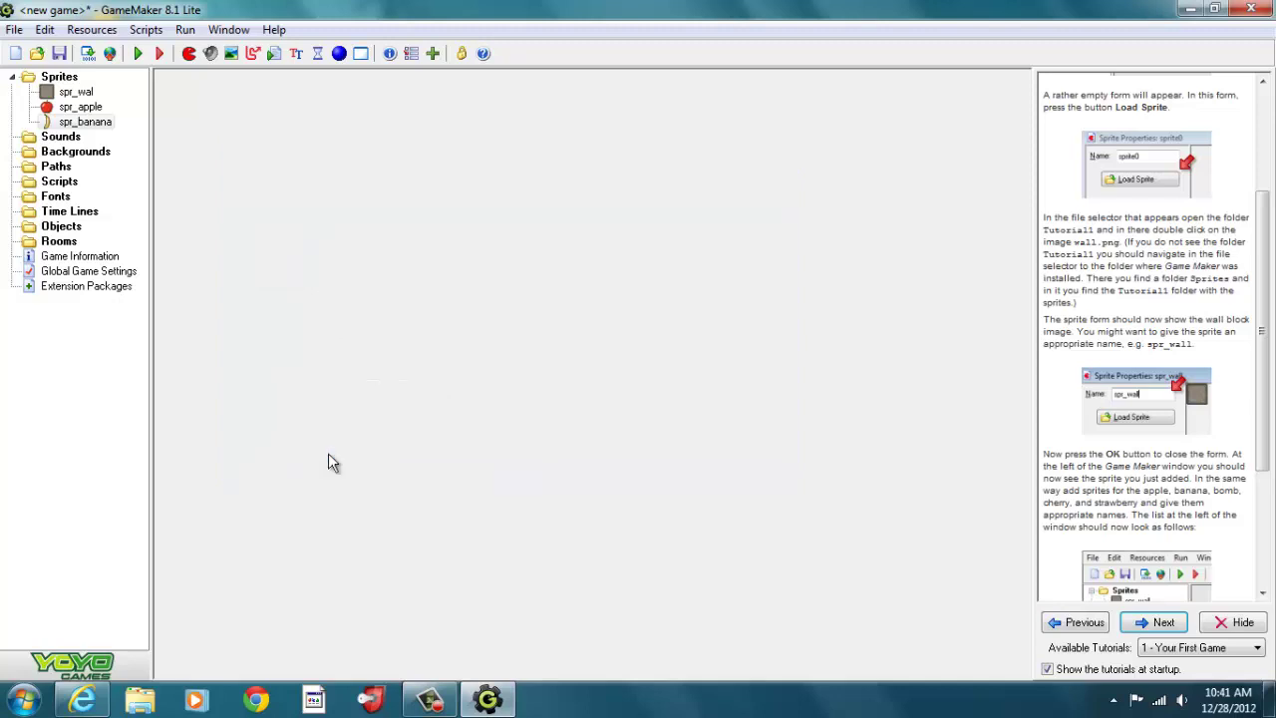
Step: Create another sprite and load the bomb image from the Tutorial1 folder into it
{"action": "left_click", "coordinate": [194, 59]}
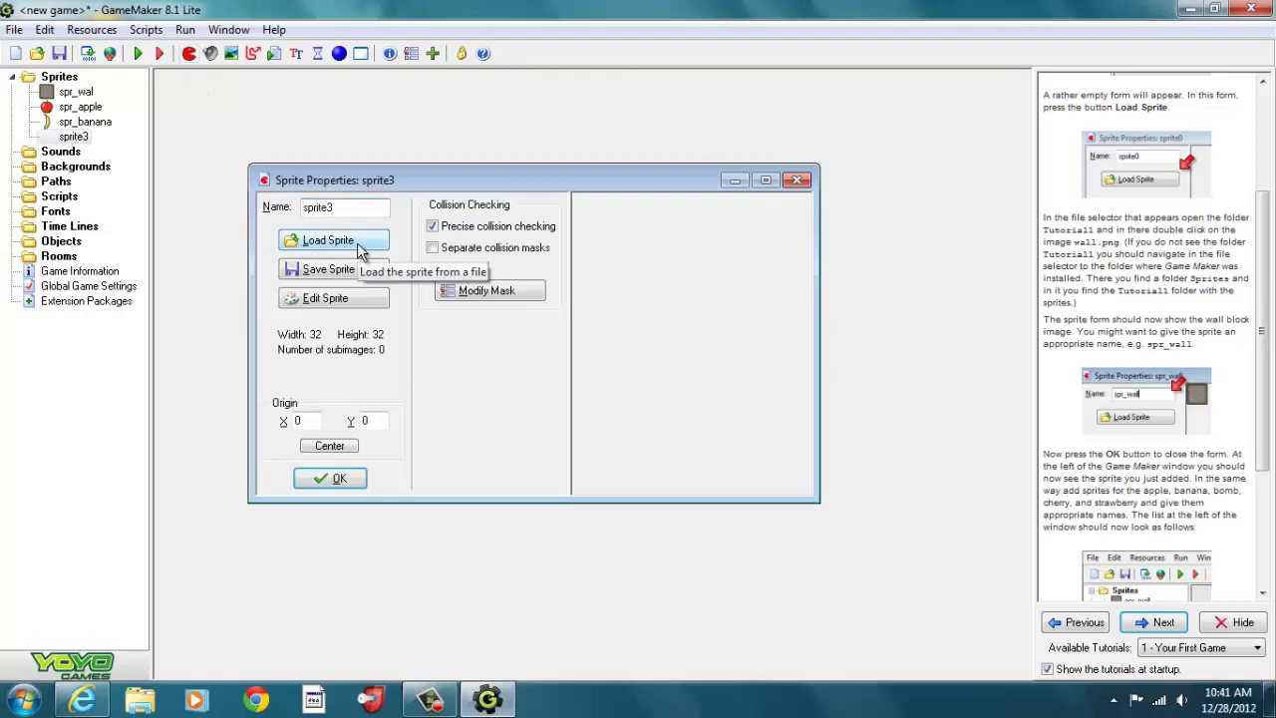
{"action": "left_click", "coordinate": [357, 242]}
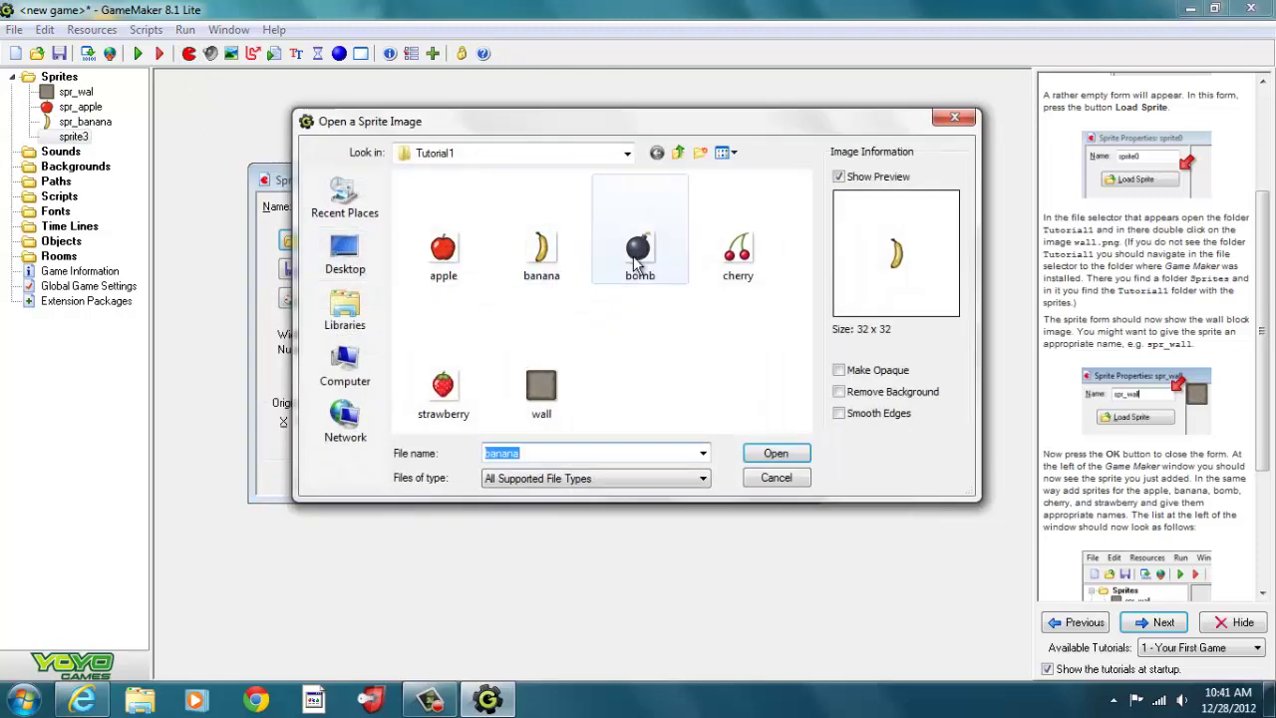
{"action": "left_click", "coordinate": [641, 256]}
{"action": "left_click", "coordinate": [774, 452]}
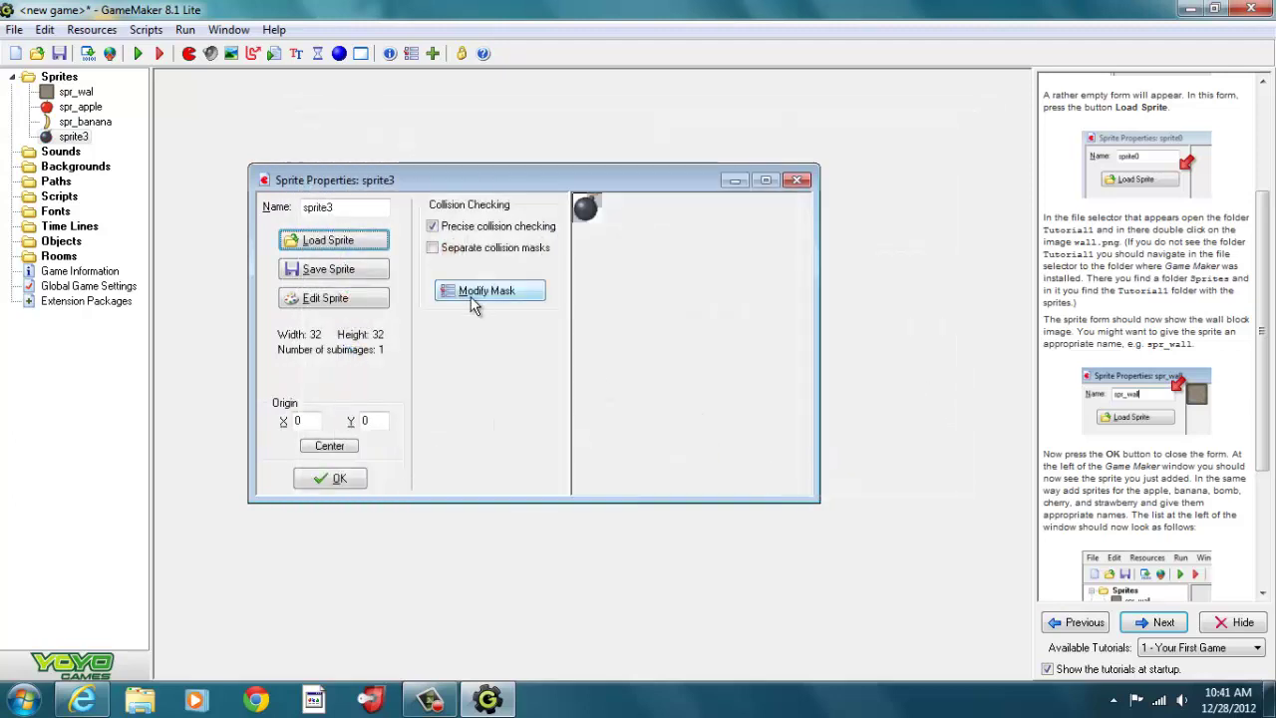
Step: Rename the bomb sprite as spr_bomb and accept its properties
{"action": "left_click", "coordinate": [371, 208]}
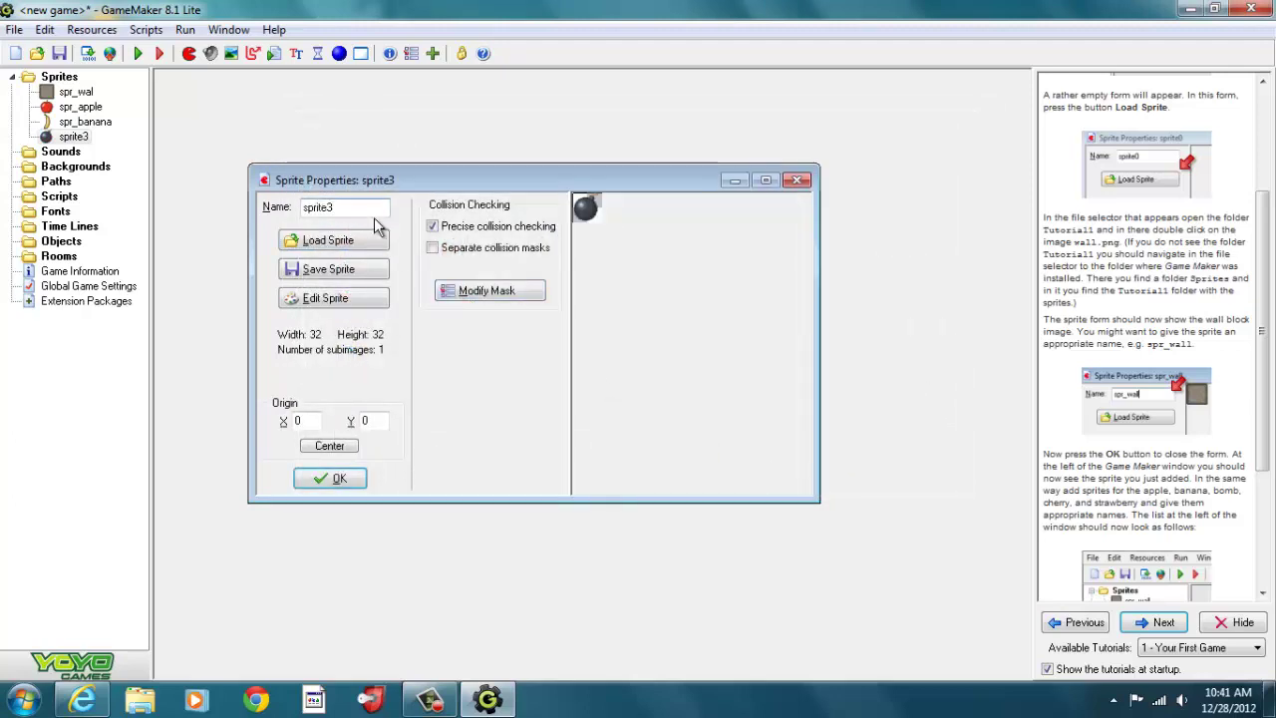
{"action": "key", "text": "BackSpace"}
{"action": "key", "text": "BackSpace"}
{"action": "key", "text": "BackSpace"}
{"action": "key", "text": "BackSpace"}
{"action": "type", "text": "_bom"}
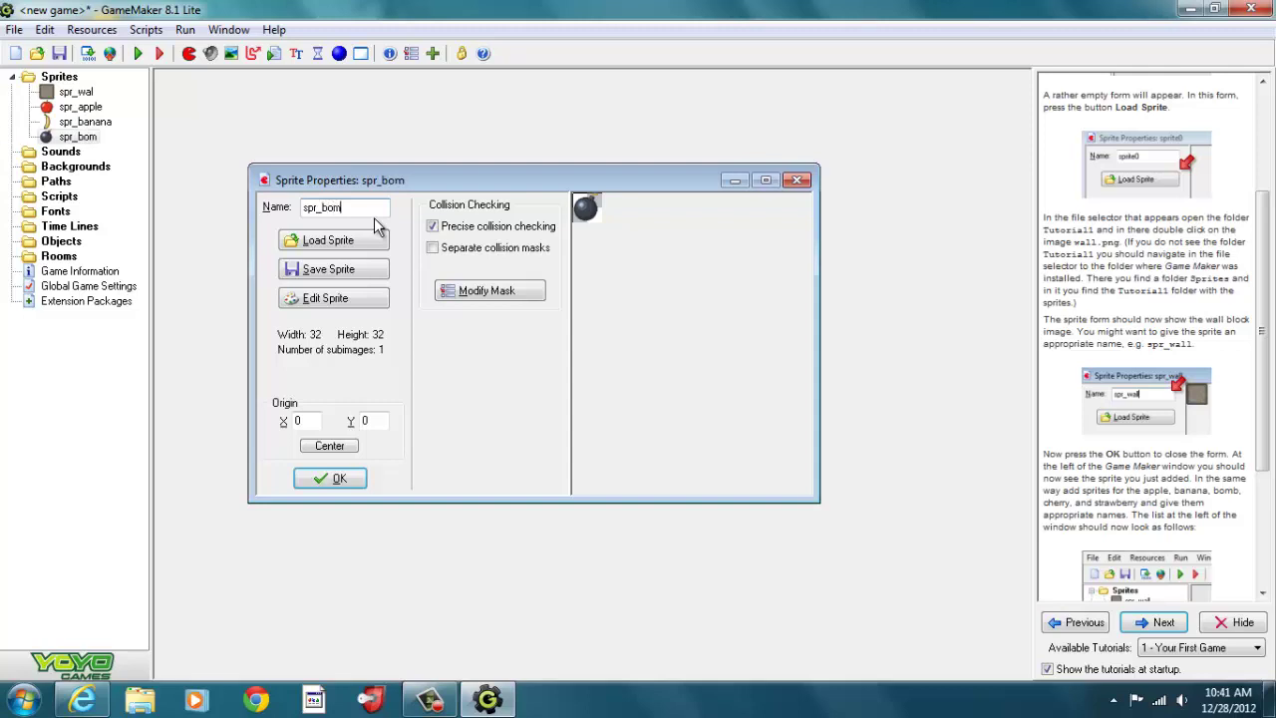
{"action": "type", "text": "b"}
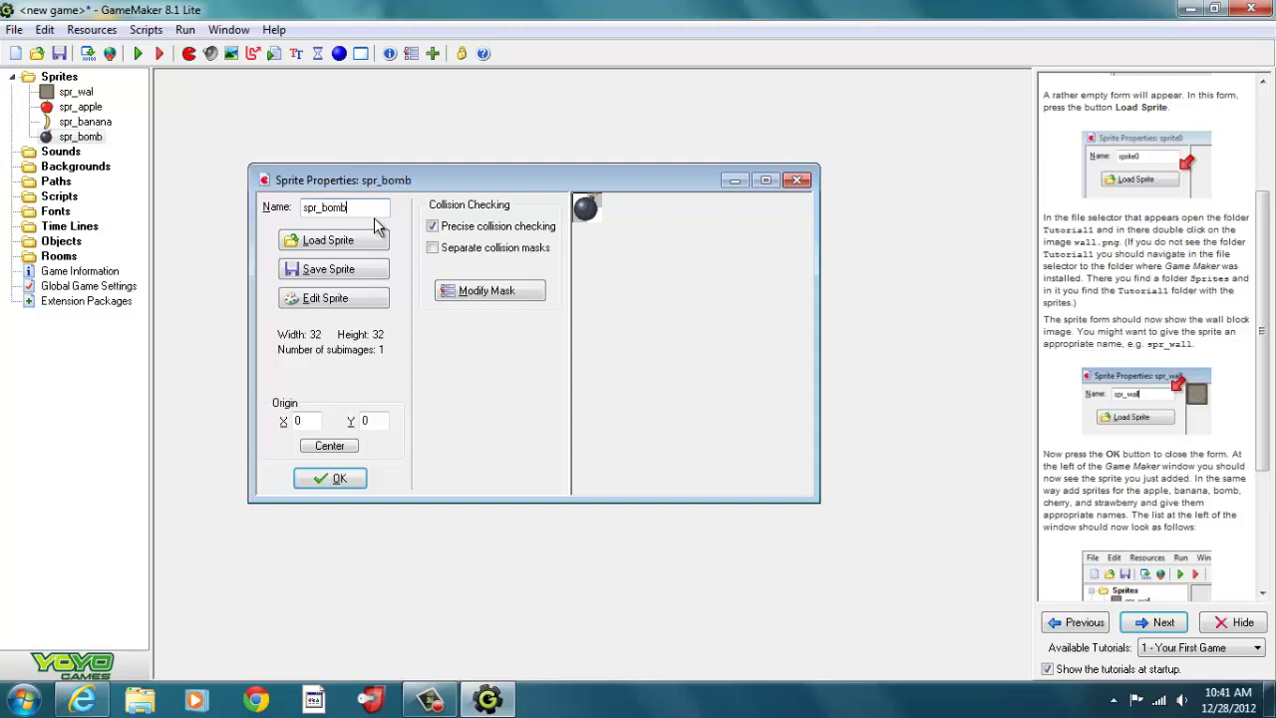
{"action": "left_click", "coordinate": [339, 480]}
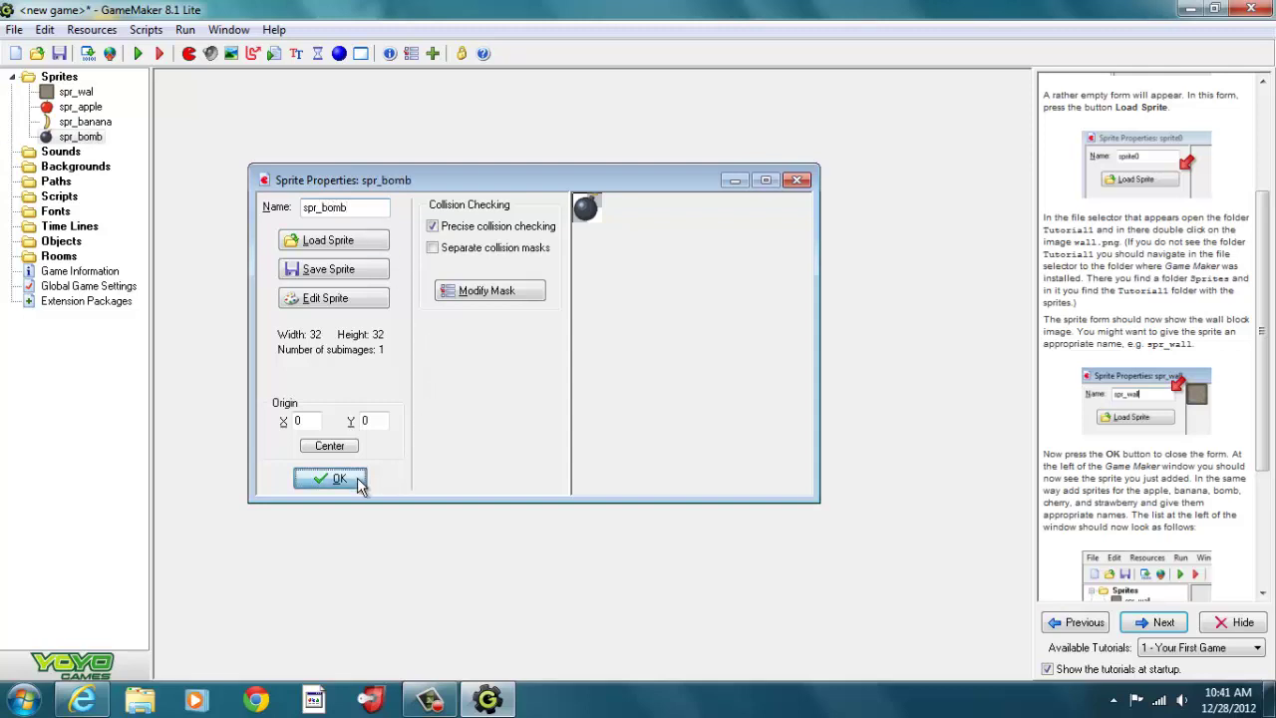
Step: Create another sprite and load the cherry image from the Tutorial1 folder into it
{"action": "left_click", "coordinate": [189, 53]}
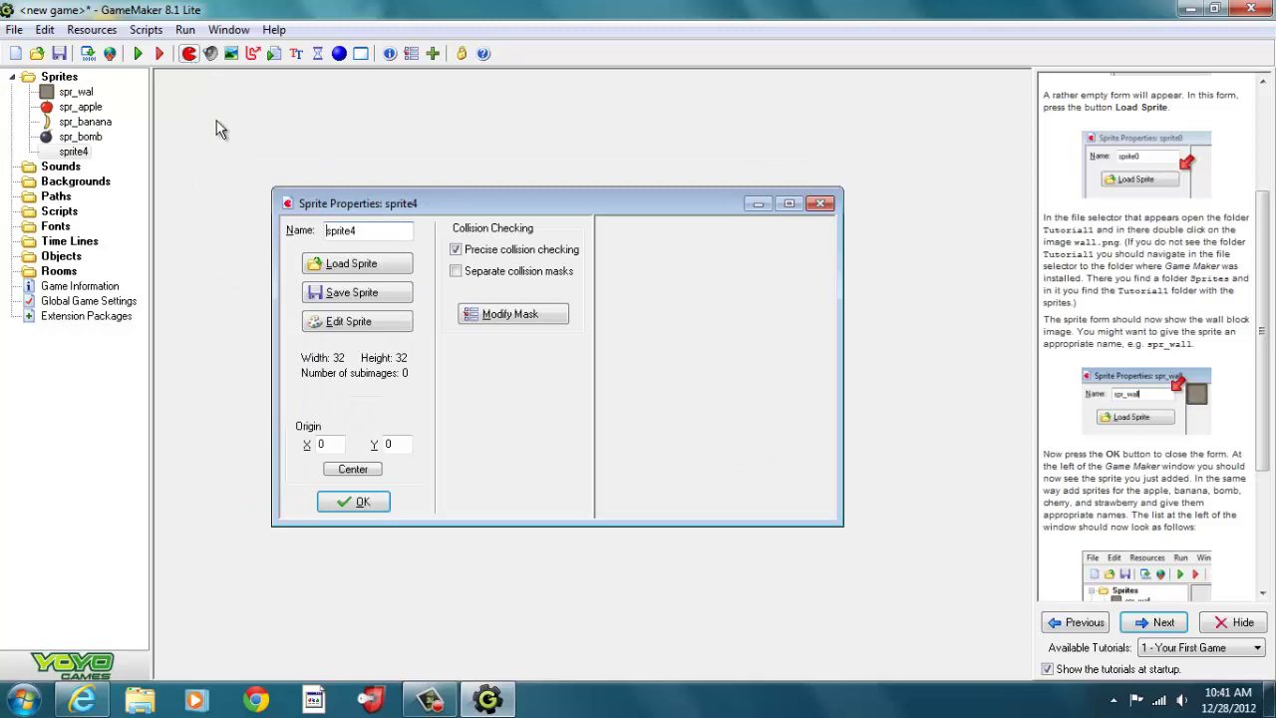
{"action": "left_click", "coordinate": [379, 267]}
{"action": "left_click", "coordinate": [750, 252]}
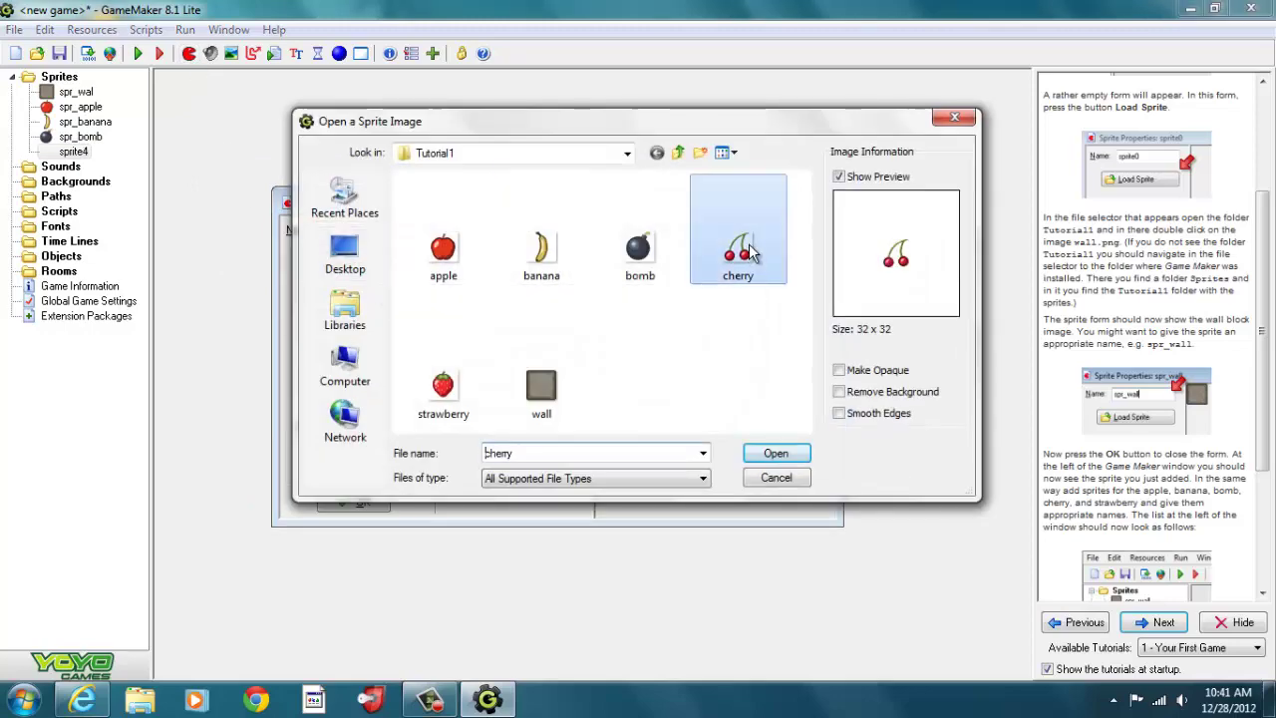
{"action": "left_click", "coordinate": [763, 455]}
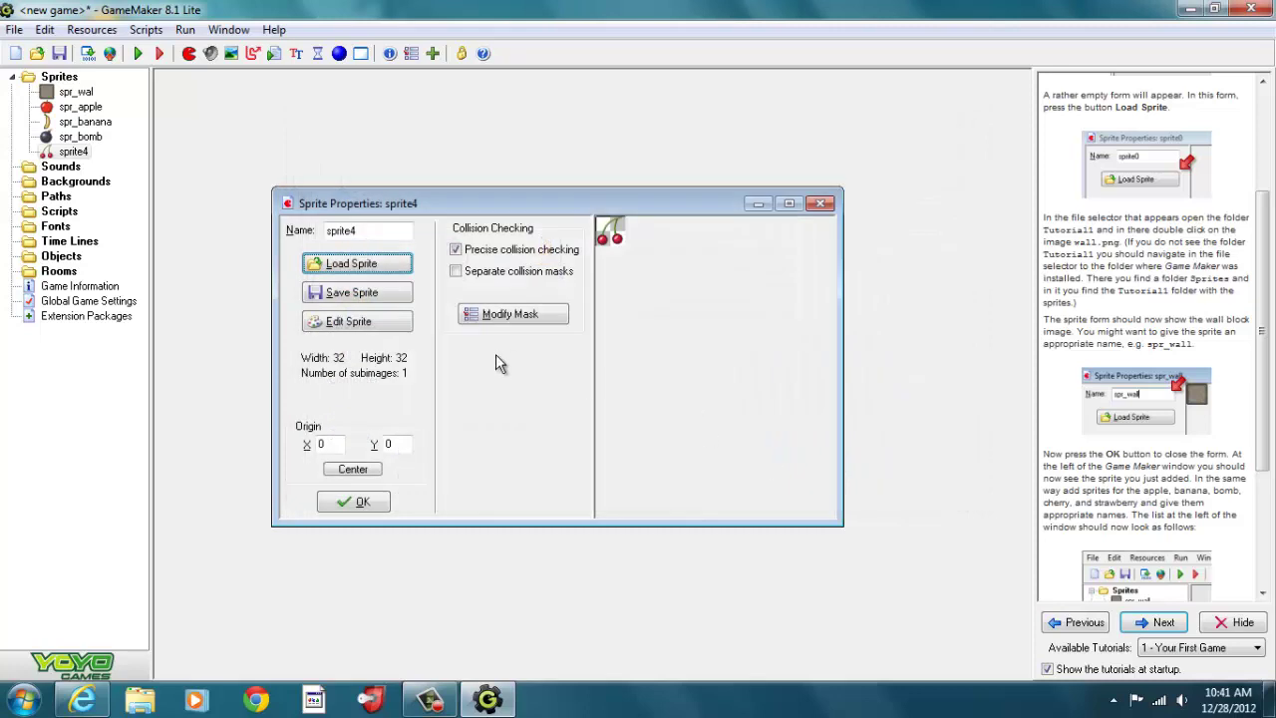
Step: Rename the cherry sprite as spr_cherry and accept its properties
{"action": "left_click", "coordinate": [386, 232]}
{"action": "key", "text": "BackSpace"}
{"action": "key", "text": "BackSpace"}
{"action": "key", "text": "BackSpace"}
{"action": "key", "text": "BackSpace"}
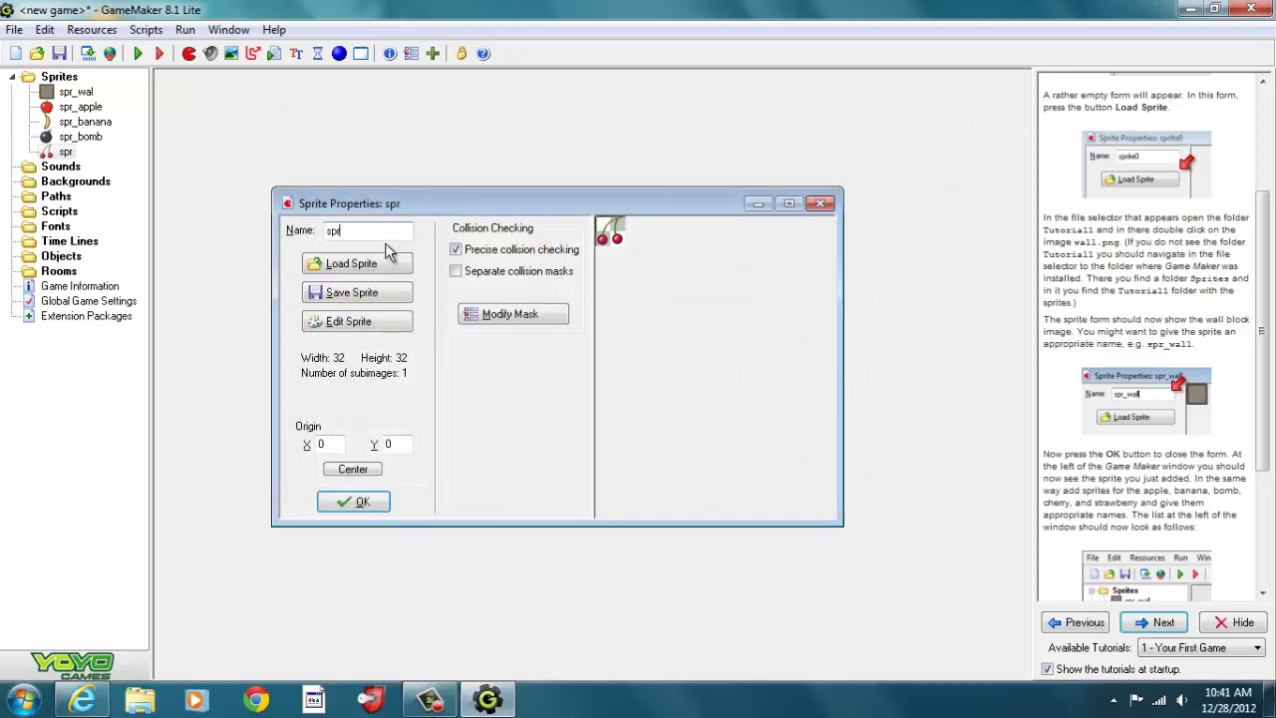
{"action": "type", "text": "_cherry"}
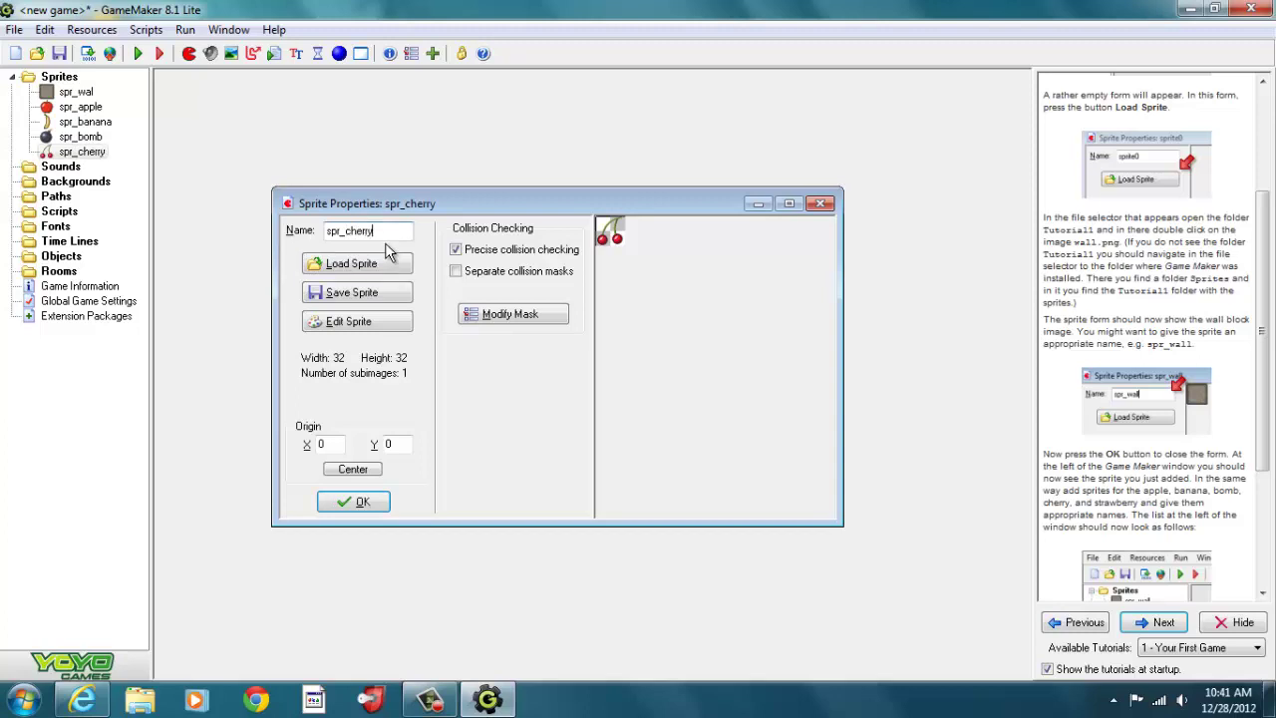
{"action": "left_click", "coordinate": [360, 502]}
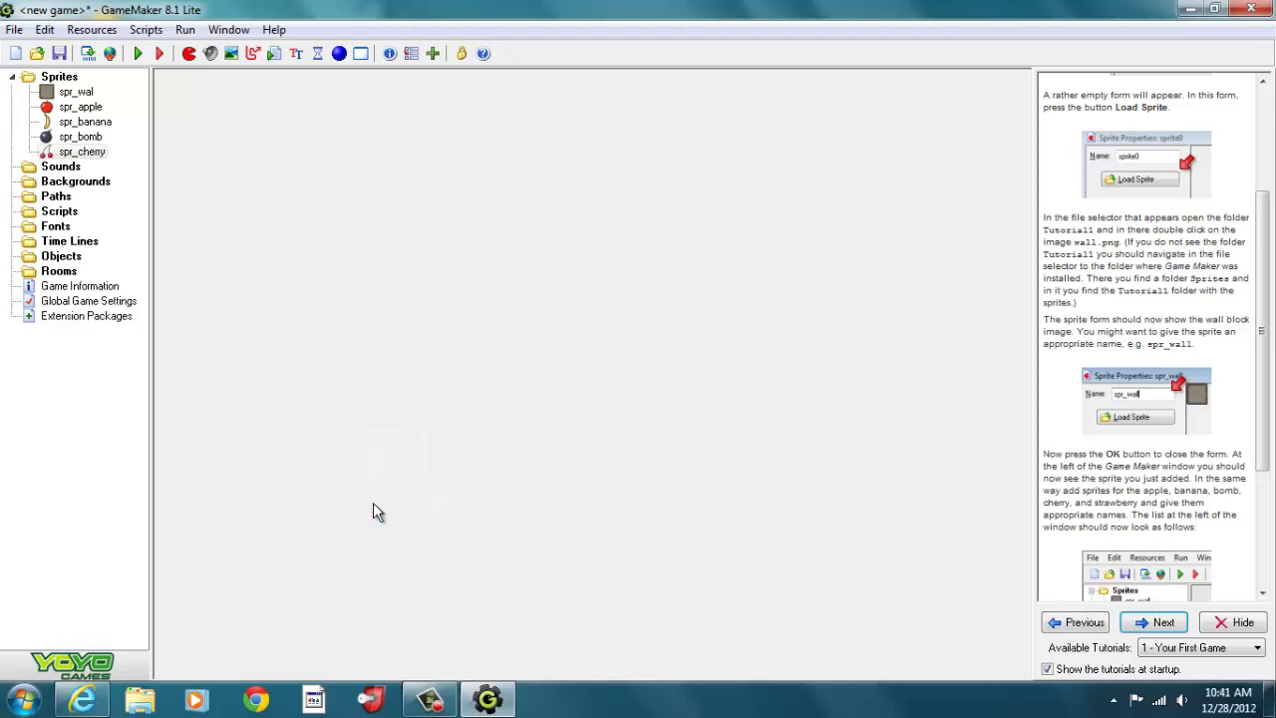
Step: Create another sprite and load the strawberry image from the Tutorial1 folder into it
{"action": "left_click", "coordinate": [190, 55]}
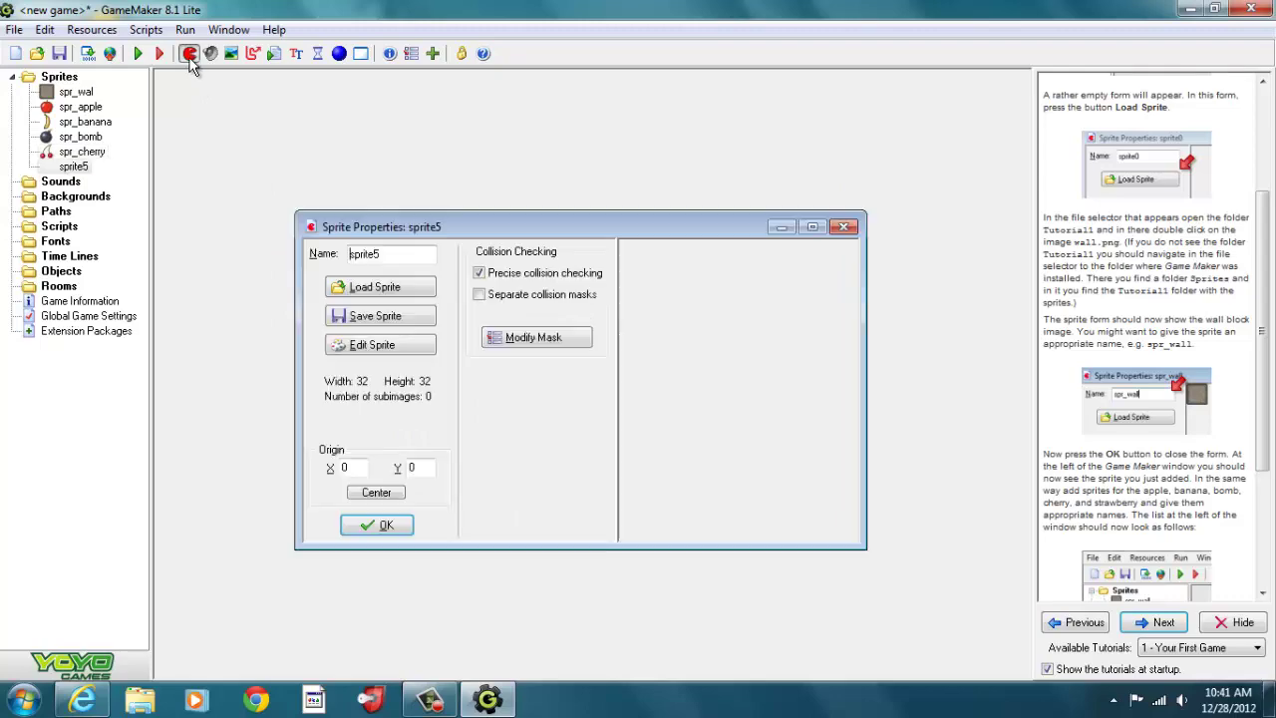
{"action": "left_click", "coordinate": [361, 288]}
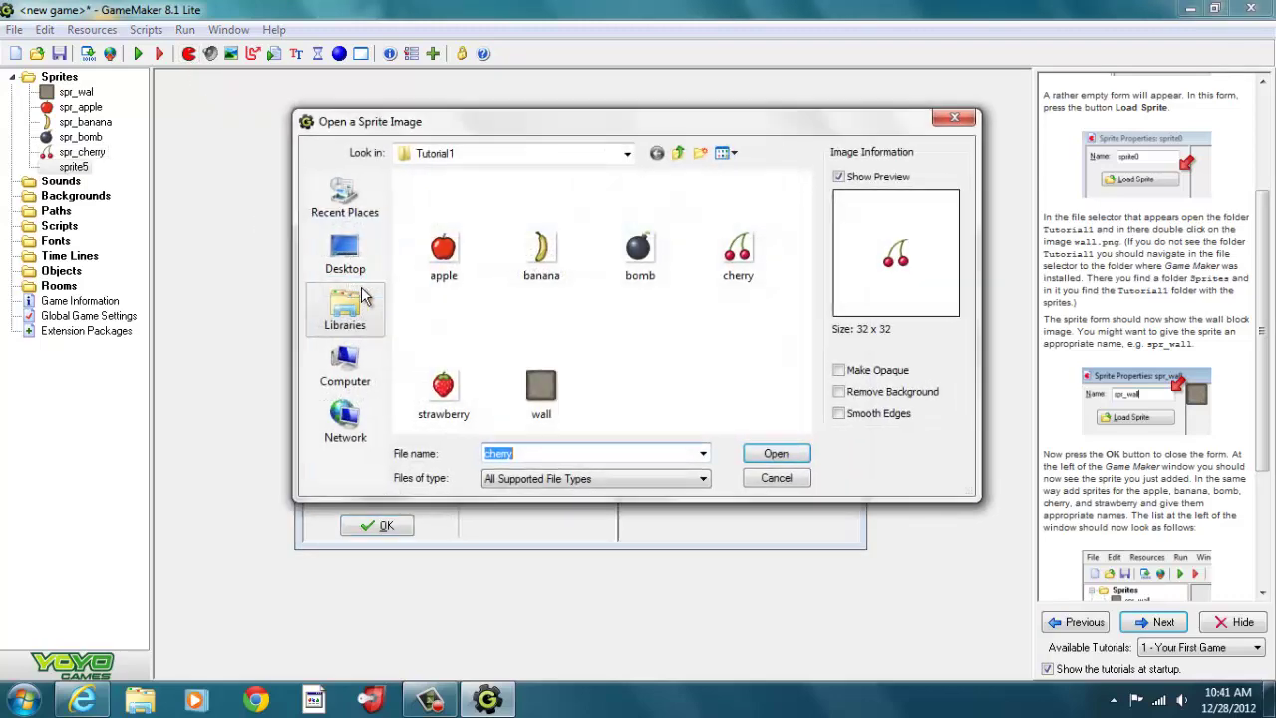
{"action": "left_click", "coordinate": [443, 384]}
{"action": "left_click", "coordinate": [775, 454]}
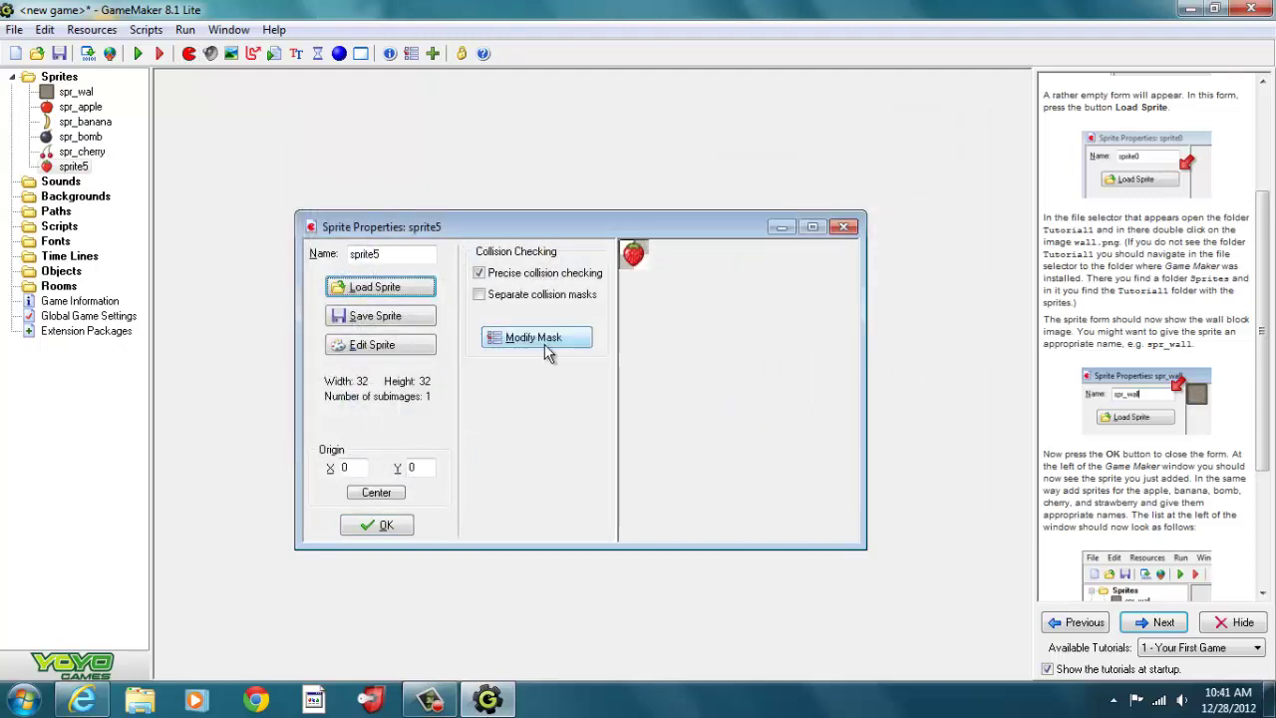
Step: Rename the strawberry sprite as spr_strawberry and accept its properties
{"action": "left_click", "coordinate": [405, 257]}
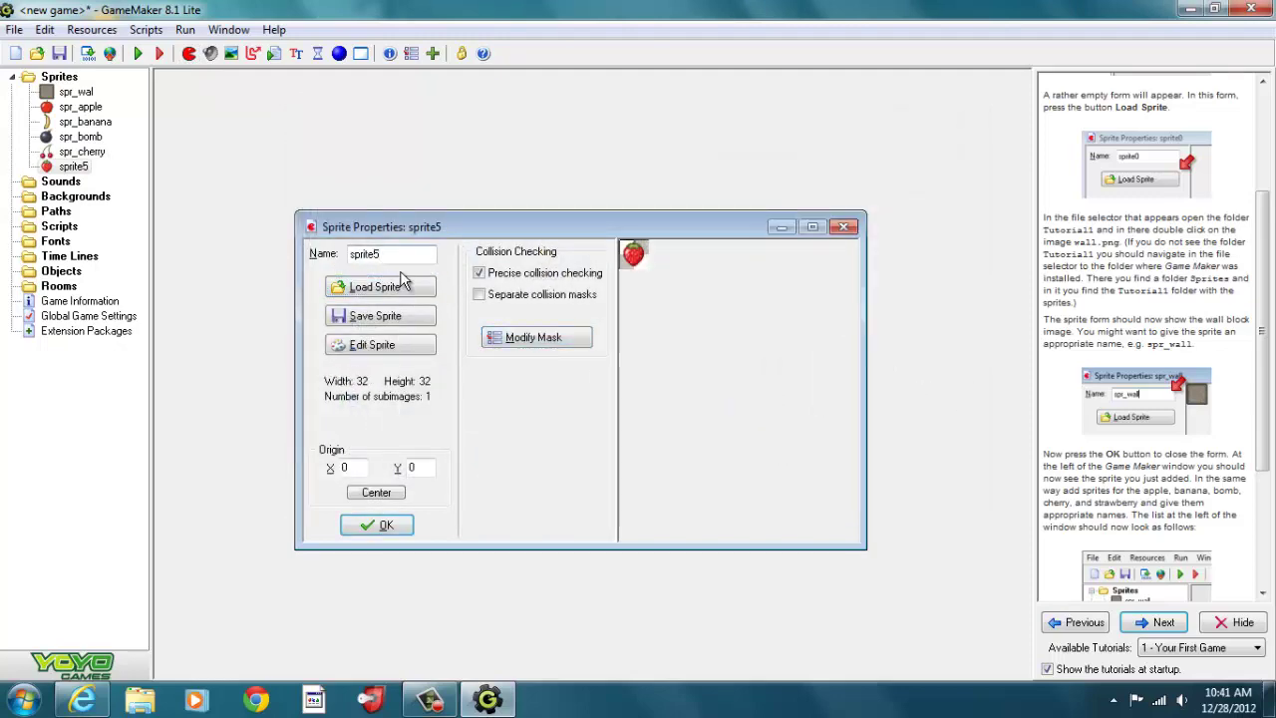
{"action": "key", "text": "BackSpace"}
{"action": "key", "text": "BackSpace"}
{"action": "key", "text": "BackSpace"}
{"action": "key", "text": "BackSpace"}
{"action": "key", "text": "BackSpace"}
{"action": "type", "text": "r_strawbe"}
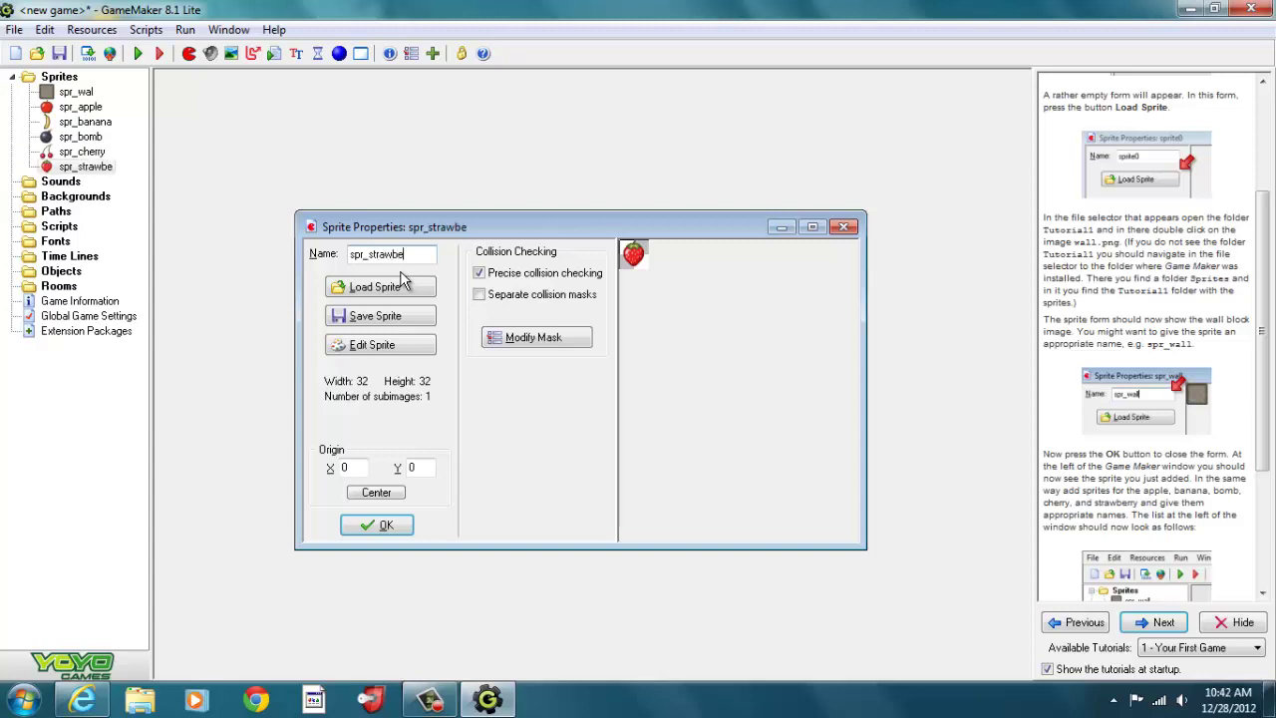
{"action": "type", "text": "rry"}
{"action": "left_click", "coordinate": [399, 533]}
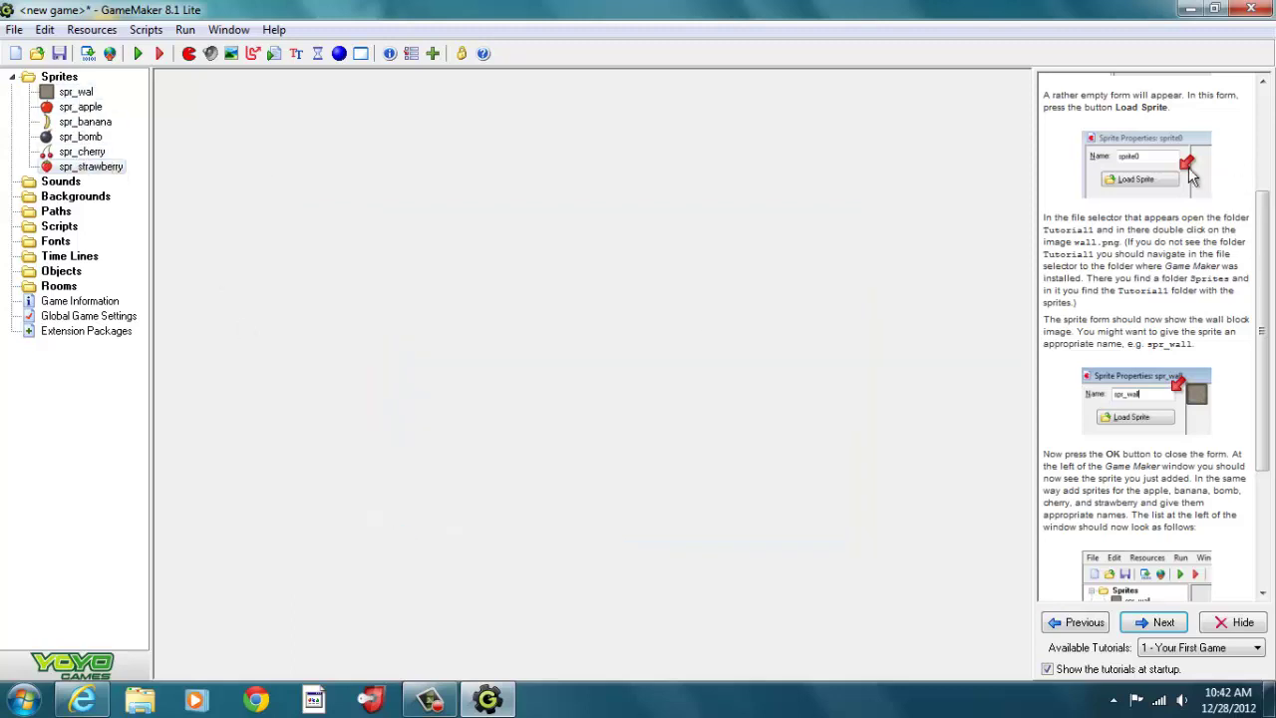
Step: Read through the rest of the sprites page and advance the tutorial to the Creating Objects page
{"action": "left_click_drag", "start_coordinate": [1261, 274], "coordinate": [1272, 388]}
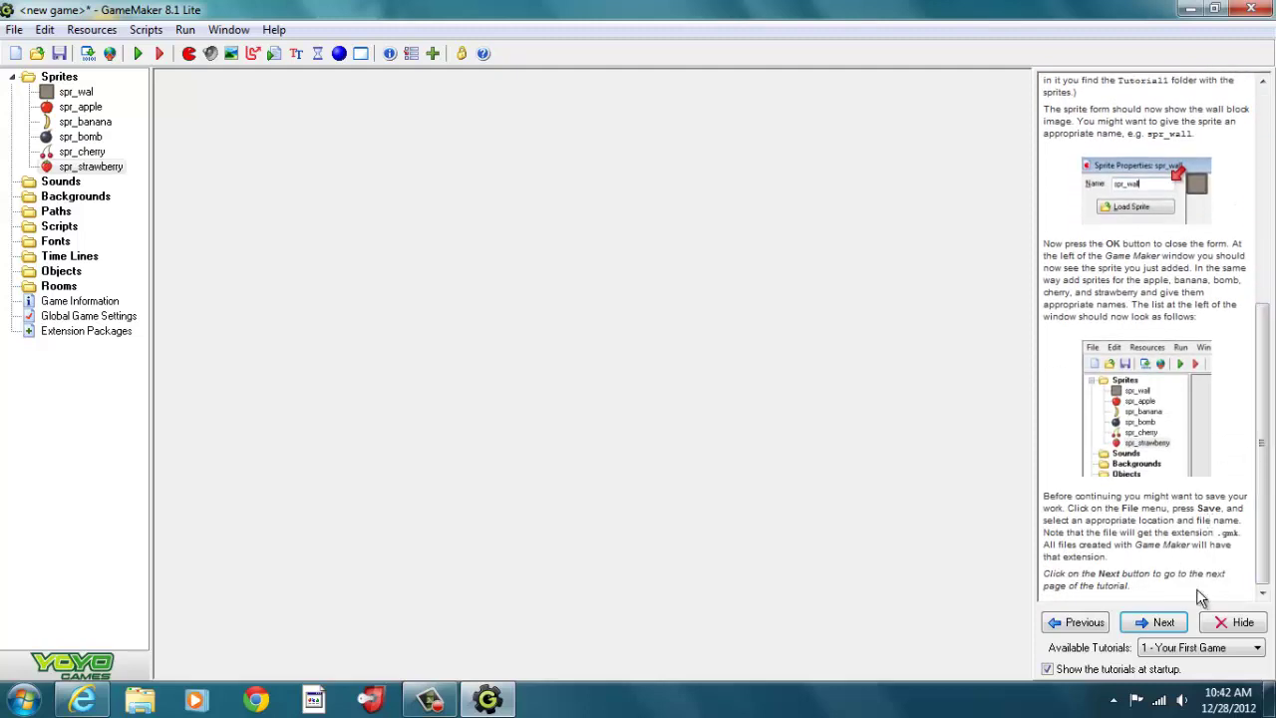
{"action": "left_click", "coordinate": [1174, 624]}
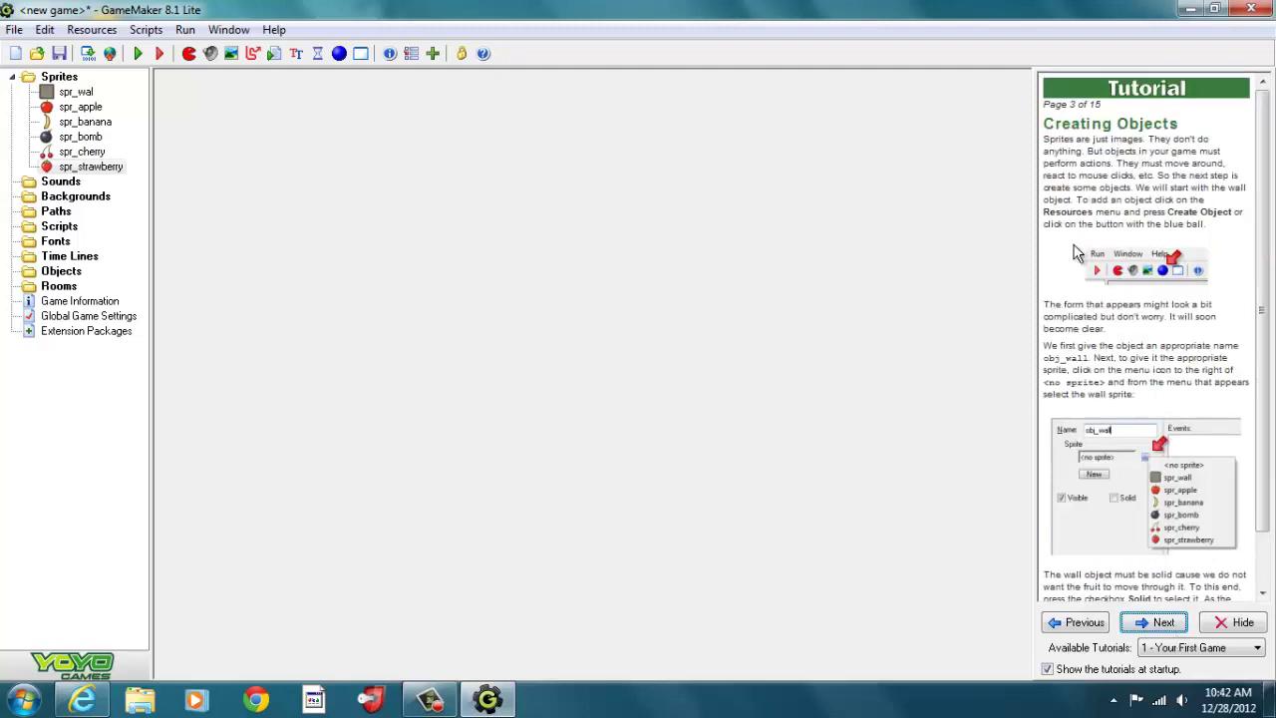
{"action": "left_click", "coordinate": [436, 704]}
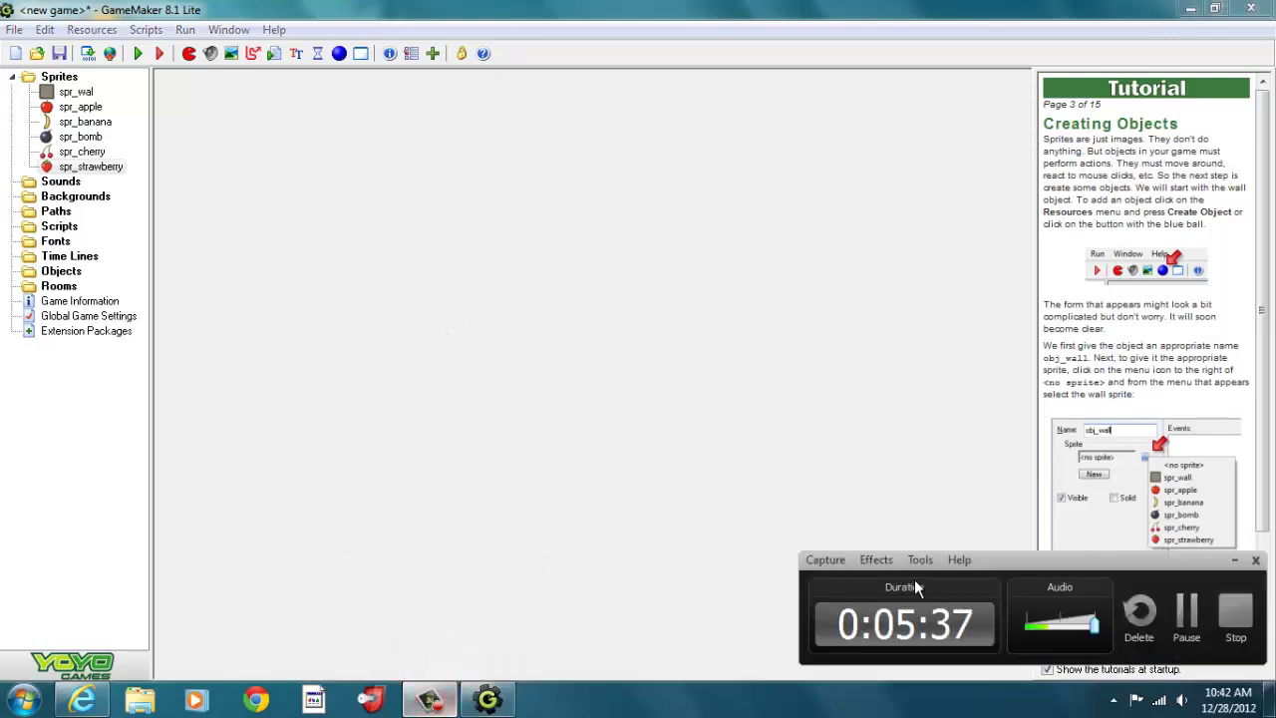
{"action": "left_click", "coordinate": [1196, 626]}
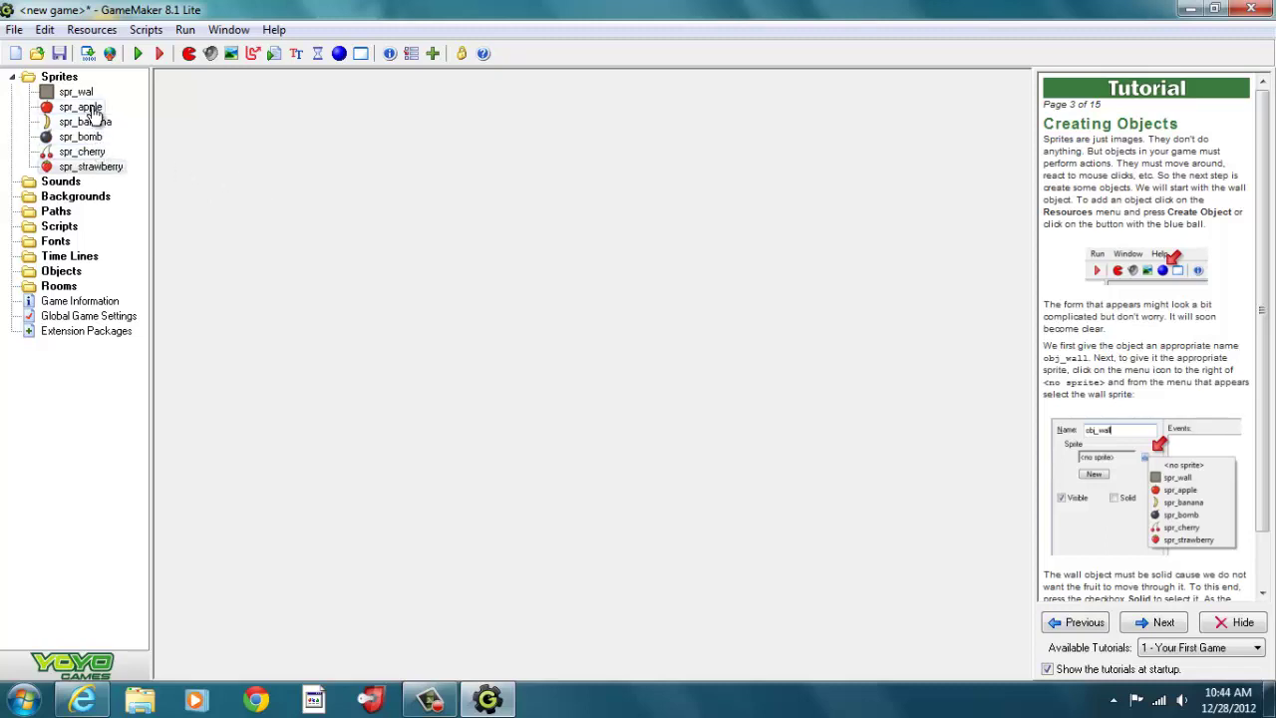
Step: Create a new object and assign the spr_wal sprite to it
{"action": "left_click", "coordinate": [339, 54]}
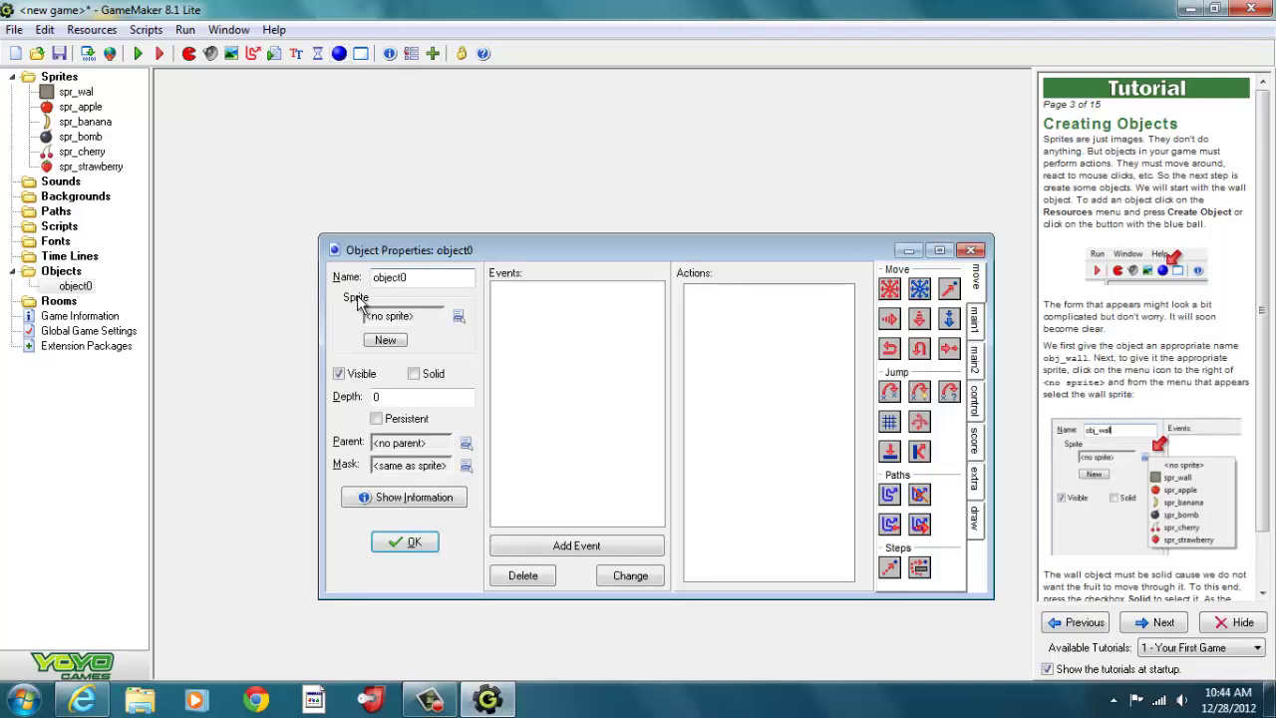
{"action": "left_click", "coordinate": [458, 317]}
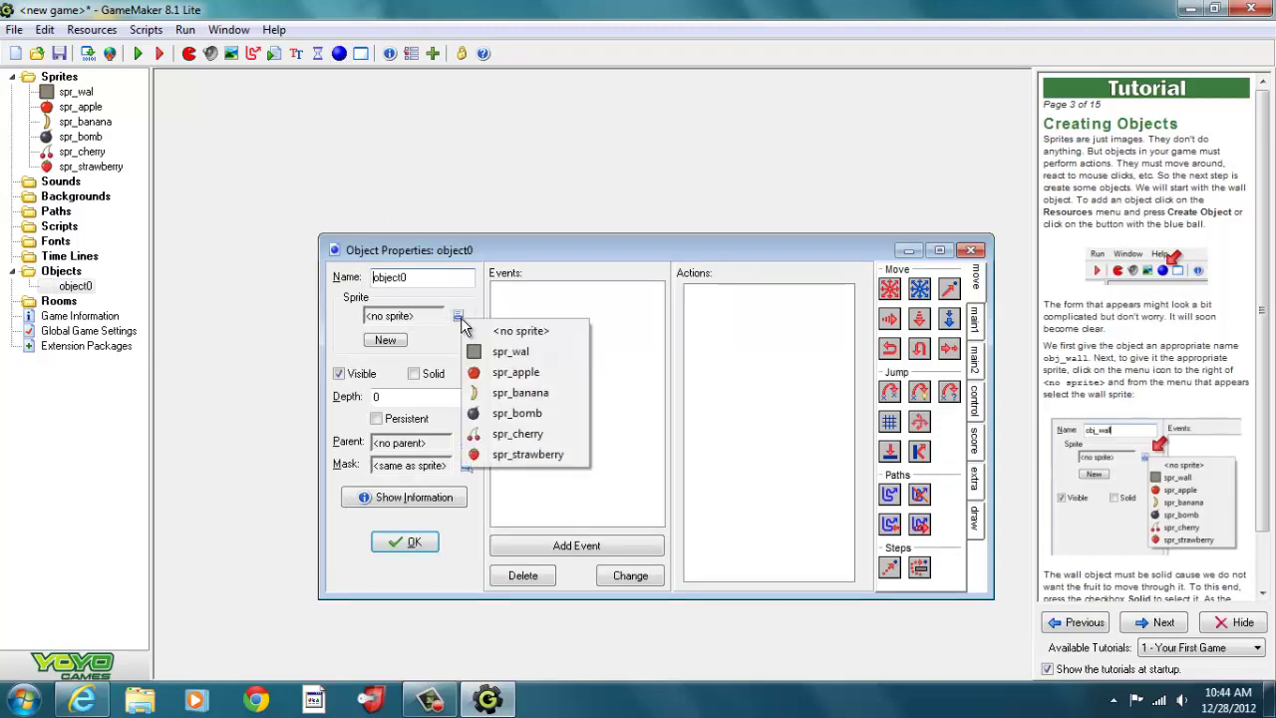
{"action": "left_click", "coordinate": [510, 352]}
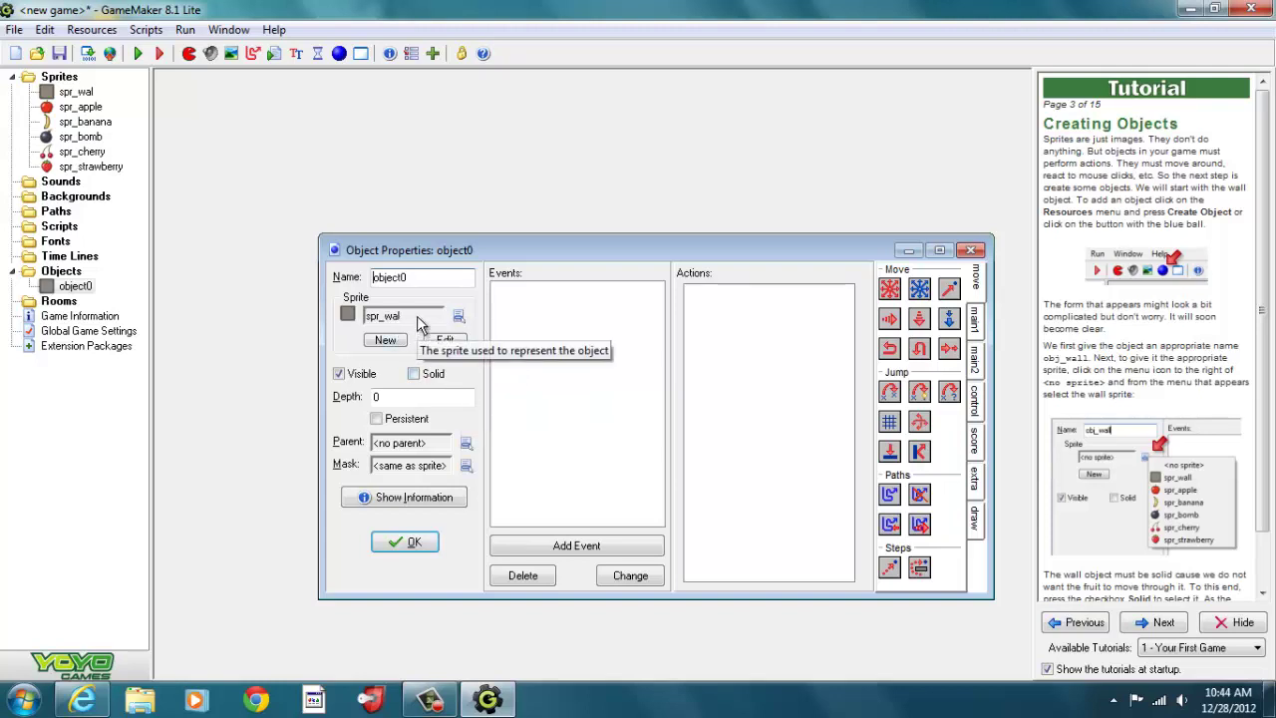
Step: Rename the wall object as obj_wall
{"action": "left_click", "coordinate": [426, 280]}
{"action": "key", "text": "BackSpace"}
{"action": "key", "text": "BackSpace"}
{"action": "key", "text": "BackSpace"}
{"action": "key", "text": "BackSpace"}
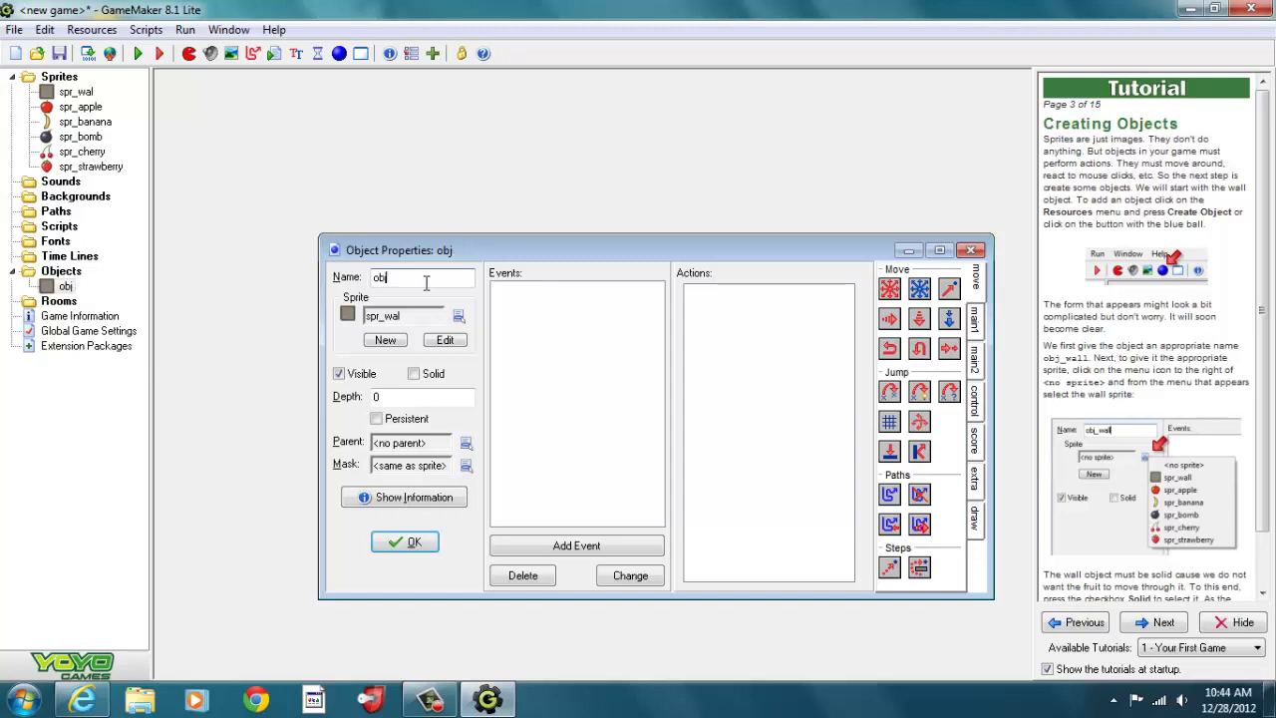
{"action": "type", "text": "_wall"}
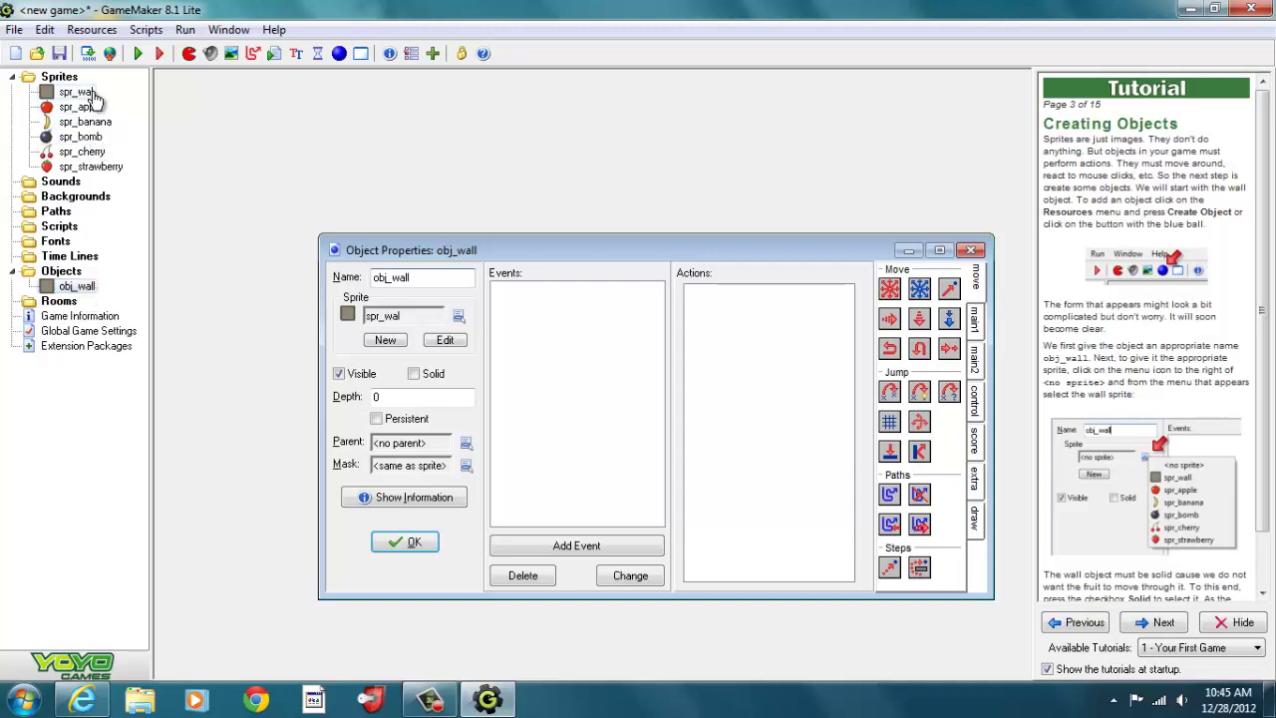
Step: Make the obj_wall object solid and accept its properties
{"action": "left_click_drag", "start_coordinate": [97, 108], "coordinate": [94, 215]}
{"action": "left_click", "coordinate": [74, 289]}
{"action": "left_click", "coordinate": [414, 375]}
{"action": "left_click", "coordinate": [413, 544]}
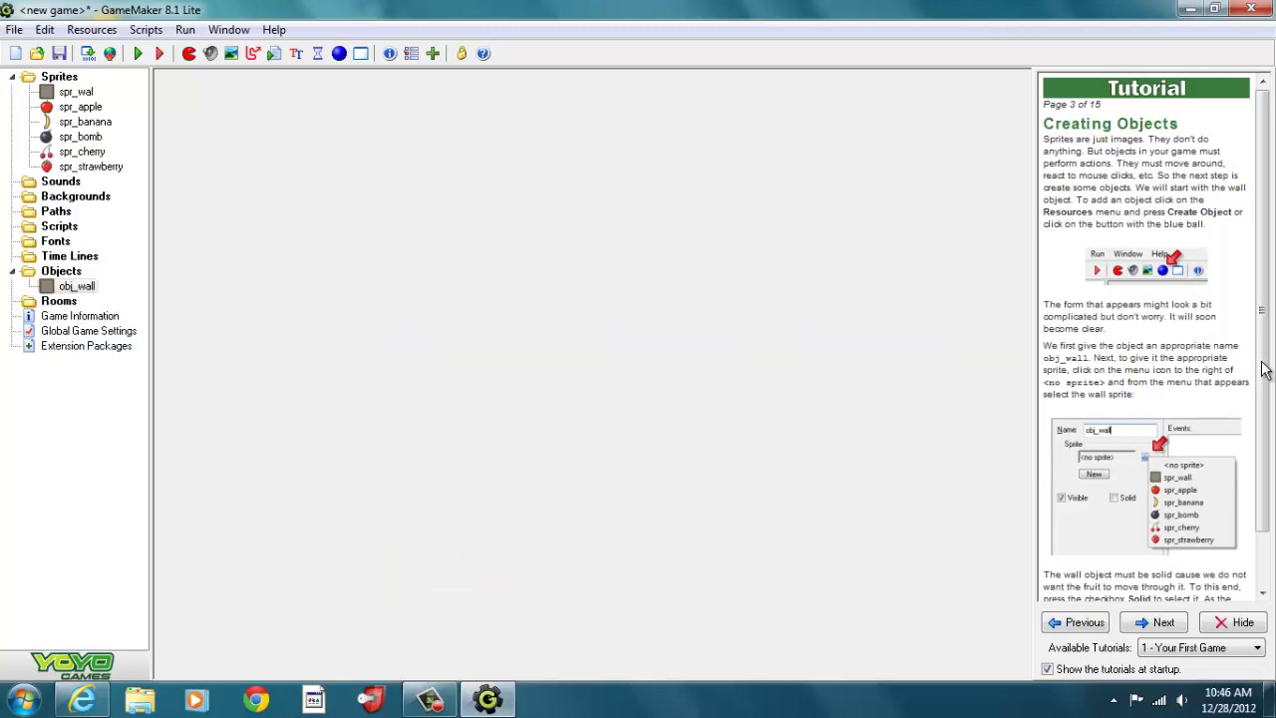
Step: Read the remaining wall object instructions and advance the tutorial to The Apple Object page
{"action": "left_click_drag", "start_coordinate": [1264, 361], "coordinate": [1271, 487]}
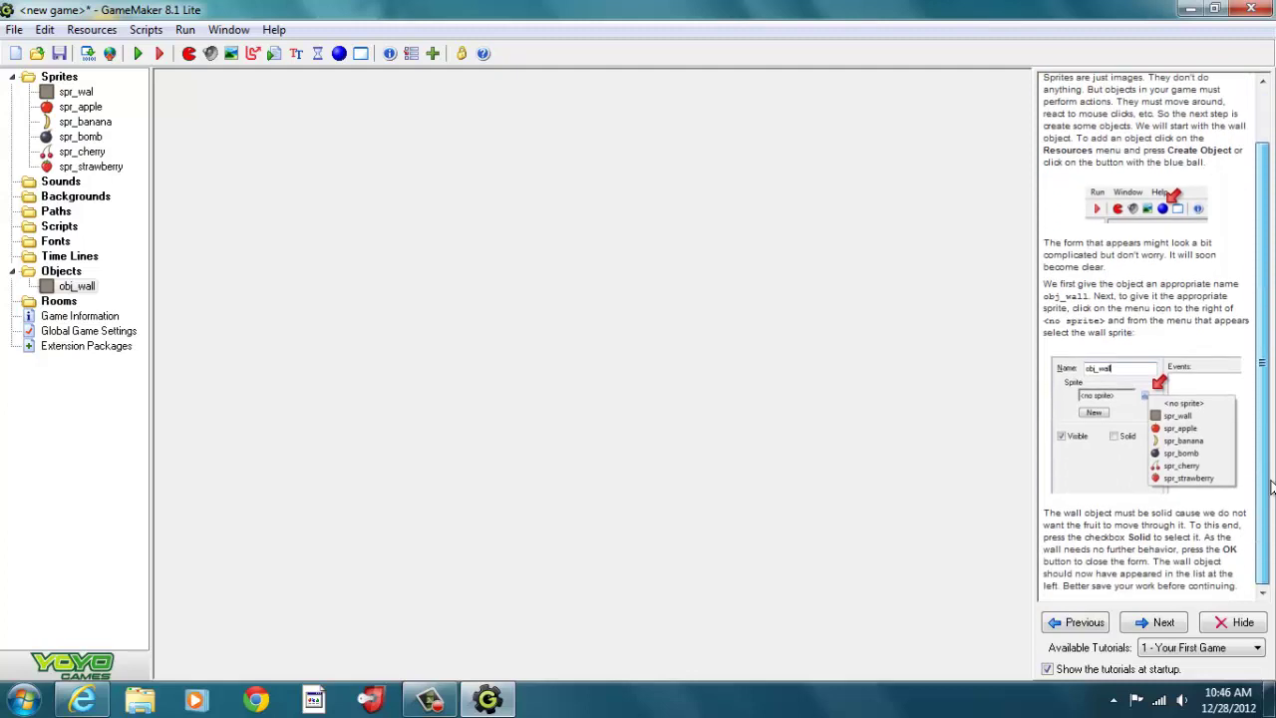
{"action": "left_click", "coordinate": [1166, 623]}
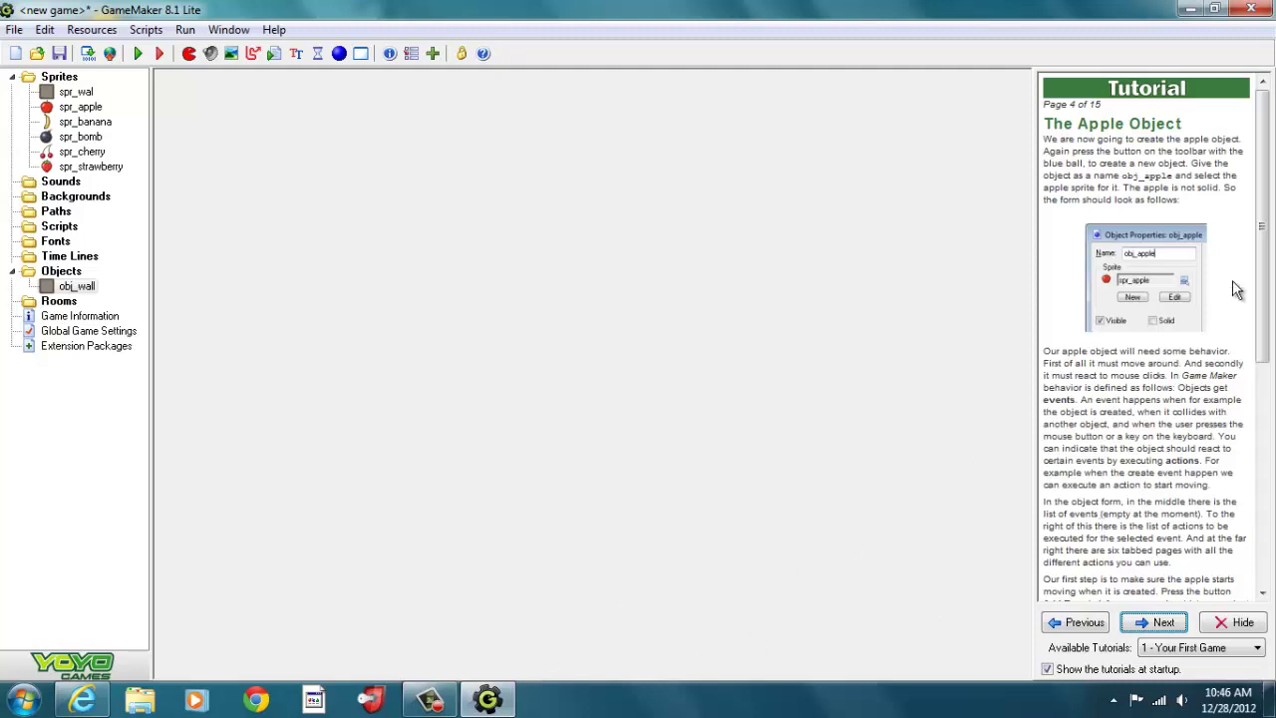
{"action": "left_click", "coordinate": [428, 700]}
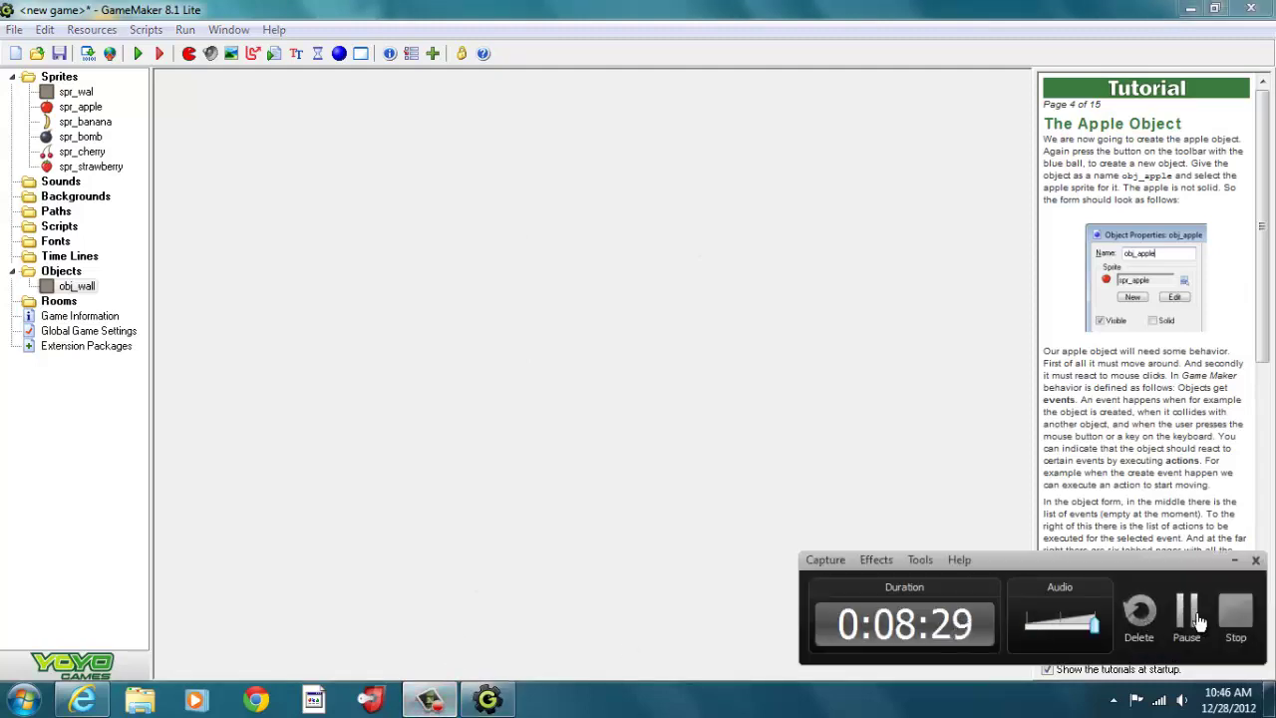
{"action": "left_click", "coordinate": [1199, 620]}
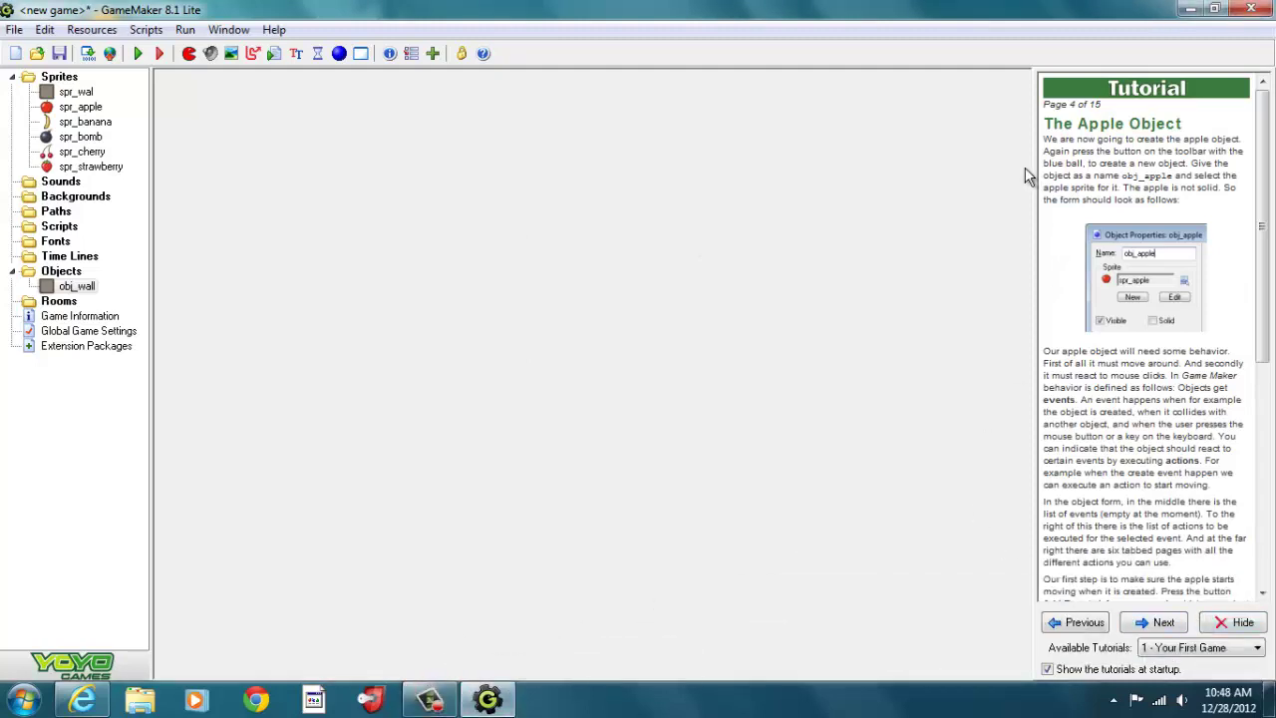
Step: Create another object and assign the spr_apple sprite to it
{"action": "left_click", "coordinate": [339, 54]}
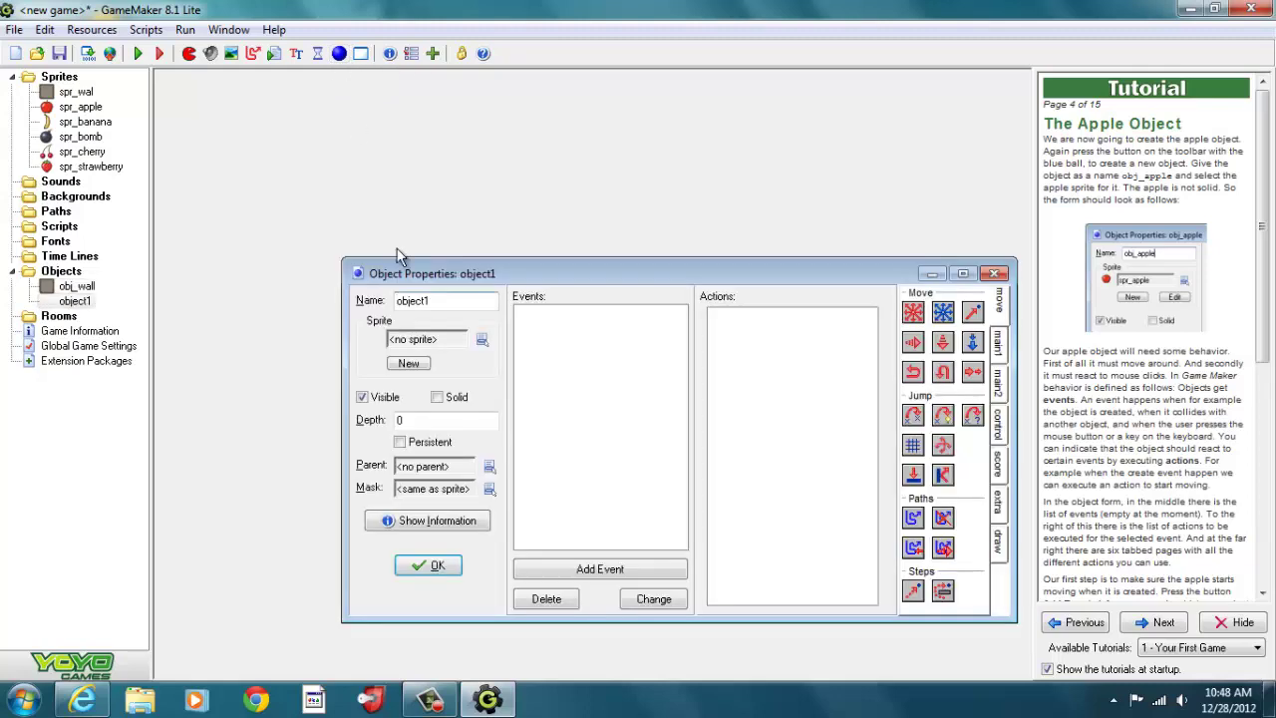
{"action": "left_click", "coordinate": [482, 342]}
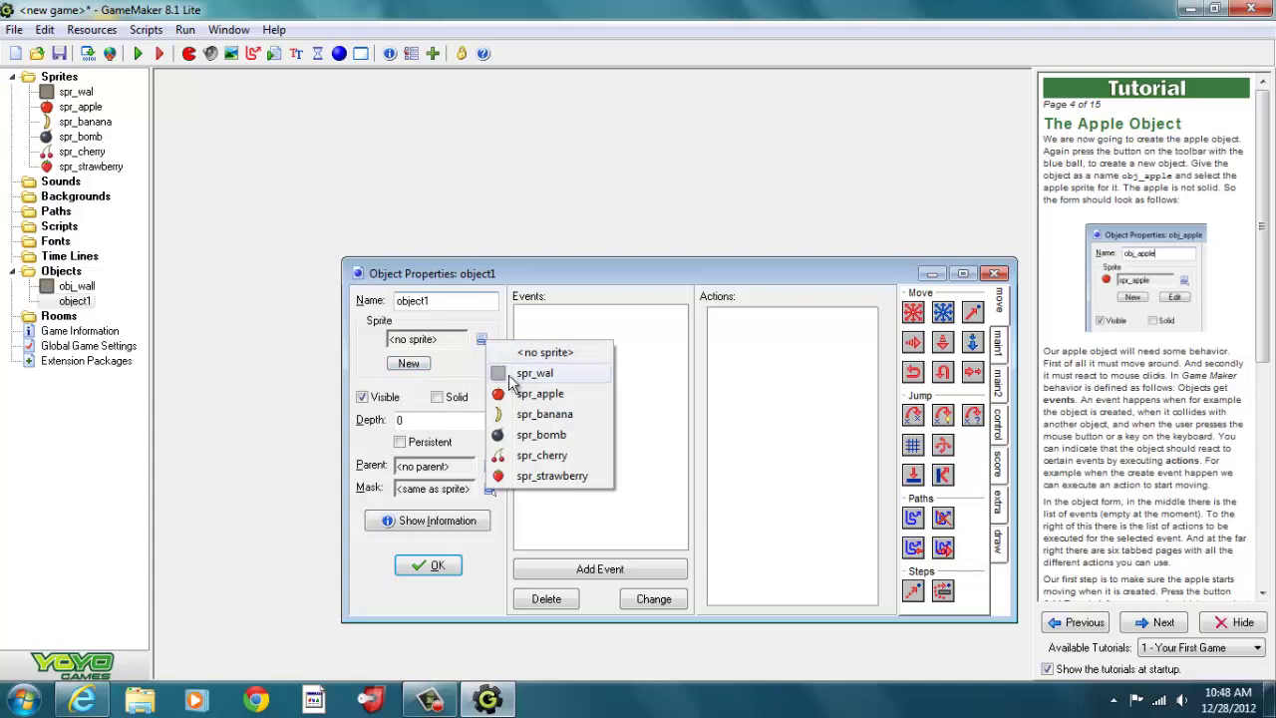
{"action": "left_click", "coordinate": [523, 395]}
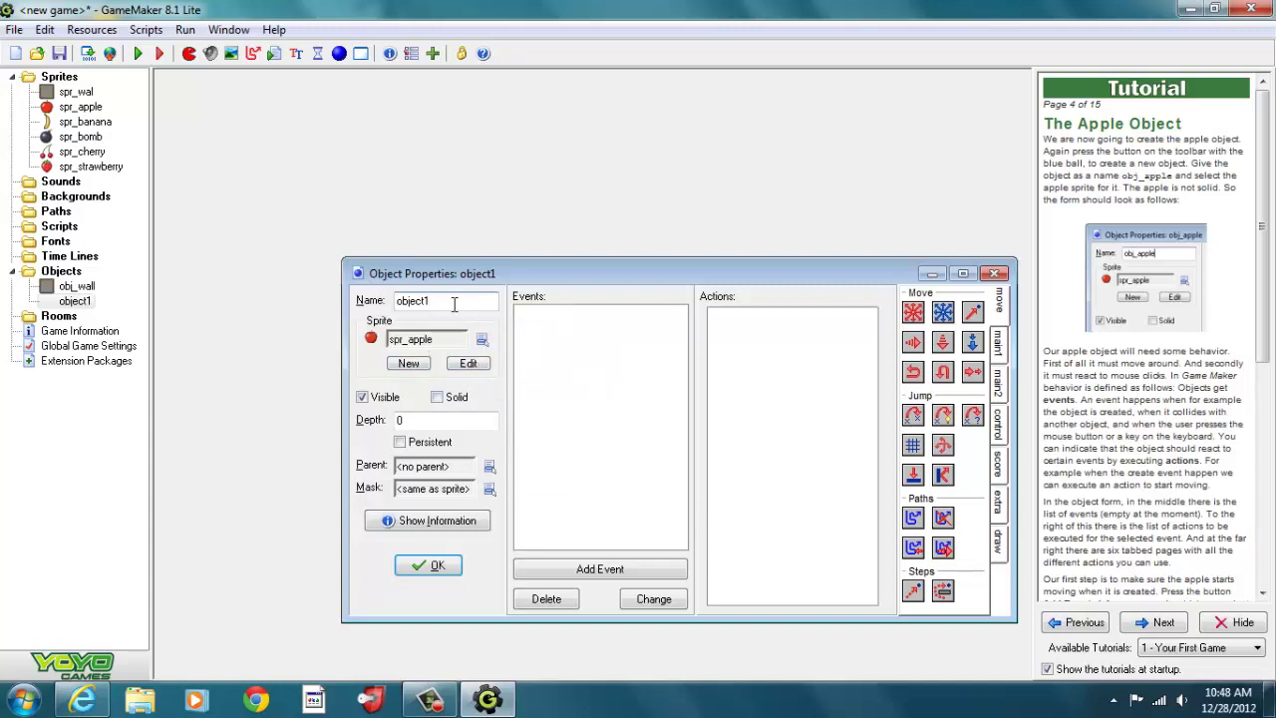
Step: Rename the apple object as obj_apple
{"action": "key", "text": "BackSpace"}
{"action": "key", "text": "BackSpace"}
{"action": "key", "text": "BackSpace"}
{"action": "key", "text": "BackSpace"}
{"action": "key", "text": "BackSpace"}
{"action": "key", "text": "BackSpace"}
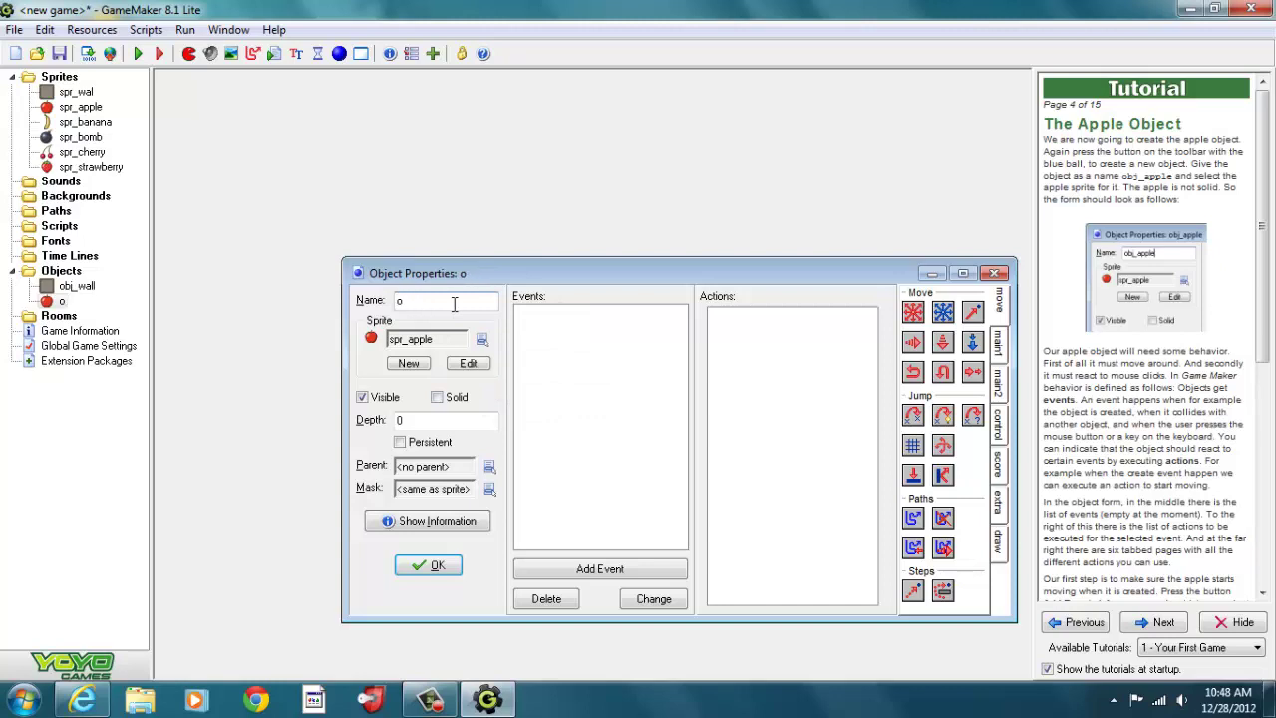
{"action": "type", "text": "bj_apple"}
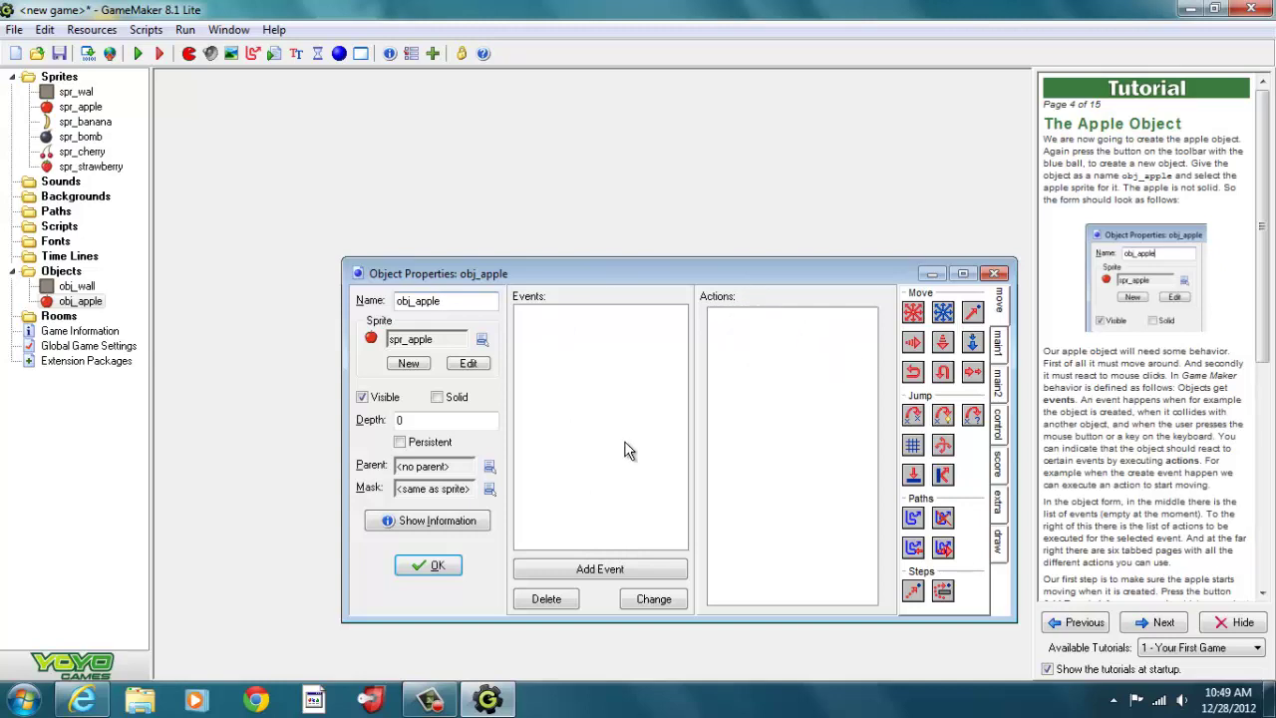
Step: Add a Create event to obj_apple and give it a Move Fixed action
{"action": "left_click", "coordinate": [599, 570]}
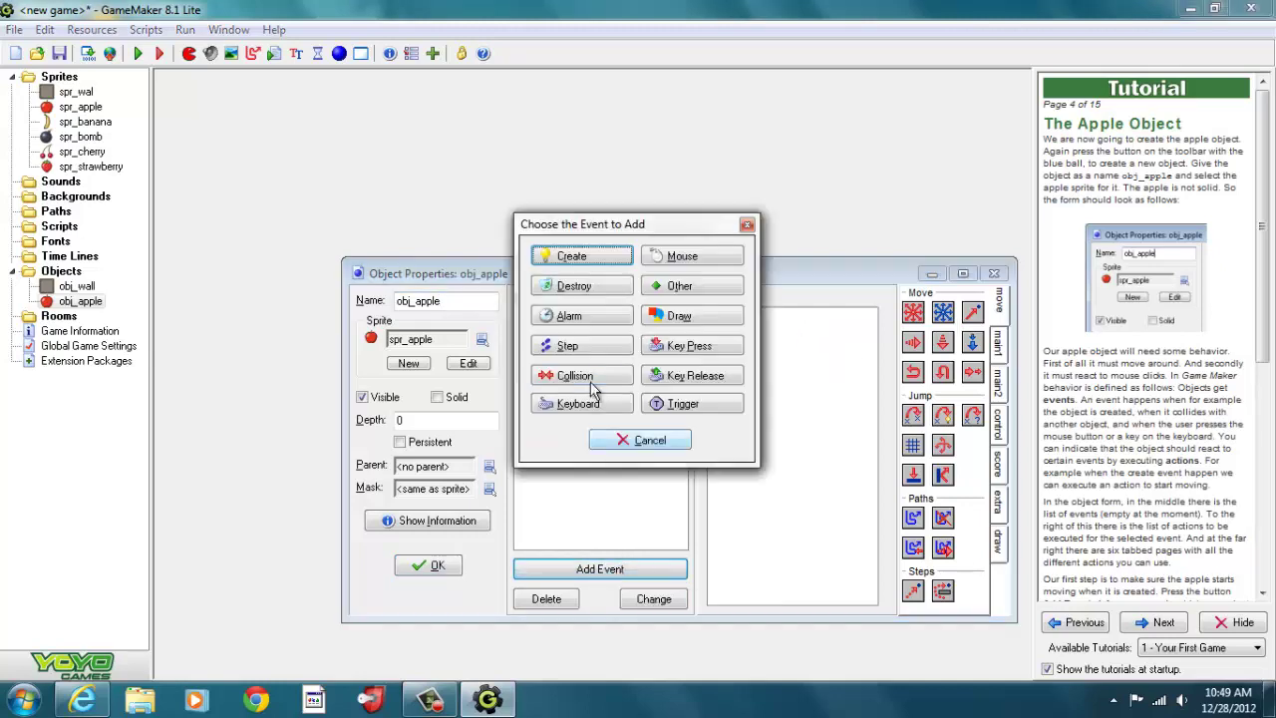
{"action": "left_click", "coordinate": [578, 258]}
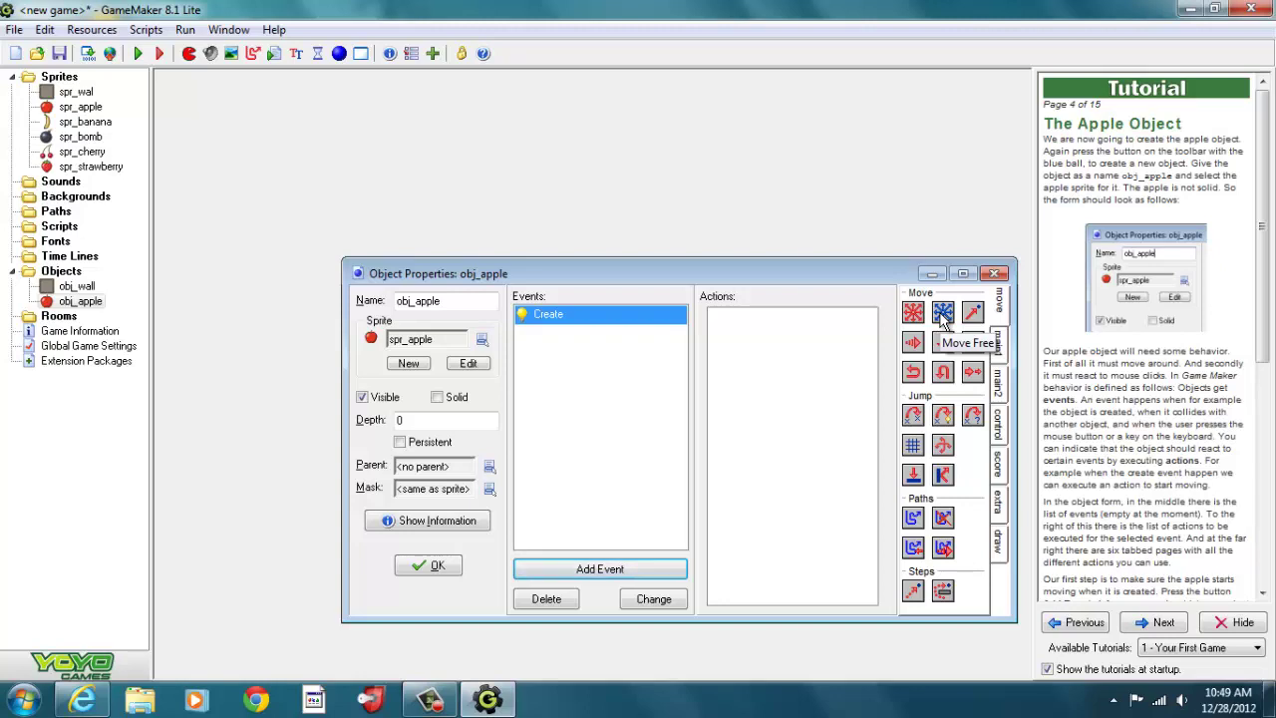
{"action": "left_click_drag", "start_coordinate": [913, 315], "coordinate": [774, 354]}
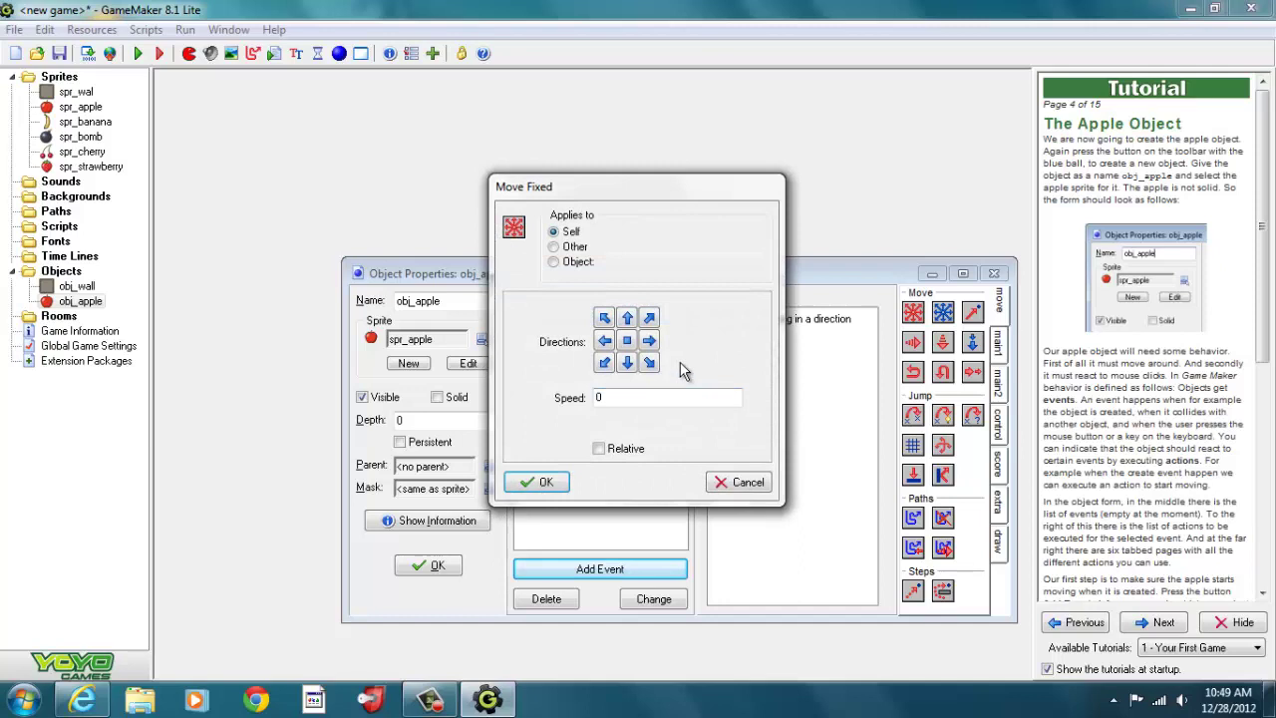
Step: Enable all eight movement directions in the Move Fixed action, leaving the centre stop option off
{"action": "left_click", "coordinate": [627, 317]}
{"action": "left_click", "coordinate": [627, 363]}
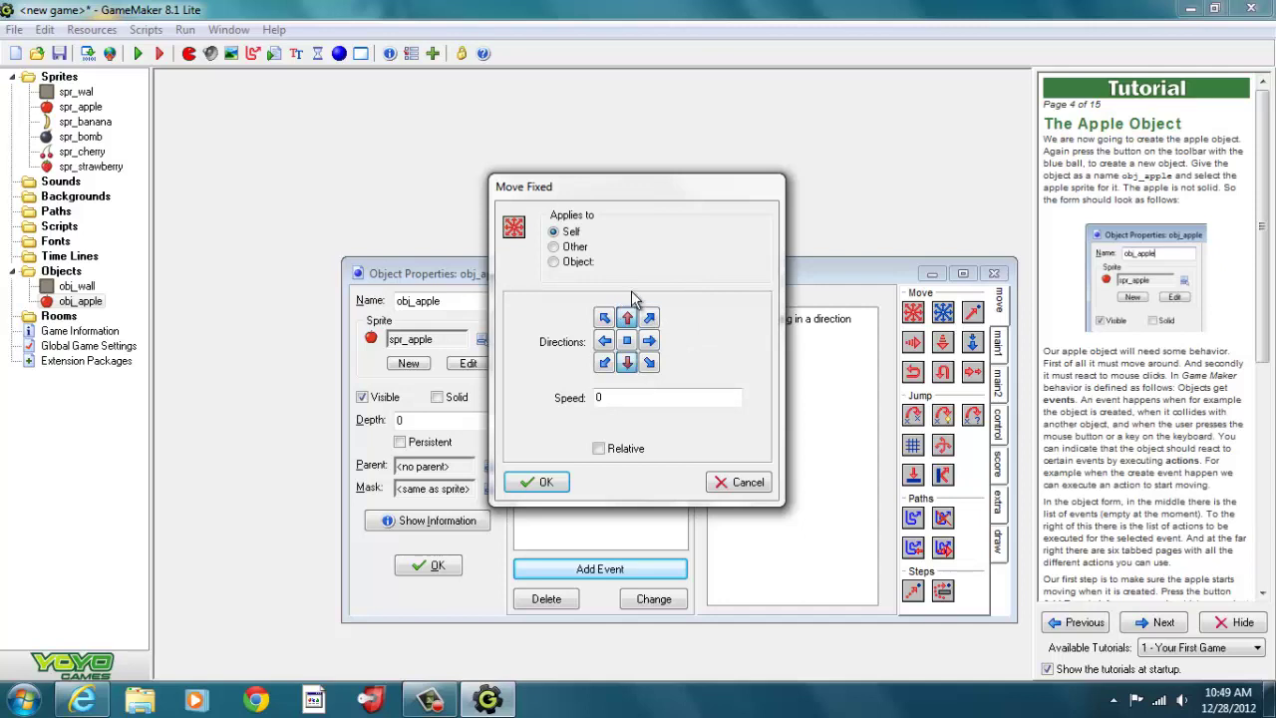
{"action": "left_click", "coordinate": [604, 344]}
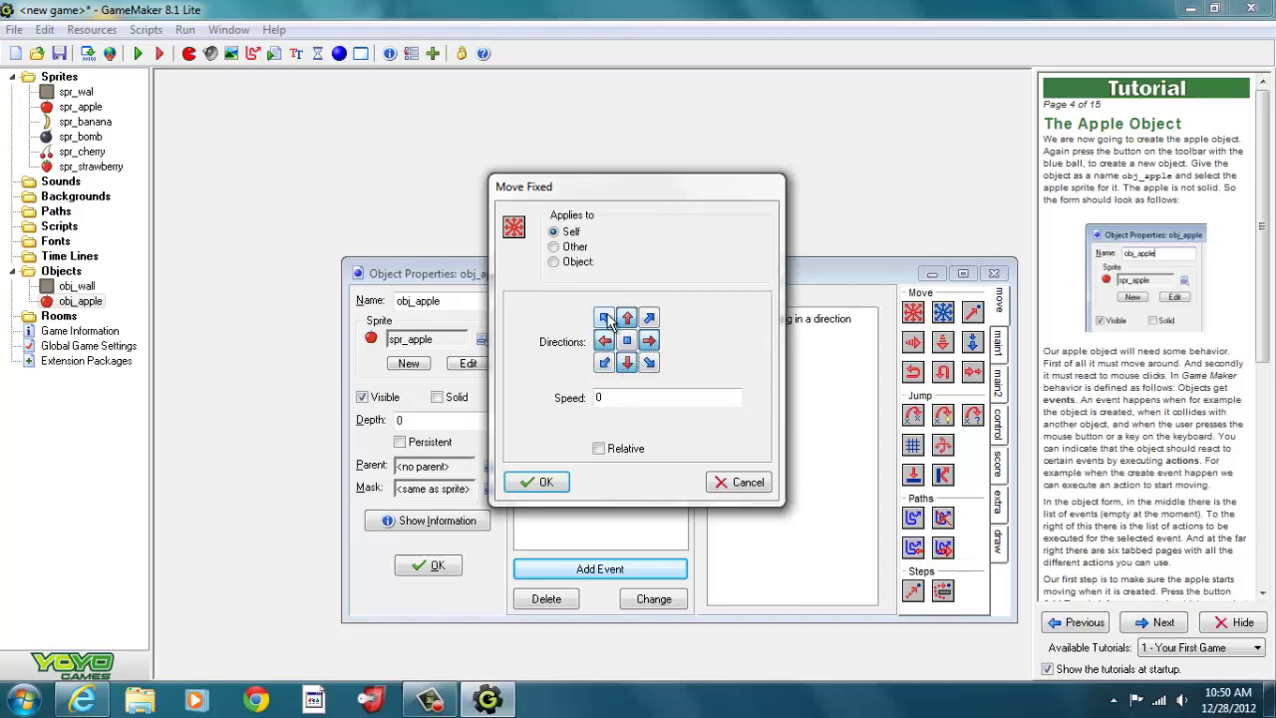
{"action": "left_click", "coordinate": [604, 317]}
{"action": "left_click", "coordinate": [649, 319]}
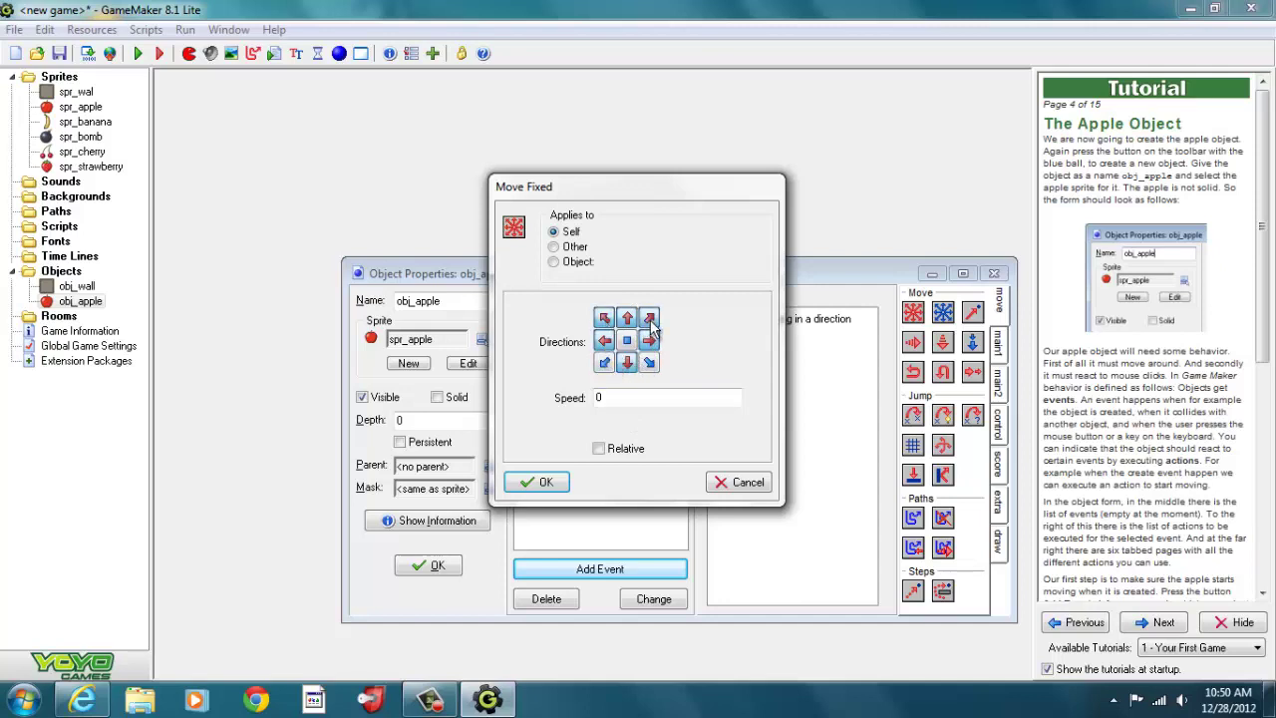
{"action": "left_click", "coordinate": [650, 363]}
{"action": "left_click", "coordinate": [604, 364]}
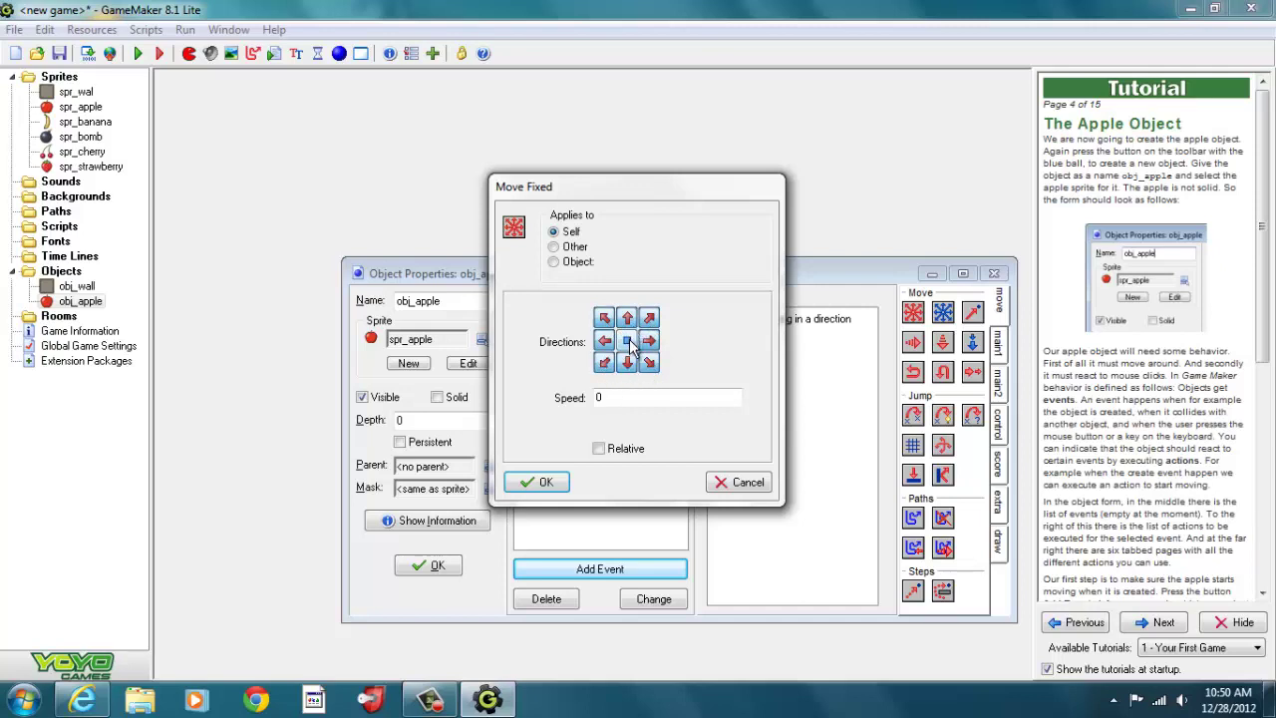
{"action": "left_click", "coordinate": [627, 363]}
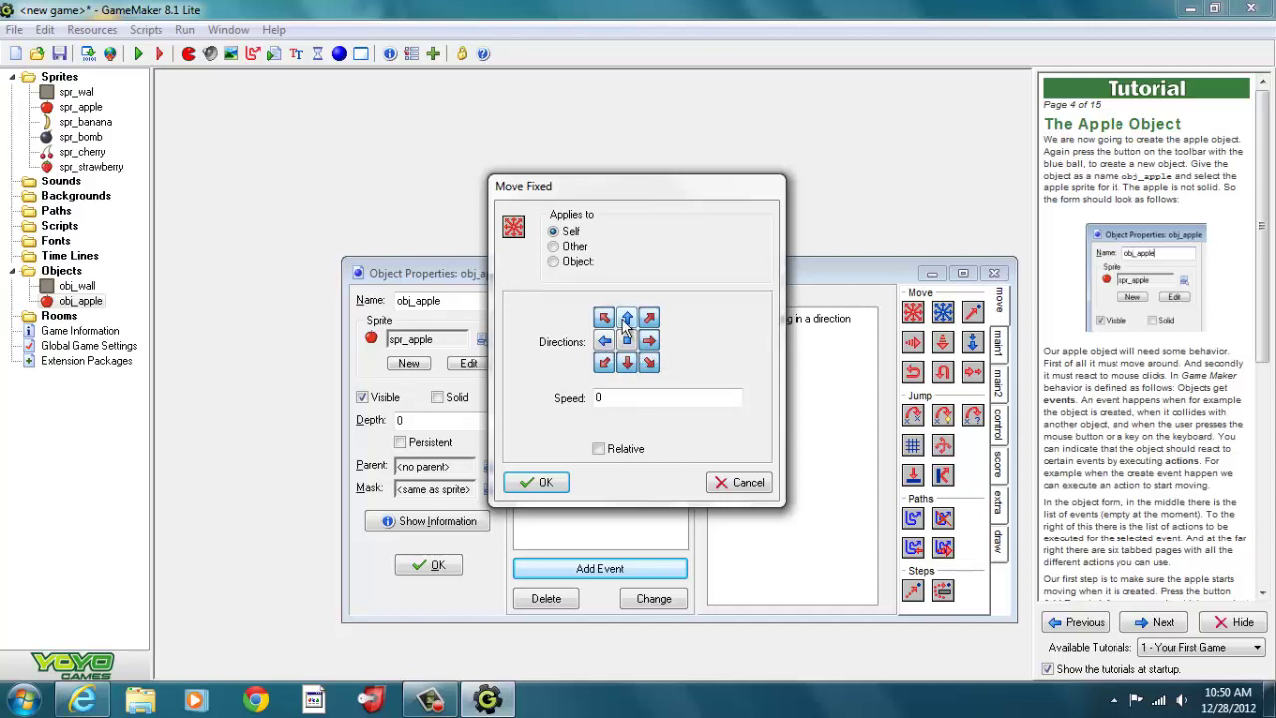
Step: Set the Move Fixed speed to 8 and accept the action
{"action": "left_click", "coordinate": [640, 397]}
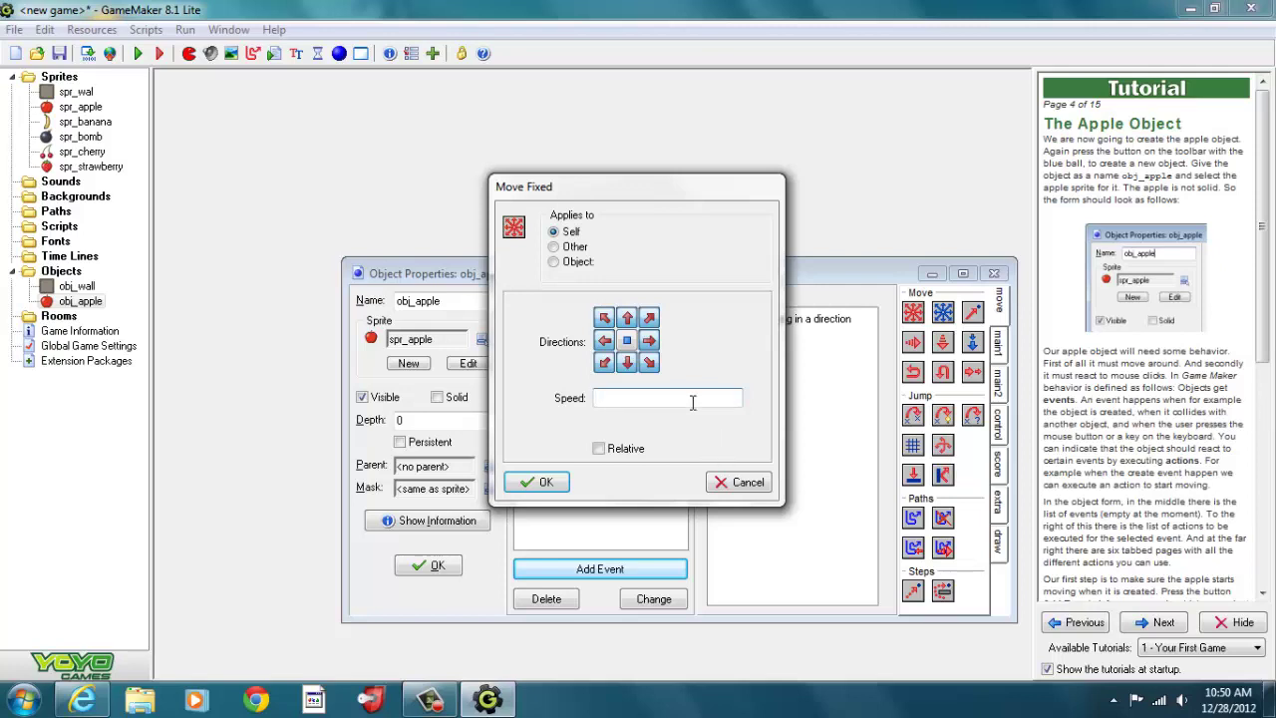
{"action": "type", "text": "8"}
{"action": "left_click", "coordinate": [539, 483]}
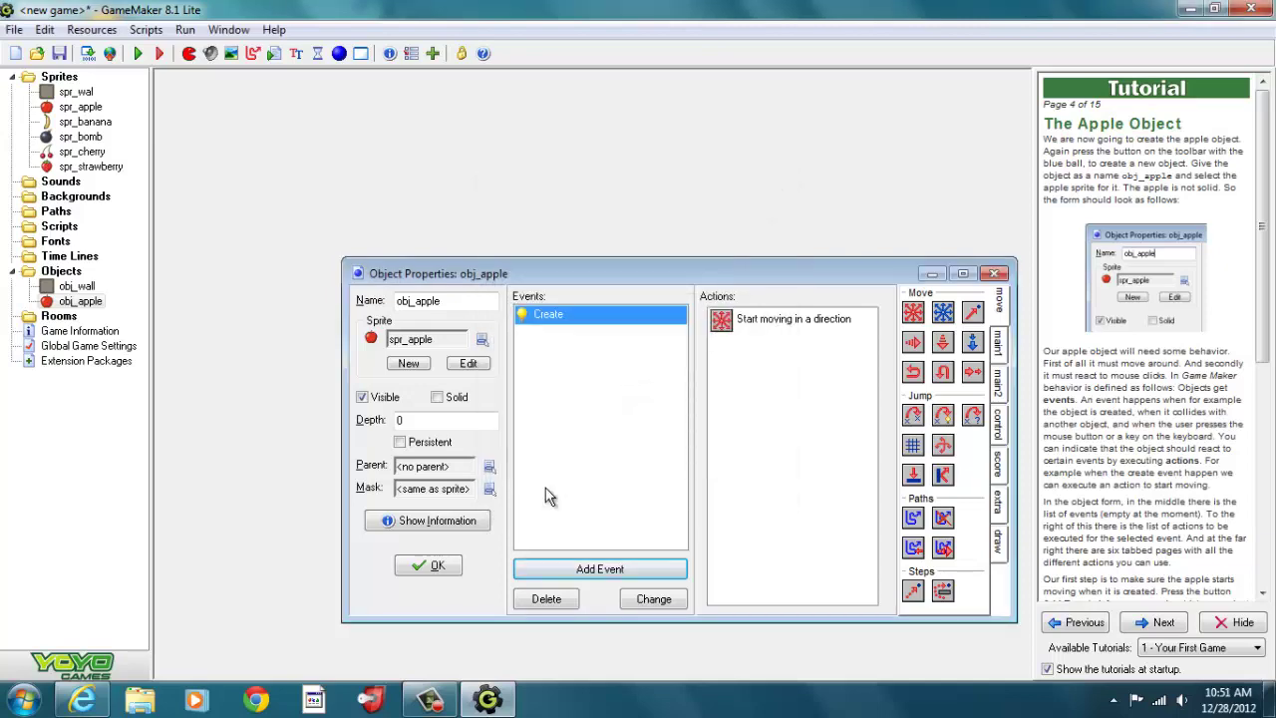
Step: Check the Create event and movement instructions against the tutorial and advance it to page 5
{"action": "scroll", "coordinate": [1269, 369], "scroll_direction": "down", "scroll_amount": 6}
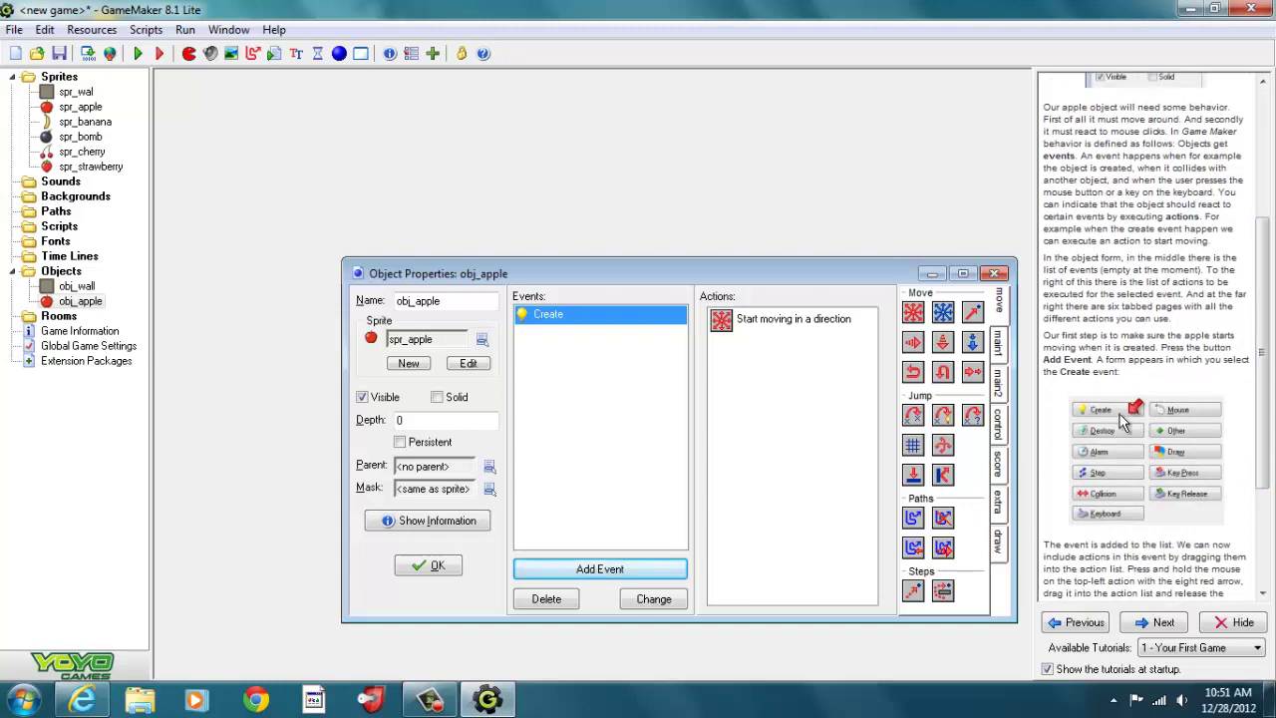
{"action": "scroll", "coordinate": [1267, 363], "scroll_direction": "down", "scroll_amount": 4}
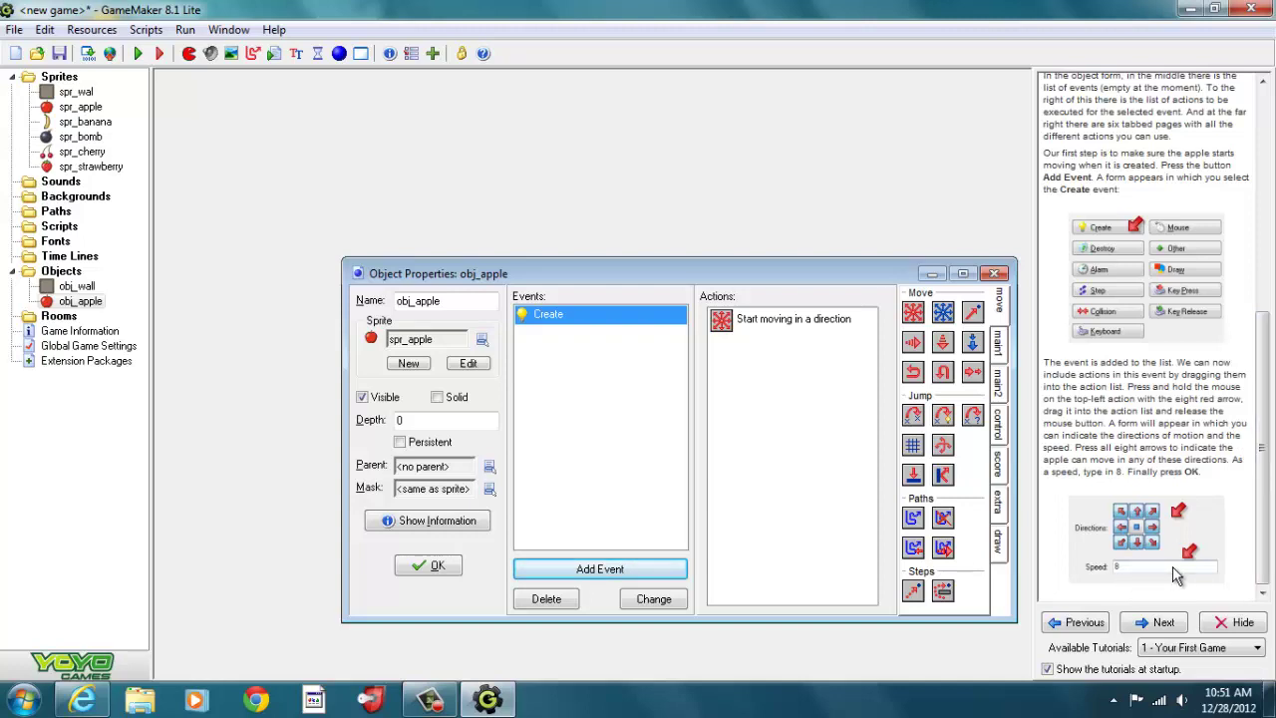
{"action": "left_click", "coordinate": [1159, 623]}
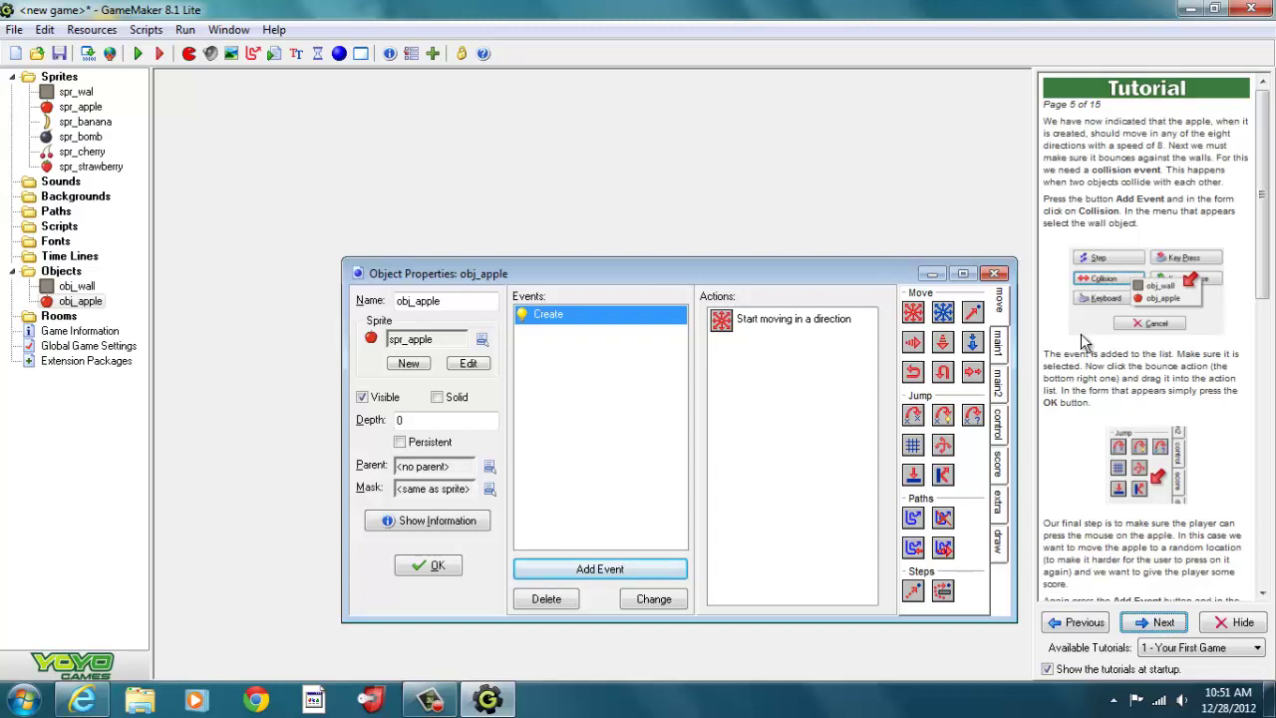
Step: Add a Collision event with obj_wall to the obj_apple object
{"action": "left_click", "coordinate": [638, 574]}
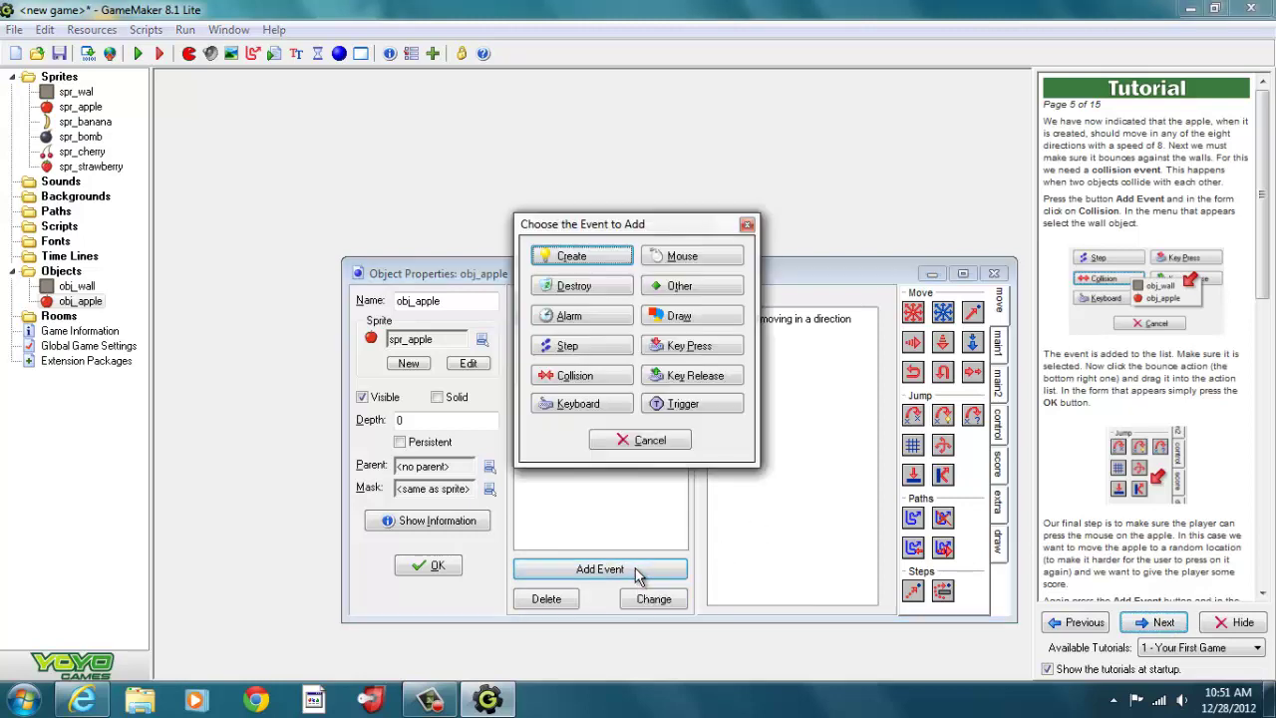
{"action": "left_click", "coordinate": [598, 379]}
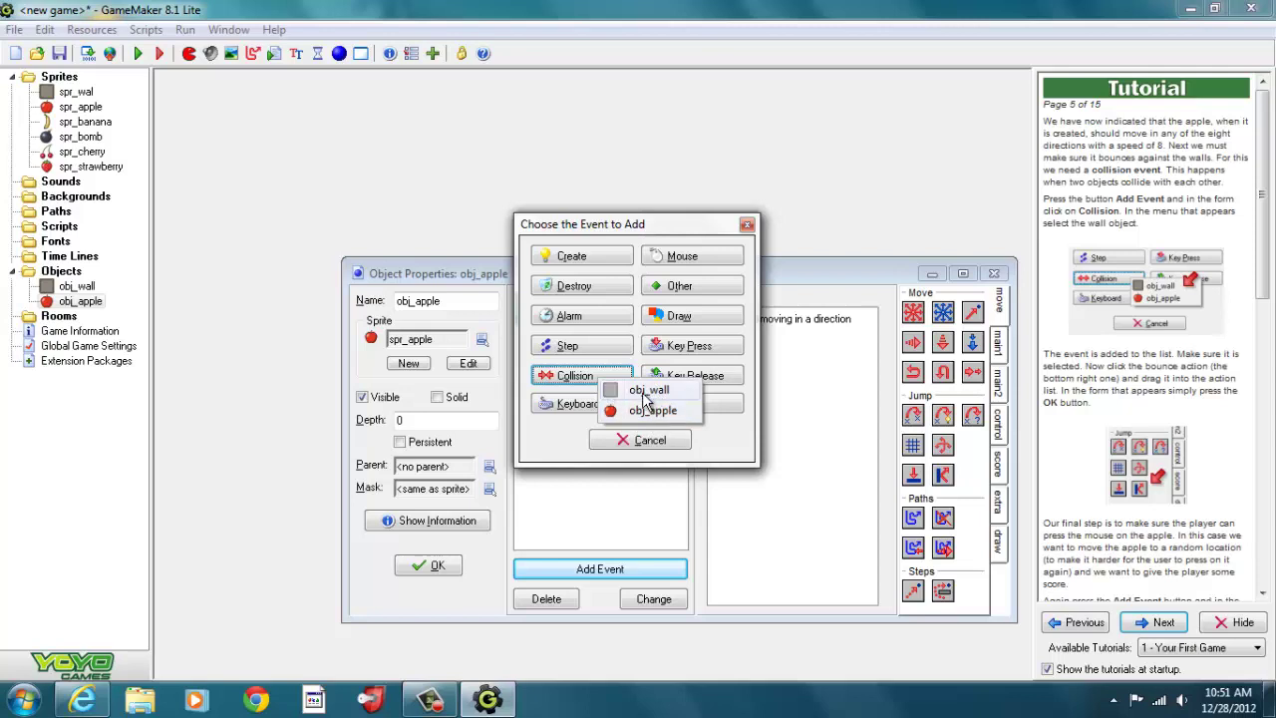
{"action": "left_click", "coordinate": [644, 393]}
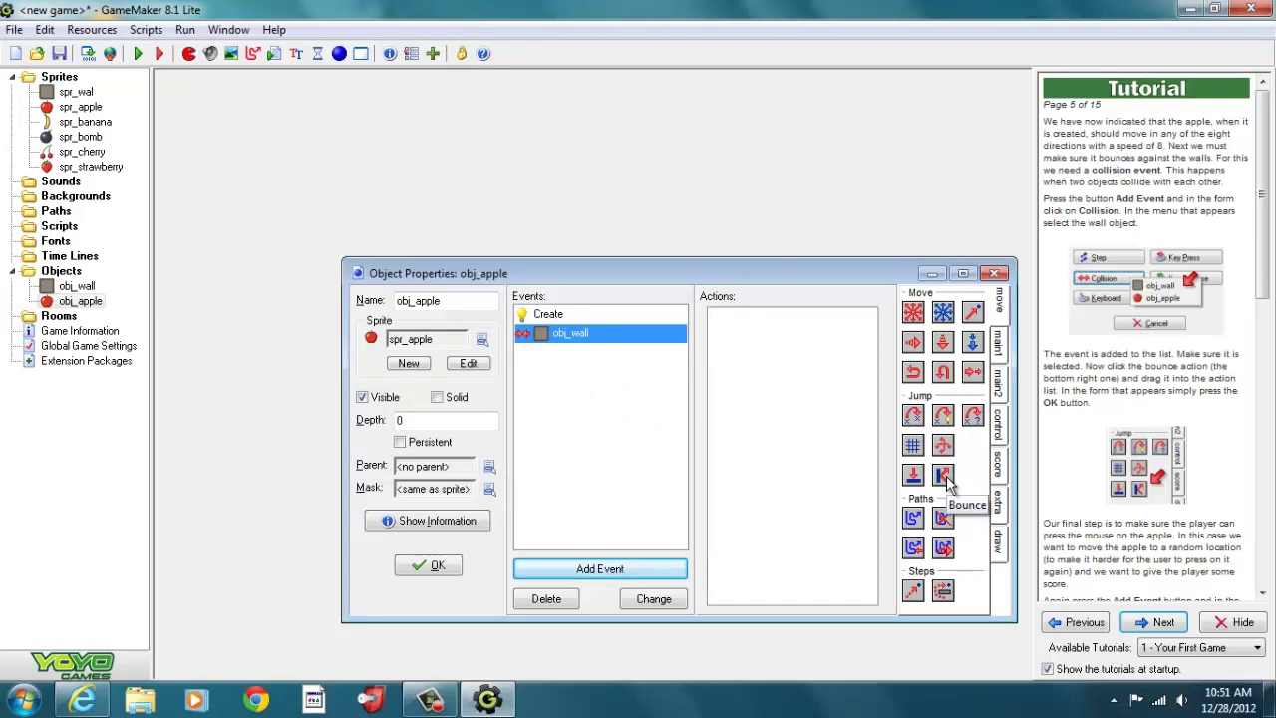
Step: Add a Bounce action, not precisely against solid objects, to the obj_wall collision event and read on to the tutorial's mouse event instructions
{"action": "left_click_drag", "start_coordinate": [946, 482], "coordinate": [739, 358]}
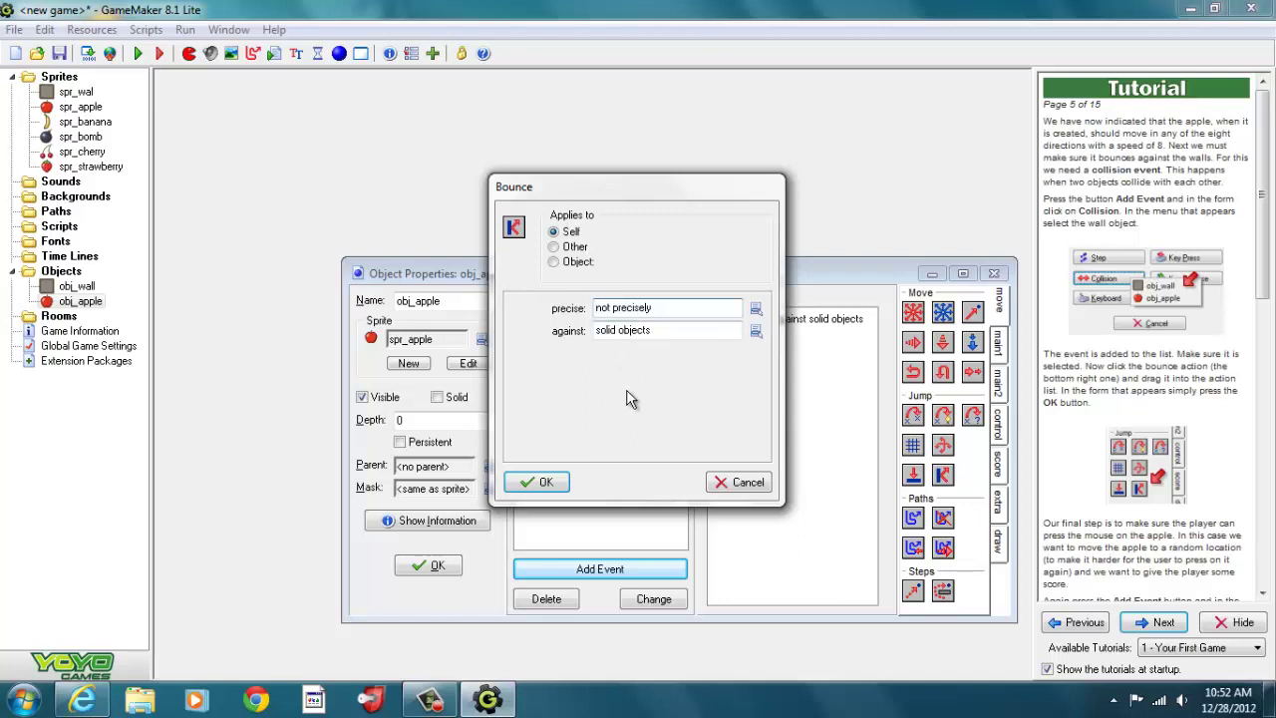
{"action": "left_click", "coordinate": [545, 482]}
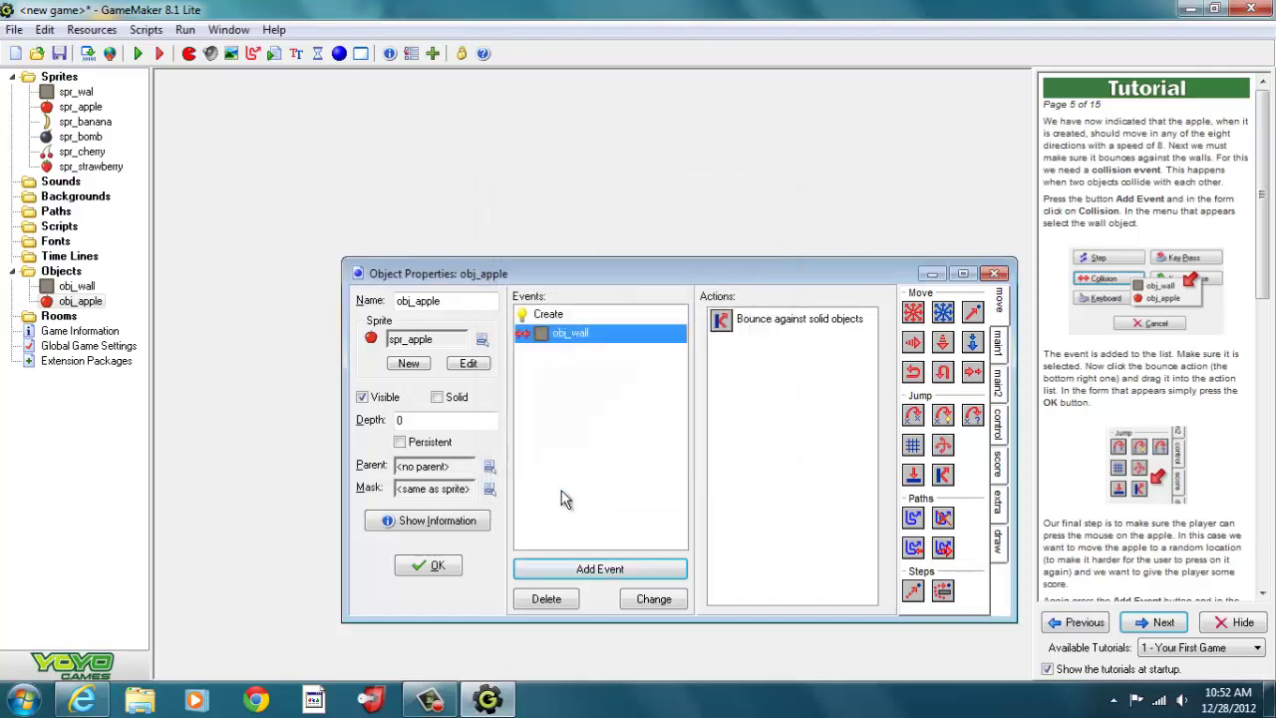
{"action": "scroll", "coordinate": [1260, 588], "scroll_direction": "down", "scroll_amount": 2}
{"action": "left_click", "coordinate": [1260, 590]}
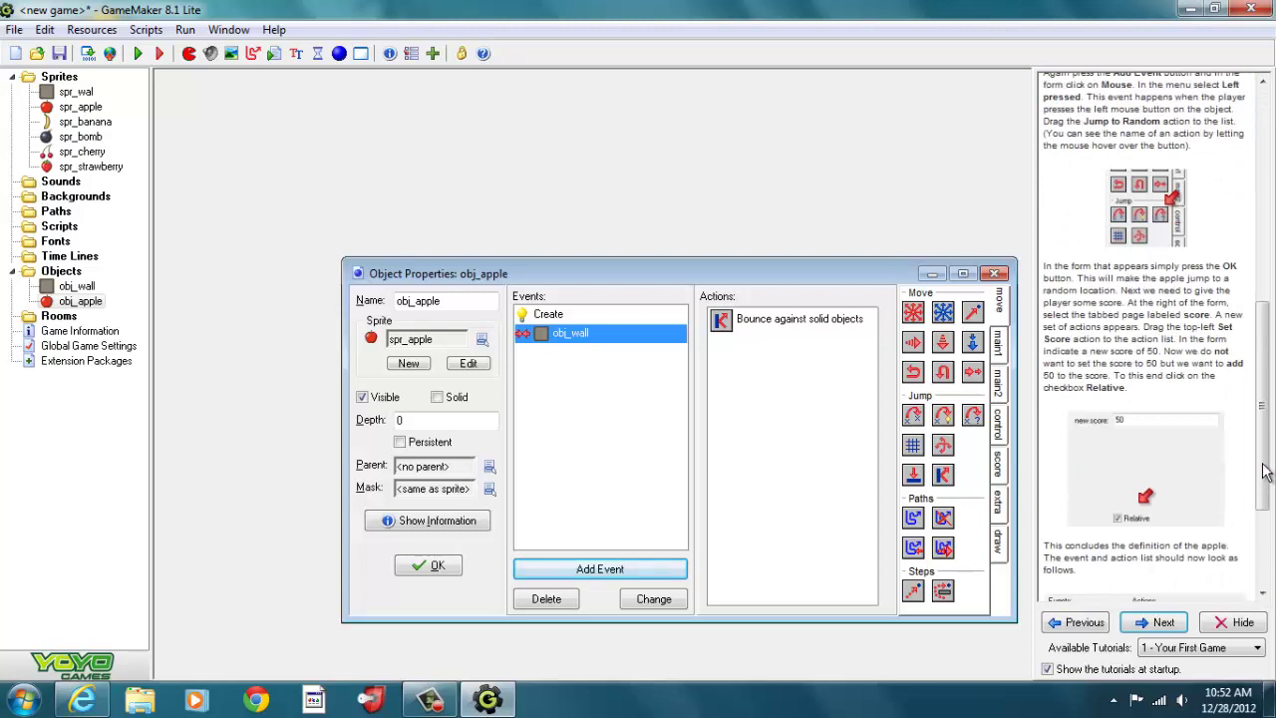
{"action": "left_click_drag", "start_coordinate": [1266, 472], "coordinate": [1268, 389]}
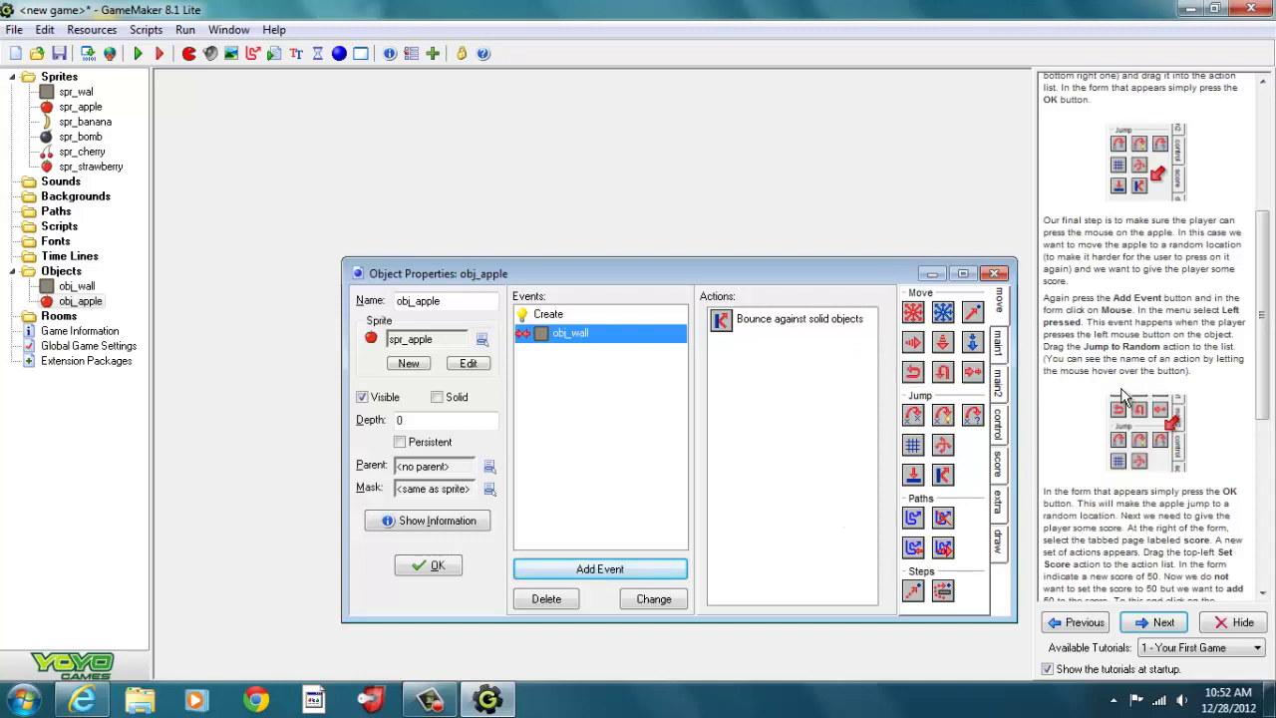
Step: Add a Left Pressed mouse event to obj_apple and give it a Jump to Random action with the default snap values of 0
{"action": "left_click", "coordinate": [612, 573]}
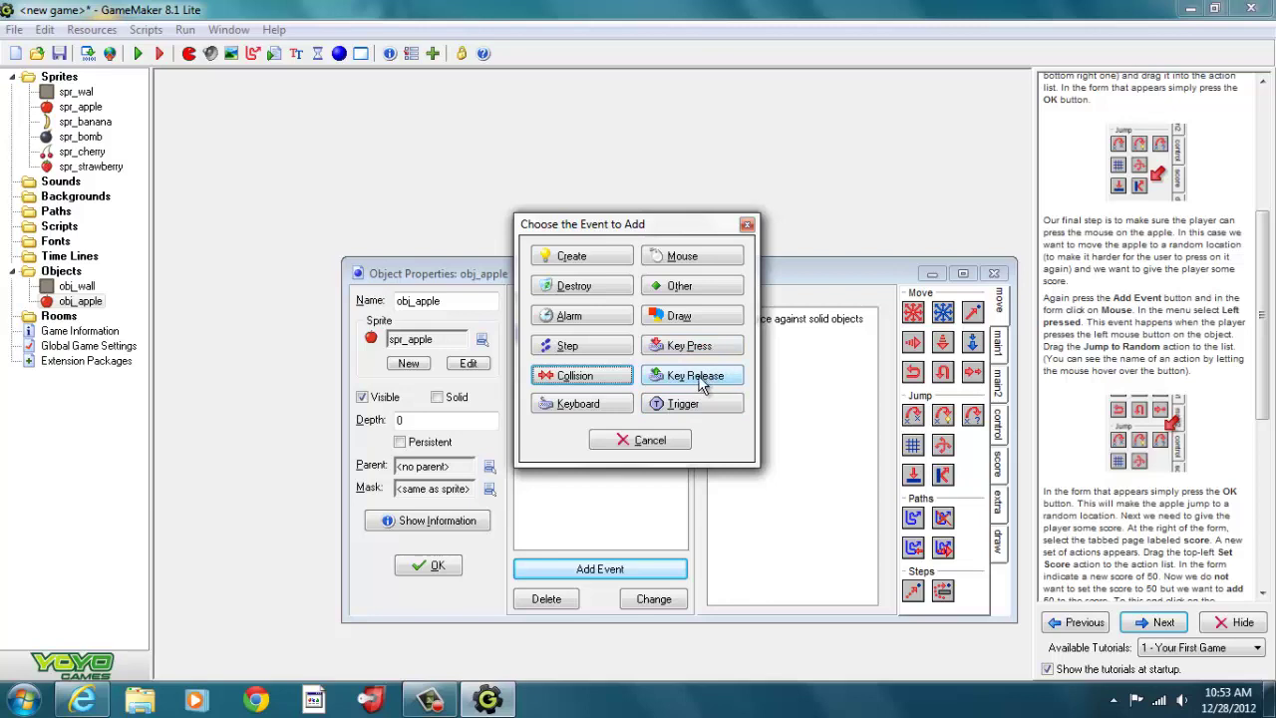
{"action": "left_click", "coordinate": [688, 260]}
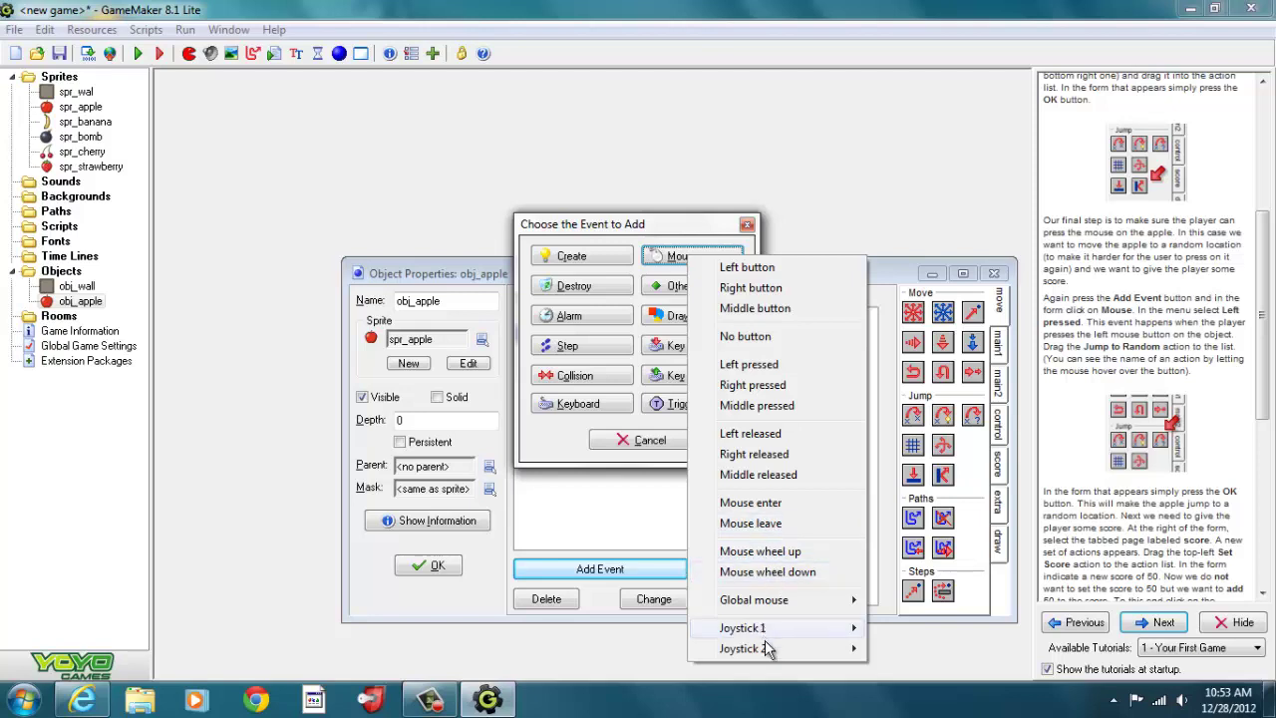
{"action": "mouse_move", "coordinate": [765, 626]}
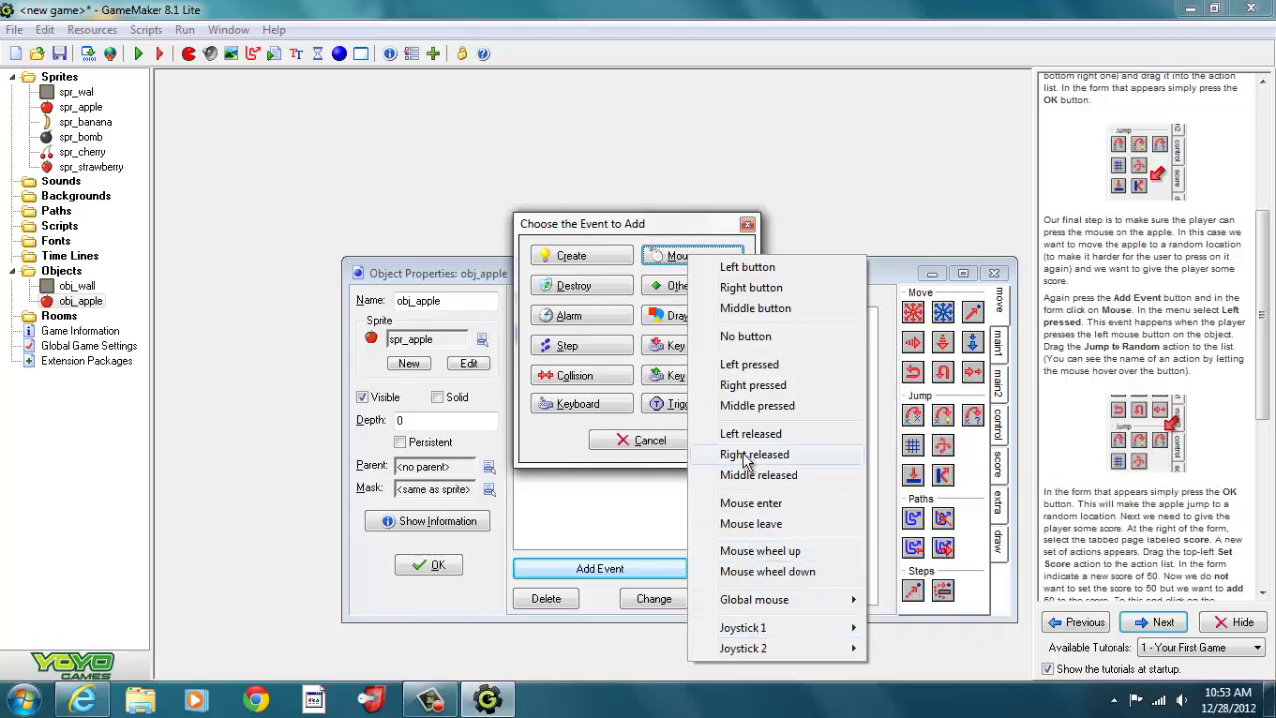
{"action": "left_click", "coordinate": [748, 364]}
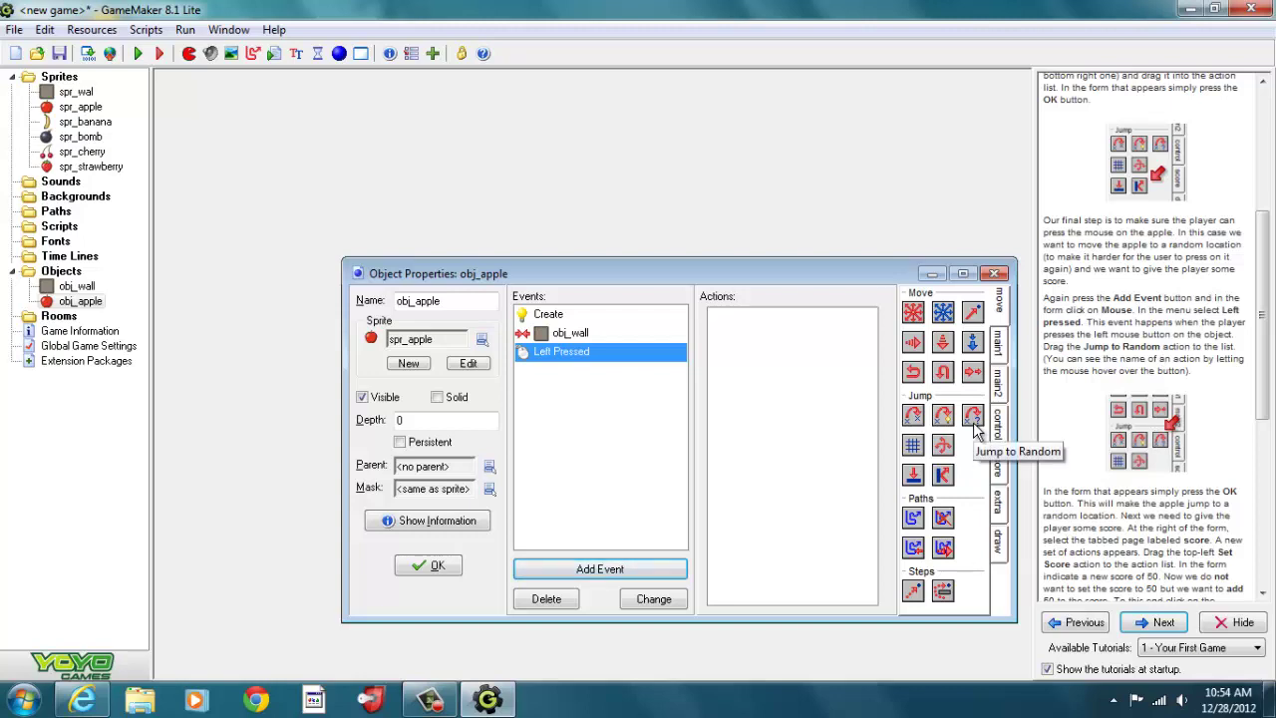
{"action": "left_click_drag", "start_coordinate": [974, 426], "coordinate": [774, 365]}
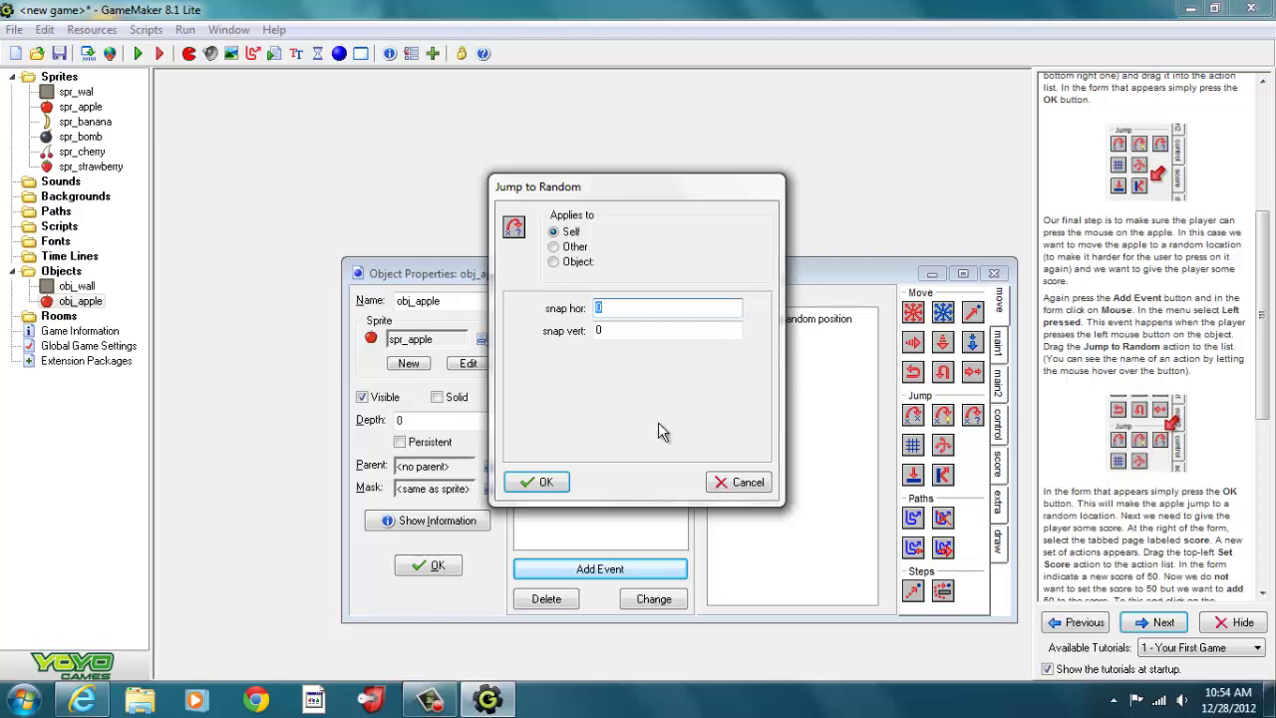
{"action": "left_click", "coordinate": [546, 483]}
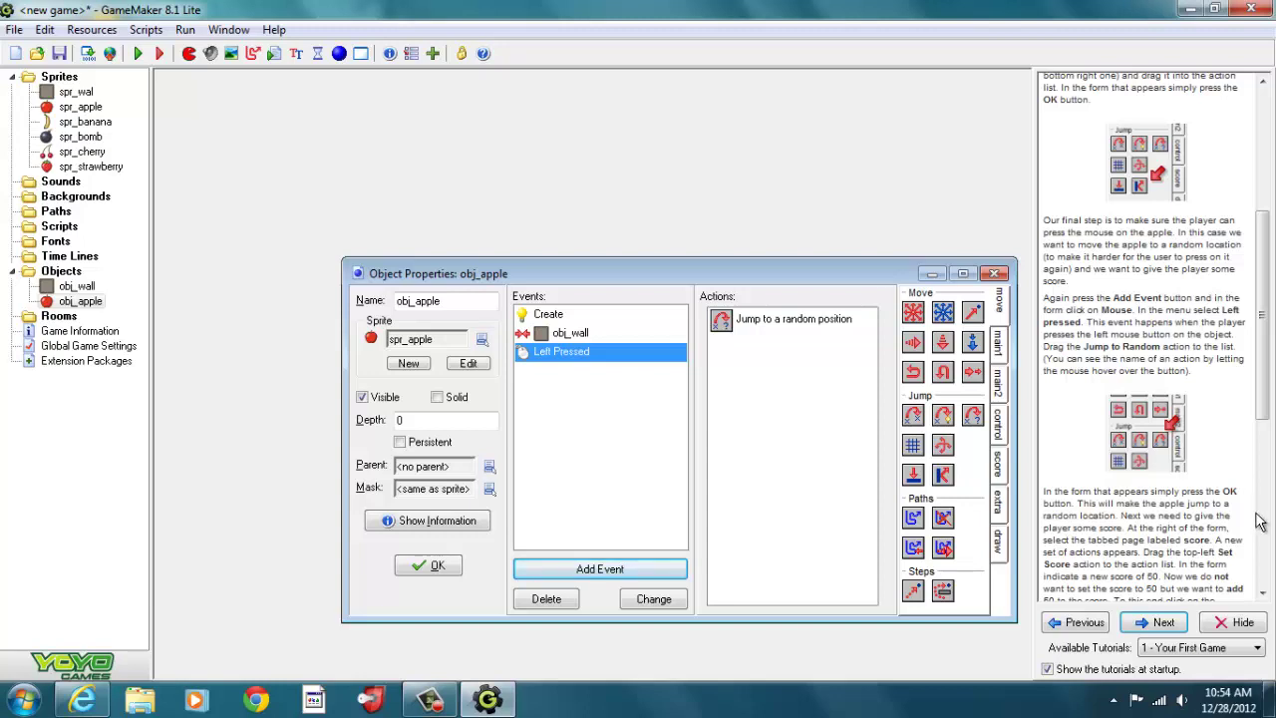
{"action": "left_click_drag", "start_coordinate": [1263, 392], "coordinate": [1271, 474]}
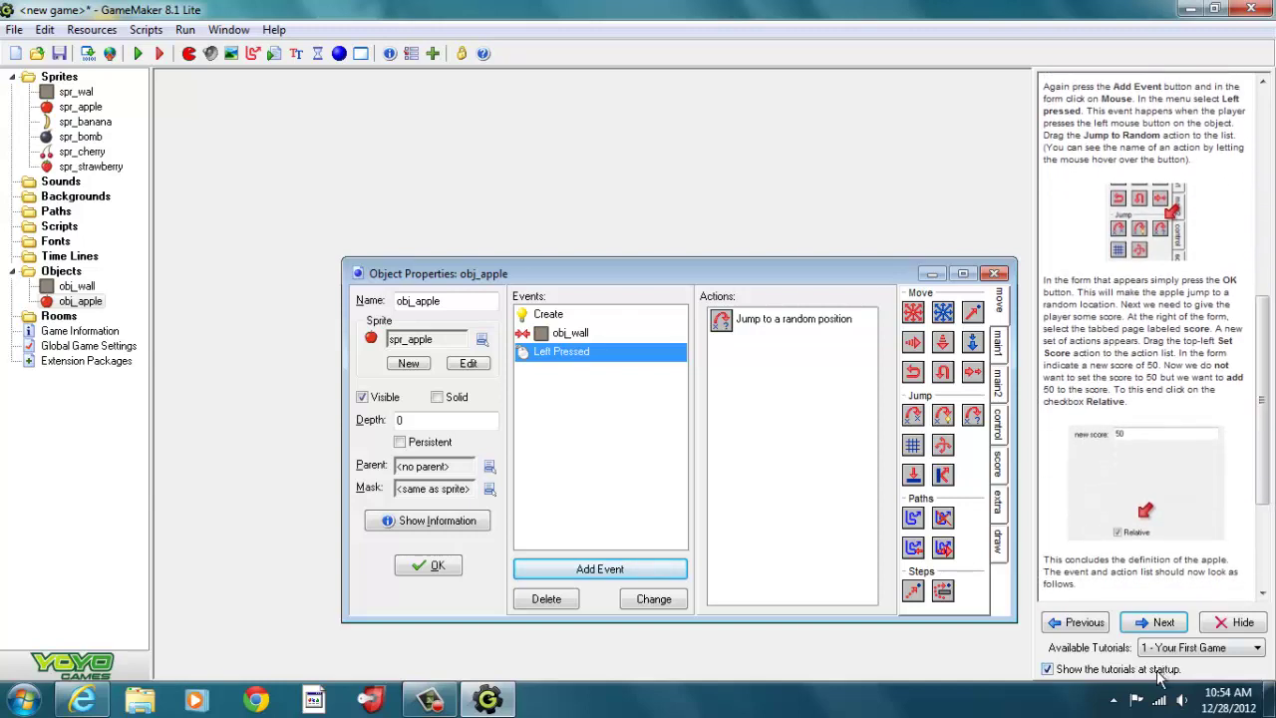
{"action": "left_click", "coordinate": [428, 699]}
{"action": "left_click", "coordinate": [1186, 610]}
Step: Add a Set Score action to the Left Pressed event with a new score of 50 and the Relative option enabled
{"action": "left_click", "coordinate": [1002, 343]}
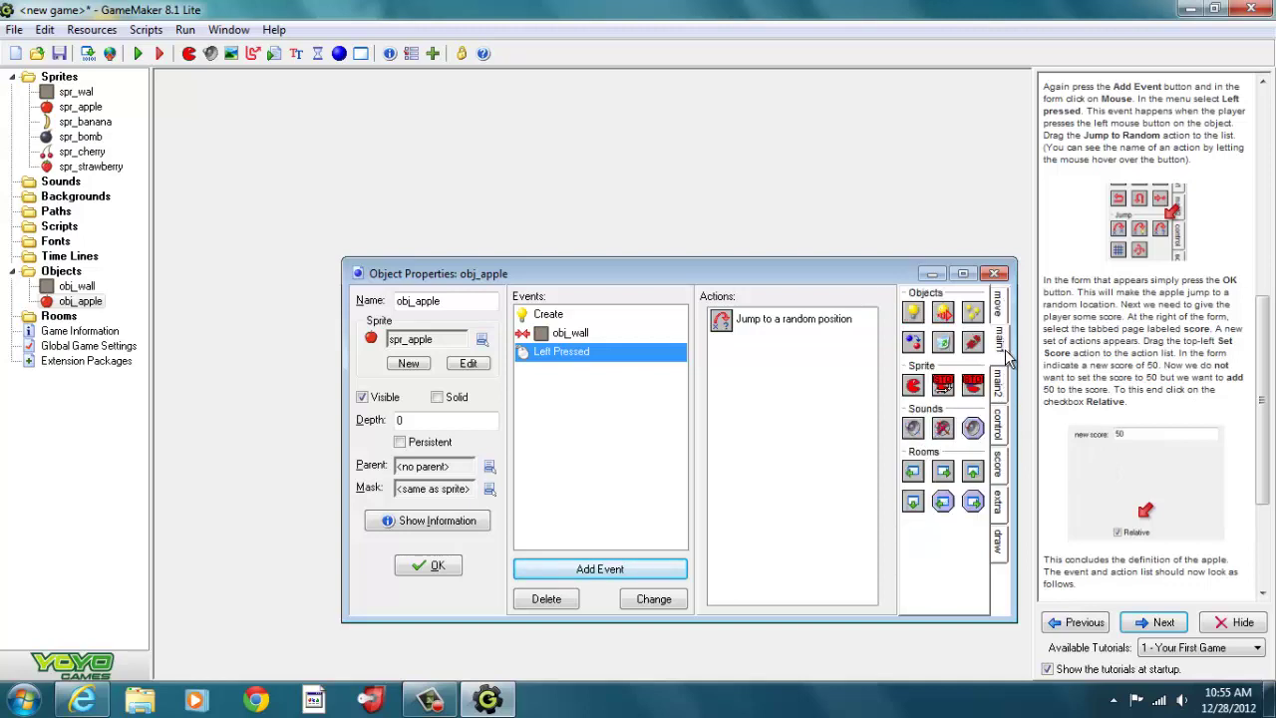
{"action": "left_click", "coordinate": [1000, 384]}
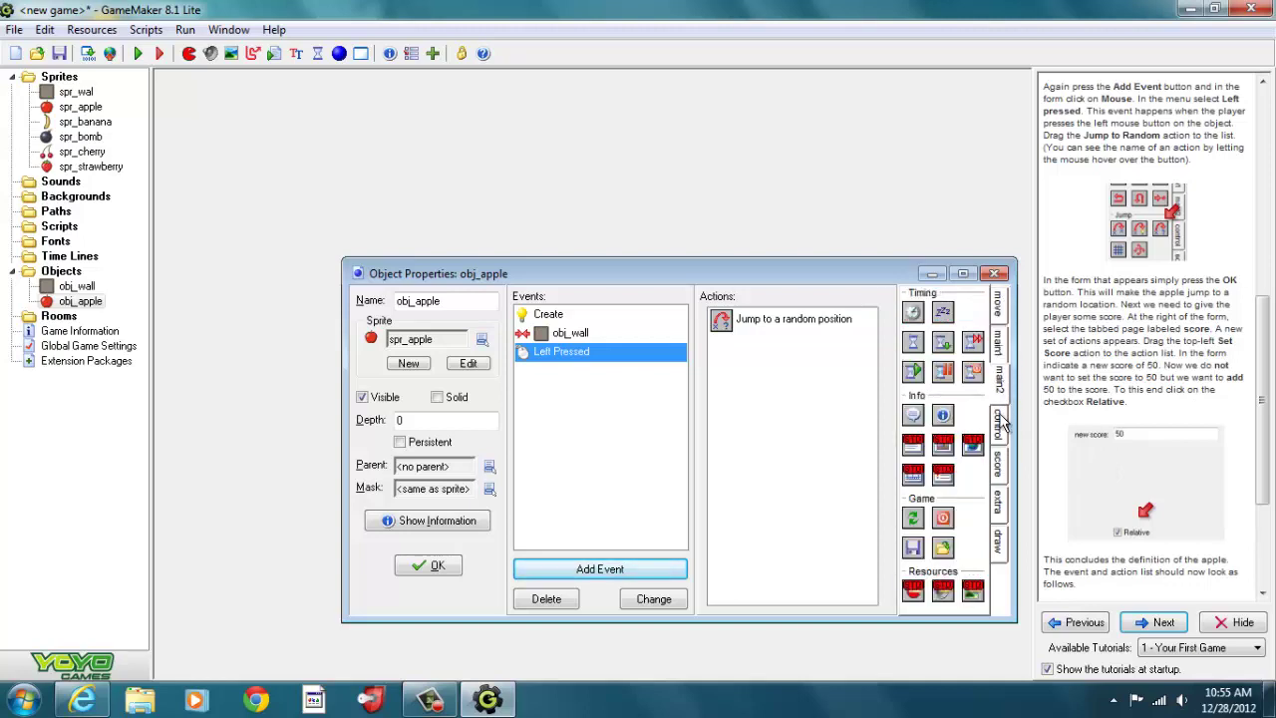
{"action": "left_click", "coordinate": [1002, 418]}
{"action": "left_click", "coordinate": [1004, 471]}
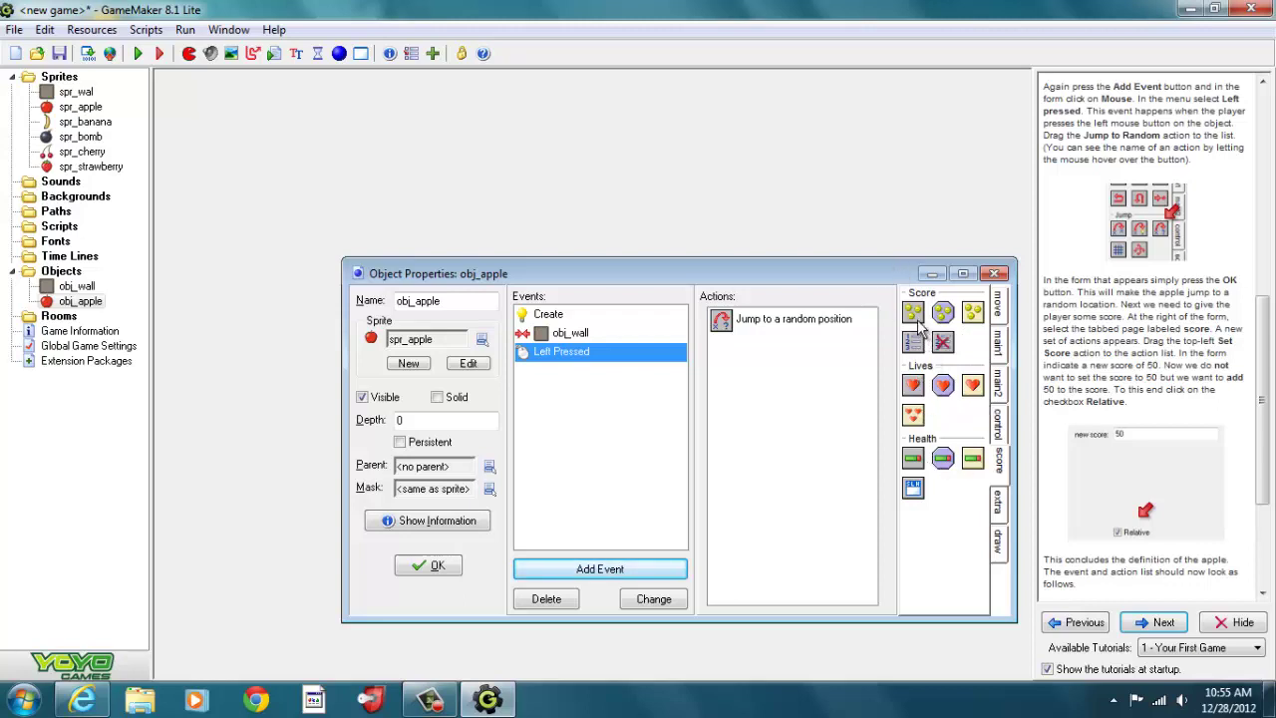
{"action": "left_click_drag", "start_coordinate": [917, 329], "coordinate": [738, 367]}
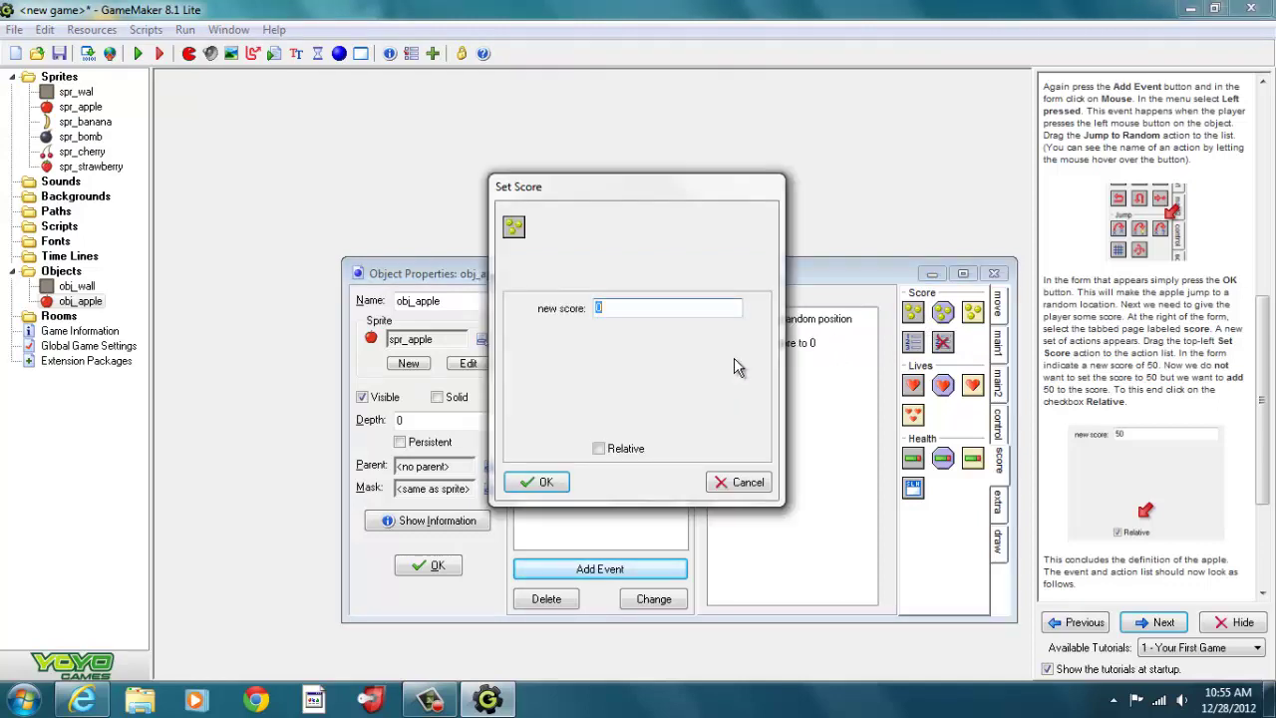
{"action": "type", "text": "50"}
{"action": "left_click", "coordinate": [599, 450]}
{"action": "left_click", "coordinate": [546, 483]}
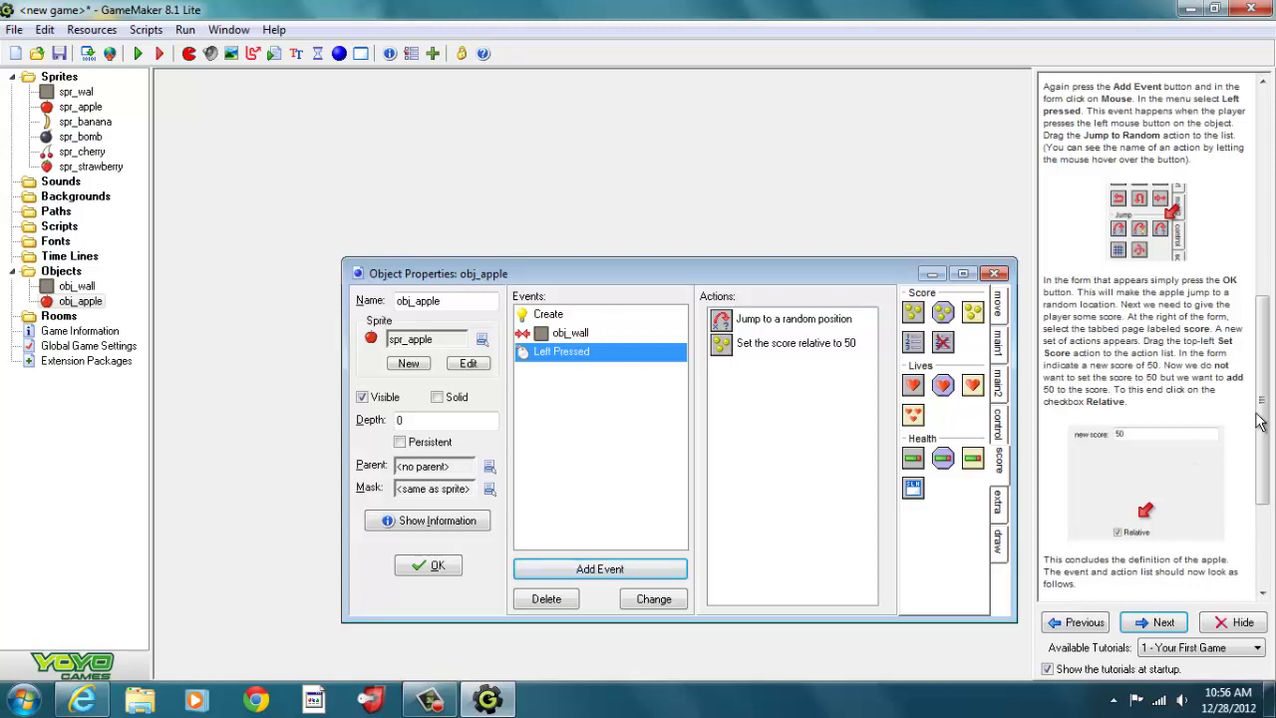
Step: Review the actions of obj_apple's Create, obj_wall collision and Left Pressed events against the tutorial and accept the object
{"action": "scroll", "coordinate": [1261, 418], "scroll_direction": "down", "scroll_amount": 5}
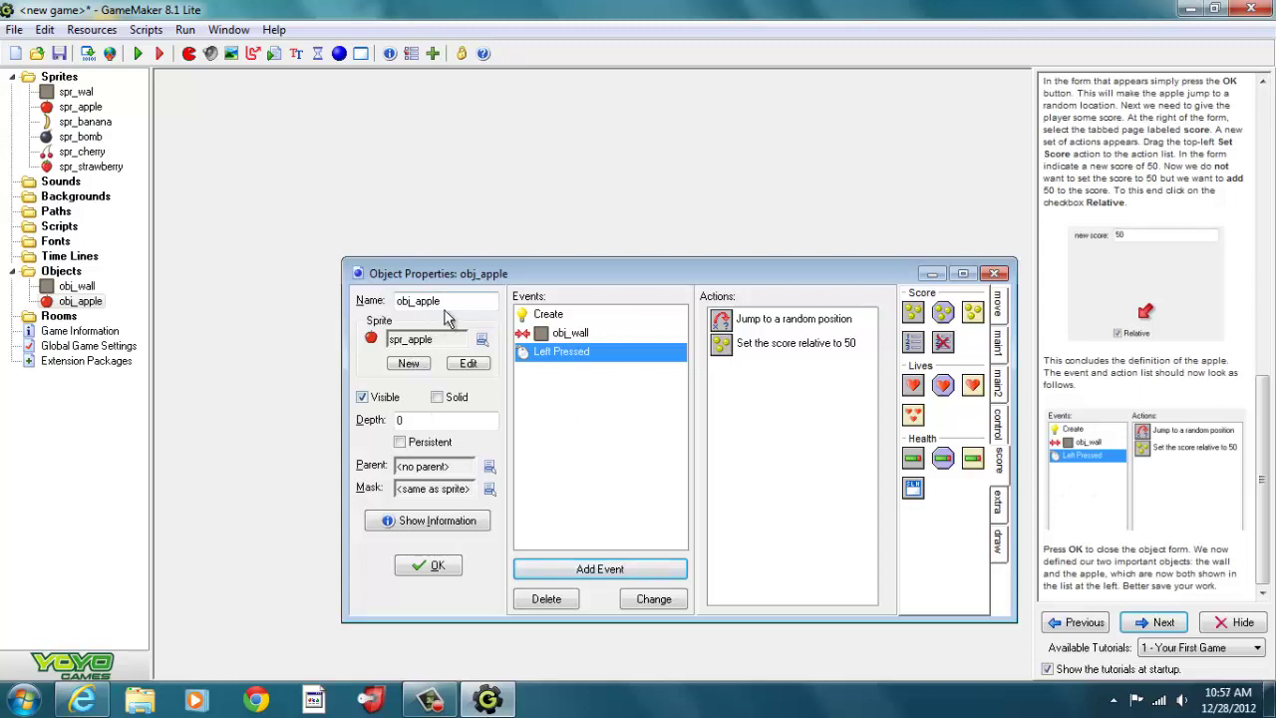
{"action": "left_click", "coordinate": [549, 317]}
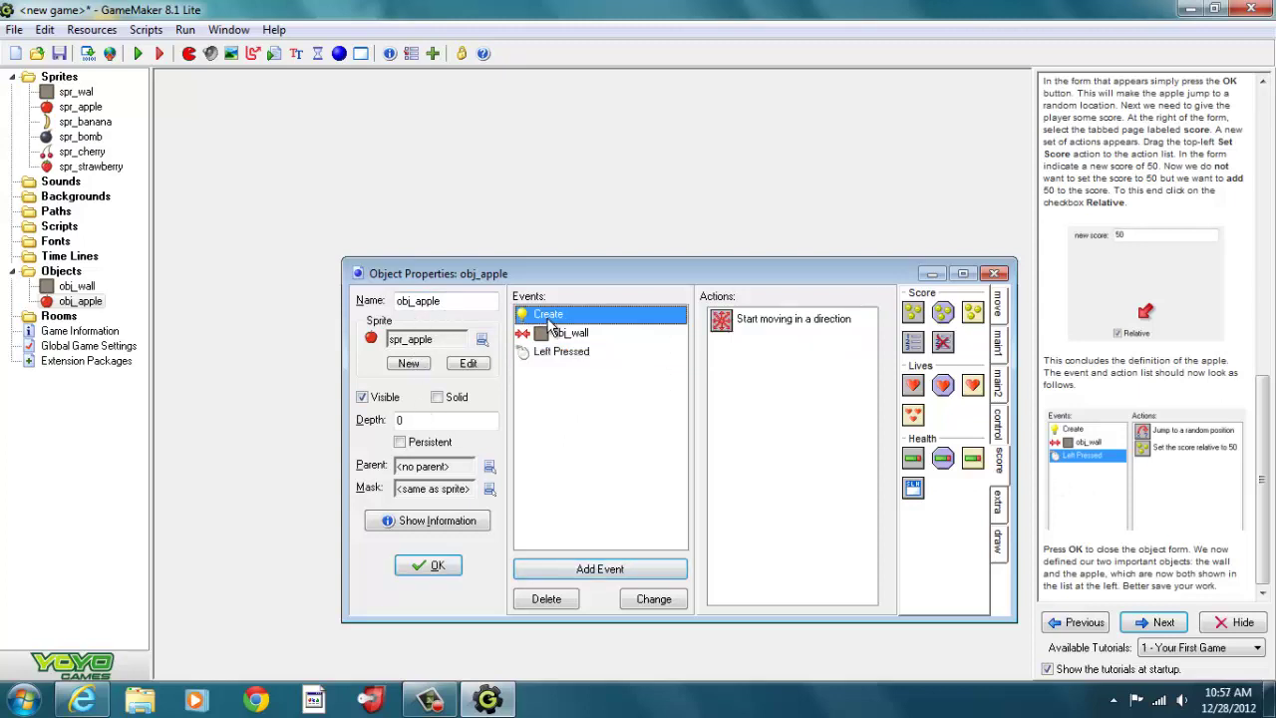
{"action": "double_click", "coordinate": [774, 326]}
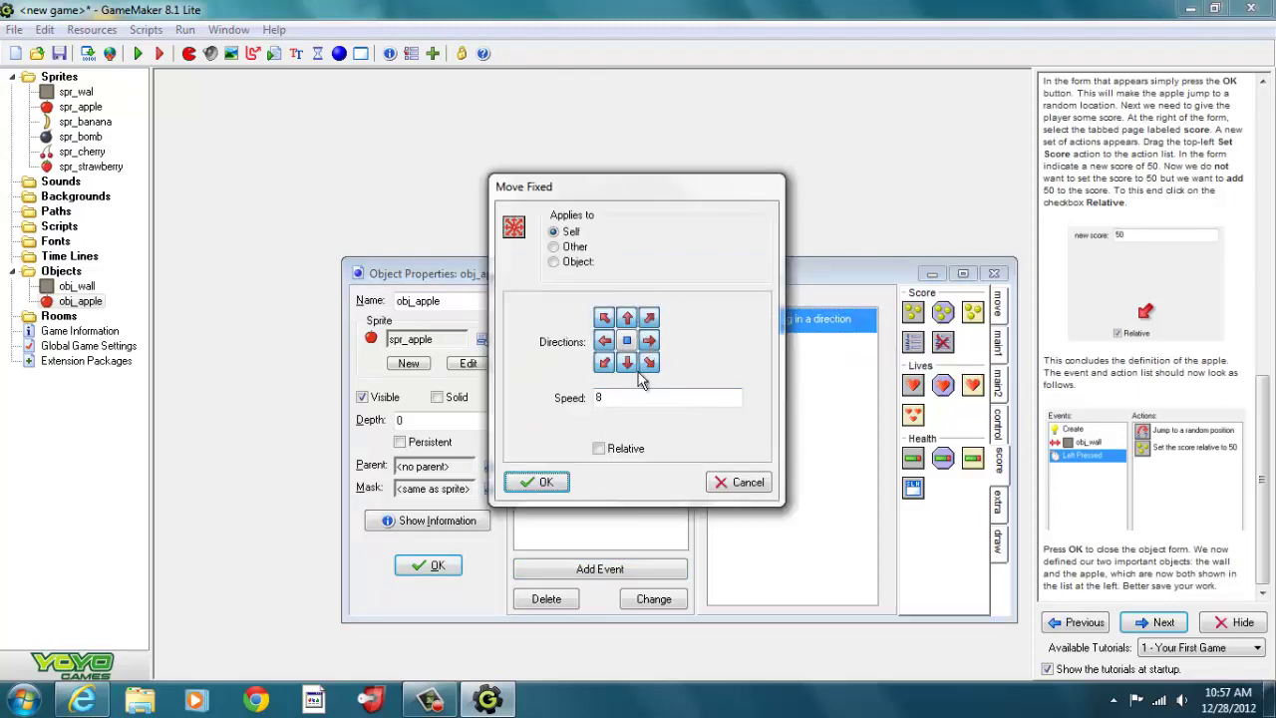
{"action": "left_click", "coordinate": [543, 482]}
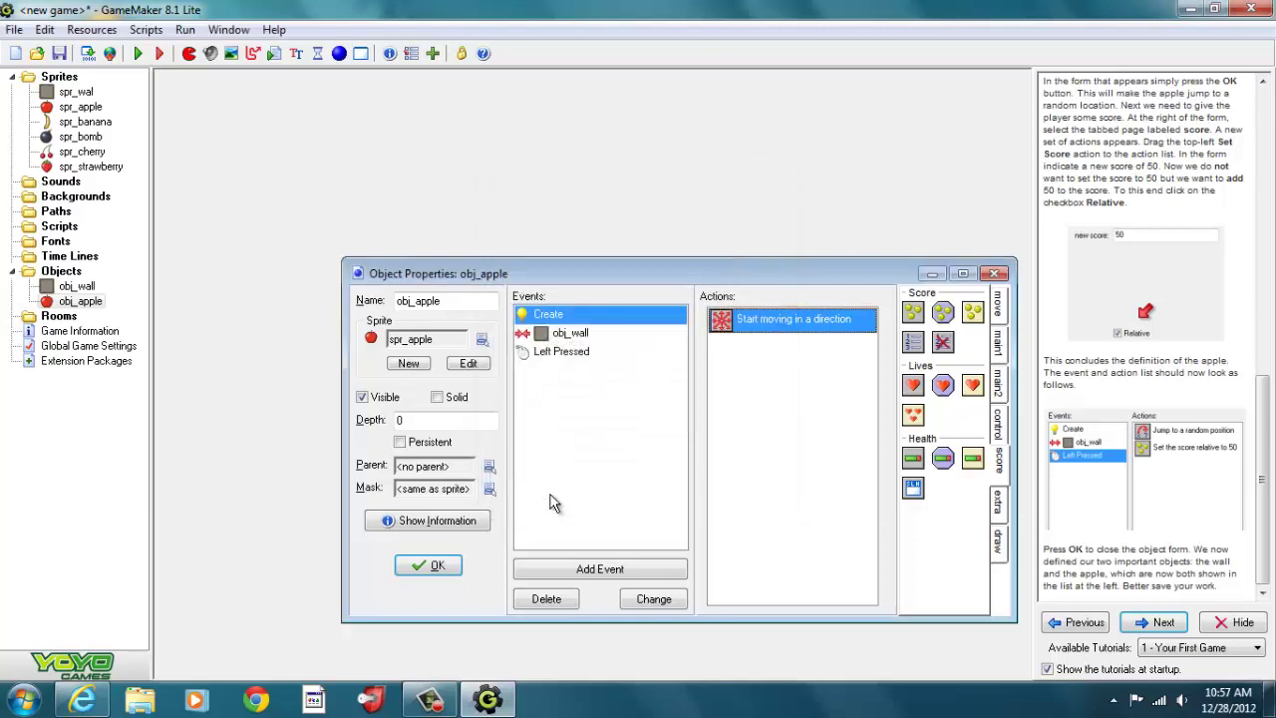
{"action": "left_click", "coordinate": [583, 339]}
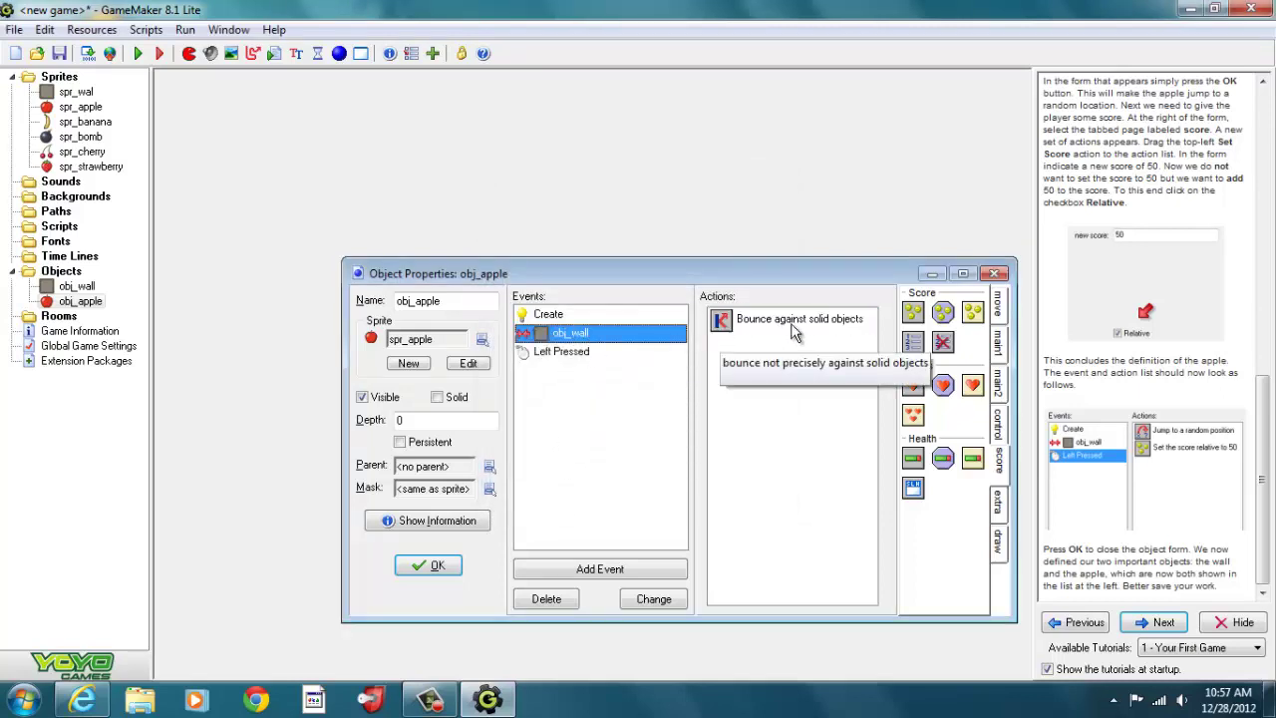
{"action": "left_click", "coordinate": [583, 354]}
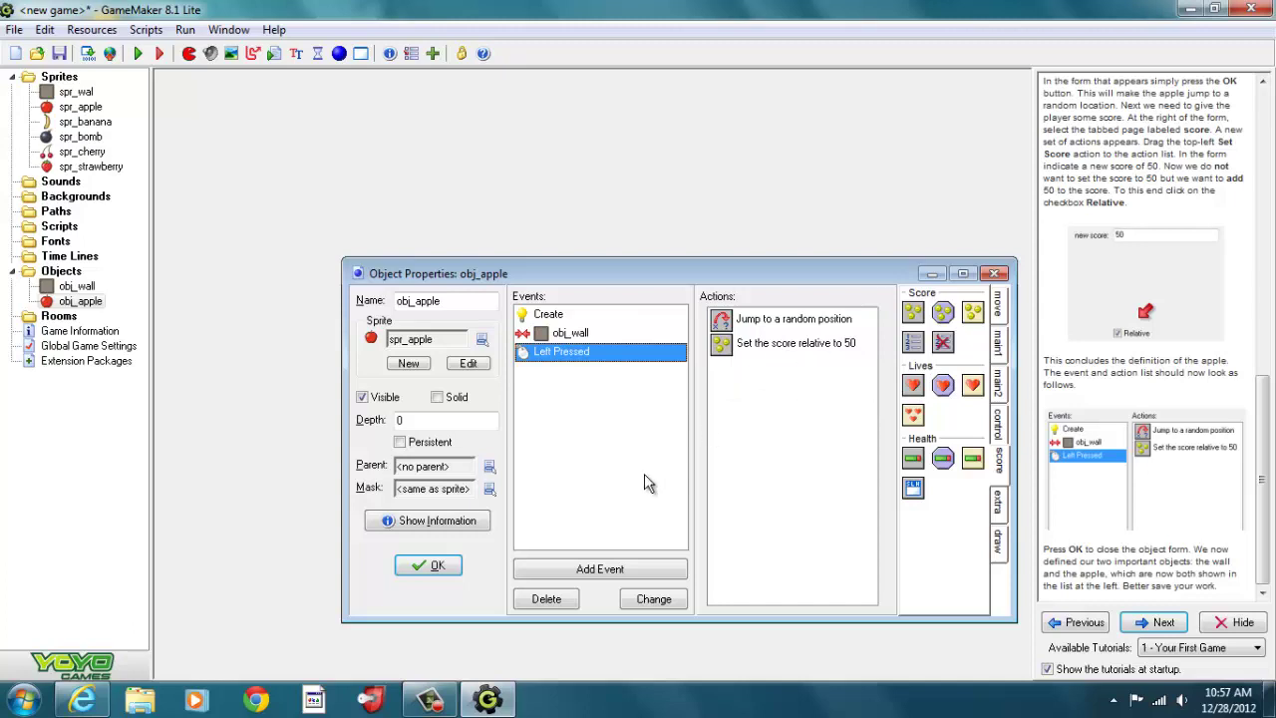
{"action": "left_click", "coordinate": [436, 567]}
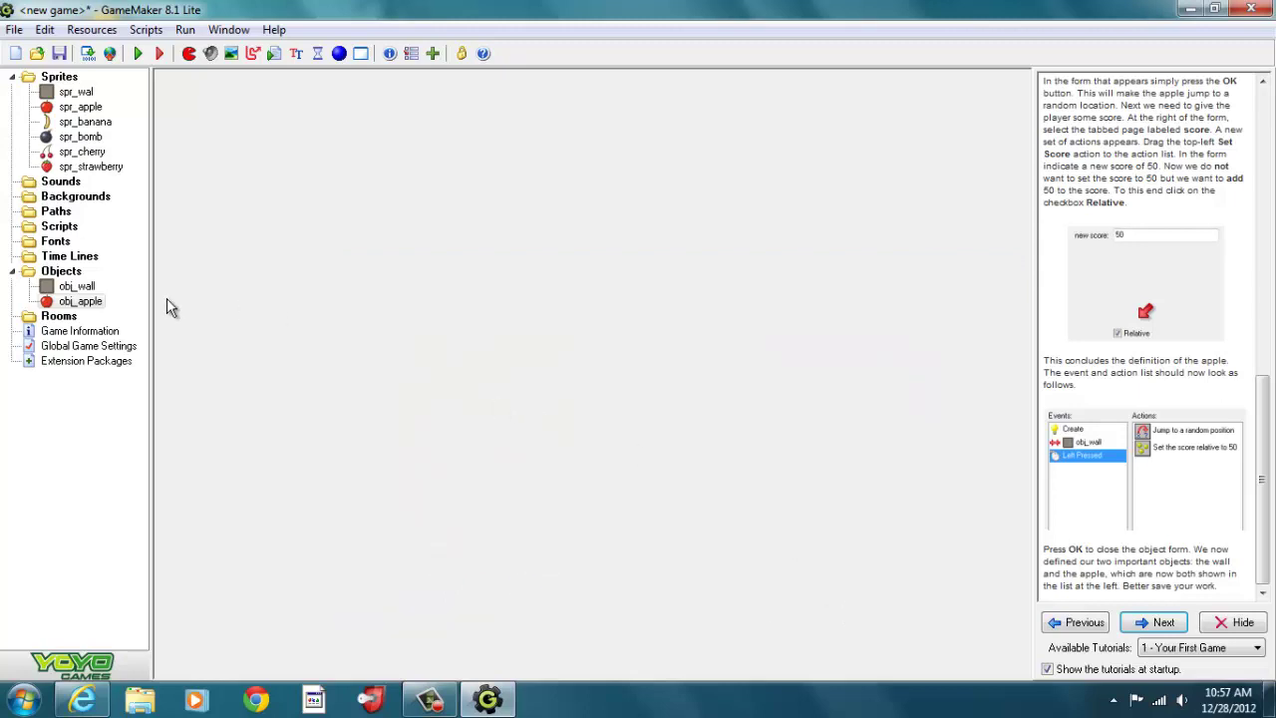
{"action": "left_click", "coordinate": [77, 286]}
{"action": "left_click", "coordinate": [92, 301]}
{"action": "left_click", "coordinate": [448, 700]}
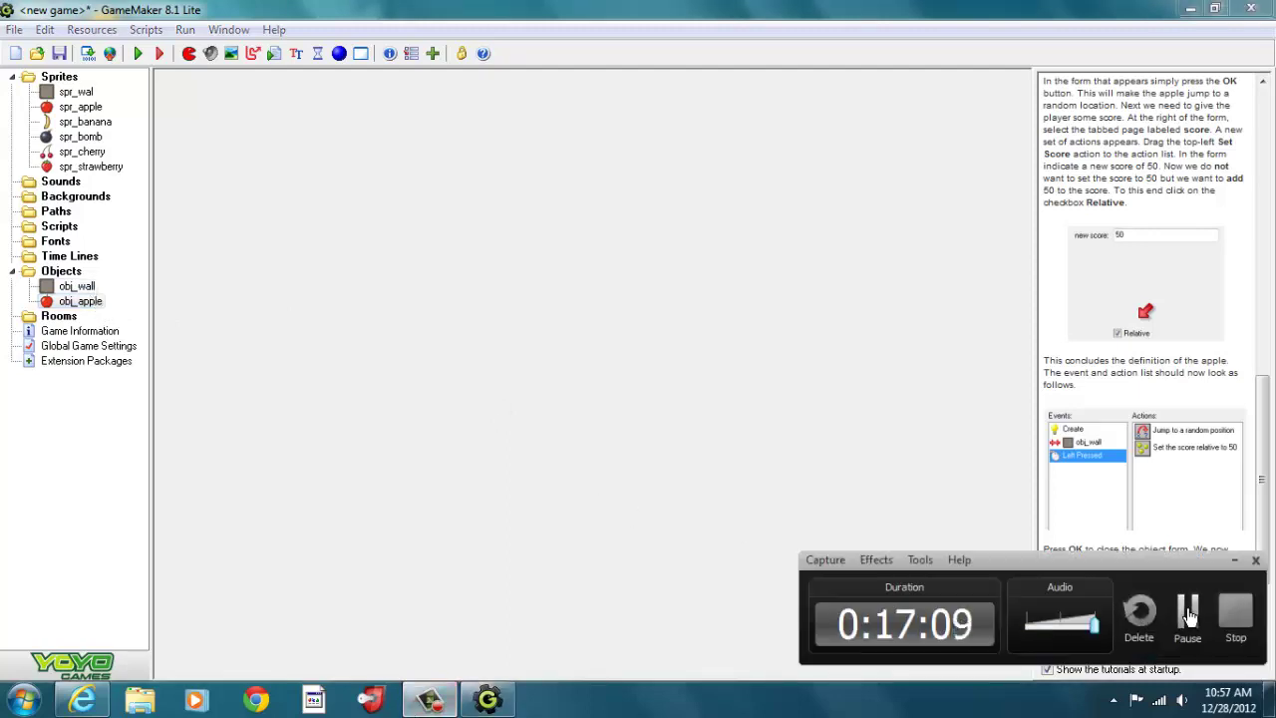
{"action": "left_click", "coordinate": [1184, 614]}
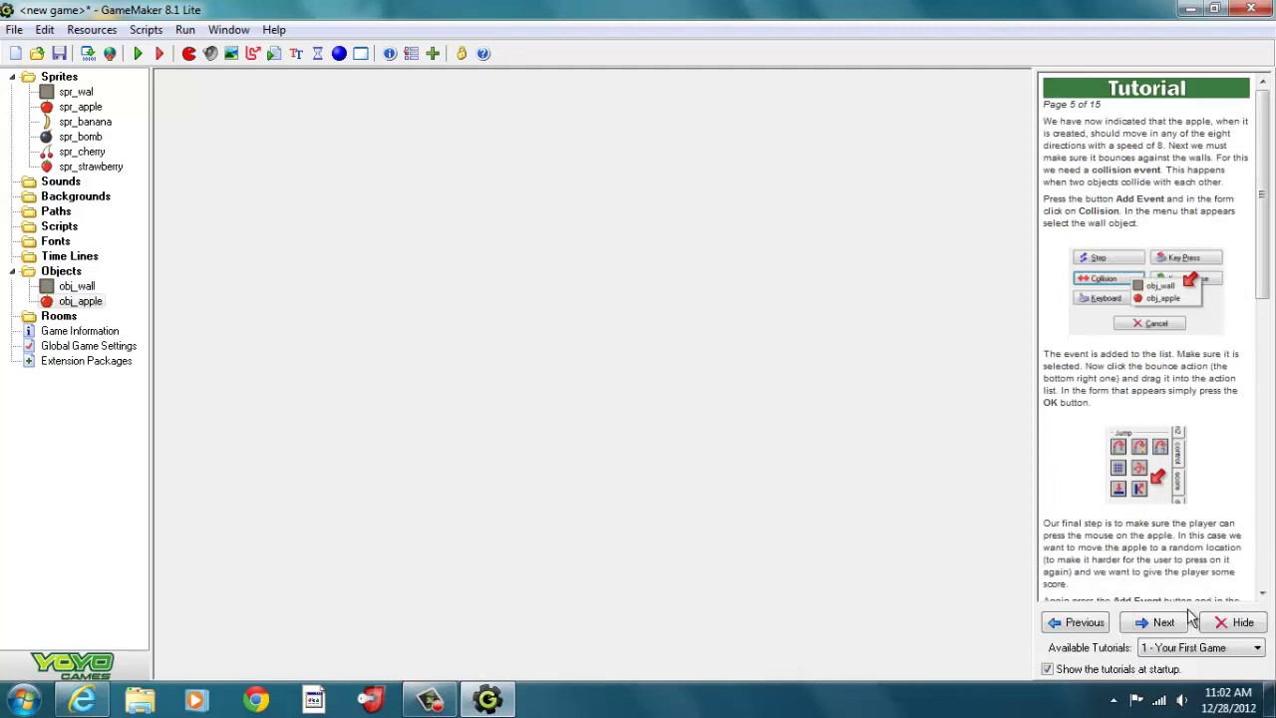
Step: Create a new room following page 6 of the tutorial and look at its background settings before returning to the room's objects
{"action": "left_click", "coordinate": [1168, 621]}
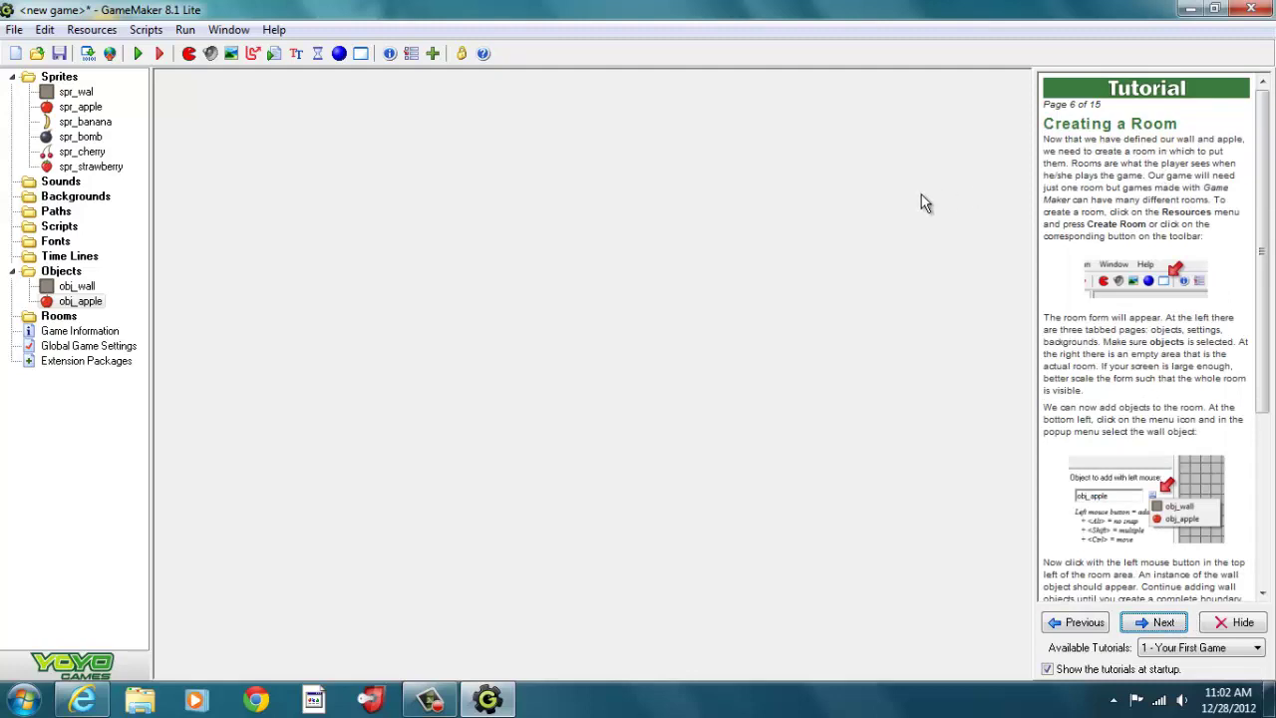
{"action": "left_click", "coordinate": [360, 57]}
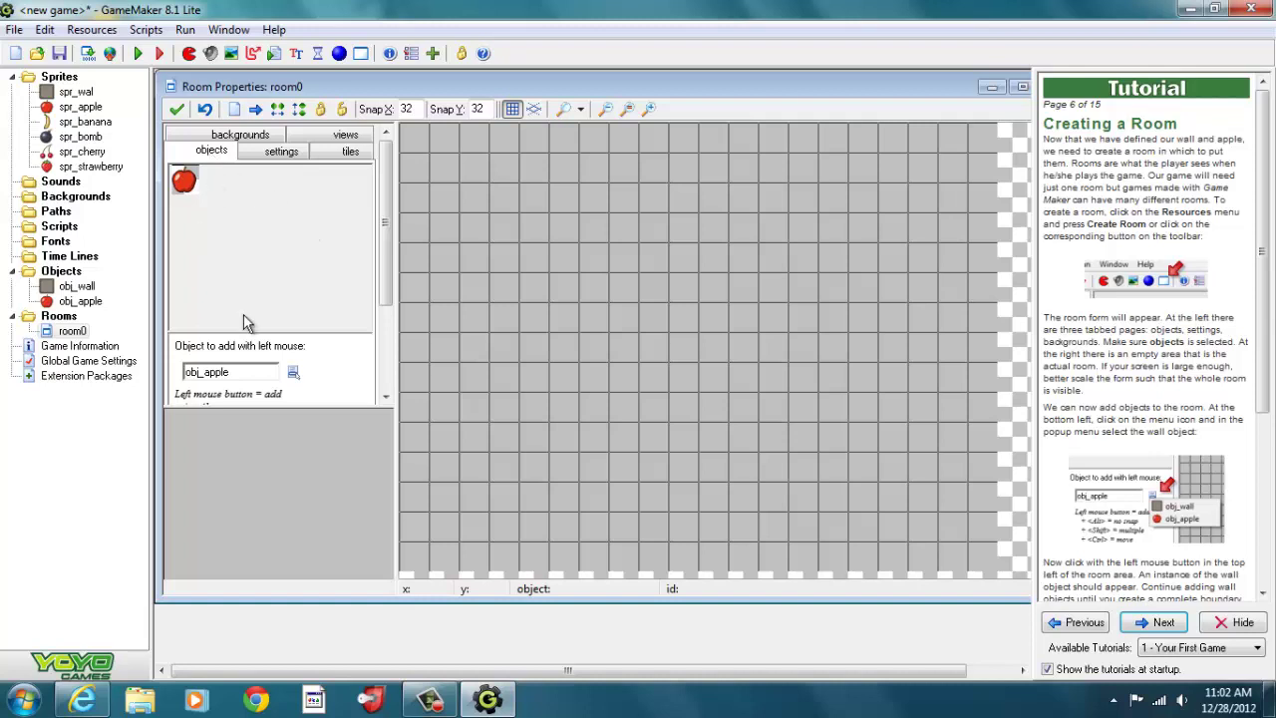
{"action": "left_click", "coordinate": [257, 136]}
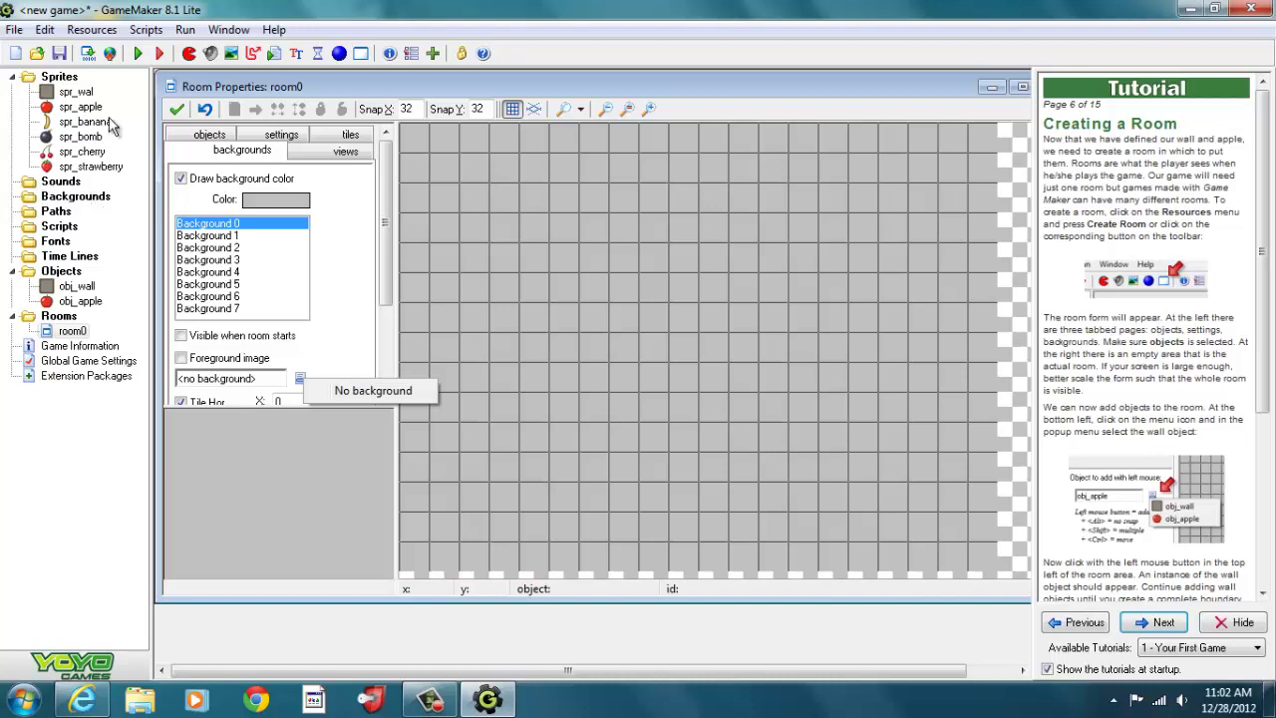
{"action": "left_click", "coordinate": [199, 137]}
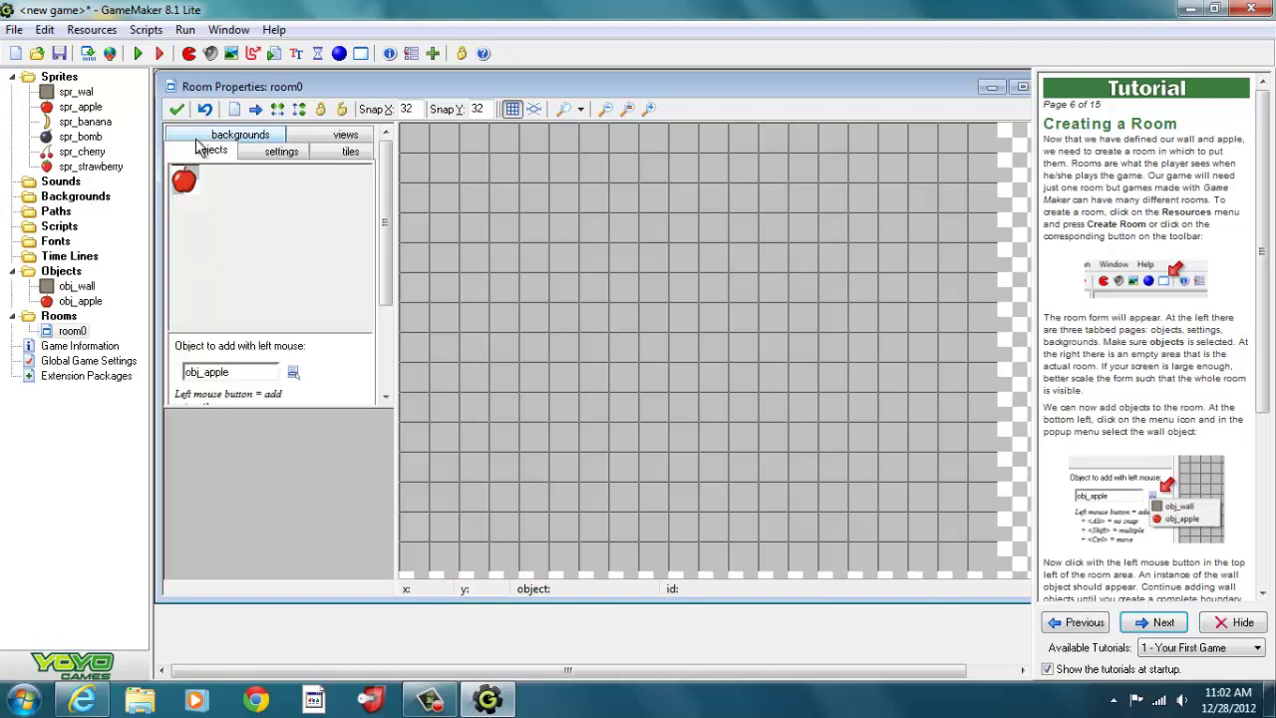
Step: Switch the object to add to the room to obj_wall and back to obj_apple
{"action": "left_click", "coordinate": [291, 374]}
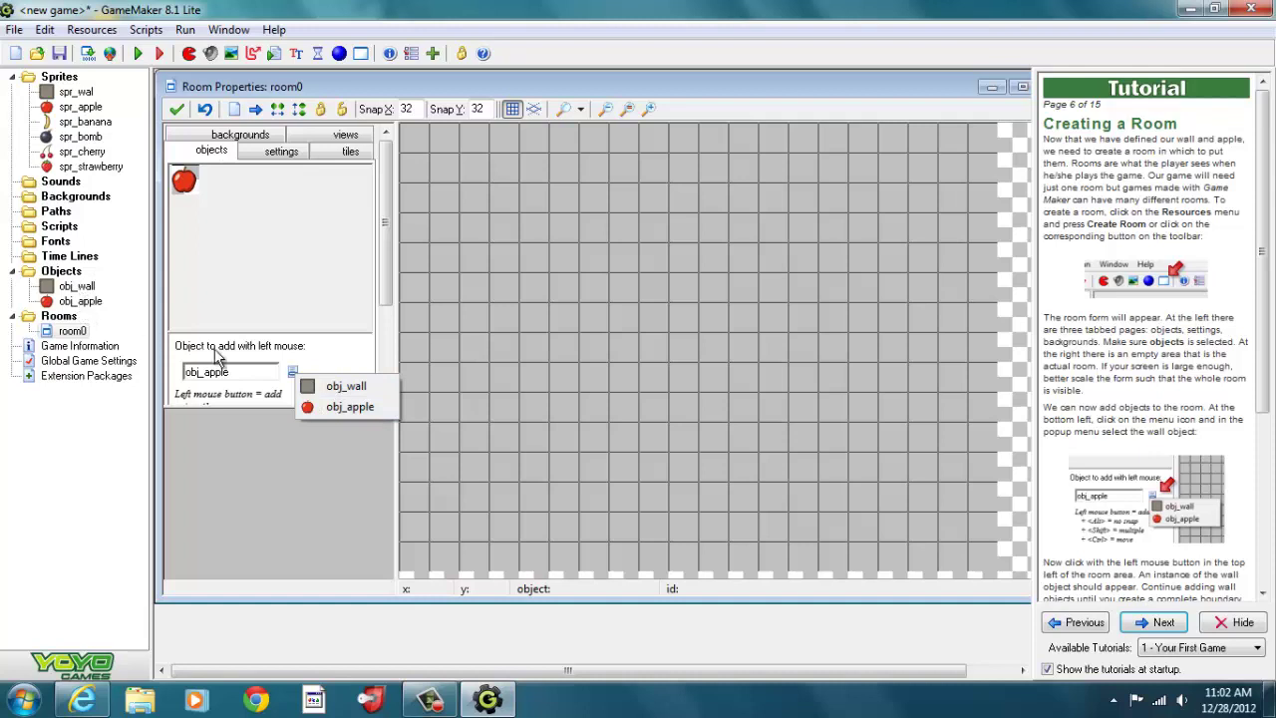
{"action": "left_click", "coordinate": [336, 388]}
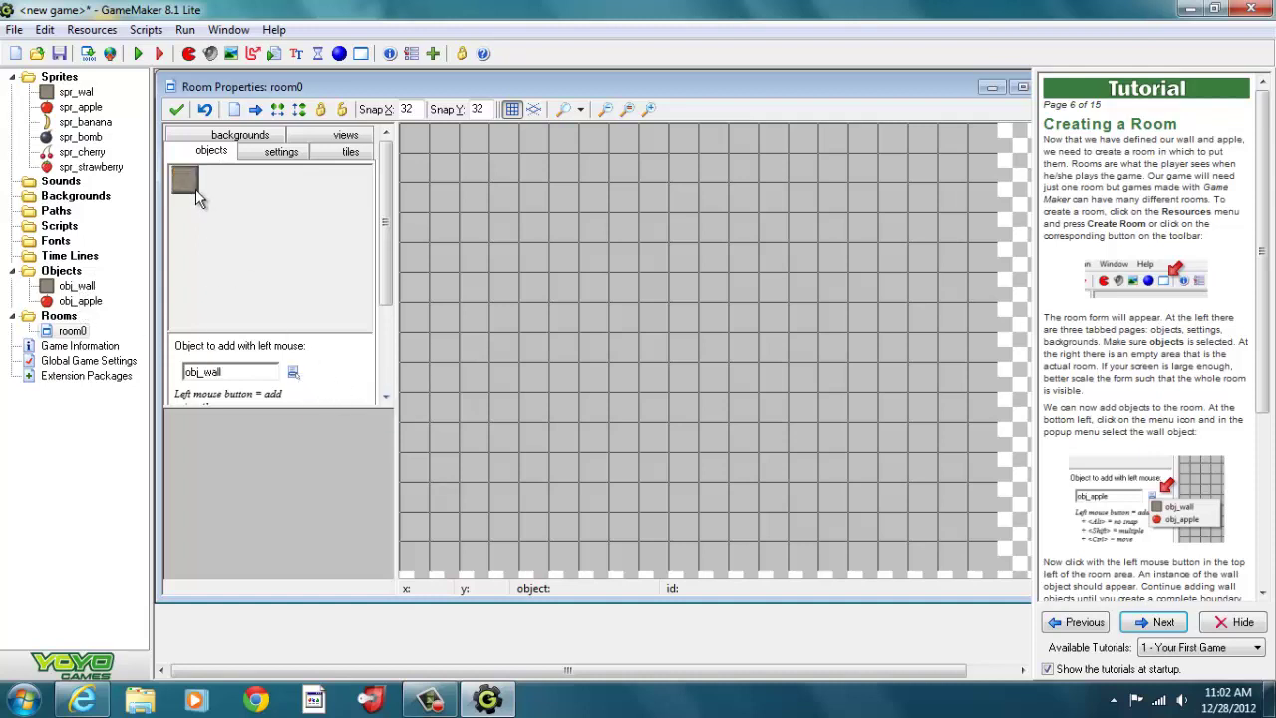
{"action": "left_click", "coordinate": [295, 374]}
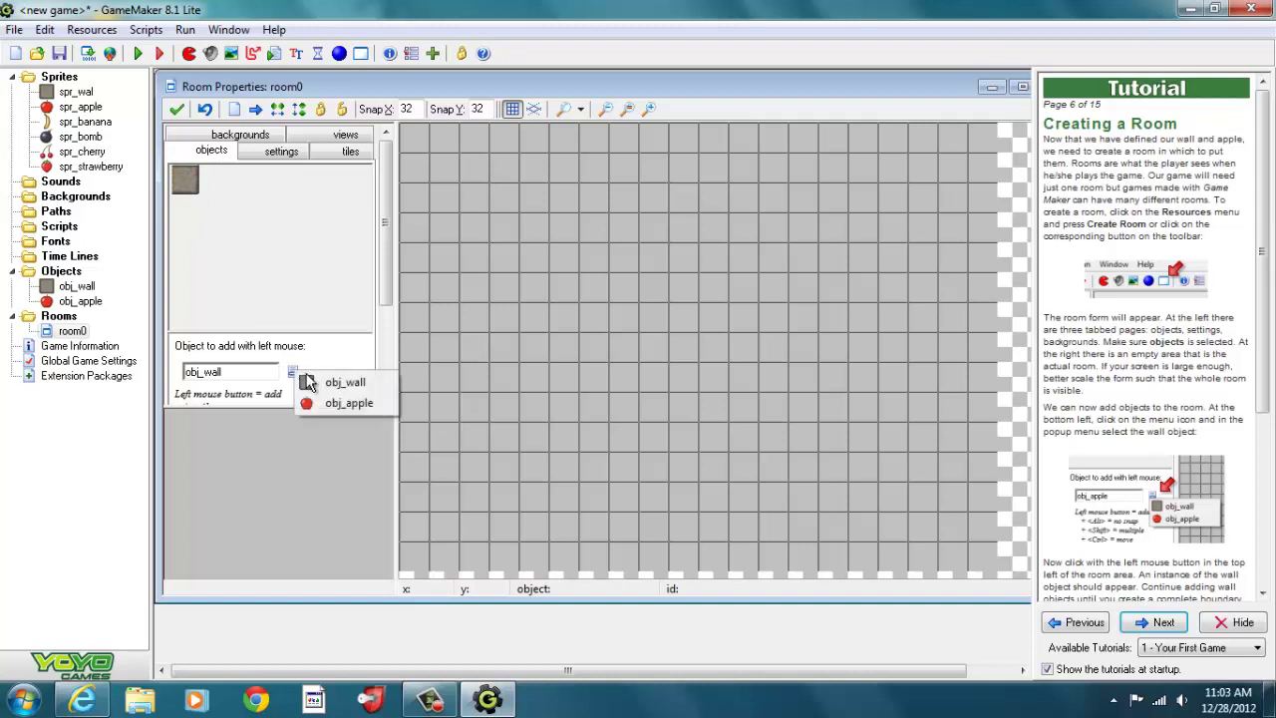
{"action": "left_click", "coordinate": [328, 398]}
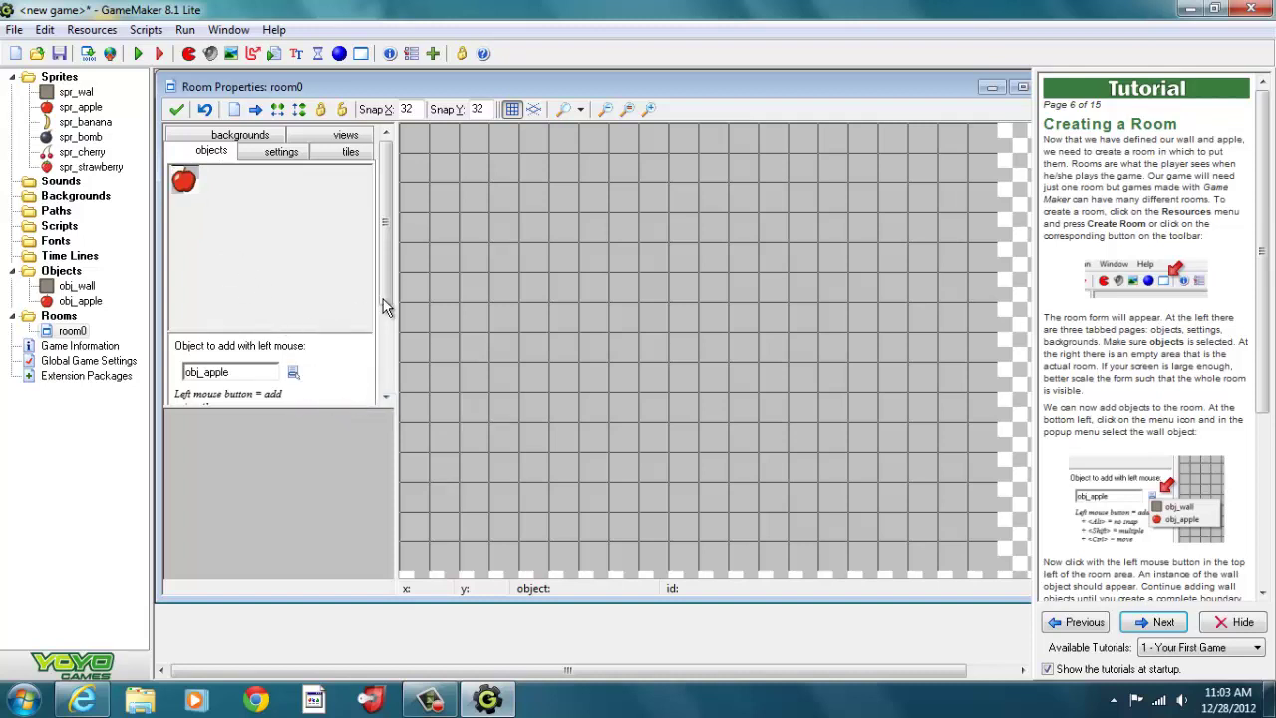
Step: Set the object to add to the room to obj_wall
{"action": "left_click_drag", "start_coordinate": [387, 306], "coordinate": [385, 378]}
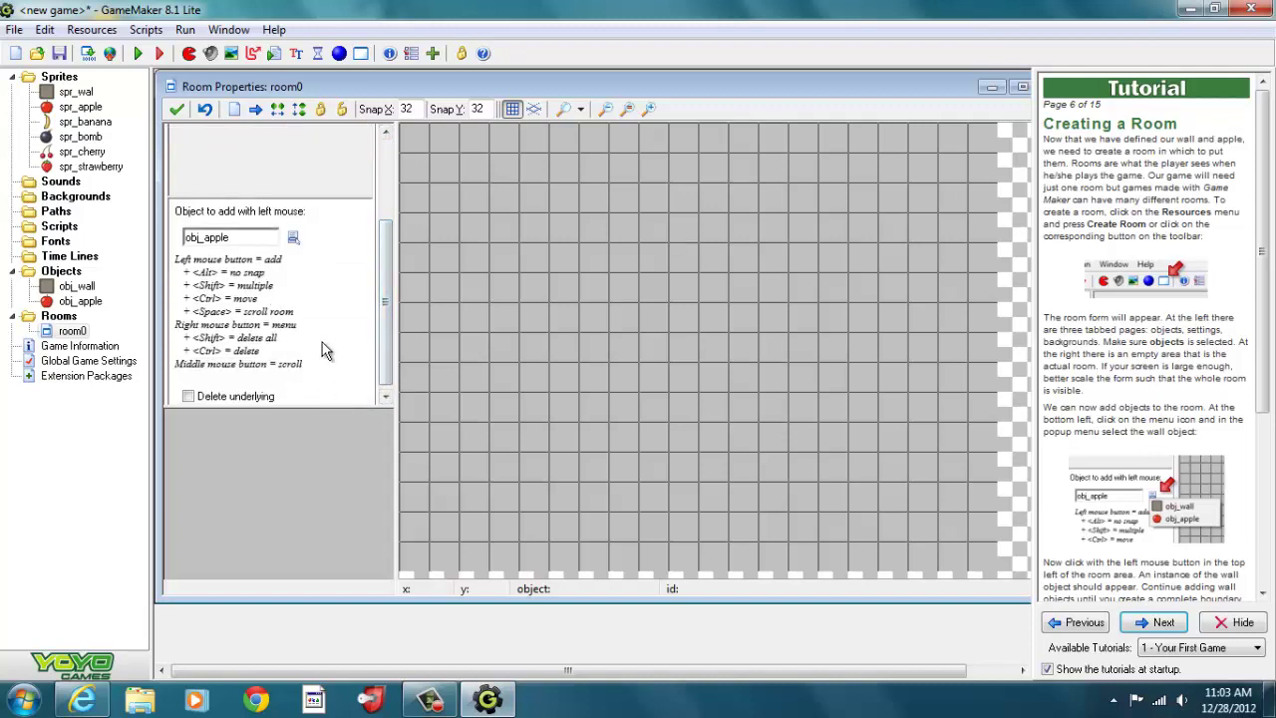
{"action": "left_click", "coordinate": [293, 237]}
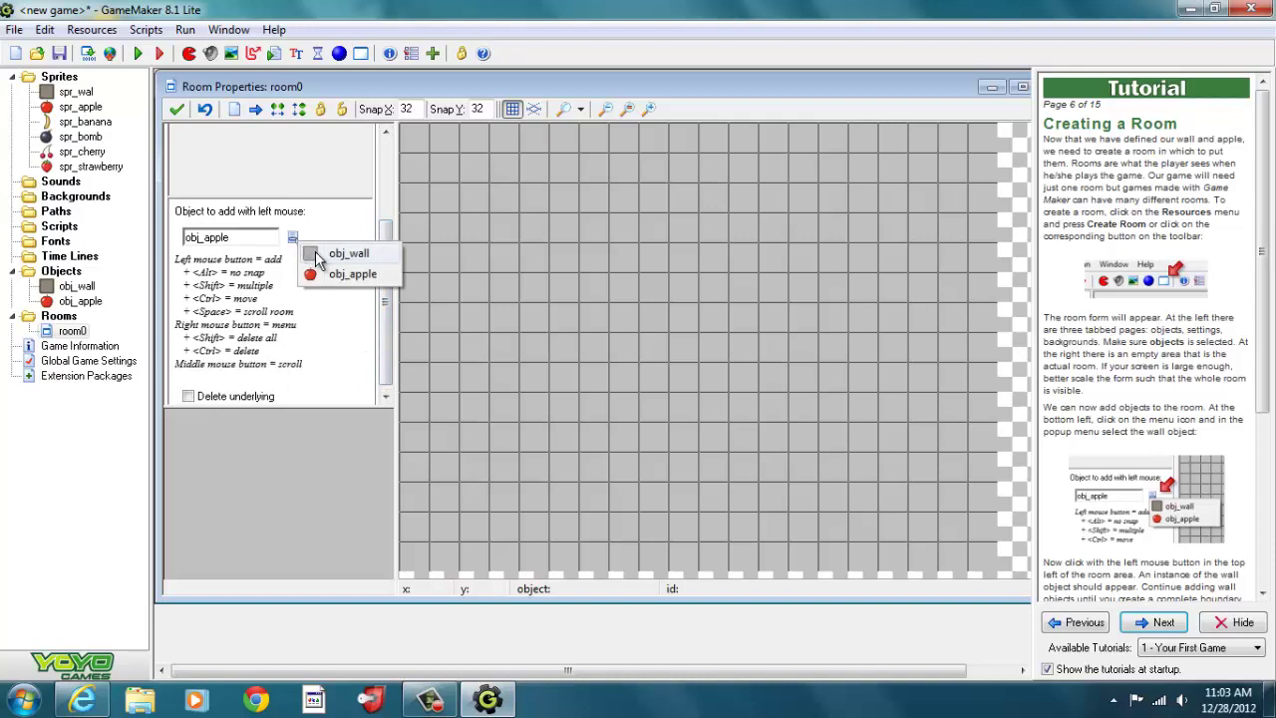
{"action": "left_click", "coordinate": [315, 252]}
{"action": "left_click_drag", "start_coordinate": [386, 255], "coordinate": [385, 144]}
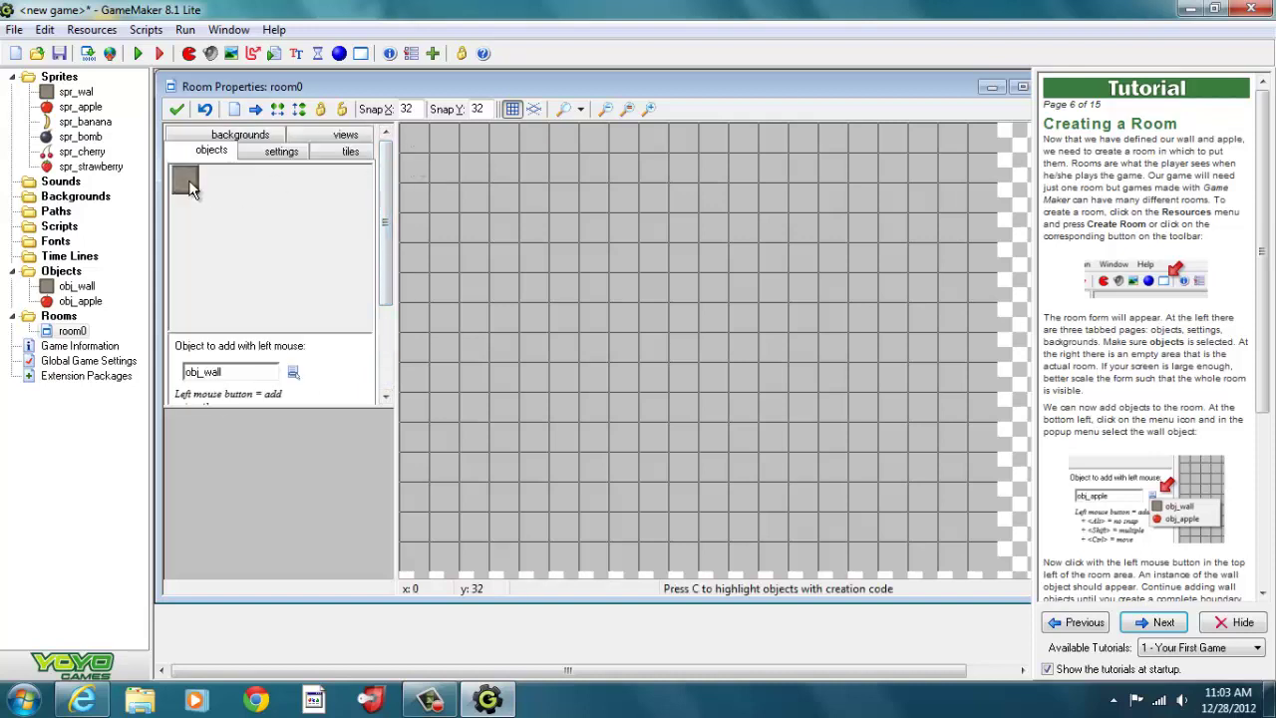
Step: Place eleven wall instances one below another along the room's left edge, from the upper-left corner down to y 320
{"action": "left_click", "coordinate": [419, 144]}
{"action": "left_click", "coordinate": [417, 160]}
{"action": "left_click", "coordinate": [416, 197]}
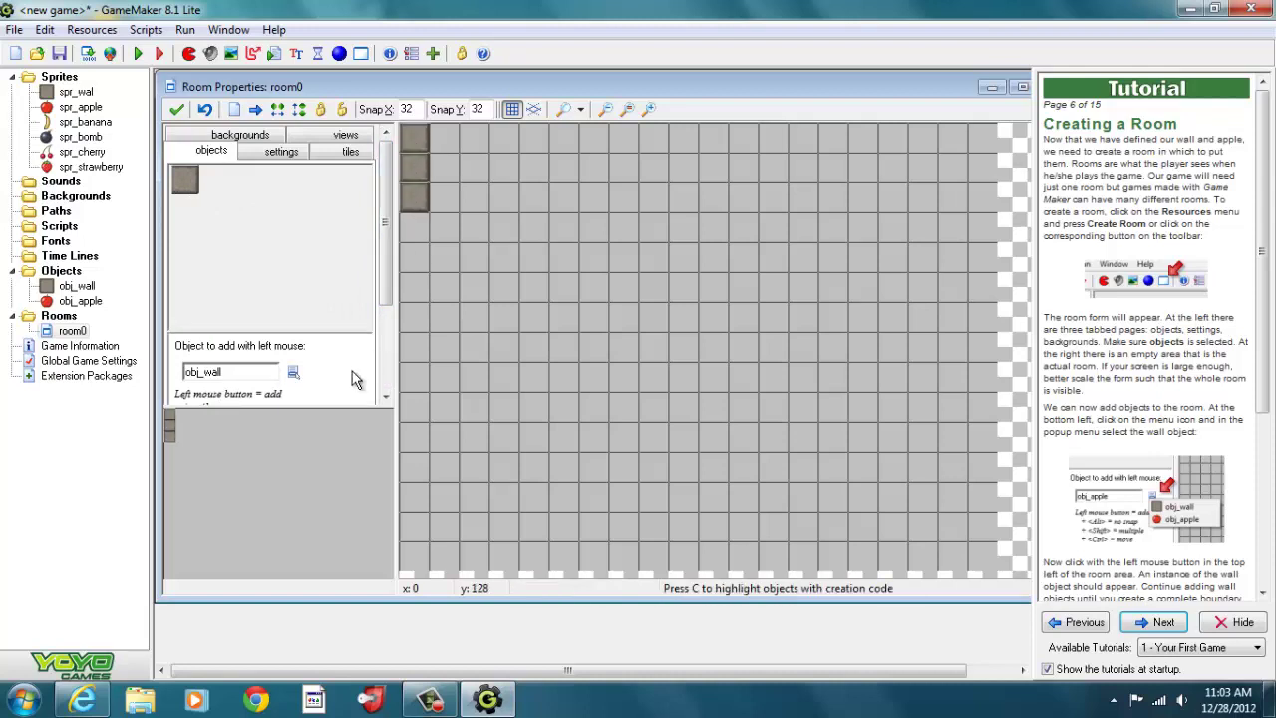
{"action": "left_click", "coordinate": [415, 227]}
{"action": "left_click", "coordinate": [416, 258]}
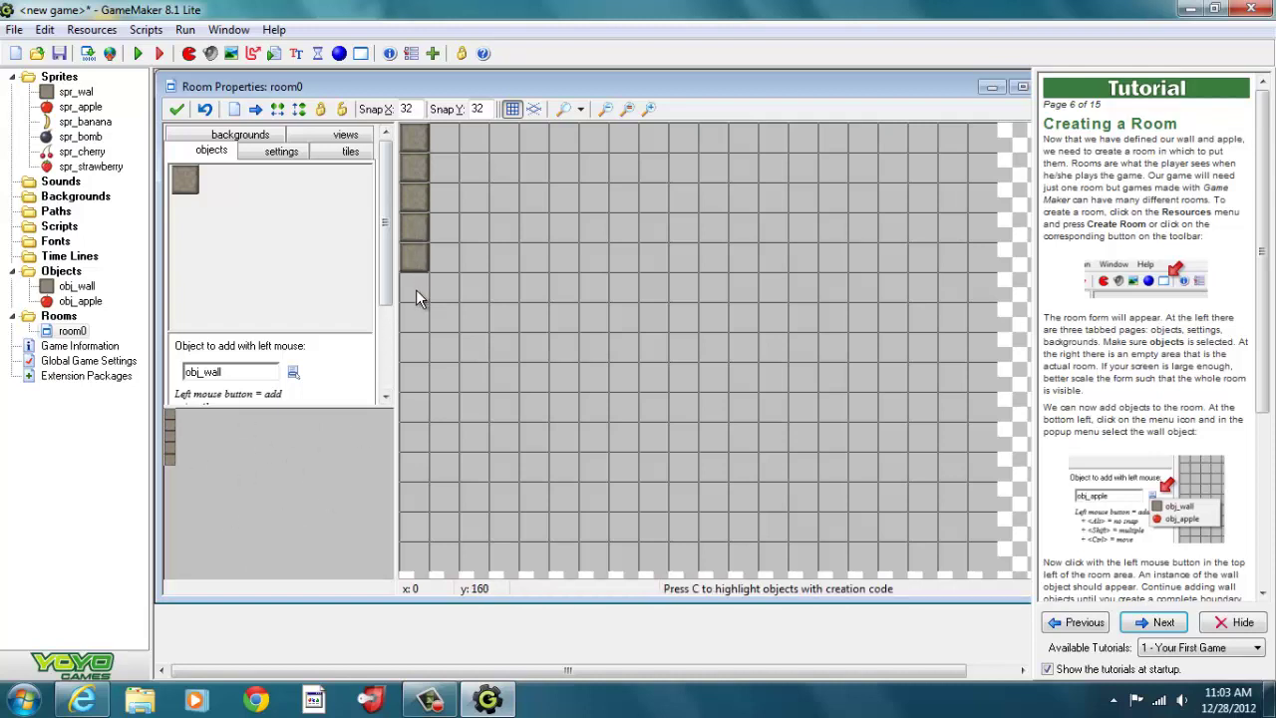
{"action": "left_click", "coordinate": [415, 294]}
{"action": "left_click", "coordinate": [415, 320]}
{"action": "left_click", "coordinate": [414, 349]}
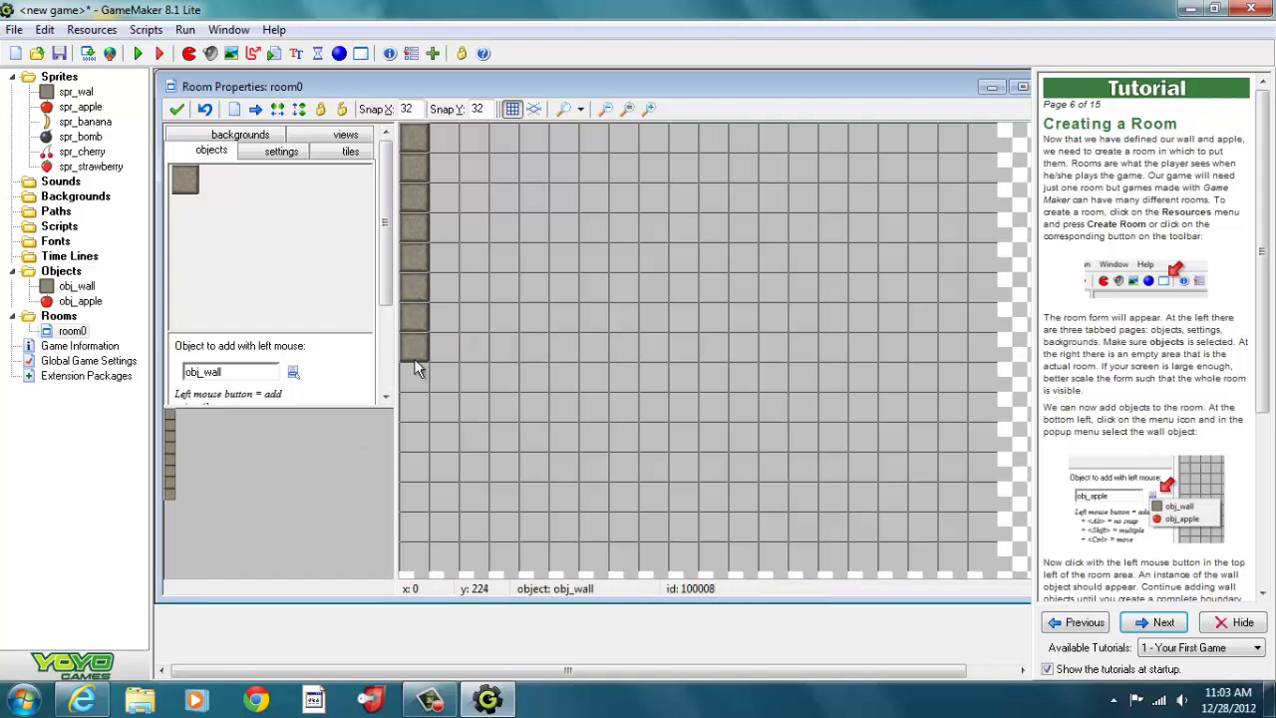
{"action": "left_click", "coordinate": [413, 380]}
{"action": "left_click", "coordinate": [414, 411]}
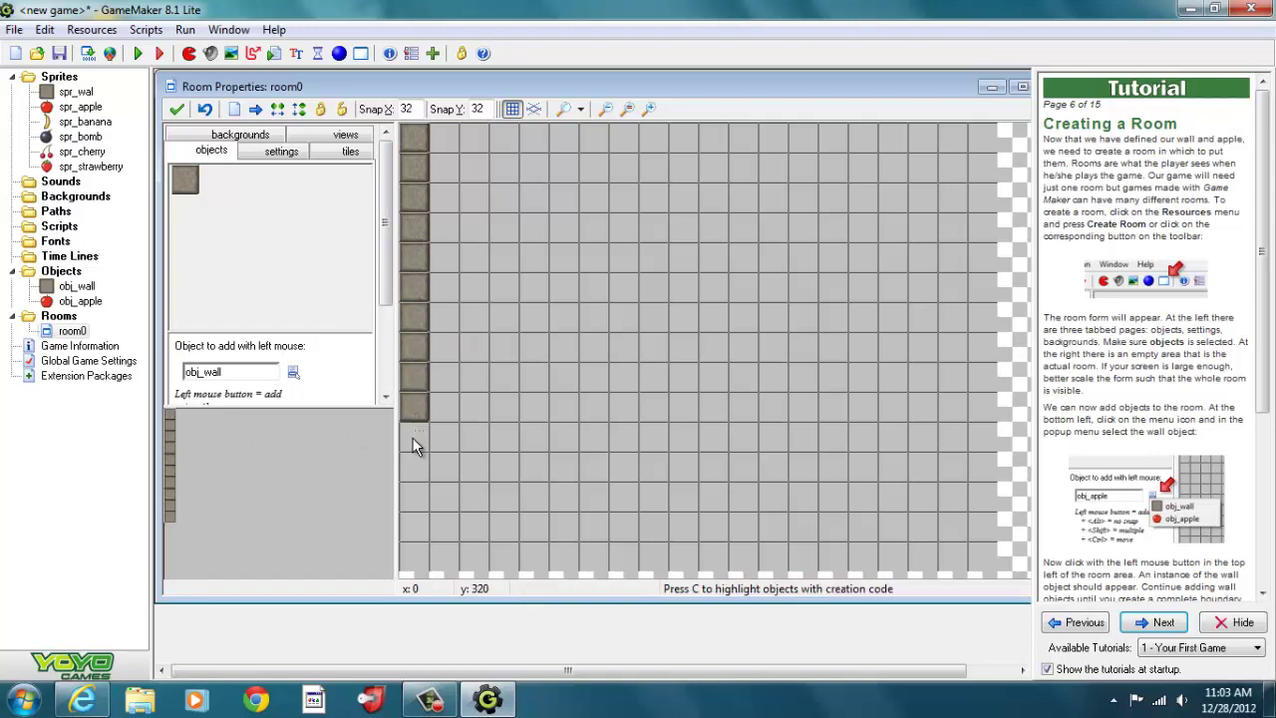
{"action": "left_click", "coordinate": [414, 439]}
Step: Following the tutorial's multiple-placement tip, continue the wall down the left edge, along the bottom edge and up the right edge to y 192
{"action": "scroll", "coordinate": [1236, 384], "scroll_direction": "down", "scroll_amount": 5}
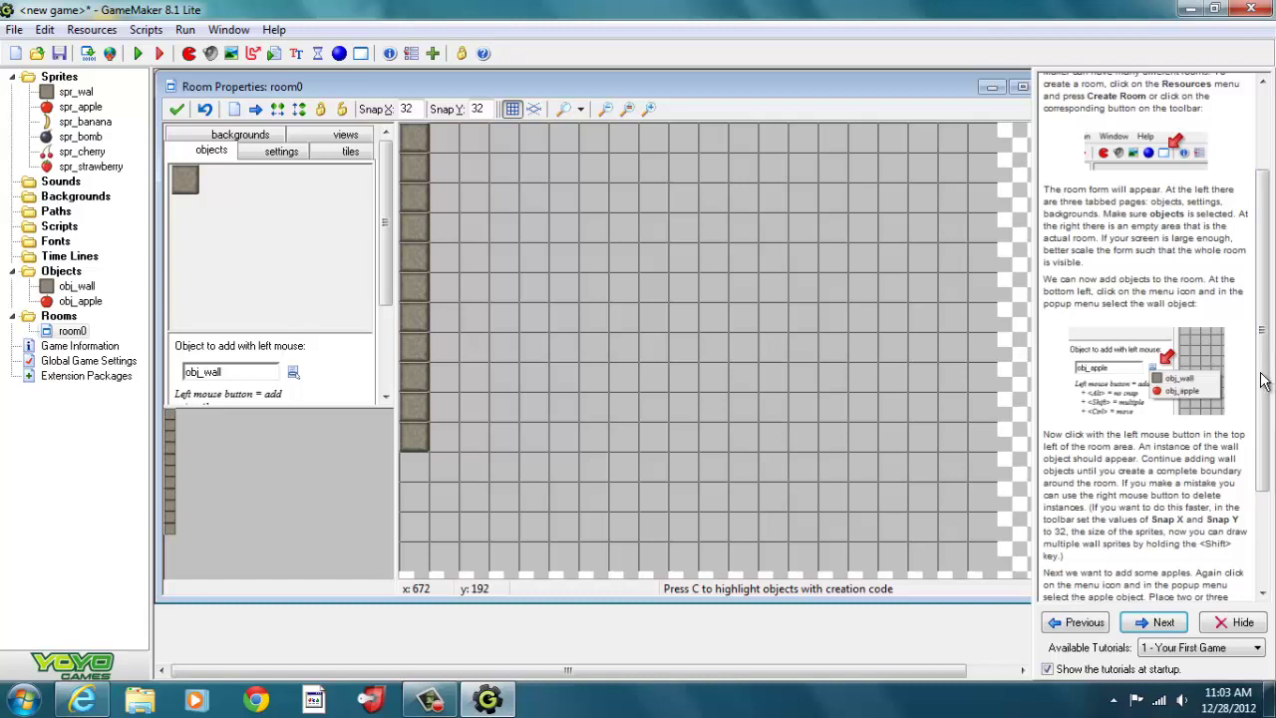
{"action": "left_click_drag", "start_coordinate": [1262, 379], "coordinate": [1270, 523]}
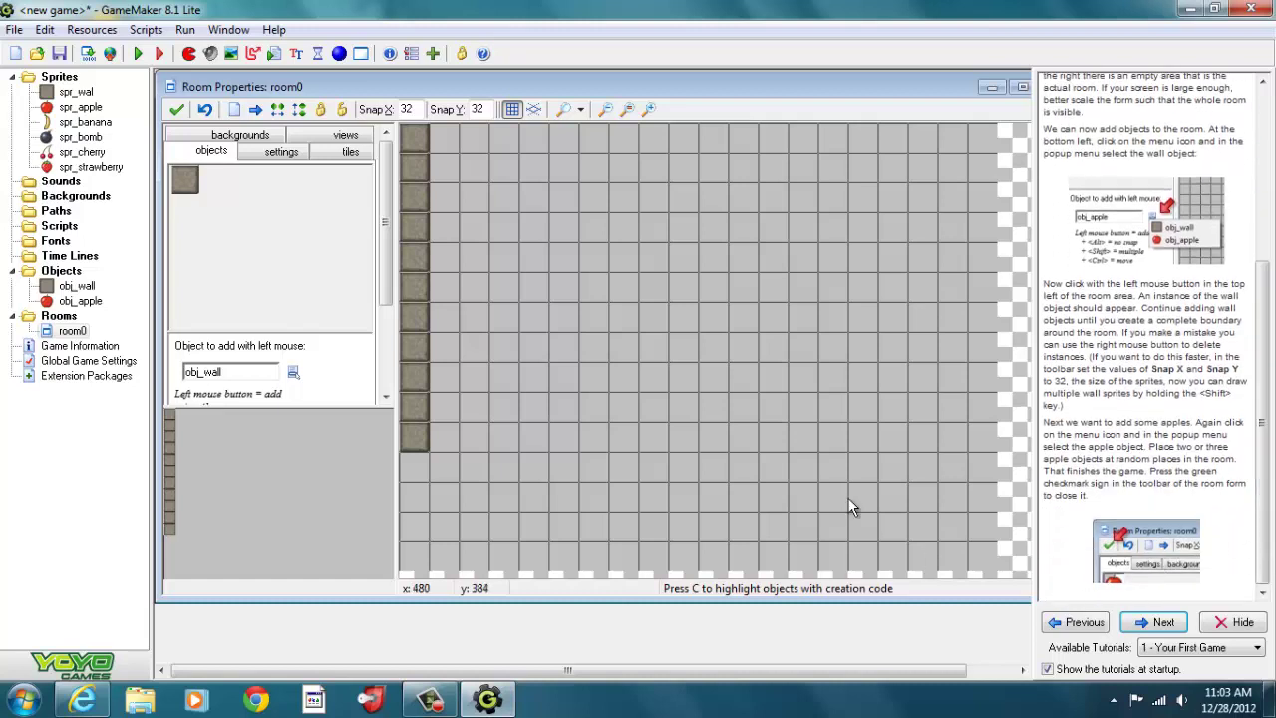
{"action": "mouse_move", "coordinate": [429, 476]}
{"action": "left_mouse_down", "text": "shift"}
{"action": "mouse_move", "coordinate": [419, 467]}
{"action": "mouse_move", "coordinate": [415, 555]}
{"action": "mouse_move", "coordinate": [446, 580]}
{"action": "mouse_move", "coordinate": [470, 557]}
{"action": "mouse_move", "coordinate": [515, 556]}
{"action": "mouse_move", "coordinate": [561, 576]}
{"action": "mouse_move", "coordinate": [568, 556]}
{"action": "mouse_move", "coordinate": [588, 554]}
{"action": "mouse_move", "coordinate": [708, 567]}
{"action": "mouse_move", "coordinate": [719, 555]}
{"action": "mouse_move", "coordinate": [806, 556]}
{"action": "mouse_move", "coordinate": [826, 573]}
{"action": "mouse_move", "coordinate": [867, 552]}
{"action": "mouse_move", "coordinate": [896, 563]}
{"action": "mouse_move", "coordinate": [979, 550]}
{"action": "mouse_move", "coordinate": [981, 502]}
{"action": "left_mouse_up", "text": "shift"}
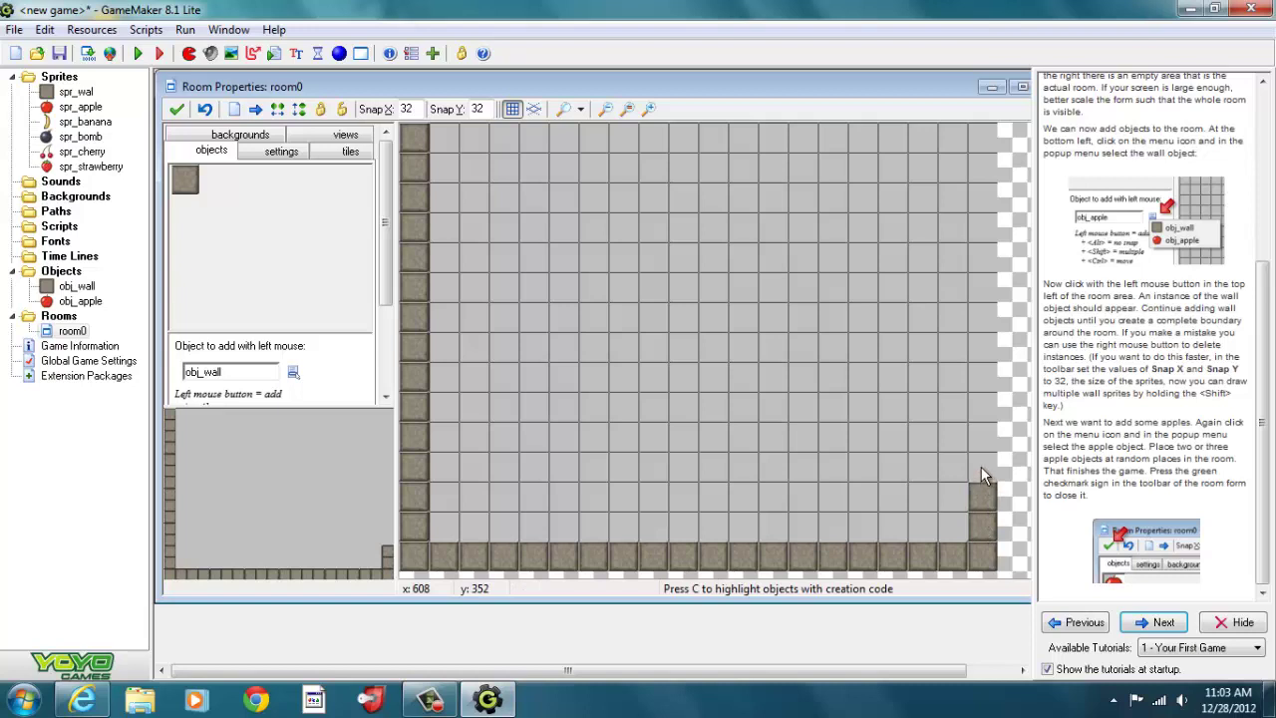
{"action": "left_click", "coordinate": [980, 467], "text": "shift"}
{"action": "left_click", "coordinate": [979, 442], "text": "shift"}
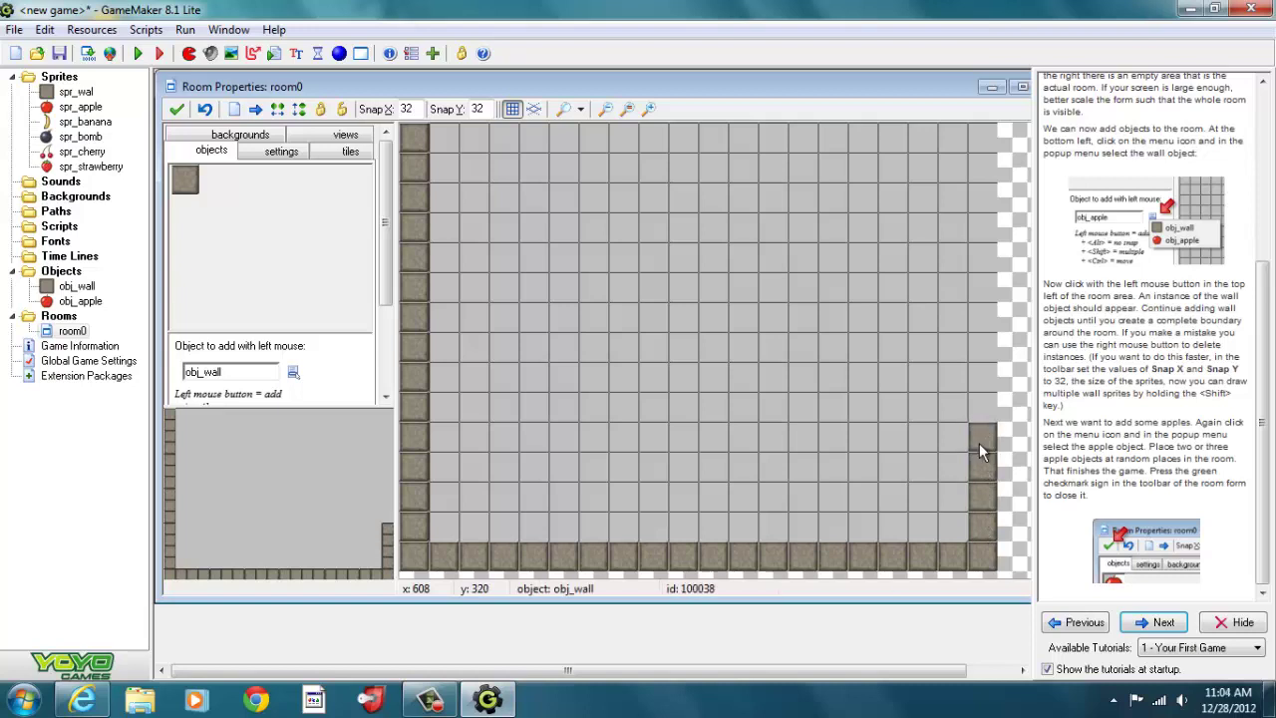
{"action": "left_click", "coordinate": [980, 409], "text": "shift"}
{"action": "left_click", "coordinate": [981, 387], "text": "shift"}
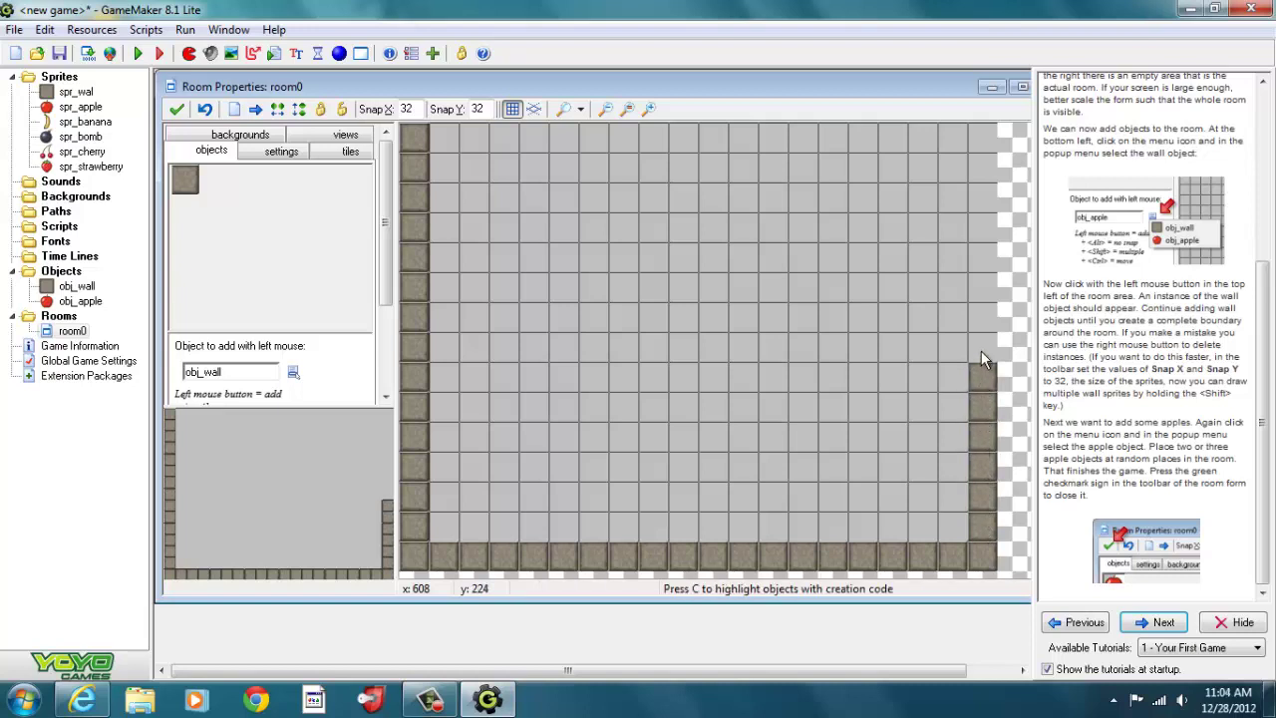
{"action": "left_click", "coordinate": [981, 354], "text": "shift"}
{"action": "left_click", "coordinate": [981, 321], "text": "shift"}
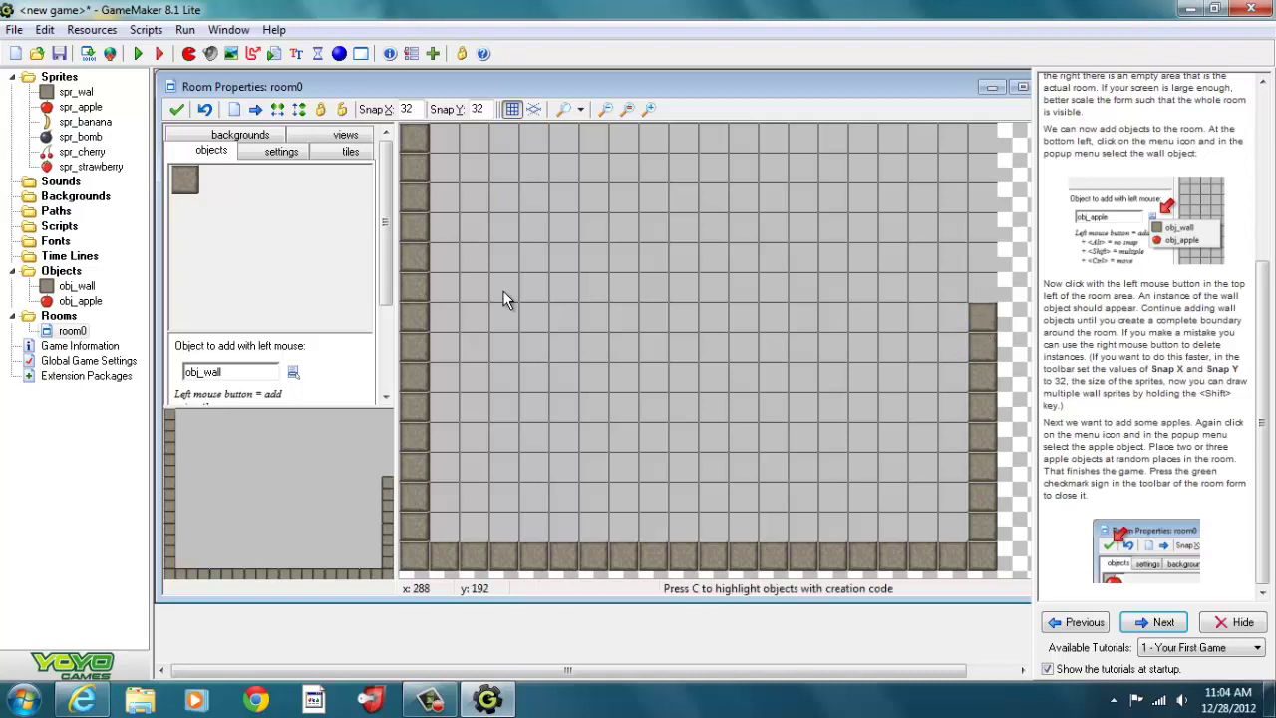
Step: Fill the room's top edge with wall instances from x 32 to the upper-right corner at x 608
{"action": "left_click", "coordinate": [438, 132], "text": "shift"}
{"action": "left_click", "coordinate": [464, 142], "text": "shift"}
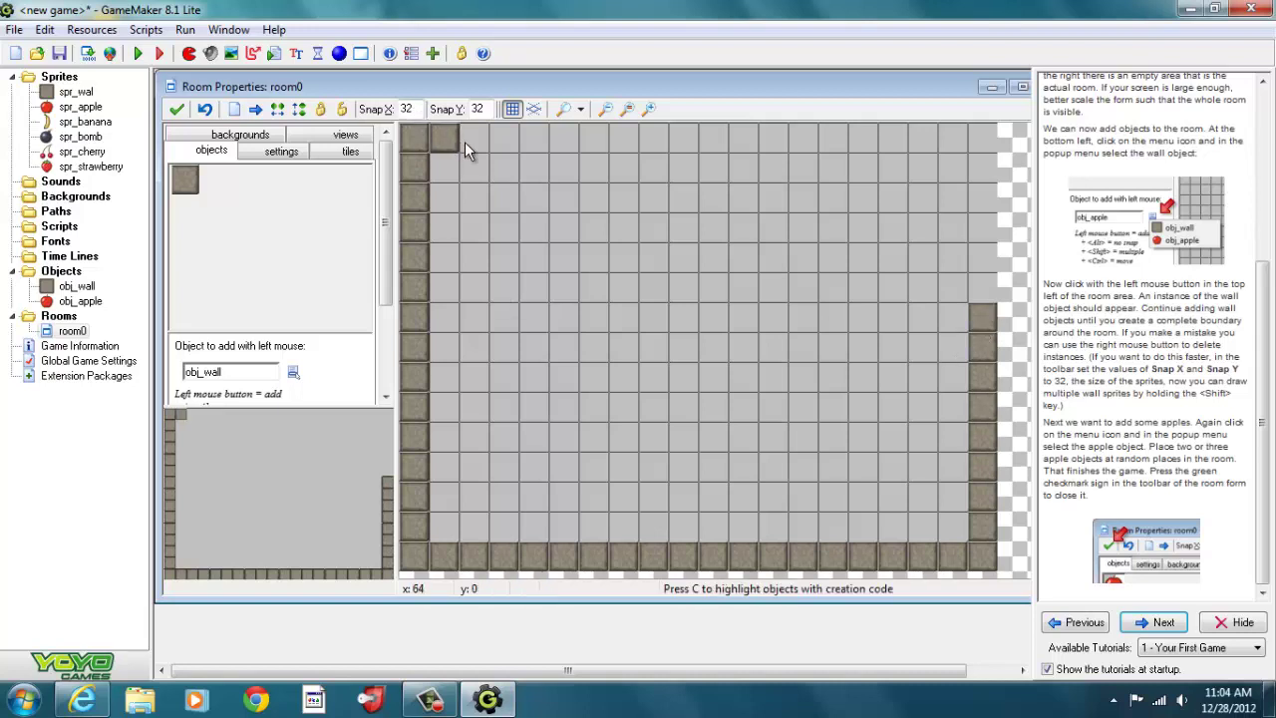
{"action": "left_click", "coordinate": [488, 141], "text": "shift"}
{"action": "left_click", "coordinate": [533, 139], "text": "shift"}
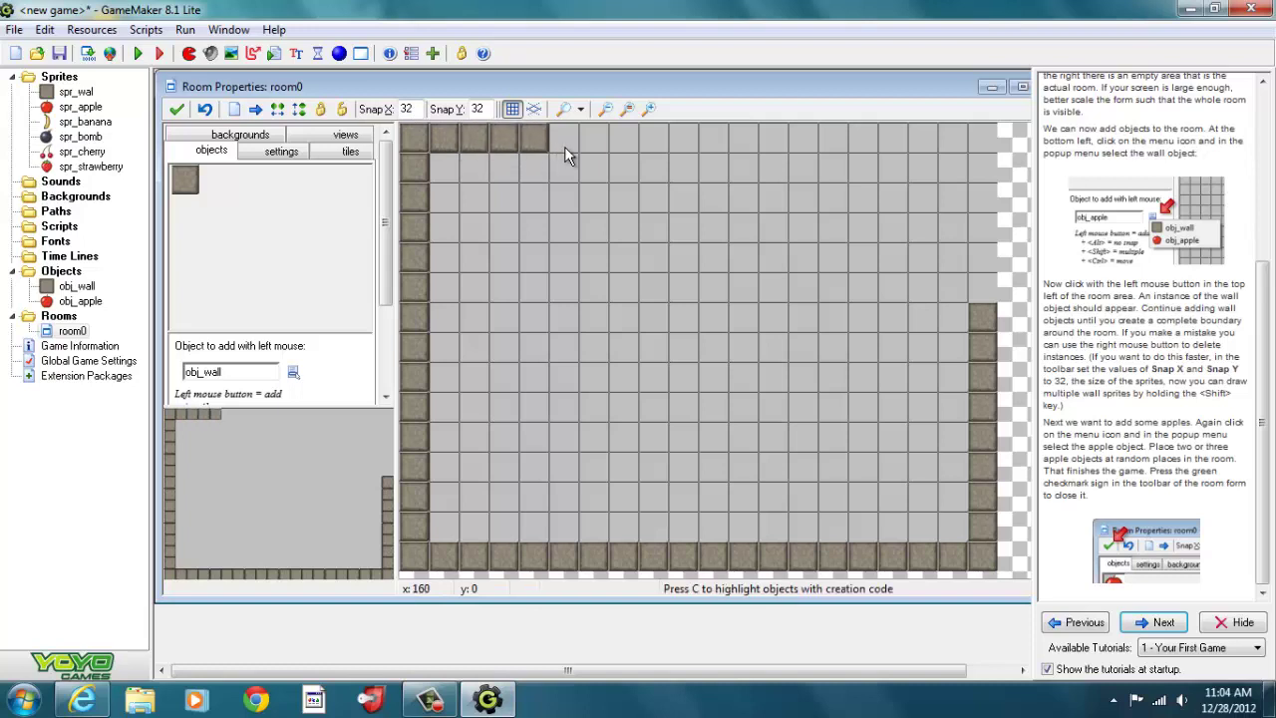
{"action": "left_click", "coordinate": [563, 141], "text": "shift"}
{"action": "left_click", "coordinate": [596, 140], "text": "shift"}
{"action": "left_click", "coordinate": [633, 141], "text": "shift"}
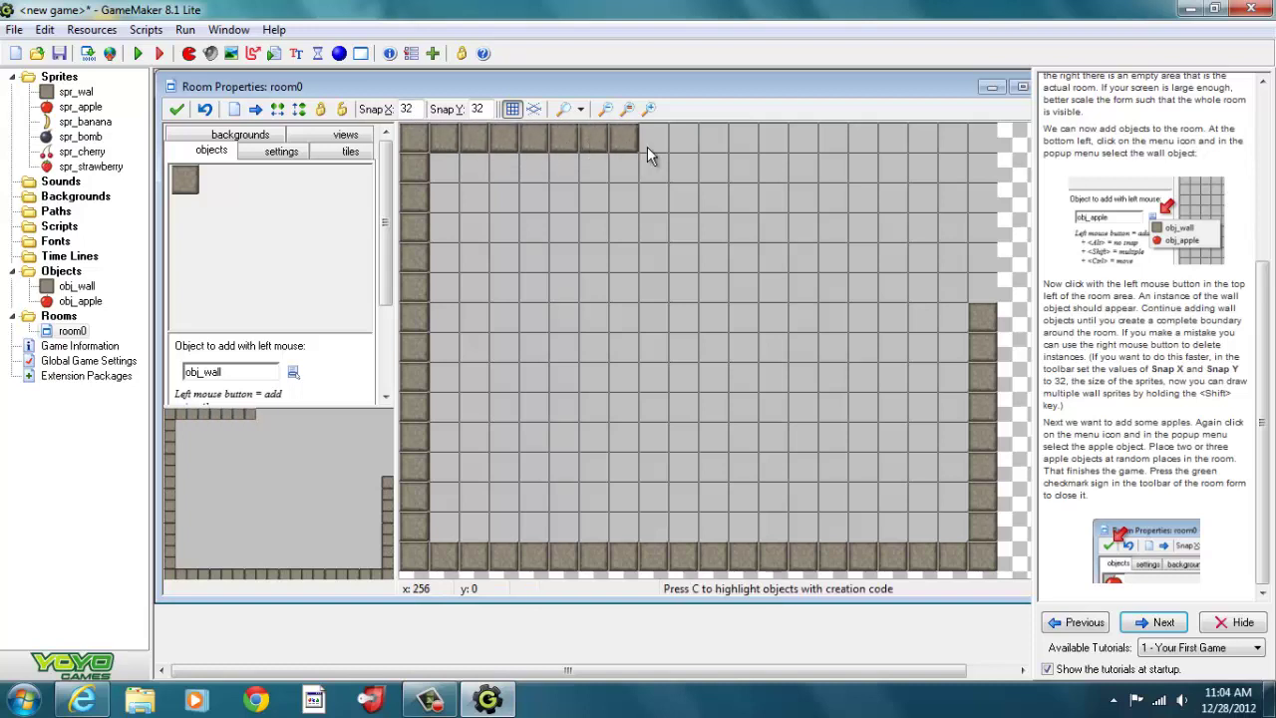
{"action": "left_click", "coordinate": [650, 145], "text": "shift"}
{"action": "left_click", "coordinate": [687, 136], "text": "shift"}
{"action": "left_click", "coordinate": [718, 135], "text": "shift"}
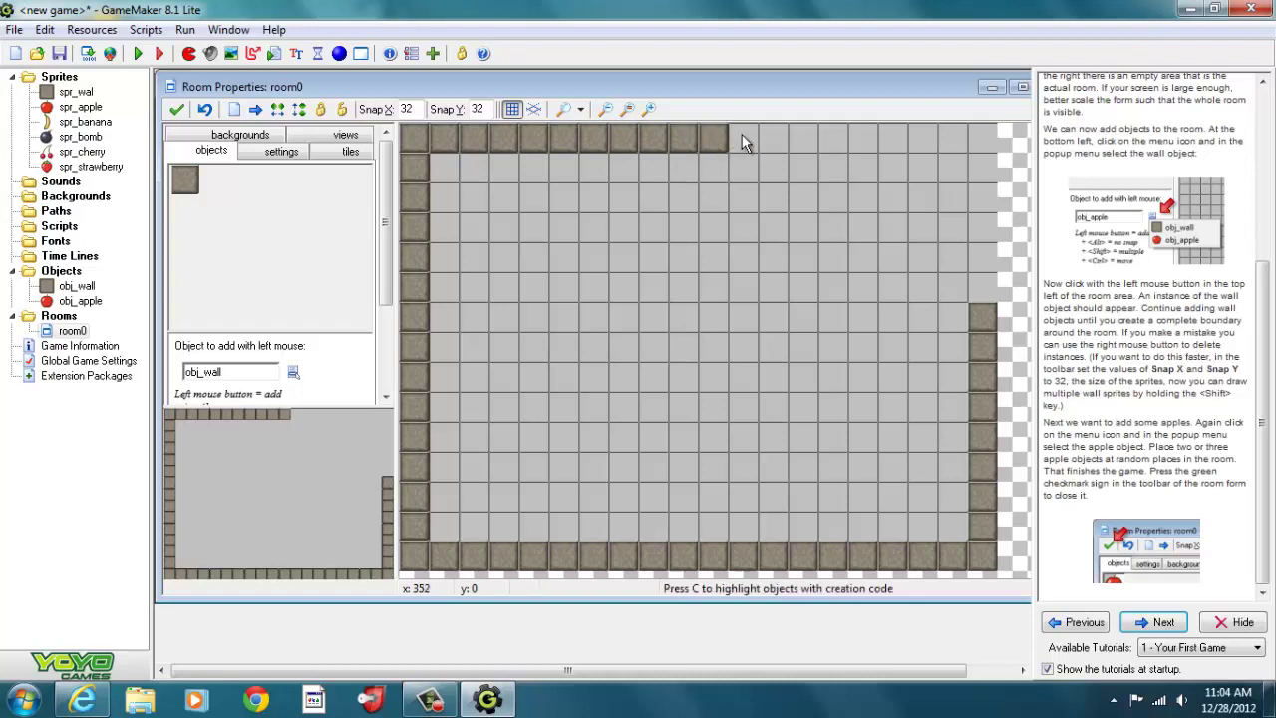
{"action": "left_click", "coordinate": [749, 136], "text": "shift"}
{"action": "left_click", "coordinate": [773, 140], "text": "shift"}
{"action": "left_click", "coordinate": [798, 141], "text": "shift"}
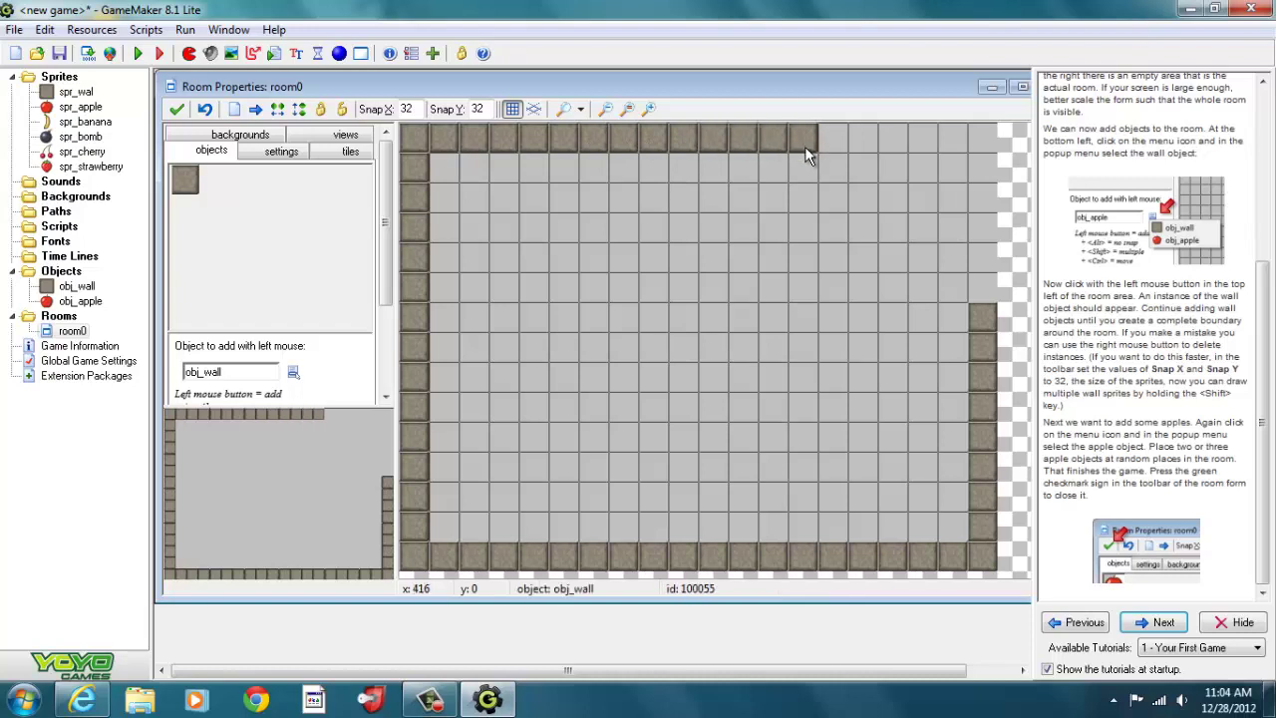
{"action": "left_click", "coordinate": [828, 147], "text": "shift"}
{"action": "left_click", "coordinate": [867, 144], "text": "shift"}
{"action": "left_click", "coordinate": [892, 137], "text": "shift"}
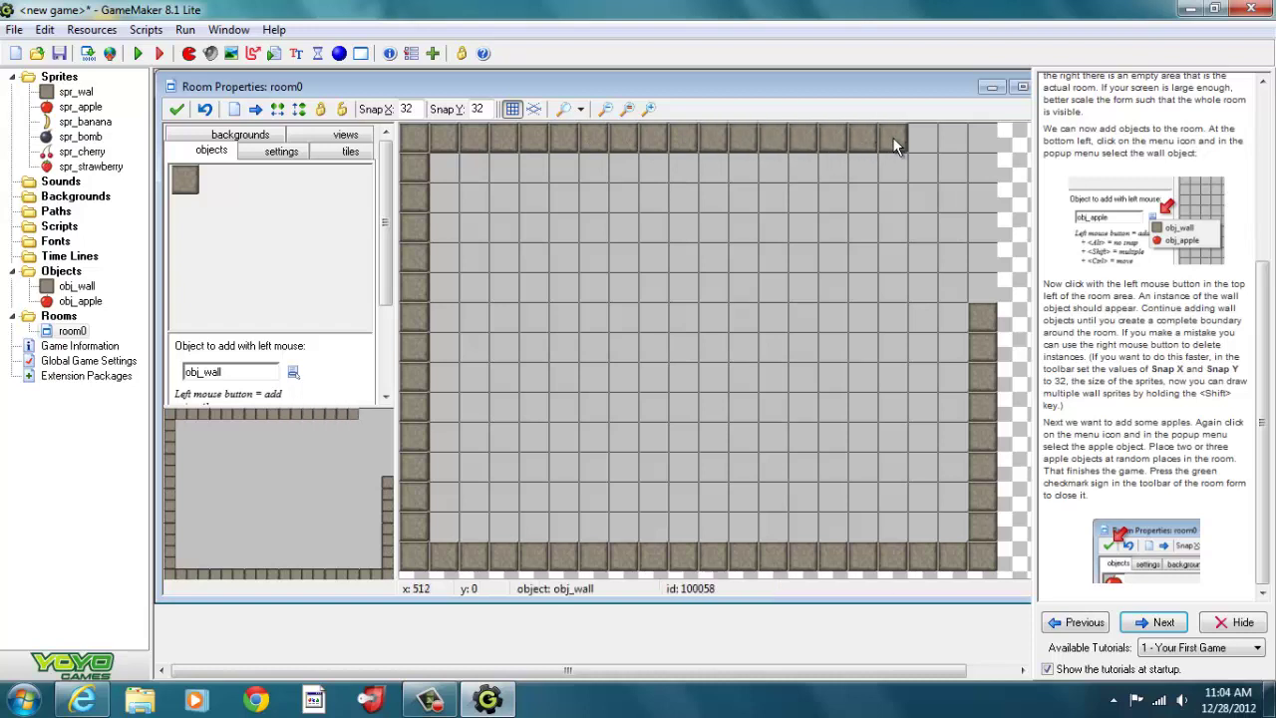
{"action": "left_click", "coordinate": [925, 139], "text": "shift"}
{"action": "left_click", "coordinate": [953, 141], "text": "shift"}
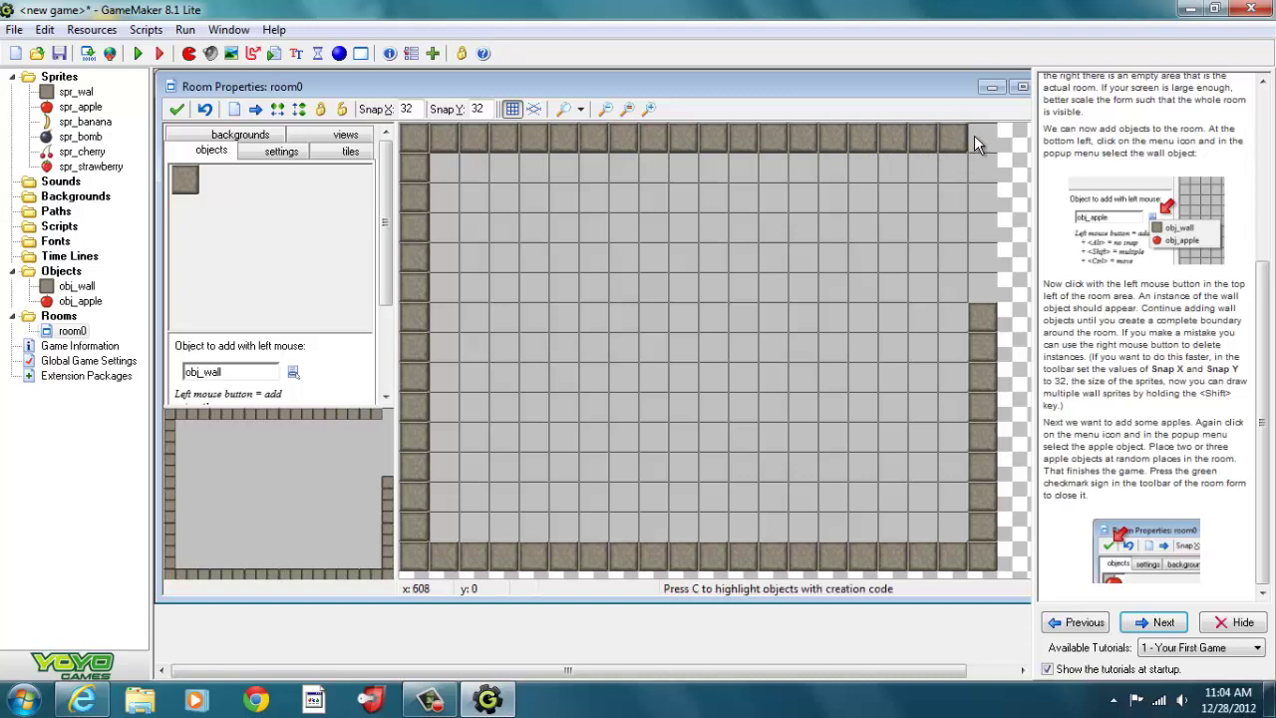
{"action": "left_click", "coordinate": [974, 137], "text": "shift"}
Step: Close the remaining gap in the room's right edge with wall instances from y 32 to y 160
{"action": "left_click", "coordinate": [976, 164], "text": "shift"}
{"action": "left_click", "coordinate": [982, 195], "text": "shift"}
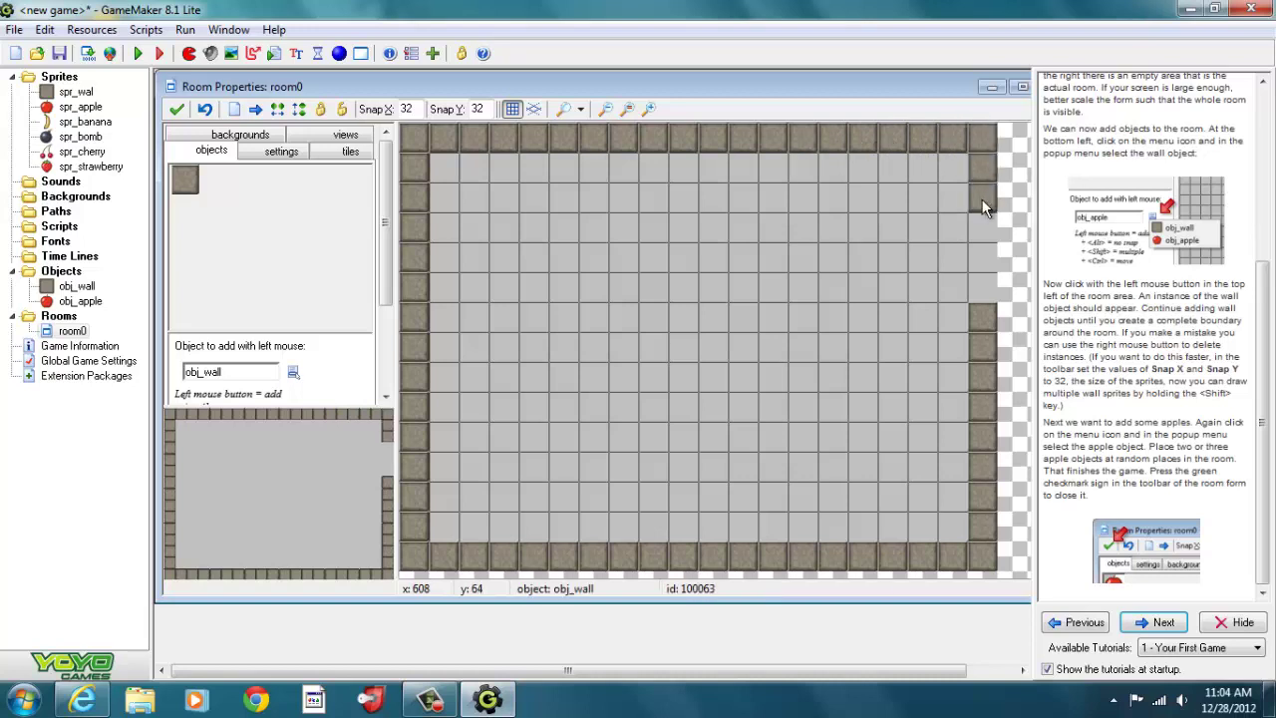
{"action": "left_click", "coordinate": [983, 229], "text": "shift"}
{"action": "left_click", "coordinate": [981, 260], "text": "shift"}
{"action": "left_click", "coordinate": [981, 284], "text": "shift"}
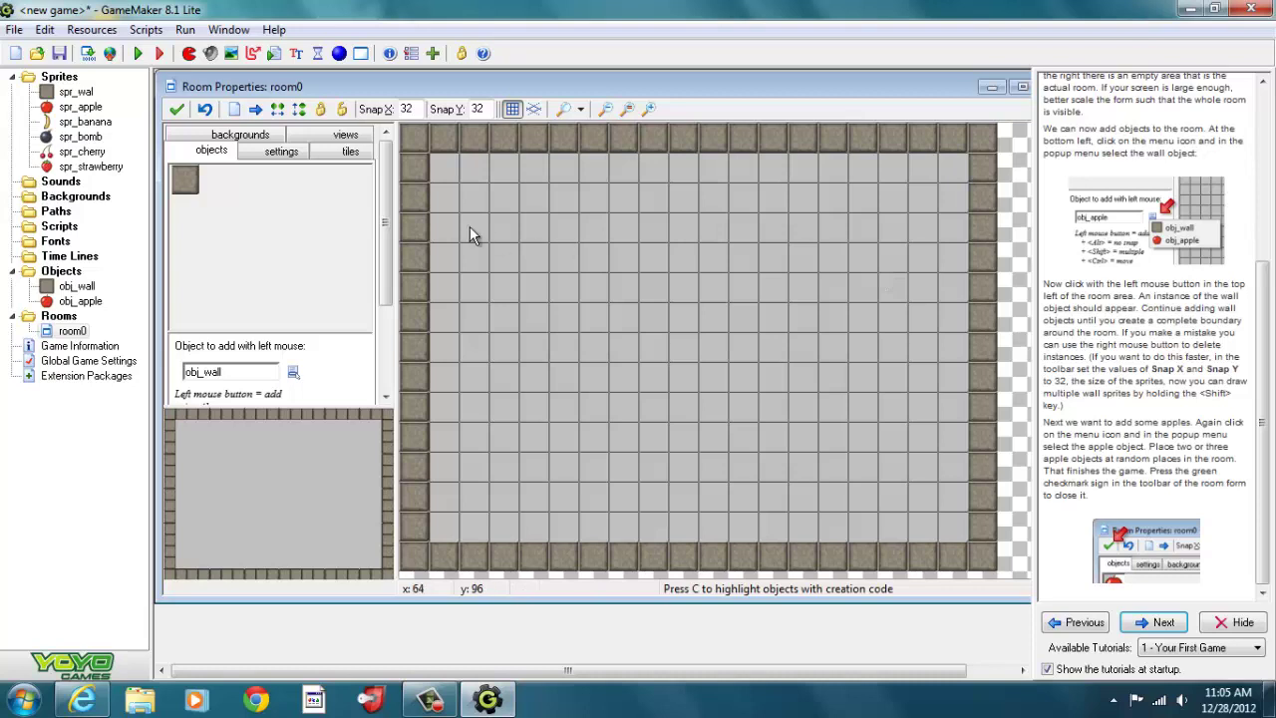
Step: Switch the object to add to obj_apple and place four apples at scattered positions inside the walls
{"action": "left_click", "coordinate": [293, 374]}
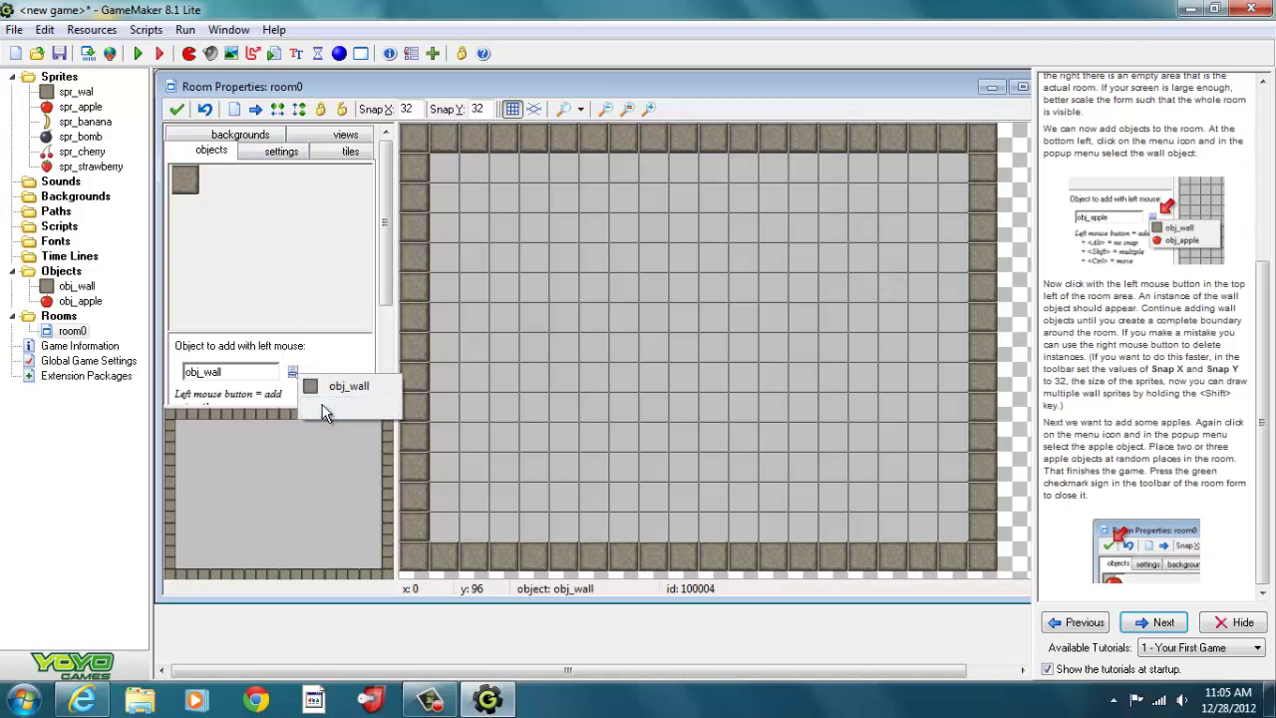
{"action": "left_click", "coordinate": [317, 405]}
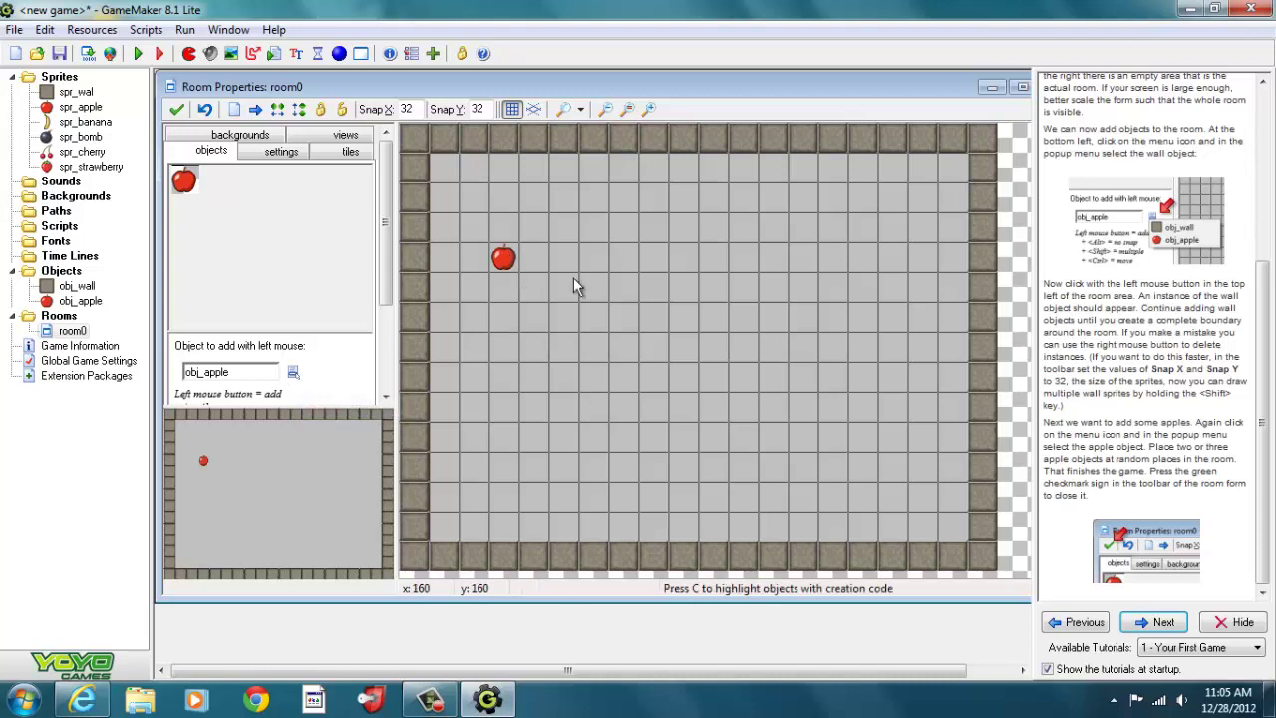
{"action": "left_click", "coordinate": [807, 359]}
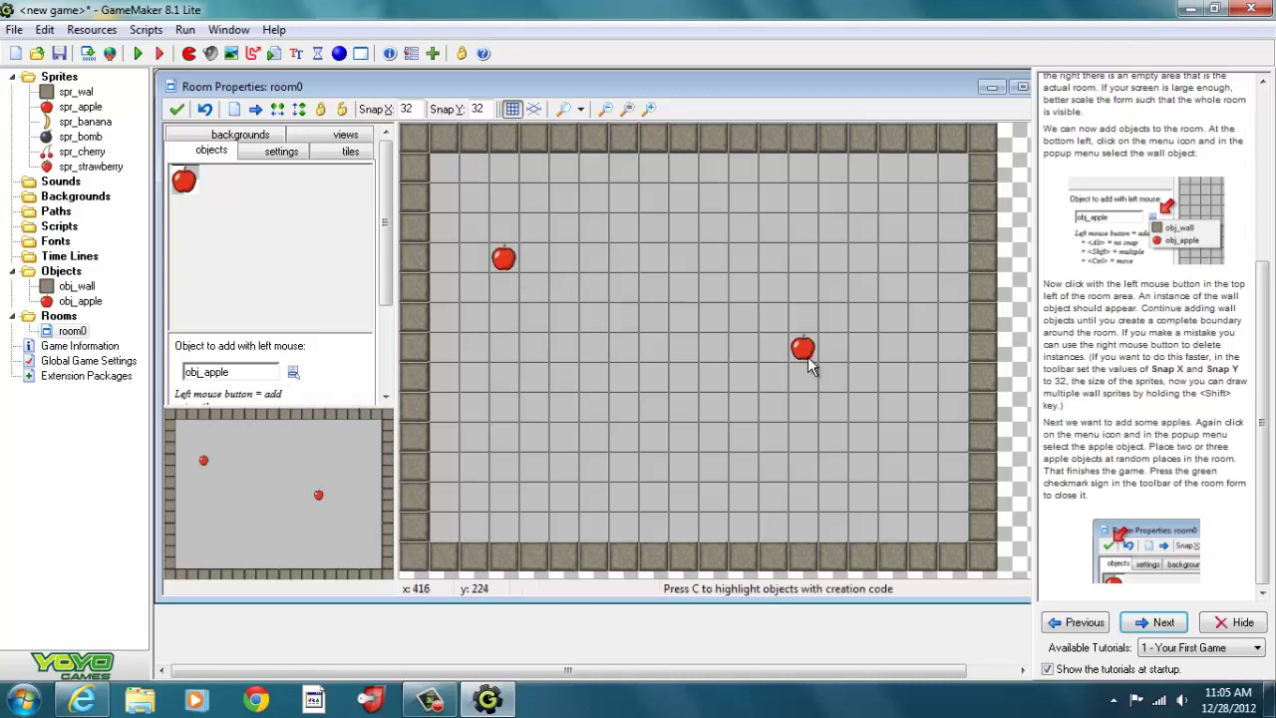
{"action": "left_click", "coordinate": [656, 449]}
{"action": "left_click", "coordinate": [773, 281]}
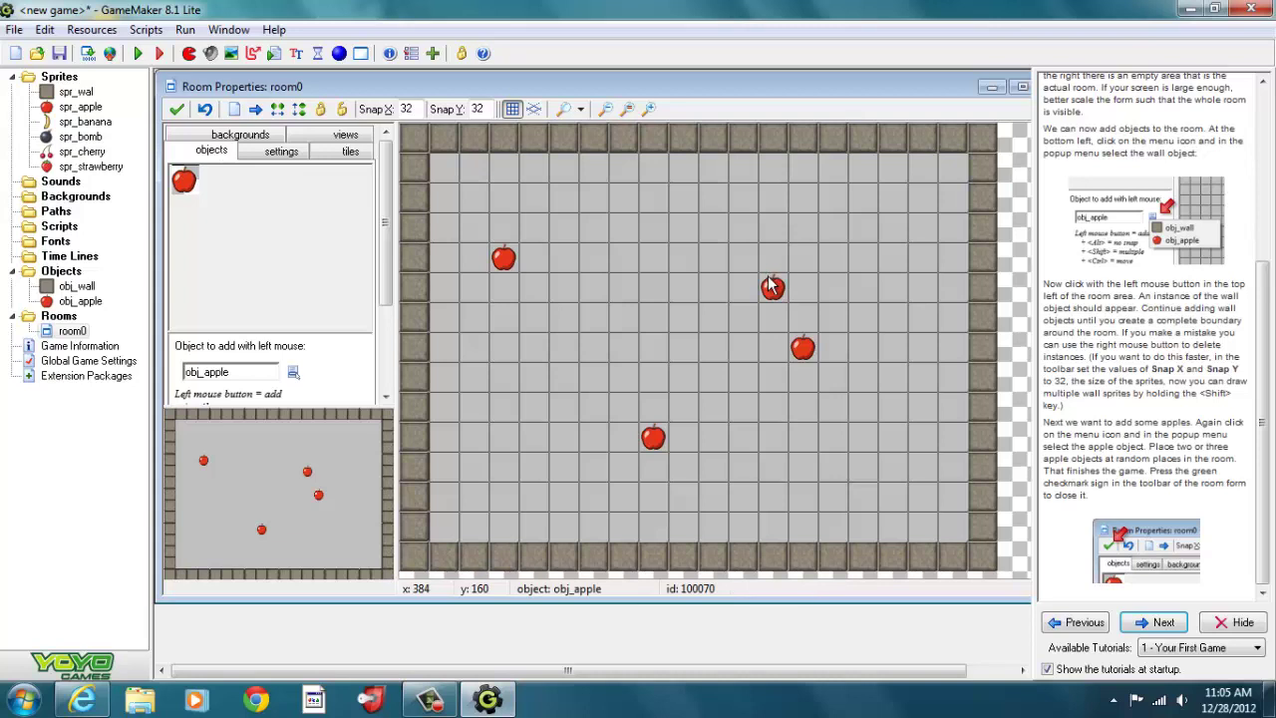
Step: Delete the apple instance at x 384, y 160 twice, putting an apple back in the same cell each time
{"action": "right_click", "coordinate": [773, 304]}
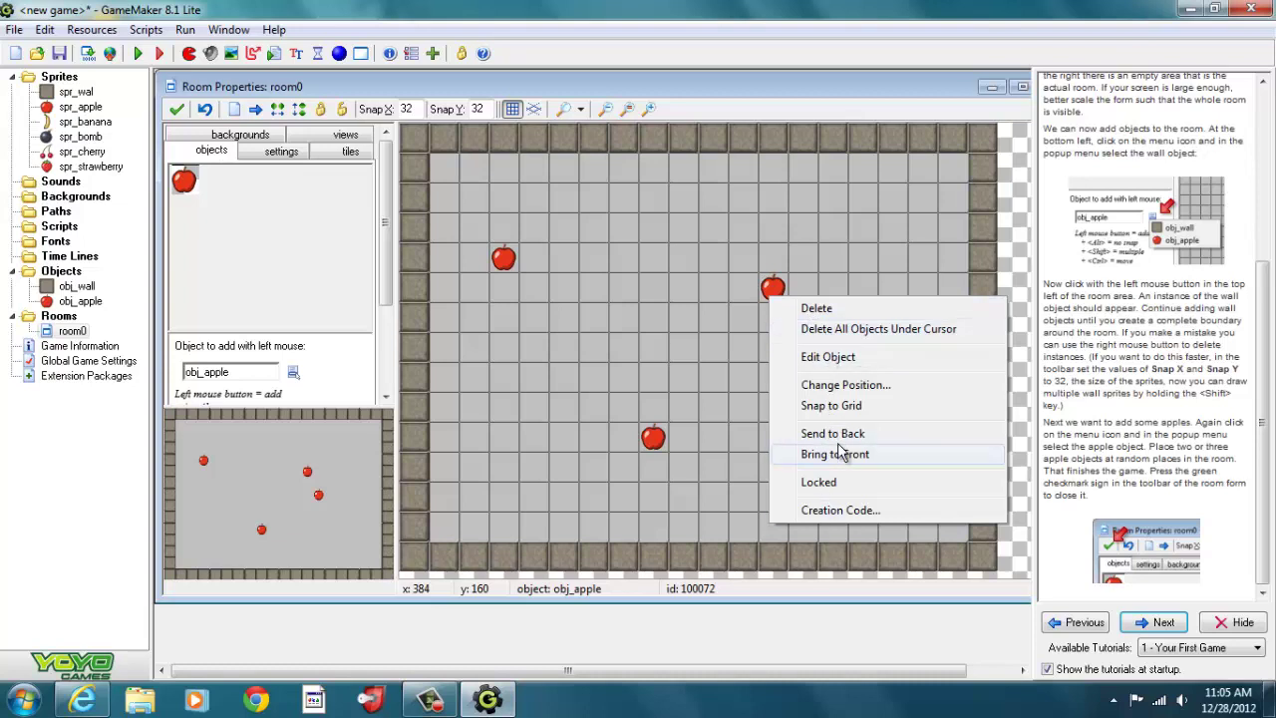
{"action": "left_click", "coordinate": [805, 315]}
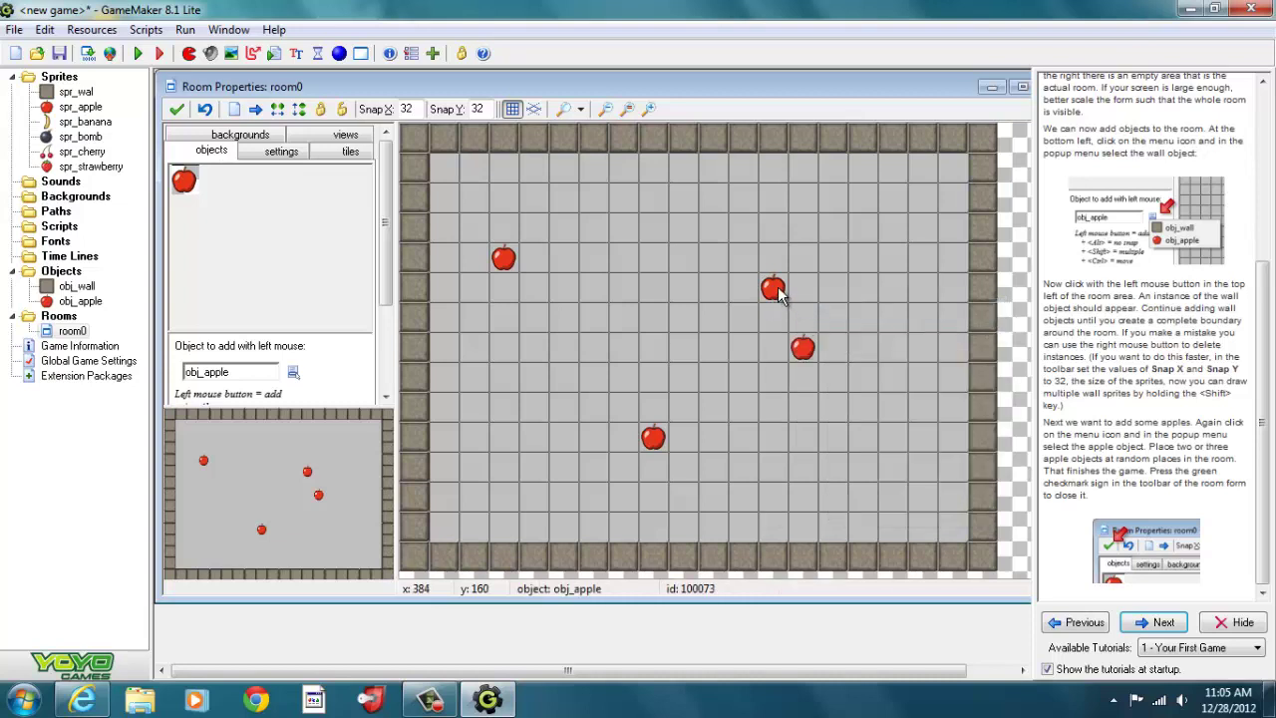
{"action": "right_click", "coordinate": [776, 290]}
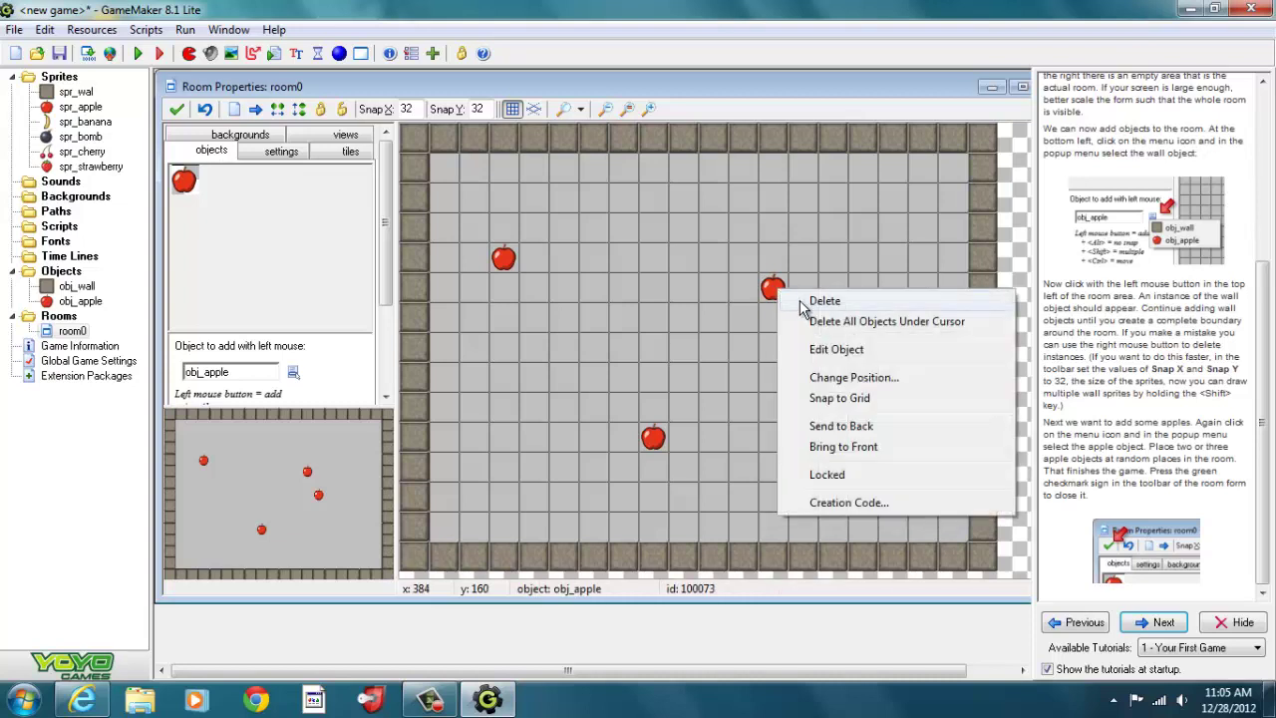
{"action": "left_click", "coordinate": [803, 300]}
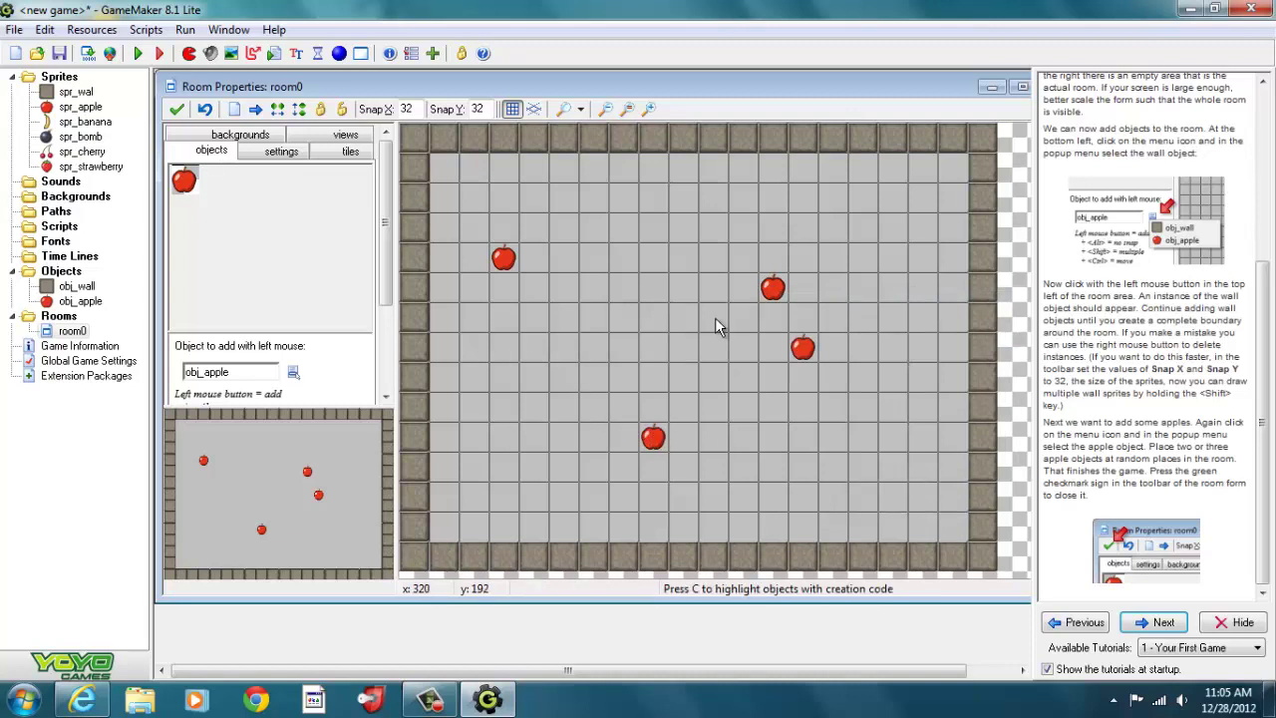
Step: Accept the room0 layout and close its properties
{"action": "left_click", "coordinate": [206, 109]}
{"action": "left_click", "coordinate": [206, 109]}
{"action": "left_click", "coordinate": [206, 109]}
{"action": "left_click", "coordinate": [182, 111]}
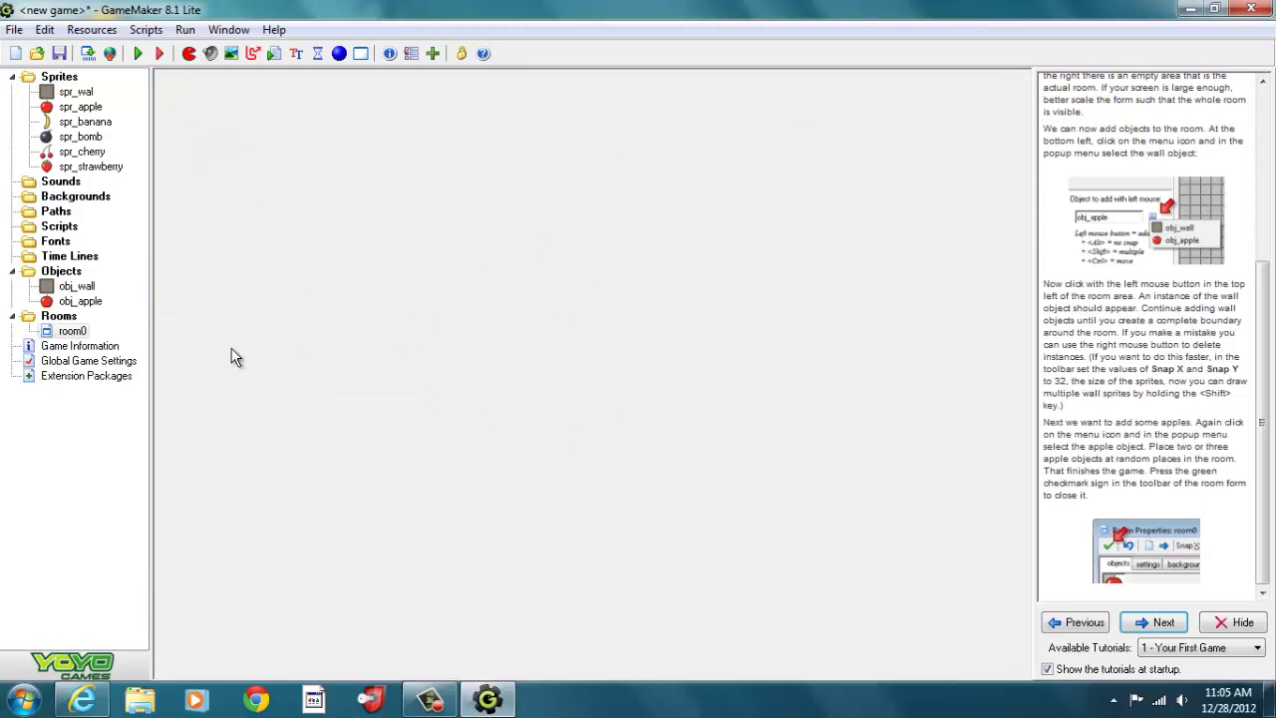
Step: Reopen room0 to check its layout, accept it again and run the game
{"action": "left_click", "coordinate": [62, 332]}
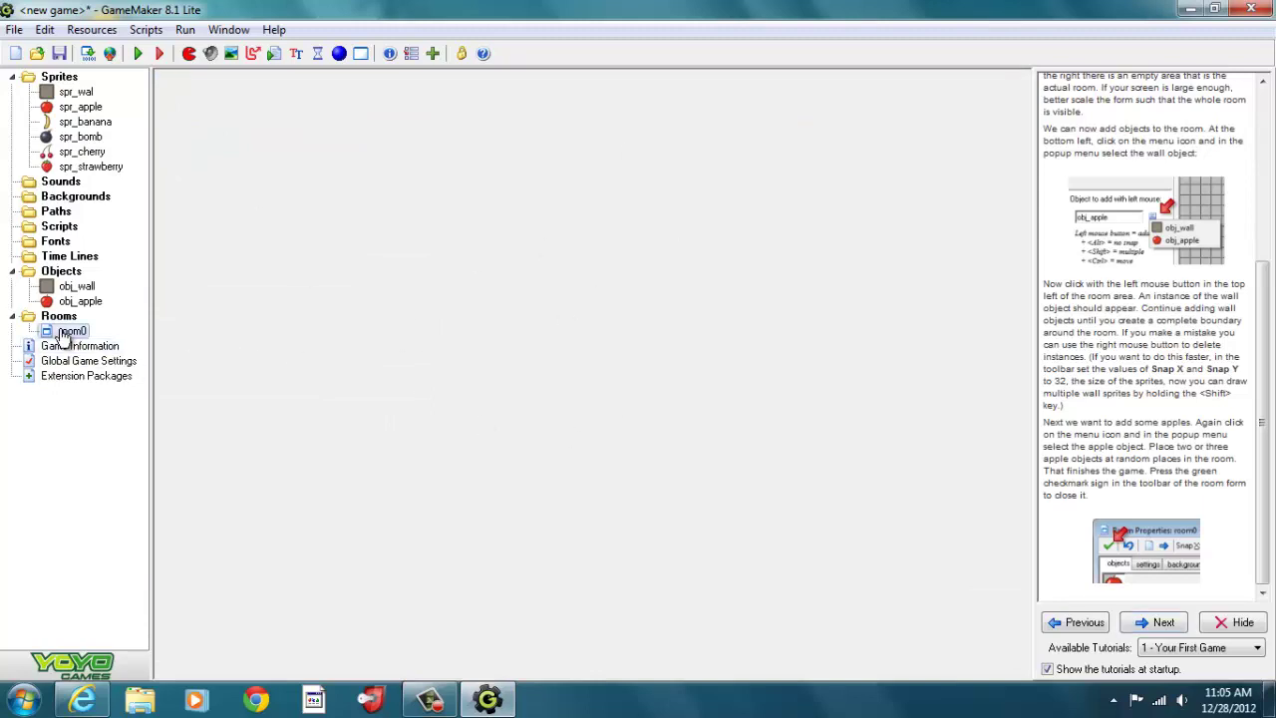
{"action": "double_click", "coordinate": [62, 332]}
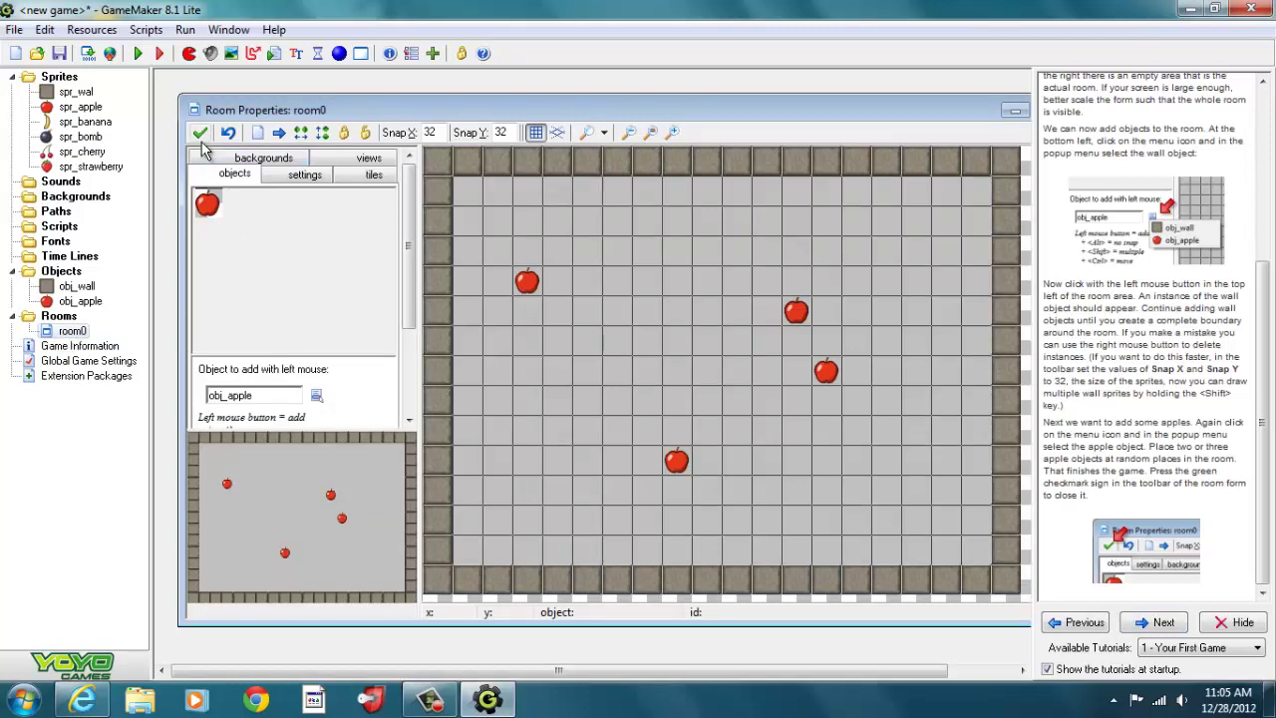
{"action": "left_click", "coordinate": [200, 134]}
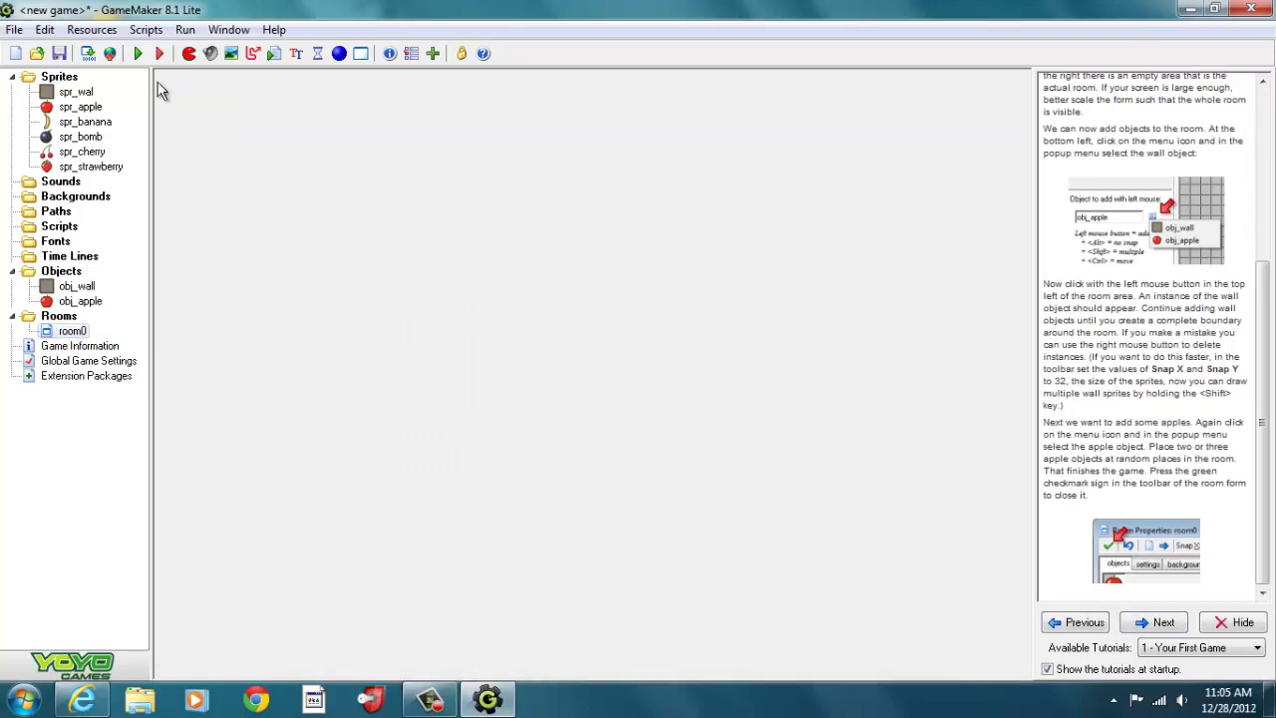
{"action": "left_click", "coordinate": [139, 52]}
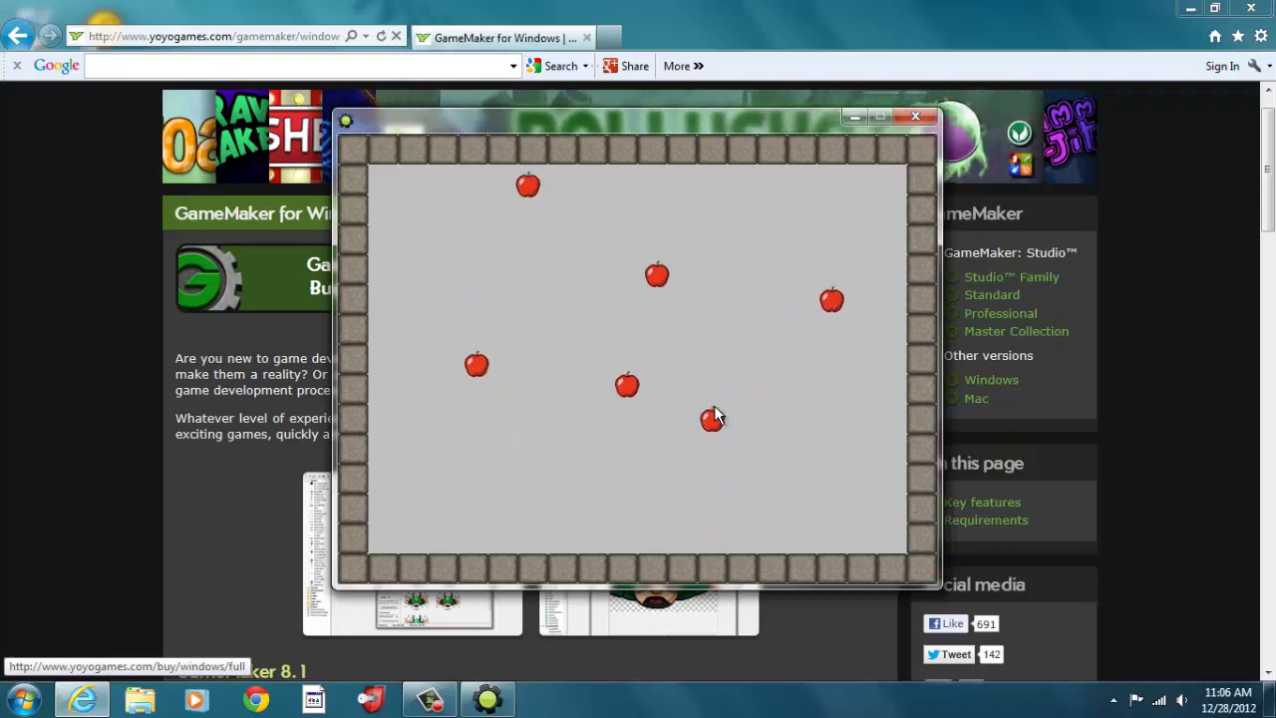
Step: Test the running game by catching several moving apples to score points, and end the game
{"action": "left_click", "coordinate": [714, 412]}
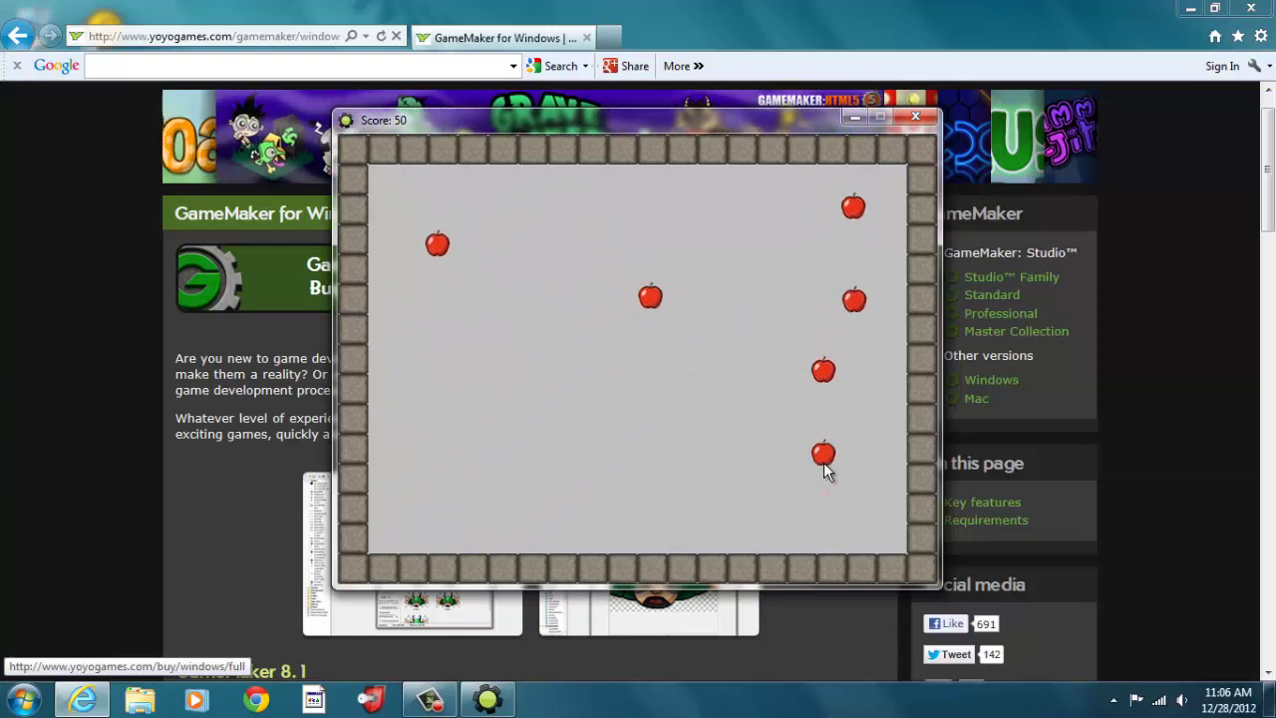
{"action": "left_click", "coordinate": [823, 466]}
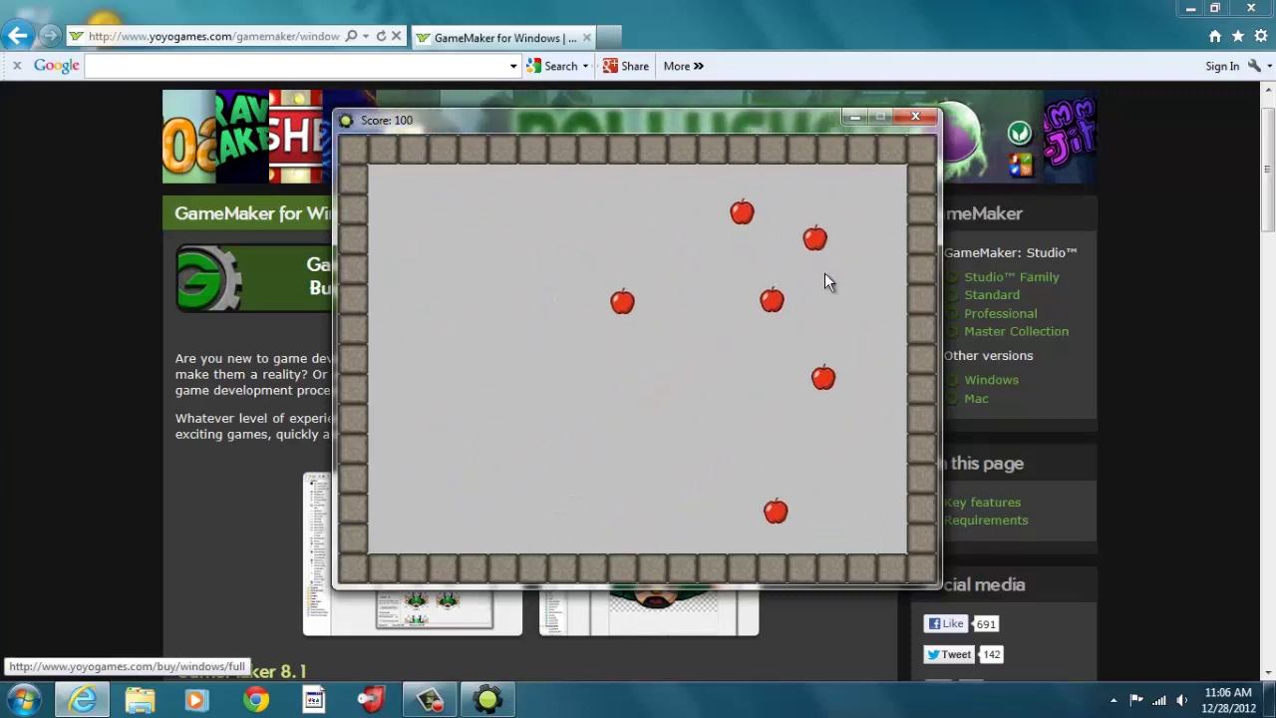
{"action": "left_click", "coordinate": [825, 282]}
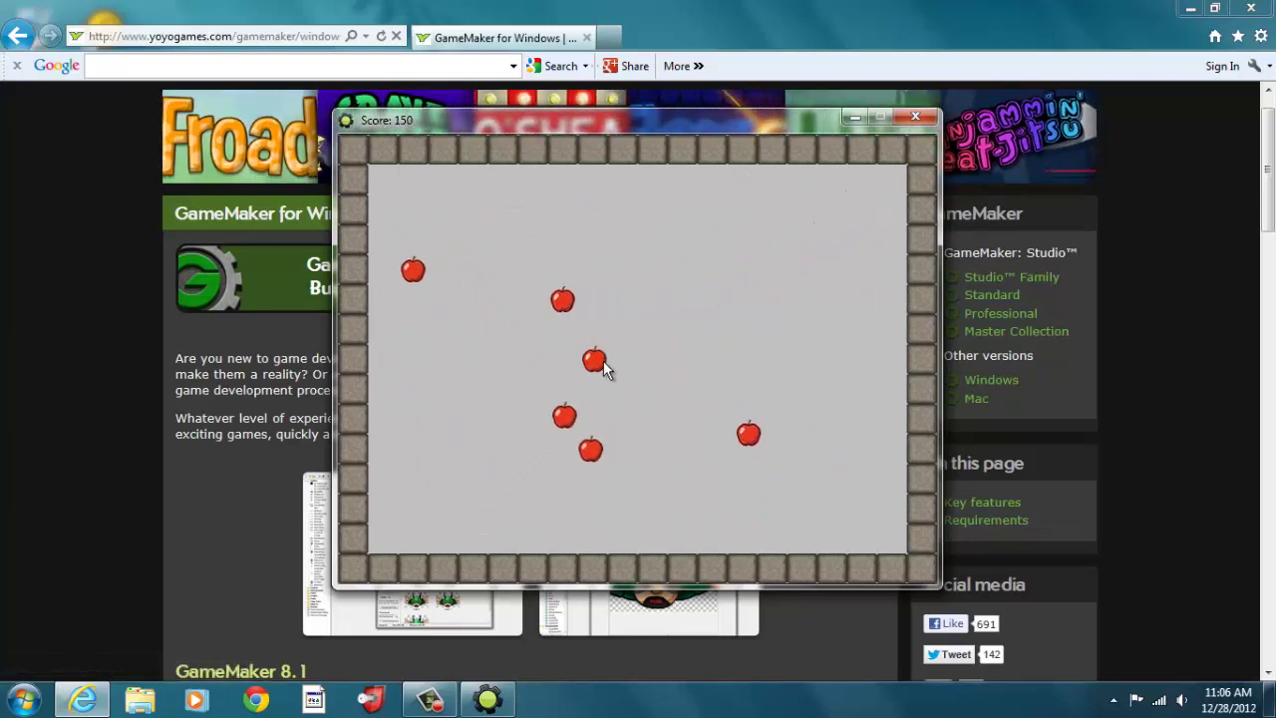
{"action": "left_click", "coordinate": [742, 356]}
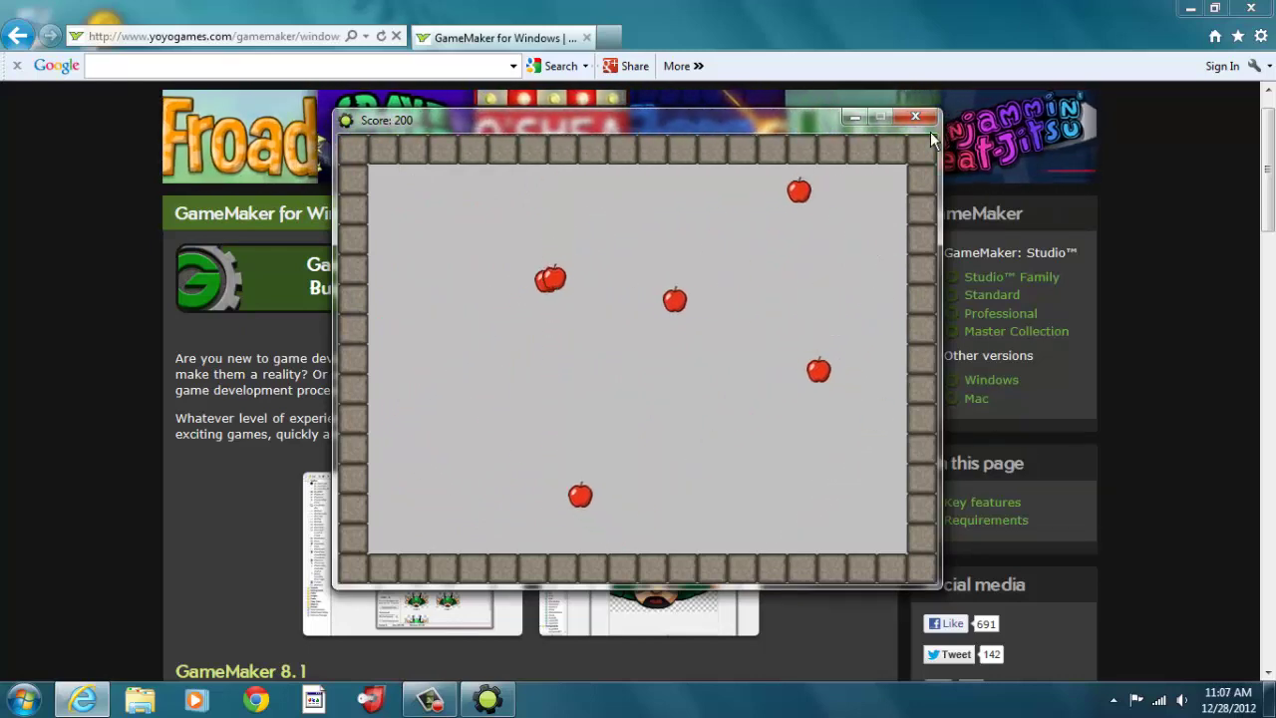
{"action": "key", "text": "Escape"}
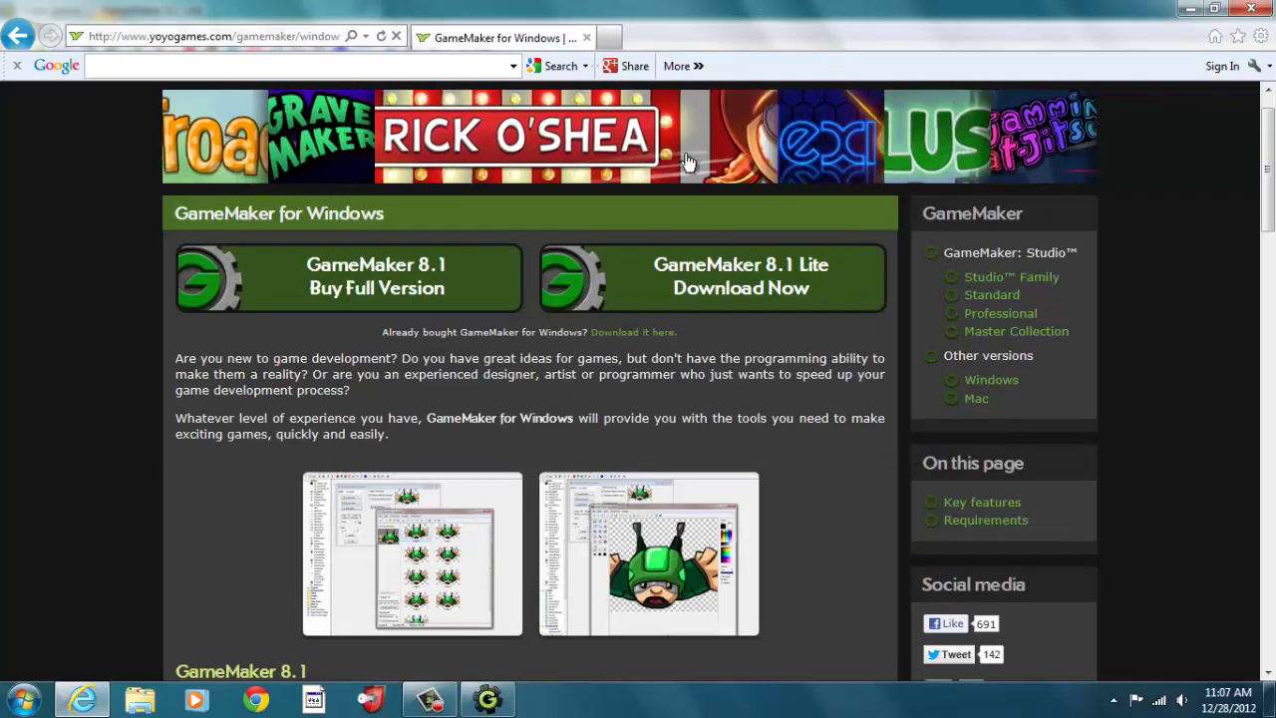
Step: Return to GameMaker, review the Creating a Room and Testing the Game pages, and advance the tutorial to Adding a Background
{"action": "left_click", "coordinate": [484, 699]}
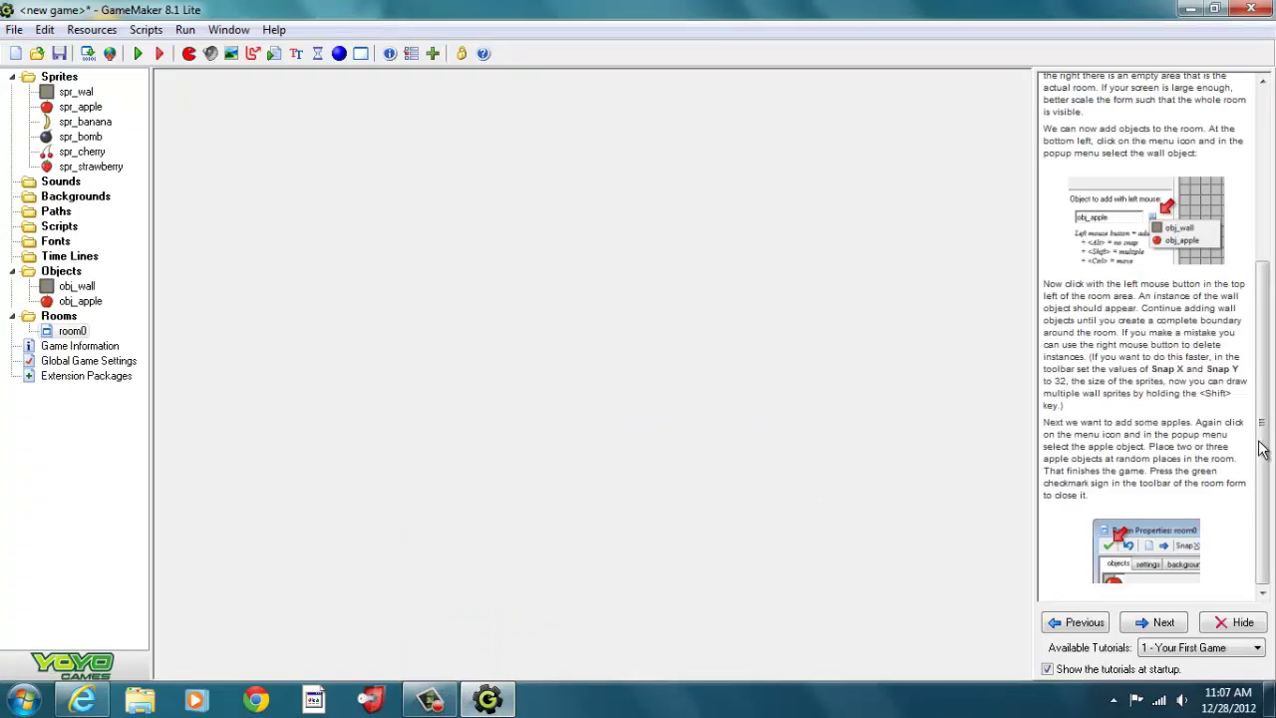
{"action": "scroll", "coordinate": [1206, 384], "scroll_direction": "up", "scroll_amount": 3}
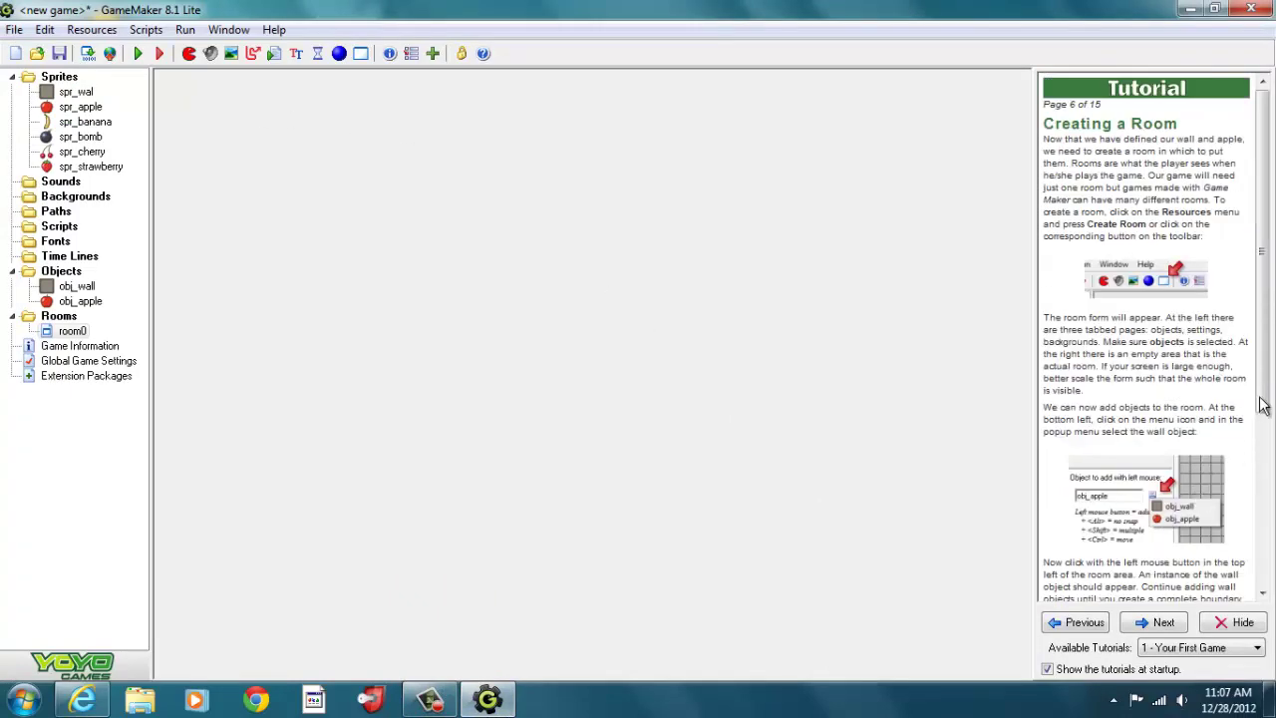
{"action": "left_click_drag", "start_coordinate": [1260, 403], "coordinate": [1264, 623]}
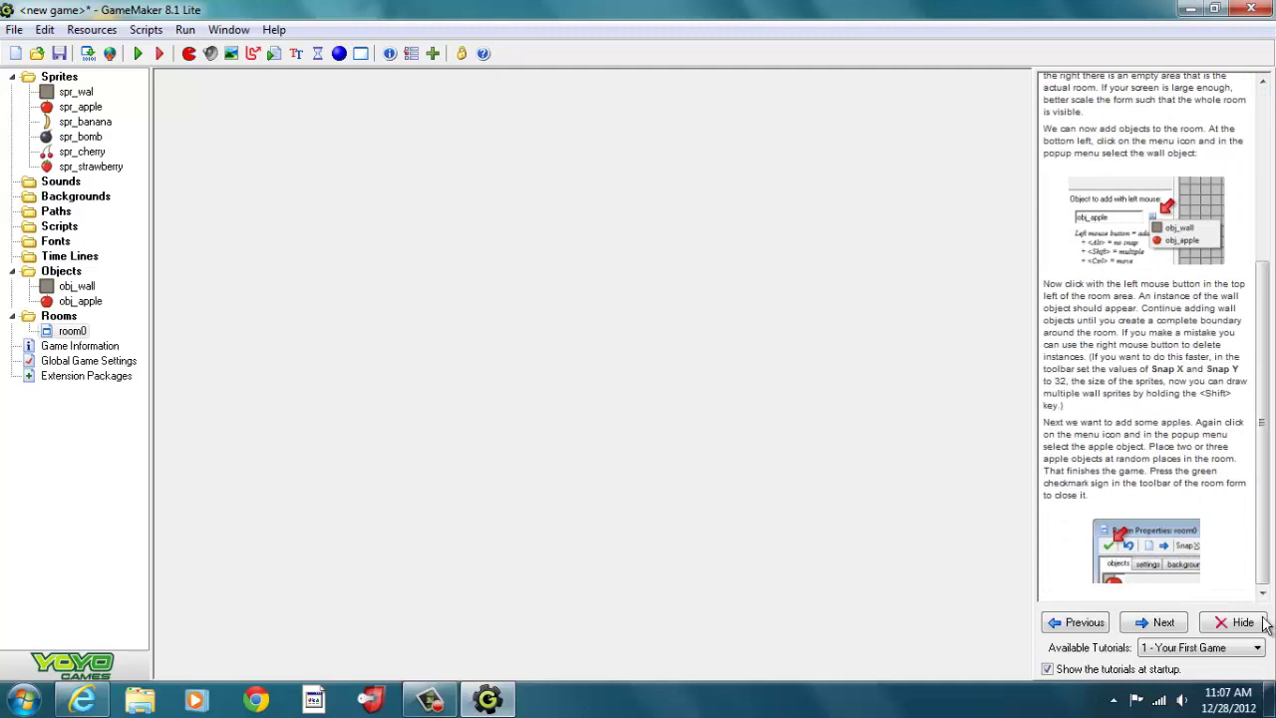
{"action": "left_click", "coordinate": [1162, 622]}
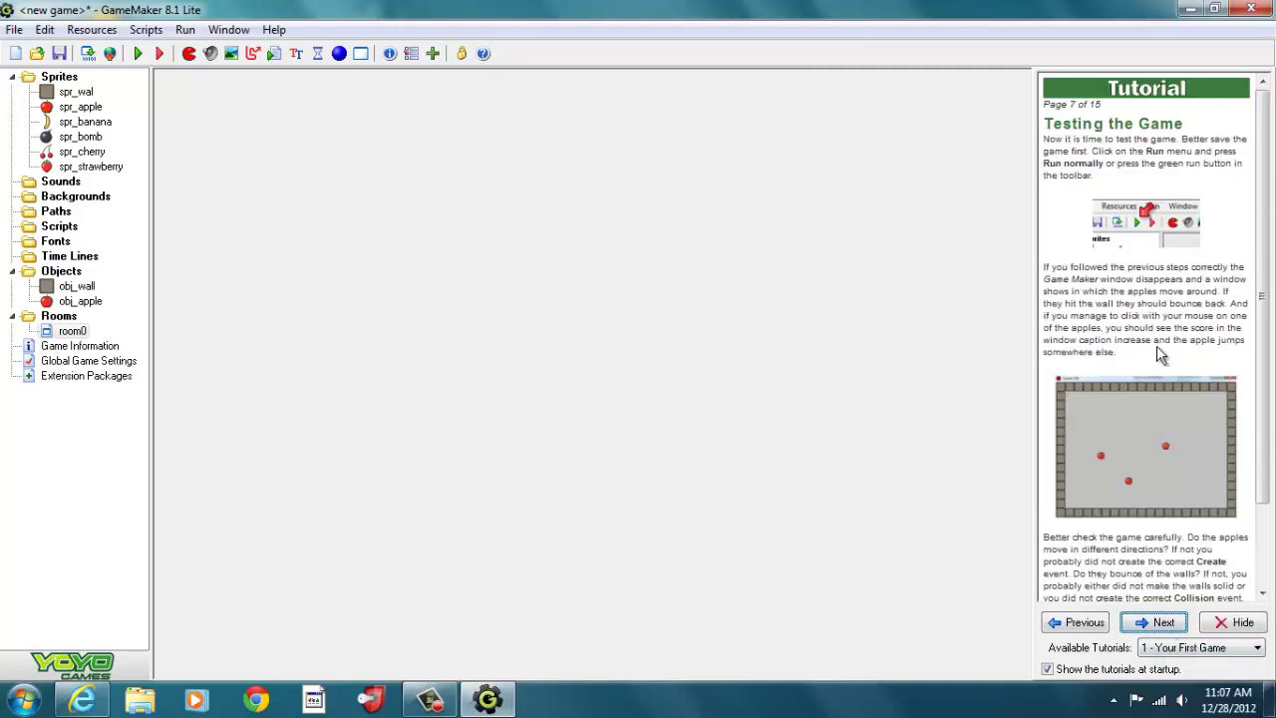
{"action": "scroll", "coordinate": [1261, 190], "scroll_direction": "down", "scroll_amount": 3}
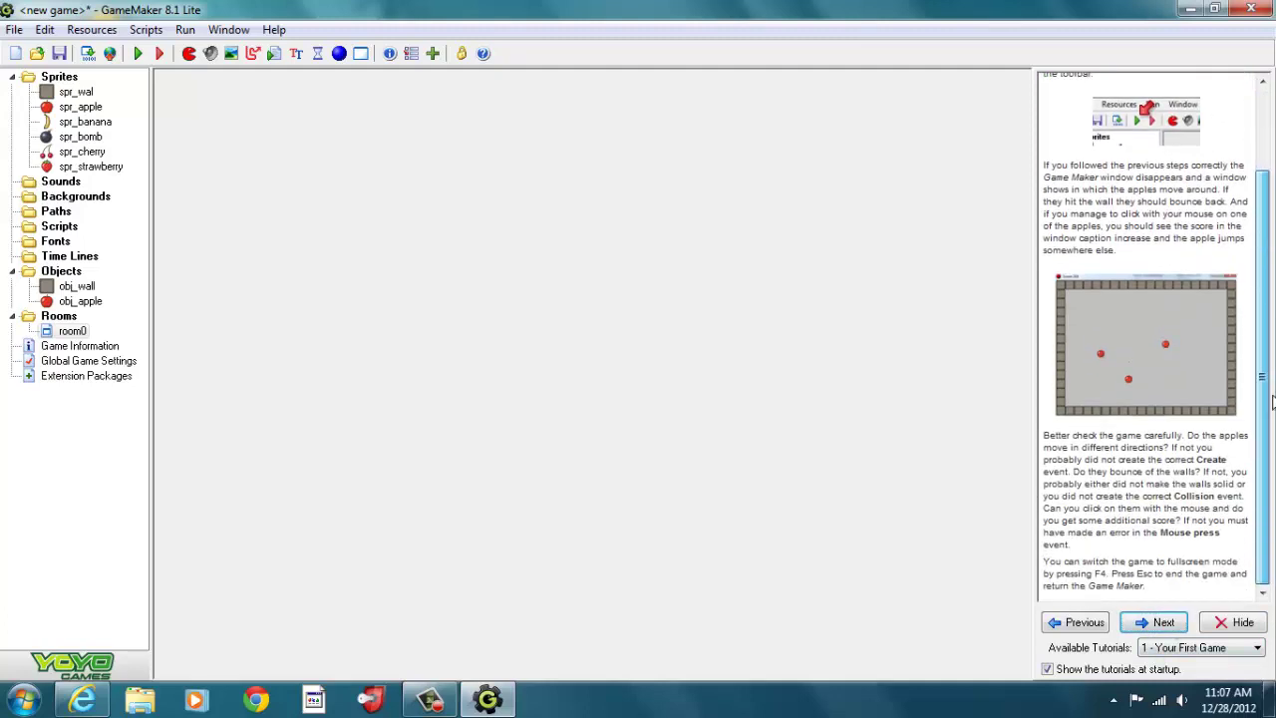
{"action": "left_click", "coordinate": [1164, 622]}
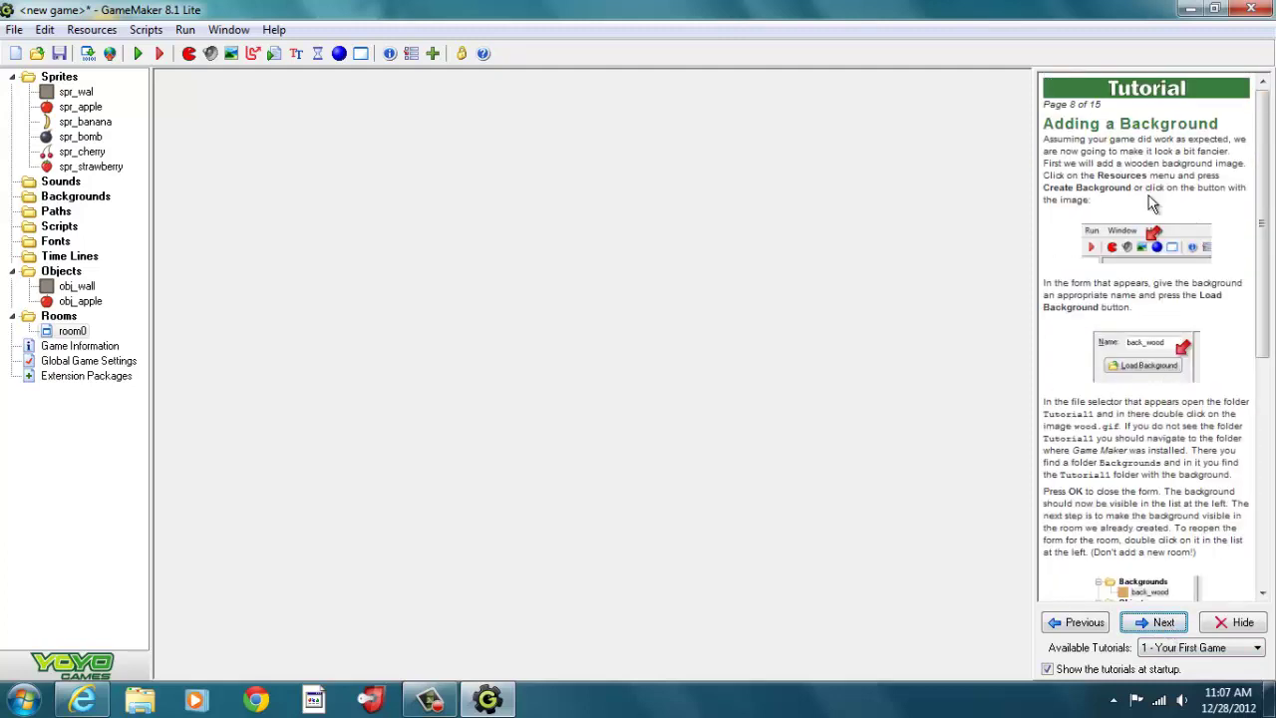
Step: Create a background resource from the wood image in the Backgrounds Tutorial1 folder and accept it
{"action": "left_click", "coordinate": [235, 58]}
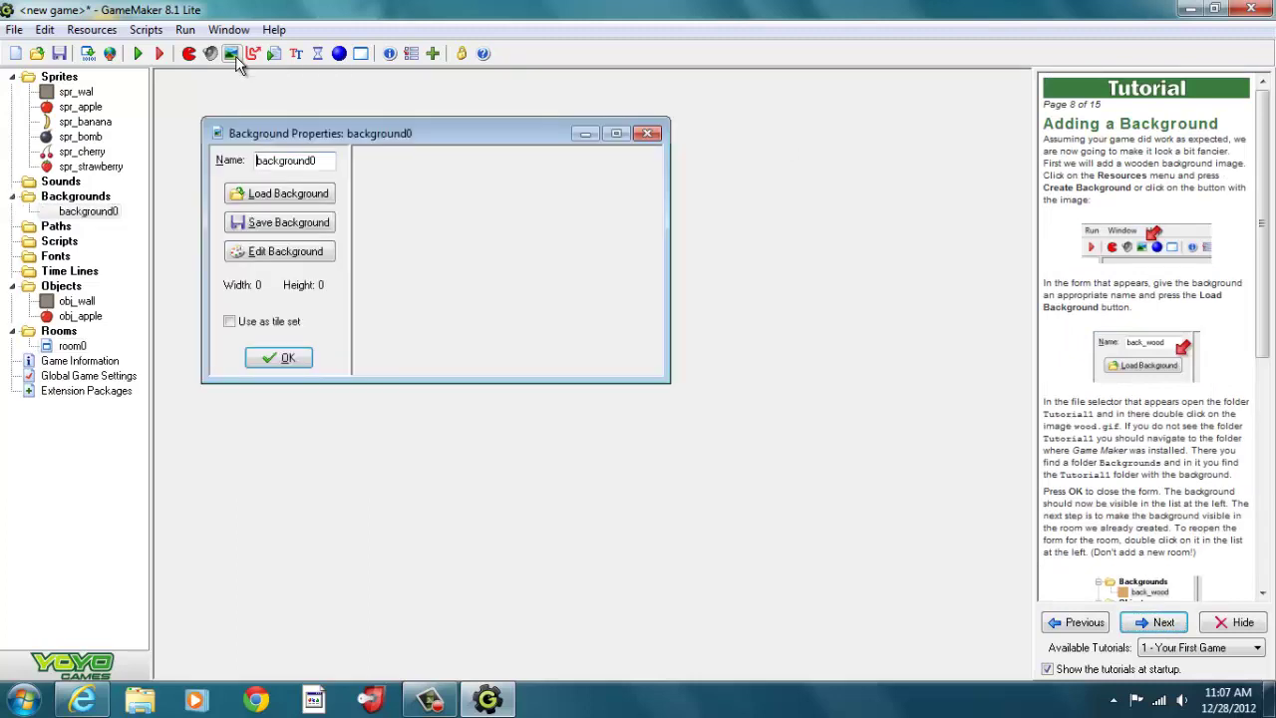
{"action": "left_click", "coordinate": [295, 196]}
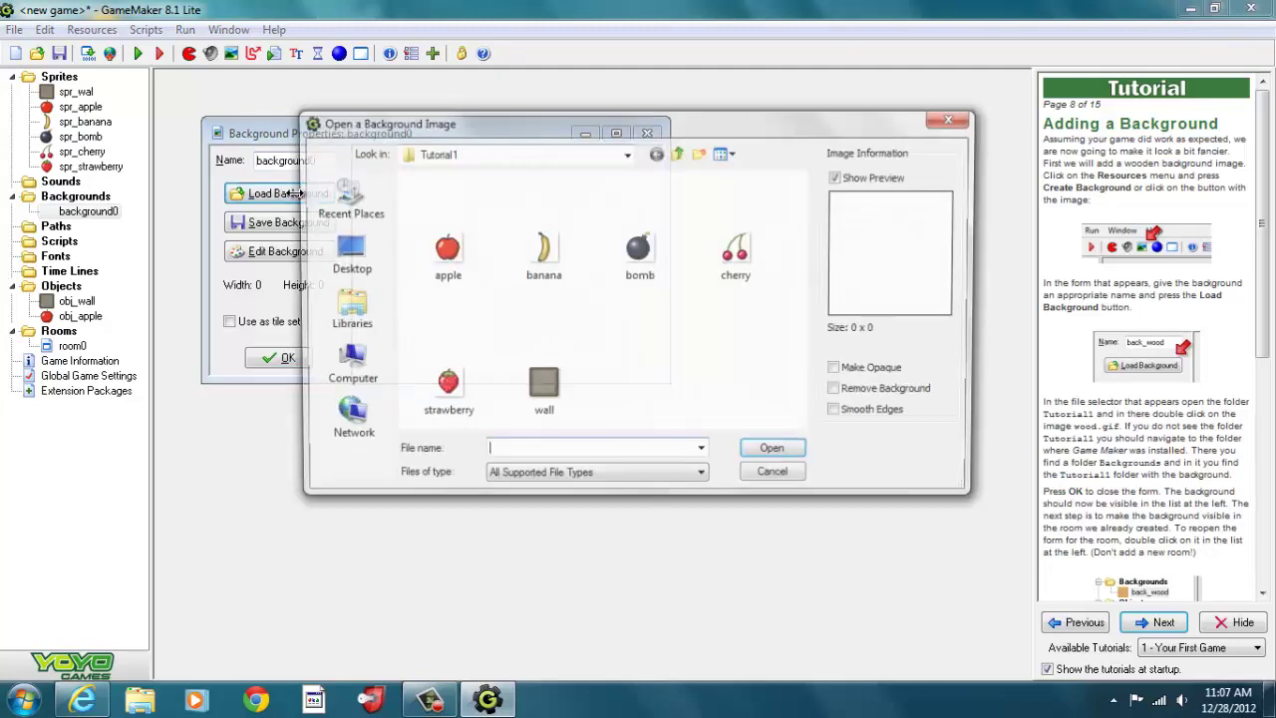
{"action": "left_click", "coordinate": [626, 153]}
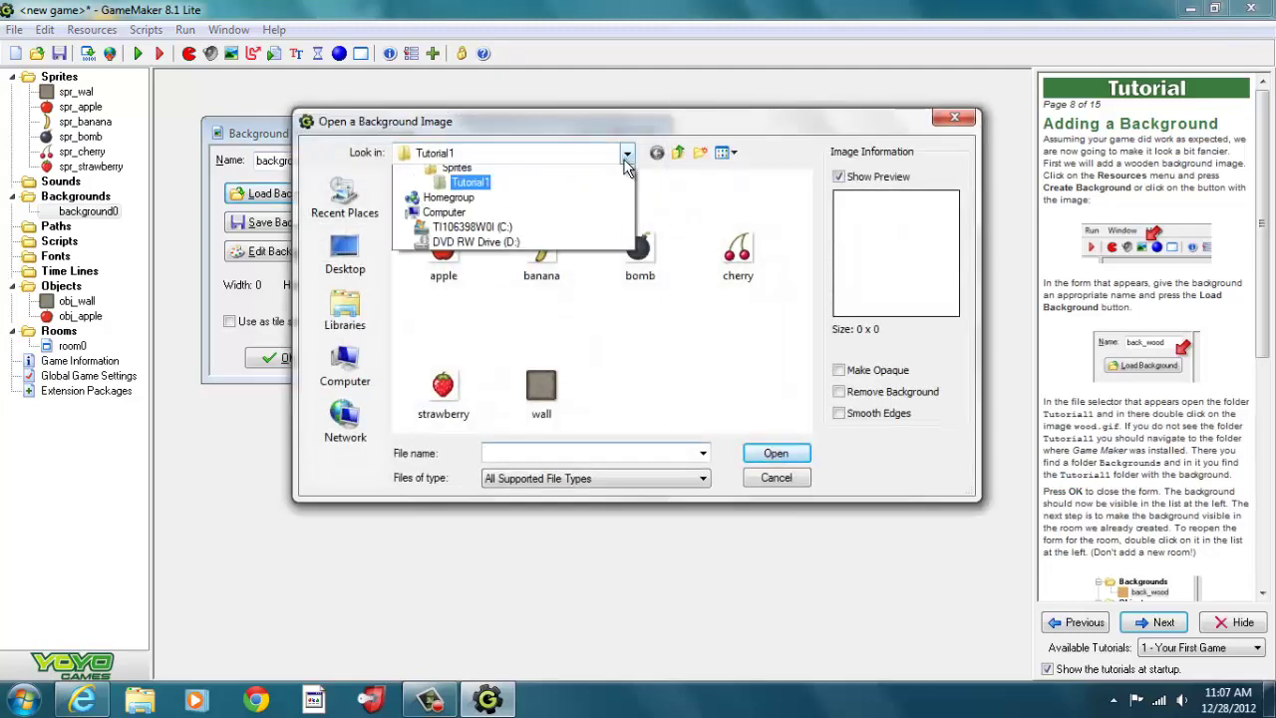
{"action": "left_click", "coordinate": [606, 251]}
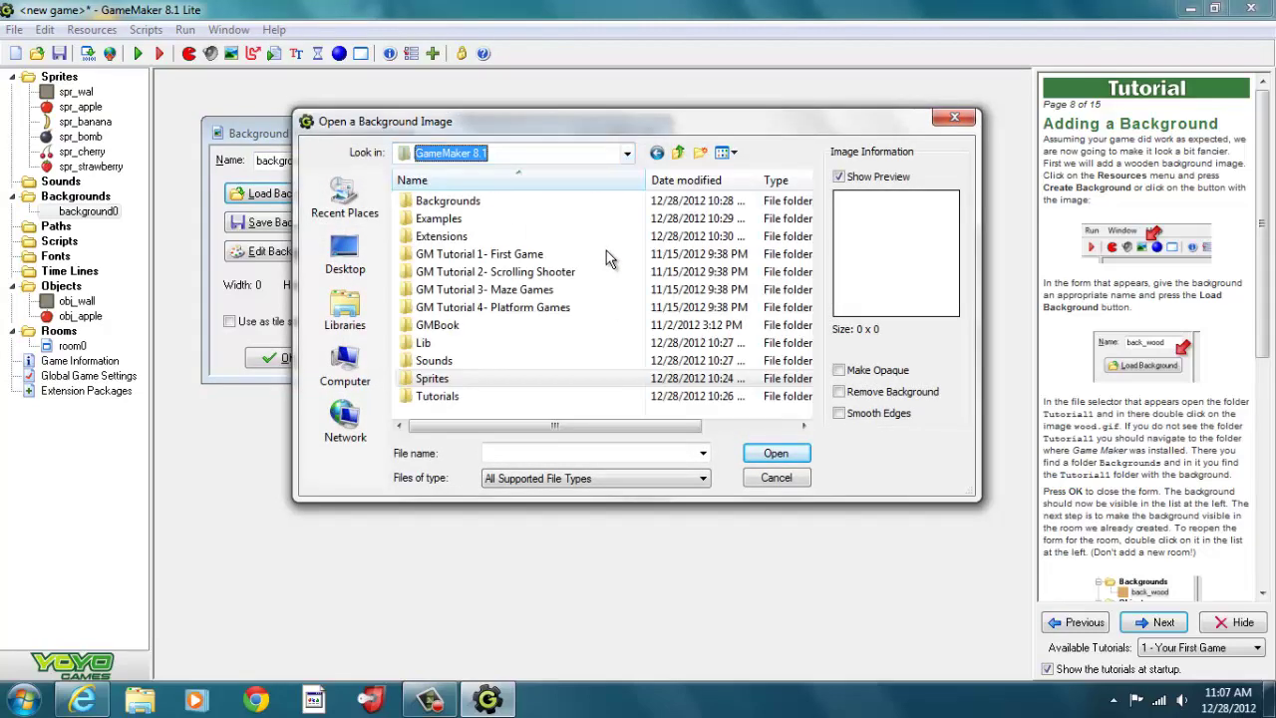
{"action": "double_click", "coordinate": [491, 200]}
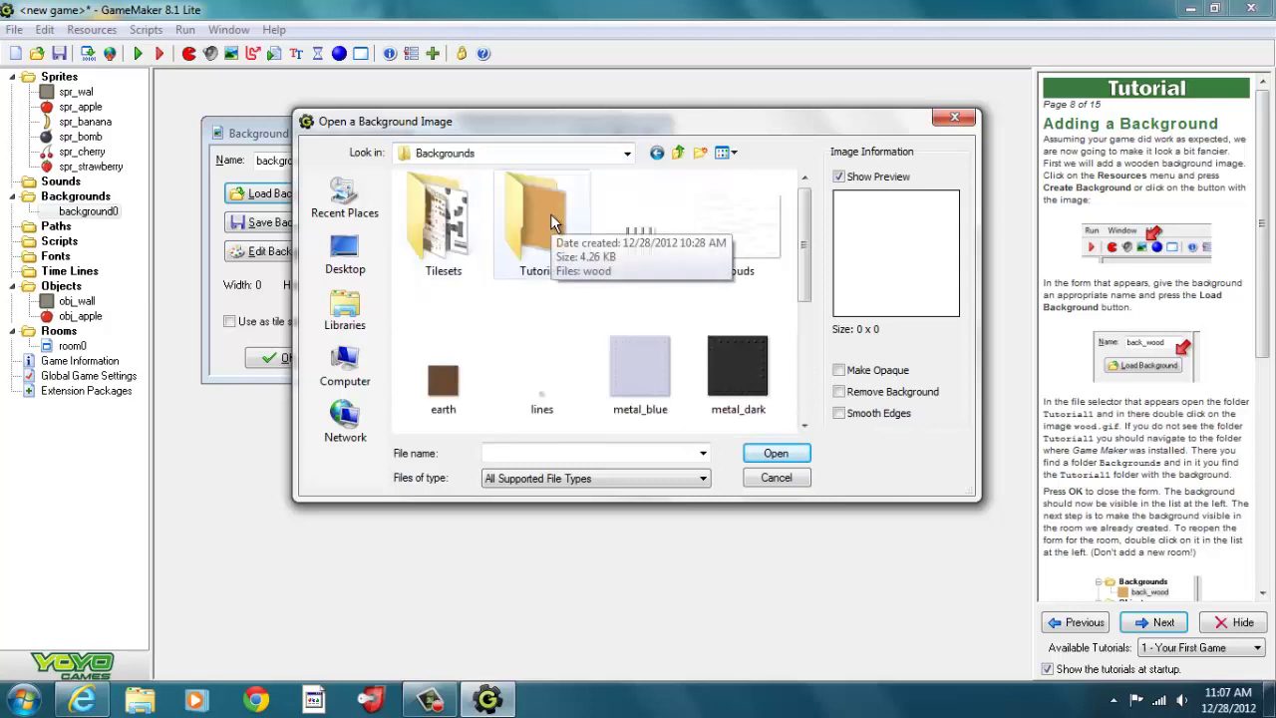
{"action": "double_click", "coordinate": [551, 222]}
{"action": "left_click", "coordinate": [462, 236]}
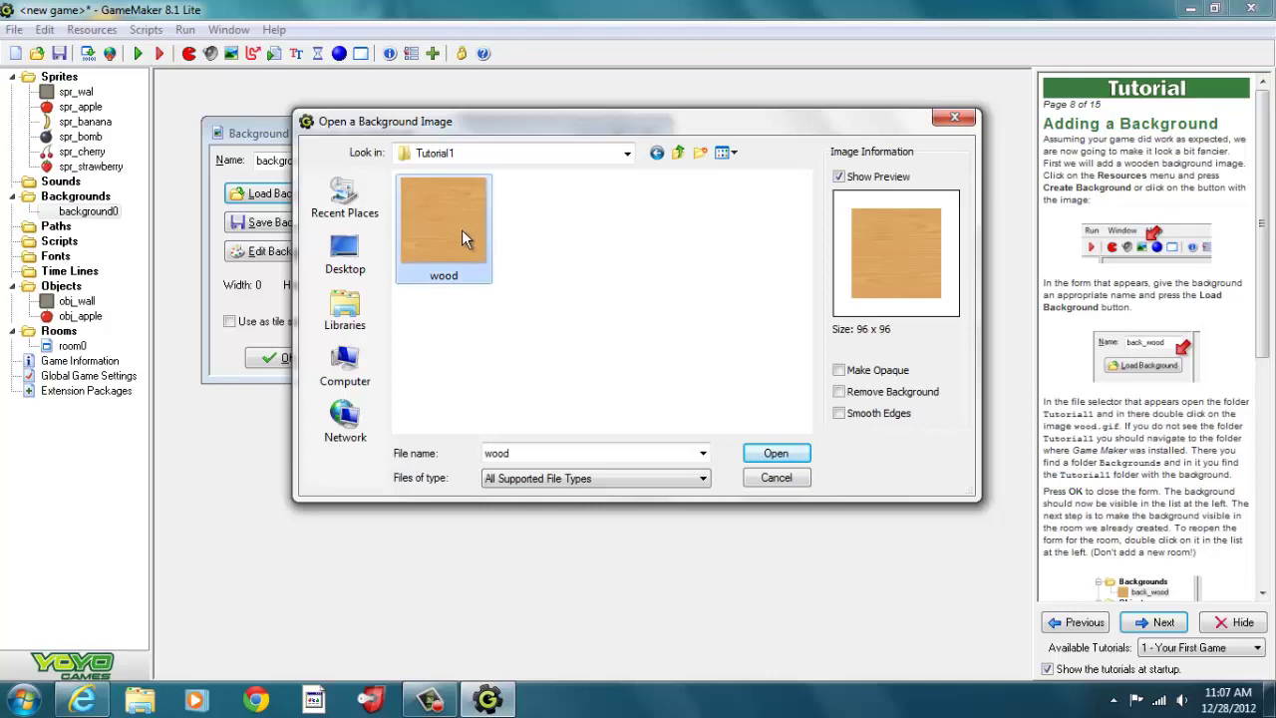
{"action": "left_click", "coordinate": [777, 454]}
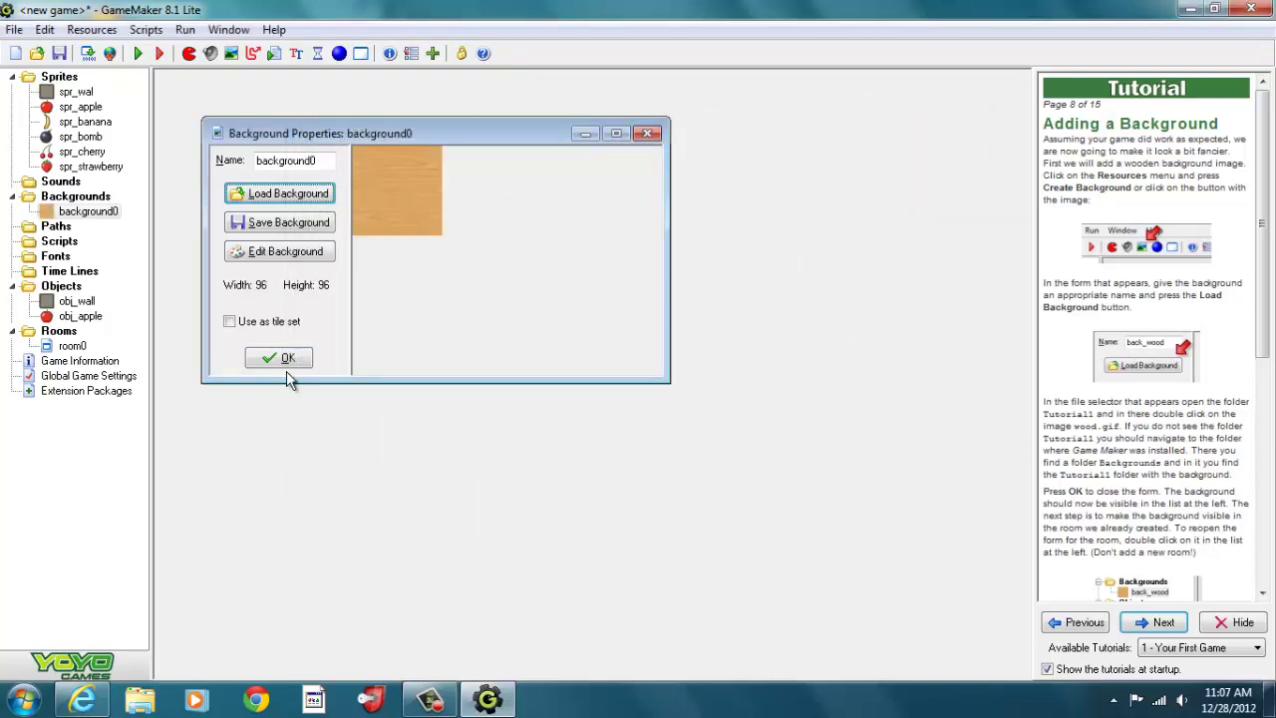
{"action": "left_click", "coordinate": [284, 360]}
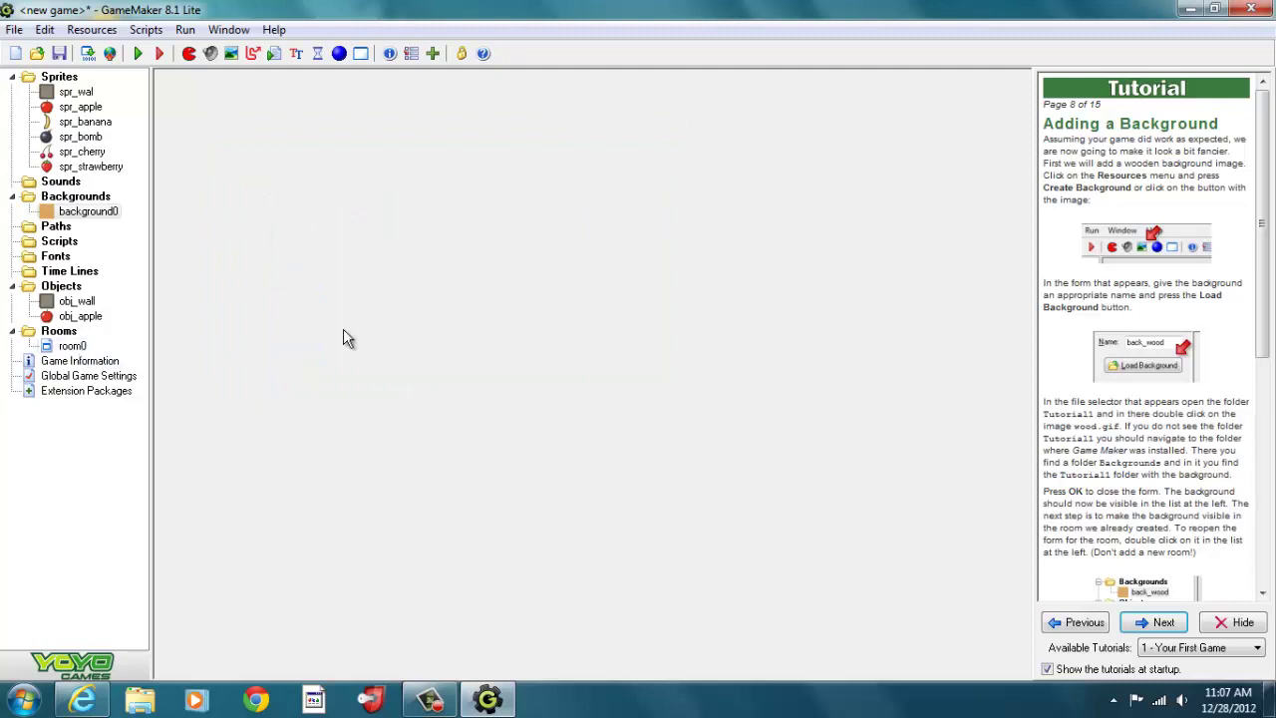
Step: Open room0 and assign the wooden background0 image to its Background 0 slot
{"action": "left_click_drag", "start_coordinate": [1262, 249], "coordinate": [1274, 453]}
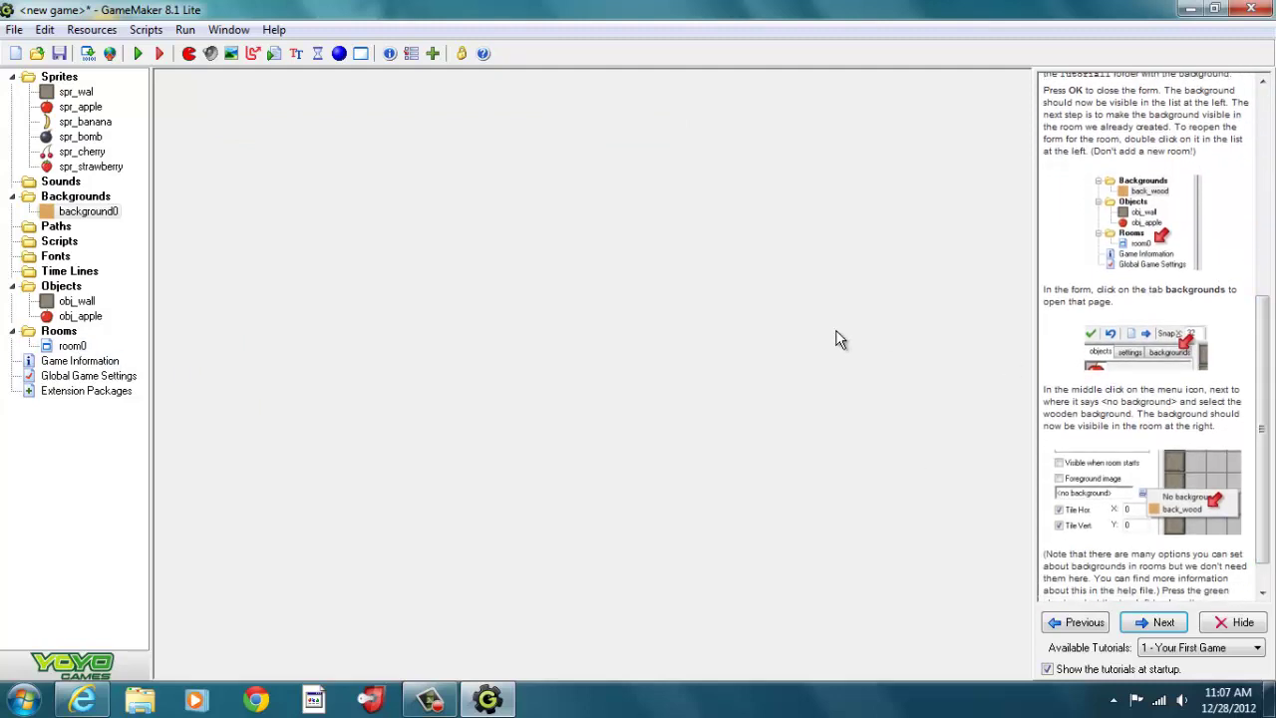
{"action": "double_click", "coordinate": [73, 347]}
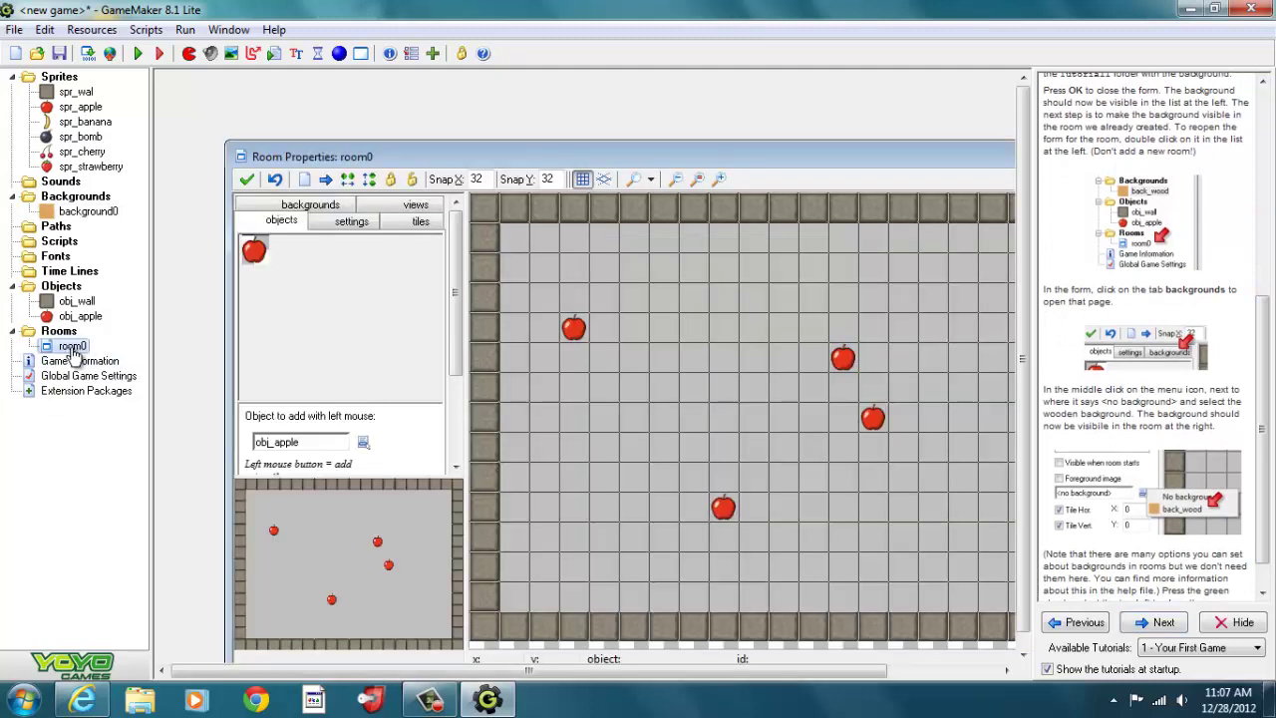
{"action": "left_click", "coordinate": [336, 205]}
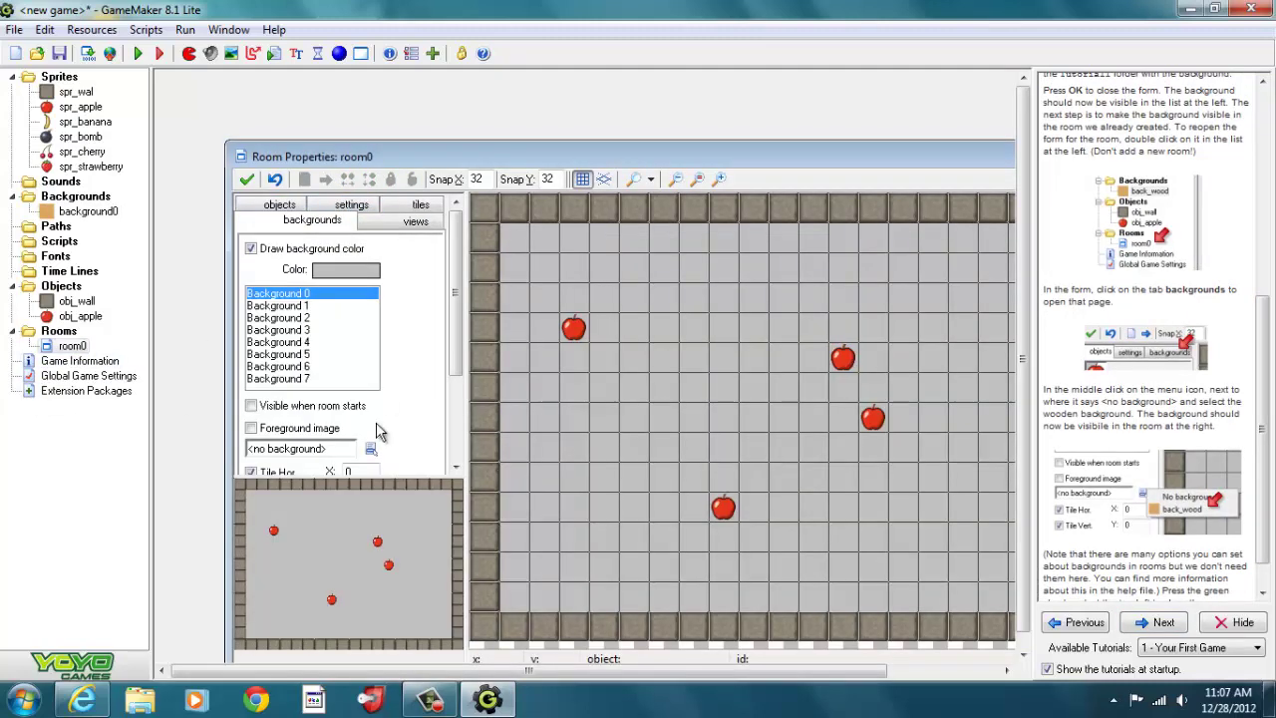
{"action": "left_click", "coordinate": [370, 450]}
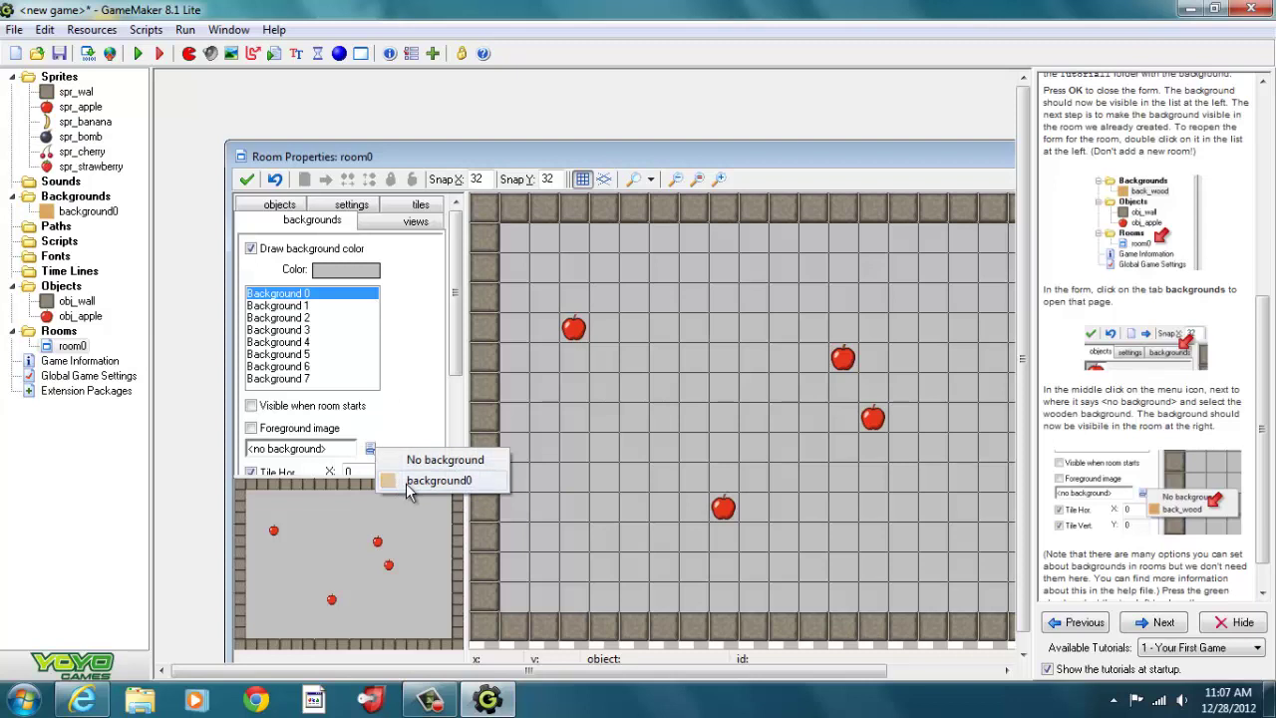
{"action": "left_click", "coordinate": [407, 482]}
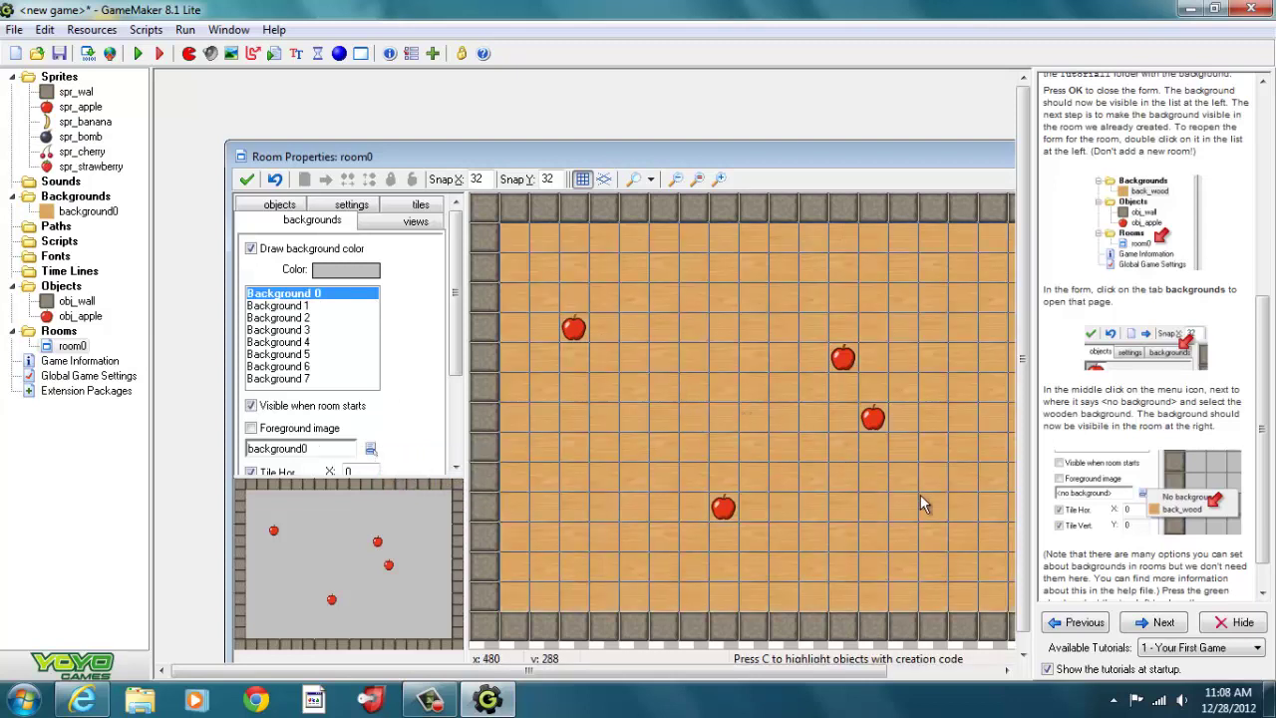
Step: Check room0's tiles page, advance the tutorial to Adding a Sound, and accept the room changes
{"action": "scroll", "coordinate": [1266, 538], "scroll_direction": "down", "scroll_amount": 2}
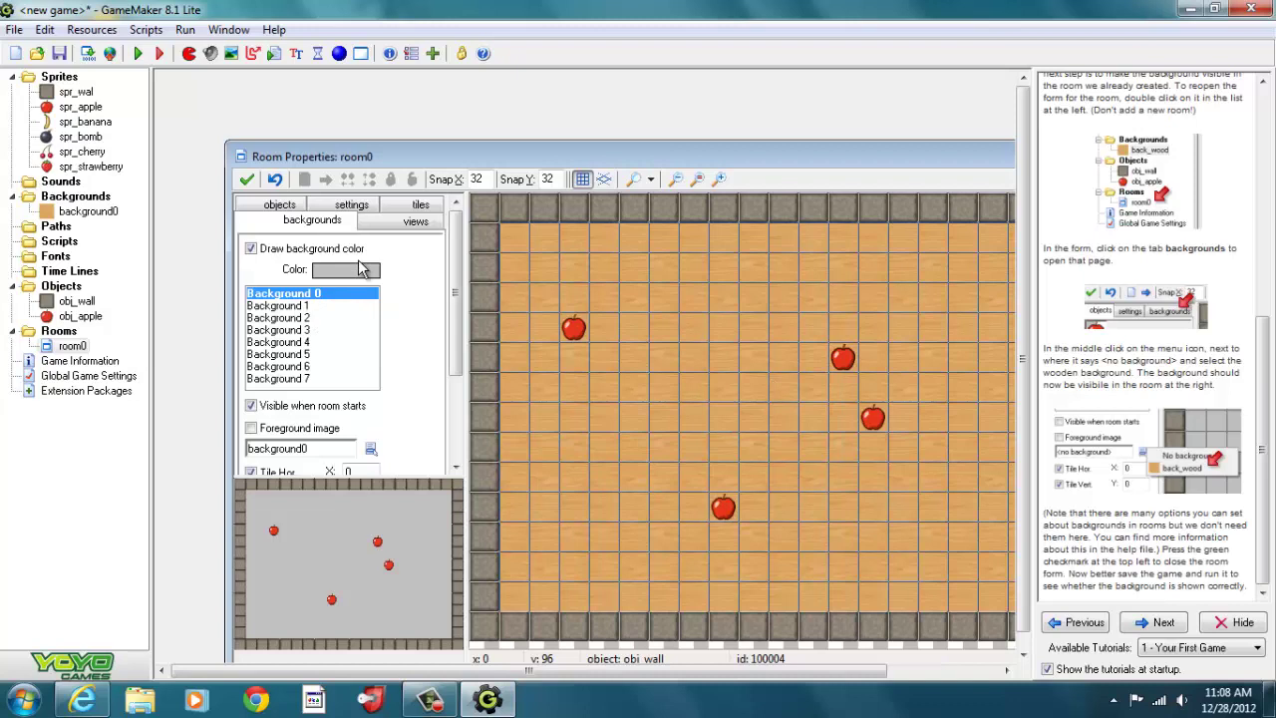
{"action": "left_click", "coordinate": [420, 206]}
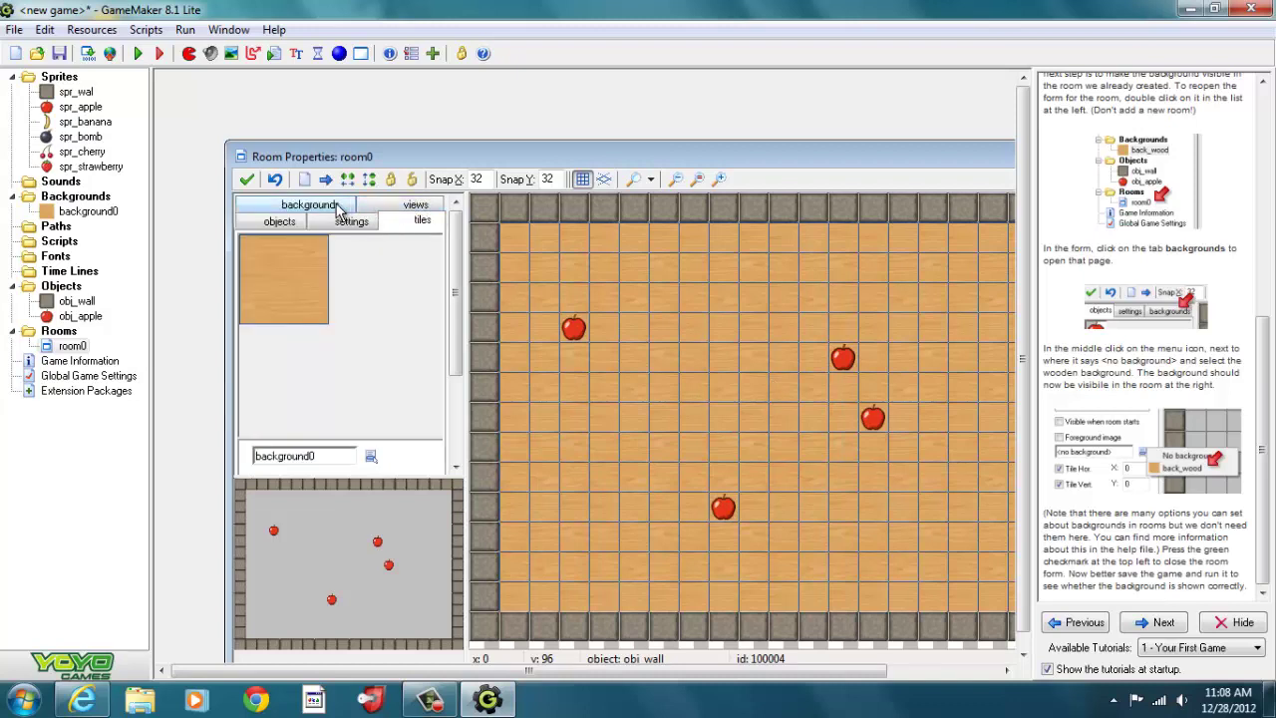
{"action": "left_click", "coordinate": [1163, 623]}
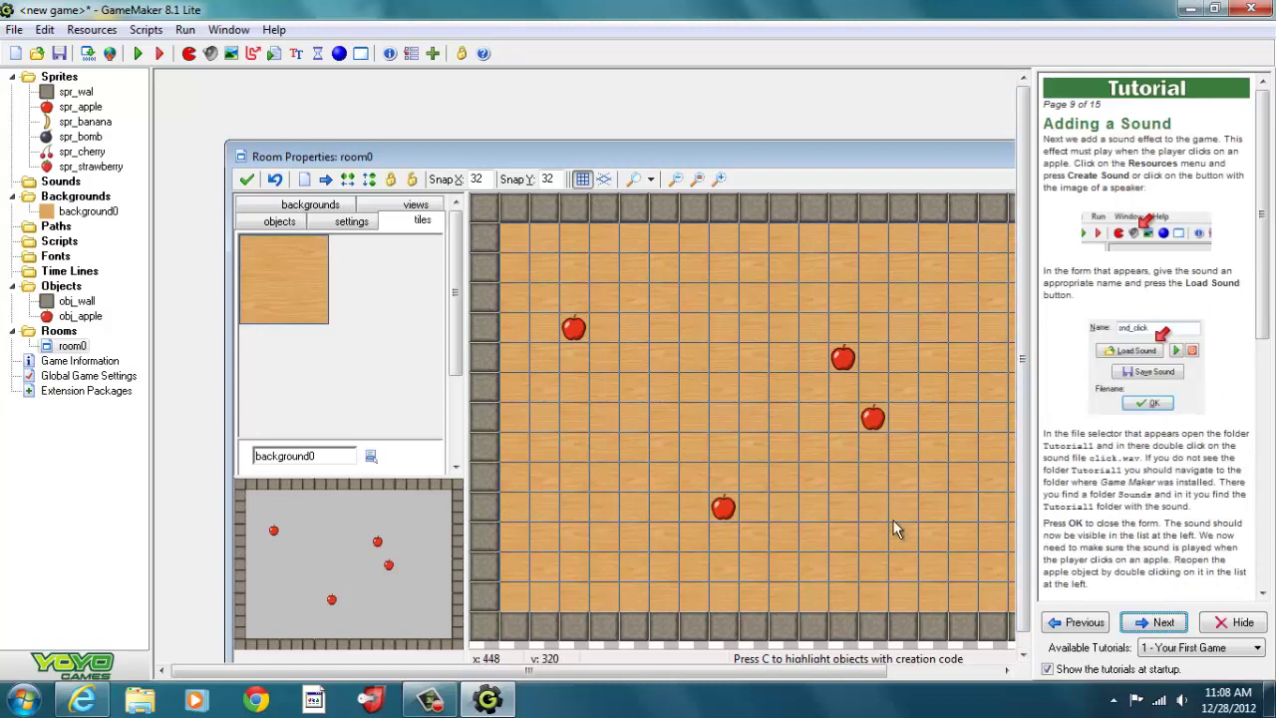
{"action": "left_click", "coordinate": [248, 181]}
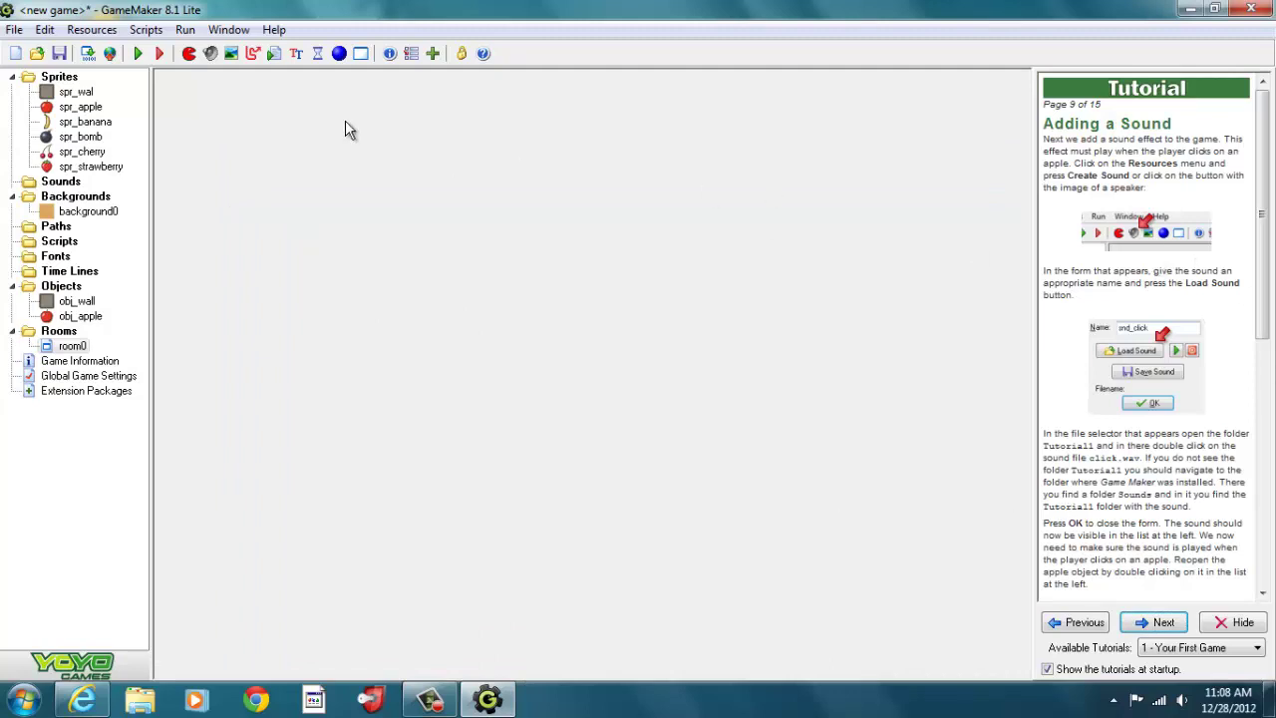
Step: Create a sound resource from the click file in the Sounds Tutorial1 folder and accept it
{"action": "left_click", "coordinate": [211, 56]}
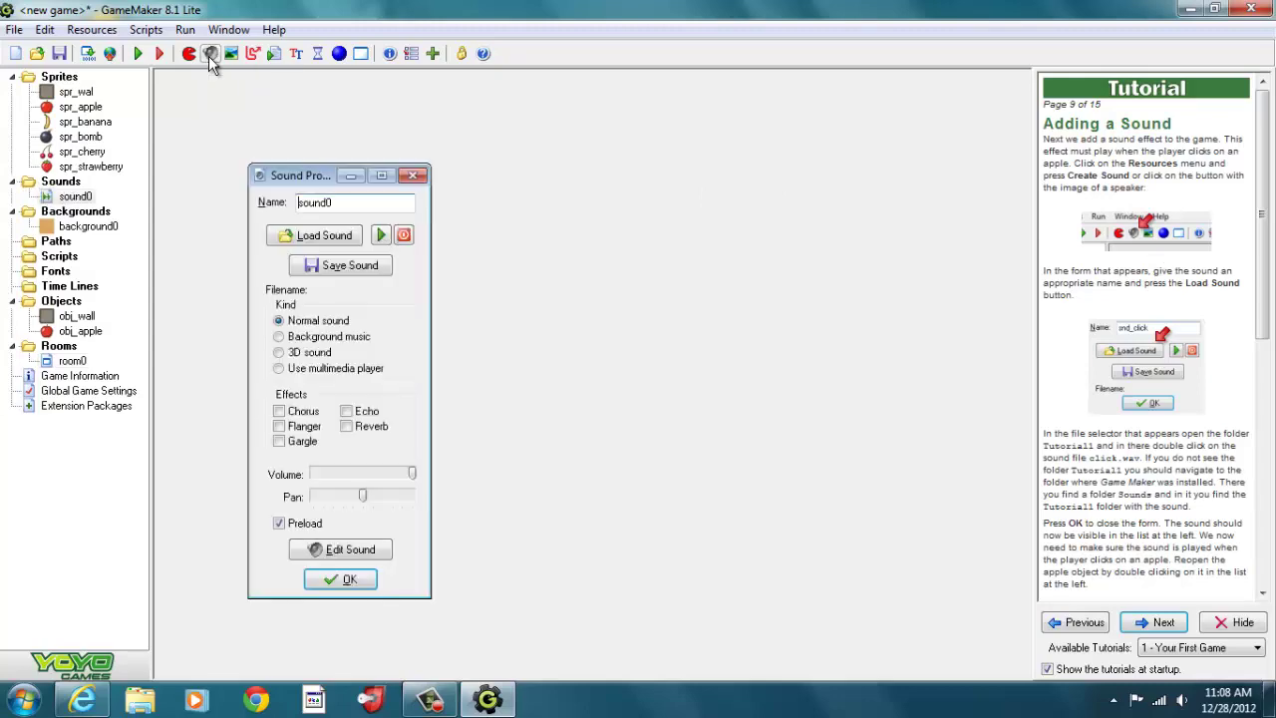
{"action": "left_click", "coordinate": [341, 245]}
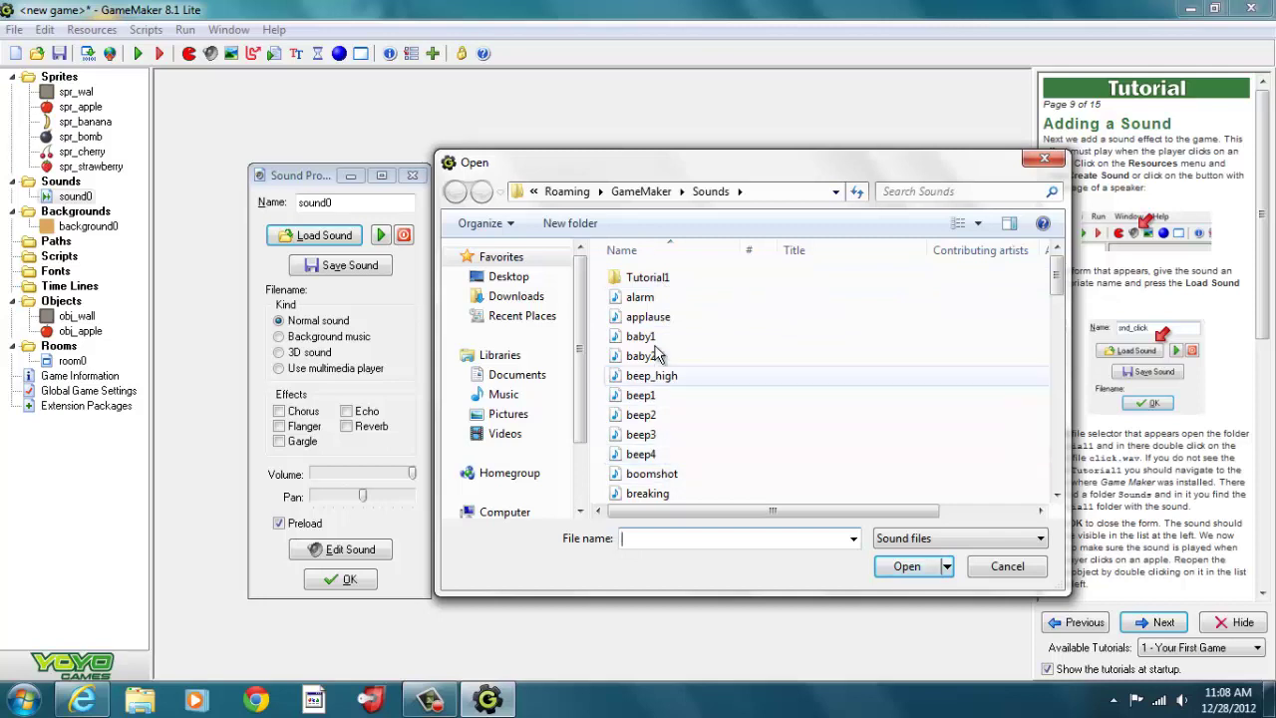
{"action": "double_click", "coordinate": [656, 286]}
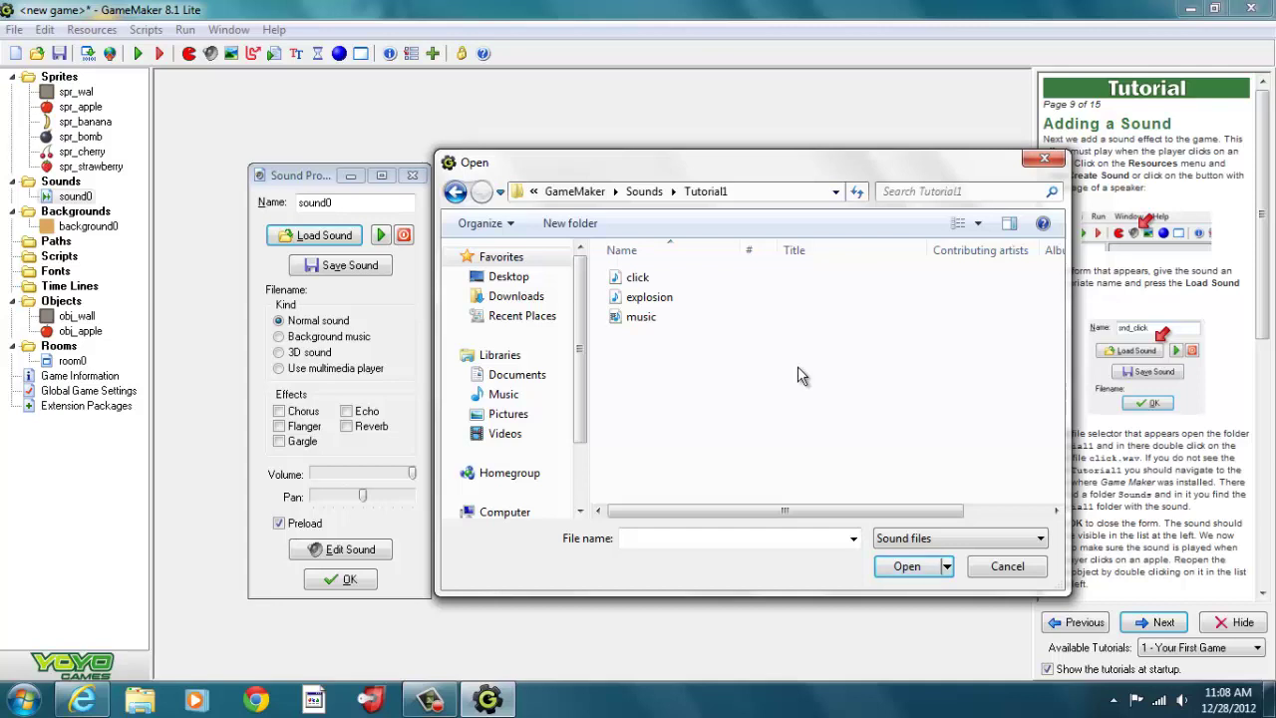
{"action": "left_click", "coordinate": [638, 278]}
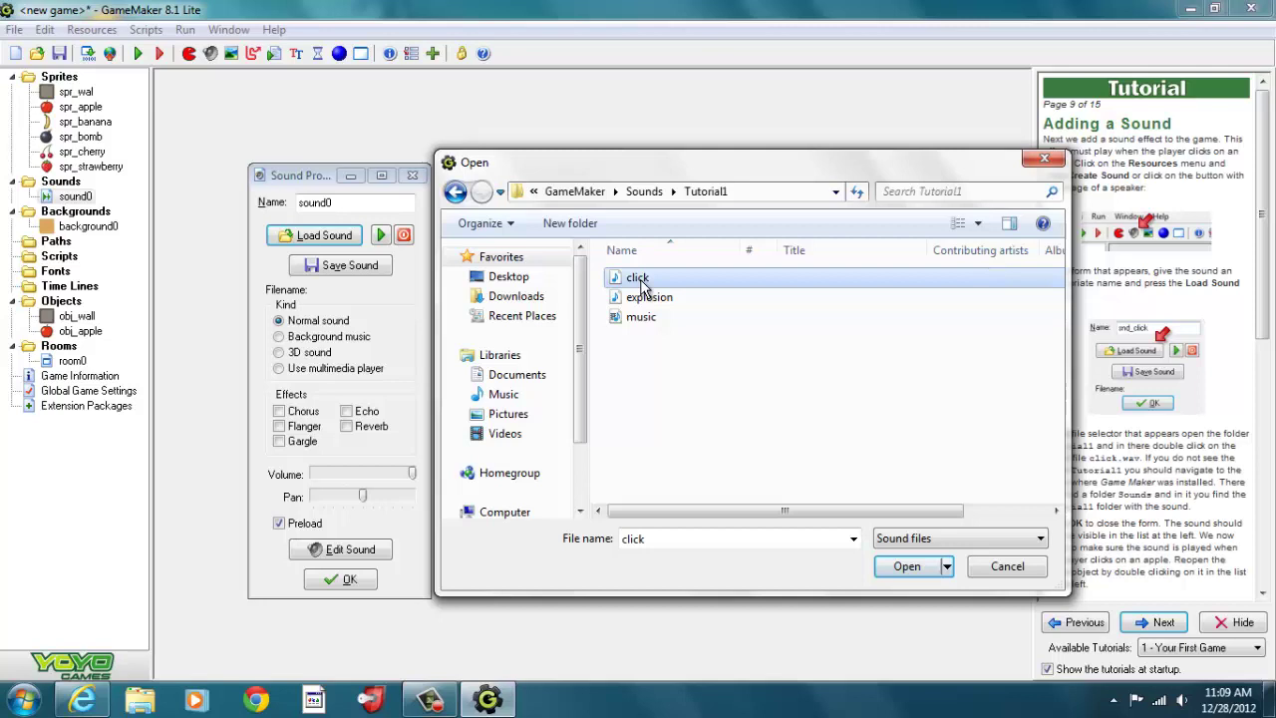
{"action": "left_click", "coordinate": [909, 567]}
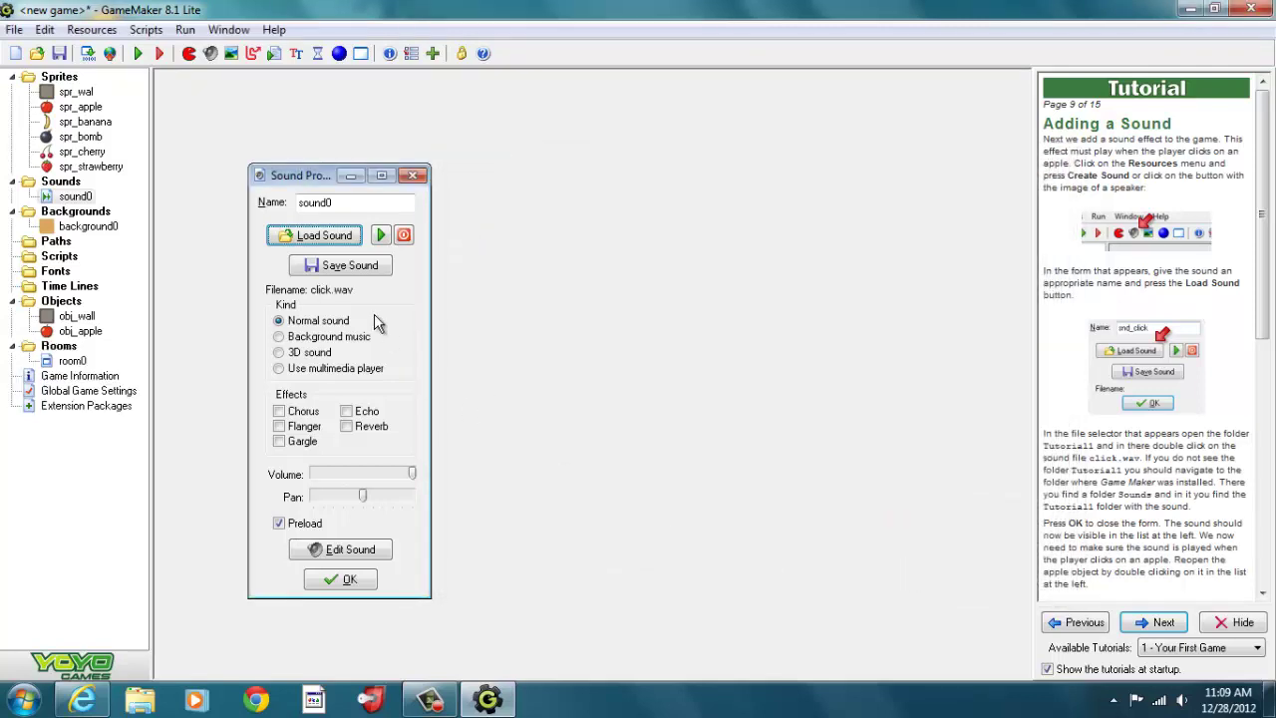
{"action": "left_click", "coordinate": [344, 580]}
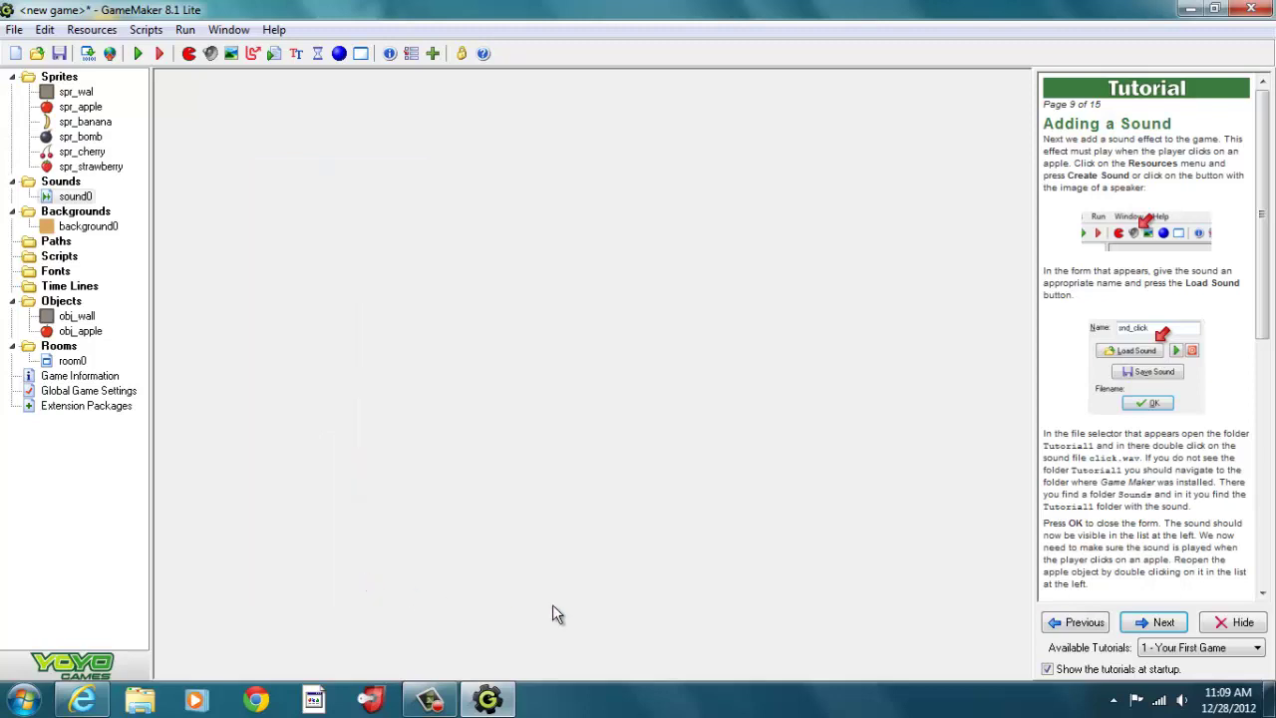
Step: Rename the sound0 resource as snd_click
{"action": "left_click", "coordinate": [429, 699]}
{"action": "right_click", "coordinate": [87, 206]}
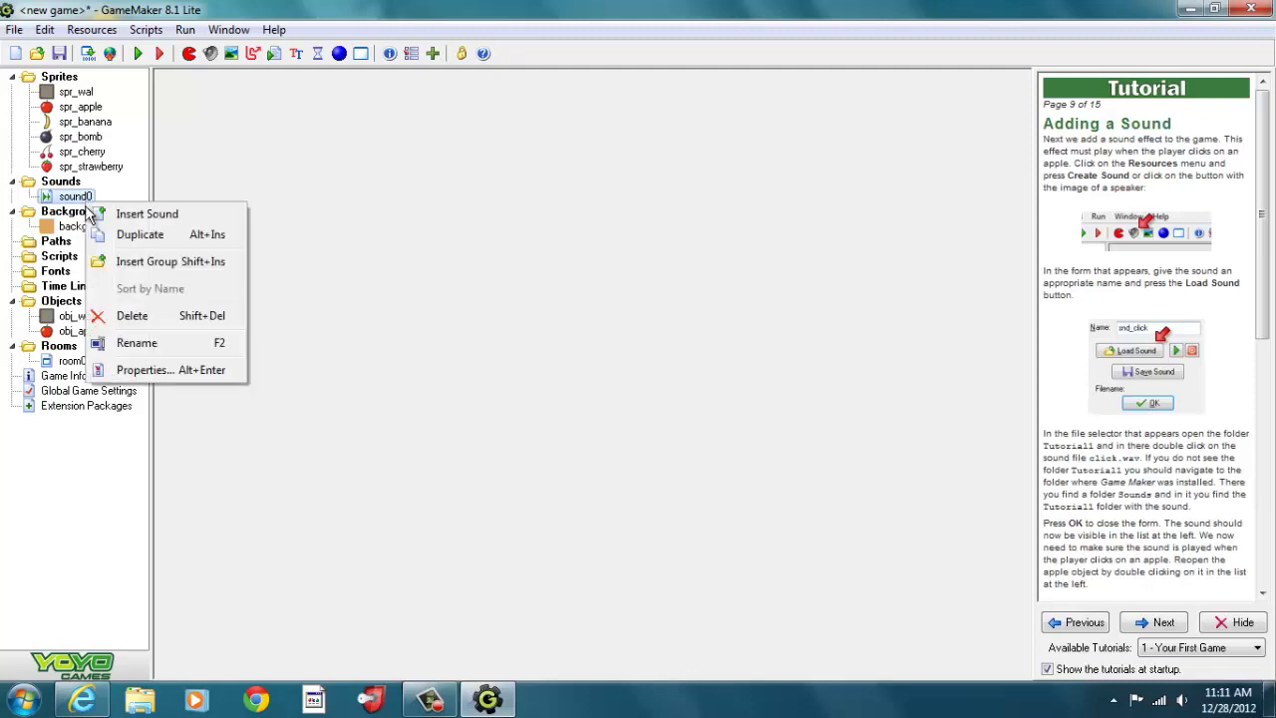
{"action": "left_click", "coordinate": [139, 343]}
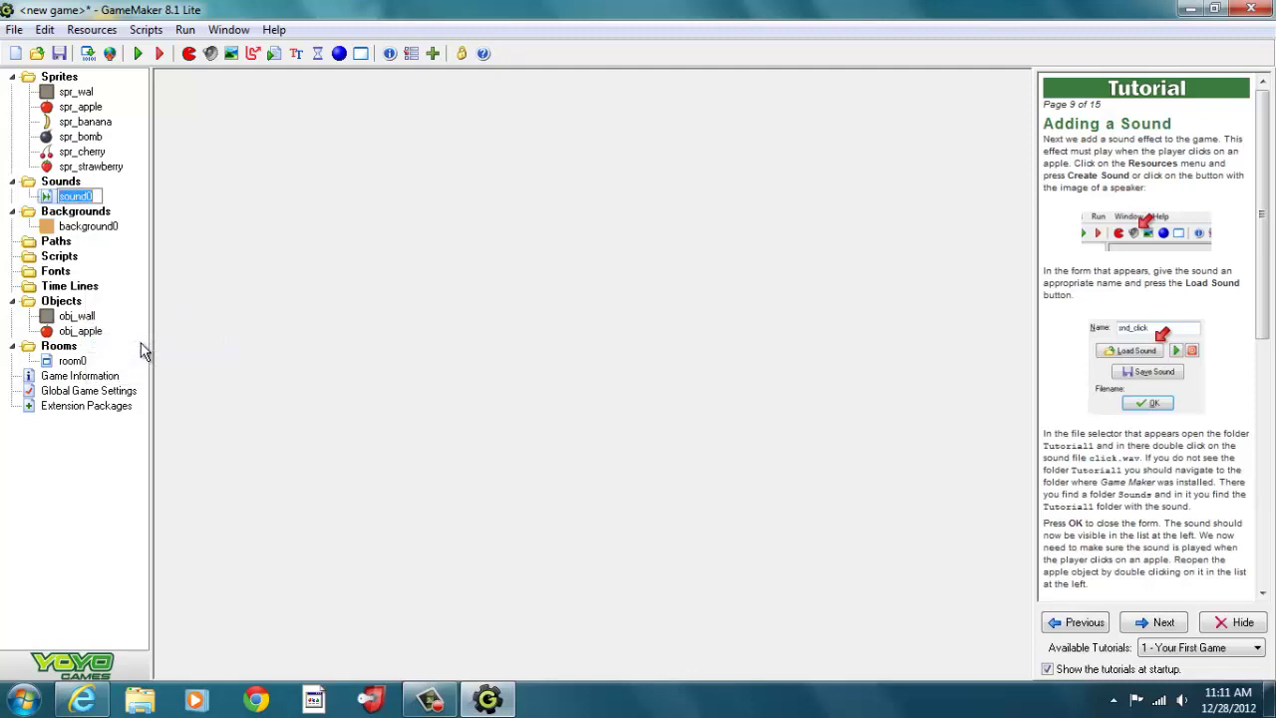
{"action": "type", "text": "snd_click"}
{"action": "key", "text": "Return"}
Step: Rename the background0 resource as bkg_wood
{"action": "right_click", "coordinate": [90, 235]}
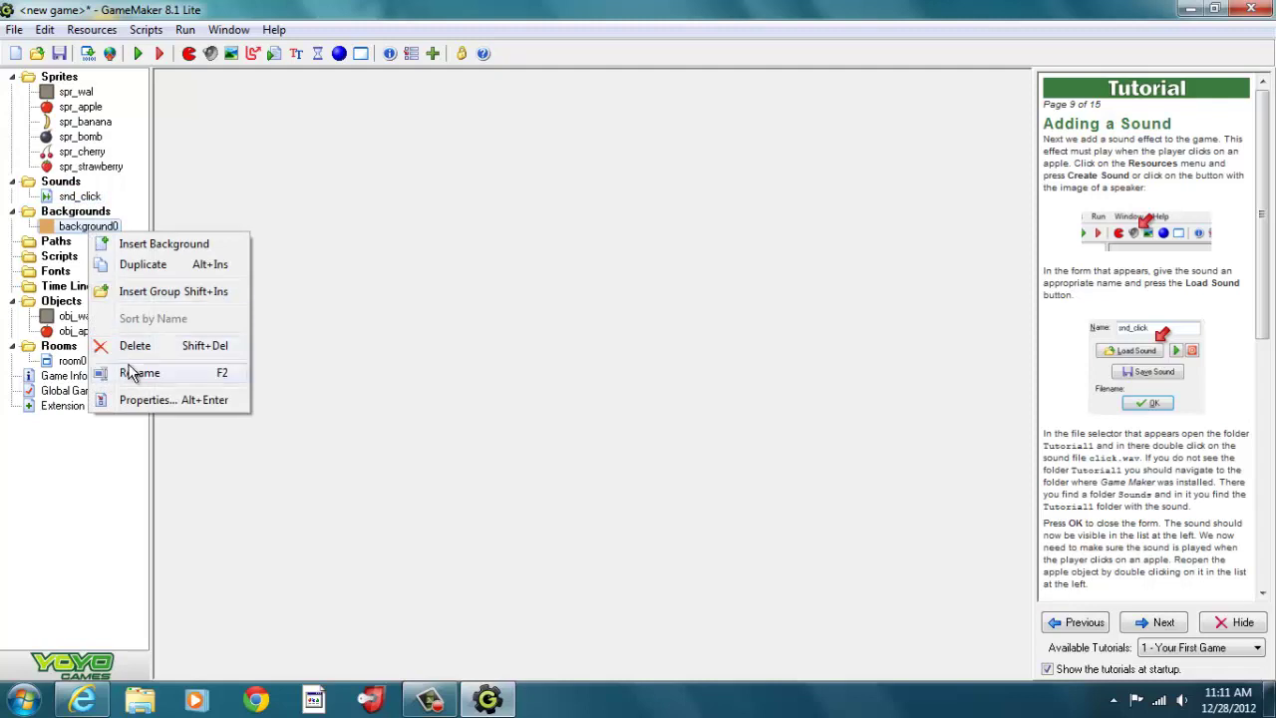
{"action": "left_click", "coordinate": [140, 373]}
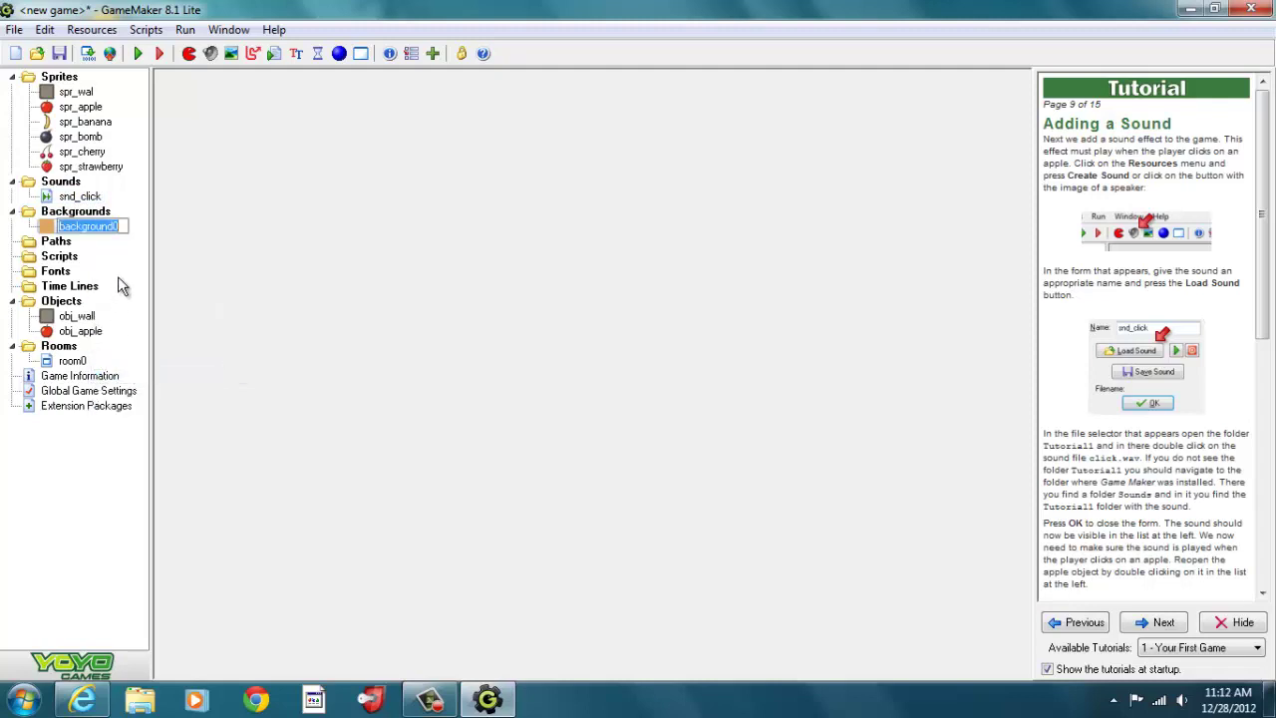
{"action": "type", "text": "b"}
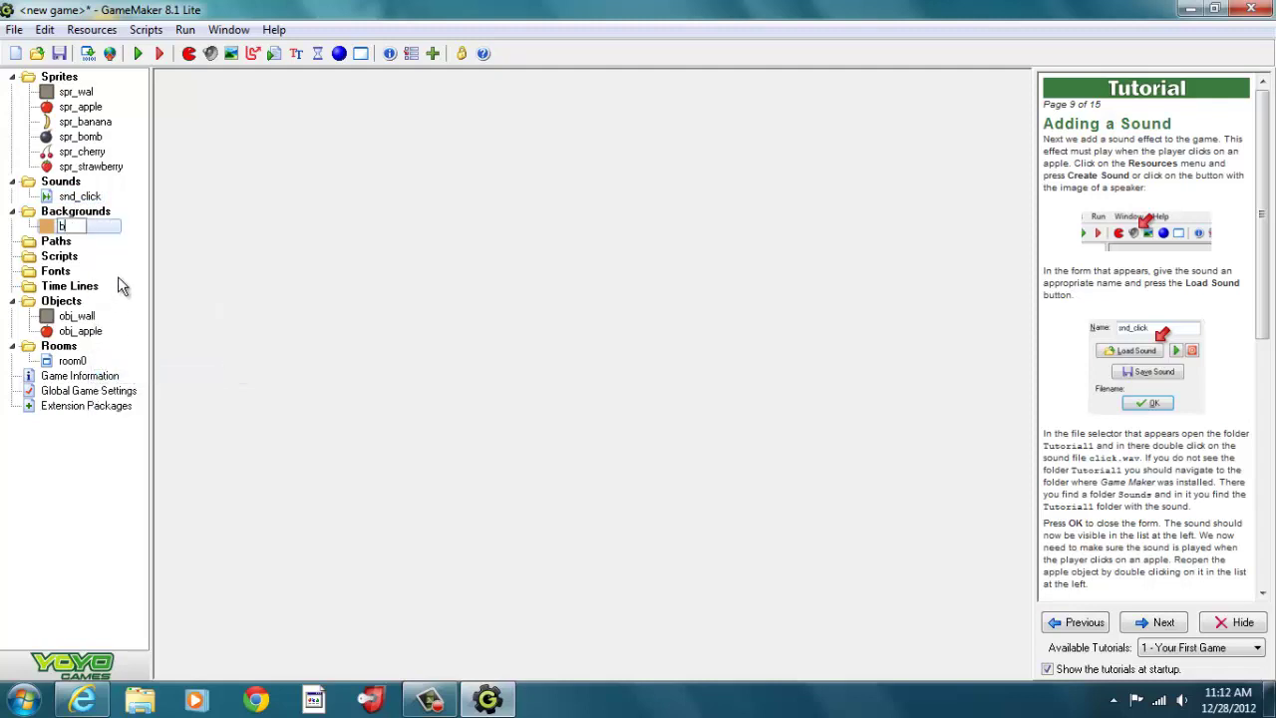
{"action": "type", "text": "kg_wood"}
{"action": "key", "text": "Return"}
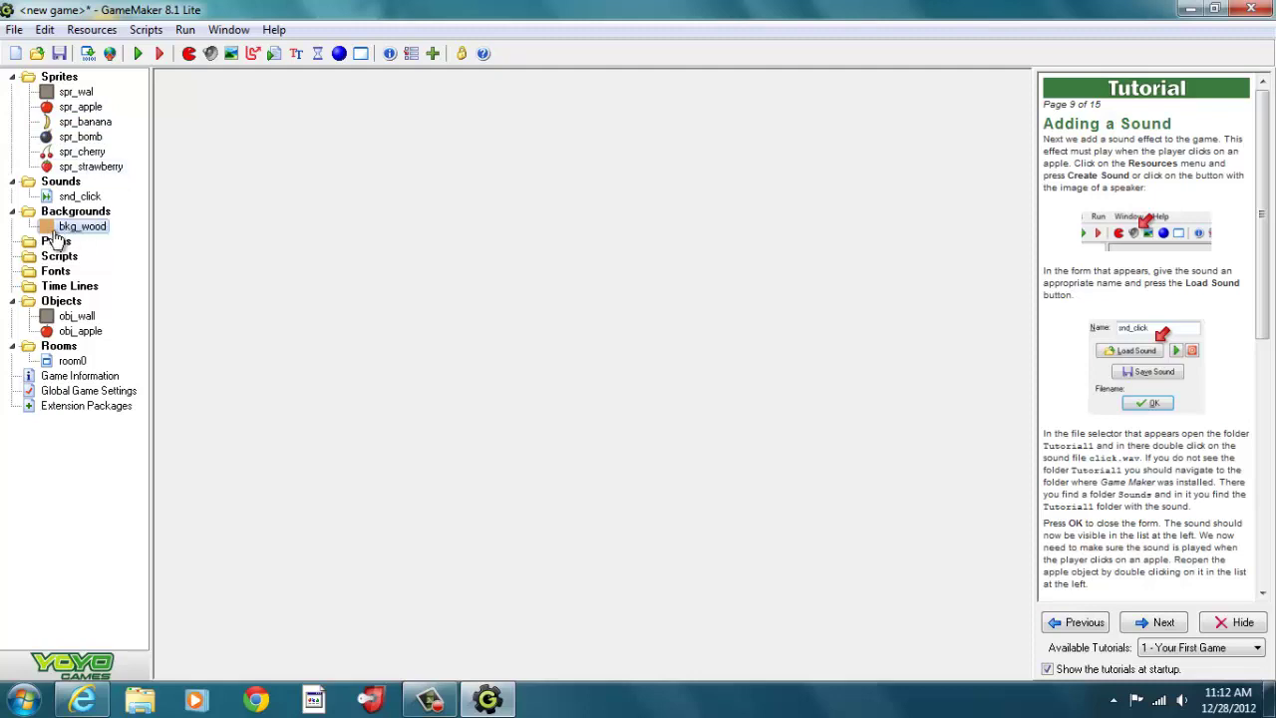
Step: Rename the room0 resource as level1
{"action": "right_click", "coordinate": [81, 368]}
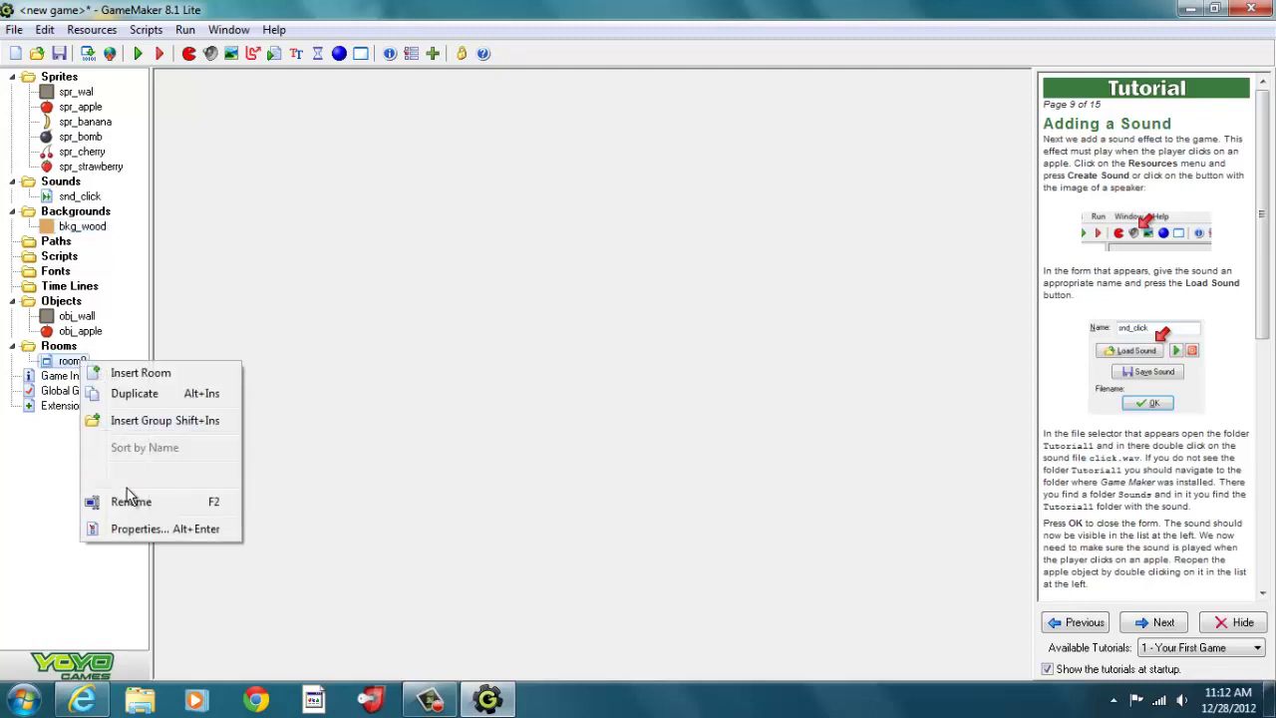
{"action": "left_click", "coordinate": [130, 503]}
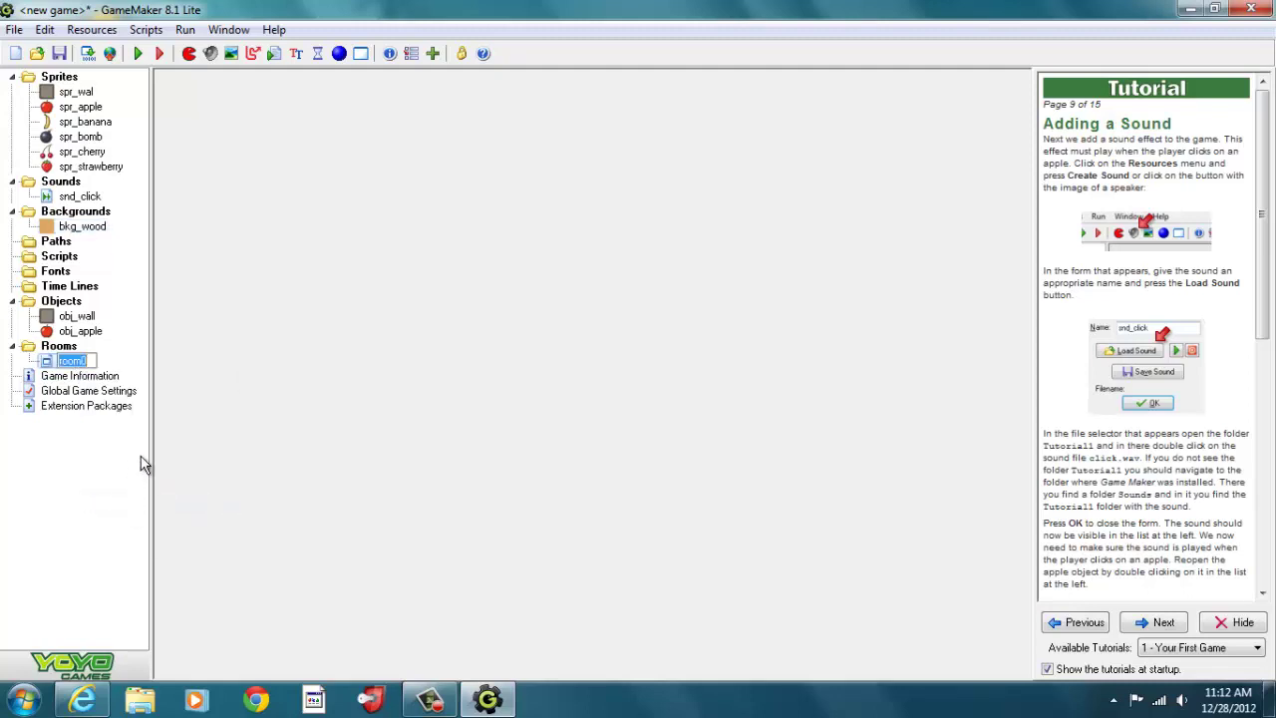
{"action": "type", "text": "level1"}
{"action": "key", "text": "Return"}
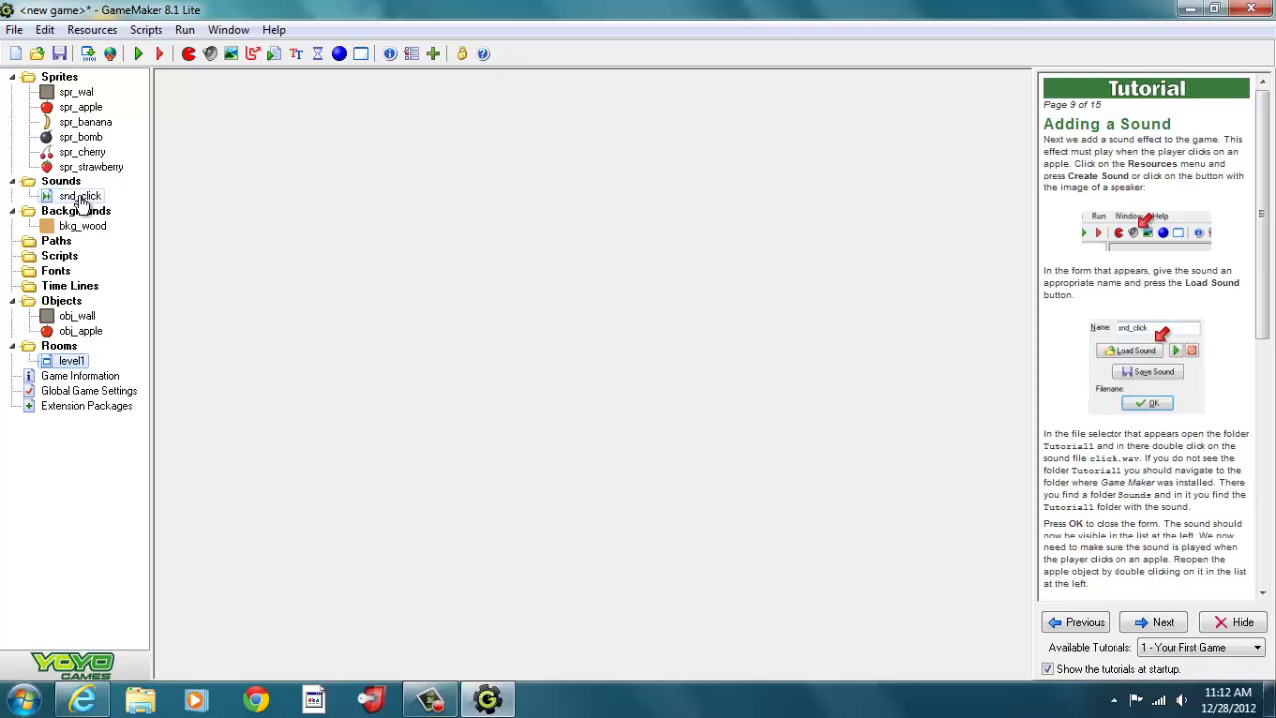
Step: Open obj_apple and add a Play Sound action to its Left Pressed event with snd_click as the sound
{"action": "left_click", "coordinate": [91, 336]}
{"action": "double_click", "coordinate": [90, 336]}
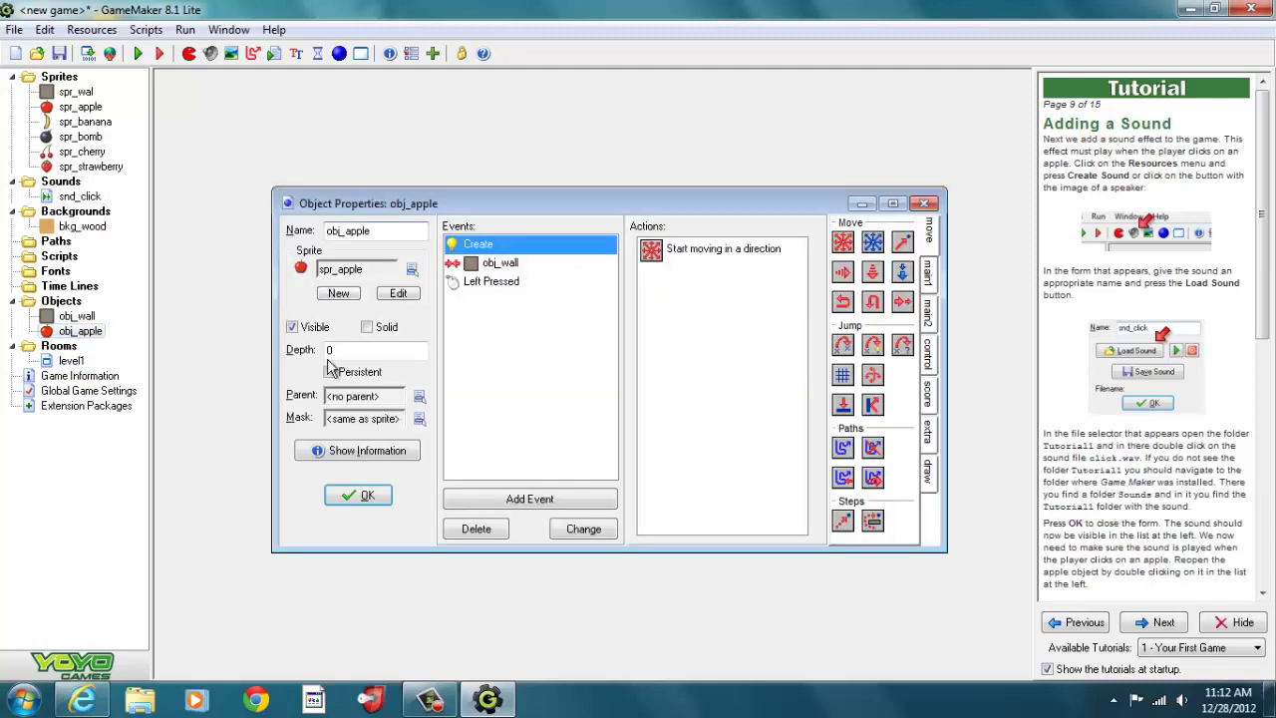
{"action": "left_click", "coordinate": [494, 285]}
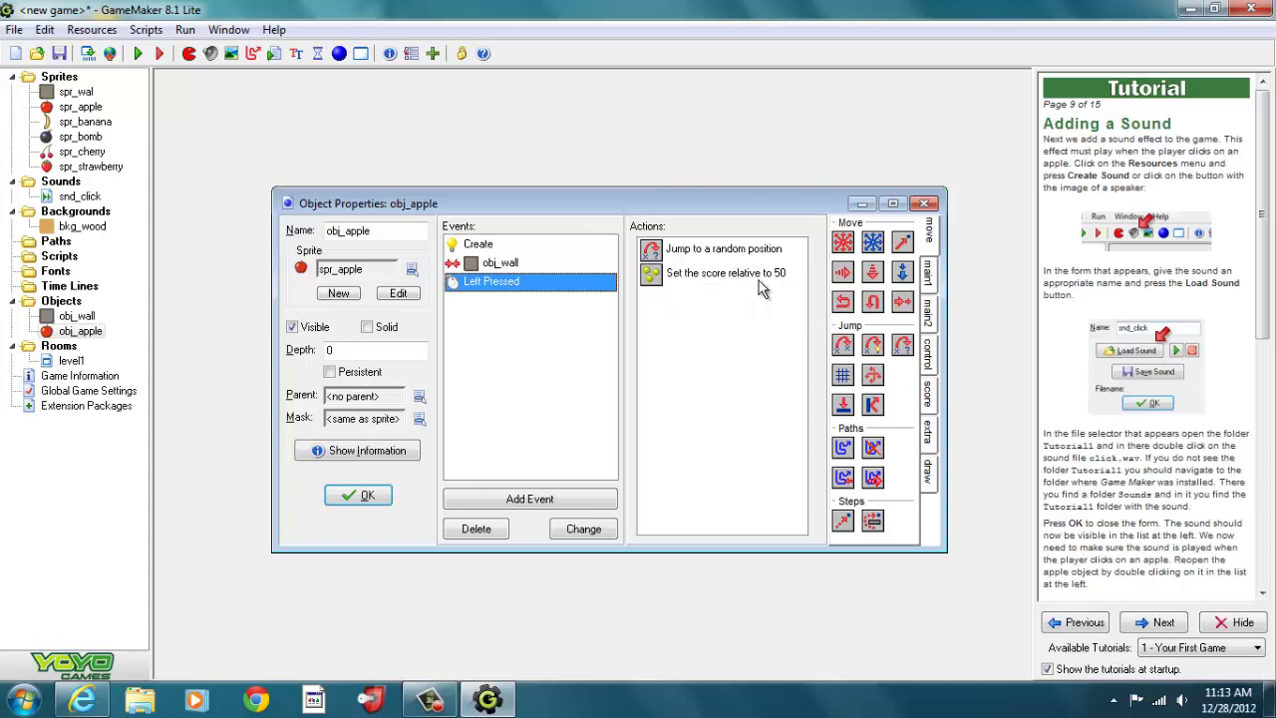
{"action": "left_click", "coordinate": [929, 284]}
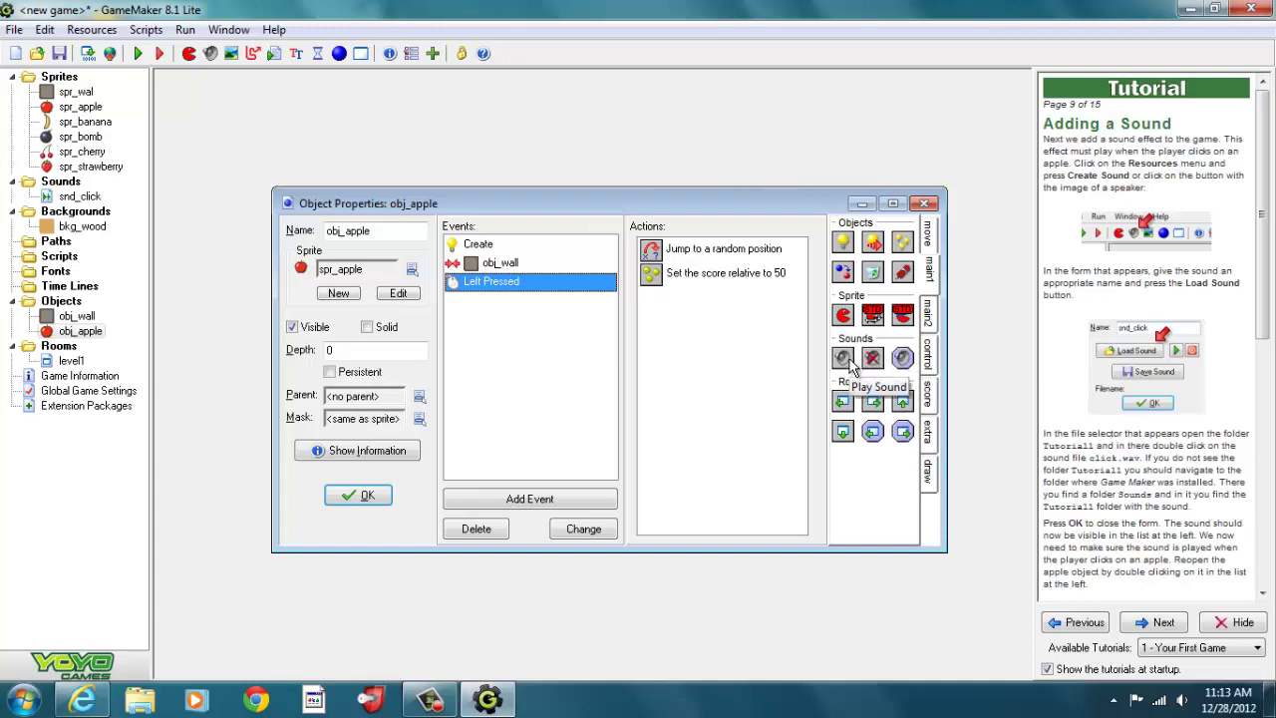
{"action": "left_click_drag", "start_coordinate": [849, 365], "coordinate": [653, 310]}
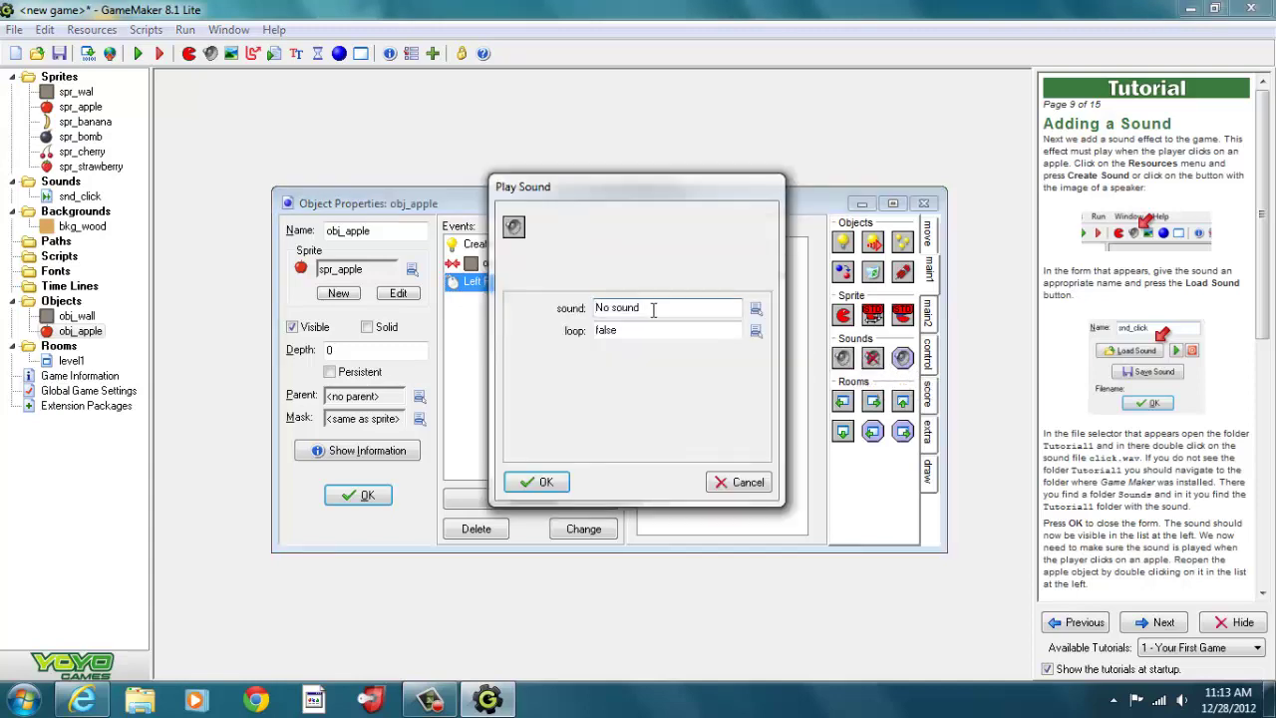
{"action": "left_click", "coordinate": [756, 314]}
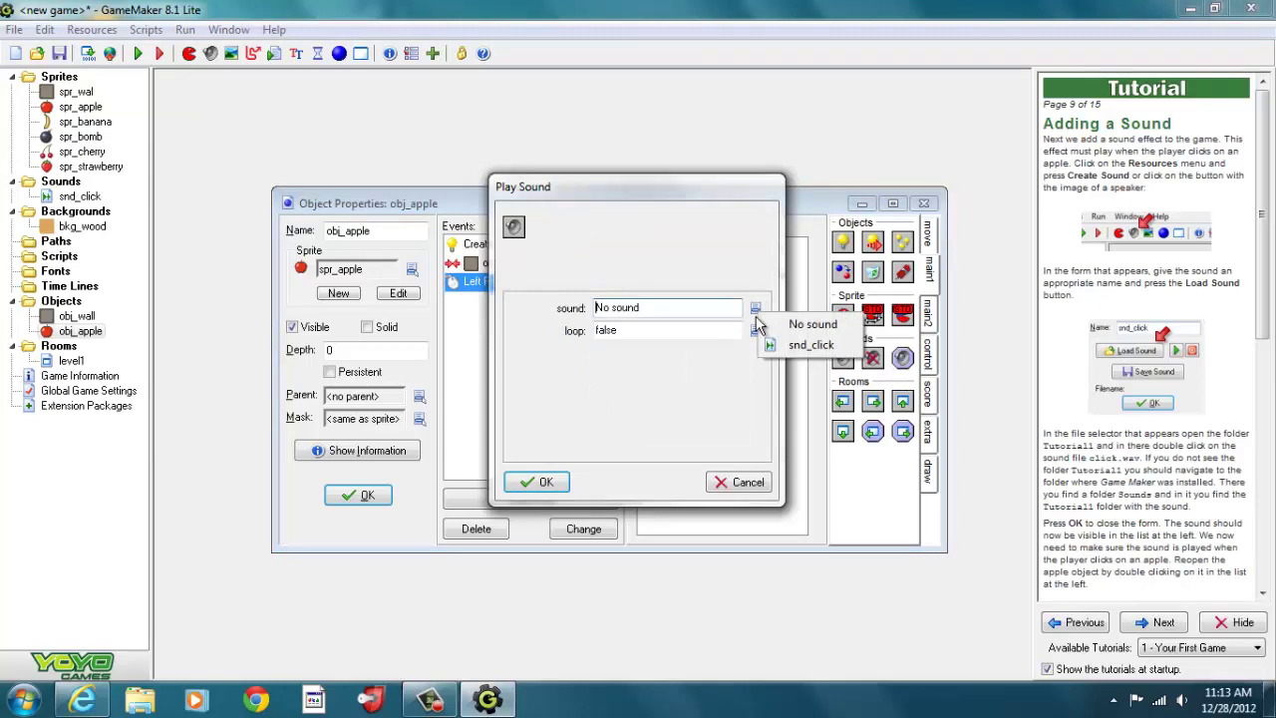
{"action": "left_click", "coordinate": [810, 345]}
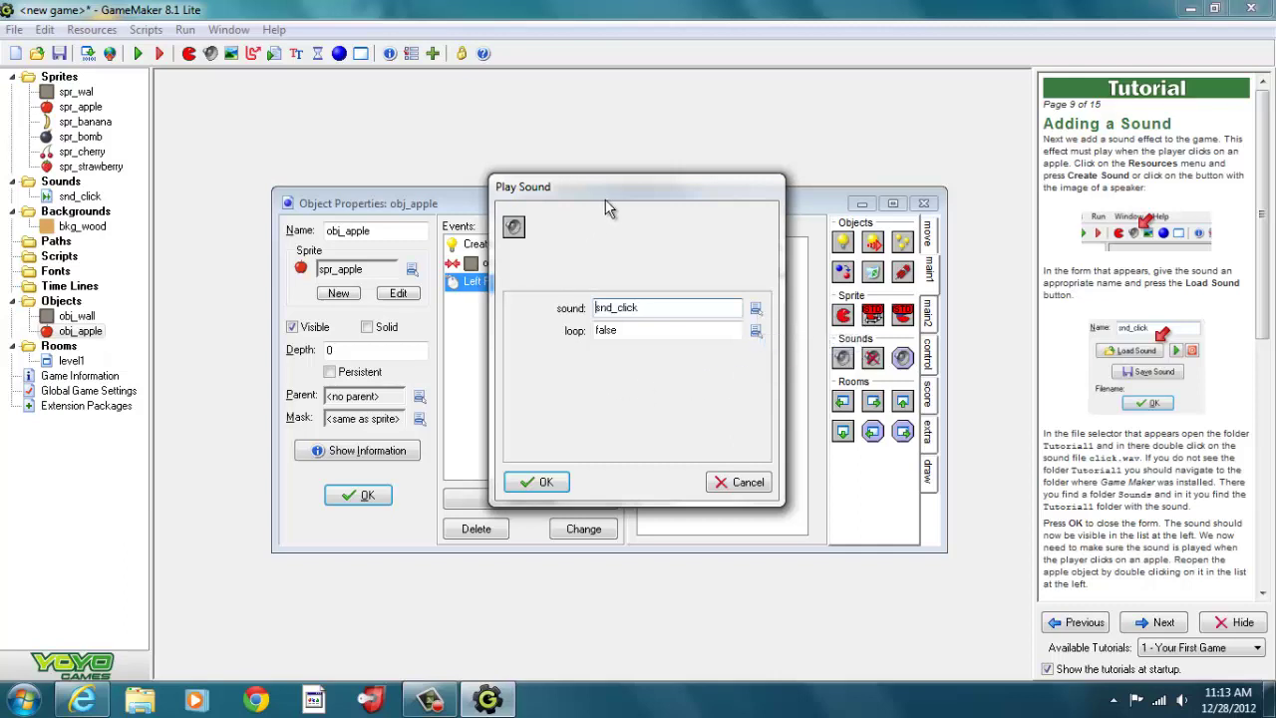
{"action": "left_click_drag", "start_coordinate": [609, 200], "coordinate": [832, 200]}
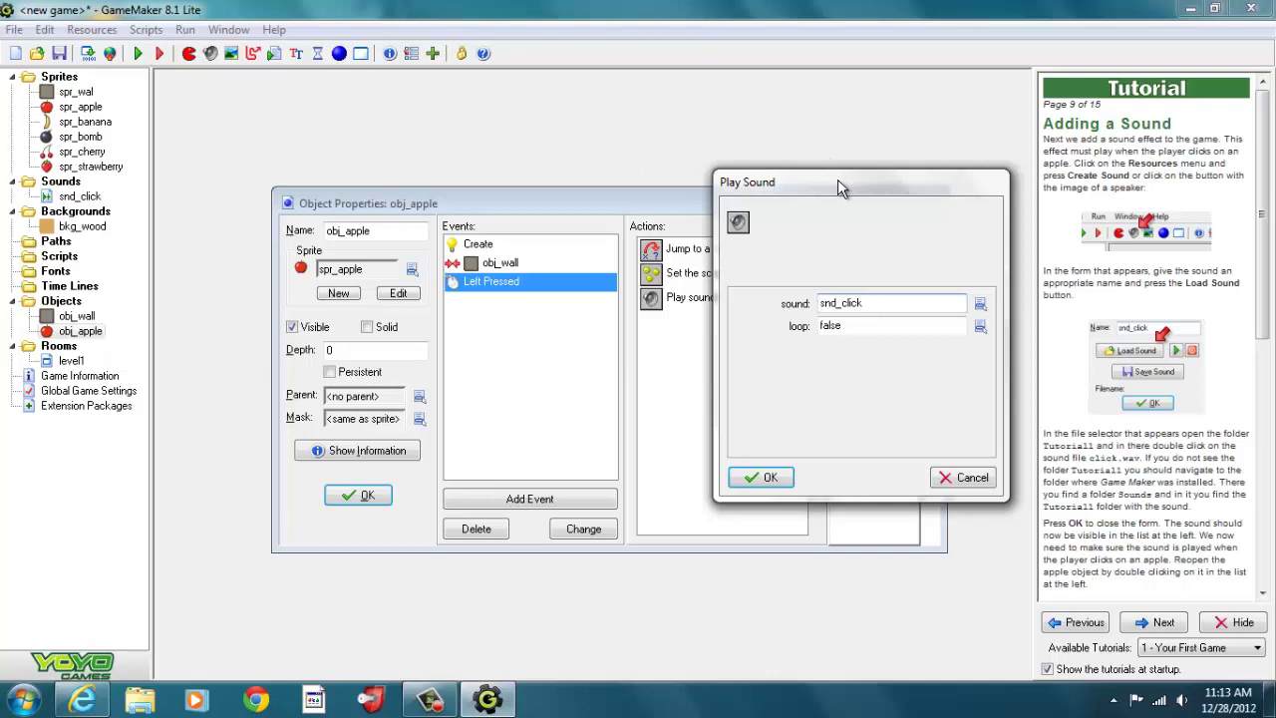
{"action": "left_click_drag", "start_coordinate": [838, 187], "coordinate": [616, 167]}
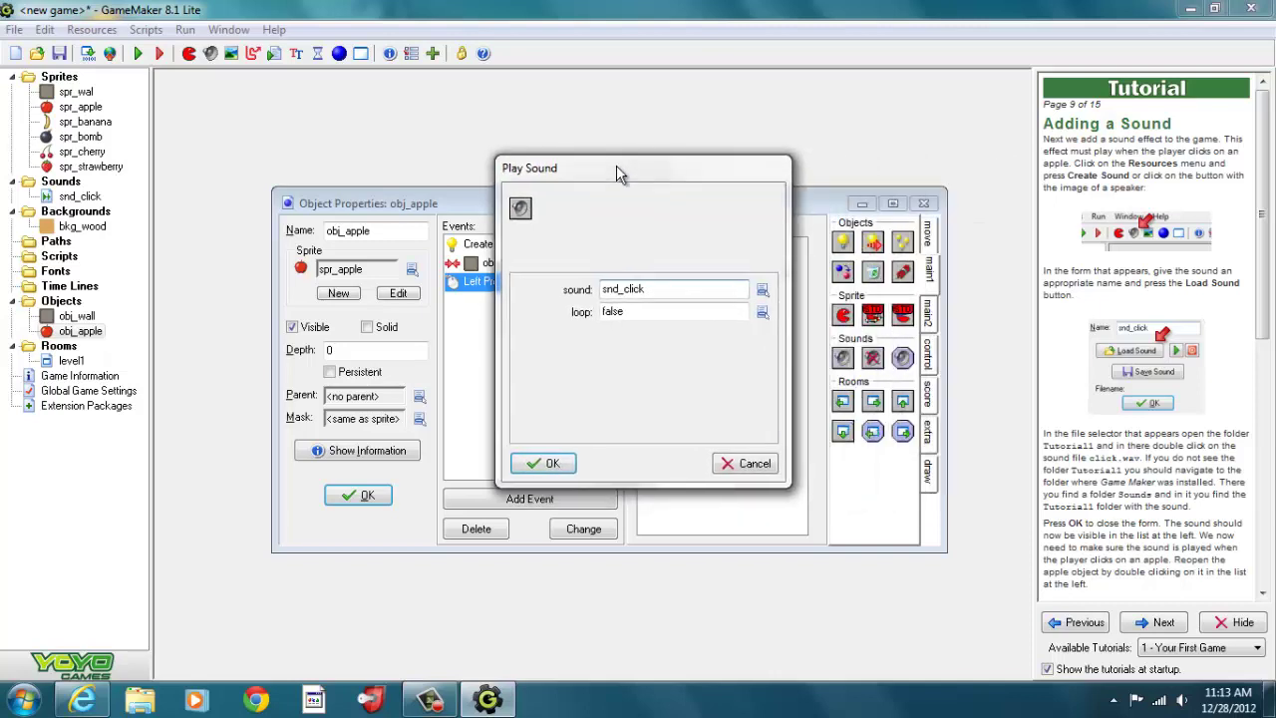
Step: Try the Play Sound action's loop option at true and return it to false
{"action": "left_click", "coordinate": [764, 318]}
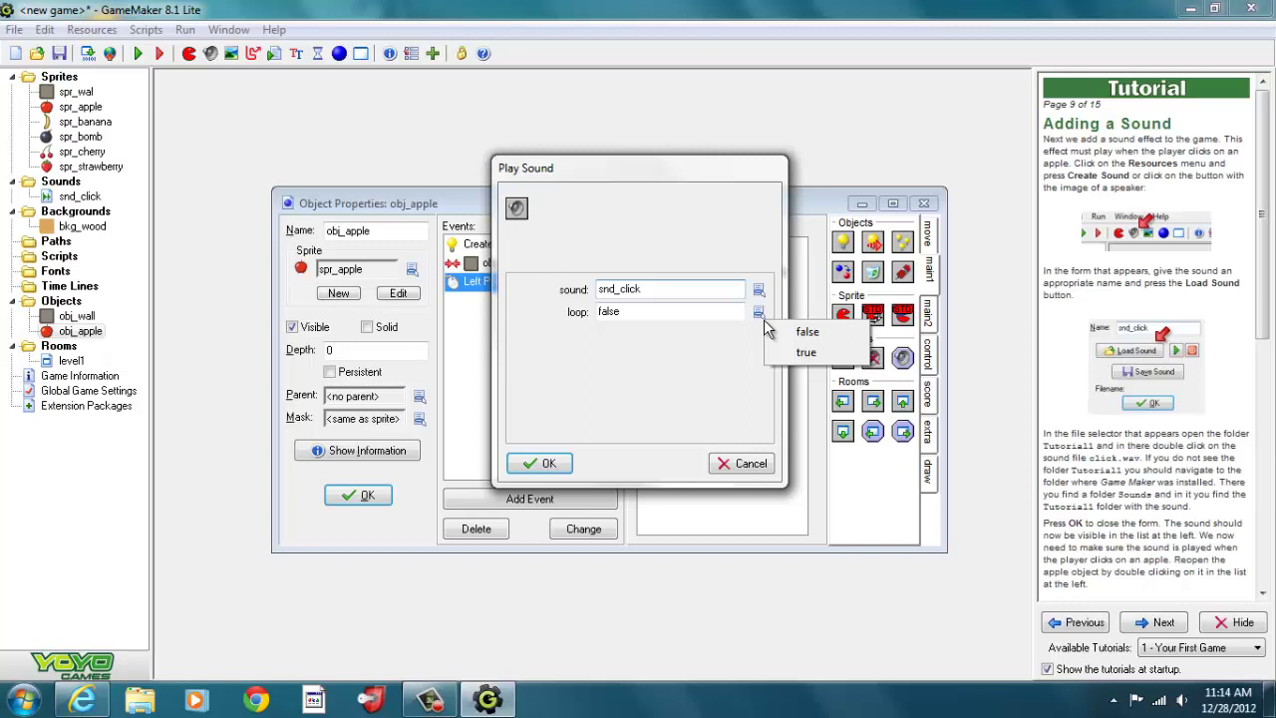
{"action": "left_click", "coordinate": [650, 328]}
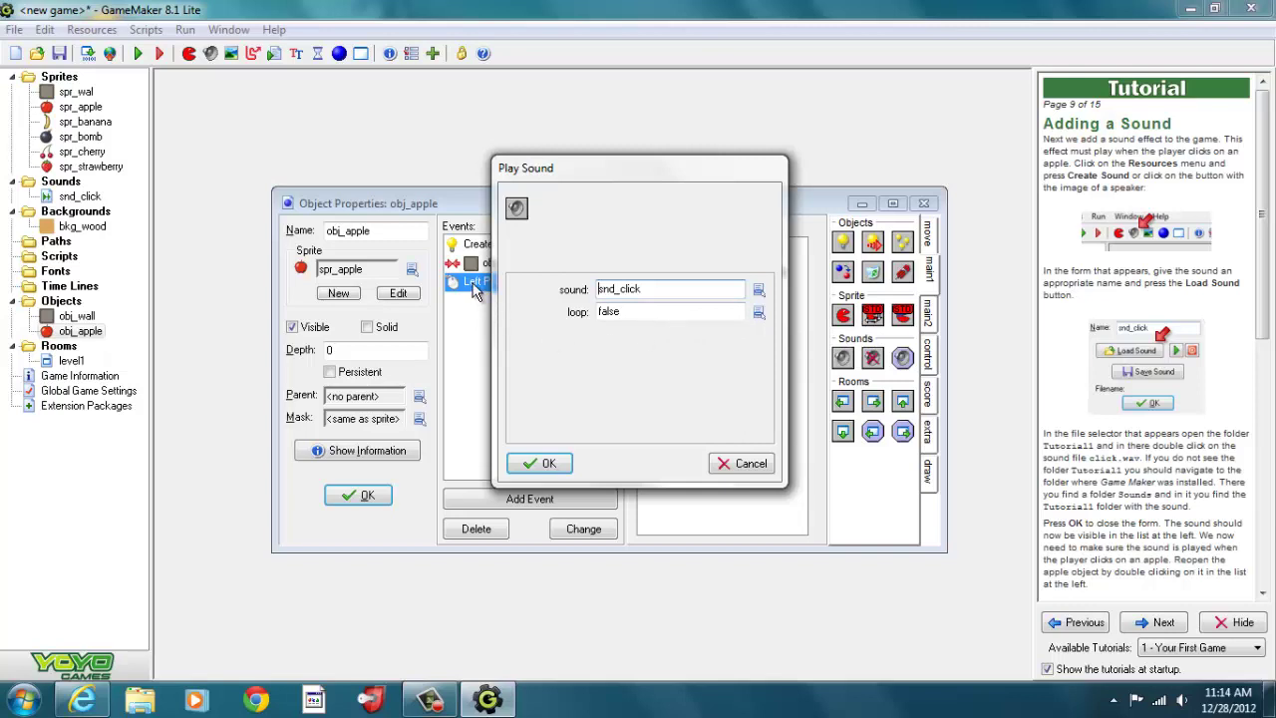
{"action": "left_click", "coordinate": [627, 319]}
{"action": "left_click", "coordinate": [759, 315]}
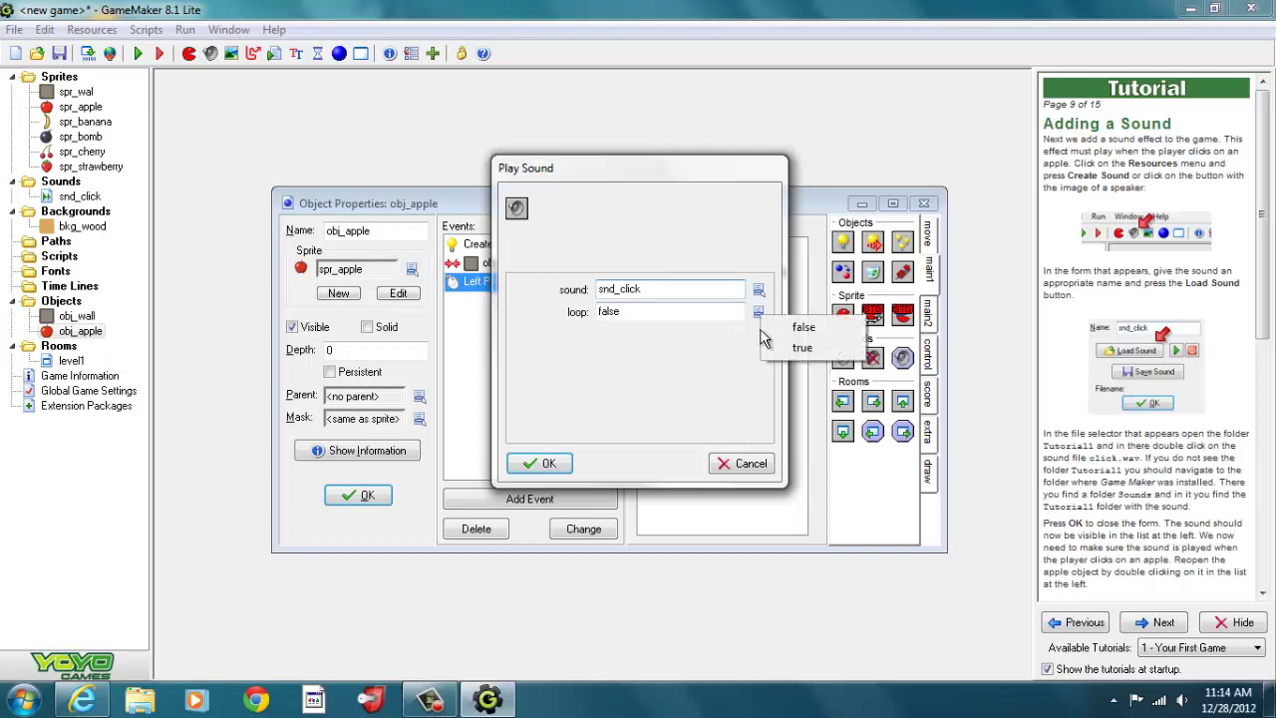
{"action": "left_click", "coordinate": [793, 346]}
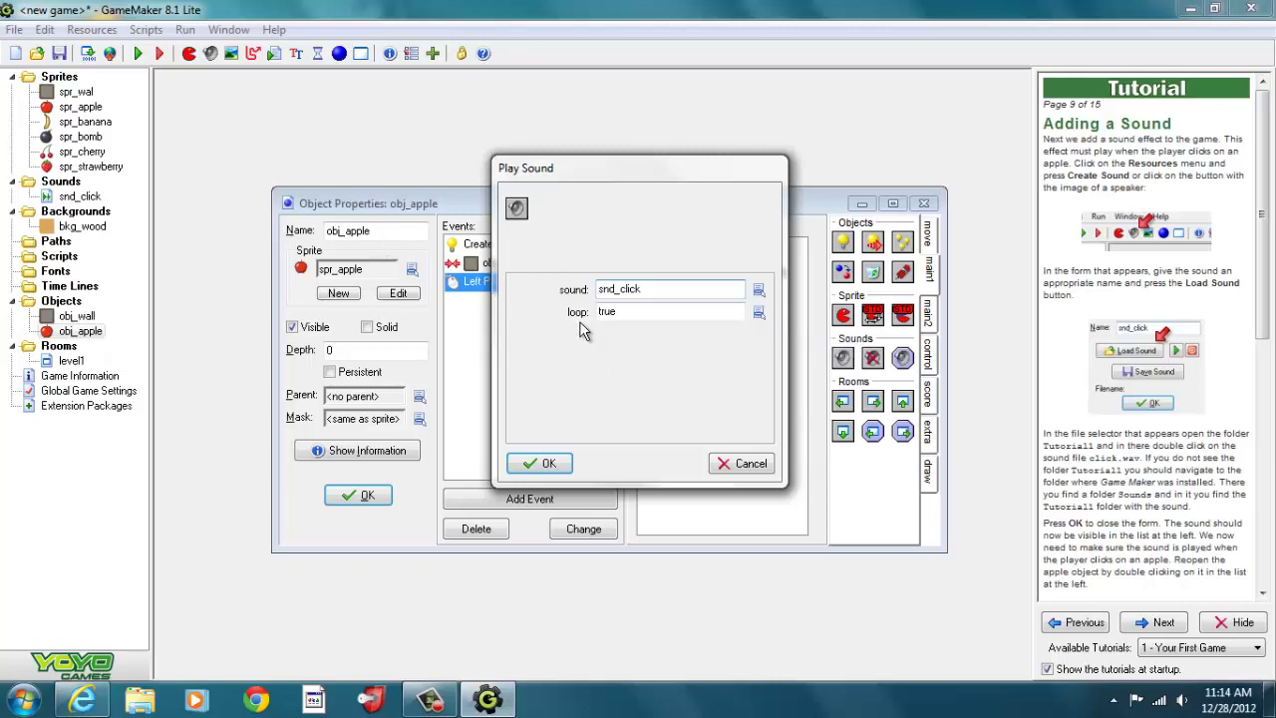
{"action": "left_click", "coordinate": [759, 314]}
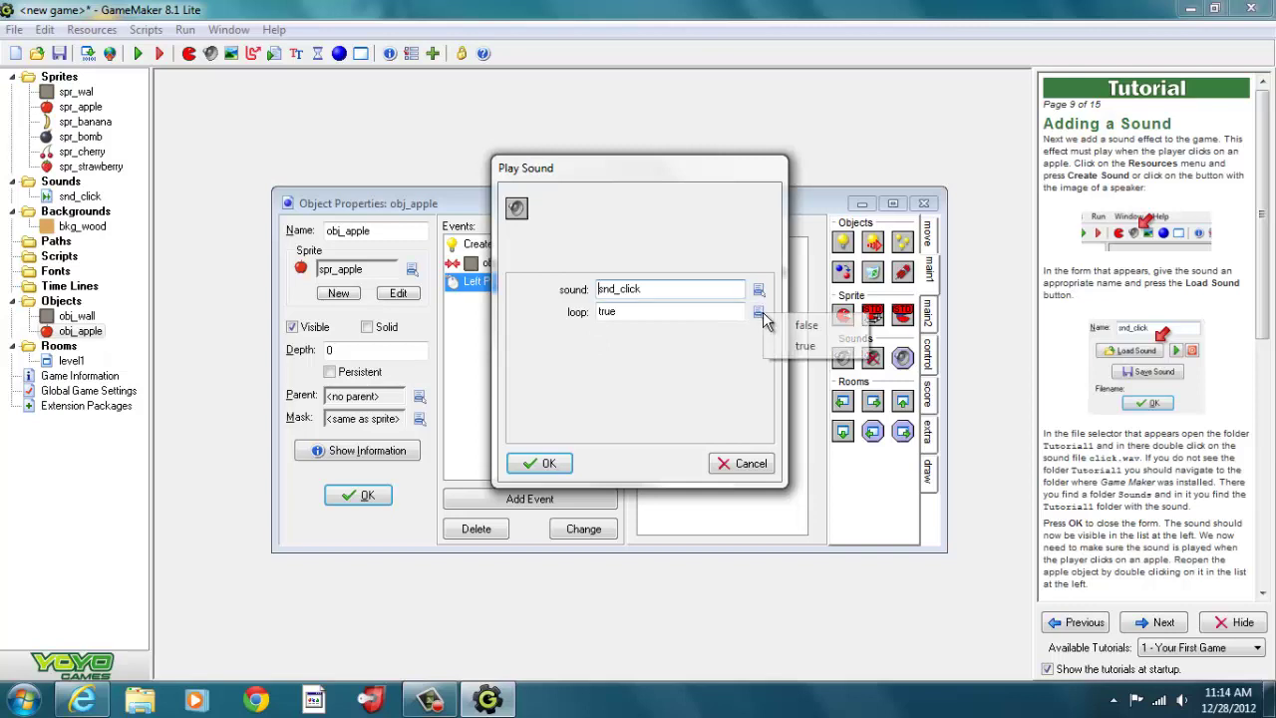
{"action": "left_click", "coordinate": [773, 326]}
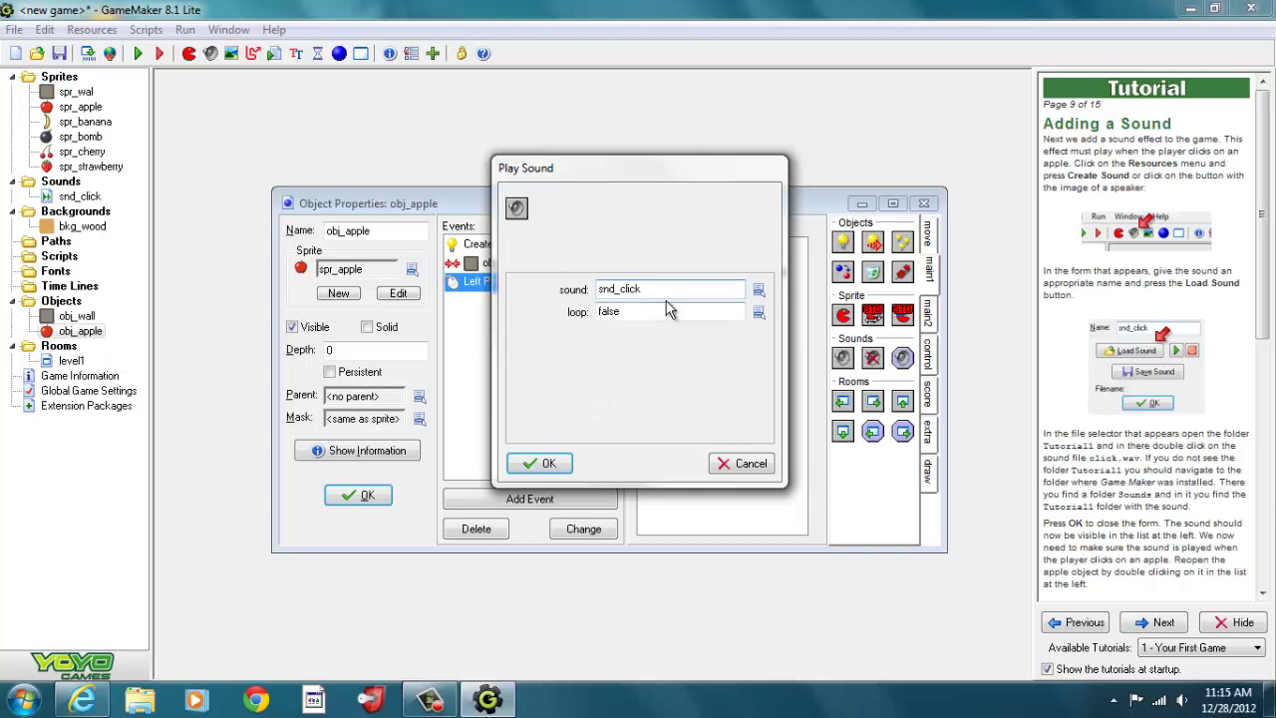
Step: Accept the Play Sound action, compare the action list with the tutorial, and accept the apple object
{"action": "left_click", "coordinate": [550, 465]}
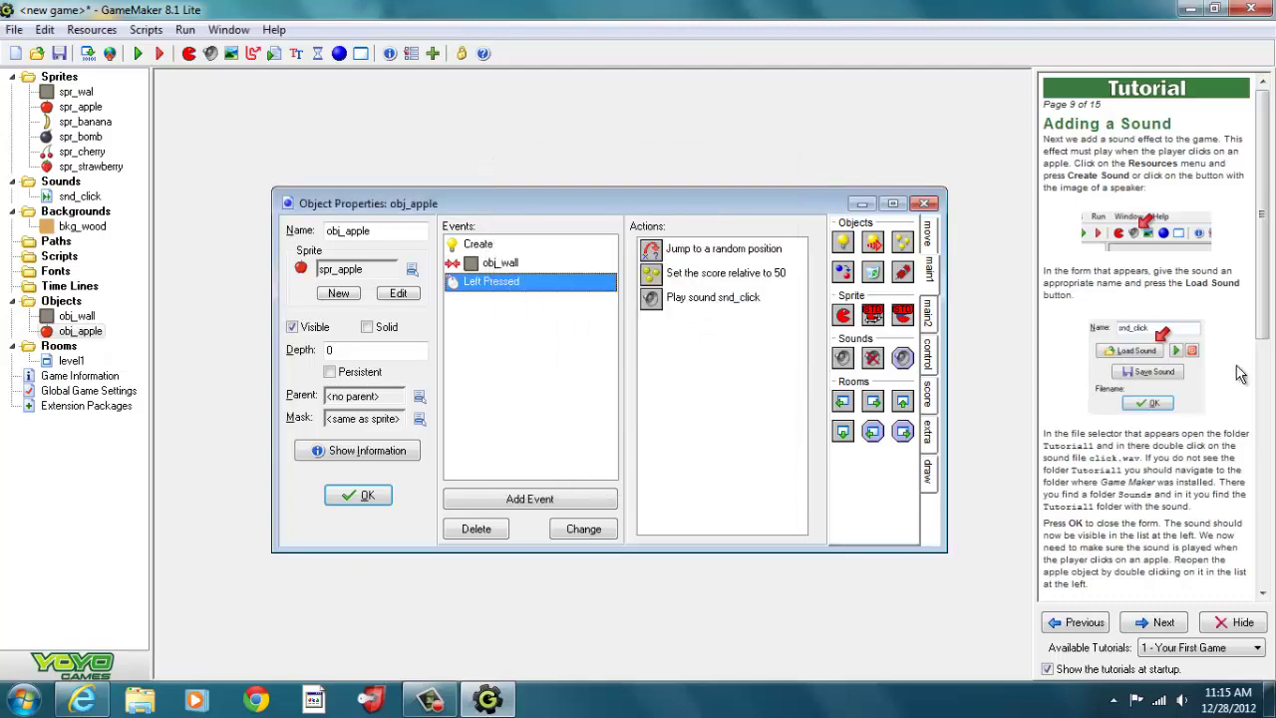
{"action": "left_click_drag", "start_coordinate": [1264, 329], "coordinate": [1271, 608]}
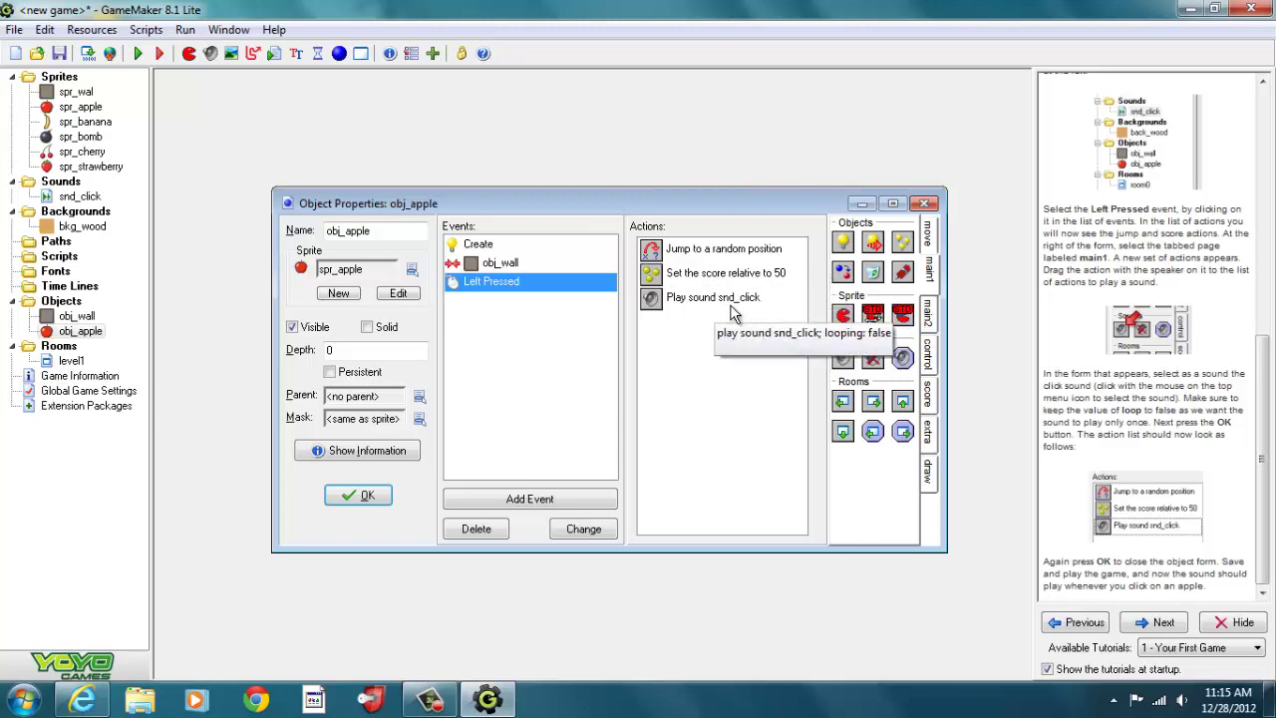
{"action": "left_click", "coordinate": [365, 497]}
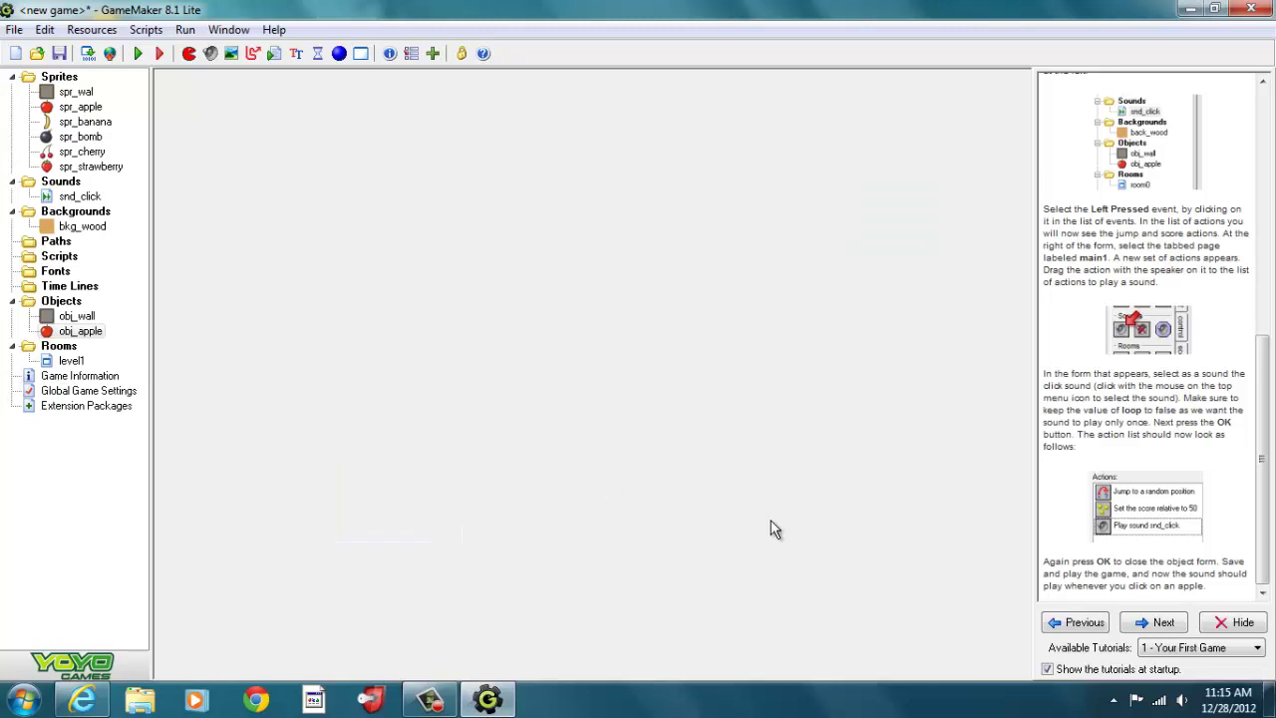
Step: Advance the tutorial to the Adding Music page and look through its instructions
{"action": "left_click", "coordinate": [1156, 624]}
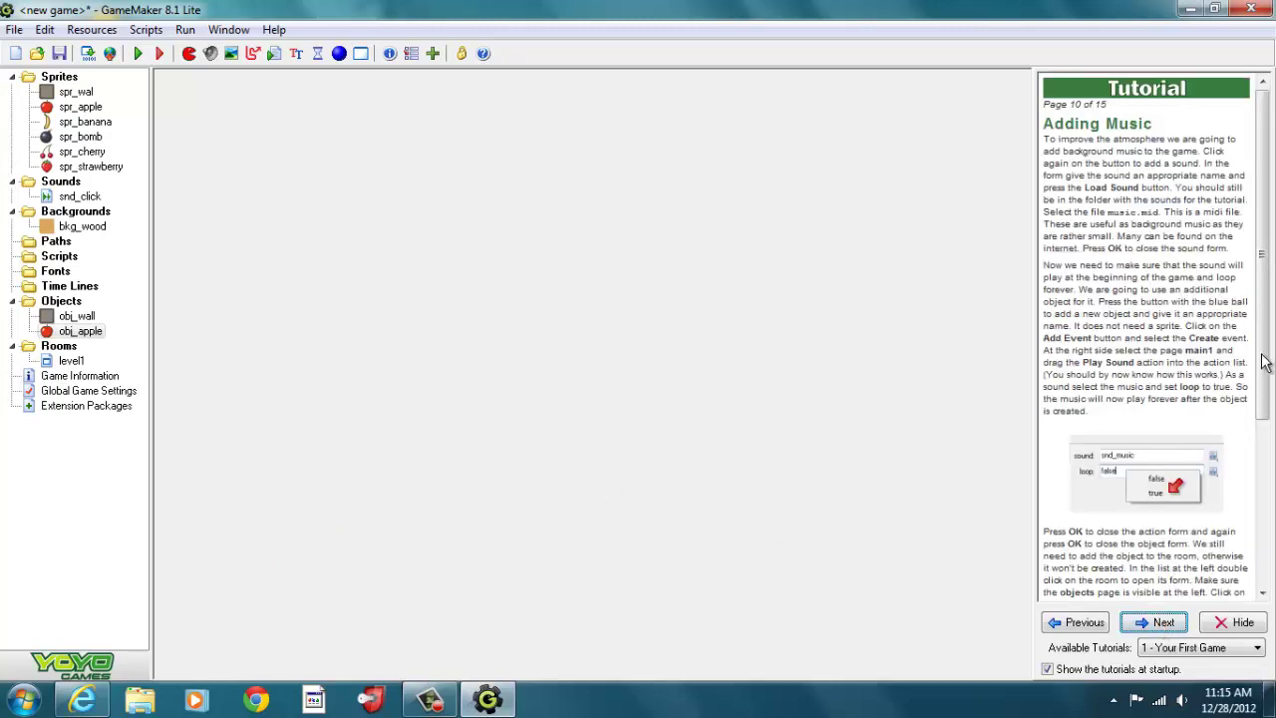
{"action": "left_click_drag", "start_coordinate": [1264, 362], "coordinate": [1268, 518]}
{"action": "scroll", "coordinate": [1269, 543], "scroll_direction": "up", "scroll_amount": 5}
Step: Create a new sound resource and load the music file from the Sounds Tutorial1 folder
{"action": "left_click", "coordinate": [209, 55]}
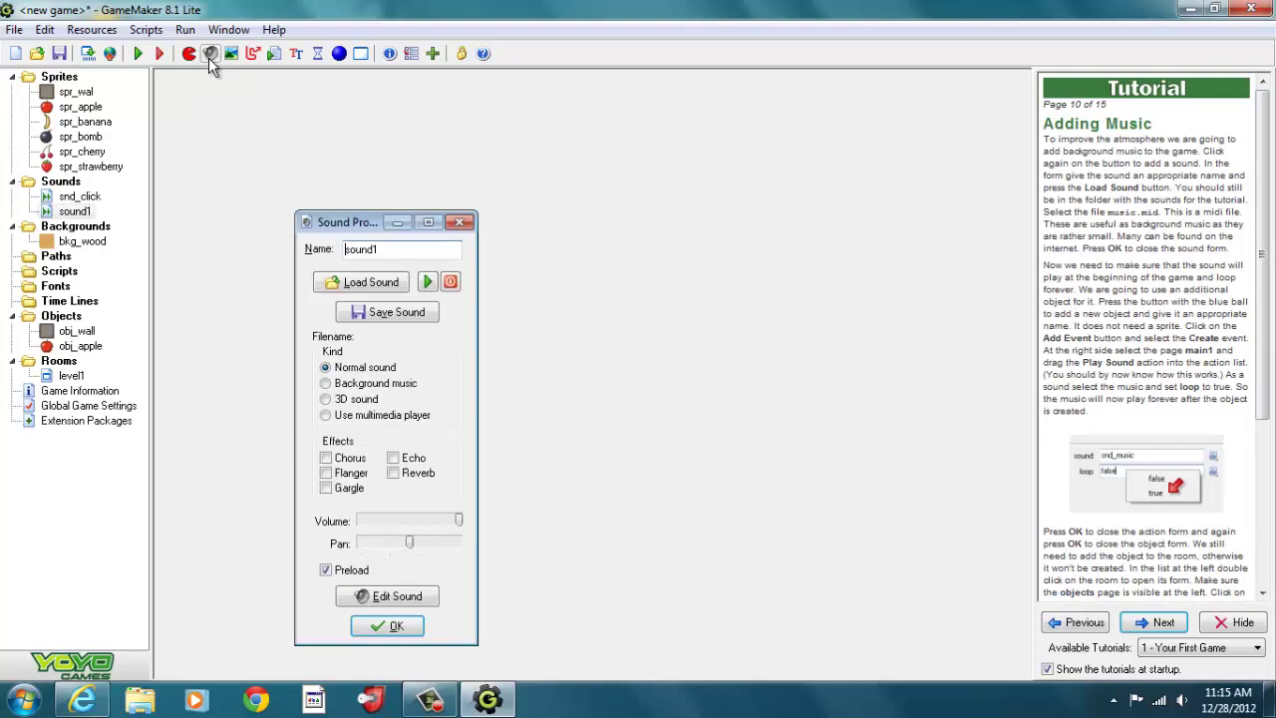
{"action": "left_click", "coordinate": [346, 284]}
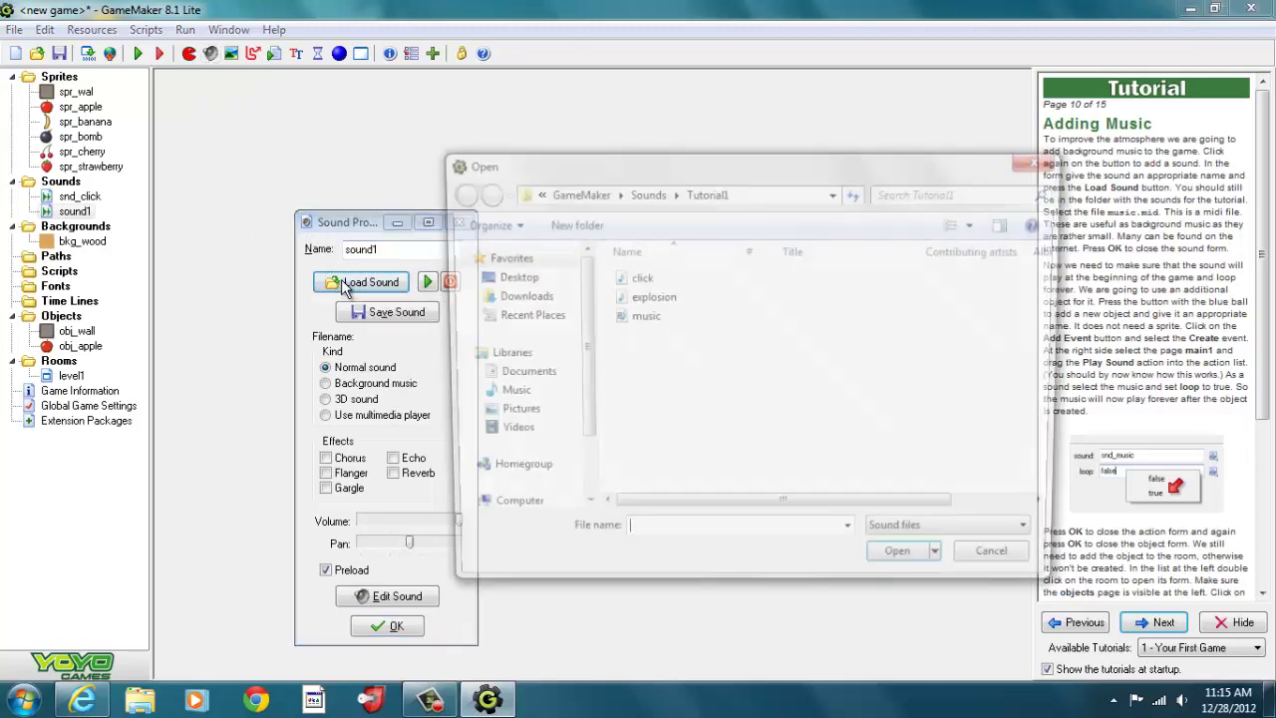
{"action": "left_click", "coordinate": [638, 317]}
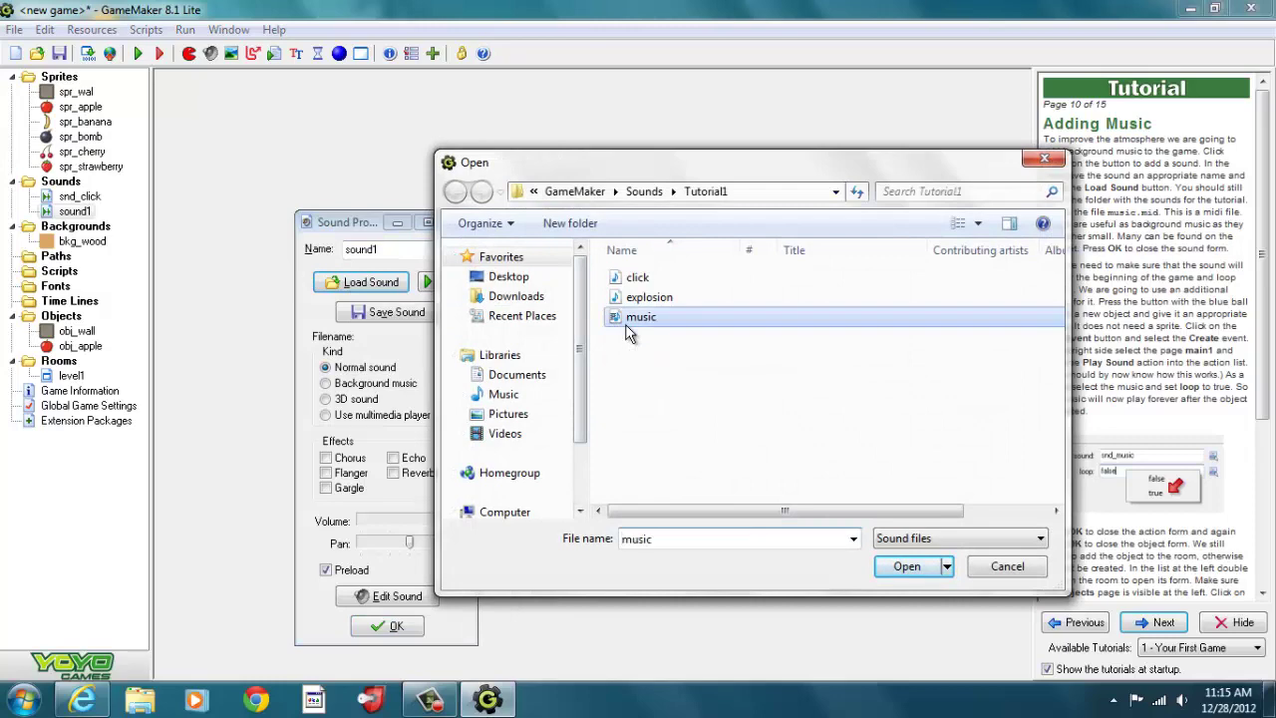
{"action": "left_click", "coordinate": [902, 568]}
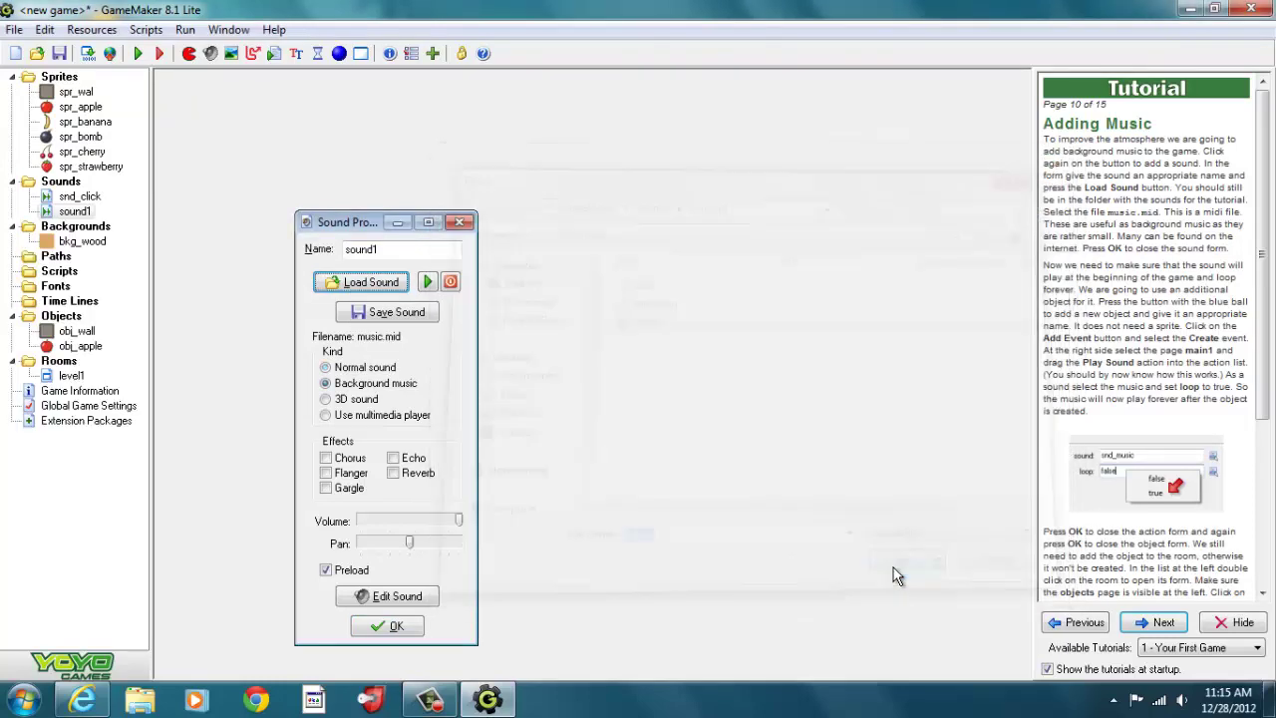
Step: Name the new background music sound snd_music
{"action": "left_click", "coordinate": [402, 250]}
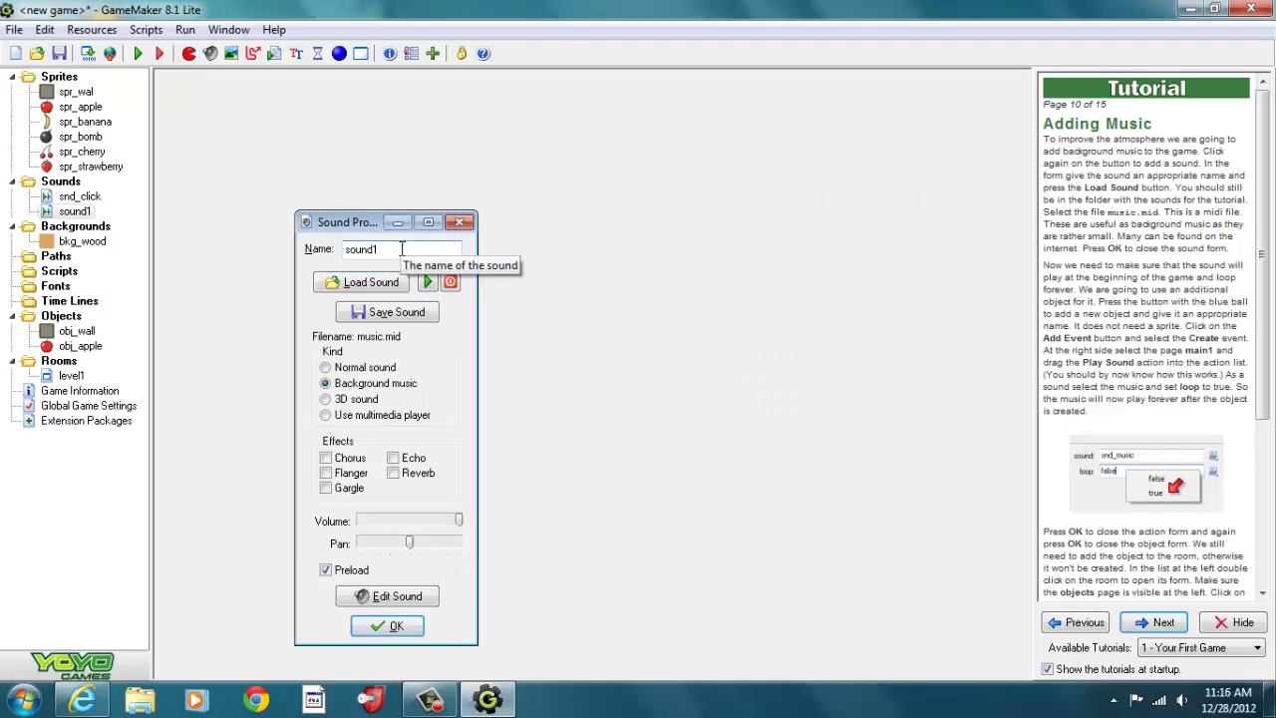
{"action": "key", "text": "BackSpace"}
{"action": "key", "text": "BackSpace"}
{"action": "key", "text": "BackSpace"}
{"action": "key", "text": "BackSpace"}
{"action": "key", "text": "BackSpace"}
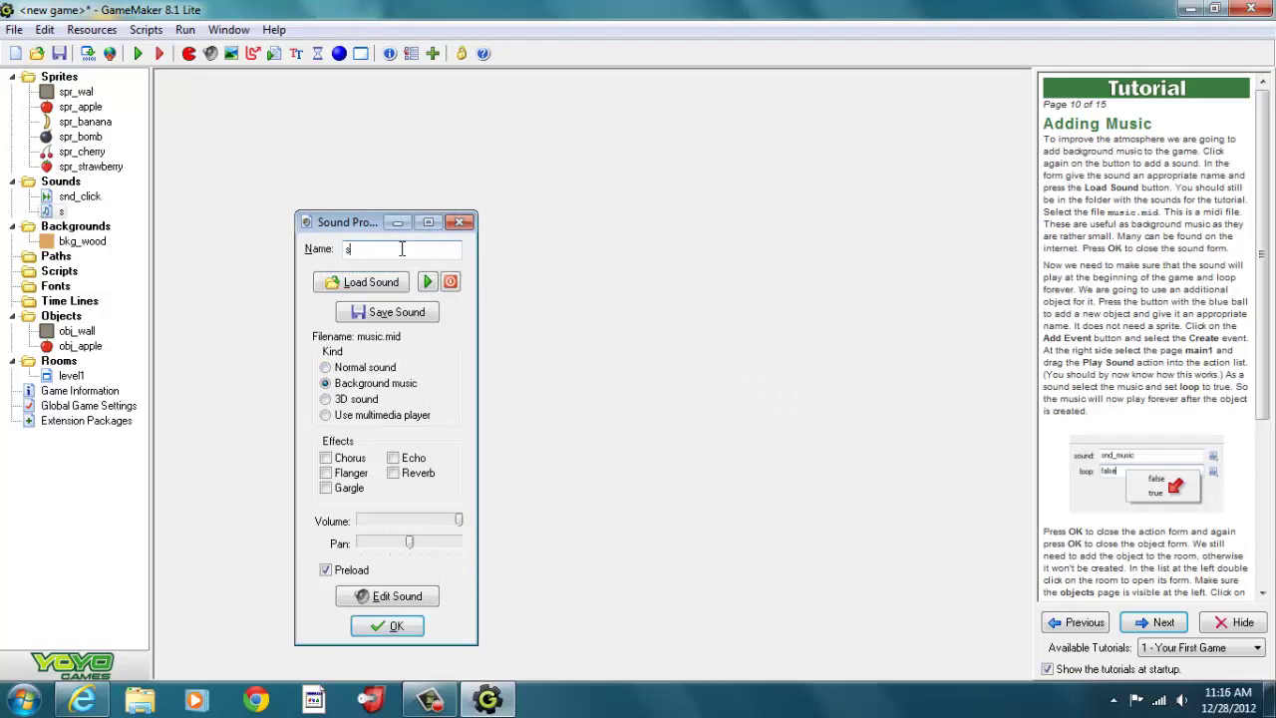
{"action": "type", "text": "nd_music"}
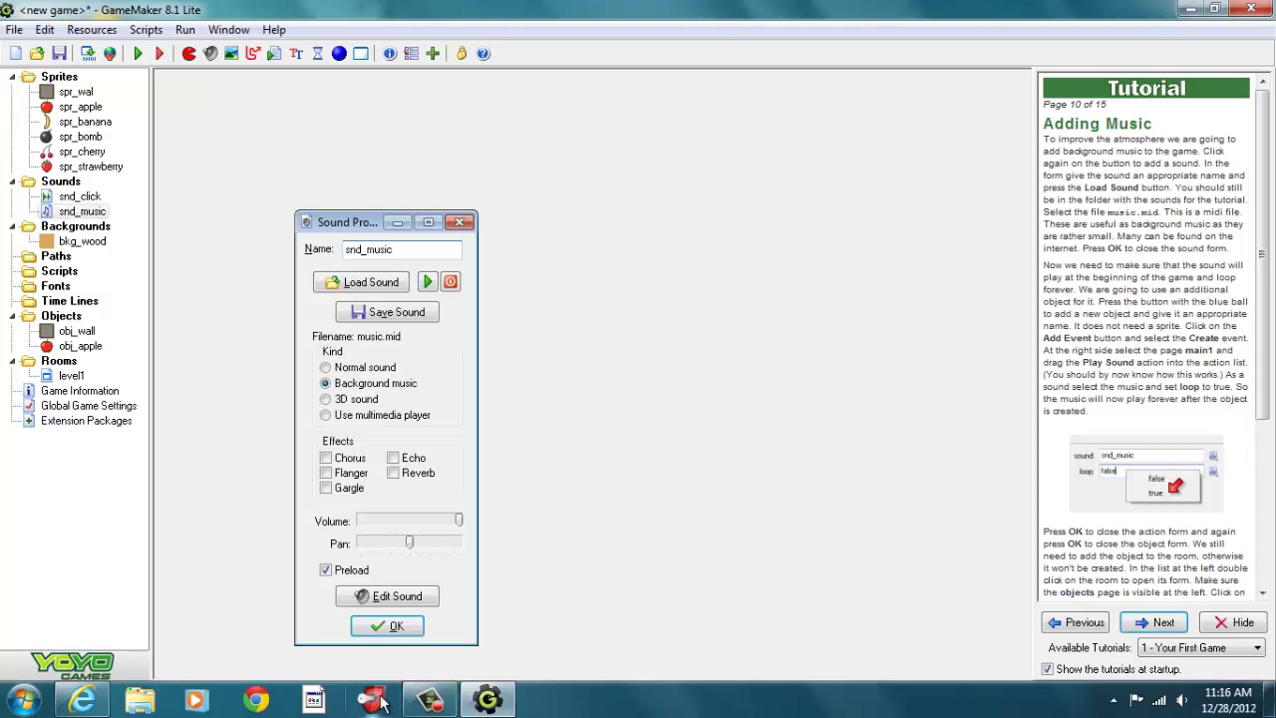
{"action": "mouse_move", "coordinate": [429, 700]}
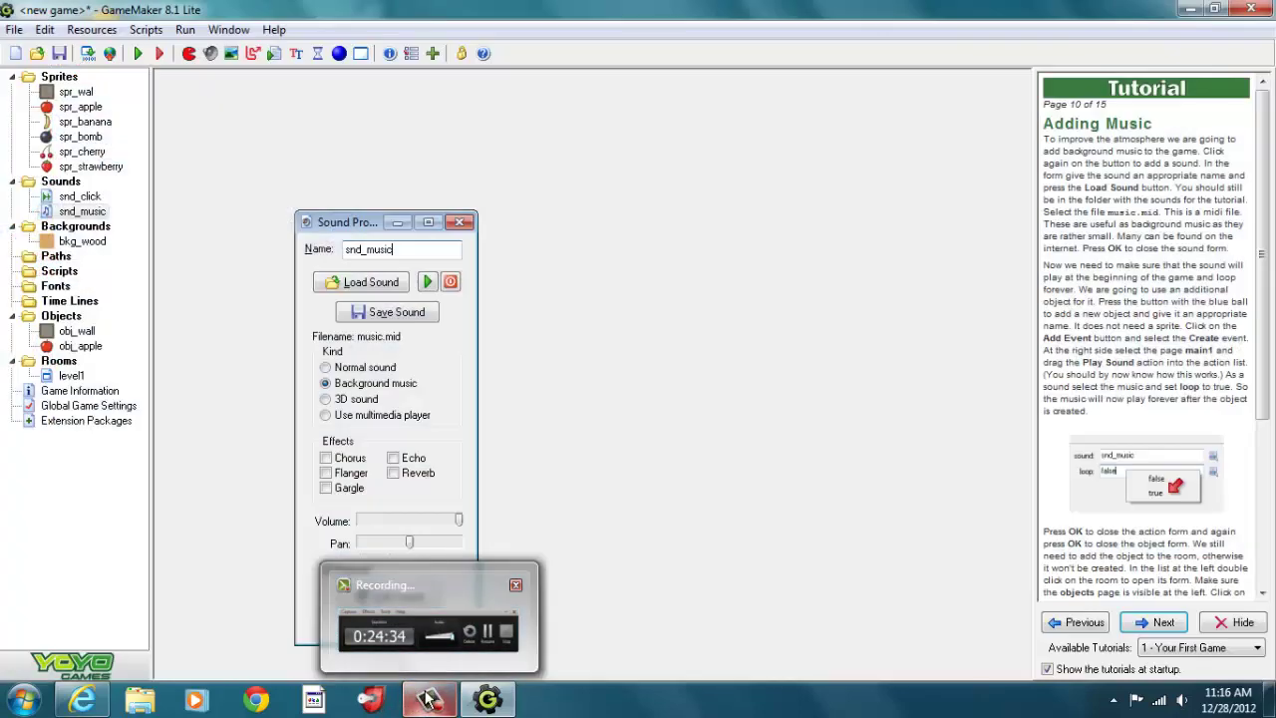
{"action": "left_click", "coordinate": [428, 700]}
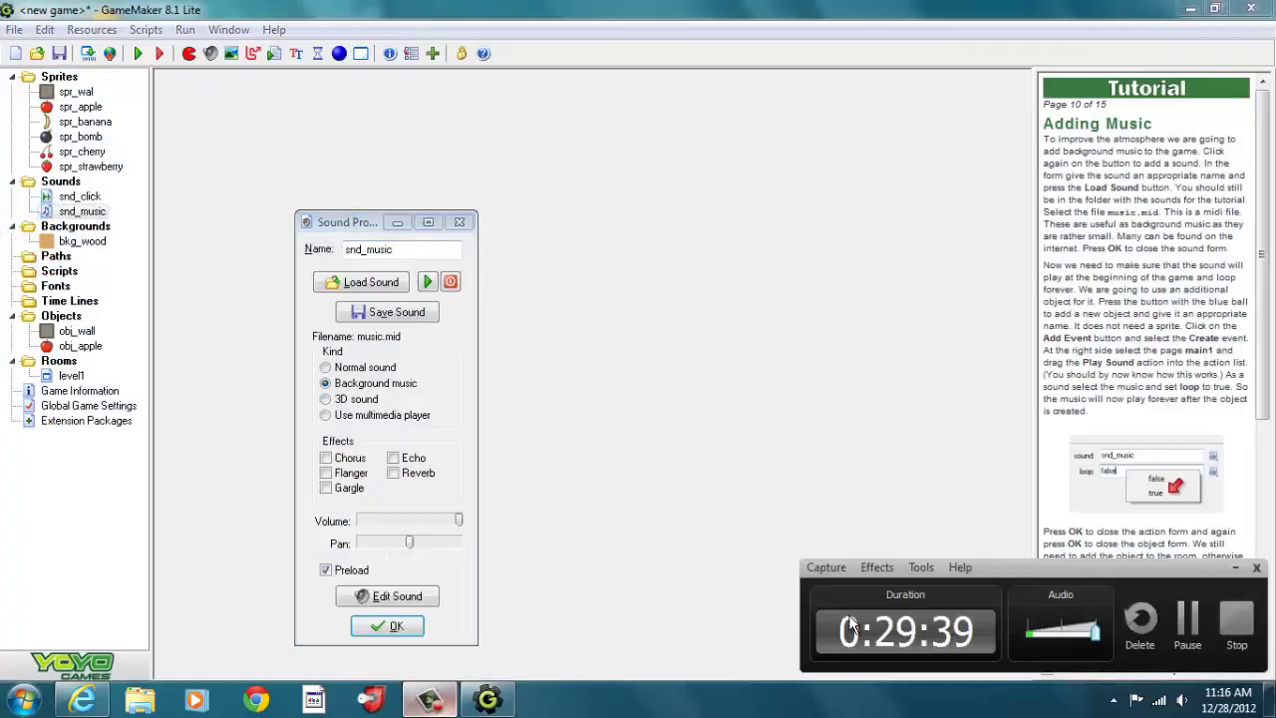
{"action": "left_click", "coordinate": [1236, 646]}
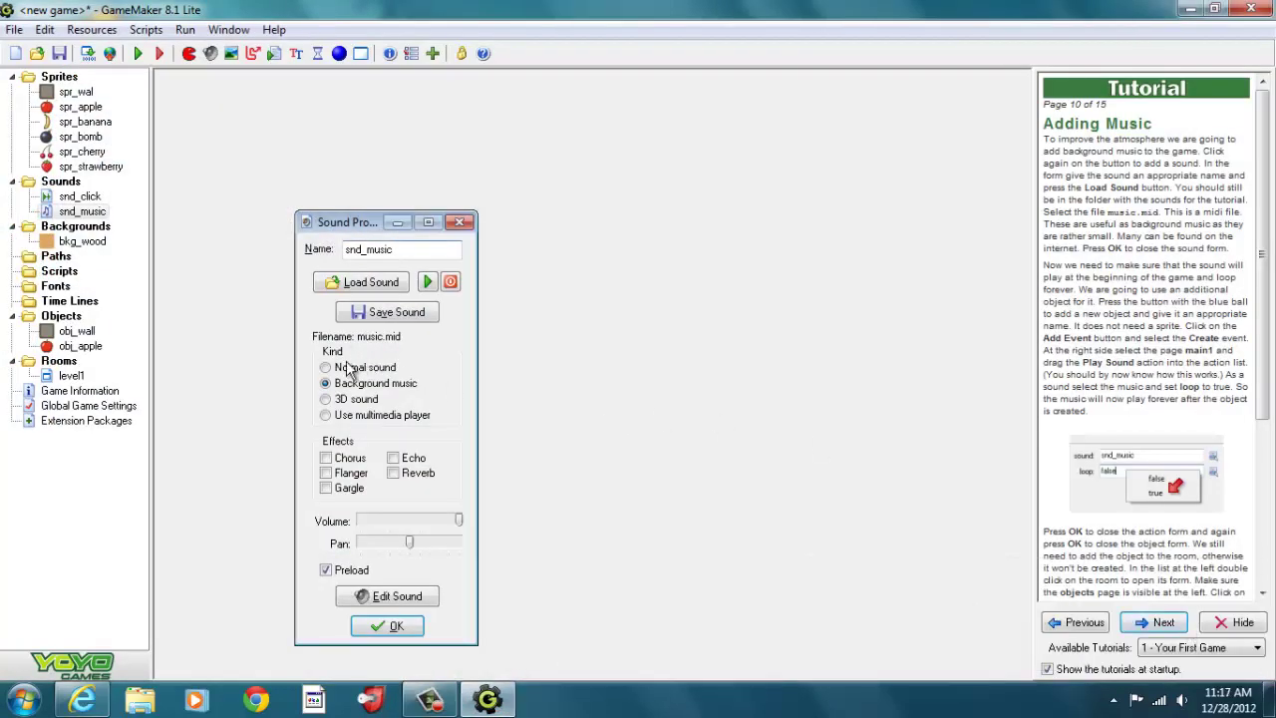
Step: Accept the snd_music sound and create a new object named obj_musics
{"action": "left_click", "coordinate": [391, 628]}
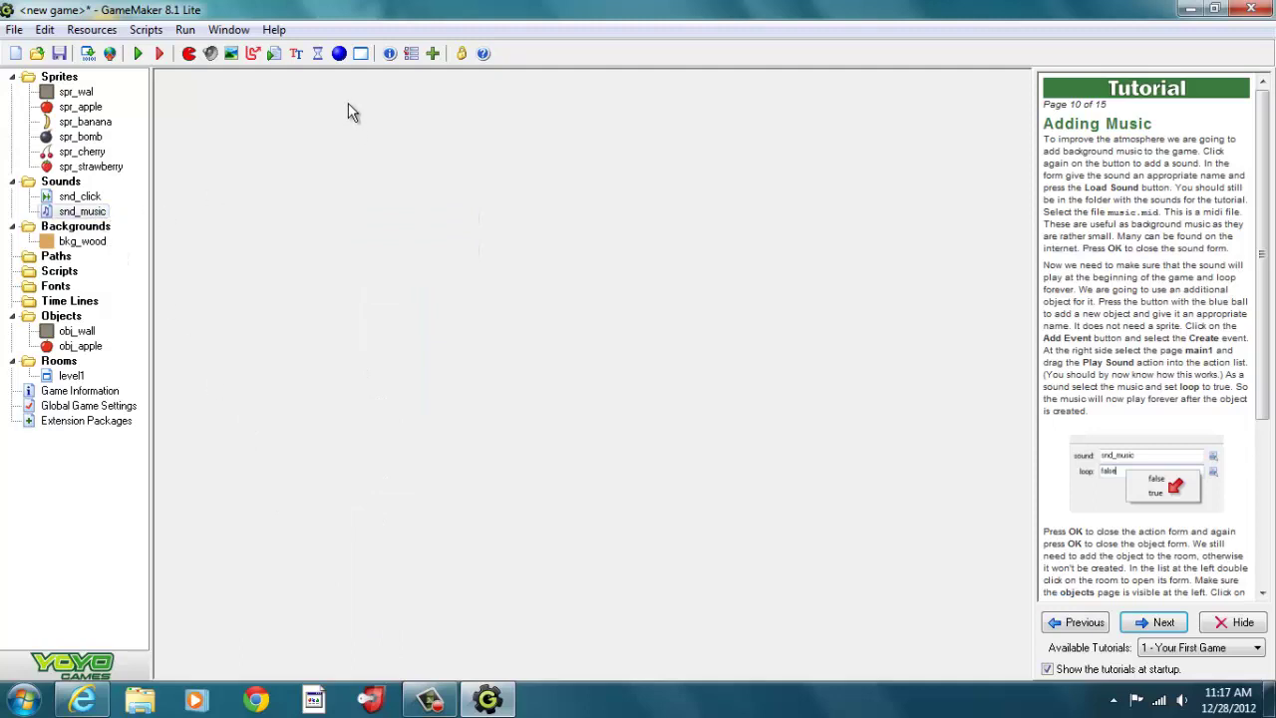
{"action": "left_click", "coordinate": [339, 55]}
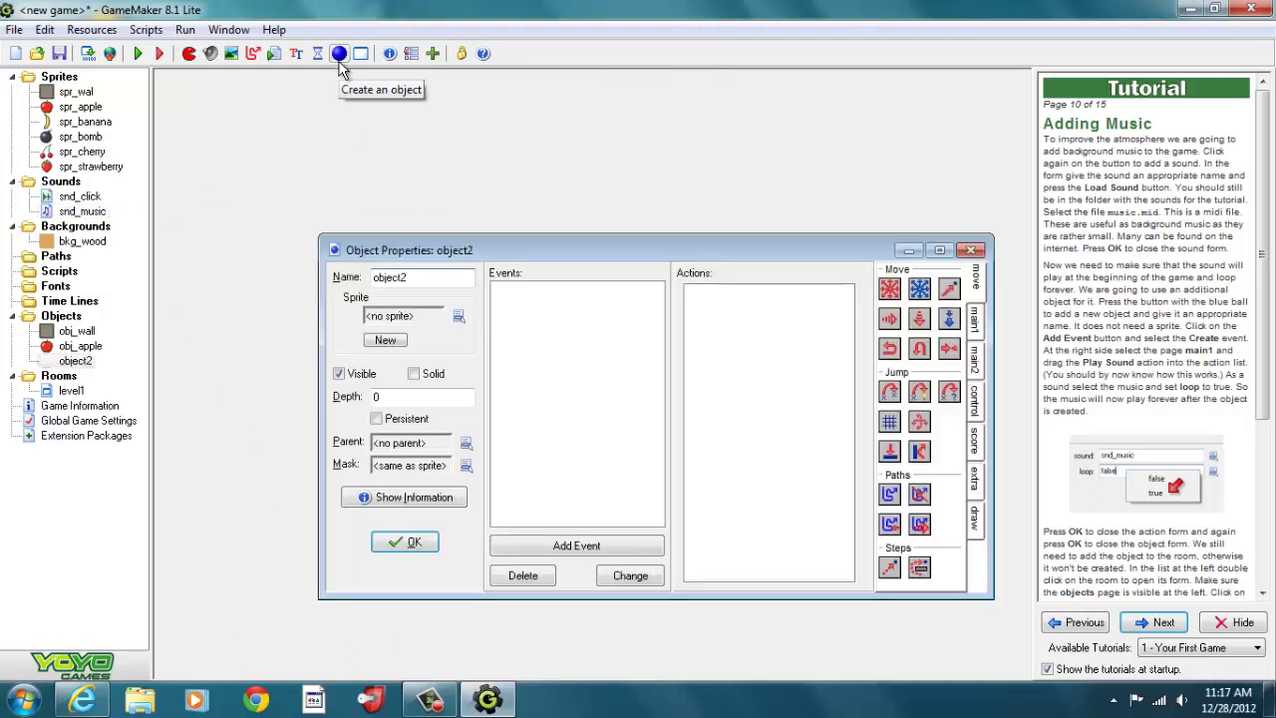
{"action": "left_click", "coordinate": [435, 278]}
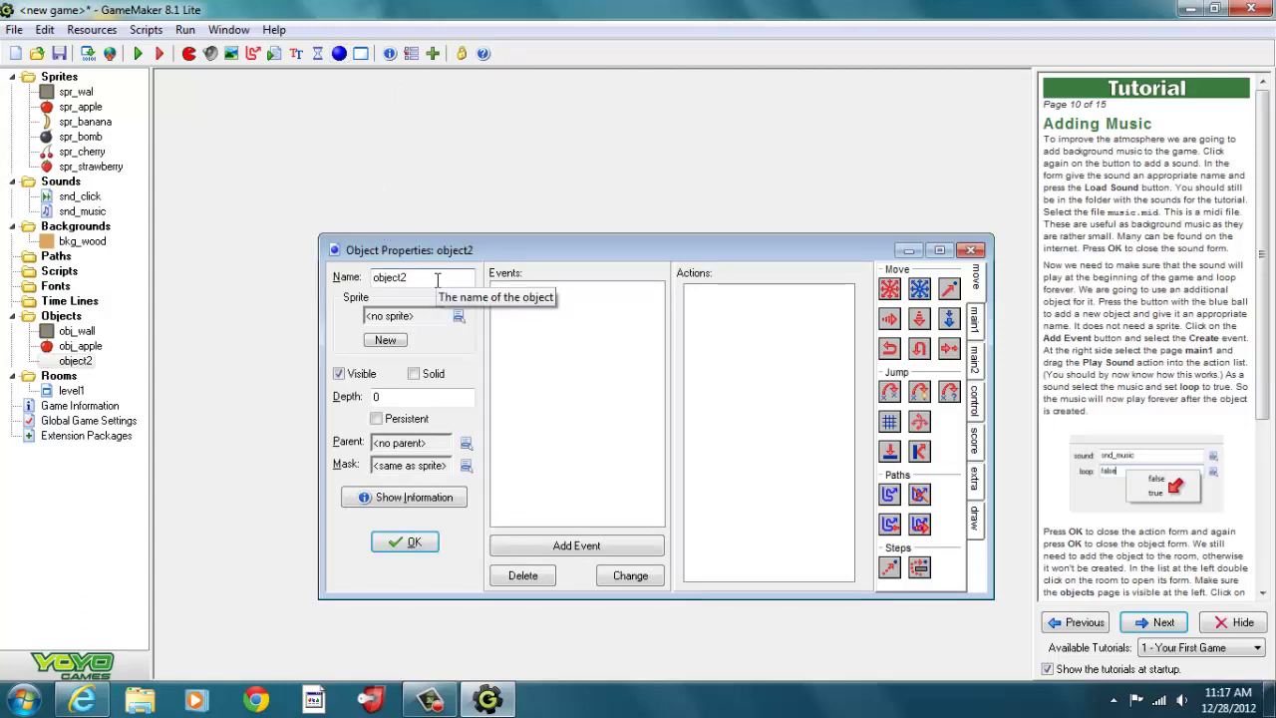
{"action": "key", "text": "BackSpace"}
{"action": "key", "text": "BackSpace"}
{"action": "key", "text": "BackSpace"}
{"action": "key", "text": "BackSpace"}
{"action": "key", "text": "BackSpace"}
{"action": "key", "text": "BackSpace"}
{"action": "key", "text": "BackSpace"}
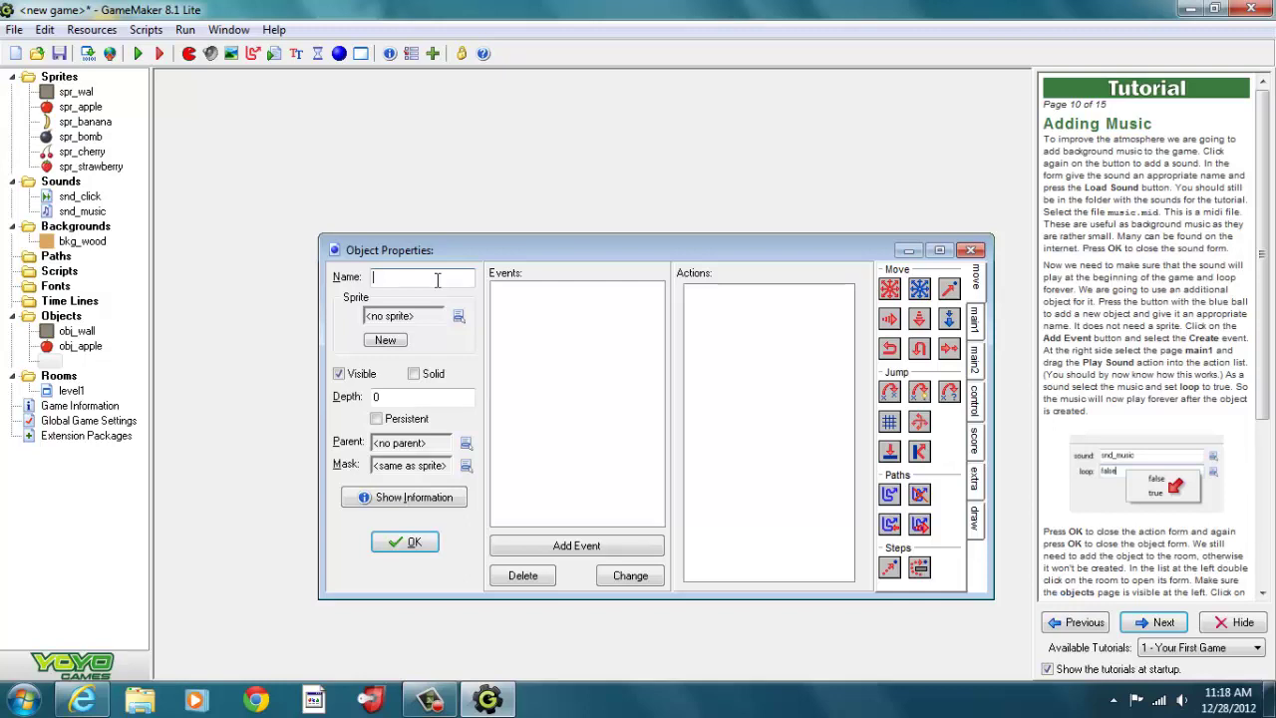
{"action": "type", "text": "obj_musics"}
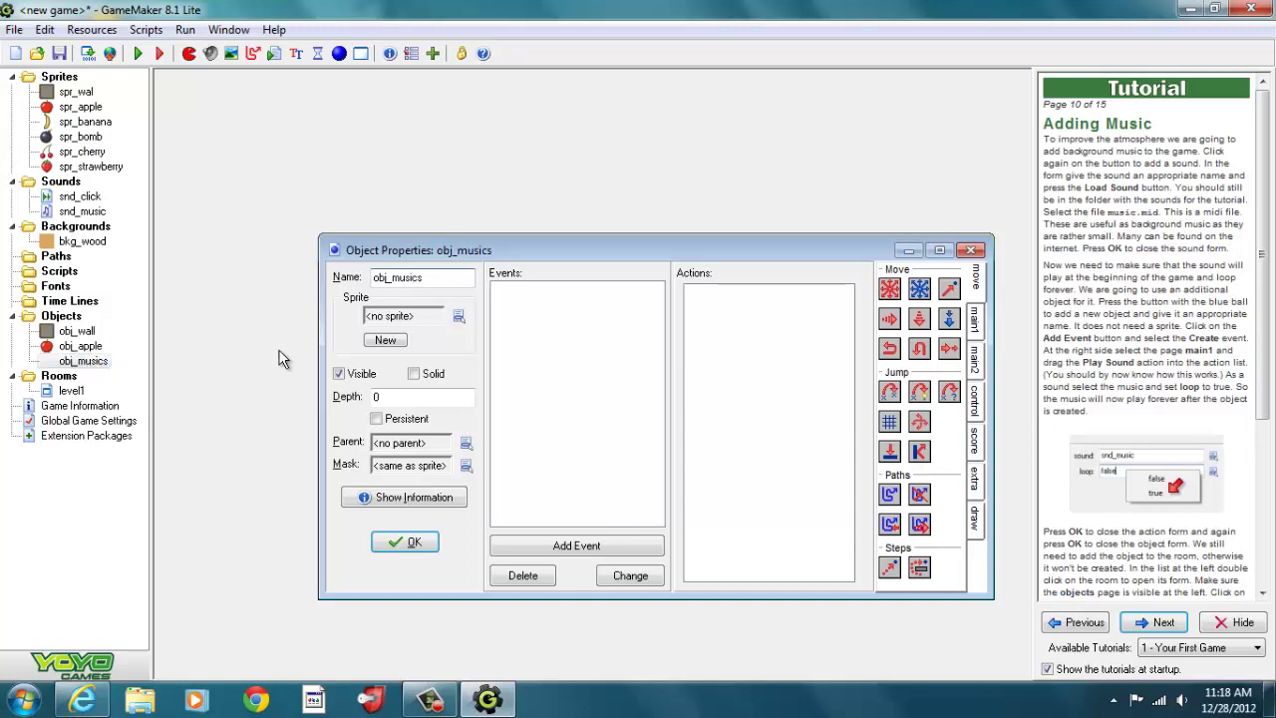
Step: Add a Create event to obj_musics with a Play Sound action using snd_music and loop set to true, and accept the object
{"action": "left_click", "coordinate": [551, 548]}
{"action": "left_click", "coordinate": [574, 258]}
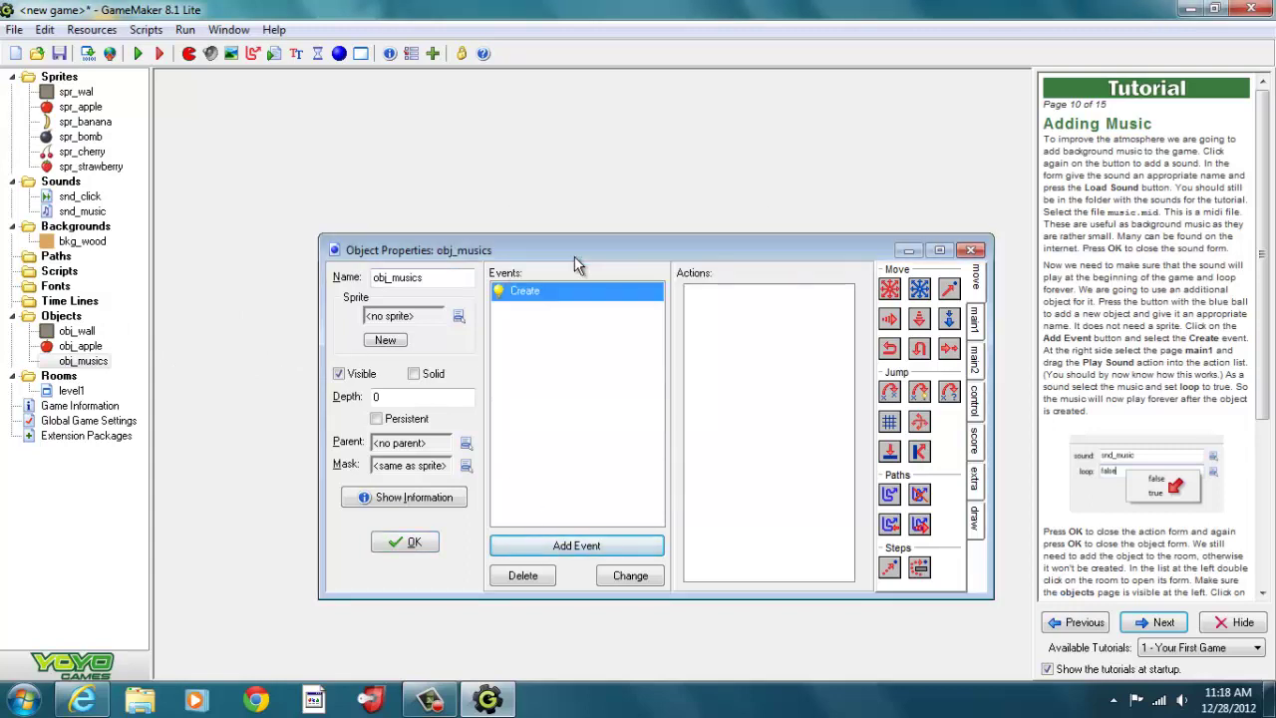
{"action": "left_click", "coordinate": [975, 319]}
{"action": "left_click_drag", "start_coordinate": [893, 411], "coordinate": [721, 315]}
{"action": "left_click", "coordinate": [757, 290]}
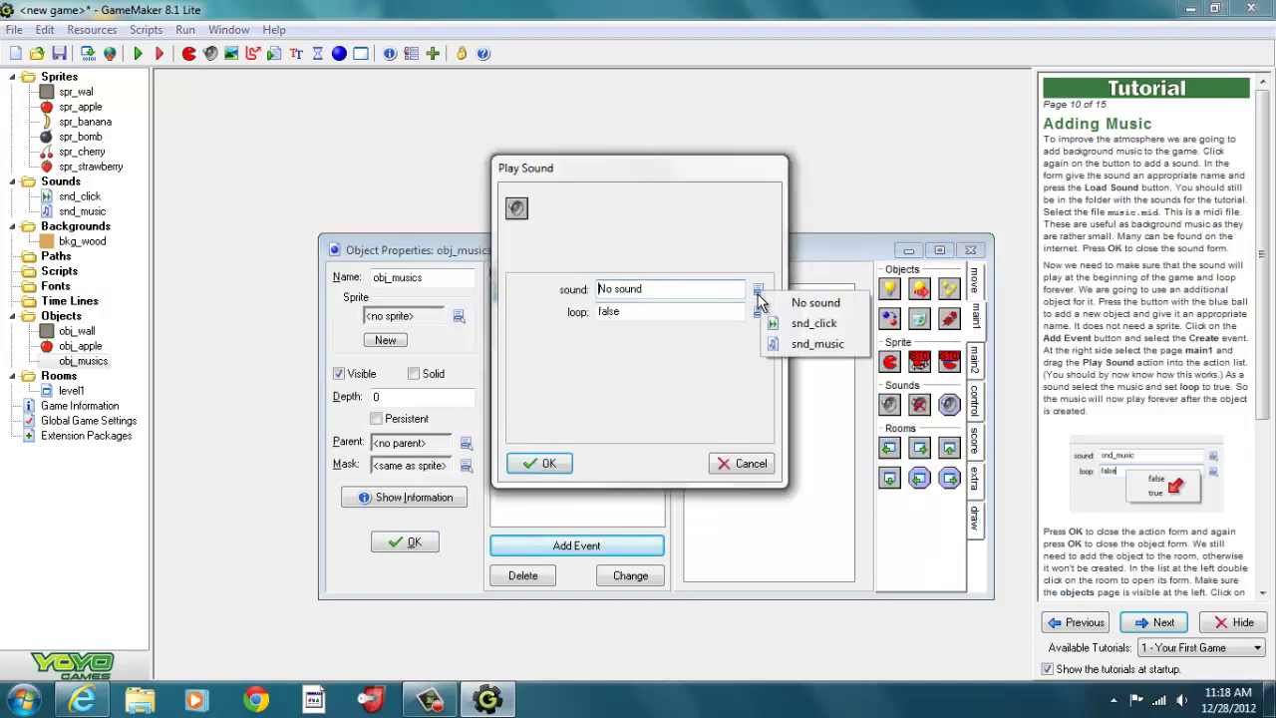
{"action": "left_click", "coordinate": [815, 344]}
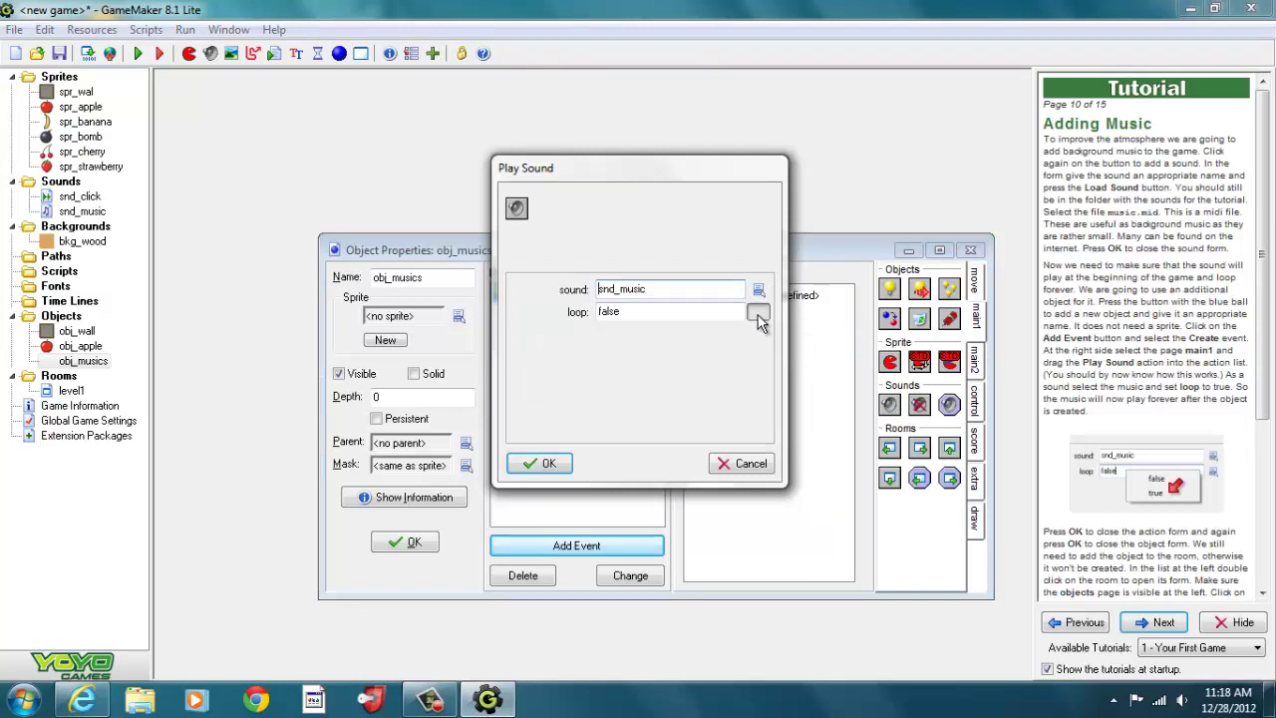
{"action": "left_click", "coordinate": [759, 313]}
{"action": "left_click", "coordinate": [799, 348]}
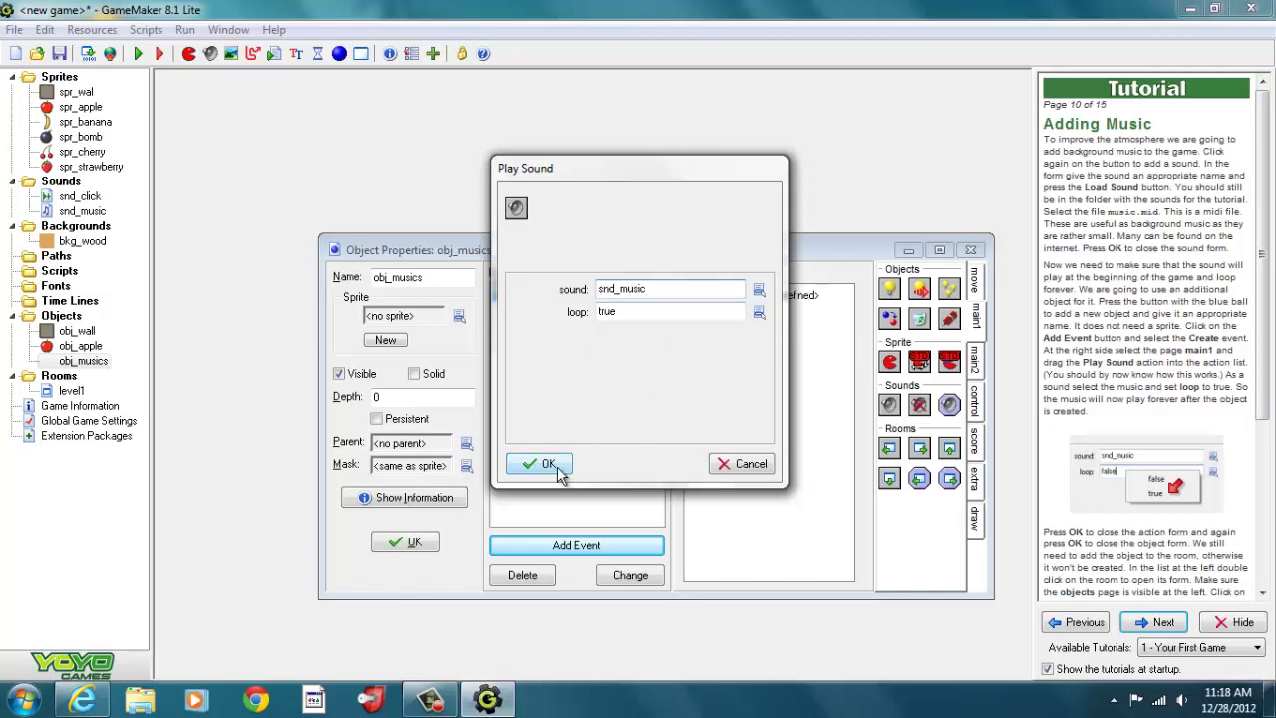
{"action": "left_click", "coordinate": [543, 465]}
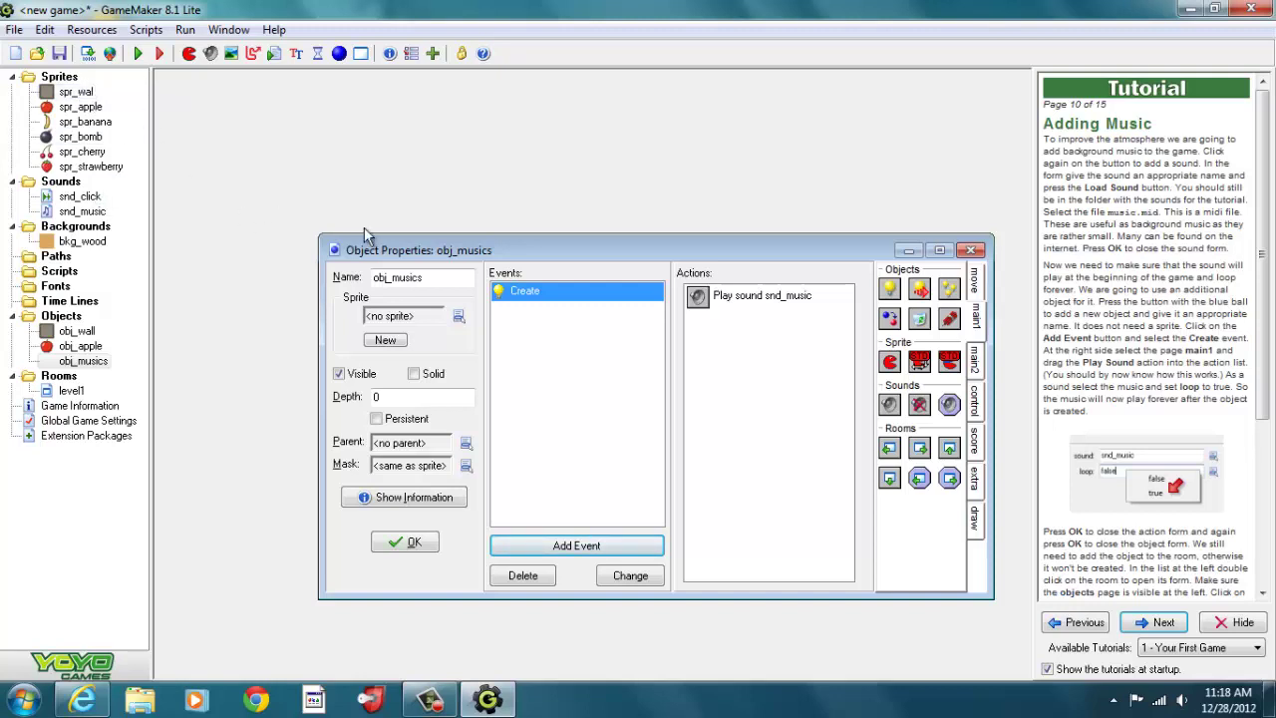
{"action": "left_click", "coordinate": [433, 548]}
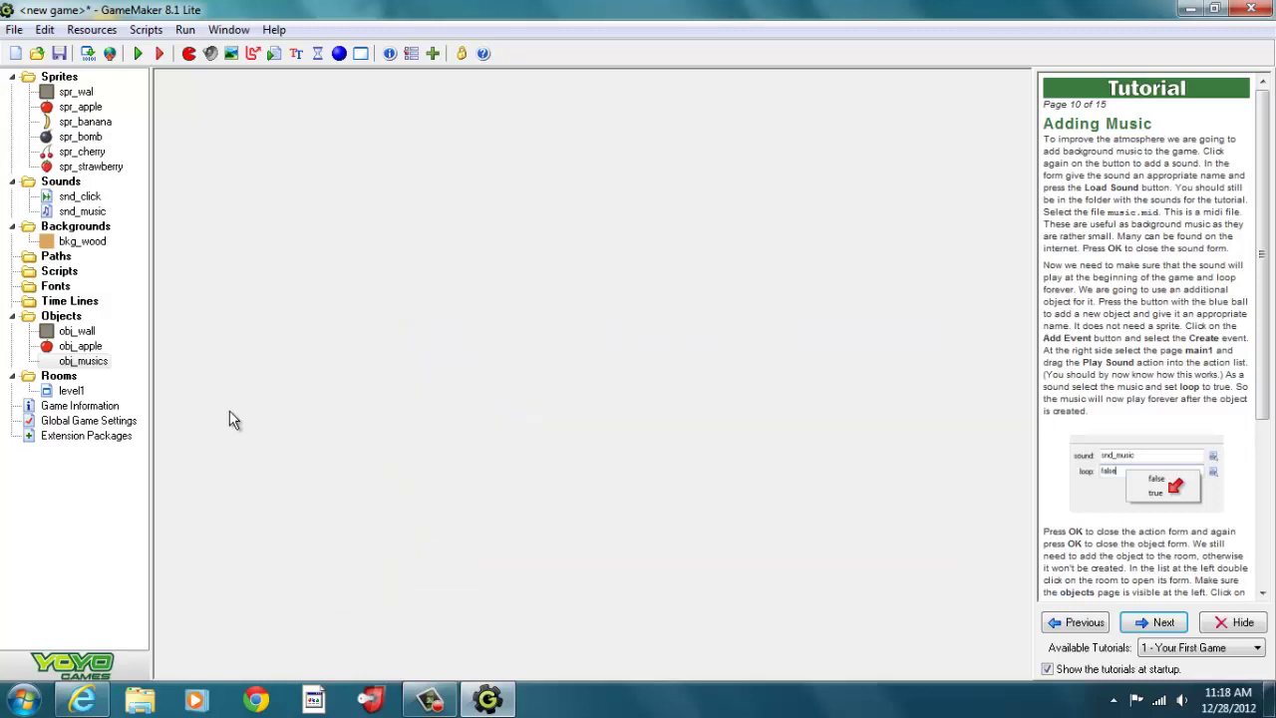
Step: Place one obj_musics instance in the upper-left cell inside the walls of room level1 and accept the room
{"action": "double_click", "coordinate": [74, 391]}
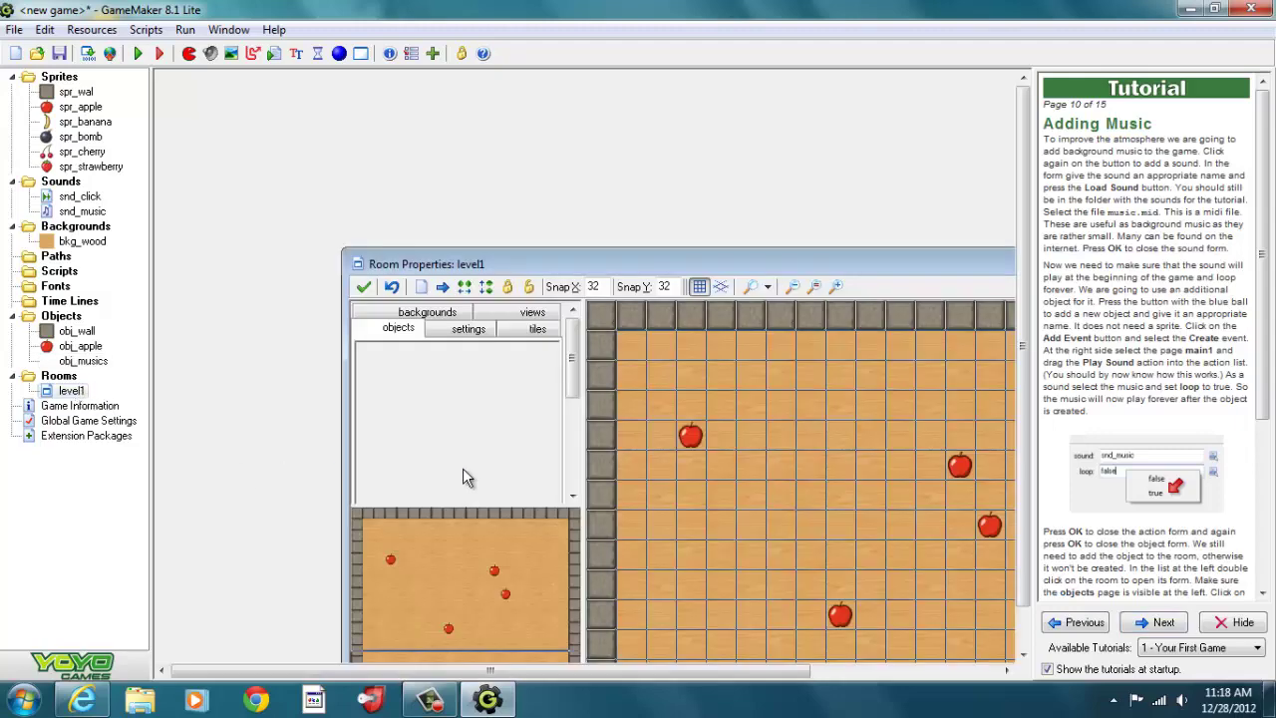
{"action": "left_click_drag", "start_coordinate": [687, 269], "coordinate": [586, 145]}
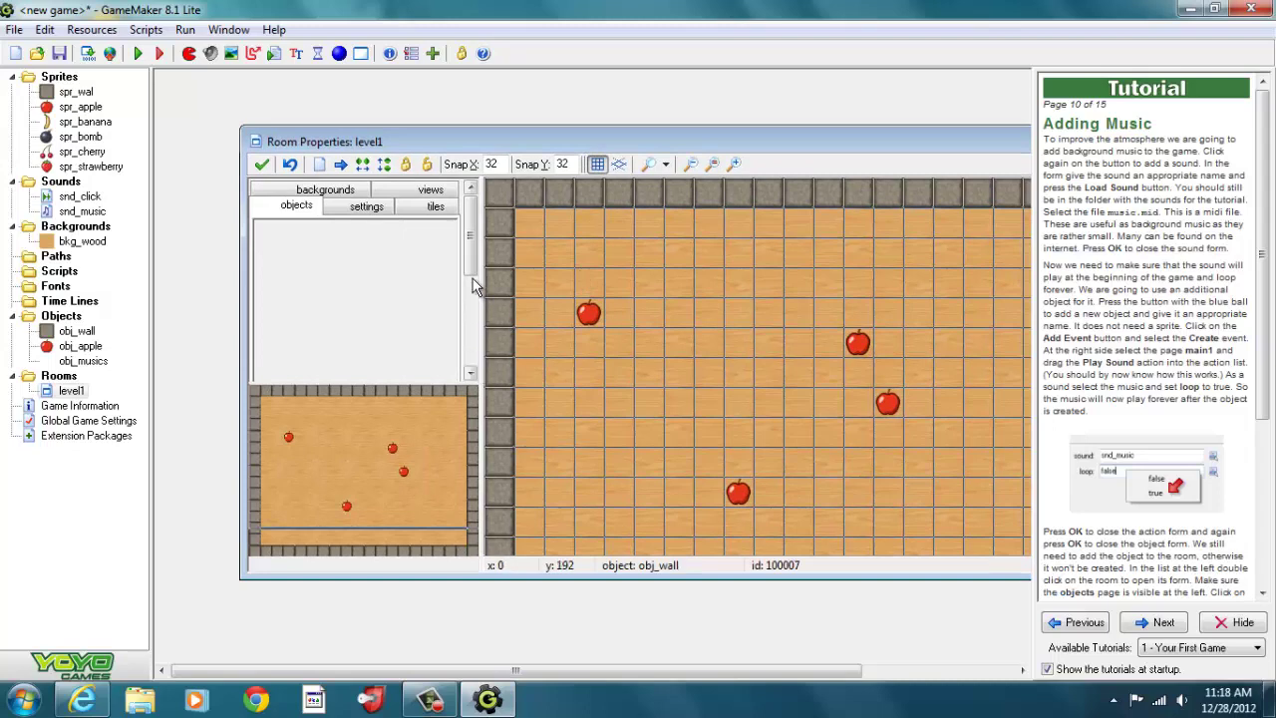
{"action": "left_click_drag", "start_coordinate": [862, 146], "coordinate": [724, 147]}
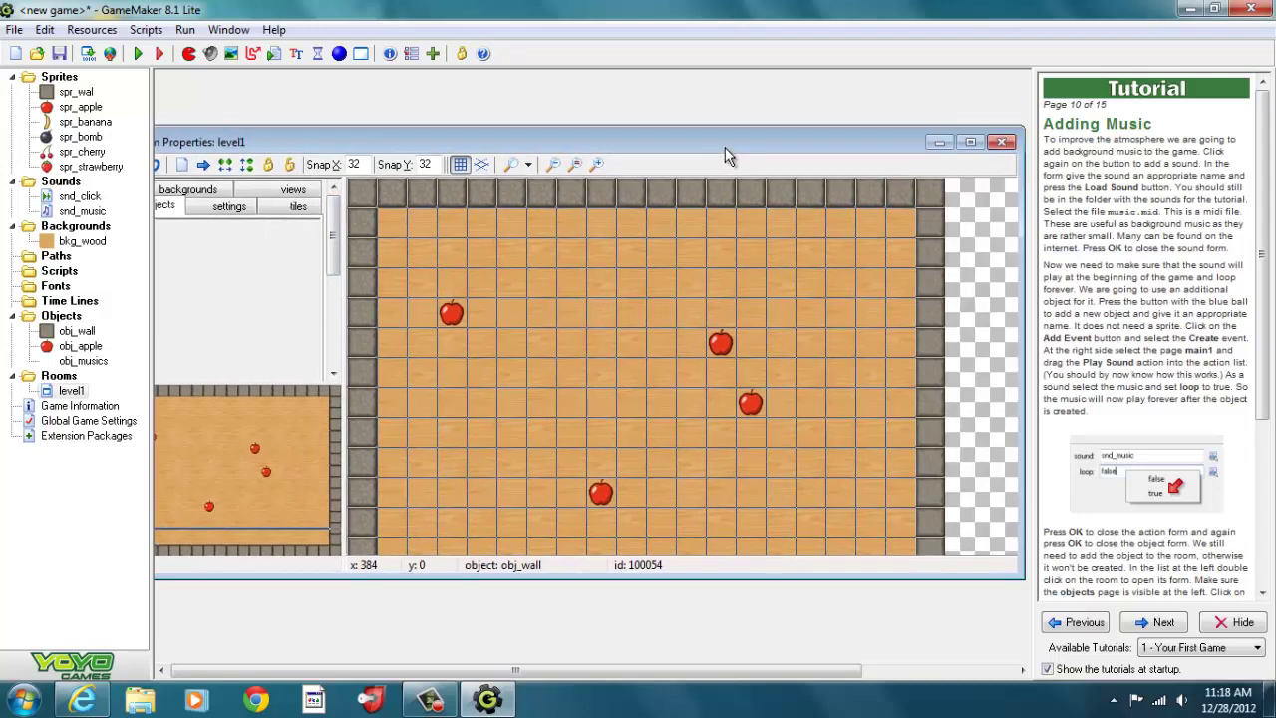
{"action": "left_click", "coordinate": [980, 140]}
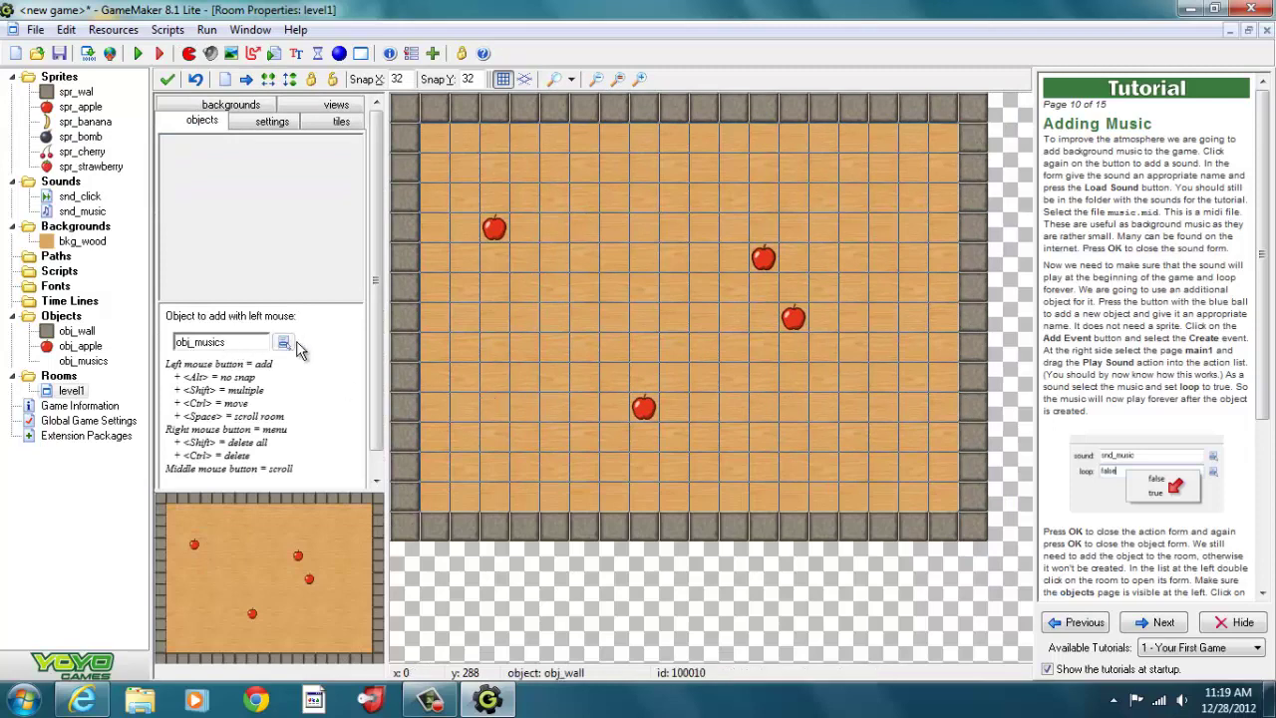
{"action": "left_click", "coordinate": [439, 143]}
{"action": "left_click", "coordinate": [168, 80]}
Step: Run the game and catch moving apples to test the background music and click sound
{"action": "left_click", "coordinate": [140, 55]}
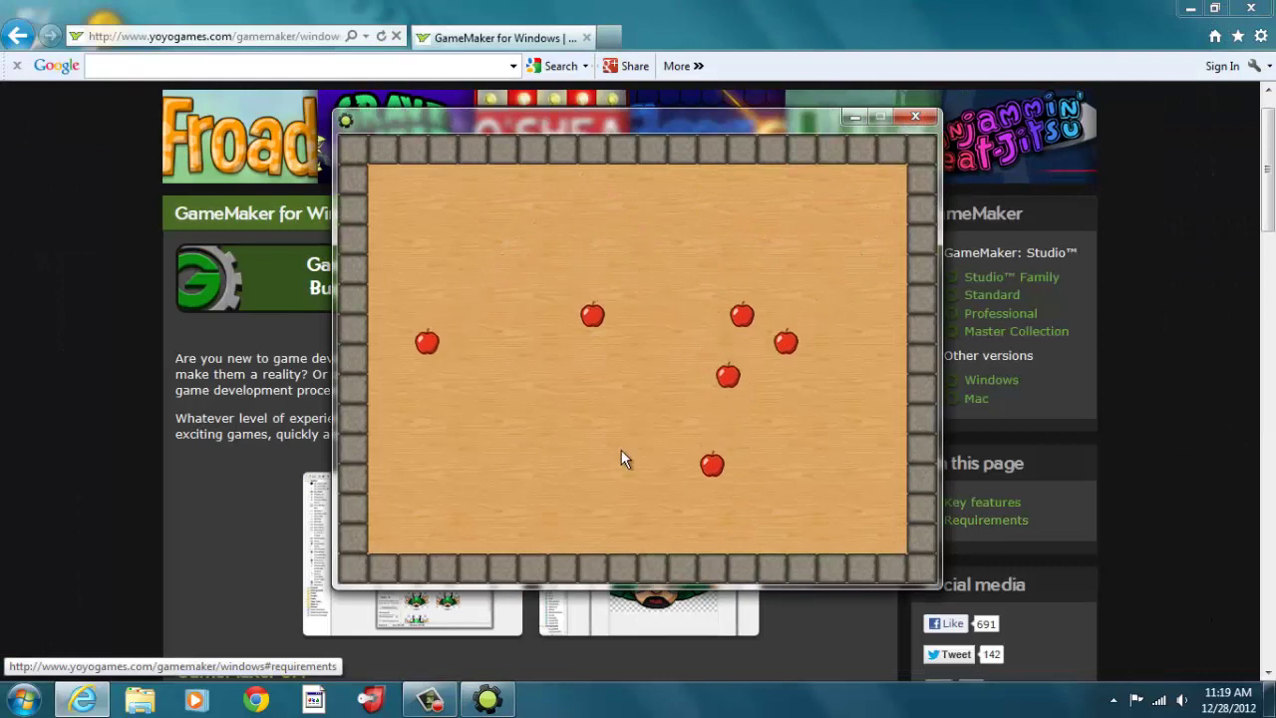
{"action": "left_click", "coordinate": [590, 384]}
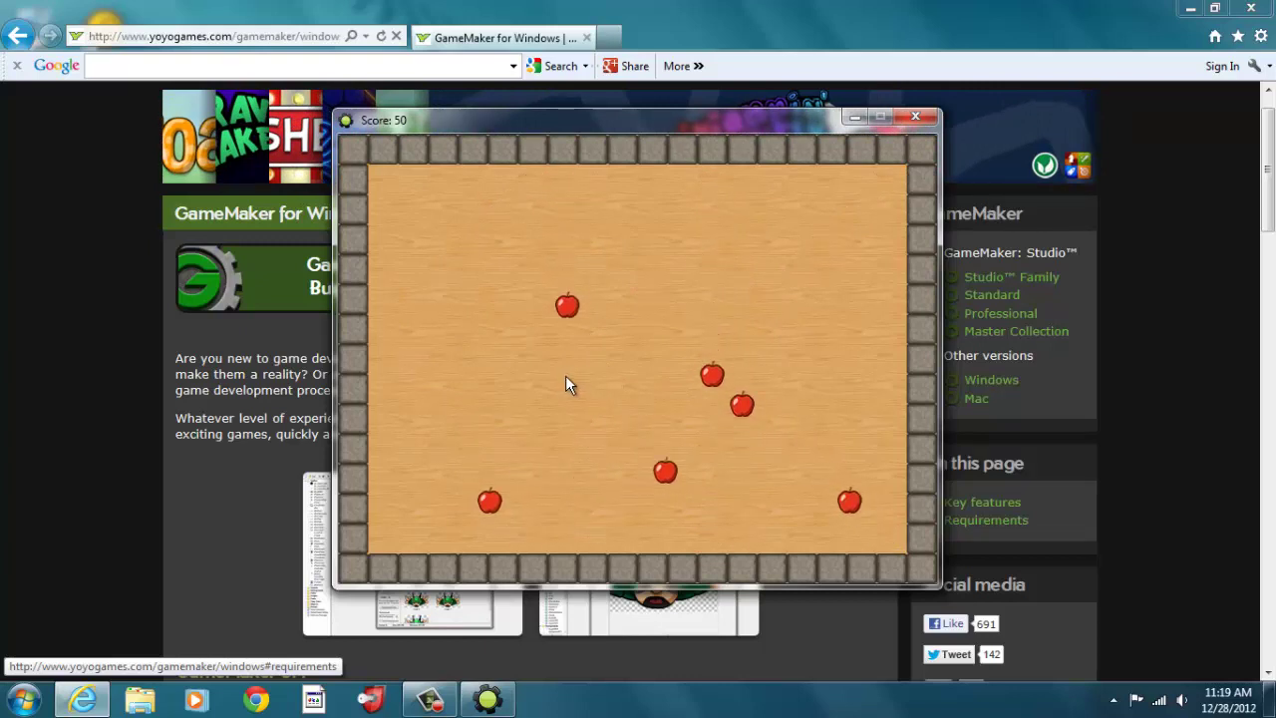
{"action": "left_click", "coordinate": [566, 385]}
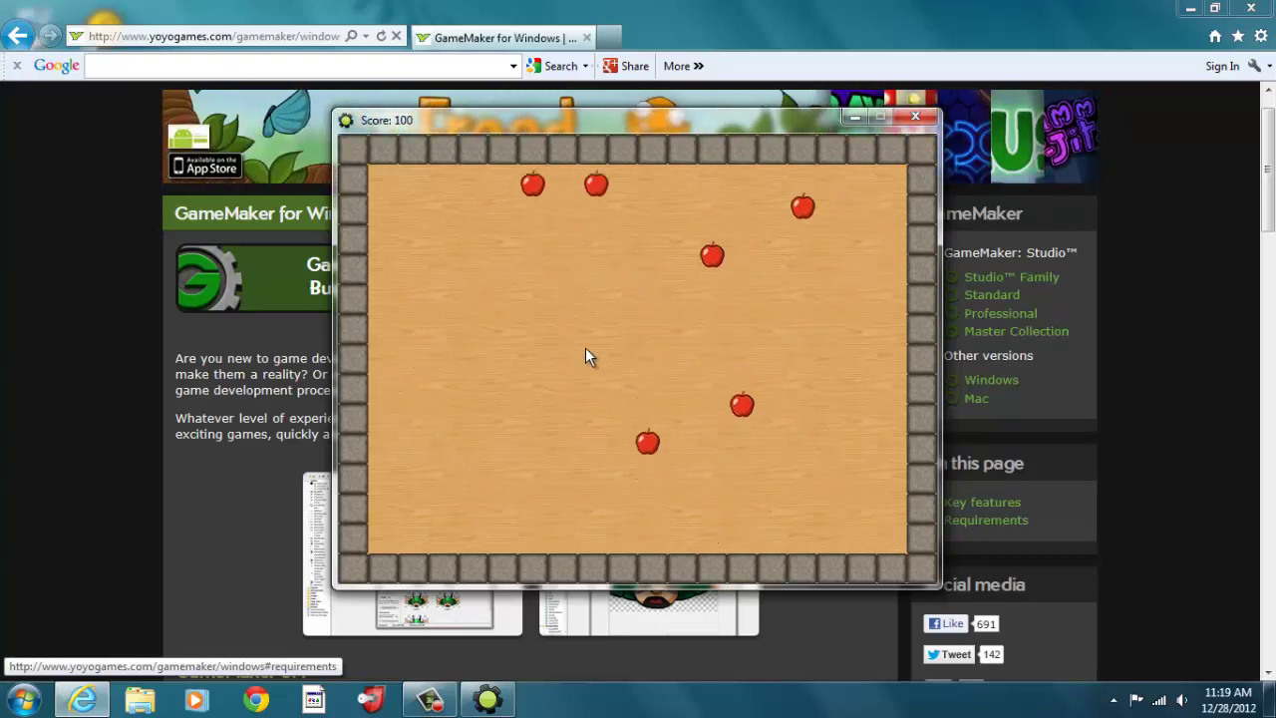
Step: Test the running game by catching moving apples, and close the game window
{"action": "left_click", "coordinate": [648, 468]}
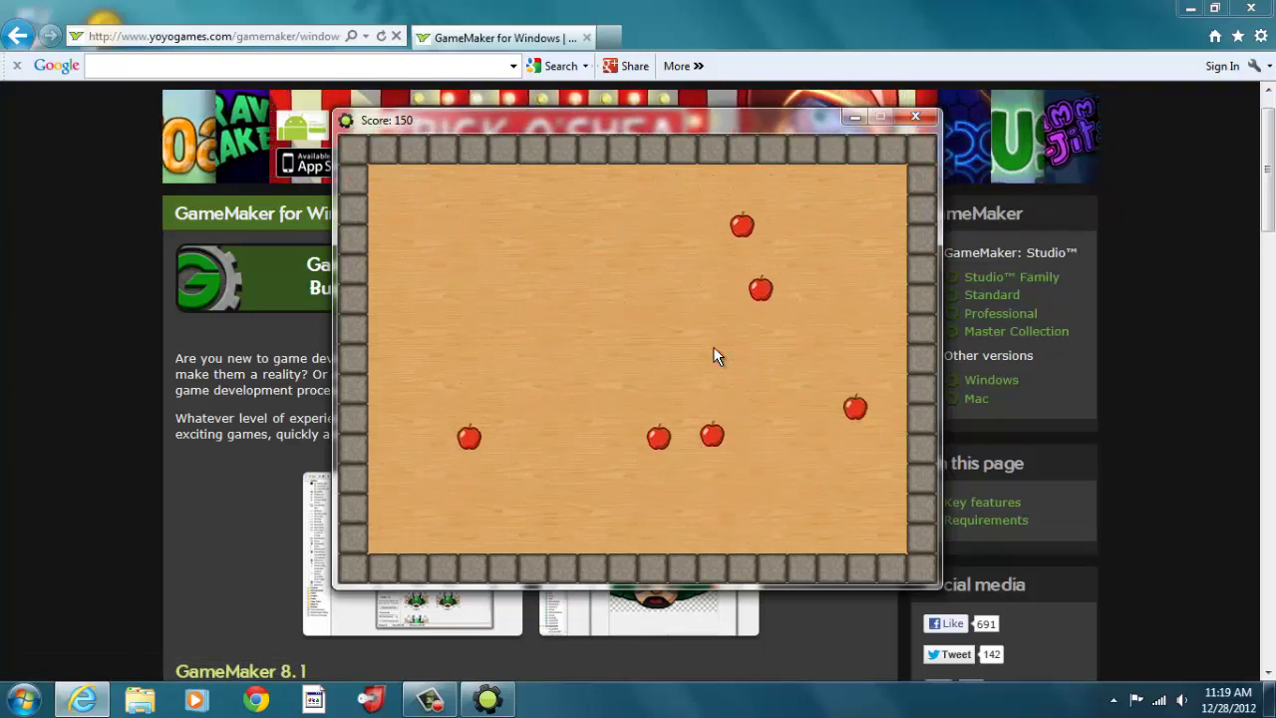
{"action": "left_click", "coordinate": [713, 349]}
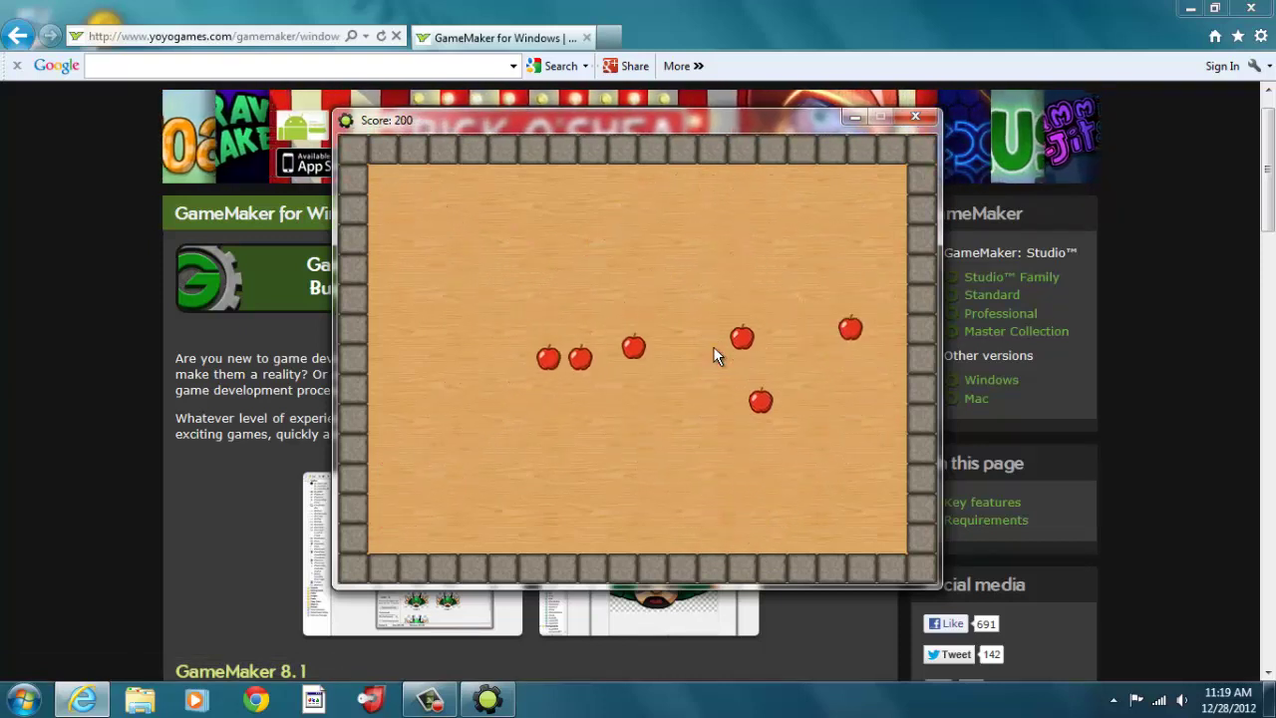
{"action": "left_click", "coordinate": [909, 120]}
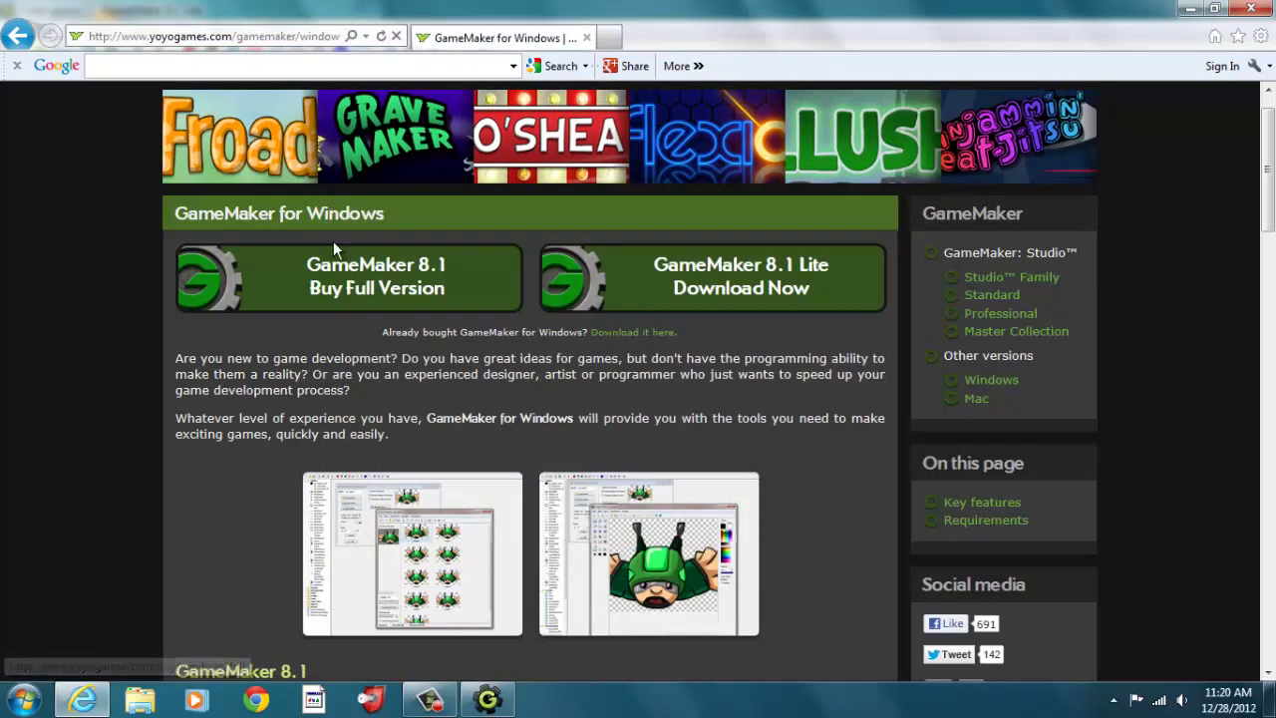
Step: Switch to GameMaker and read the tutorial page "More Fruit"
{"action": "left_click", "coordinate": [488, 701]}
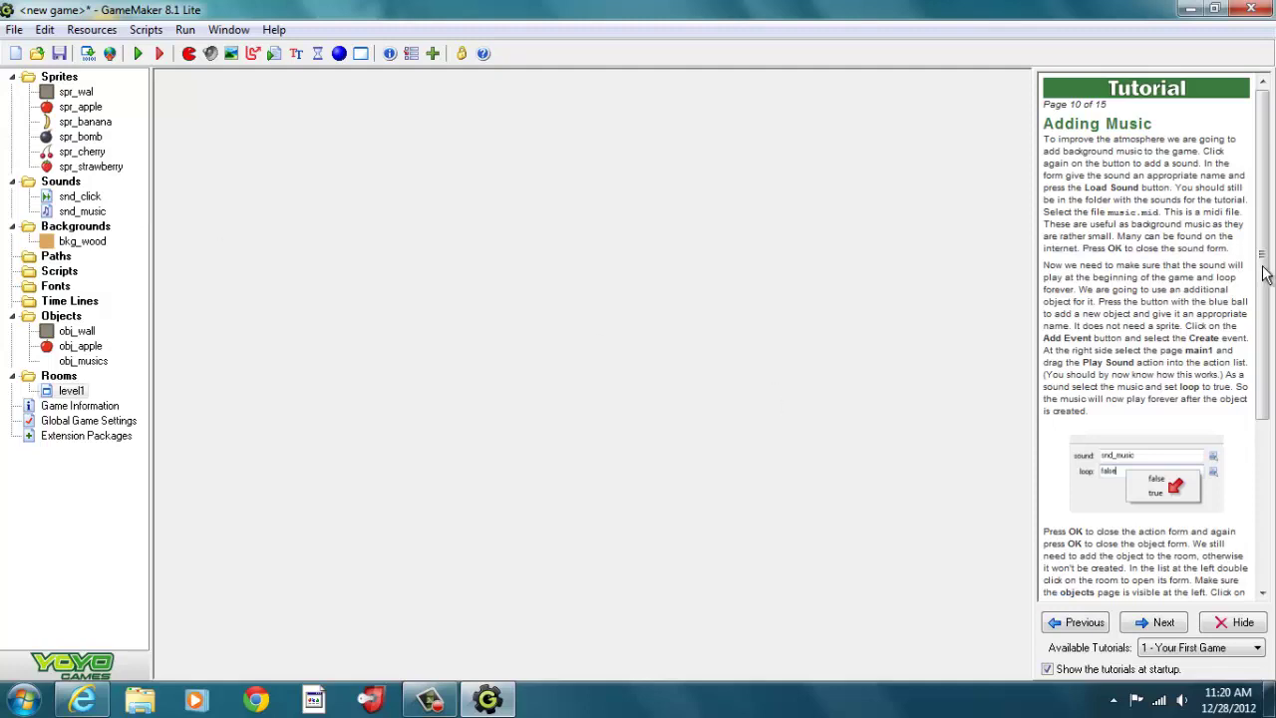
{"action": "scroll", "coordinate": [1264, 274], "scroll_direction": "down", "scroll_amount": 5}
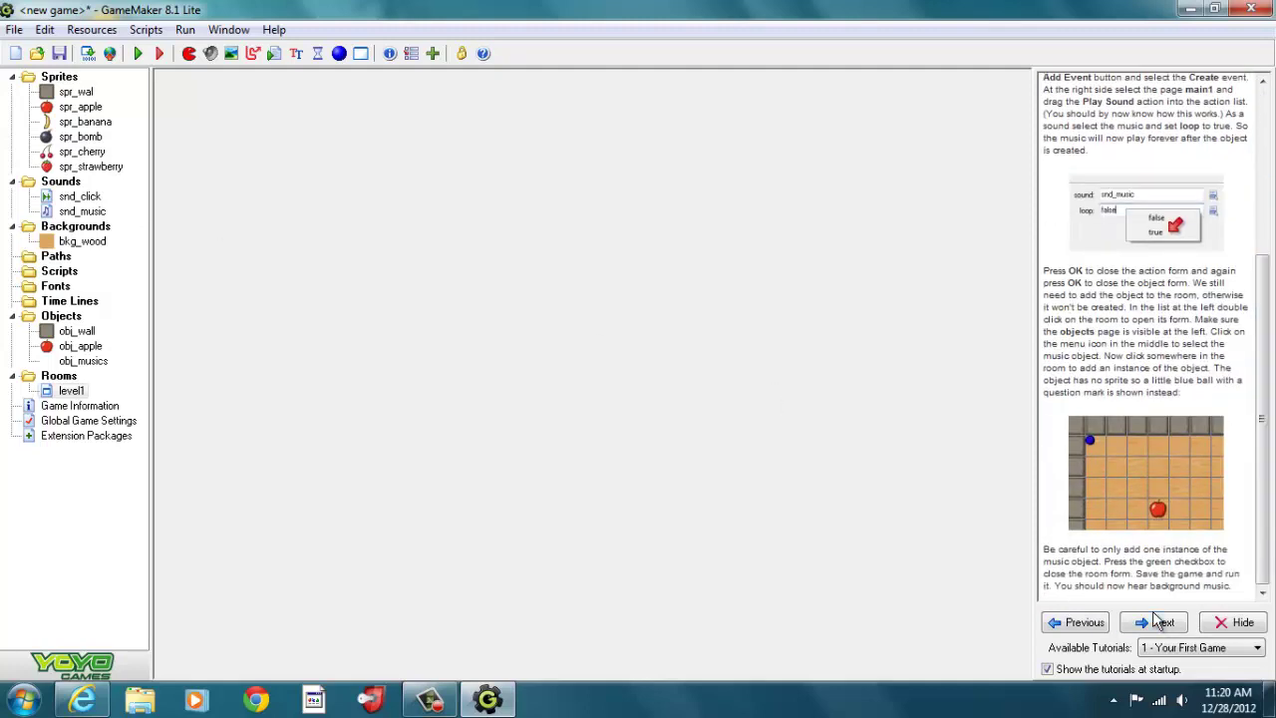
{"action": "left_click", "coordinate": [1158, 622]}
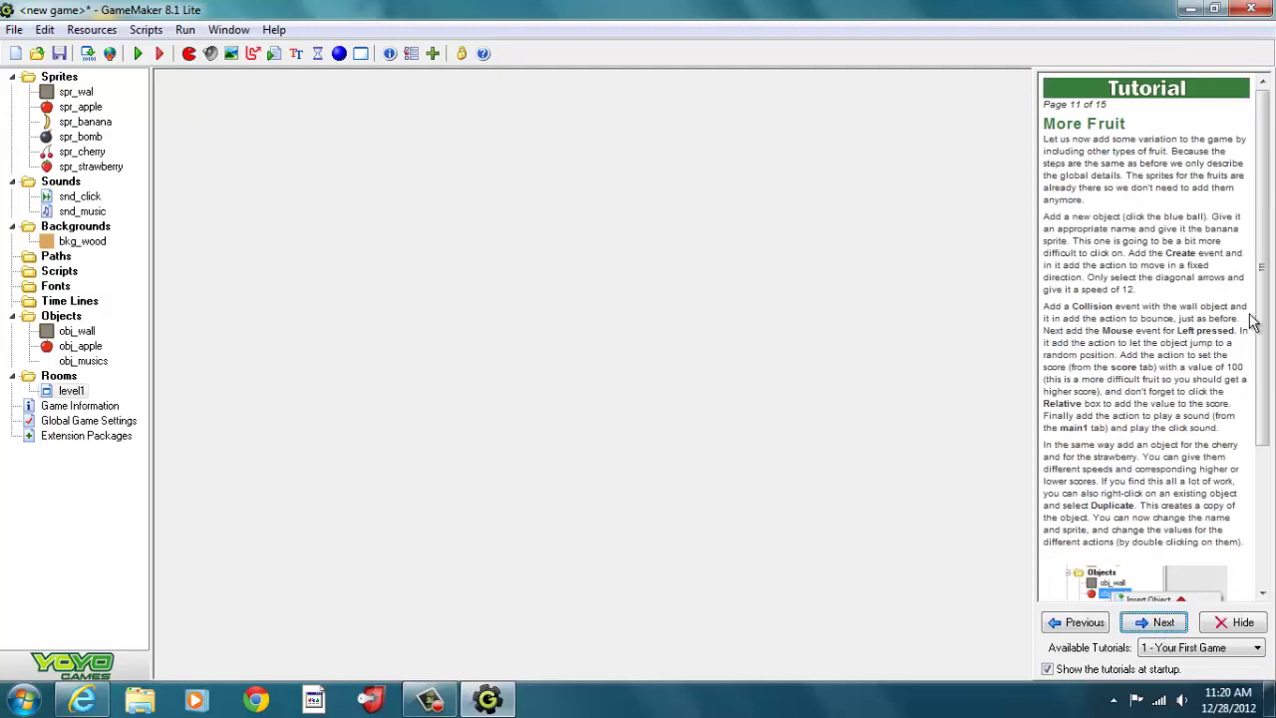
{"action": "scroll", "coordinate": [1262, 293], "scroll_direction": "down", "scroll_amount": 4}
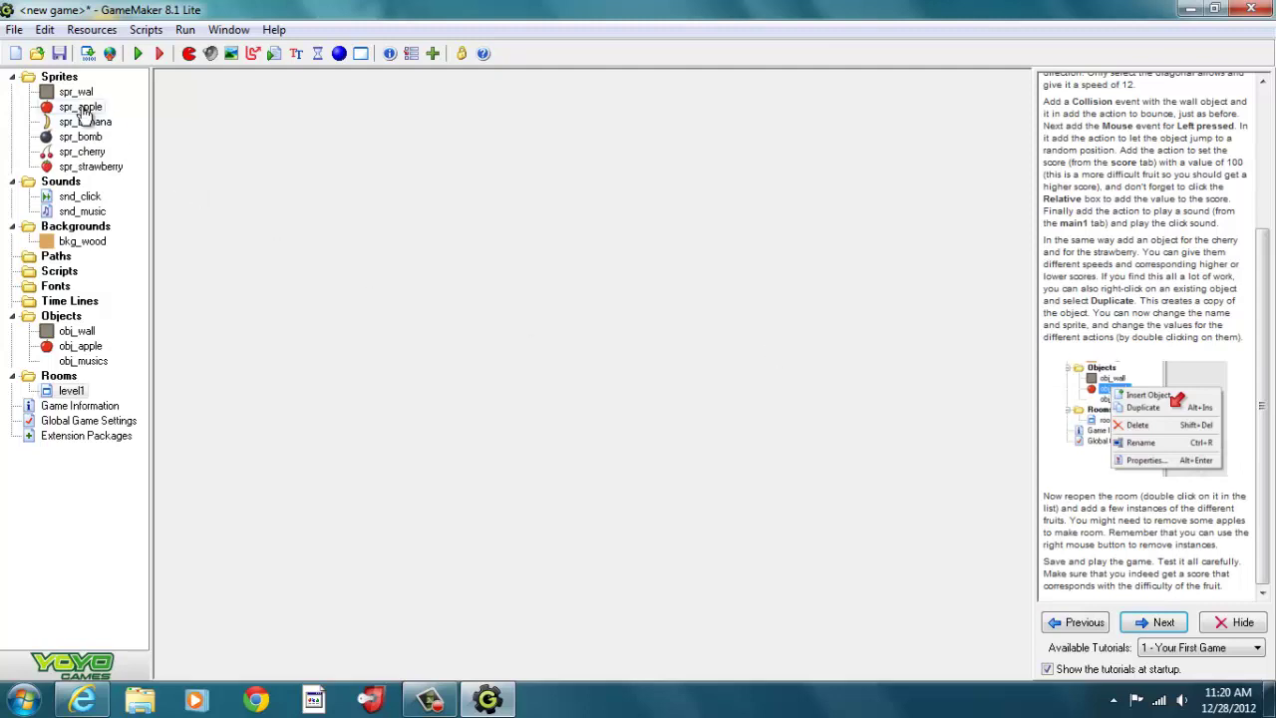
Step: Review the actions of obj_apple's Create, wall collision and Left Pressed events, and close the object without saving changes
{"action": "left_click", "coordinate": [83, 349]}
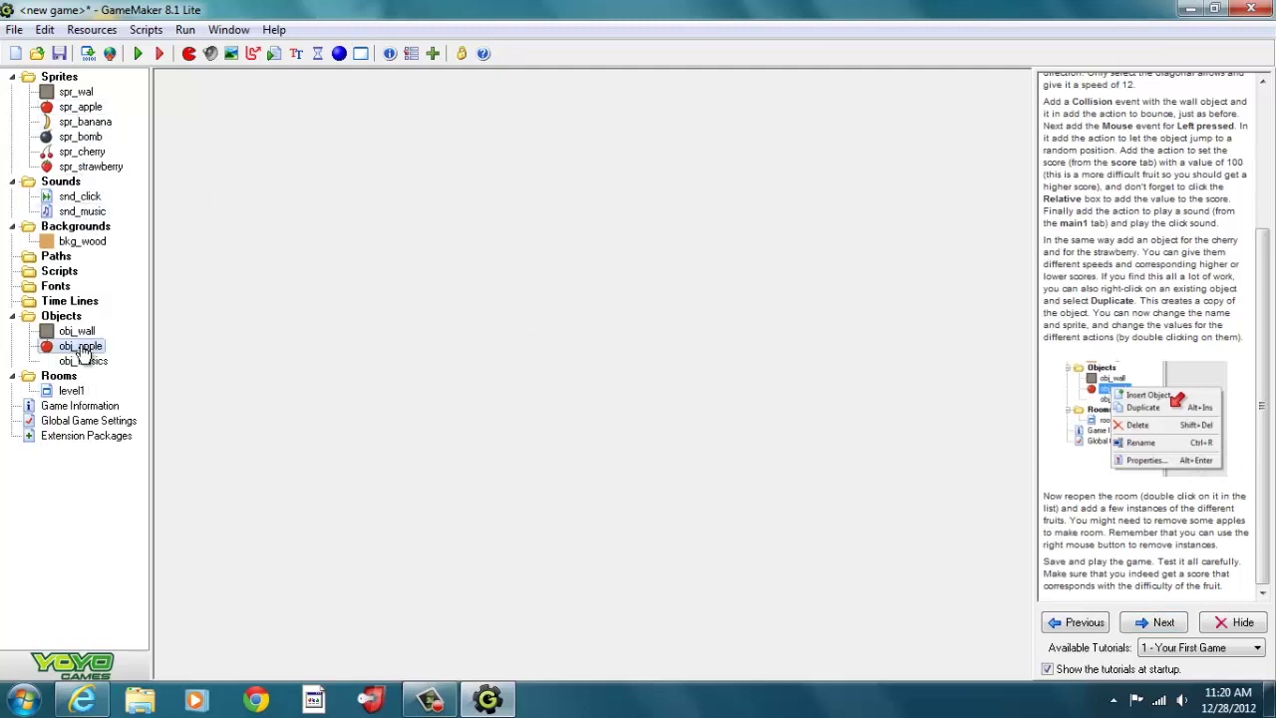
{"action": "double_click", "coordinate": [84, 349]}
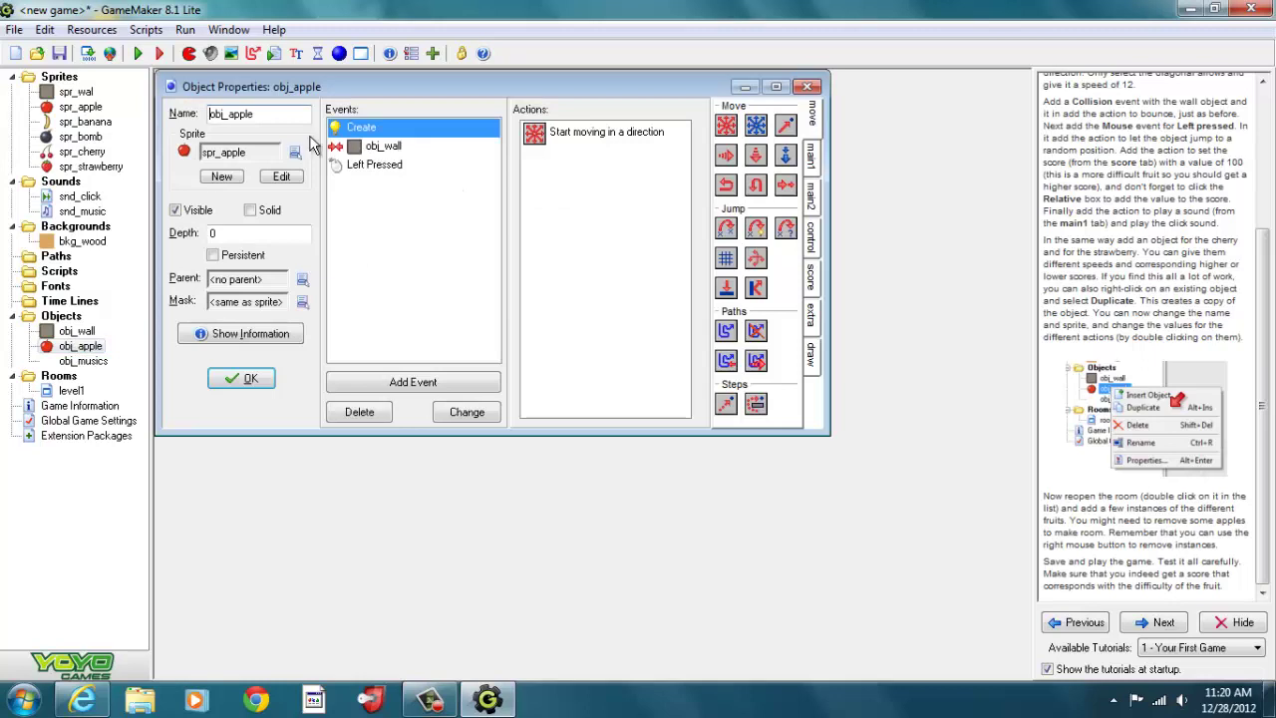
{"action": "left_click", "coordinate": [544, 135]}
{"action": "double_click", "coordinate": [543, 136]}
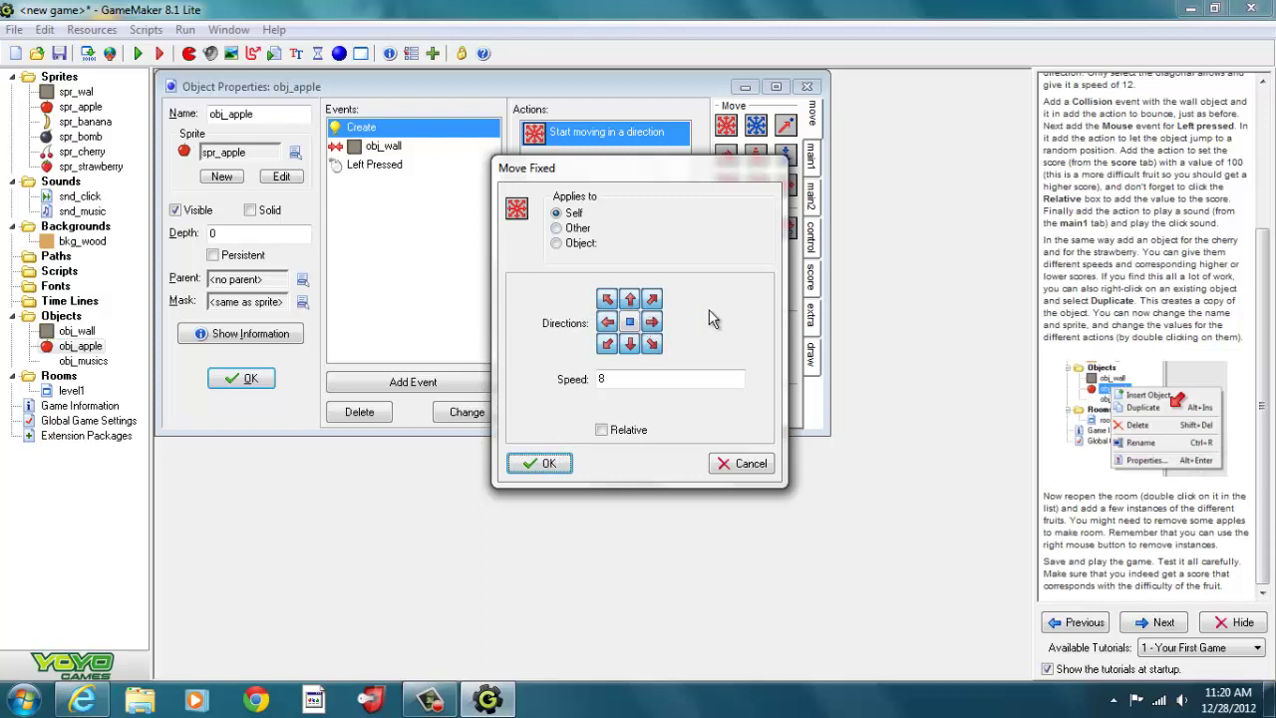
{"action": "left_click", "coordinate": [547, 465]}
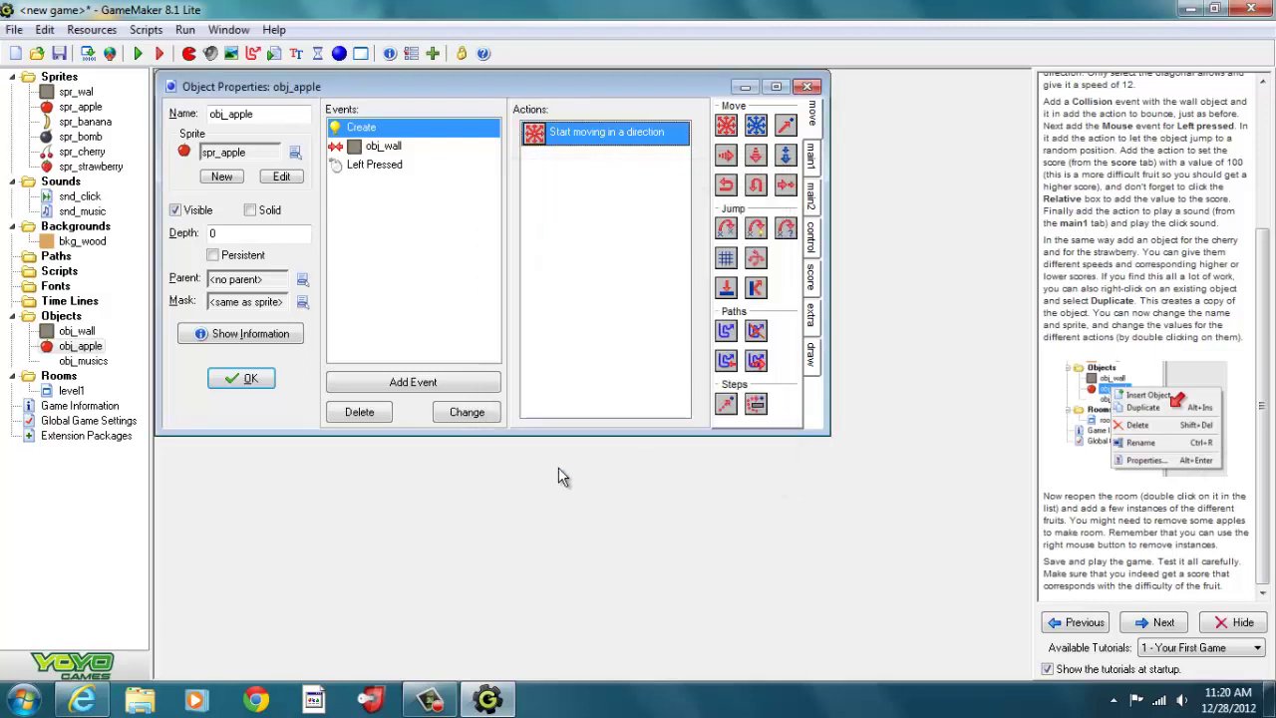
{"action": "left_click", "coordinate": [395, 148]}
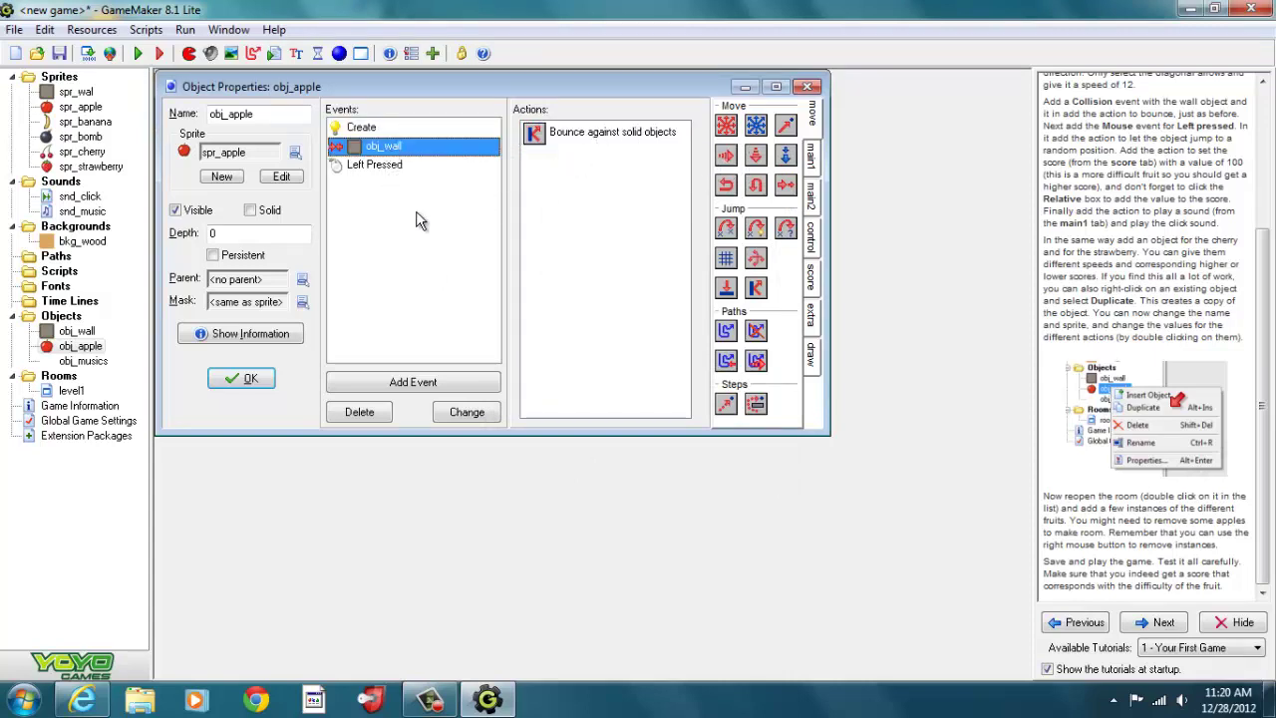
{"action": "left_click", "coordinate": [374, 165]}
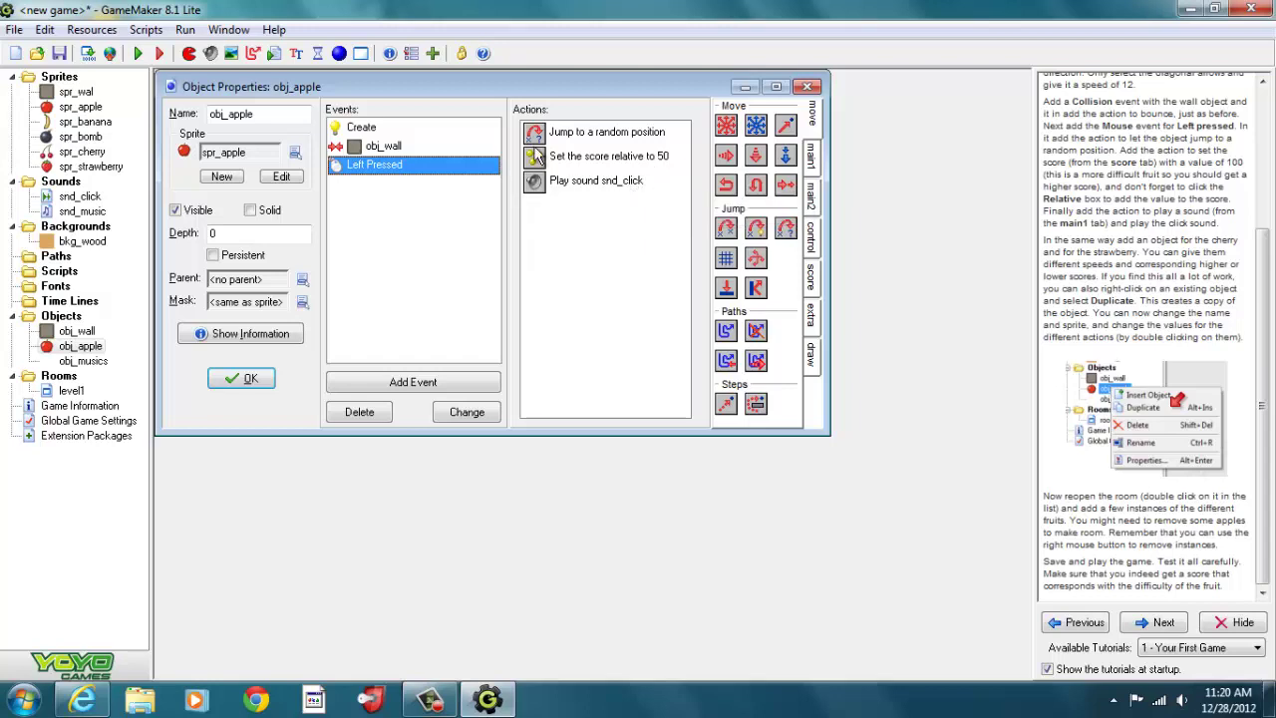
{"action": "left_click", "coordinate": [809, 89]}
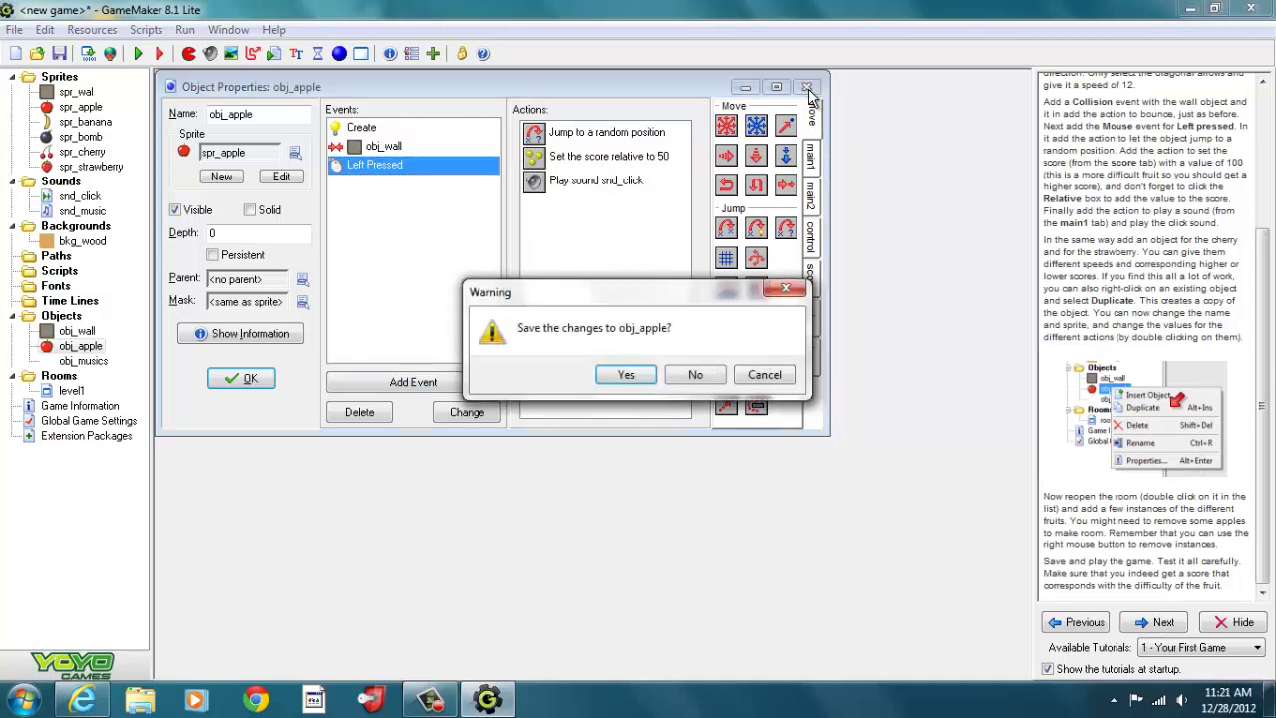
{"action": "left_click", "coordinate": [693, 374]}
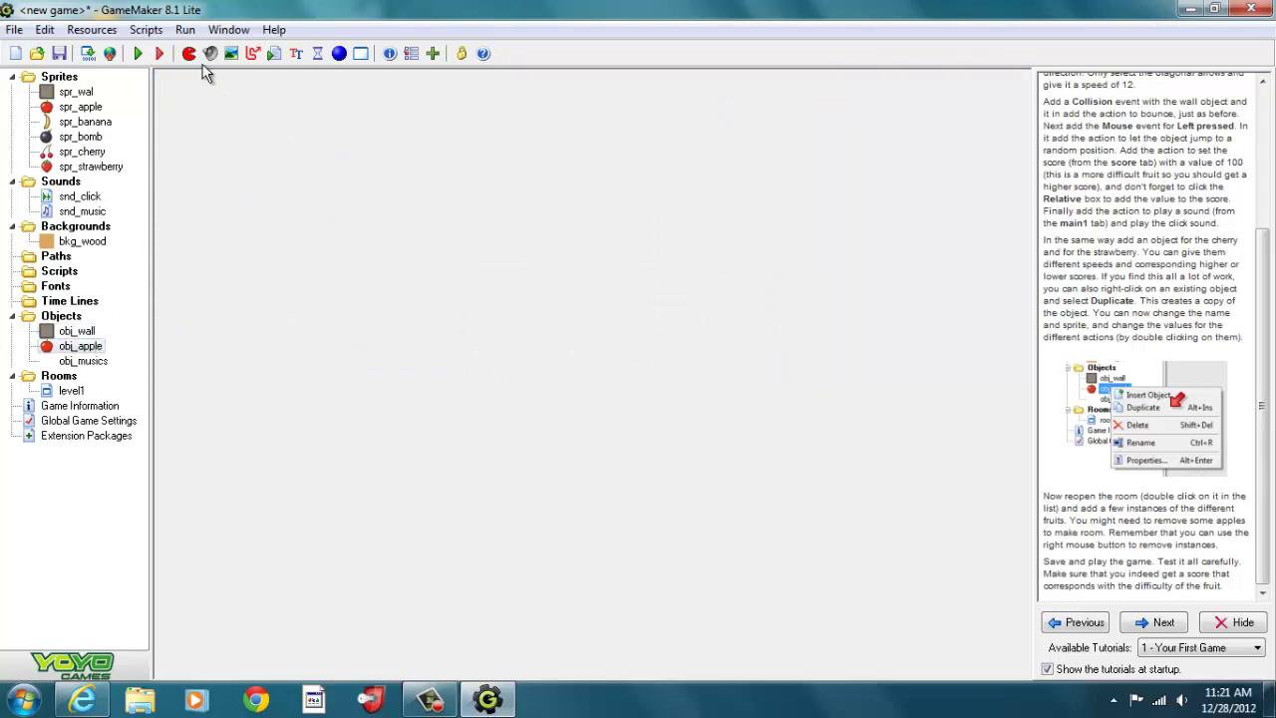
Step: Create a new object with the sprite spr_banana and name it obj_banana
{"action": "left_click", "coordinate": [339, 53]}
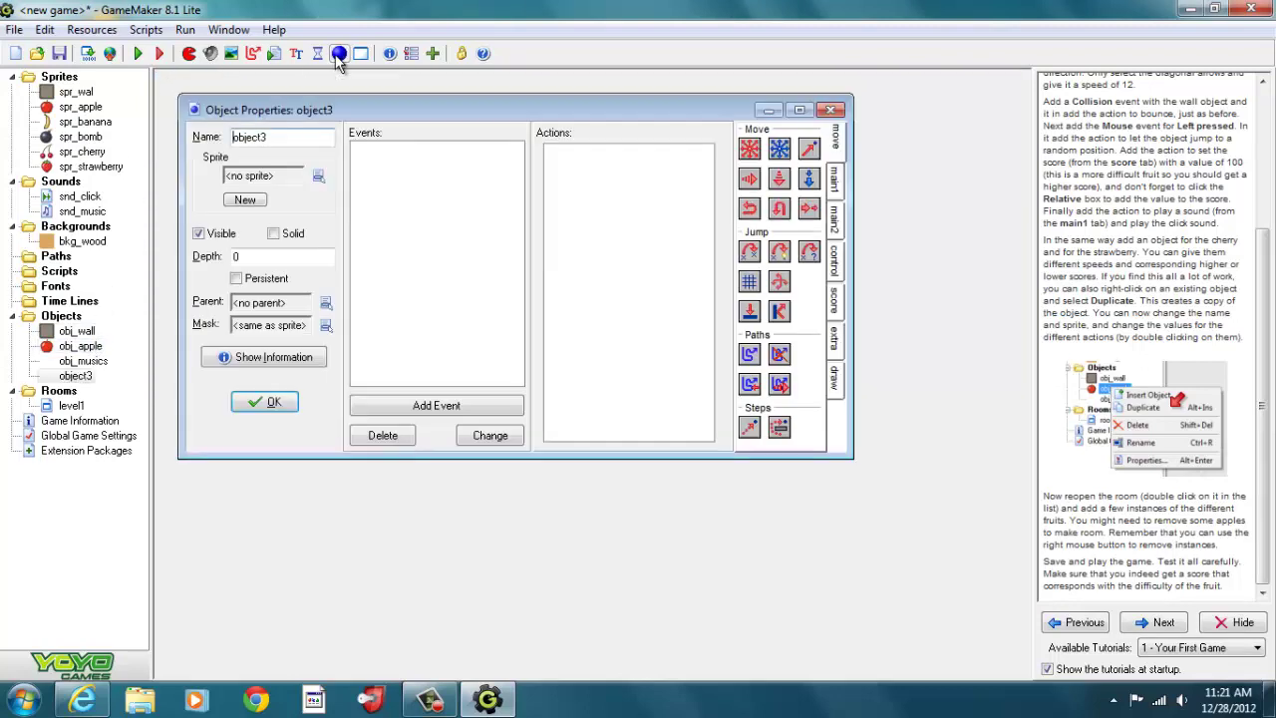
{"action": "left_click", "coordinate": [317, 177]}
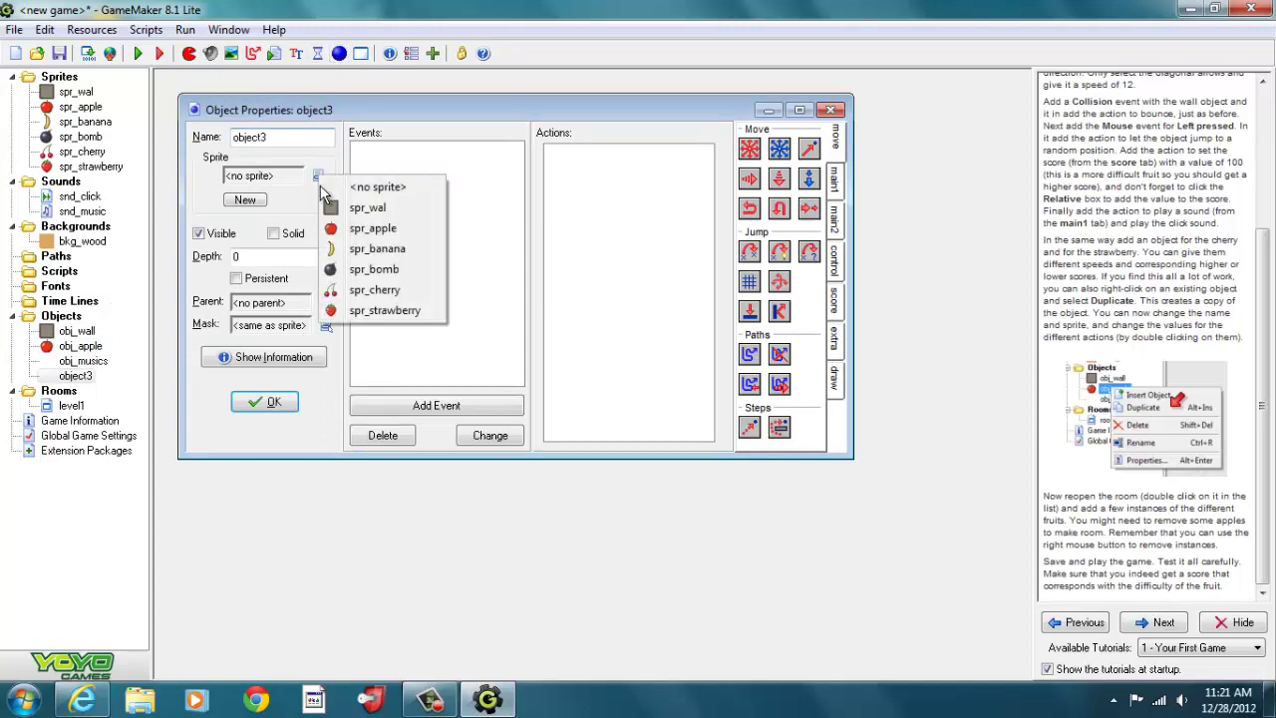
{"action": "left_click", "coordinate": [355, 249]}
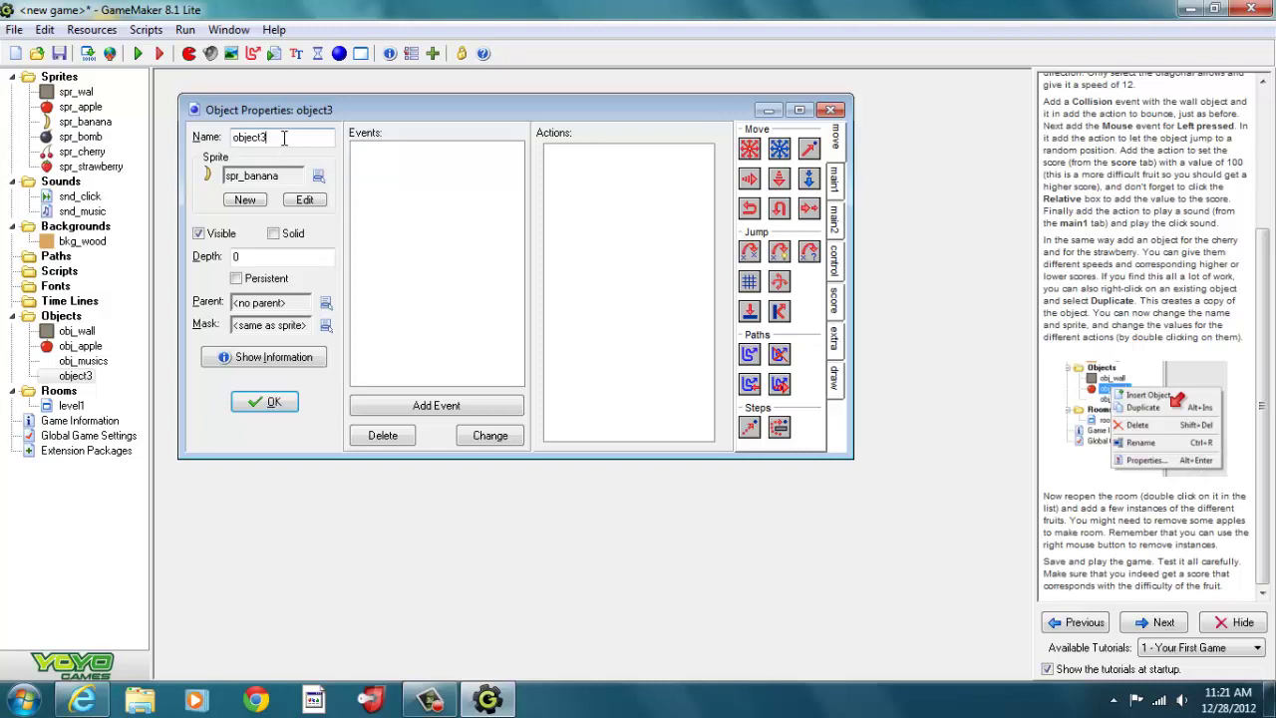
{"action": "key", "text": "BackSpace"}
{"action": "key", "text": "BackSpace"}
{"action": "key", "text": "BackSpace"}
{"action": "type", "text": "banana"}
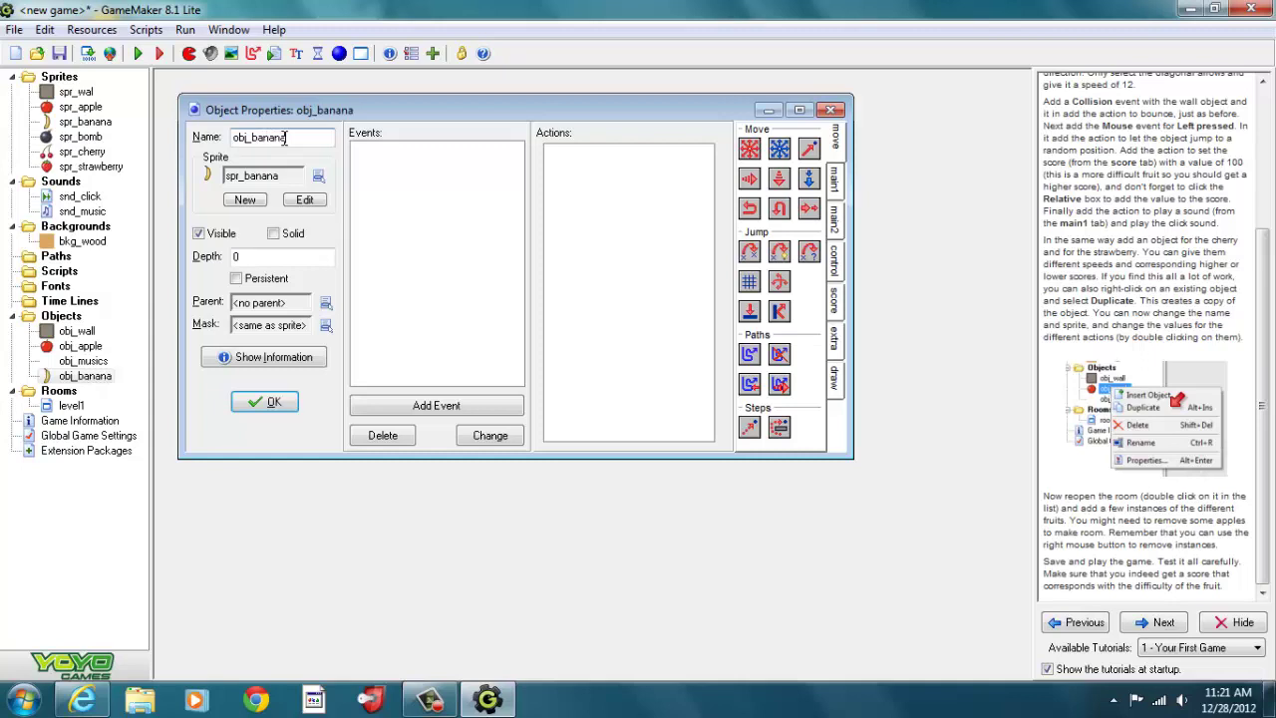
Step: Add a Create event to obj_banana with a Move Fixed action directed up, down, up-right and down-left at speed 12
{"action": "left_click", "coordinate": [431, 404]}
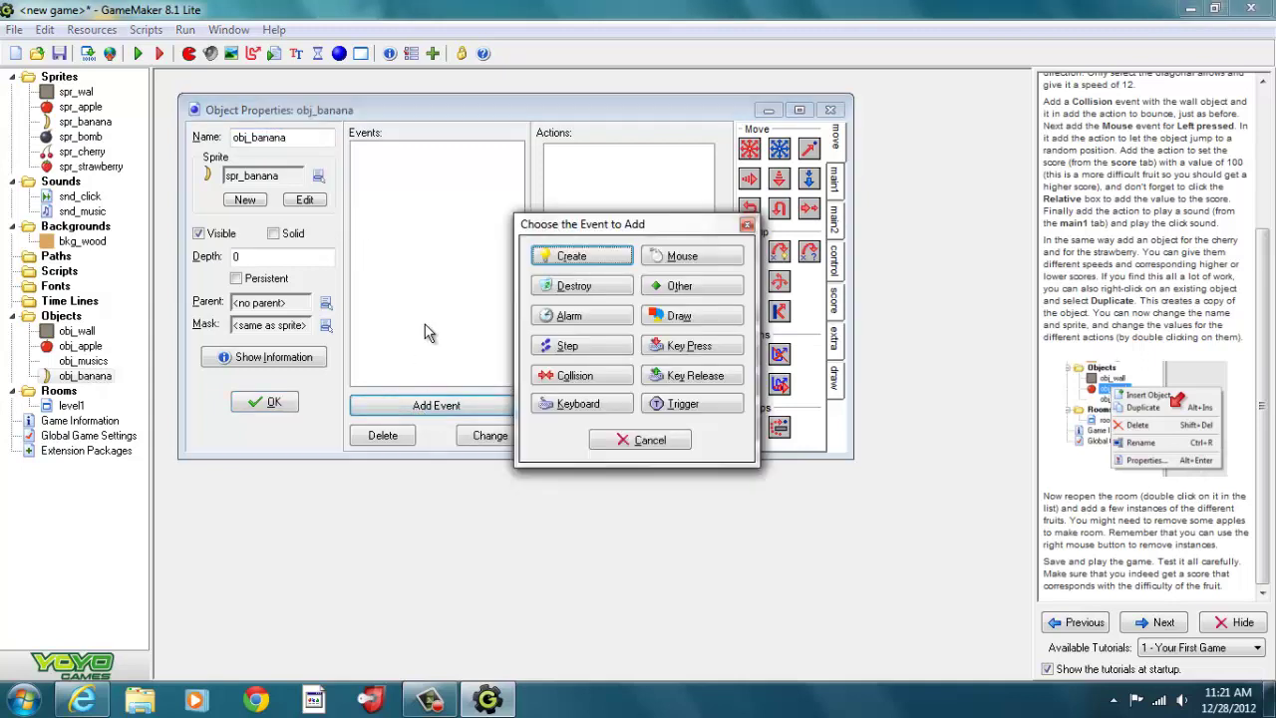
{"action": "left_click", "coordinate": [570, 257]}
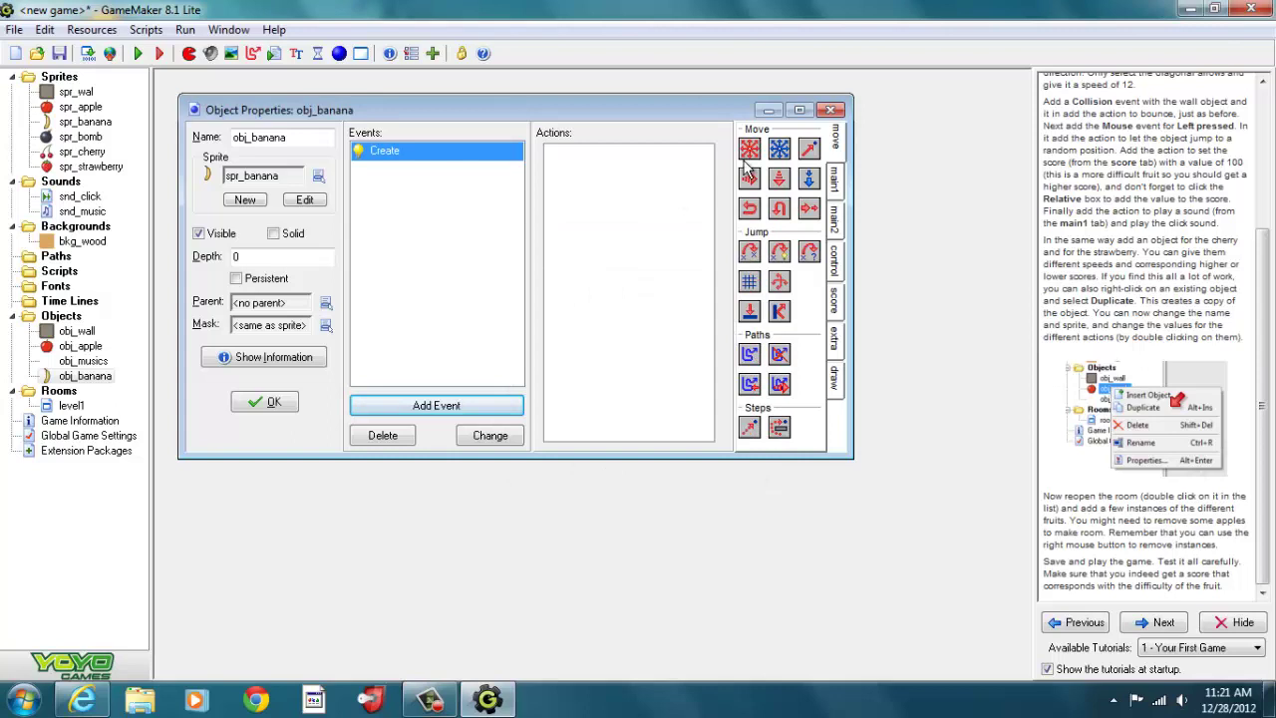
{"action": "left_click_drag", "start_coordinate": [749, 149], "coordinate": [599, 167]}
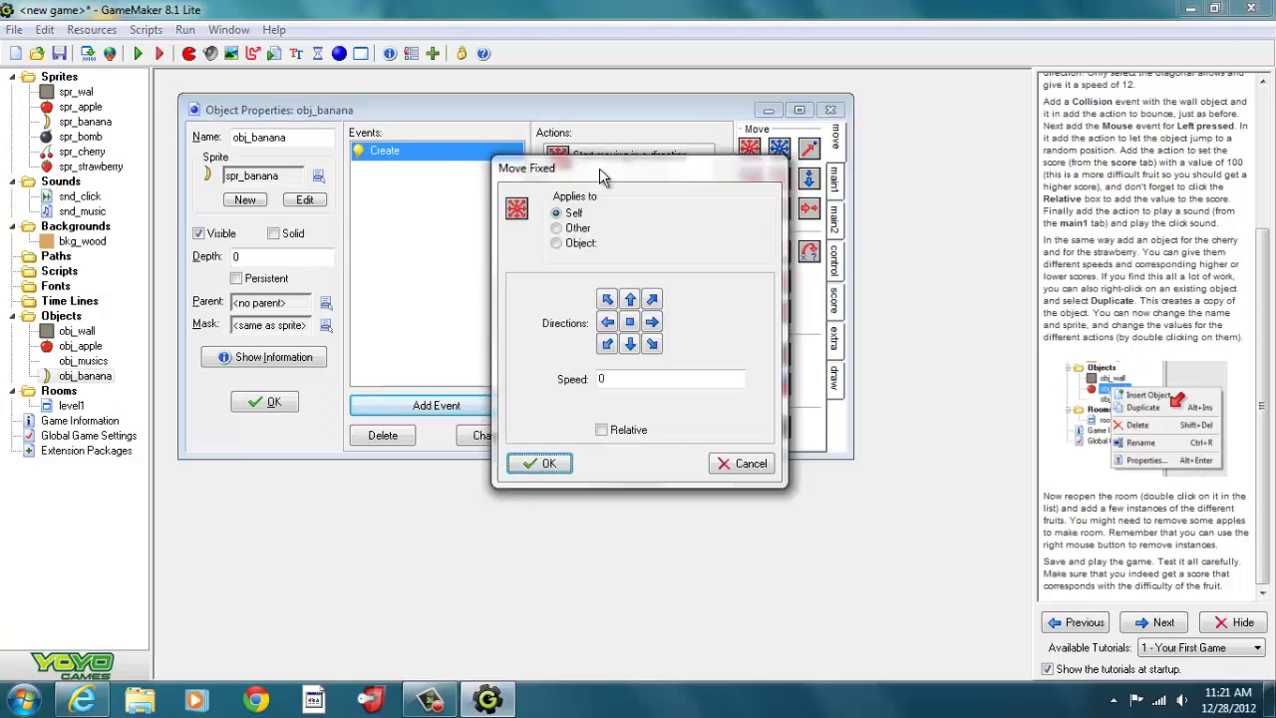
{"action": "left_click", "coordinate": [652, 299]}
{"action": "left_click", "coordinate": [630, 343]}
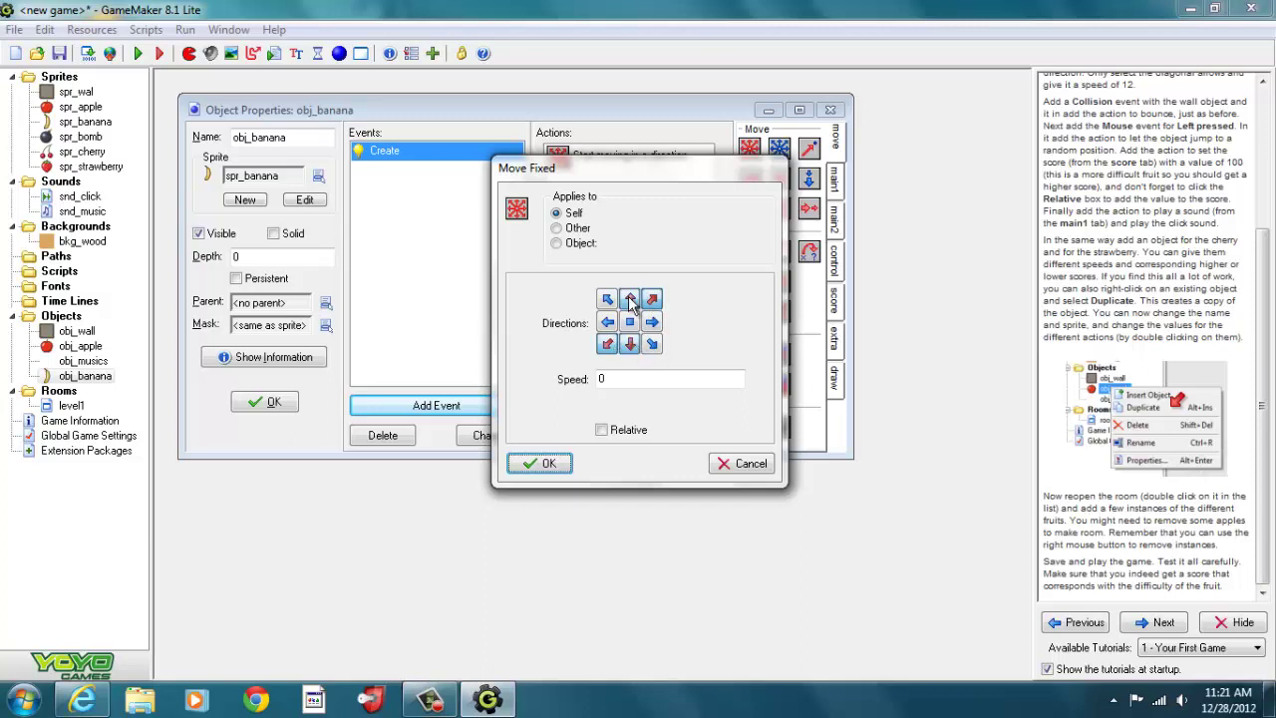
{"action": "left_click", "coordinate": [630, 300]}
{"action": "left_click", "coordinate": [672, 379]}
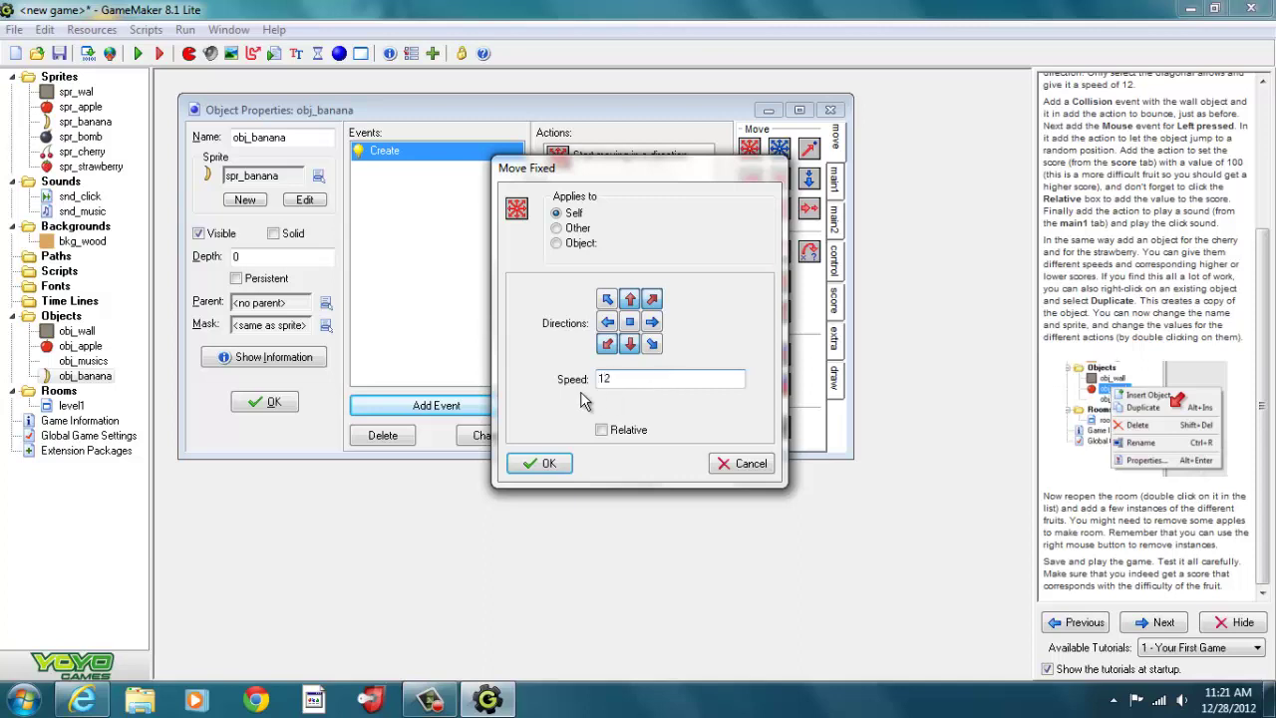
{"action": "left_click", "coordinate": [546, 464]}
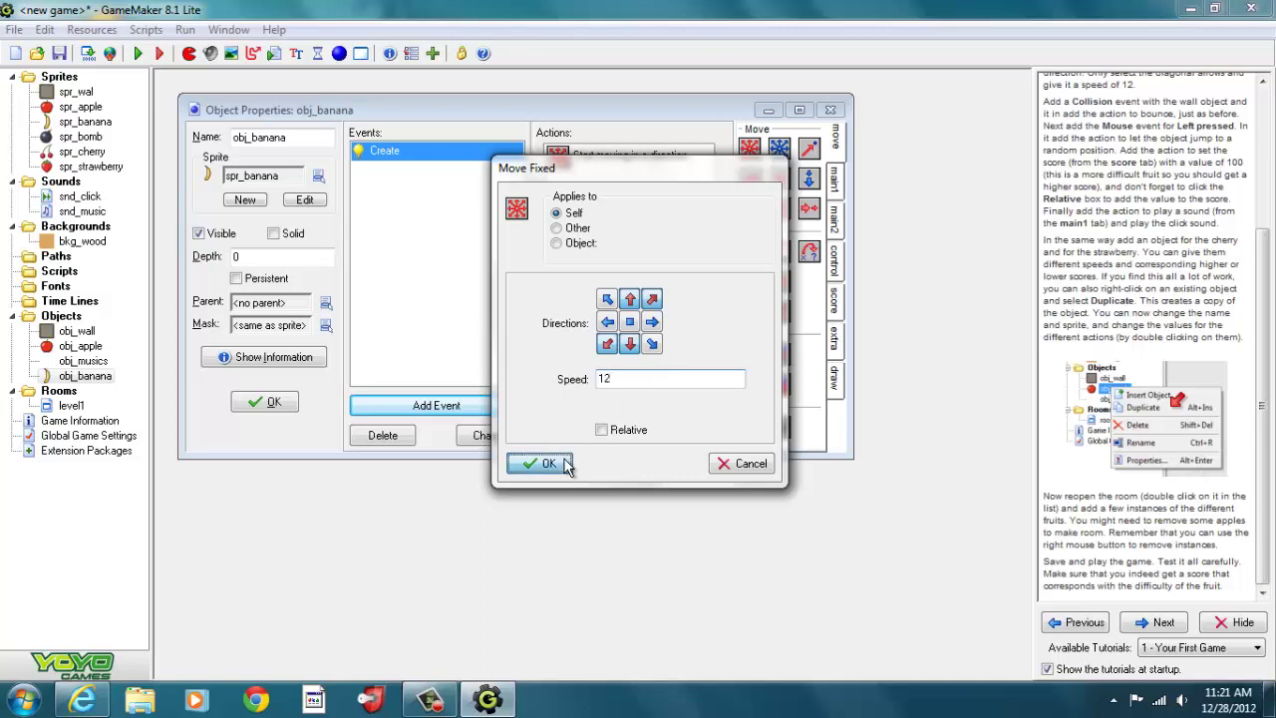
Step: Add a collision event with obj_wall to obj_banana, containing a Bounce action set to not precisely against solid objects
{"action": "left_click", "coordinate": [467, 406]}
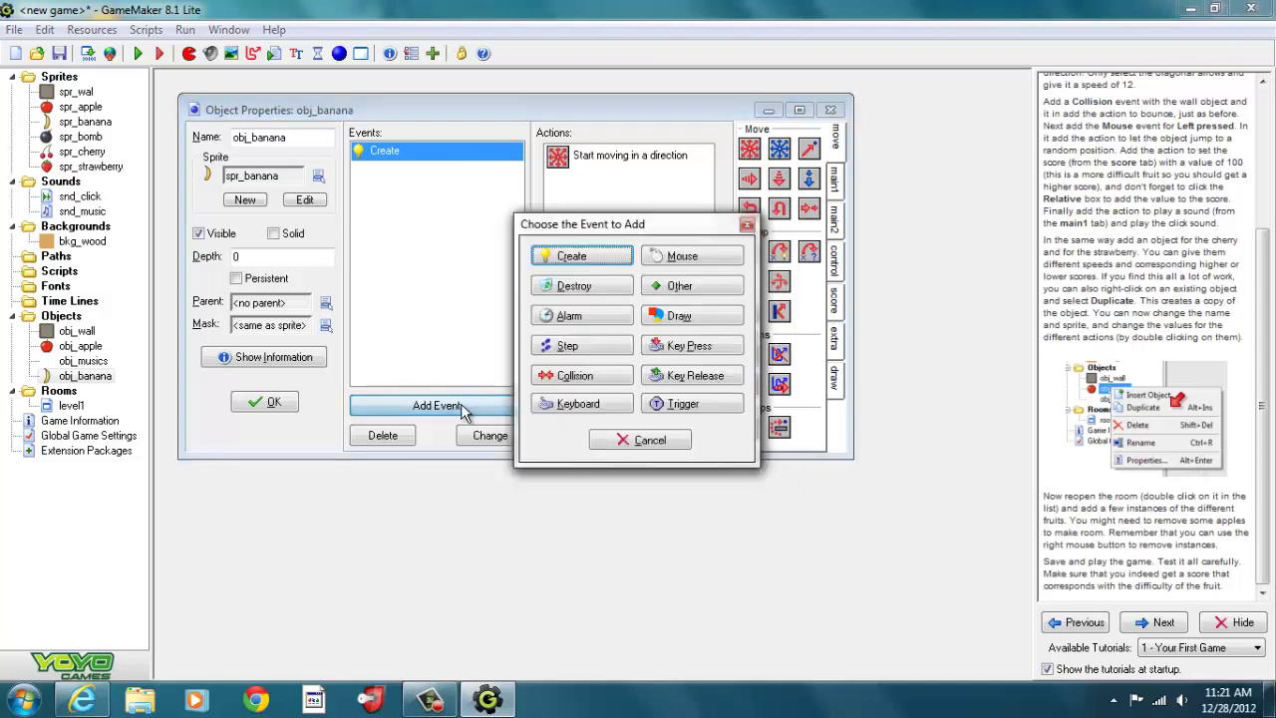
{"action": "left_click", "coordinate": [592, 376]}
{"action": "left_click", "coordinate": [613, 385]}
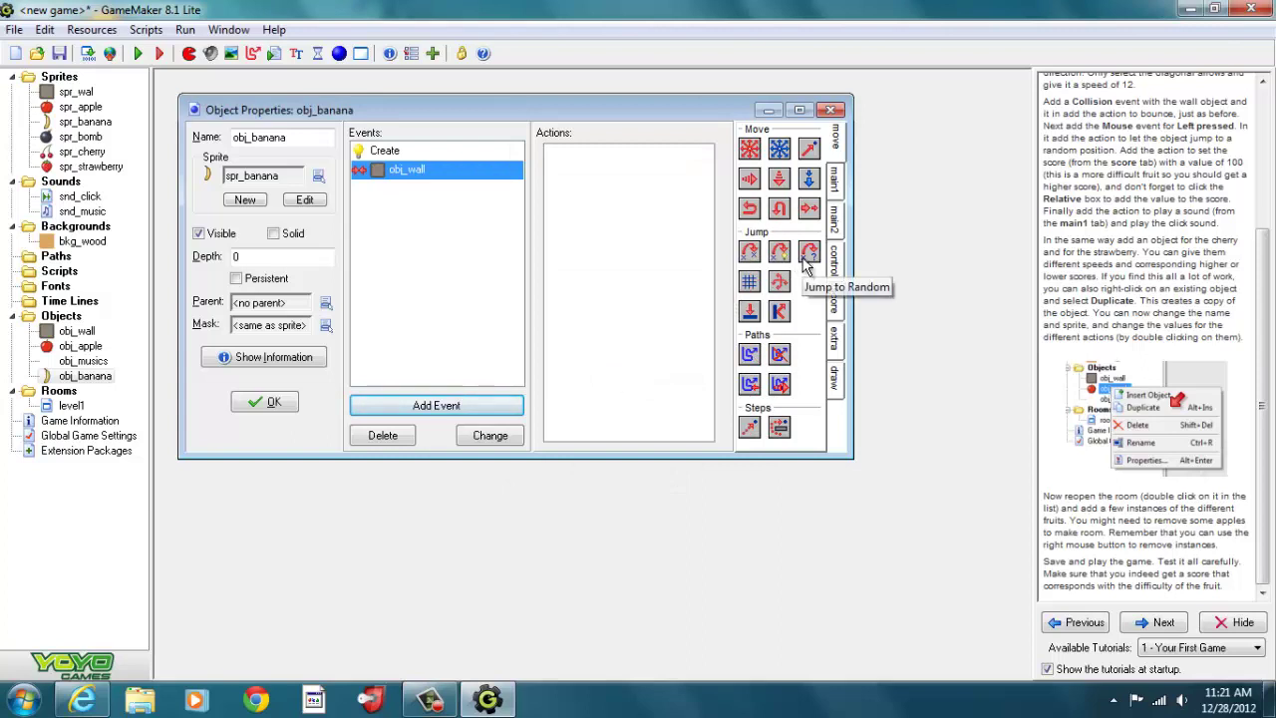
{"action": "left_click_drag", "start_coordinate": [770, 314], "coordinate": [598, 165]}
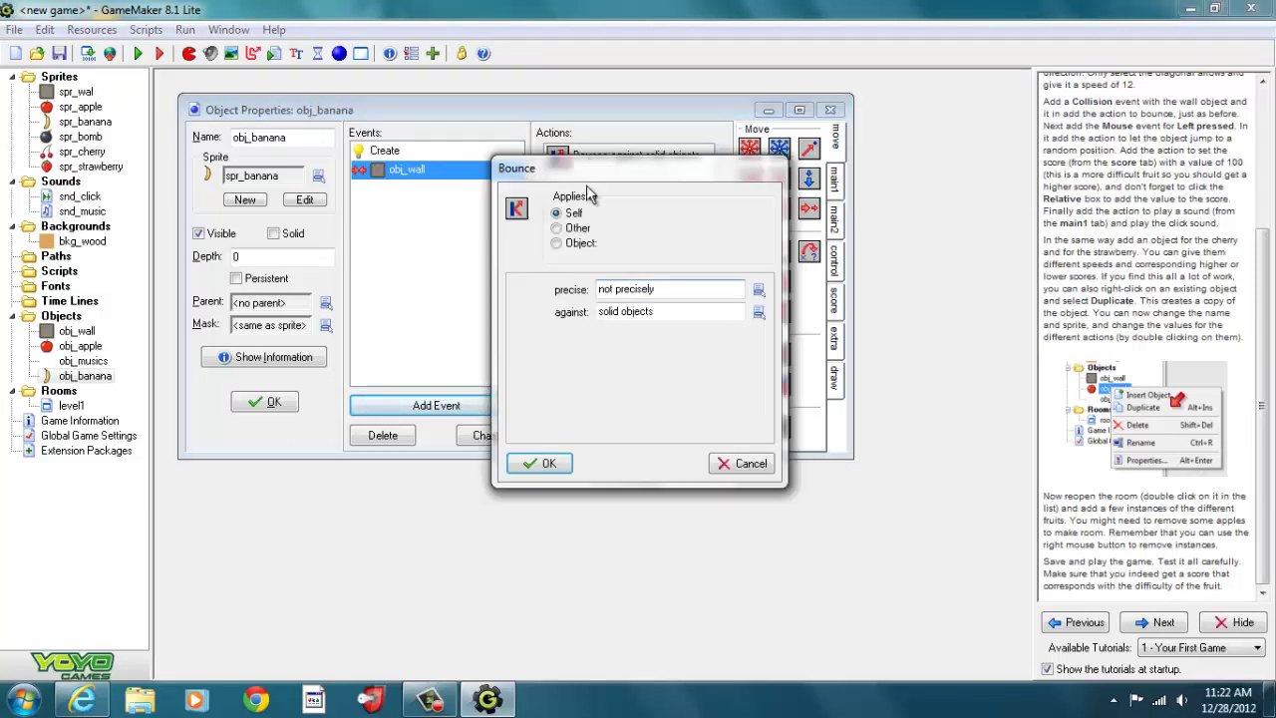
{"action": "left_click", "coordinate": [551, 466]}
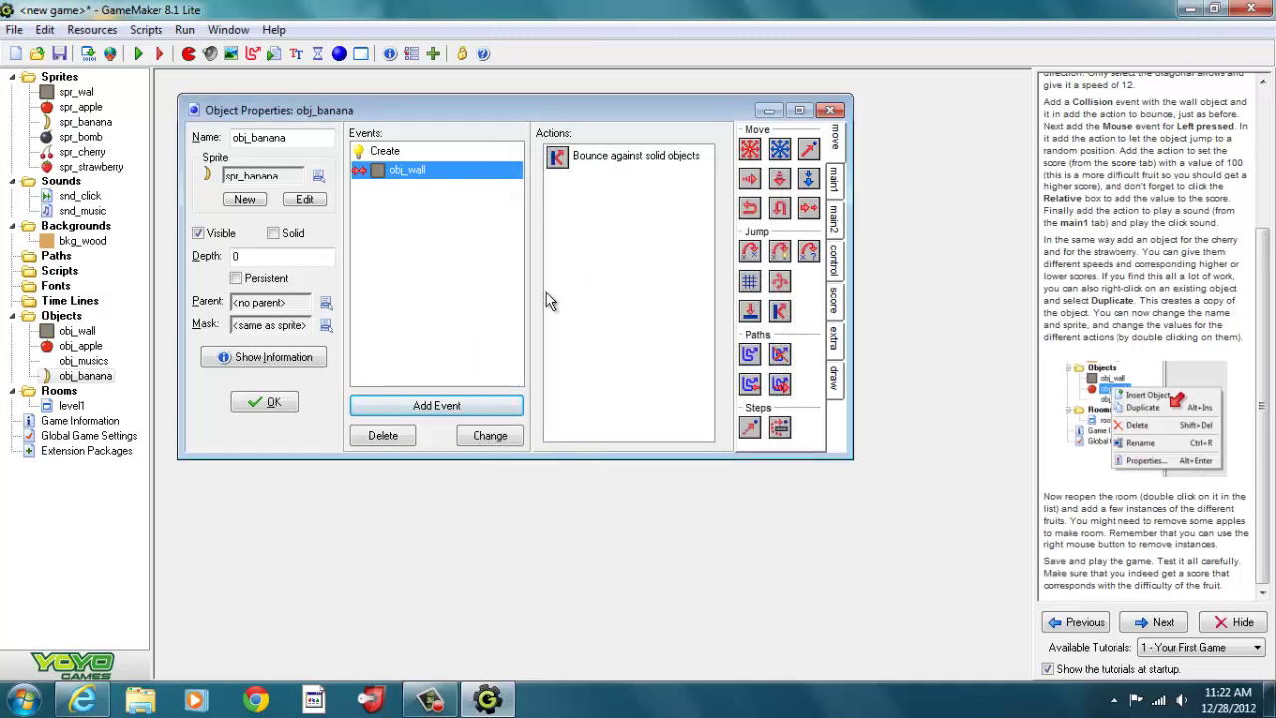
Step: Add a Left Pressed mouse event to obj_banana with a Jump to Random action using the default snap values
{"action": "left_click", "coordinate": [486, 411]}
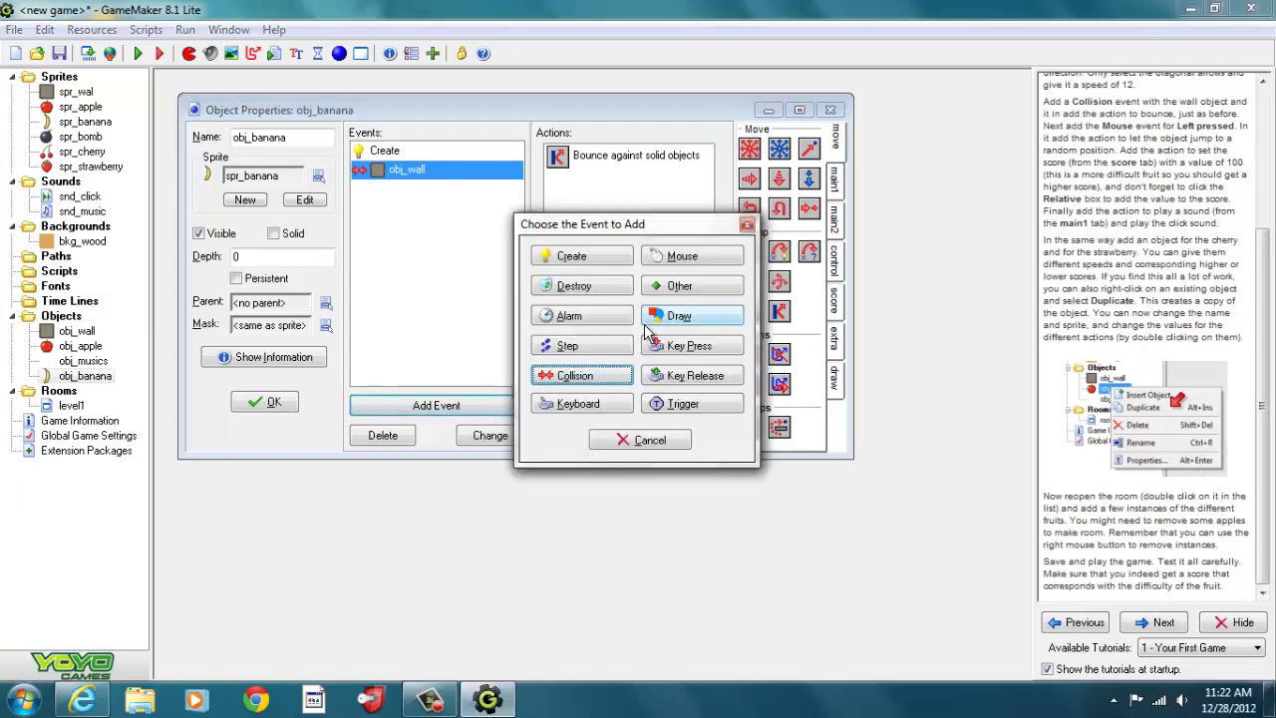
{"action": "left_click", "coordinate": [697, 261]}
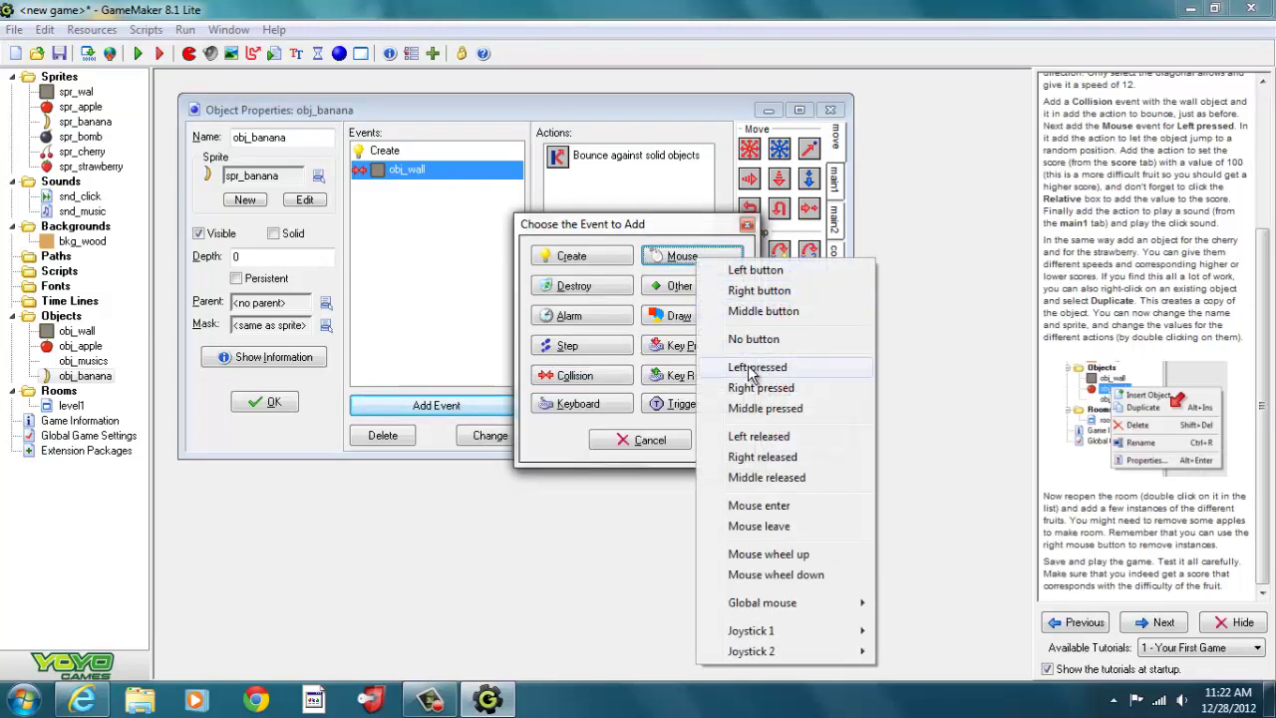
{"action": "left_click", "coordinate": [704, 371]}
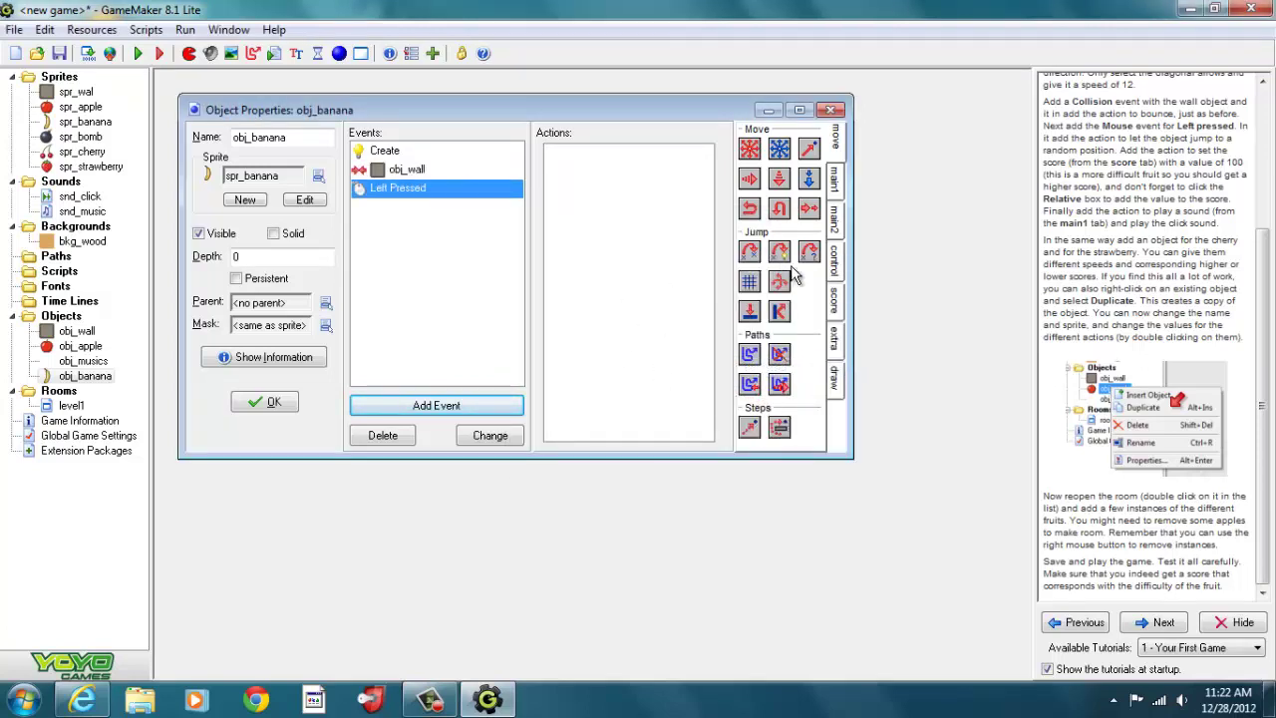
{"action": "left_click_drag", "start_coordinate": [808, 253], "coordinate": [590, 189]}
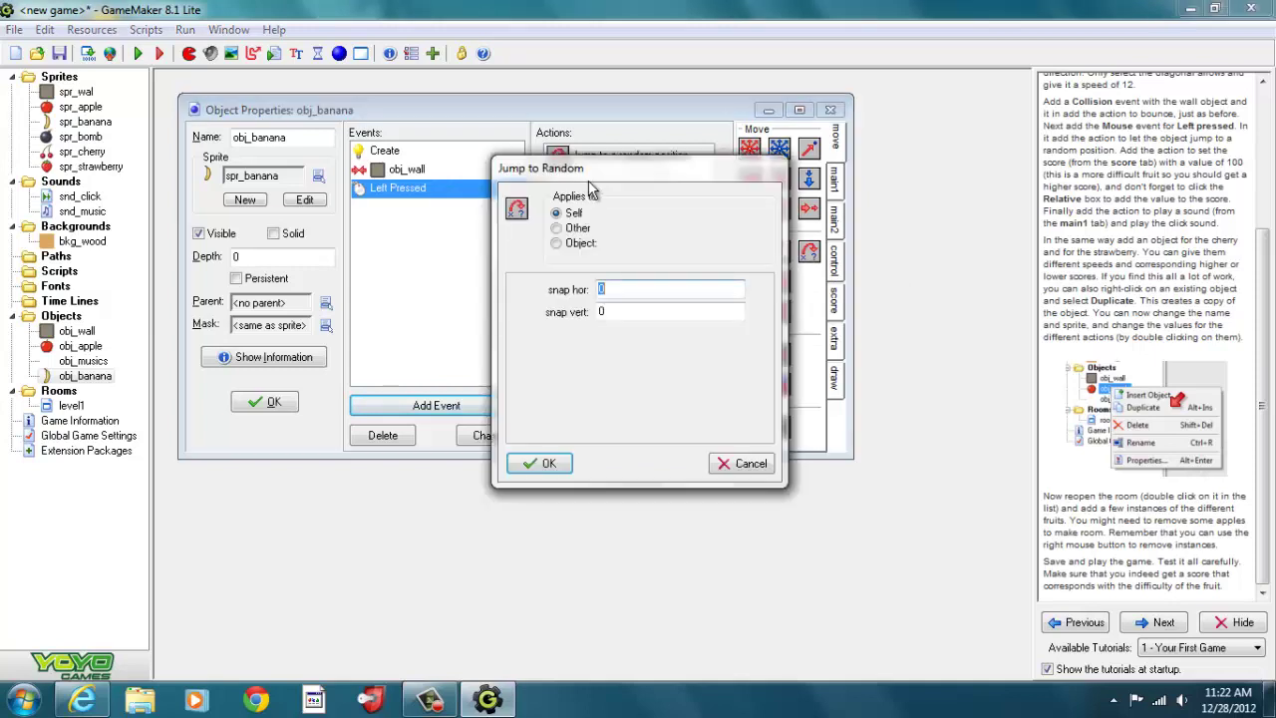
{"action": "left_click", "coordinate": [559, 466]}
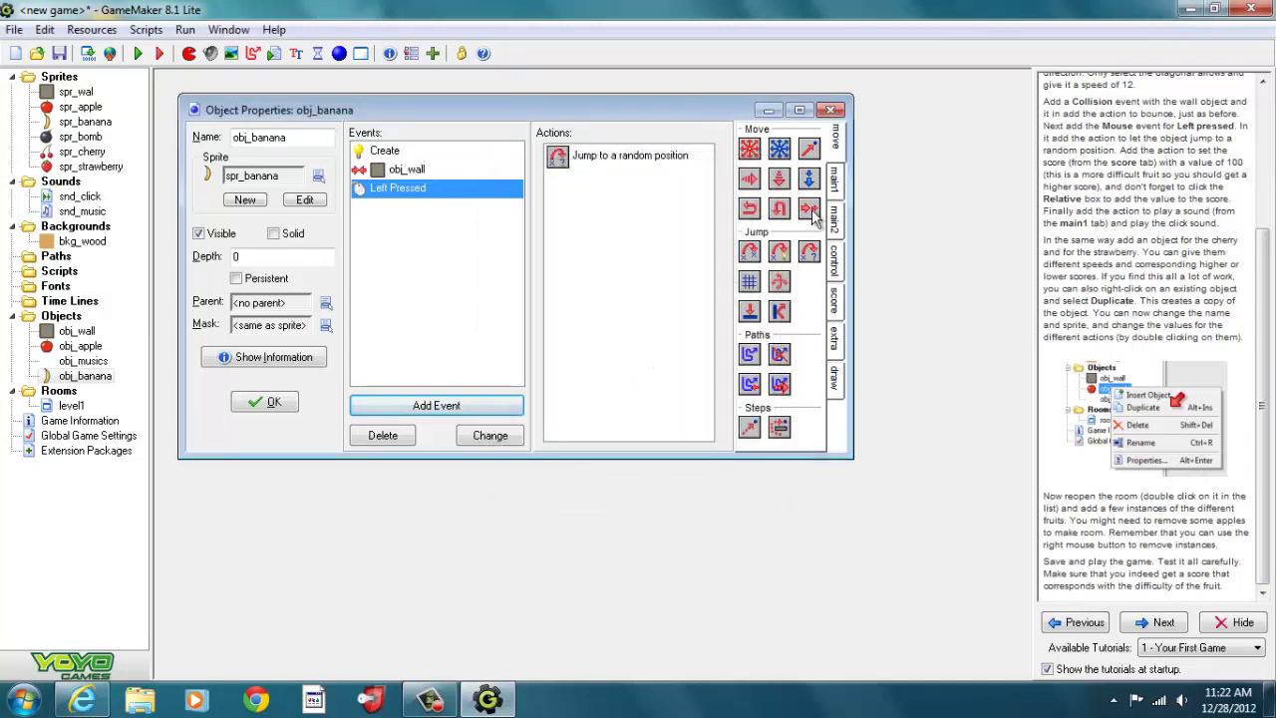
Step: Add a Set Score action with value 100 and Relative enabled to the Left Pressed event of obj_banana
{"action": "left_click", "coordinate": [838, 313]}
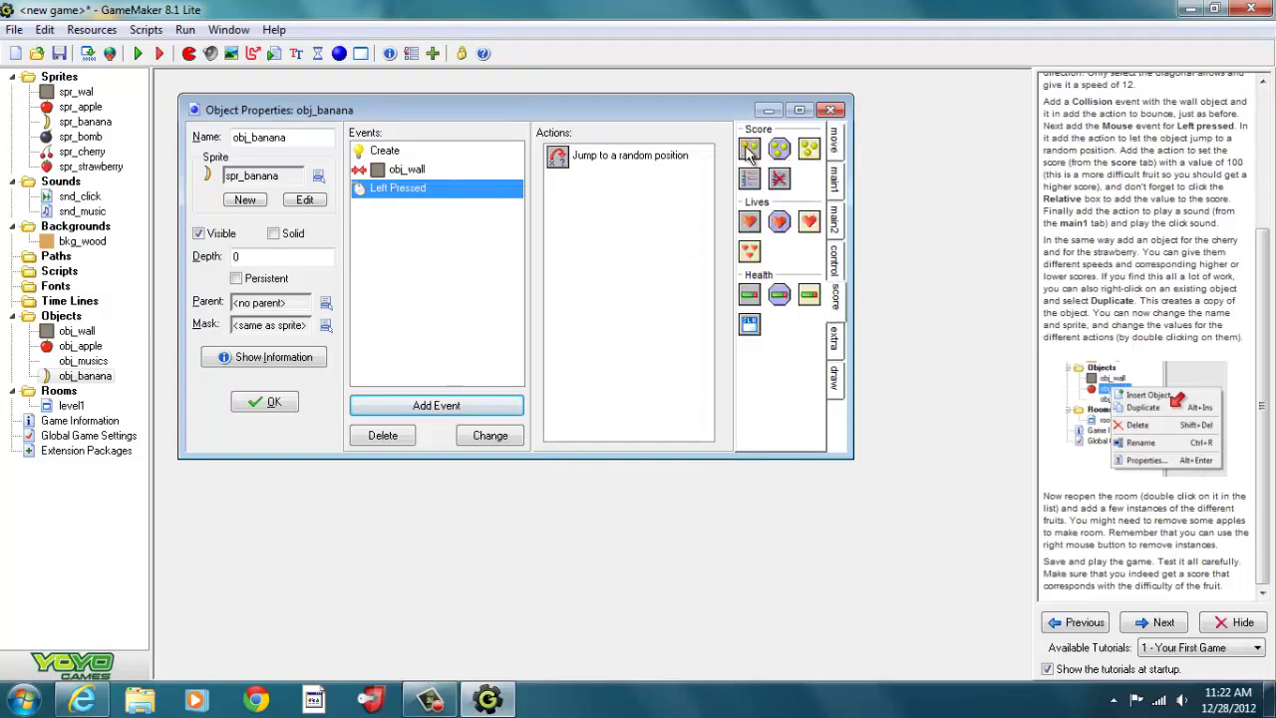
{"action": "left_click_drag", "start_coordinate": [749, 147], "coordinate": [606, 192]}
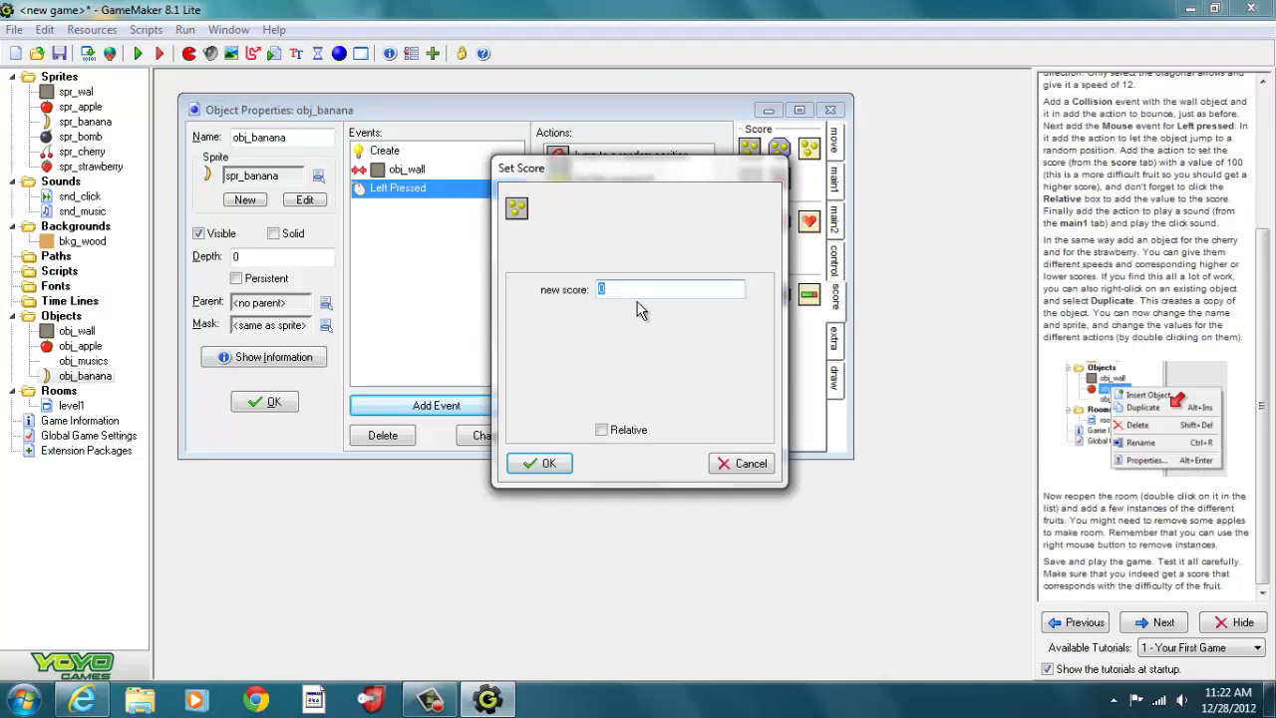
{"action": "type", "text": "7"}
{"action": "left_click", "coordinate": [601, 431]}
{"action": "left_click", "coordinate": [548, 465]}
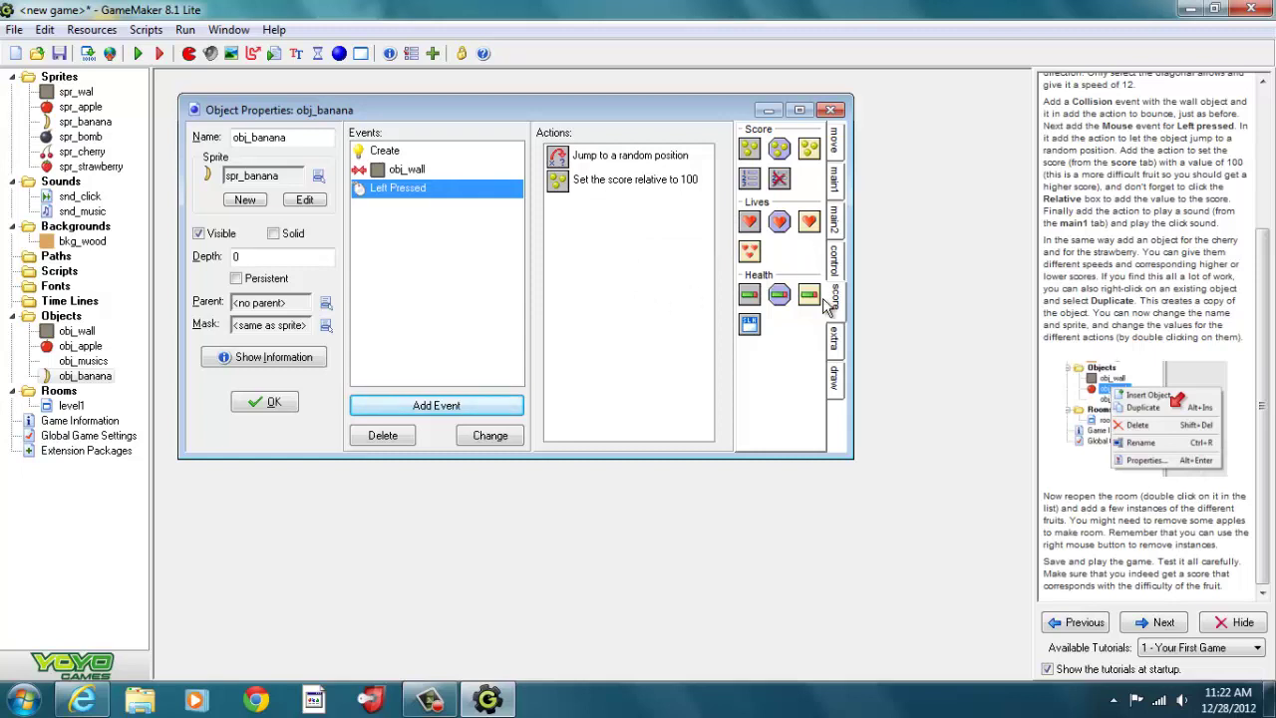
Step: Add a Play Sound action using snd_click without looping to obj_banana's Left Pressed event and close the object's properties
{"action": "left_click", "coordinate": [835, 195]}
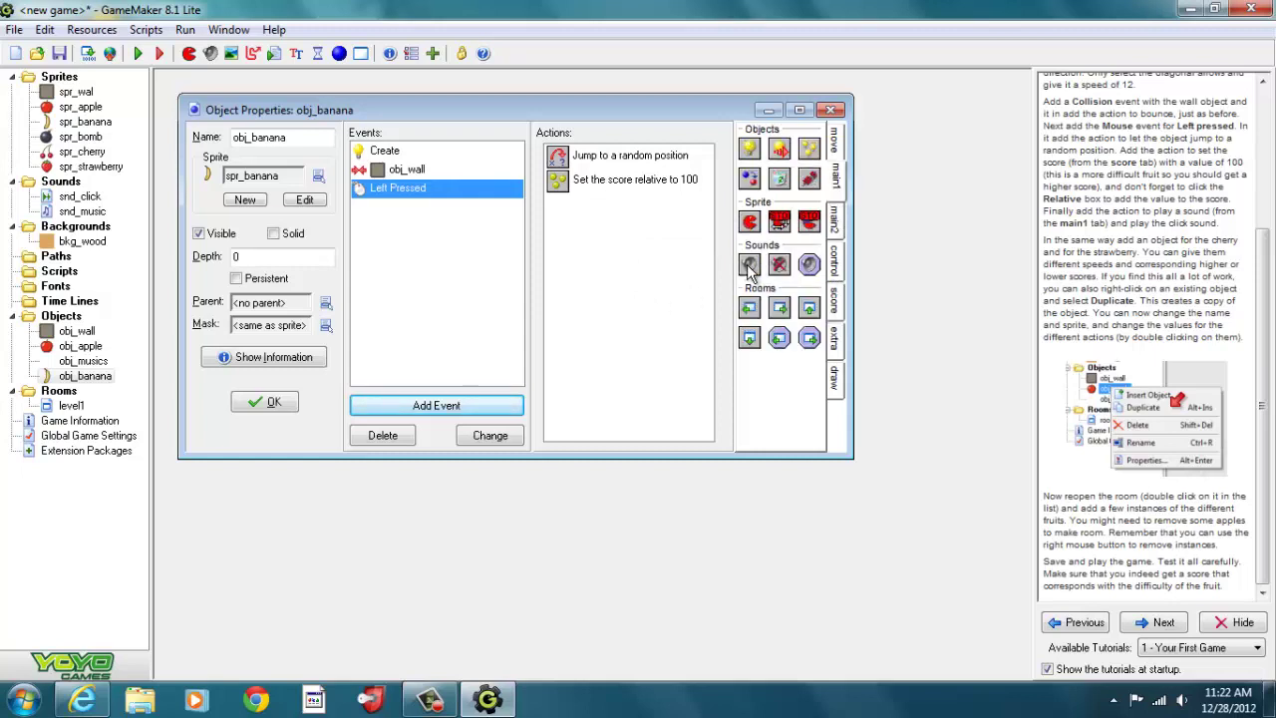
{"action": "left_click_drag", "start_coordinate": [749, 267], "coordinate": [586, 228]}
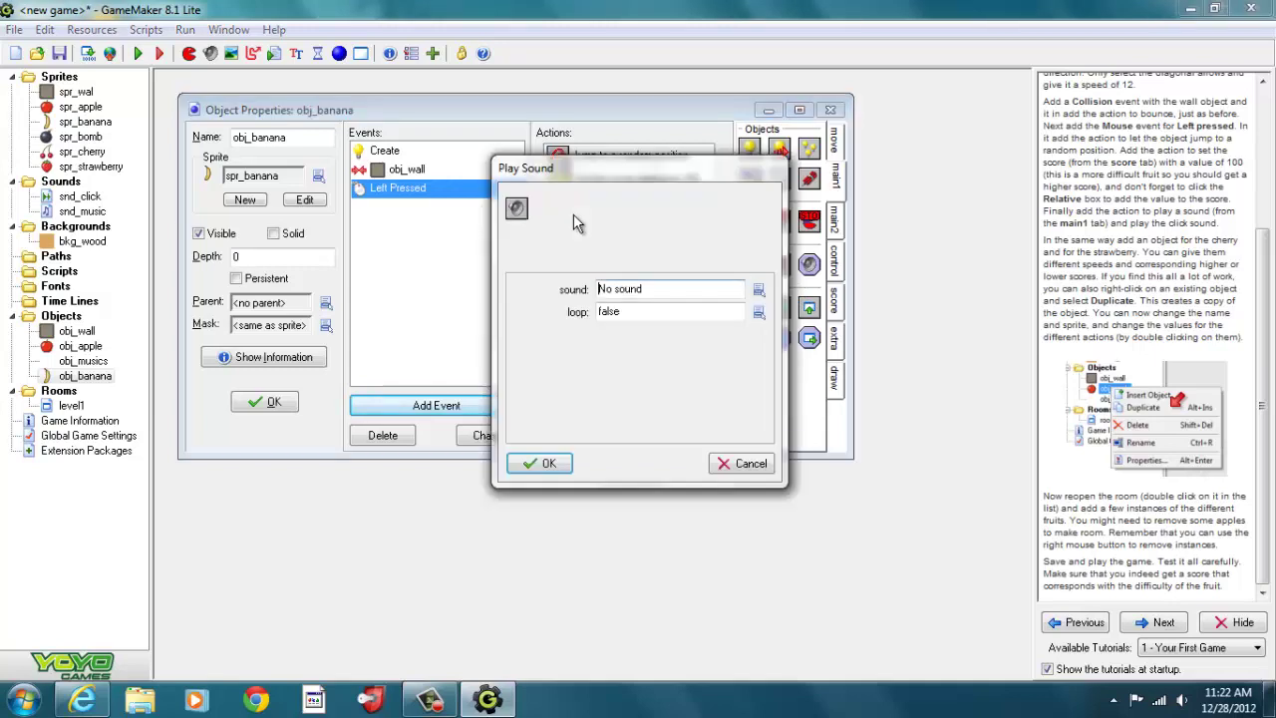
{"action": "left_click", "coordinate": [757, 289]}
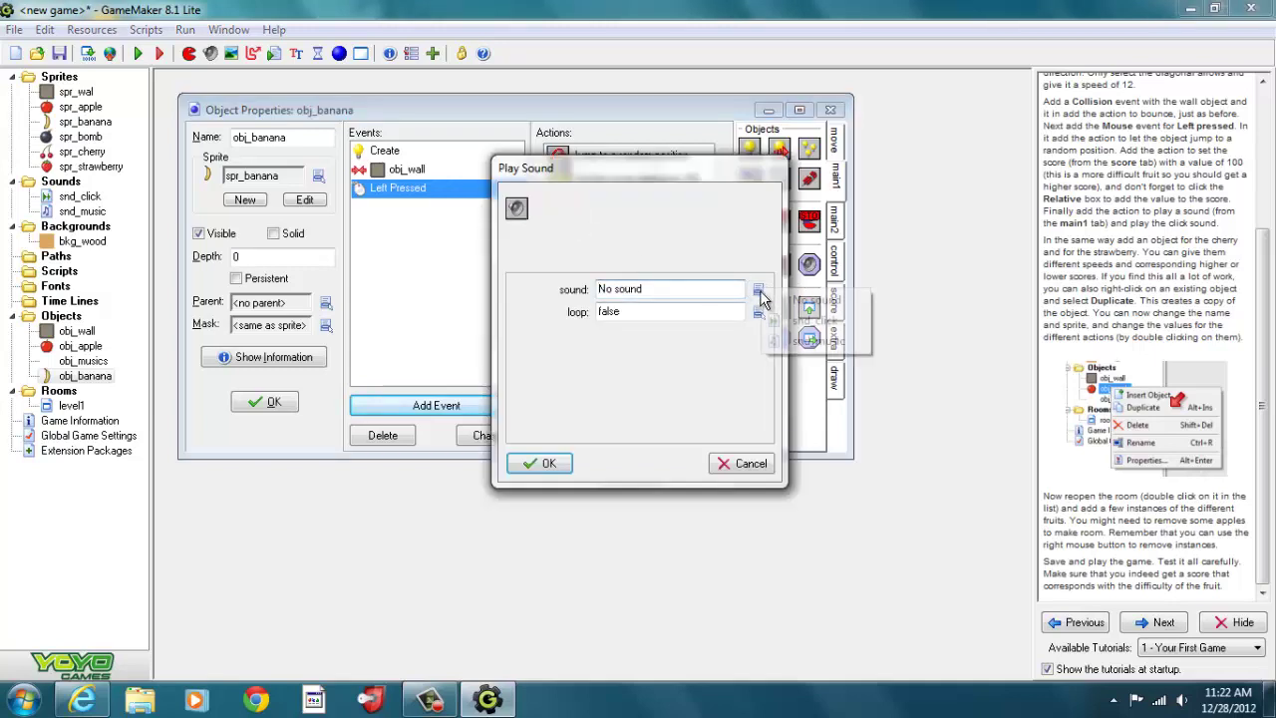
{"action": "left_click", "coordinate": [813, 320]}
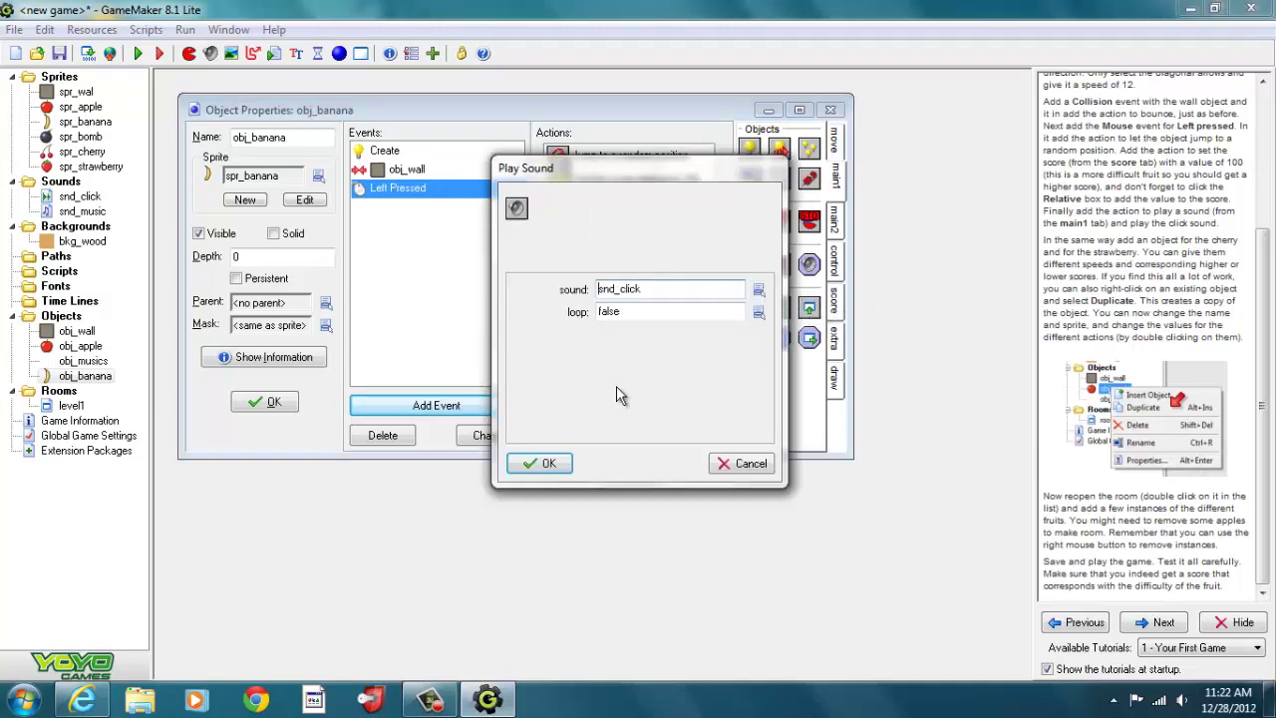
{"action": "left_click", "coordinate": [543, 465]}
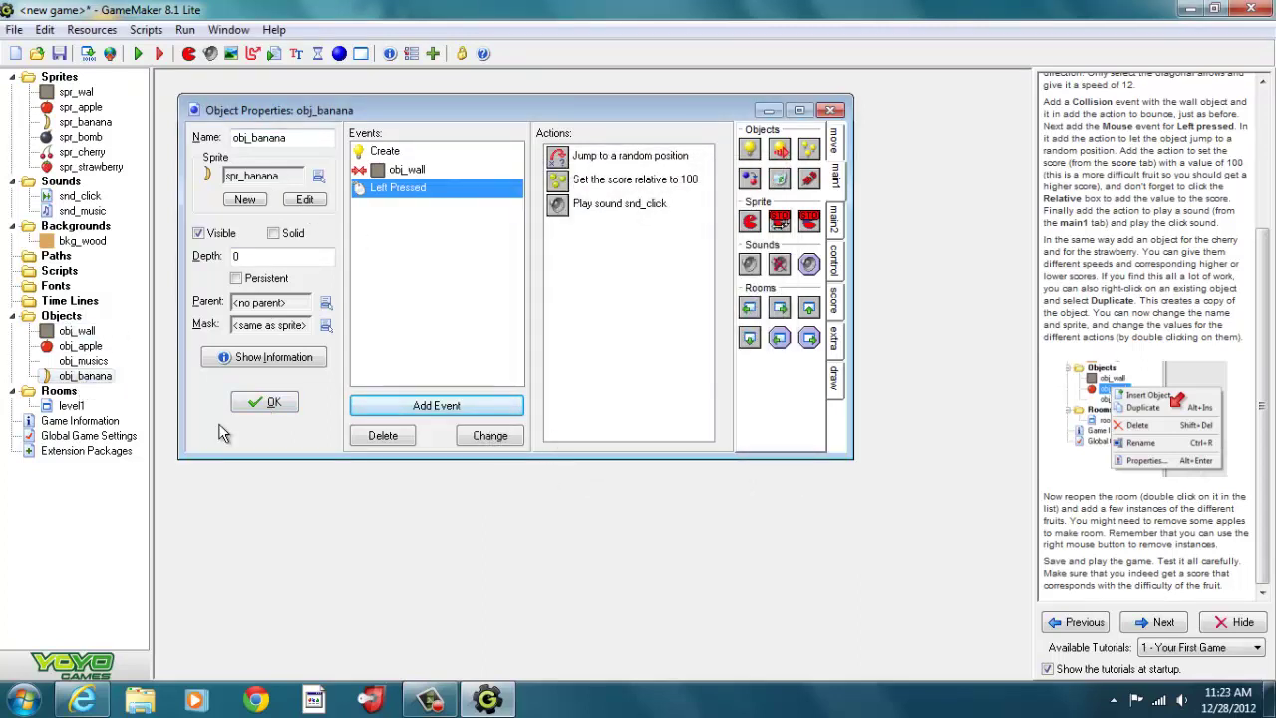
{"action": "left_click", "coordinate": [267, 404]}
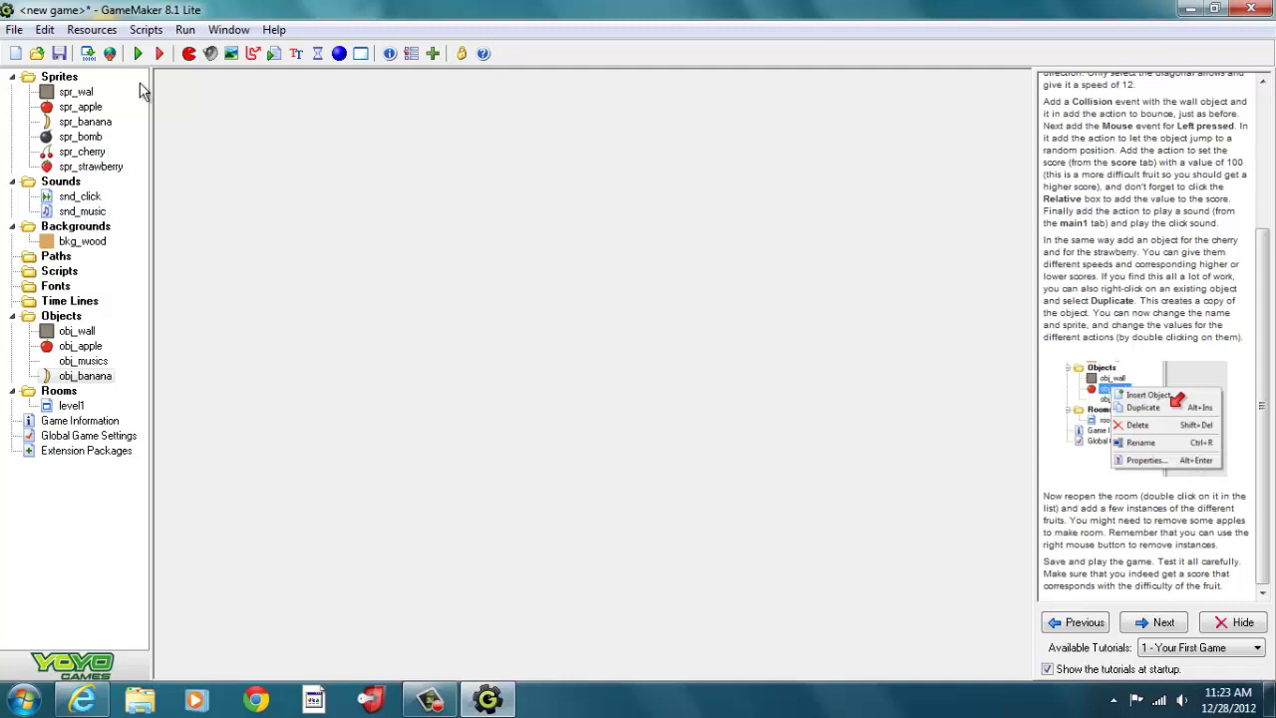
Step: Create a new object with the sprite spr_cherry and name it obj_cherry
{"action": "left_click", "coordinate": [337, 56]}
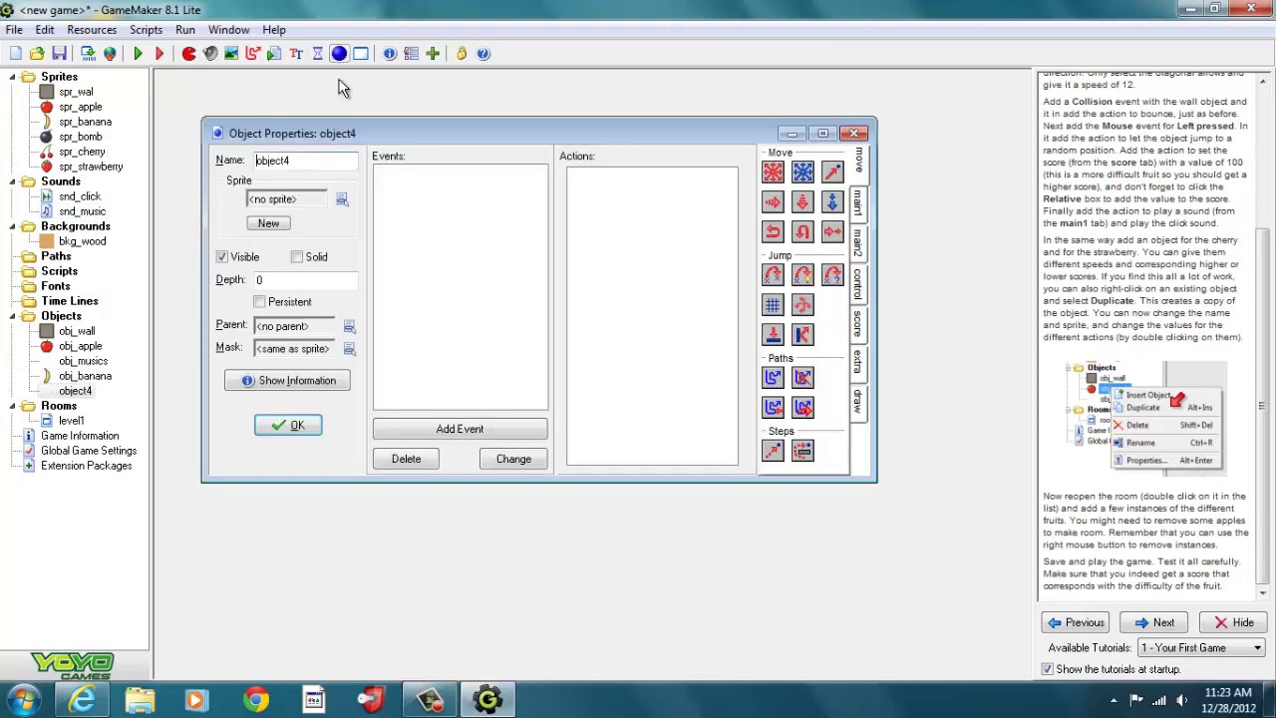
{"action": "left_click", "coordinate": [339, 204]}
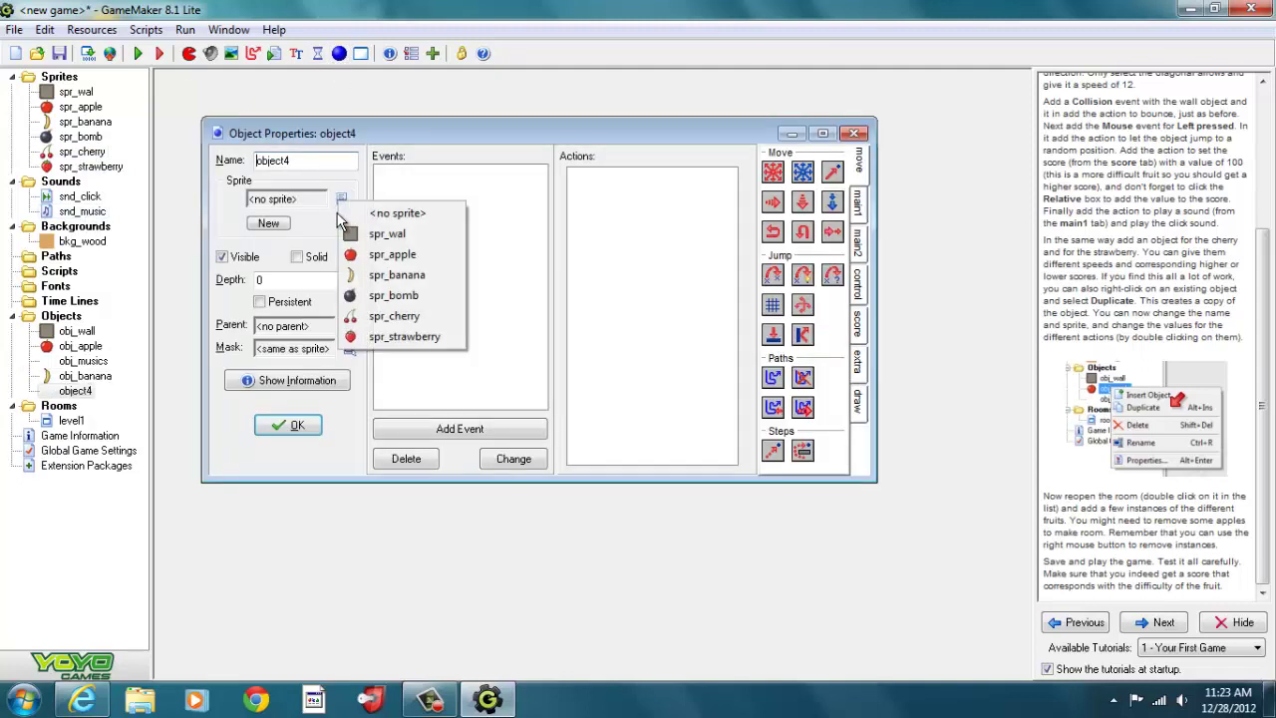
{"action": "left_click", "coordinate": [377, 319]}
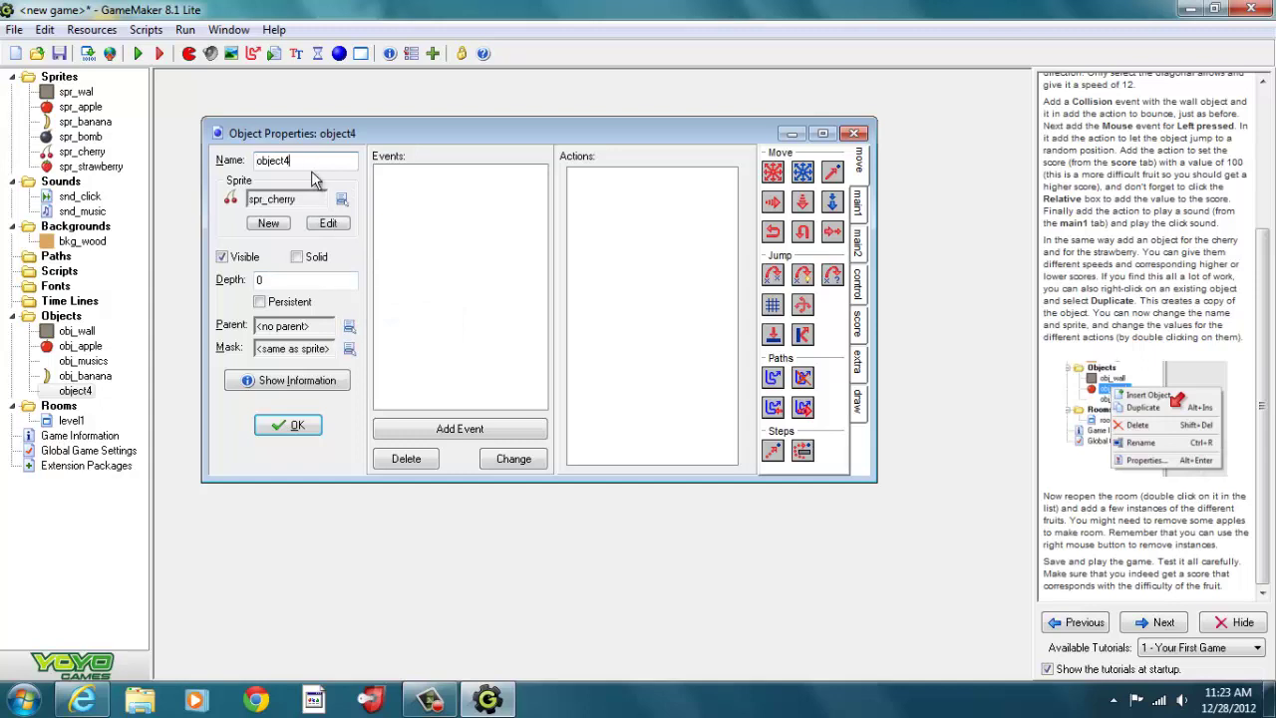
{"action": "key", "text": "BackSpace"}
{"action": "type", "text": "_cherry"}
Step: Add a Create event to obj_cherry with a Move Fixed action in the four diagonal directions at speed 4
{"action": "left_click", "coordinate": [451, 429]}
{"action": "left_click", "coordinate": [556, 259]}
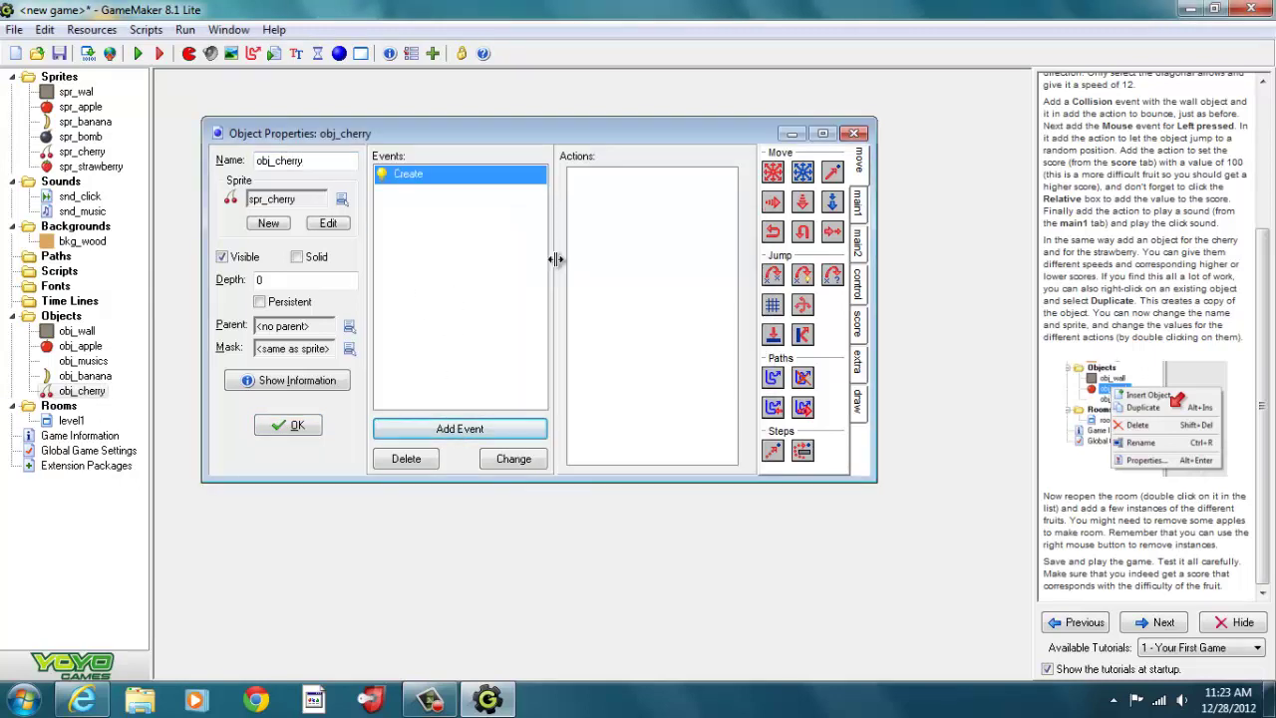
{"action": "left_click_drag", "start_coordinate": [773, 172], "coordinate": [644, 197]}
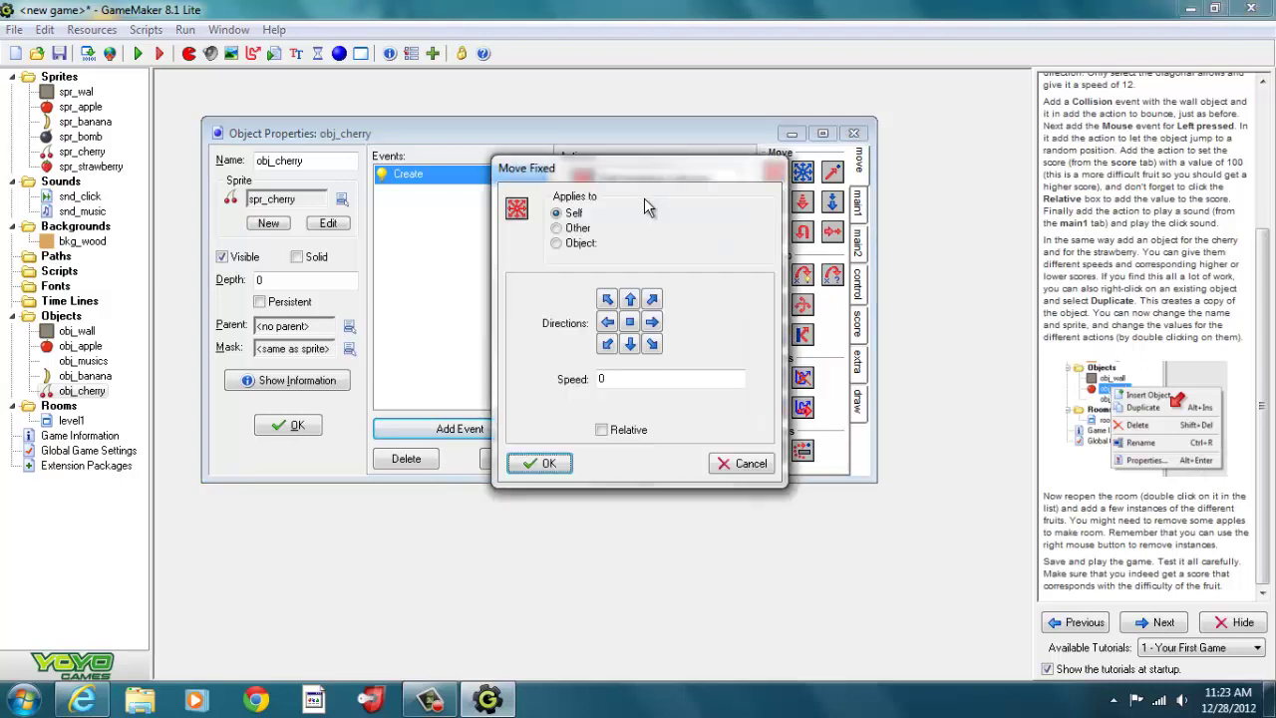
{"action": "left_click", "coordinate": [629, 299]}
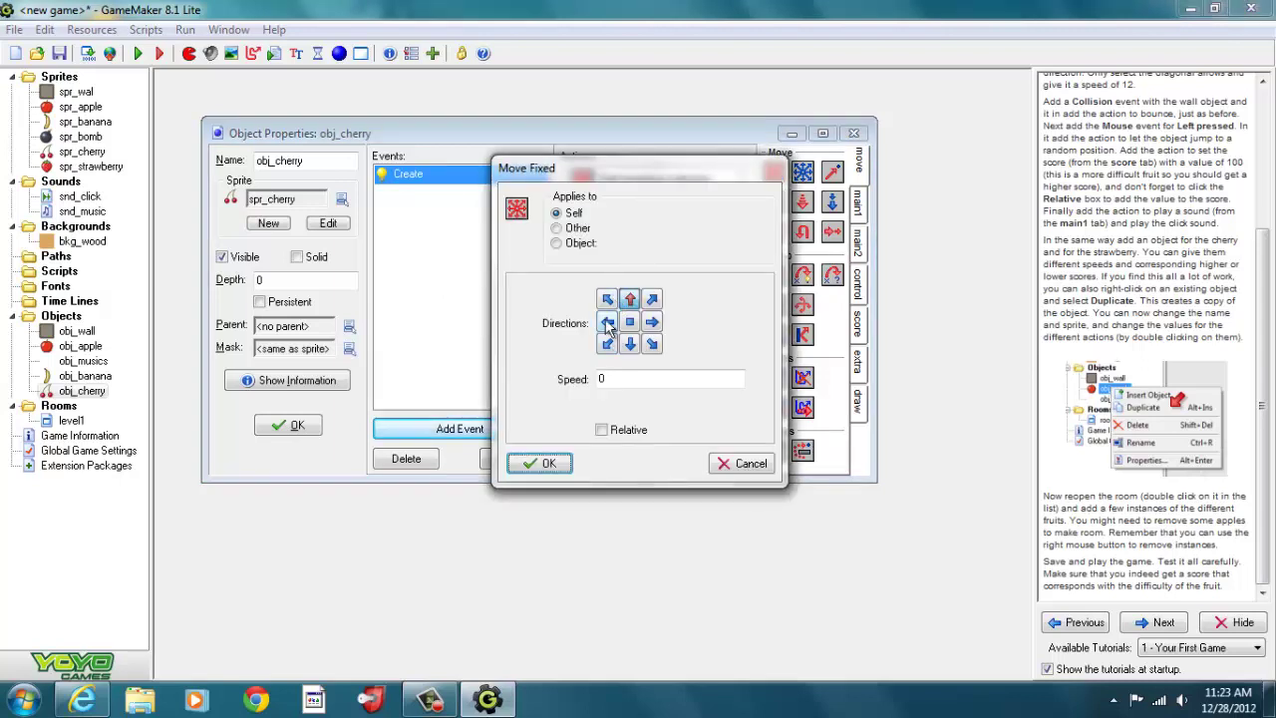
{"action": "left_click", "coordinate": [608, 323]}
{"action": "left_click", "coordinate": [608, 323]}
{"action": "left_click", "coordinate": [607, 299]}
{"action": "left_click", "coordinate": [652, 299]}
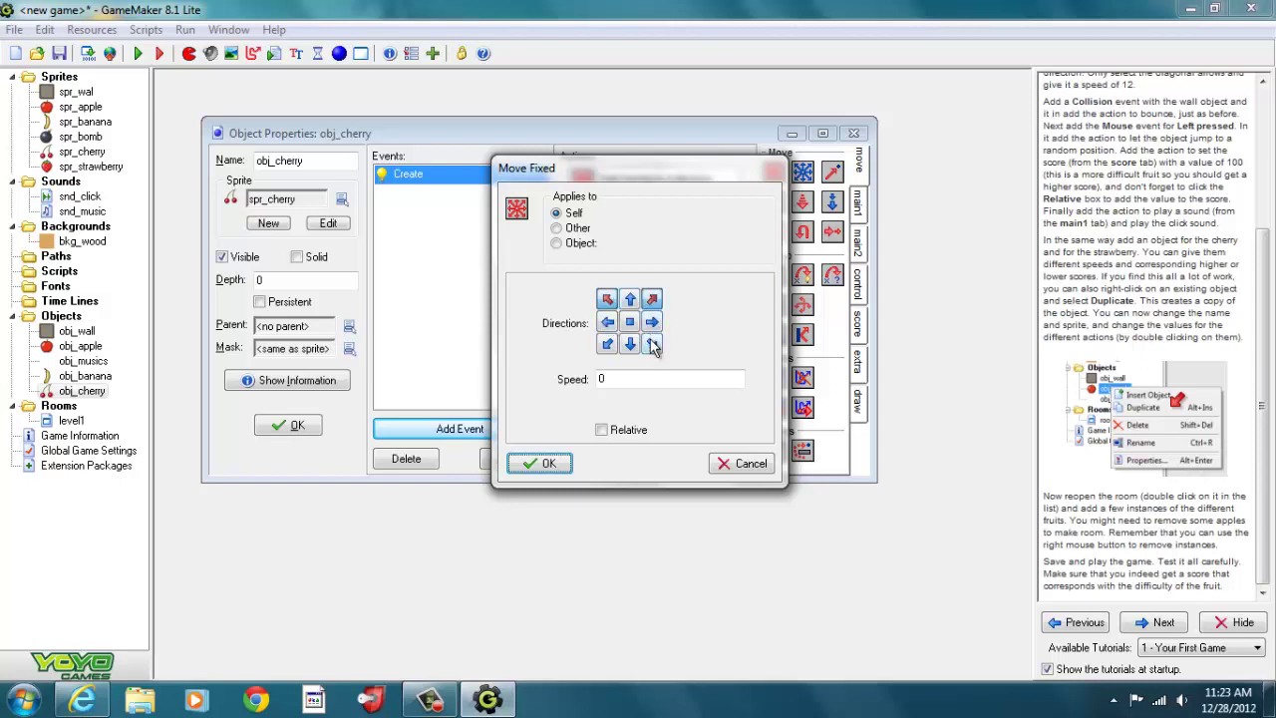
{"action": "left_click", "coordinate": [652, 343]}
{"action": "left_click", "coordinate": [607, 344]}
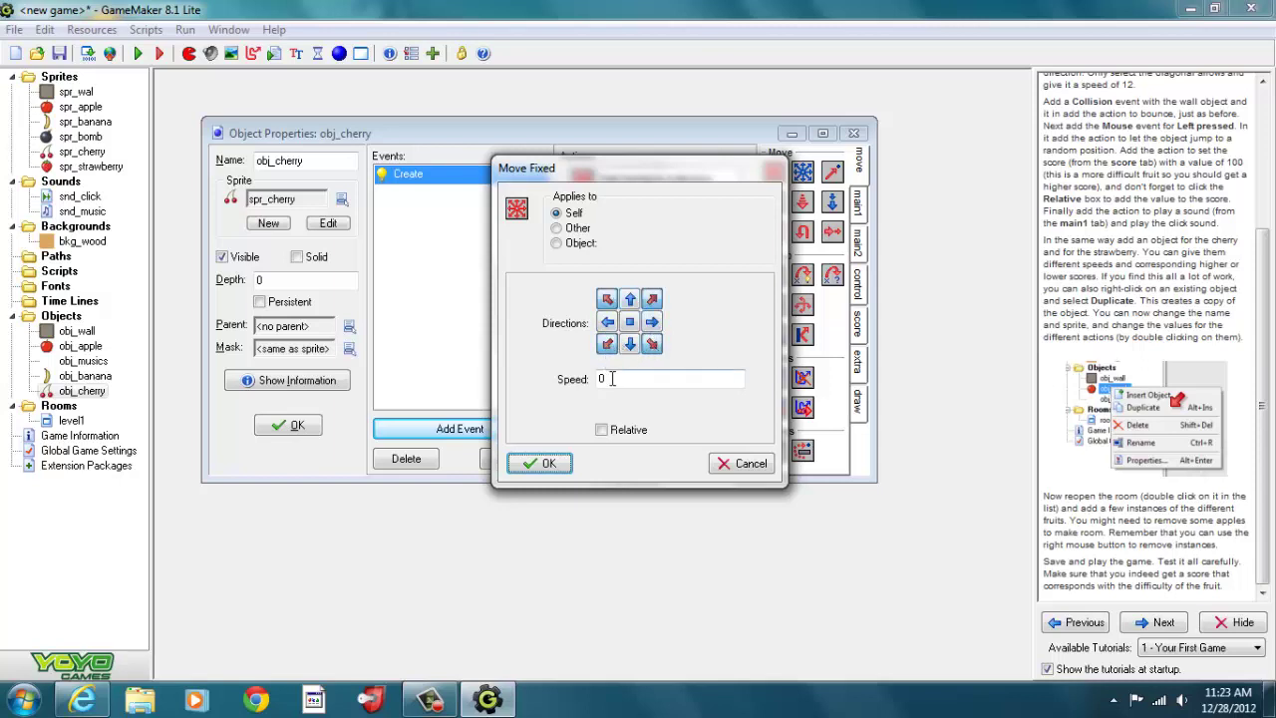
{"action": "left_click", "coordinate": [612, 380]}
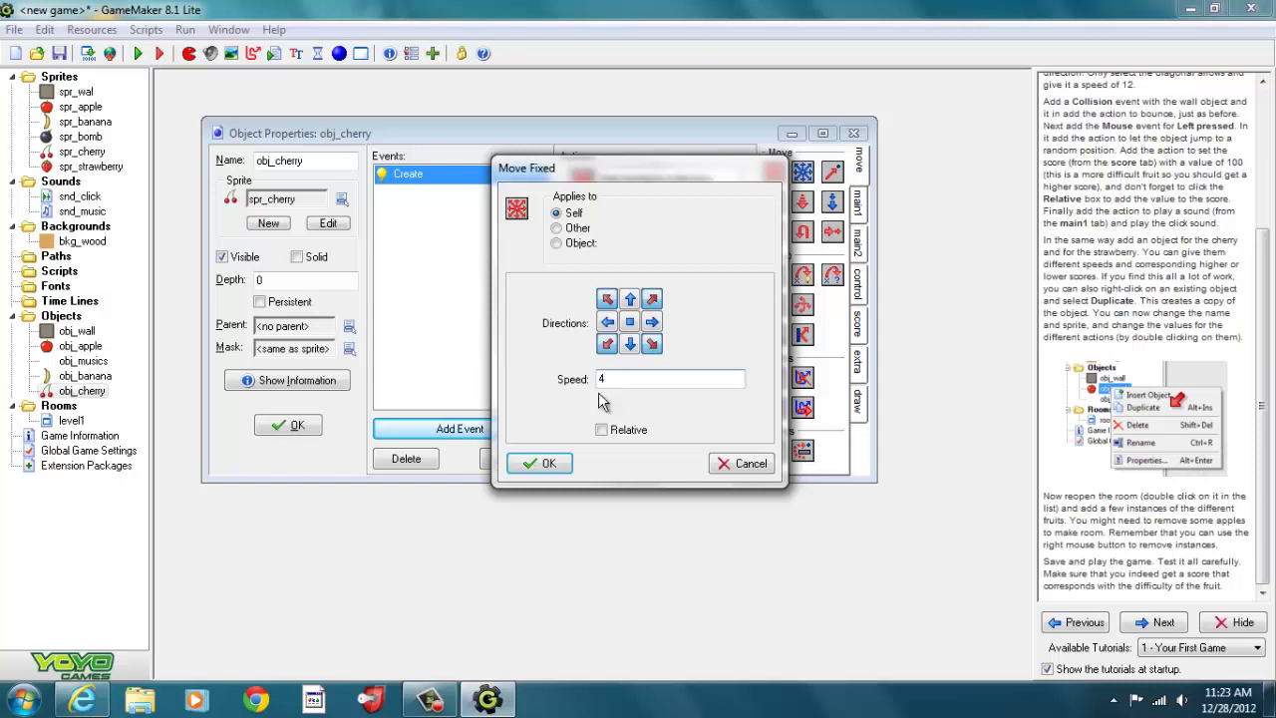
{"action": "left_click", "coordinate": [548, 464]}
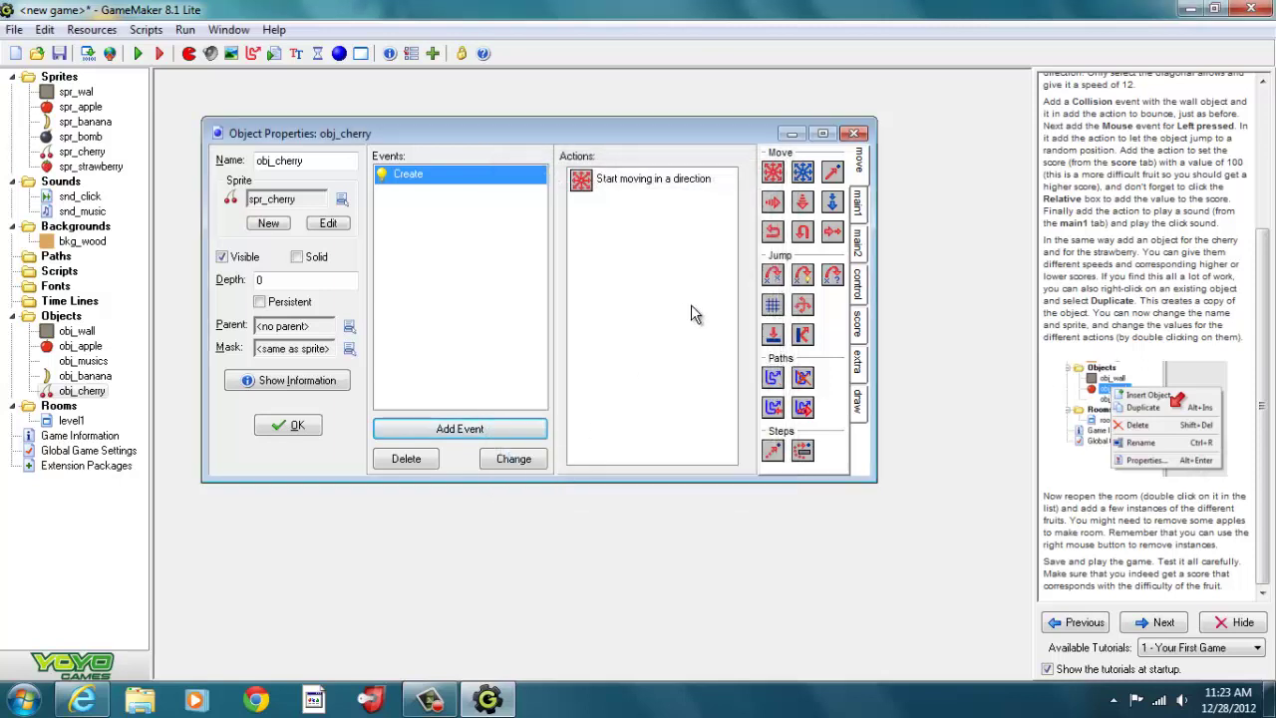
Step: Add a collision event with obj_wall to obj_cherry, containing a Bounce action with its default settings
{"action": "left_click", "coordinate": [498, 427]}
{"action": "left_click", "coordinate": [567, 379]}
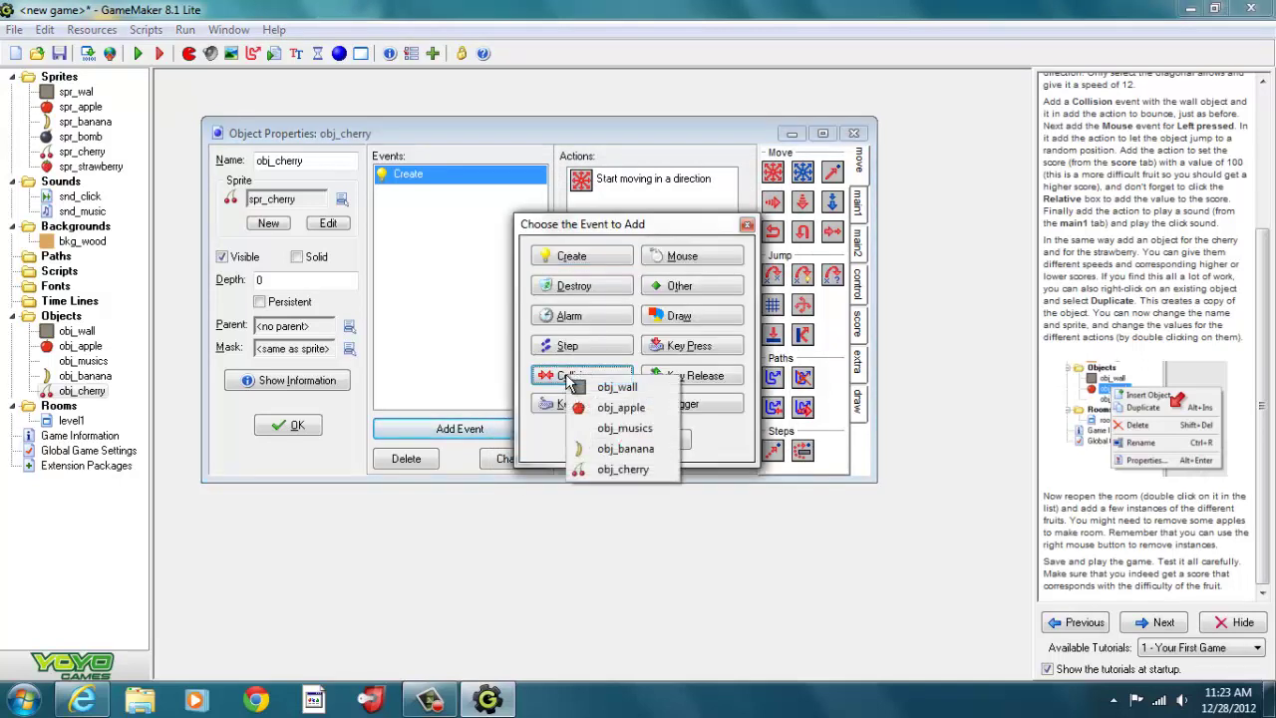
{"action": "left_click", "coordinate": [594, 390]}
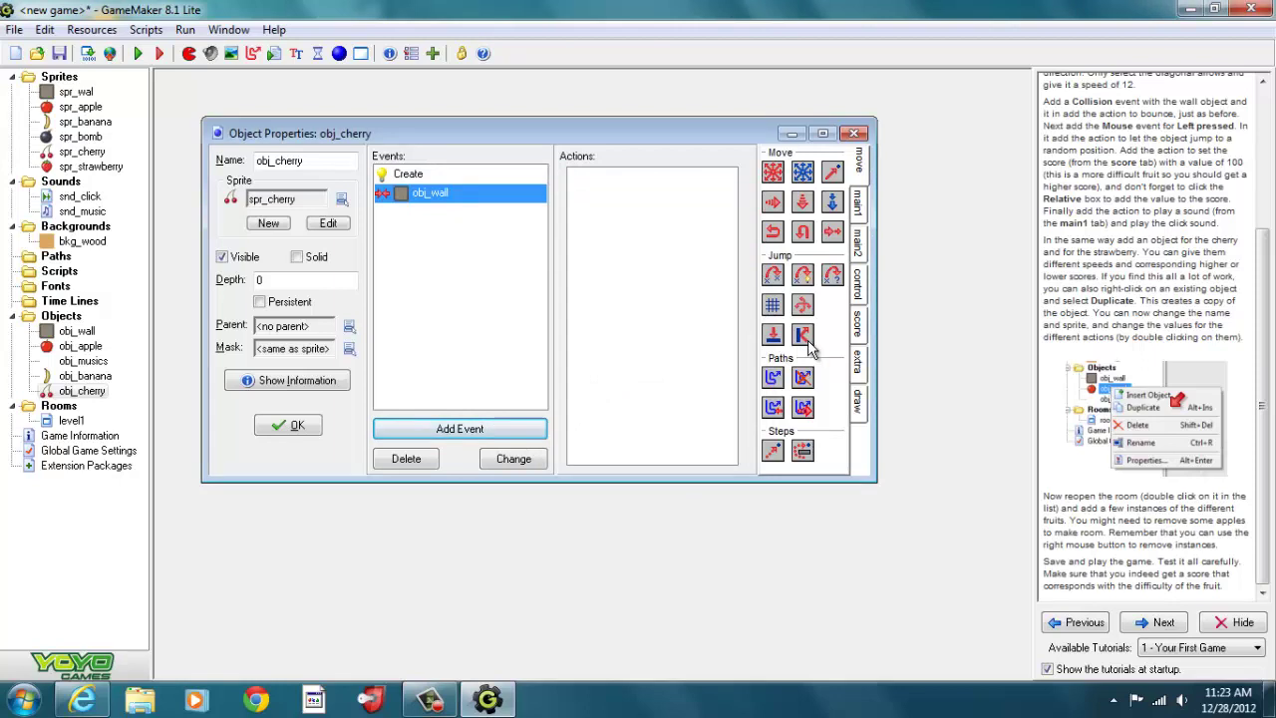
{"action": "left_click_drag", "start_coordinate": [804, 335], "coordinate": [596, 215]}
{"action": "left_click", "coordinate": [548, 464]}
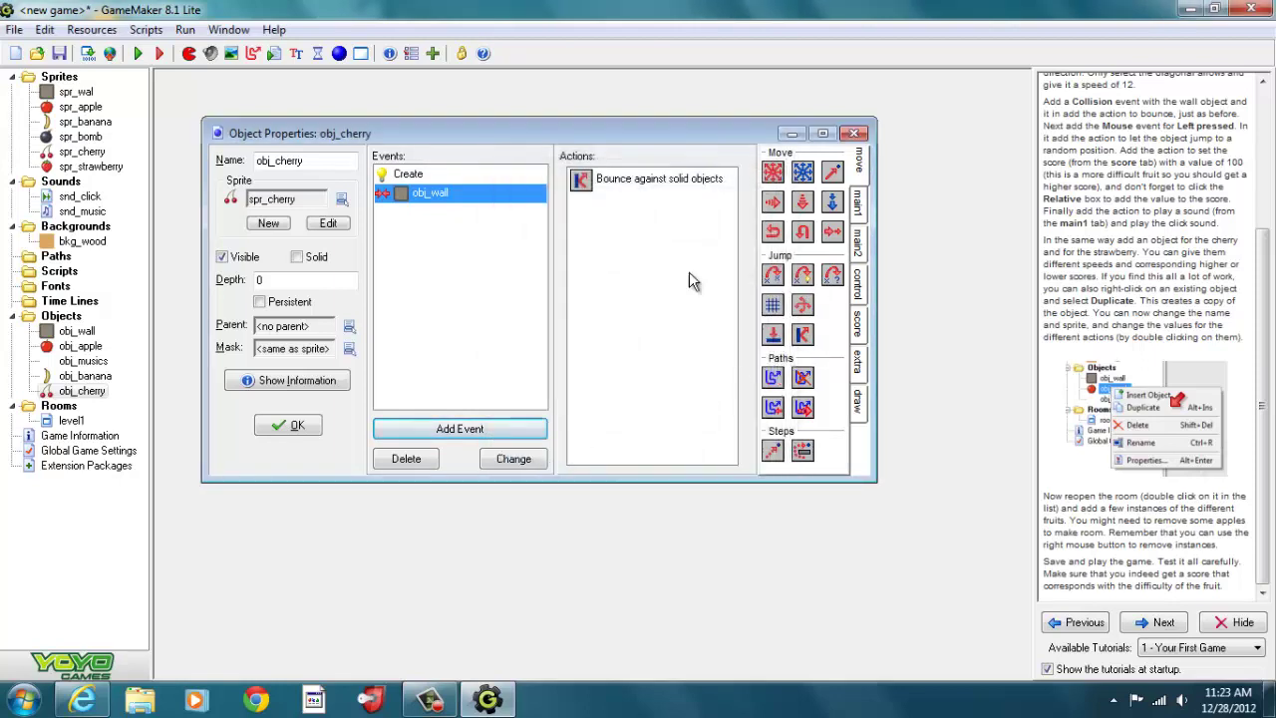
Step: Add a Left Pressed mouse event to obj_cherry with a Jump to Random action using snap values of 0
{"action": "left_click", "coordinate": [515, 429]}
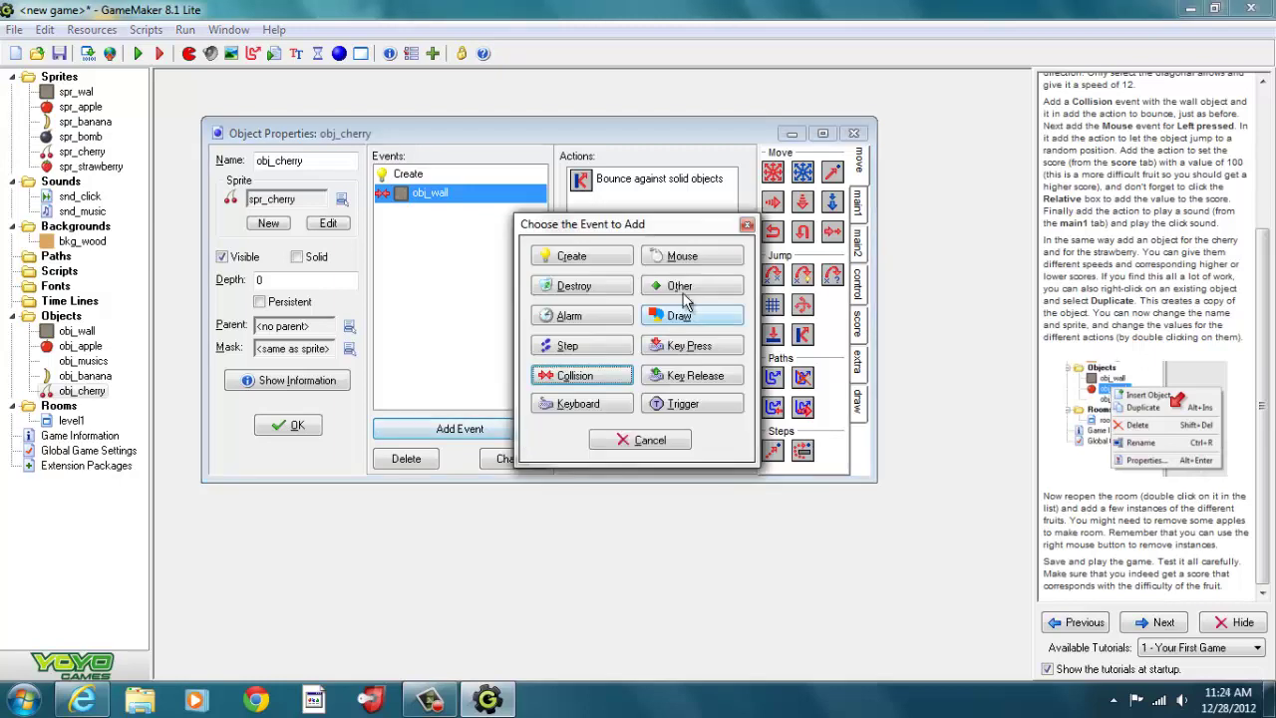
{"action": "left_click", "coordinate": [711, 271]}
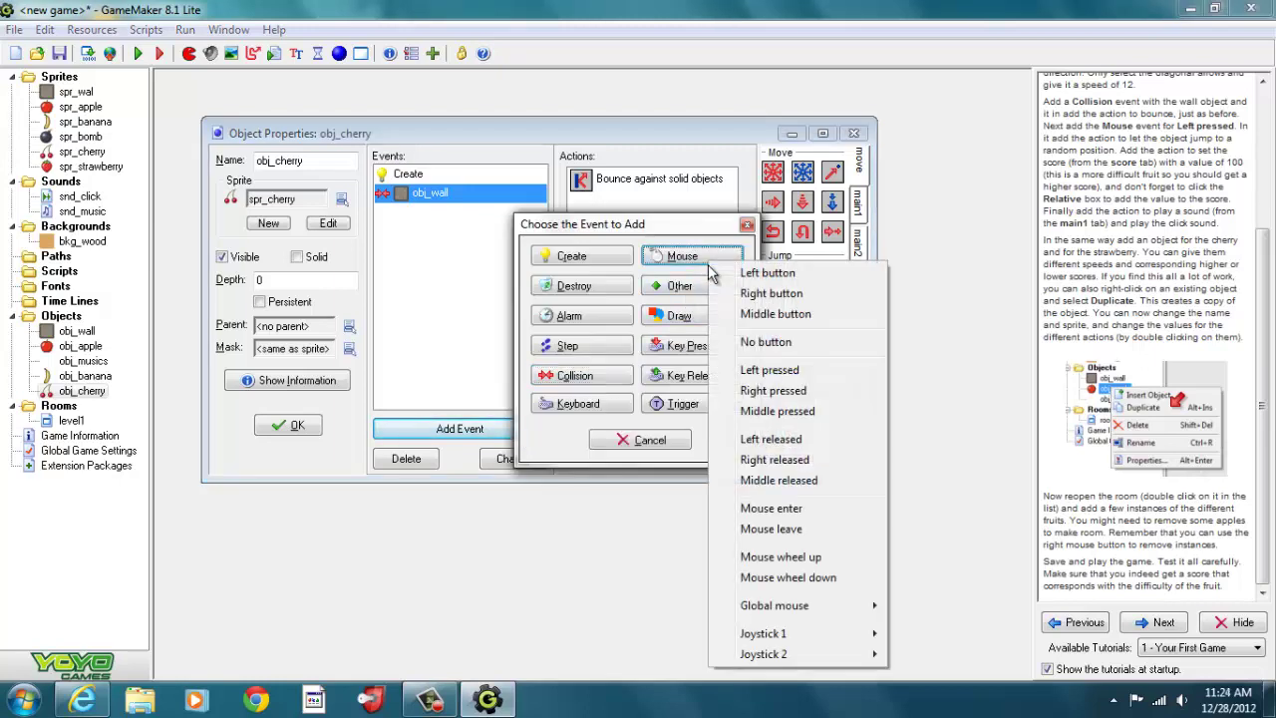
{"action": "left_click", "coordinate": [759, 370]}
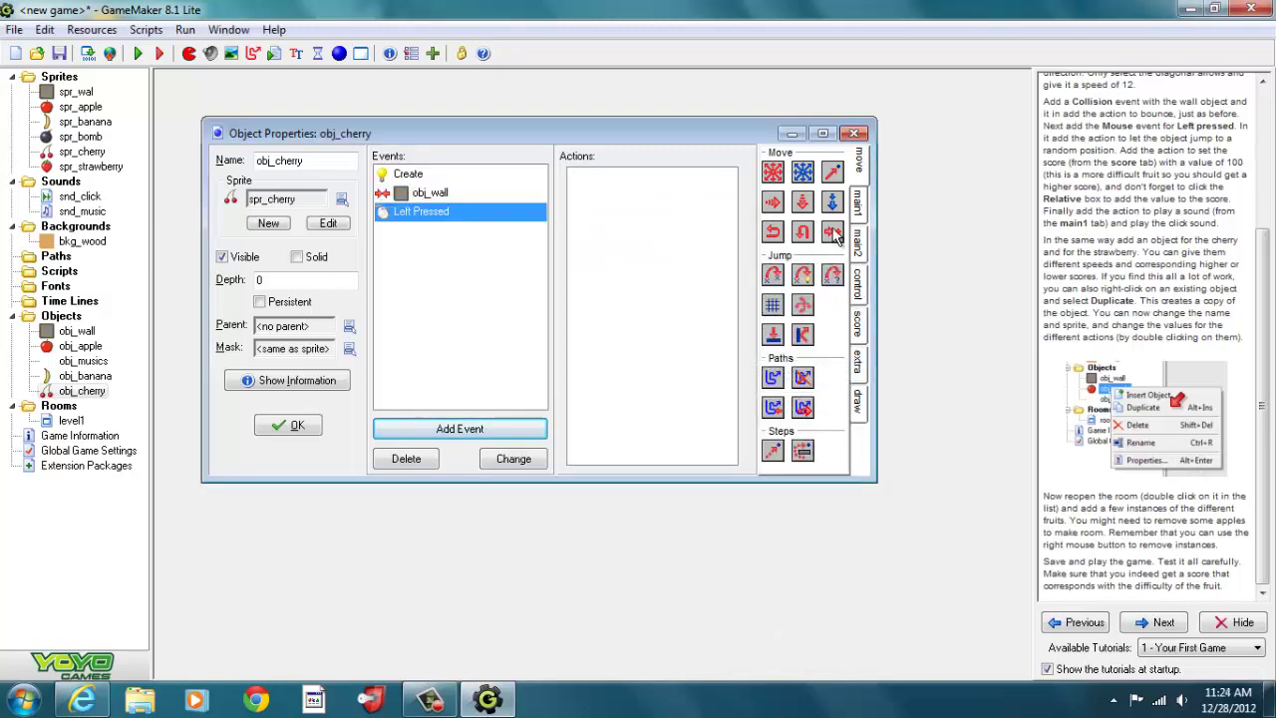
{"action": "left_click_drag", "start_coordinate": [833, 275], "coordinate": [684, 206]}
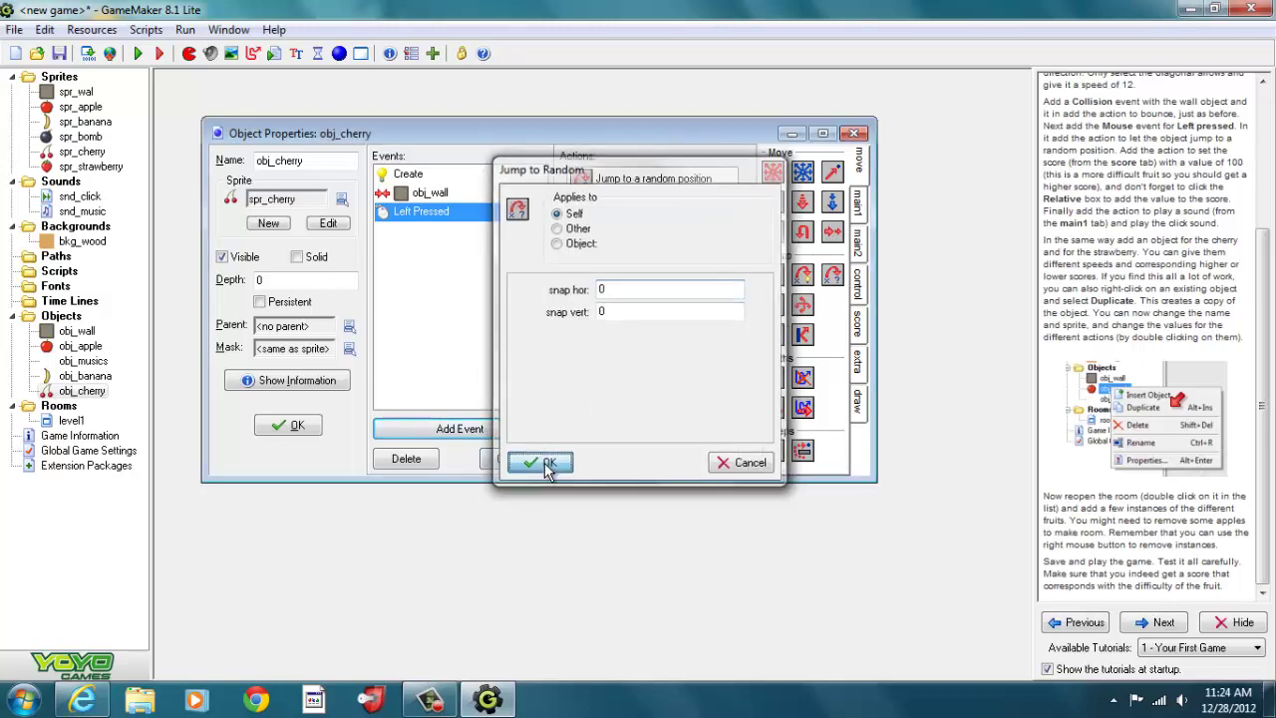
{"action": "left_click", "coordinate": [550, 464]}
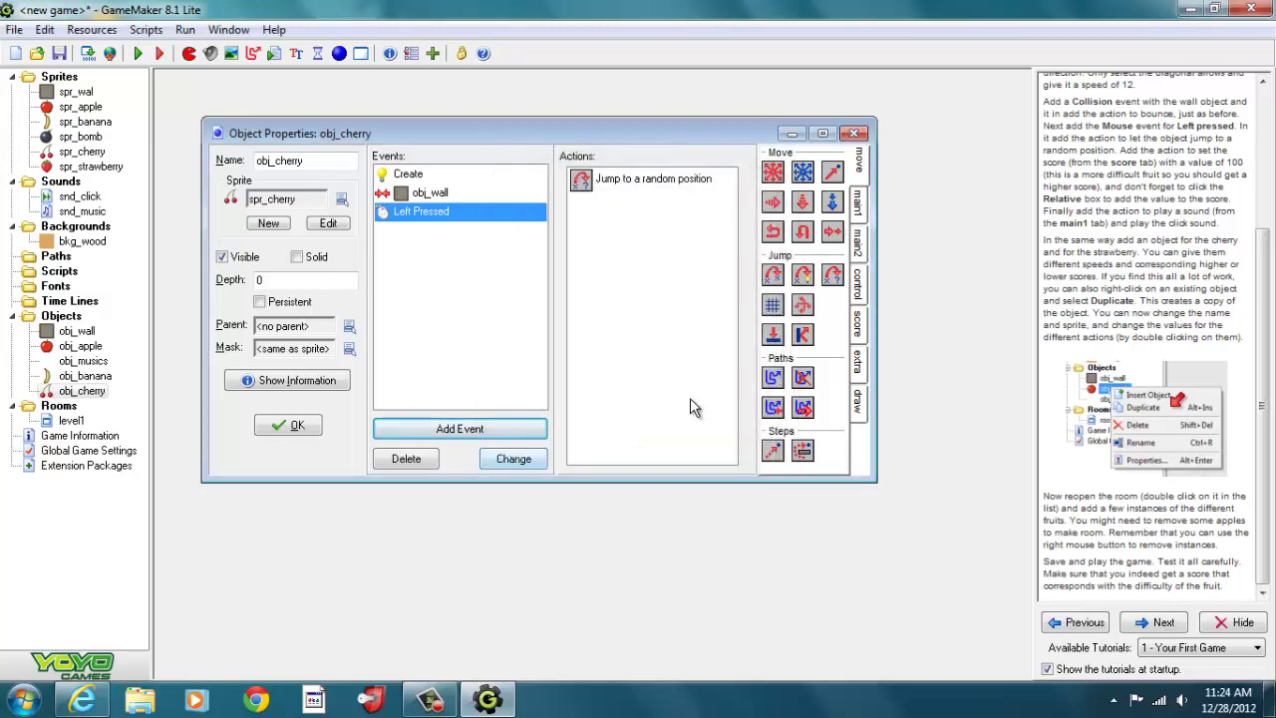
Step: Add a Set Score action with value 25 and Relative enabled to the Left Pressed event of obj_cherry
{"action": "left_click", "coordinate": [857, 329]}
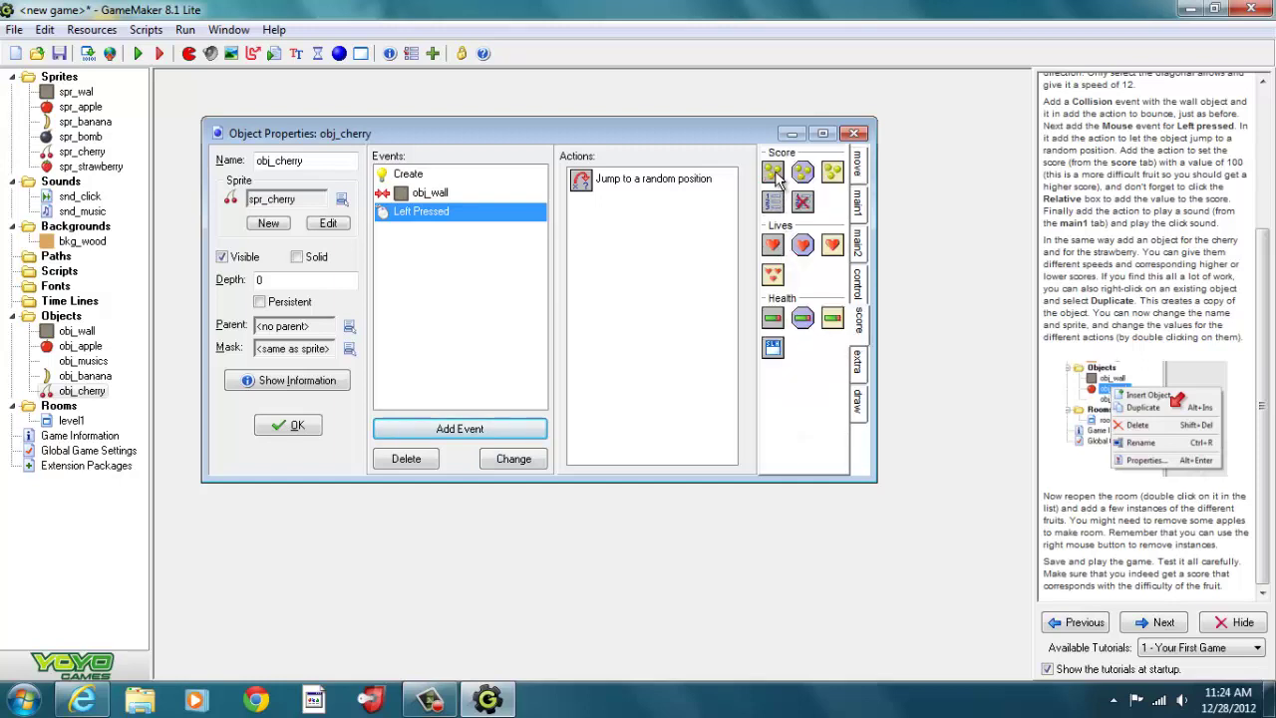
{"action": "left_click_drag", "start_coordinate": [774, 174], "coordinate": [602, 235]}
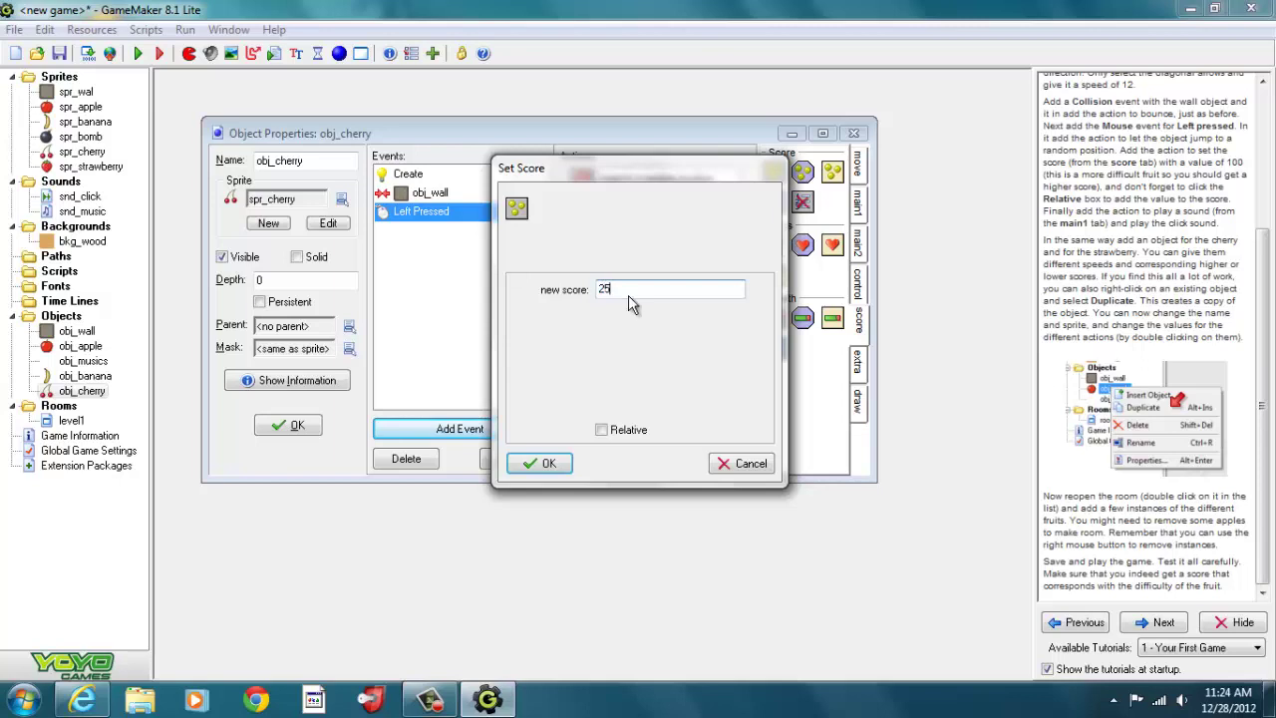
{"action": "type", "text": "25"}
{"action": "left_click", "coordinate": [604, 429]}
{"action": "left_click", "coordinate": [548, 466]}
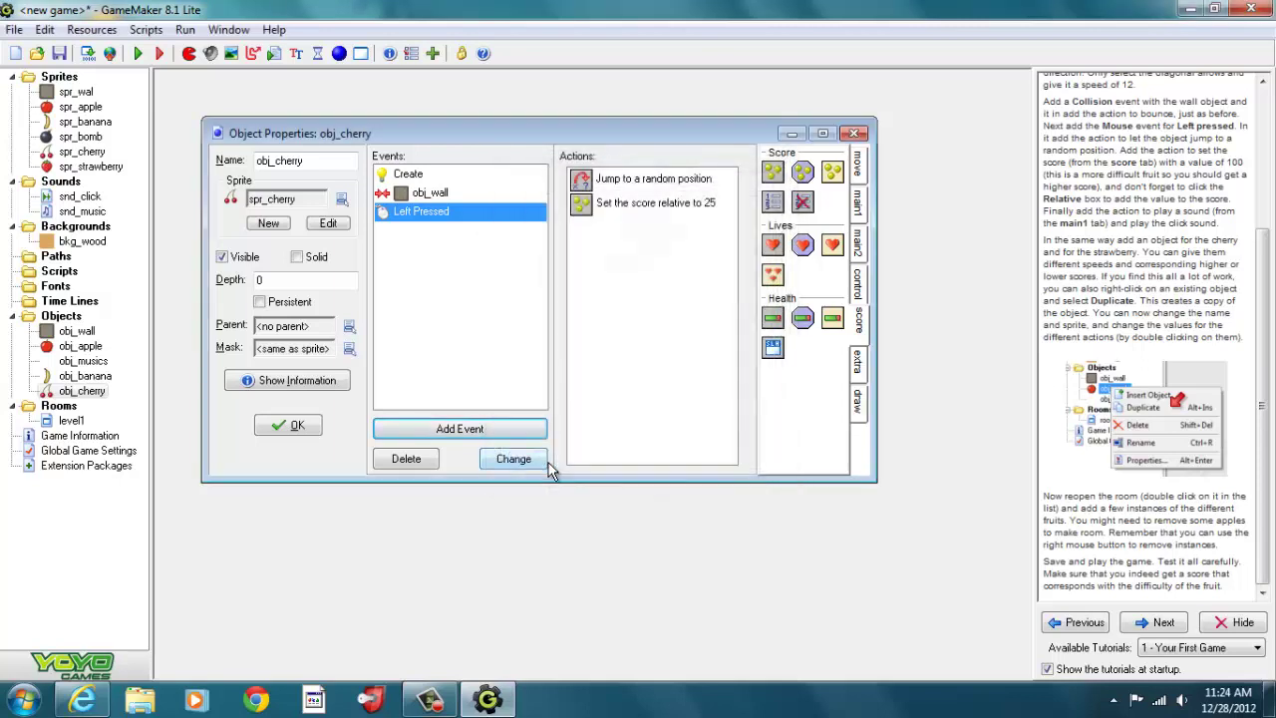
Step: Add a Play Sound action using snd_click without looping to the Left Pressed event of obj_cherry
{"action": "left_click", "coordinate": [859, 204]}
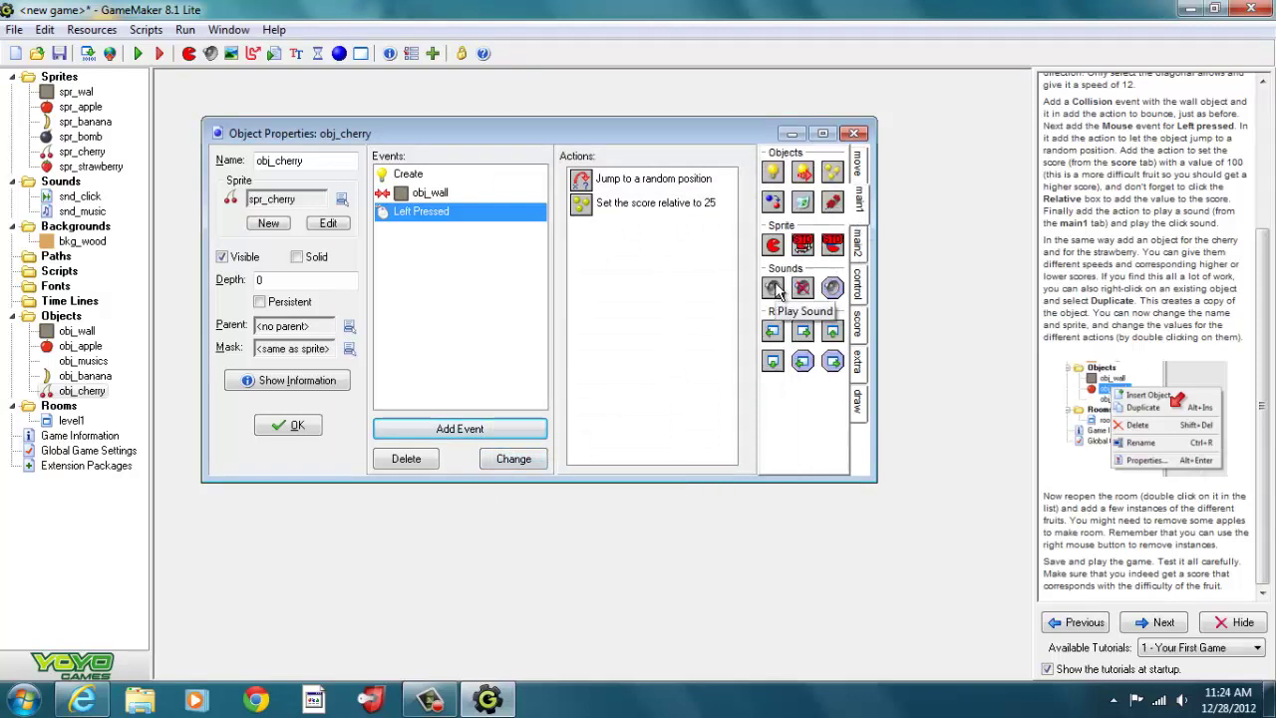
{"action": "left_click_drag", "start_coordinate": [773, 288], "coordinate": [618, 270]}
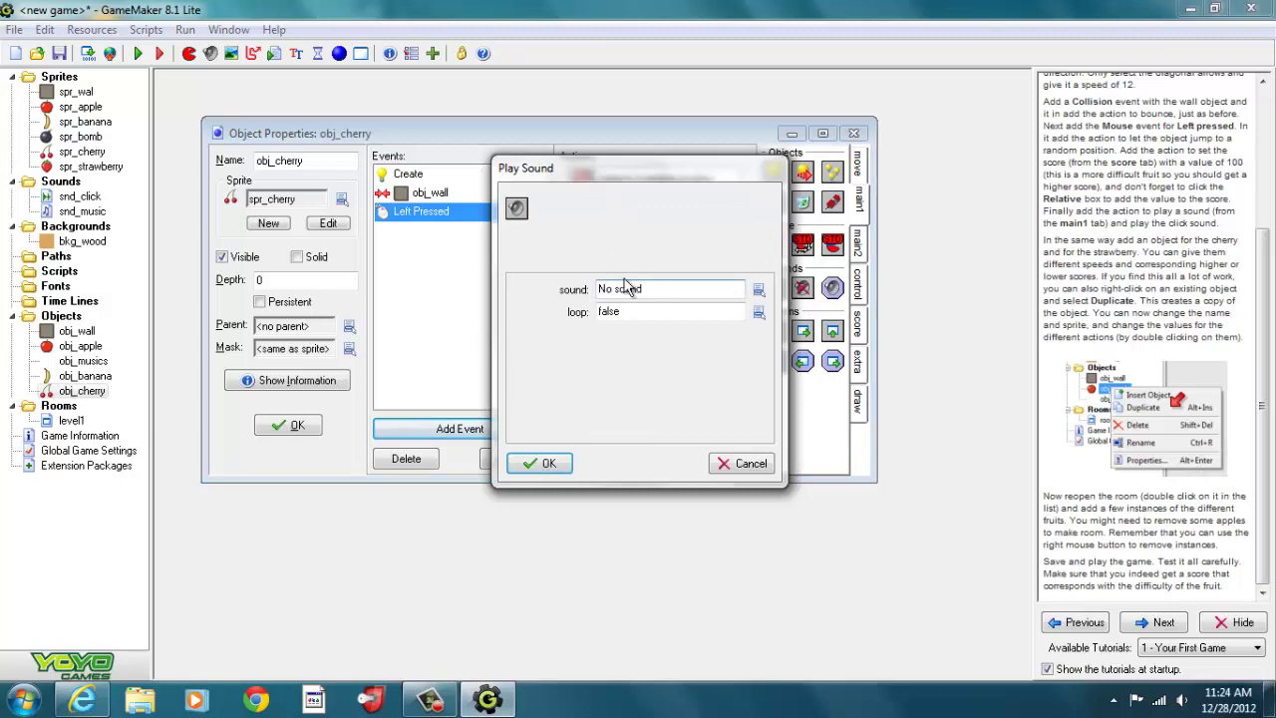
{"action": "left_click", "coordinate": [759, 289]}
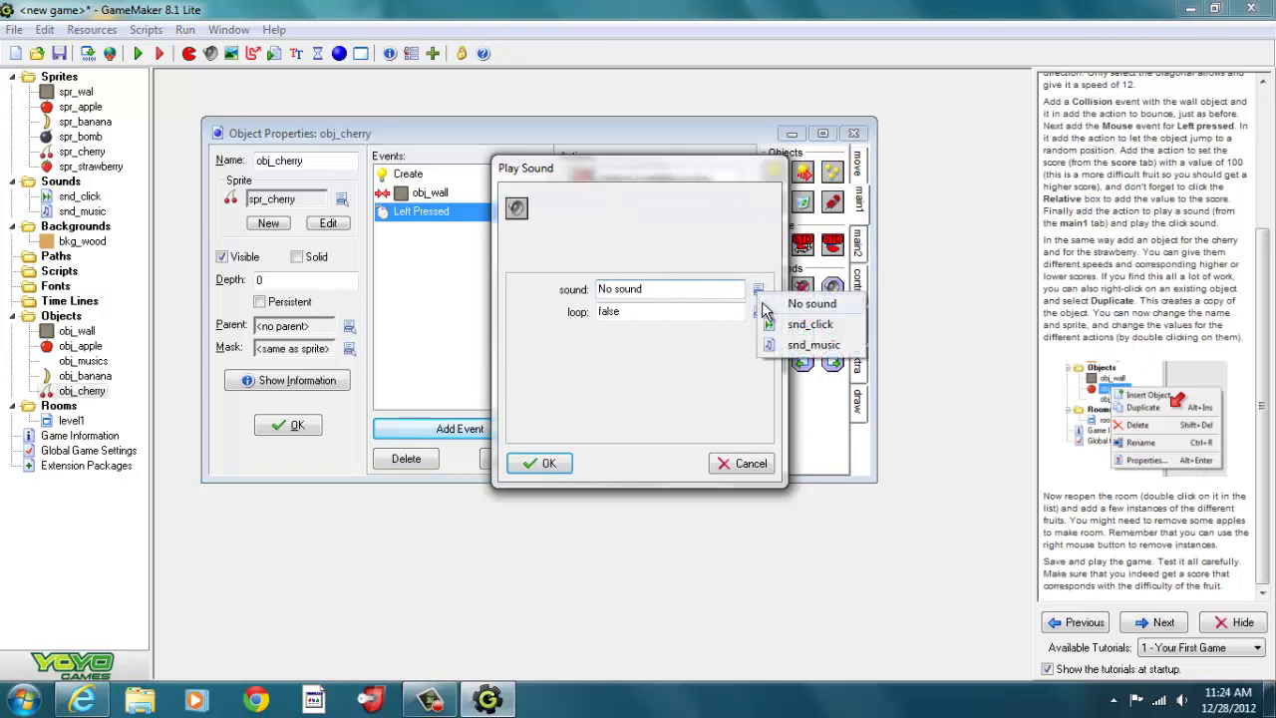
{"action": "left_click", "coordinate": [784, 327]}
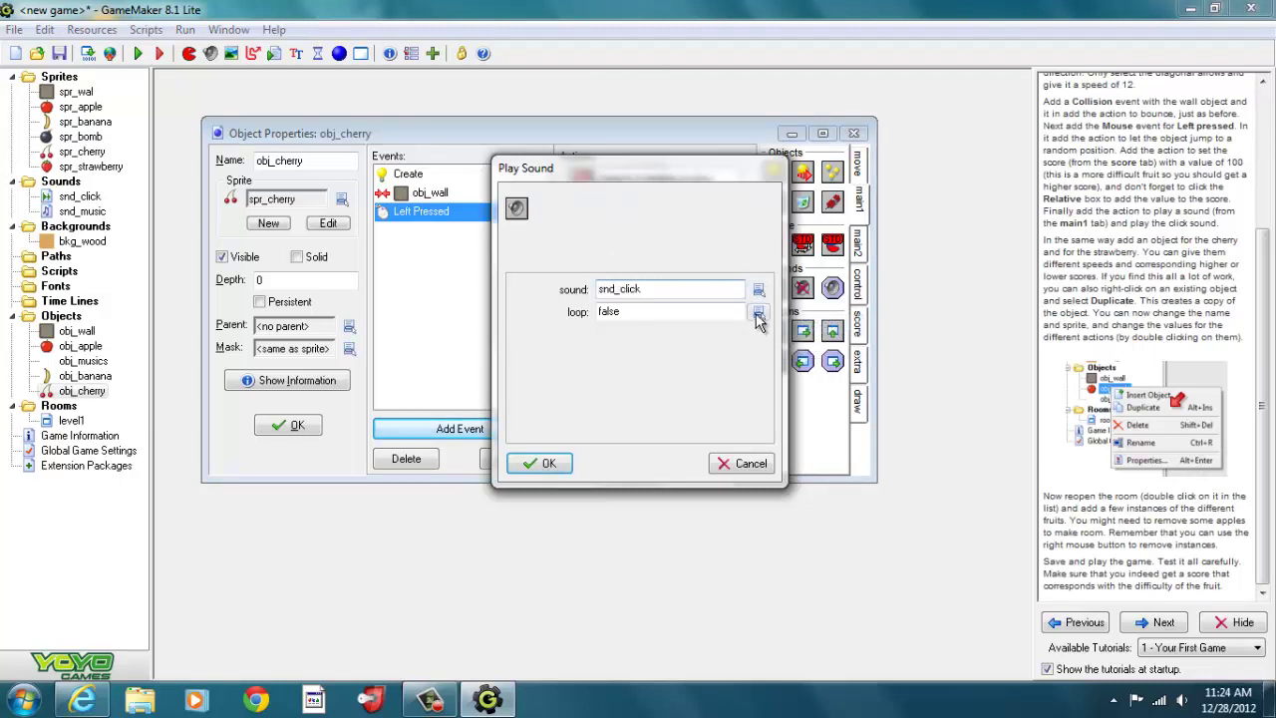
{"action": "left_click", "coordinate": [543, 464]}
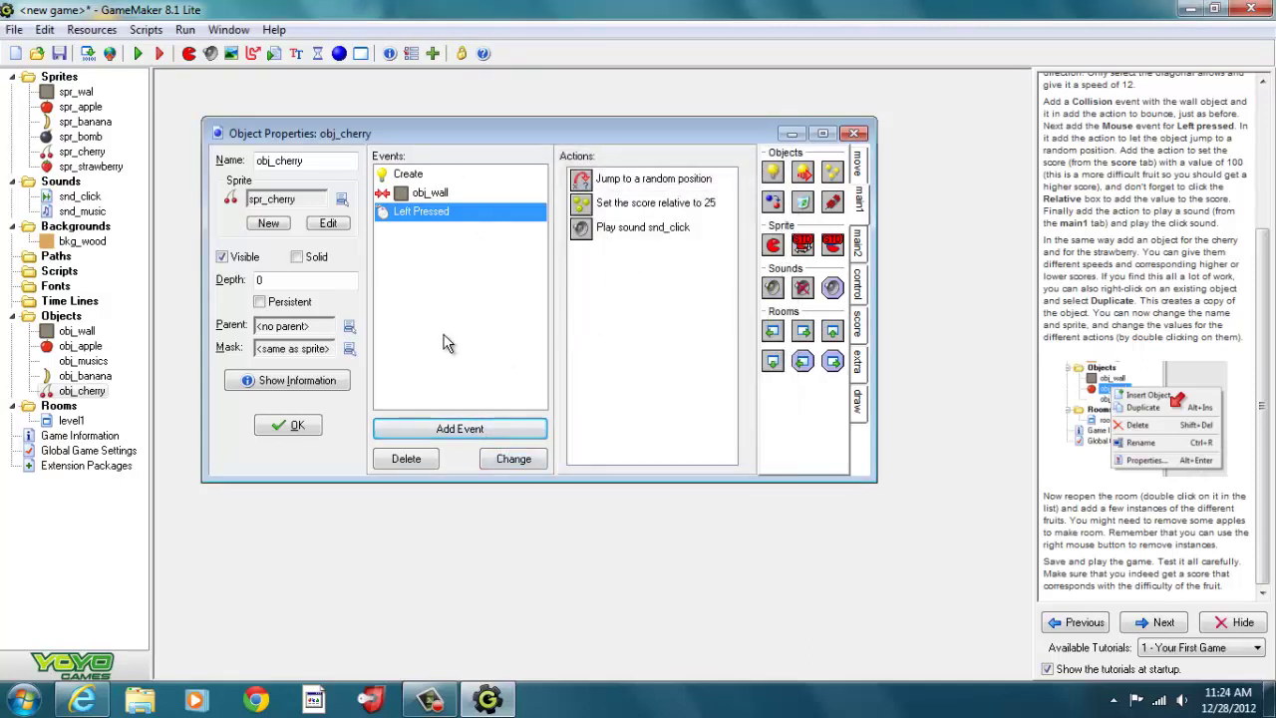
Step: Accept the obj_cherry settings and create a new object named obj_strawberry using the spr_strawberry sprite
{"action": "left_click", "coordinate": [299, 425]}
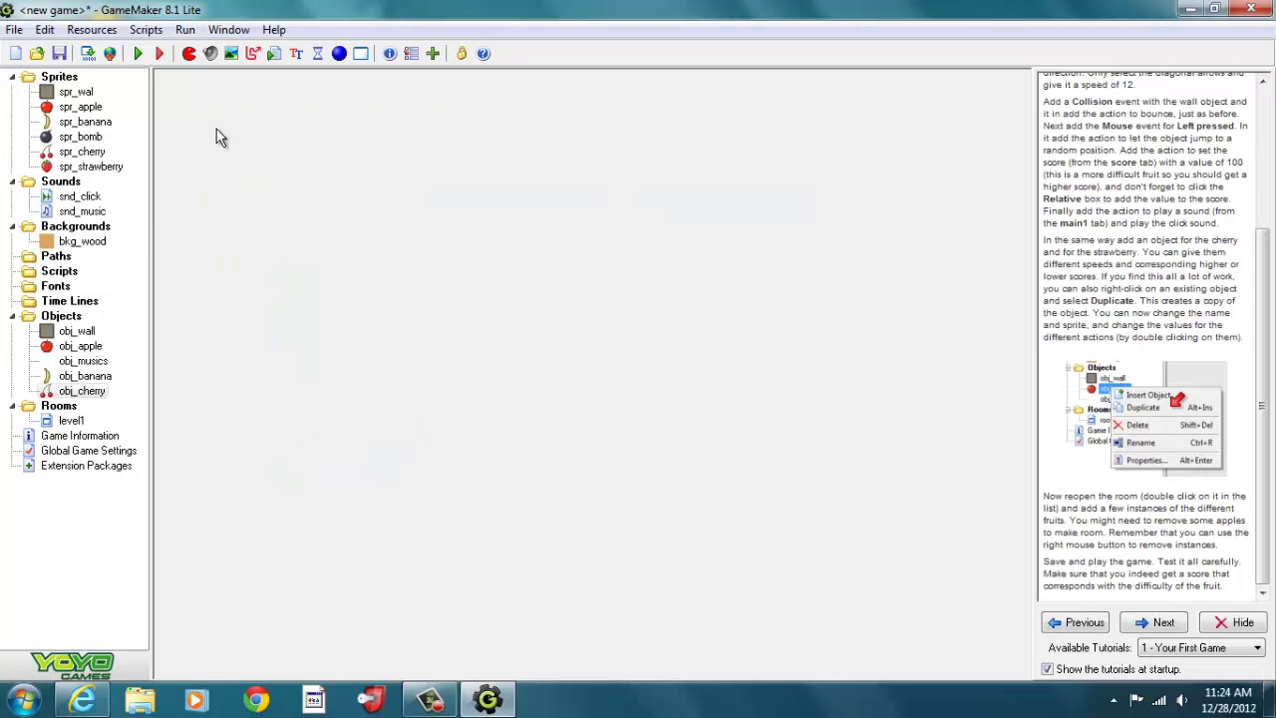
{"action": "left_click", "coordinate": [339, 53]}
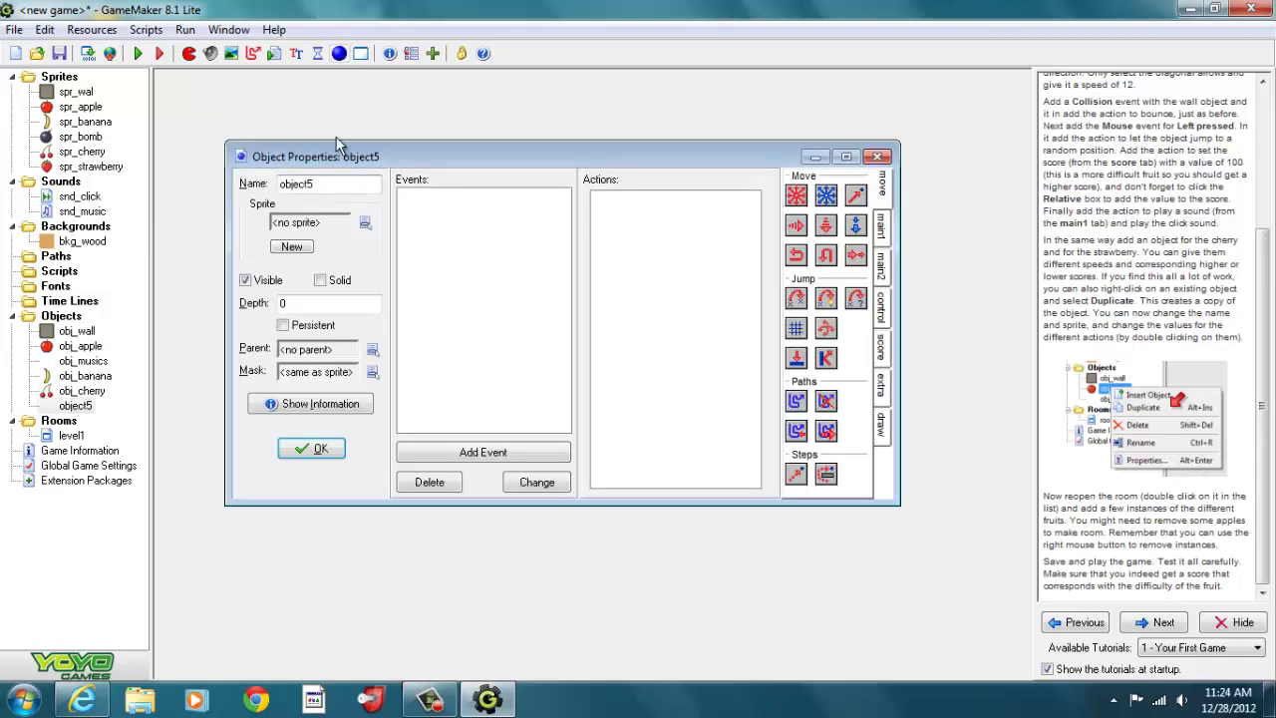
{"action": "left_click", "coordinate": [365, 222]}
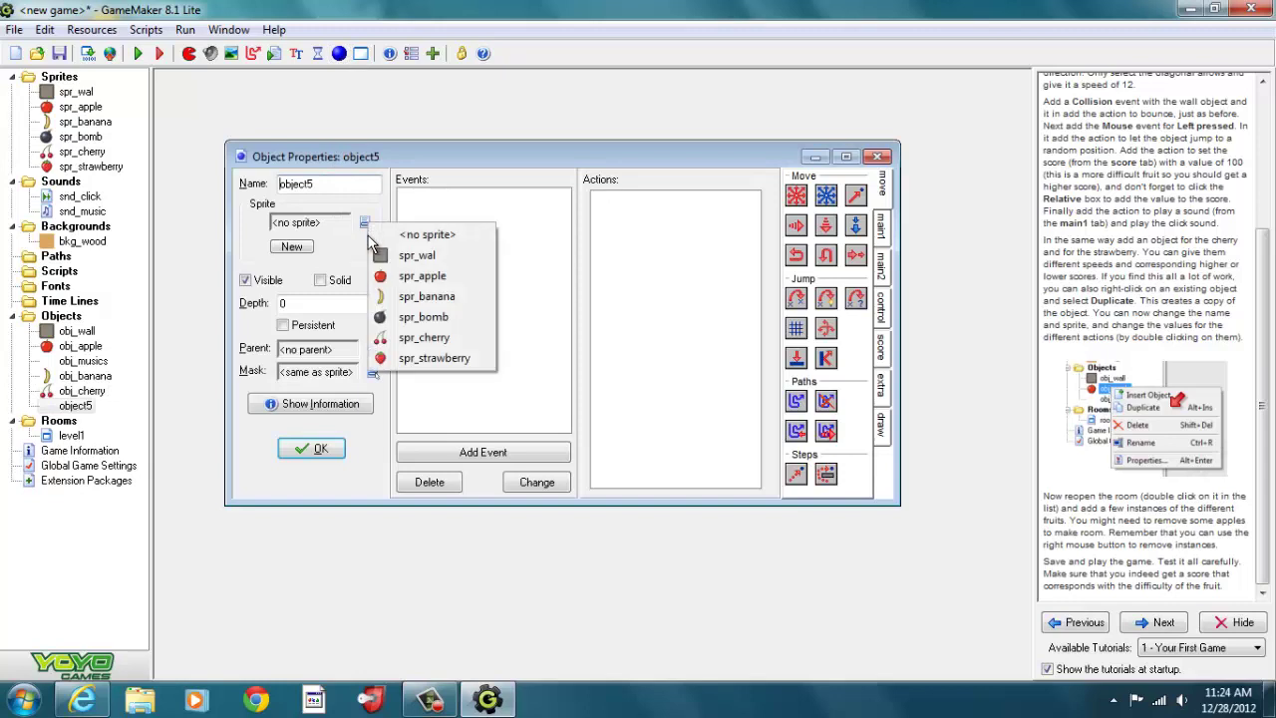
{"action": "left_click", "coordinate": [419, 359]}
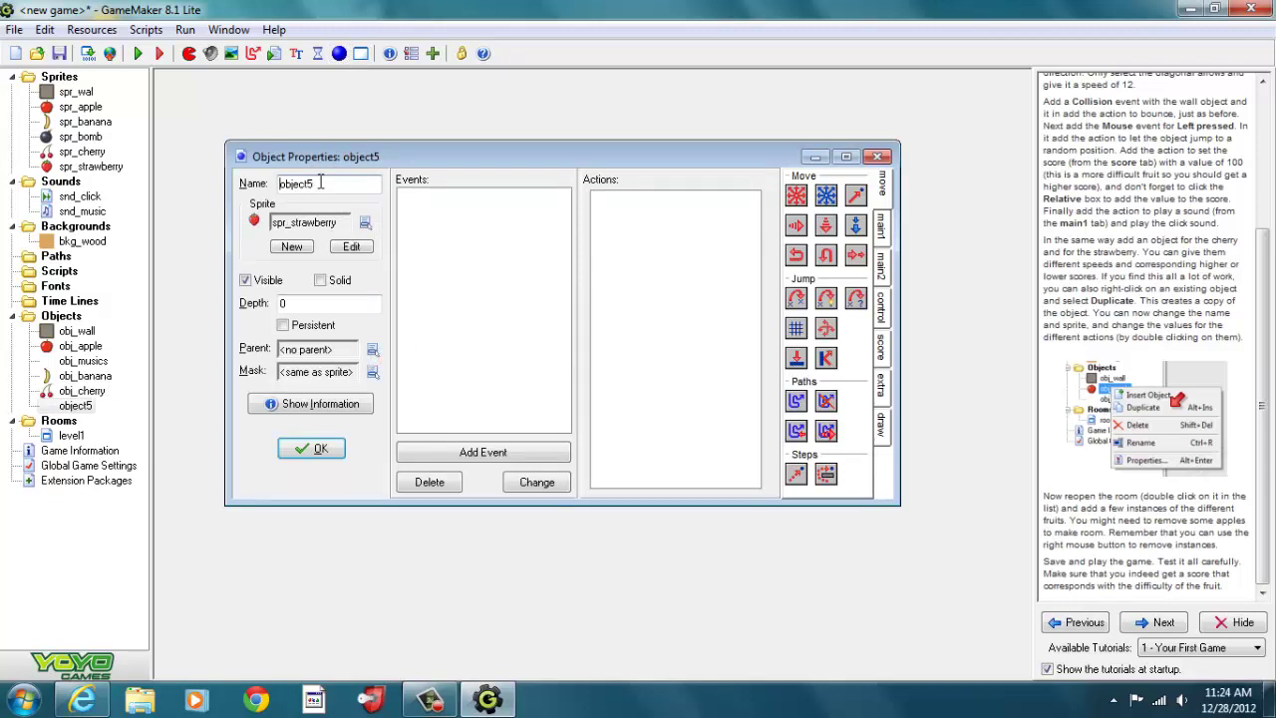
{"action": "left_click_drag", "start_coordinate": [321, 183], "coordinate": [250, 188]}
{"action": "type", "text": "obj_"}
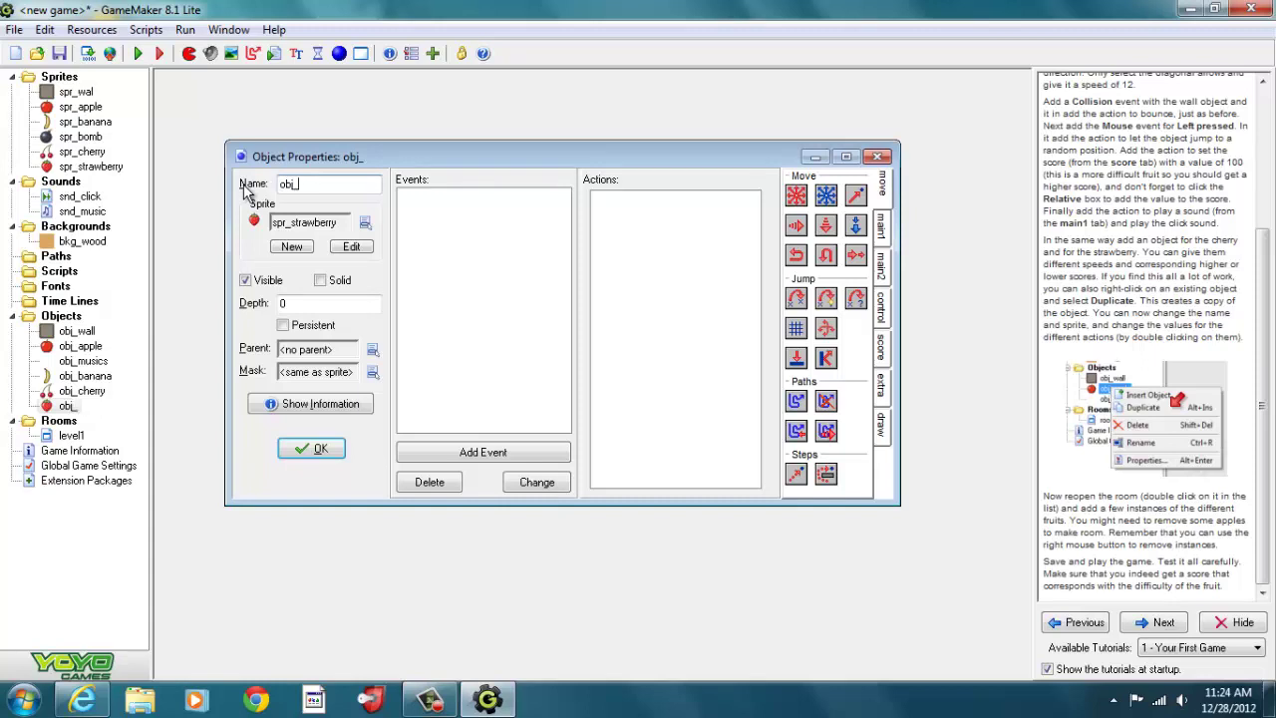
{"action": "type", "text": "strawberry"}
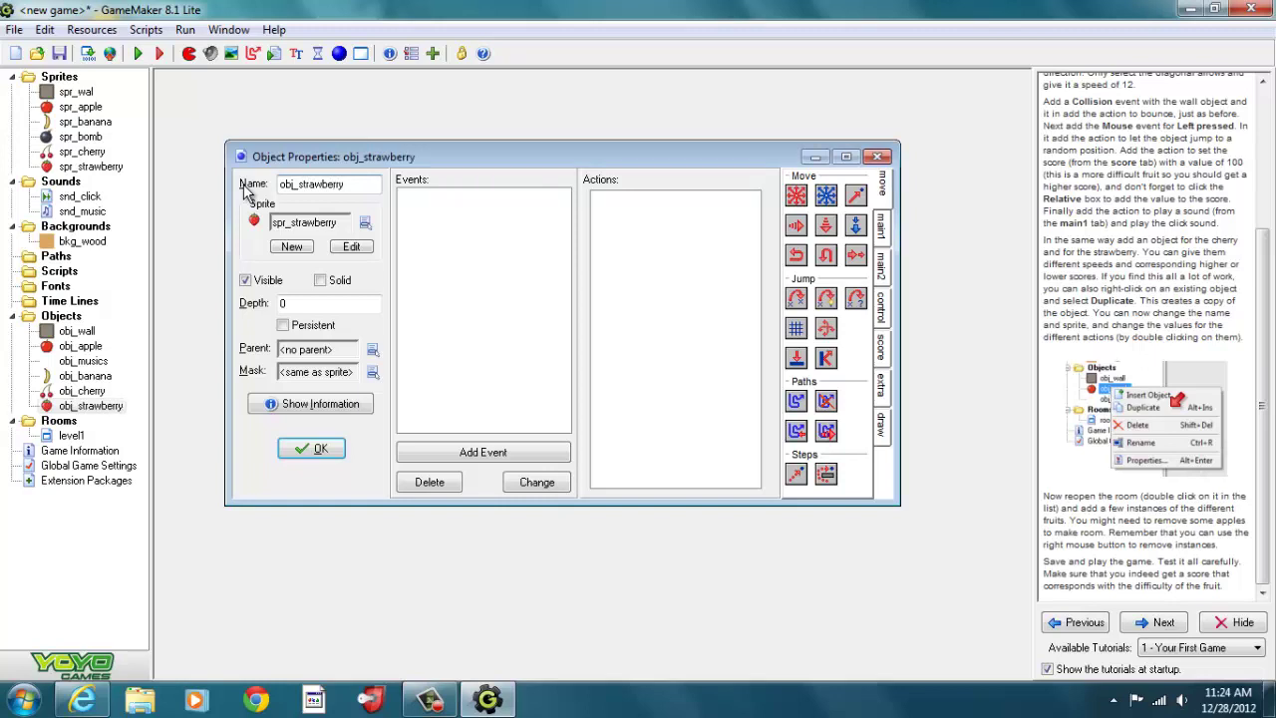
Step: Add a Create event to obj_strawberry with a Move Fixed action using the up-left, up-right, left, right, down and down-right directions
{"action": "left_click", "coordinate": [465, 451]}
{"action": "left_click", "coordinate": [584, 261]}
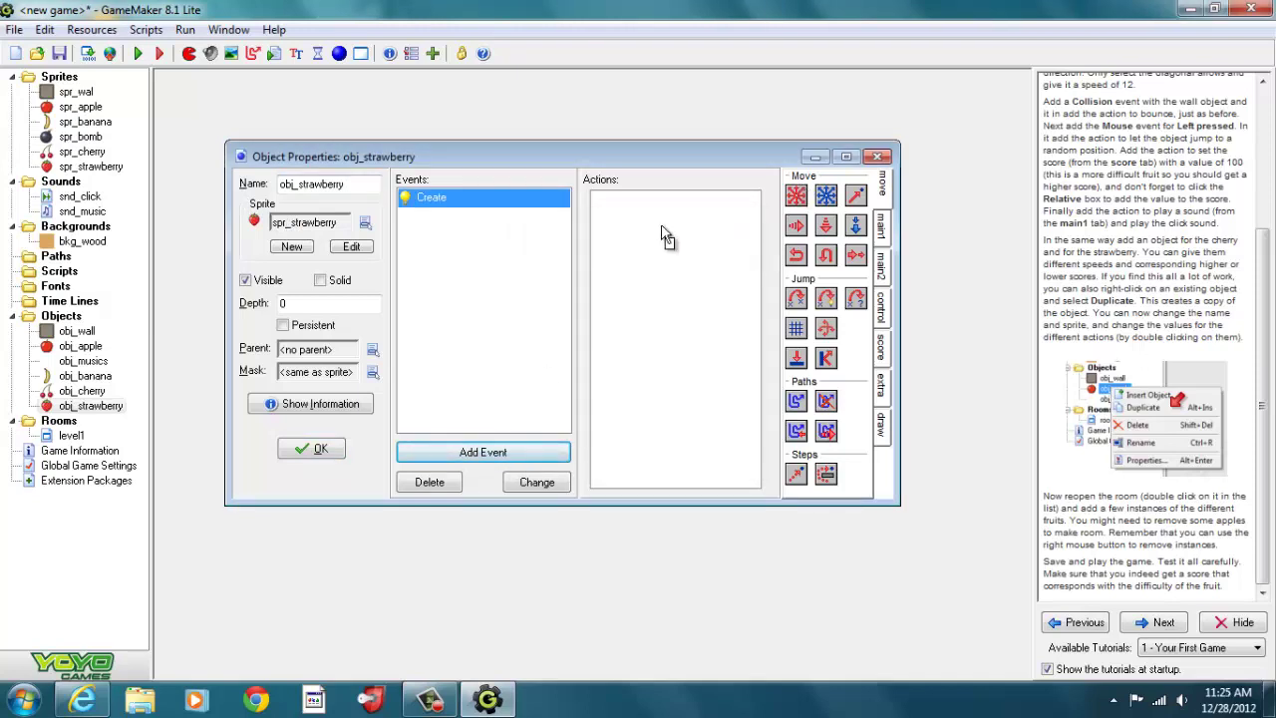
{"action": "left_click_drag", "start_coordinate": [796, 195], "coordinate": [658, 240]}
{"action": "left_click", "coordinate": [607, 299]}
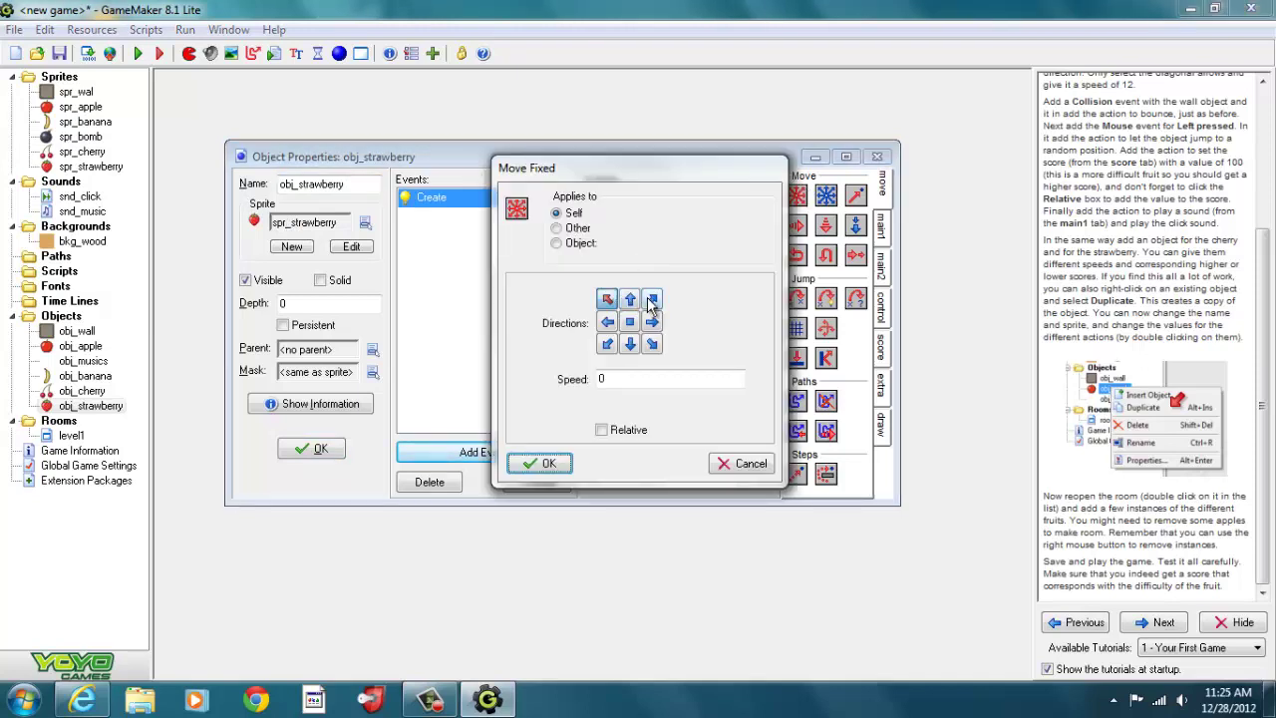
{"action": "left_click", "coordinate": [652, 299]}
{"action": "left_click", "coordinate": [652, 321]}
{"action": "left_click", "coordinate": [607, 321]}
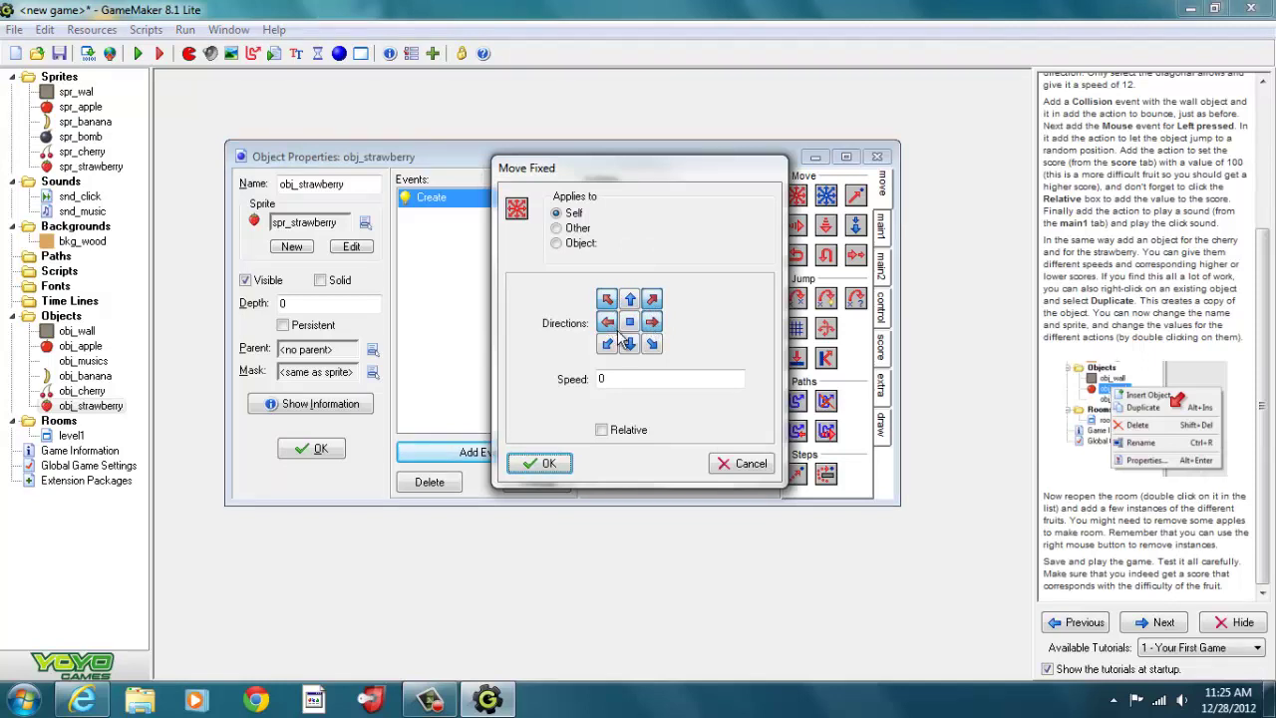
{"action": "left_click", "coordinate": [628, 342]}
{"action": "left_click", "coordinate": [652, 344]}
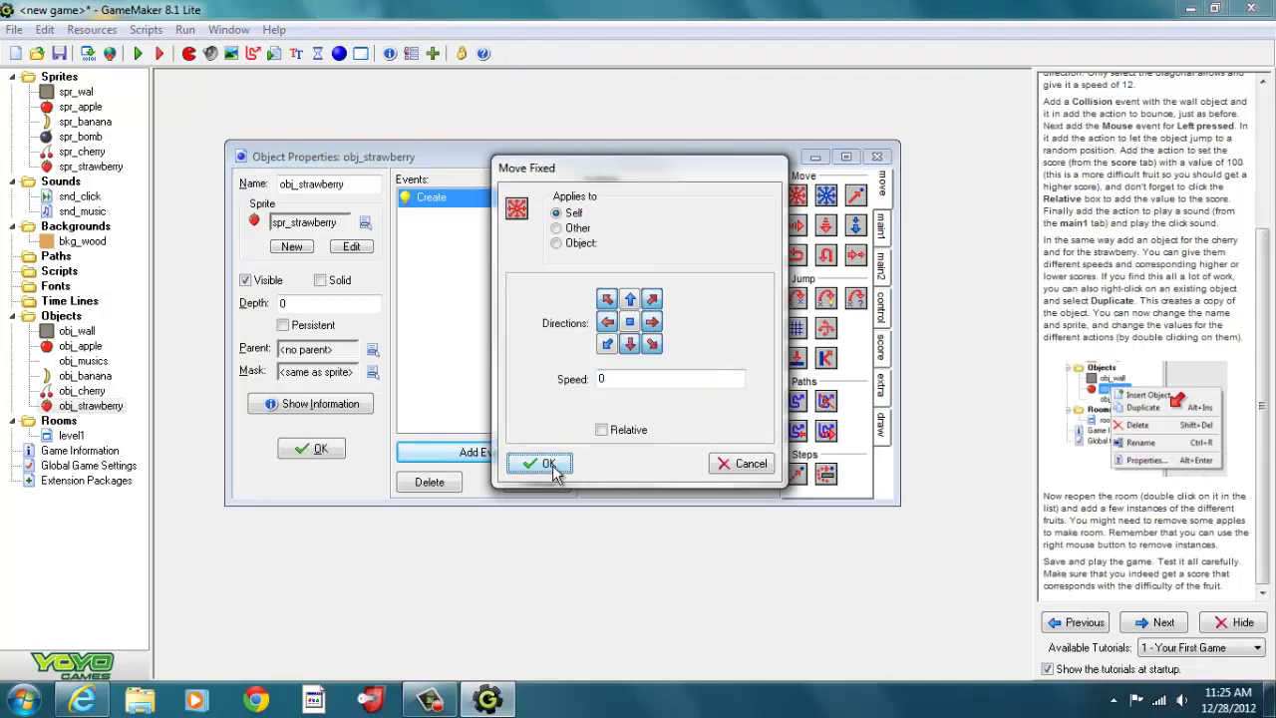
Step: Set the speed of obj_strawberry's Move Fixed action to 75 and accept the action
{"action": "left_click_drag", "start_coordinate": [554, 472], "coordinate": [630, 404]}
{"action": "double_click", "coordinate": [629, 384]}
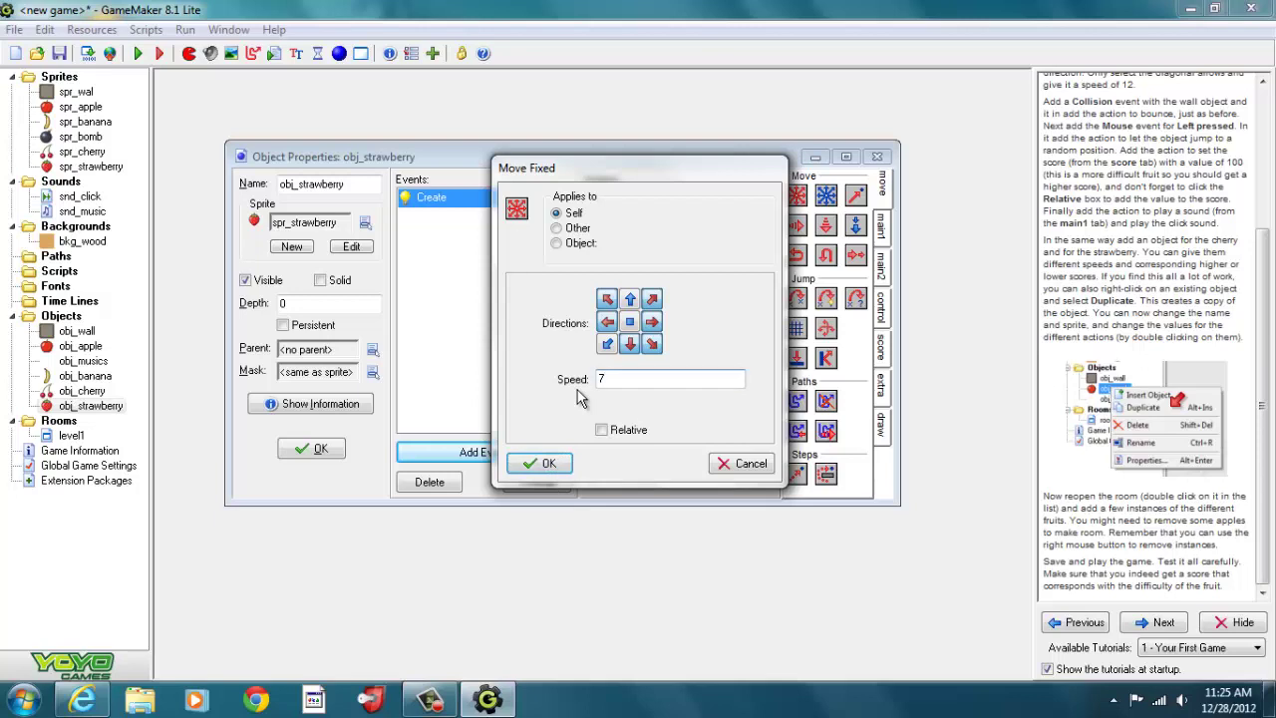
{"action": "type", "text": "75"}
{"action": "left_click", "coordinate": [555, 466]}
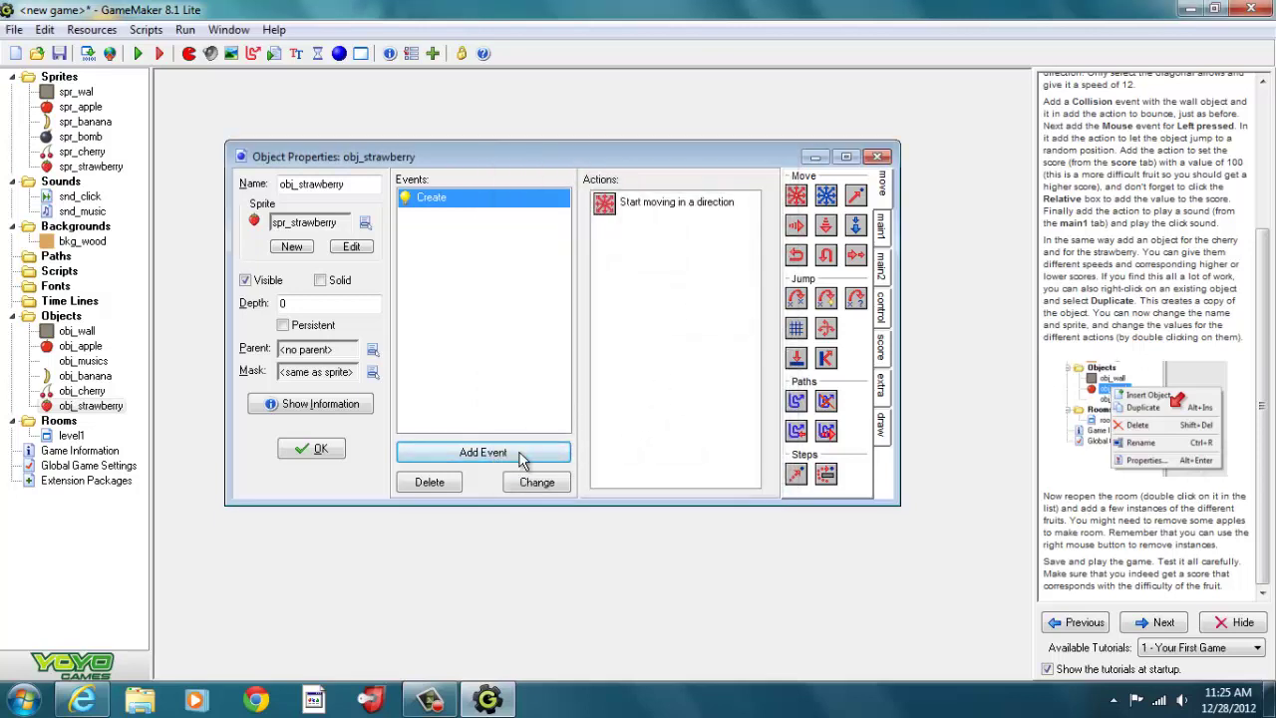
Step: Add a collision event with obj_wall to obj_strawberry, containing a Bounce action with its default settings
{"action": "left_click", "coordinate": [523, 457]}
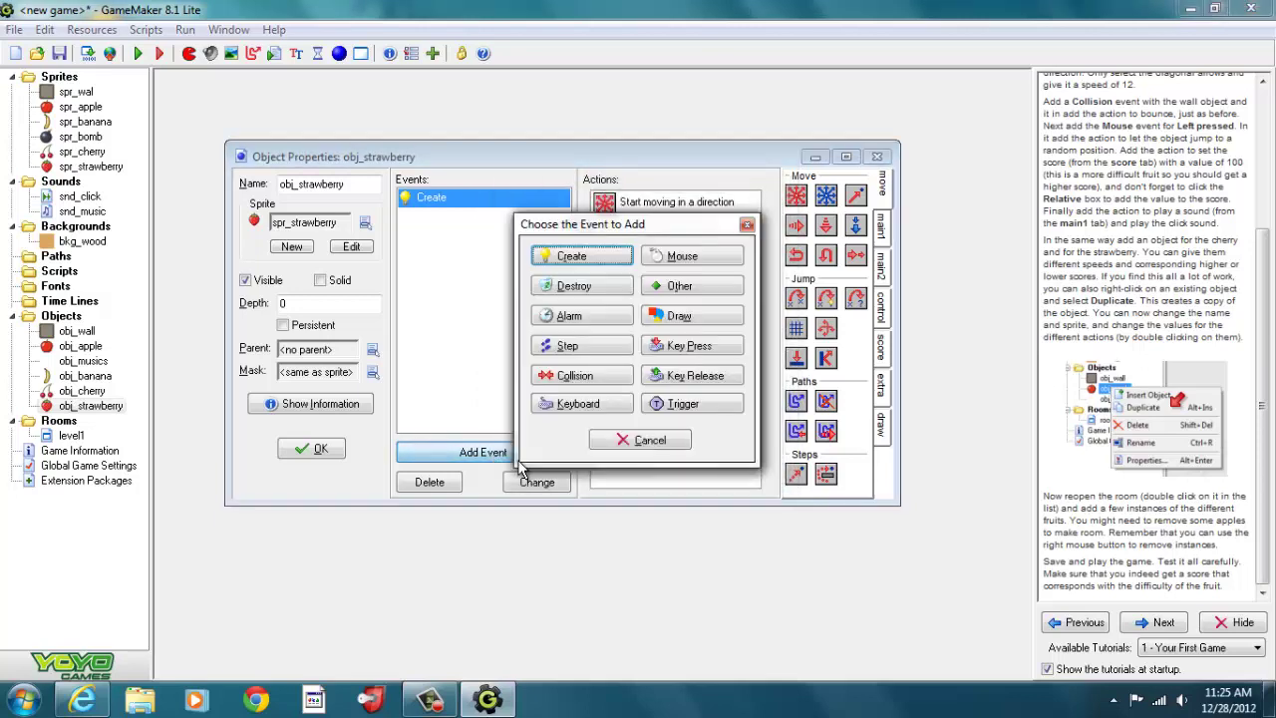
{"action": "left_click", "coordinate": [597, 378]}
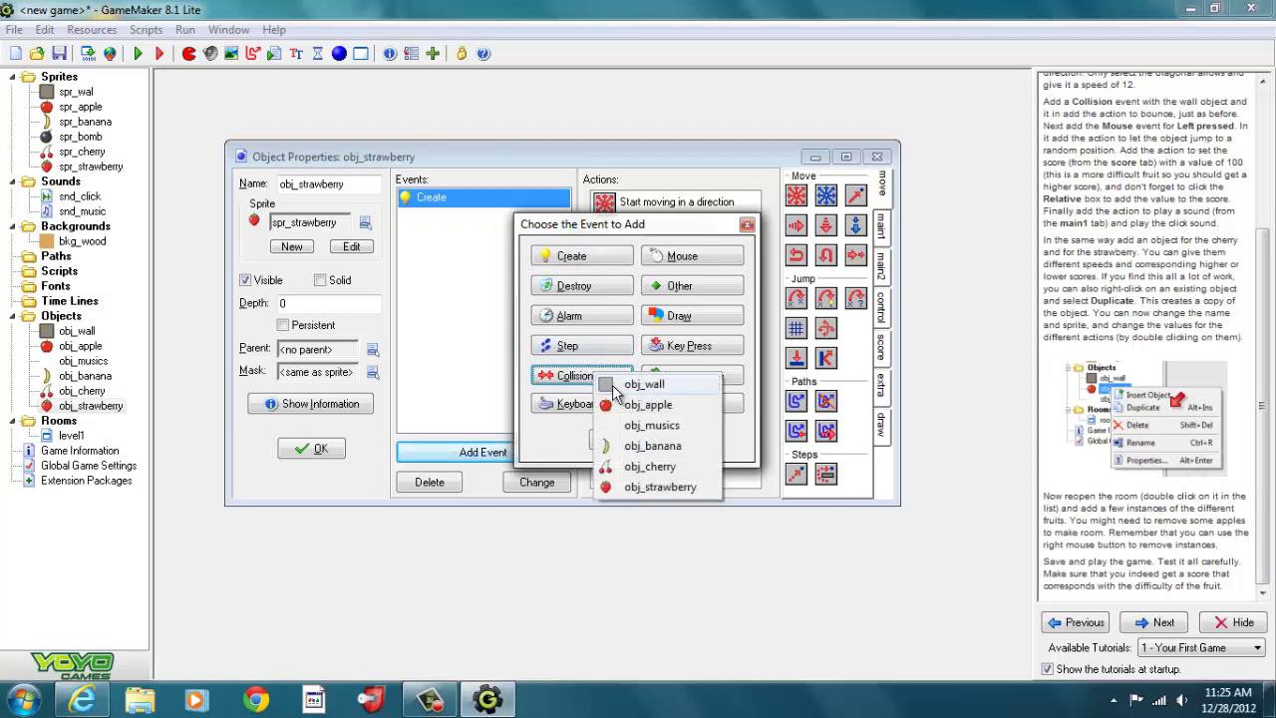
{"action": "left_click", "coordinate": [638, 385]}
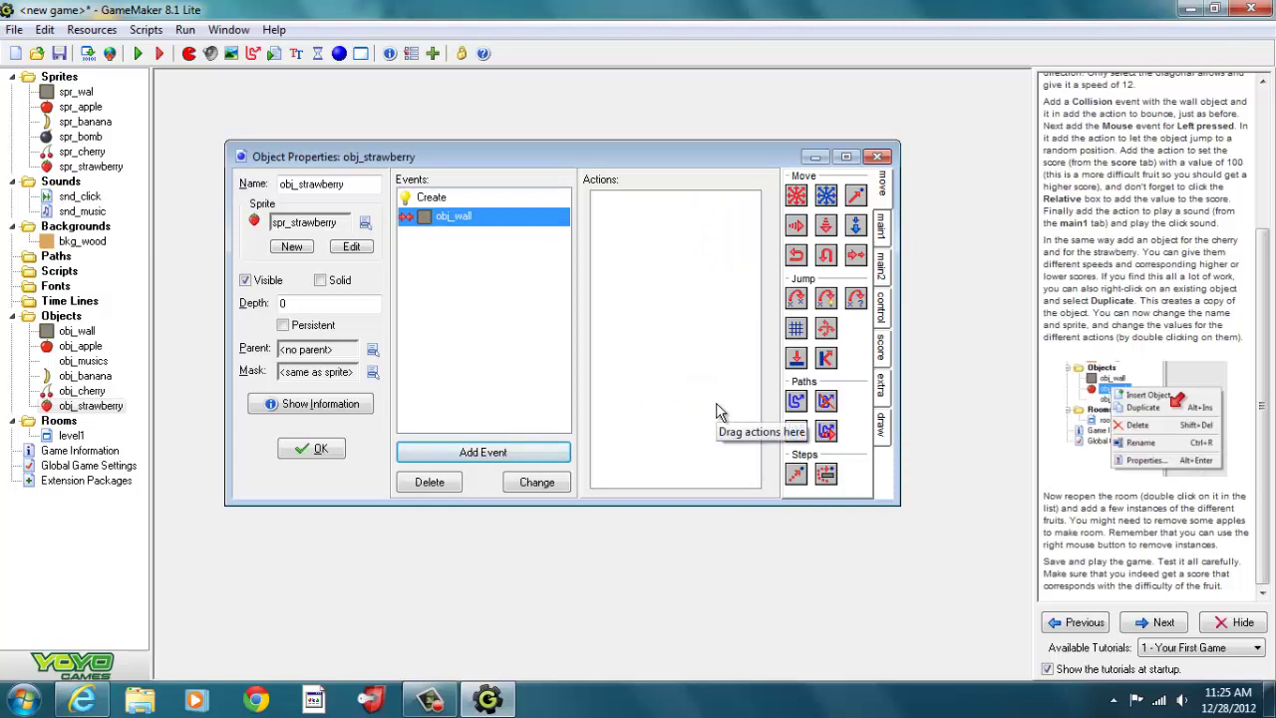
{"action": "left_click_drag", "start_coordinate": [826, 358], "coordinate": [635, 238]}
{"action": "left_click", "coordinate": [548, 464]}
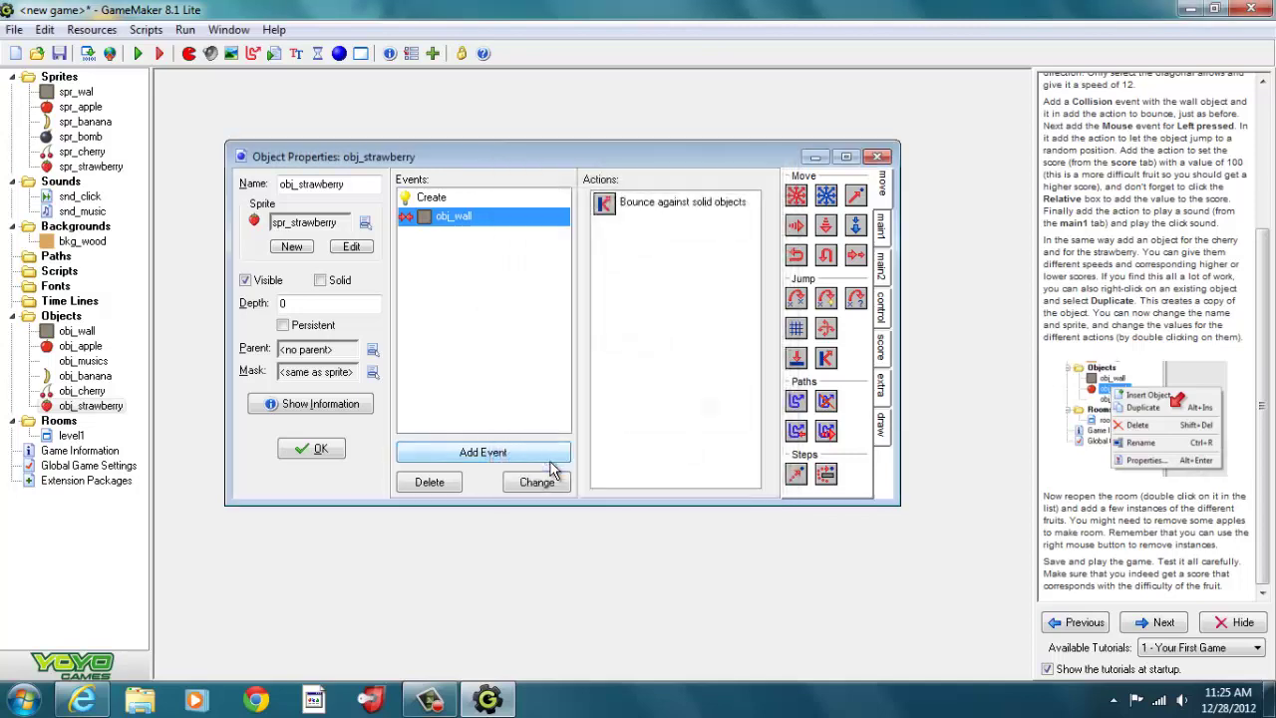
Step: Add a Left Pressed mouse event to obj_strawberry with a Jump to Random action using snap values of 0
{"action": "left_click", "coordinate": [550, 454]}
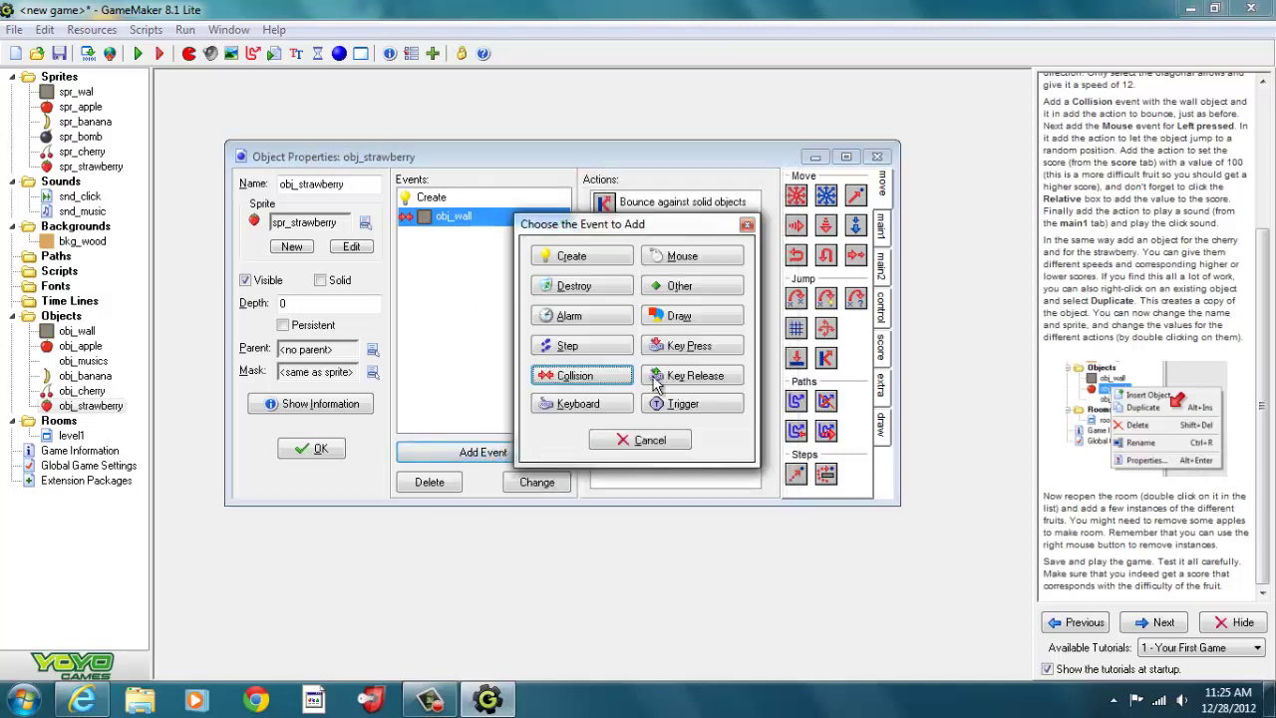
{"action": "left_click", "coordinate": [710, 262]}
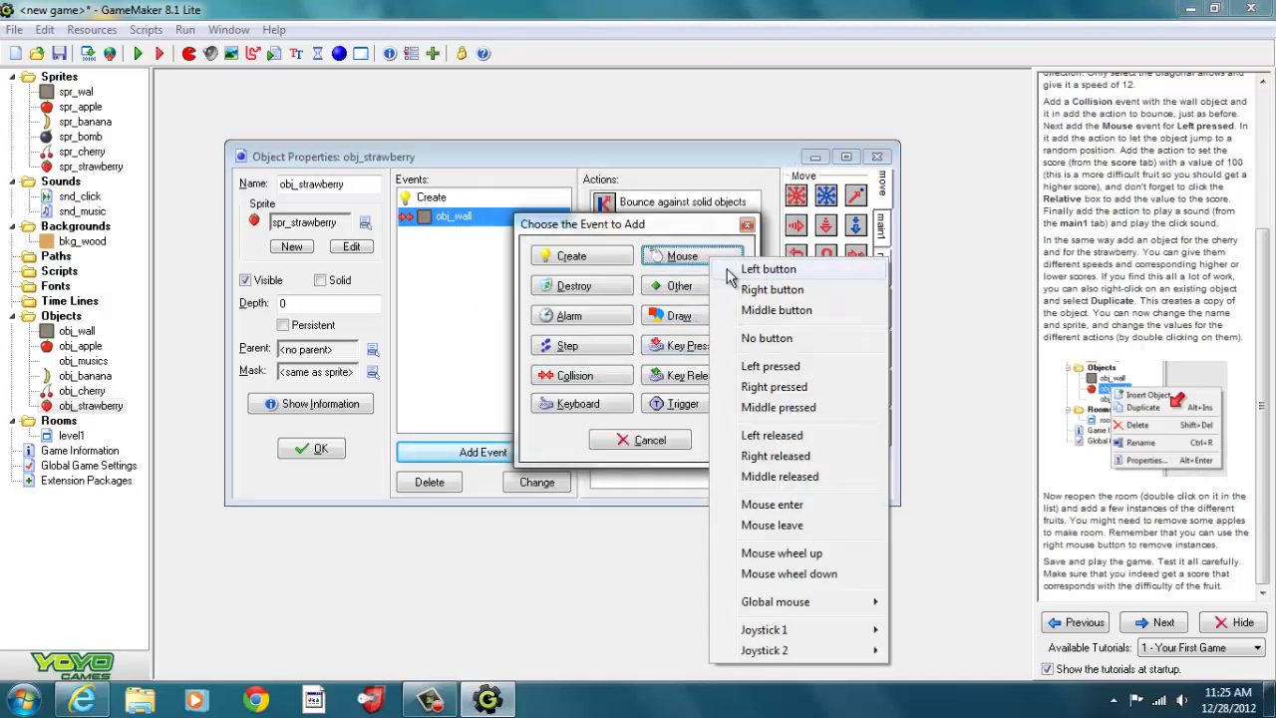
{"action": "left_click", "coordinate": [767, 367]}
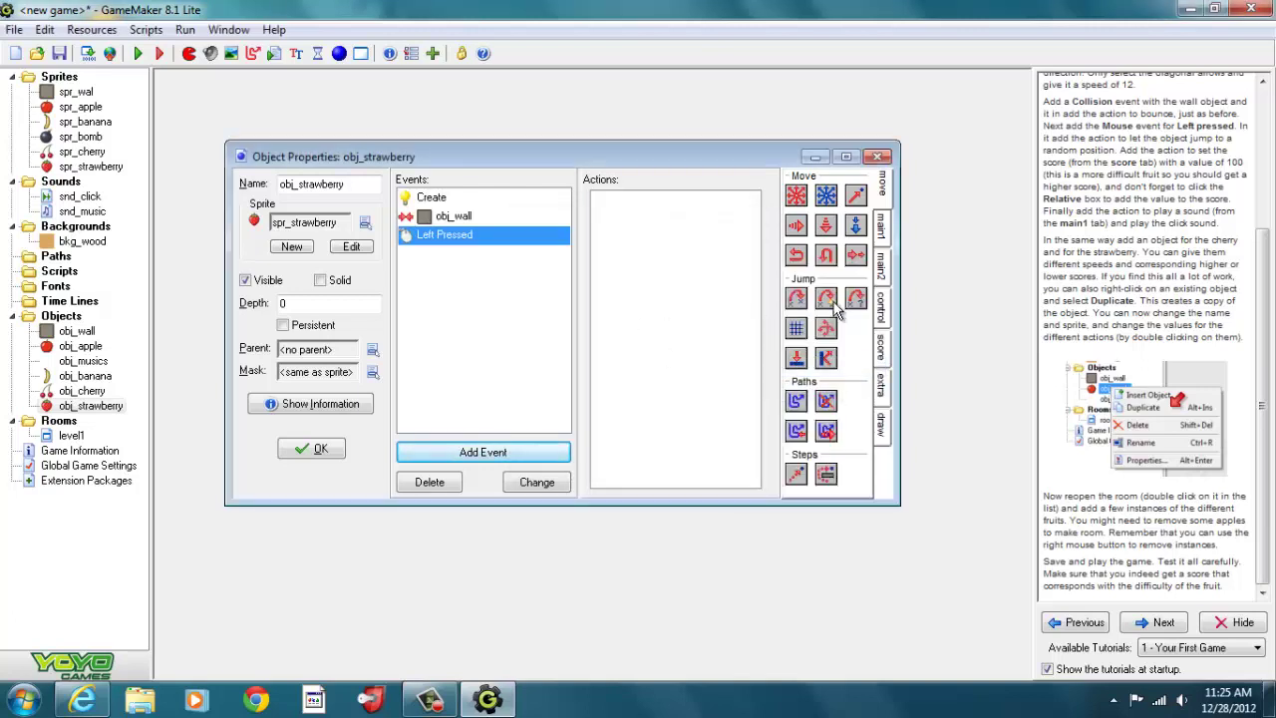
{"action": "left_click_drag", "start_coordinate": [855, 299], "coordinate": [613, 229]}
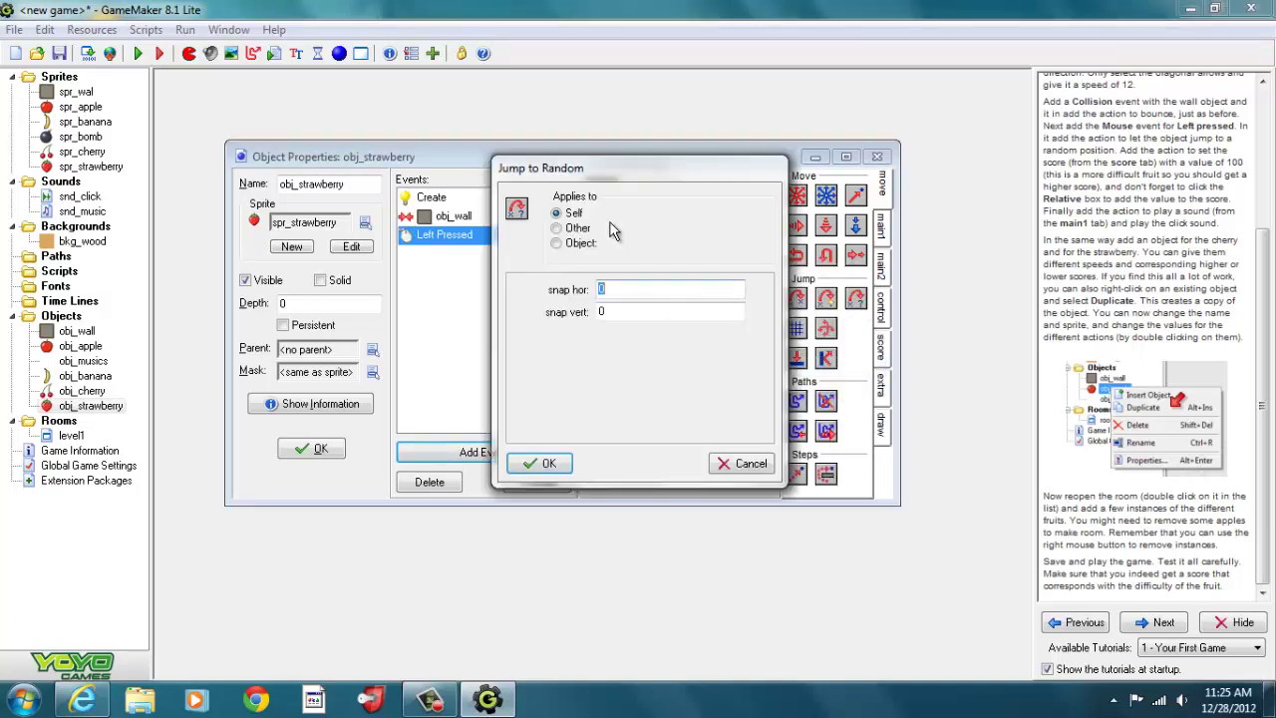
{"action": "left_click", "coordinate": [548, 464]}
Step: Add a Set Score action with value 75 and Relative disabled to the Left Pressed event of obj_strawberry
{"action": "left_click", "coordinate": [881, 349]}
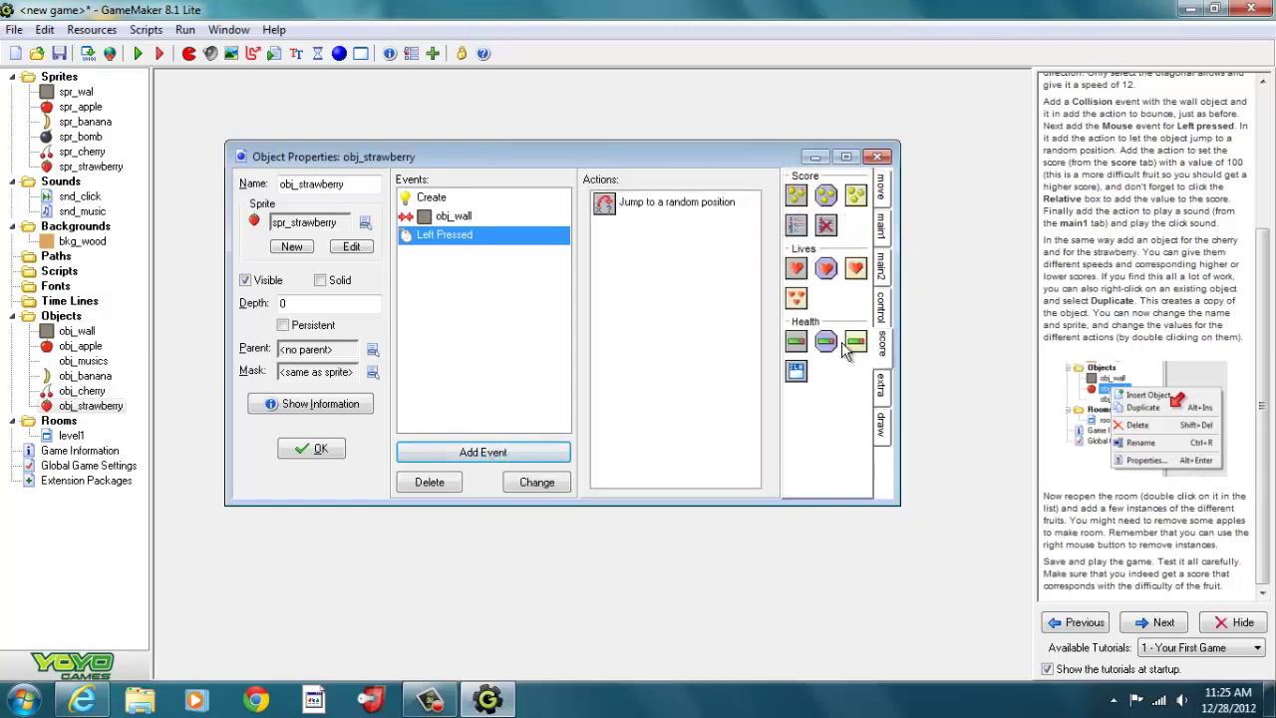
{"action": "left_click_drag", "start_coordinate": [795, 203], "coordinate": [670, 257]}
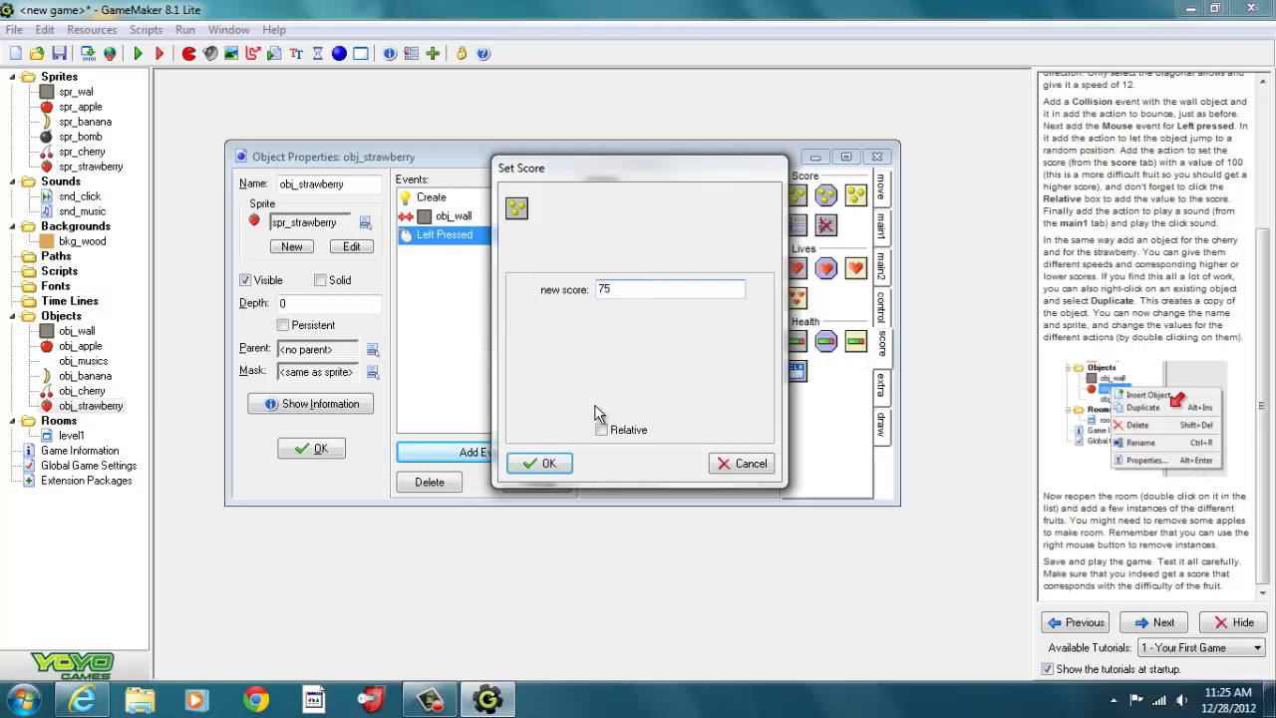
{"action": "left_click", "coordinate": [547, 464]}
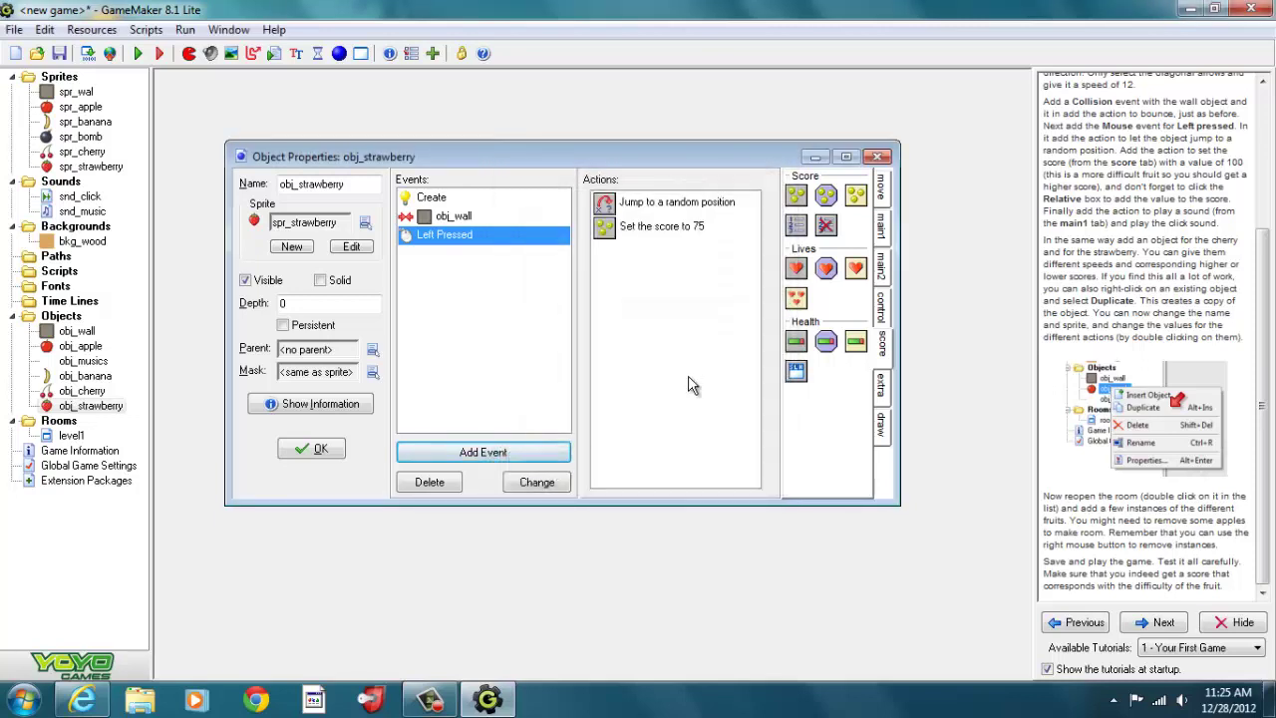
Step: Replace the speed value of the Move Fixed action in obj_strawberry's Create event
{"action": "left_click", "coordinate": [438, 197]}
{"action": "double_click", "coordinate": [668, 204]}
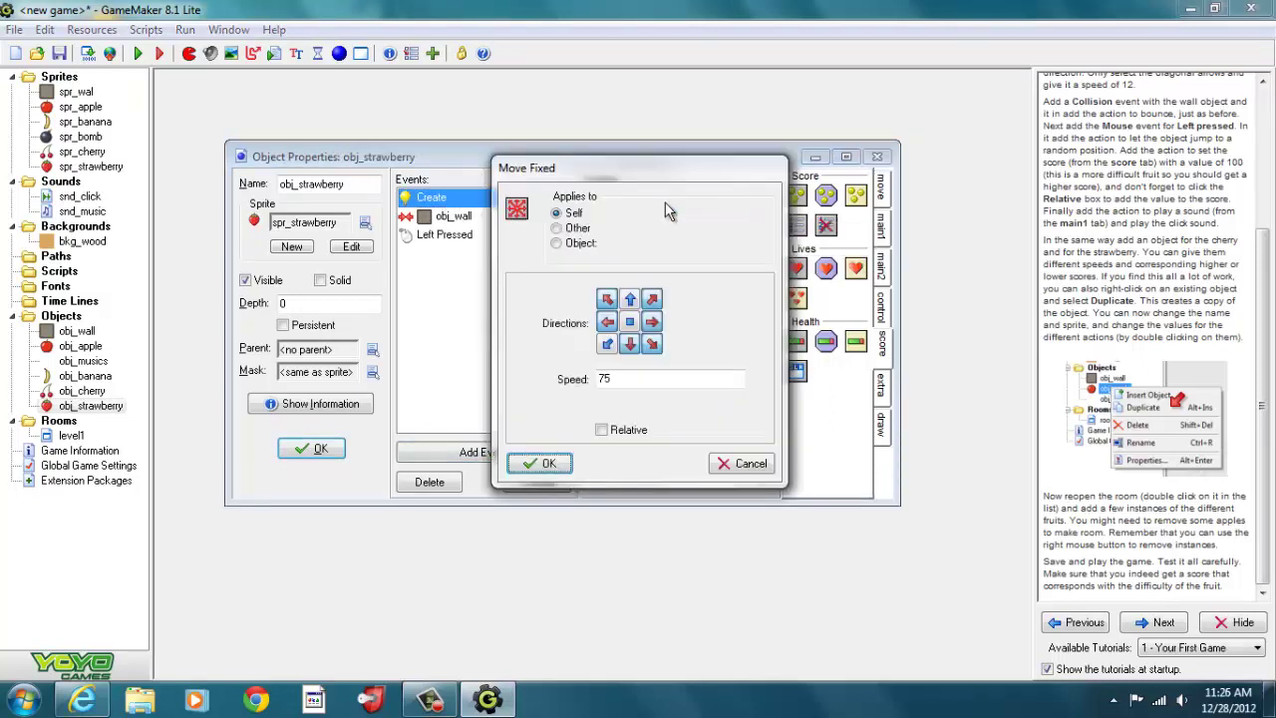
{"action": "left_click_drag", "start_coordinate": [616, 380], "coordinate": [564, 394]}
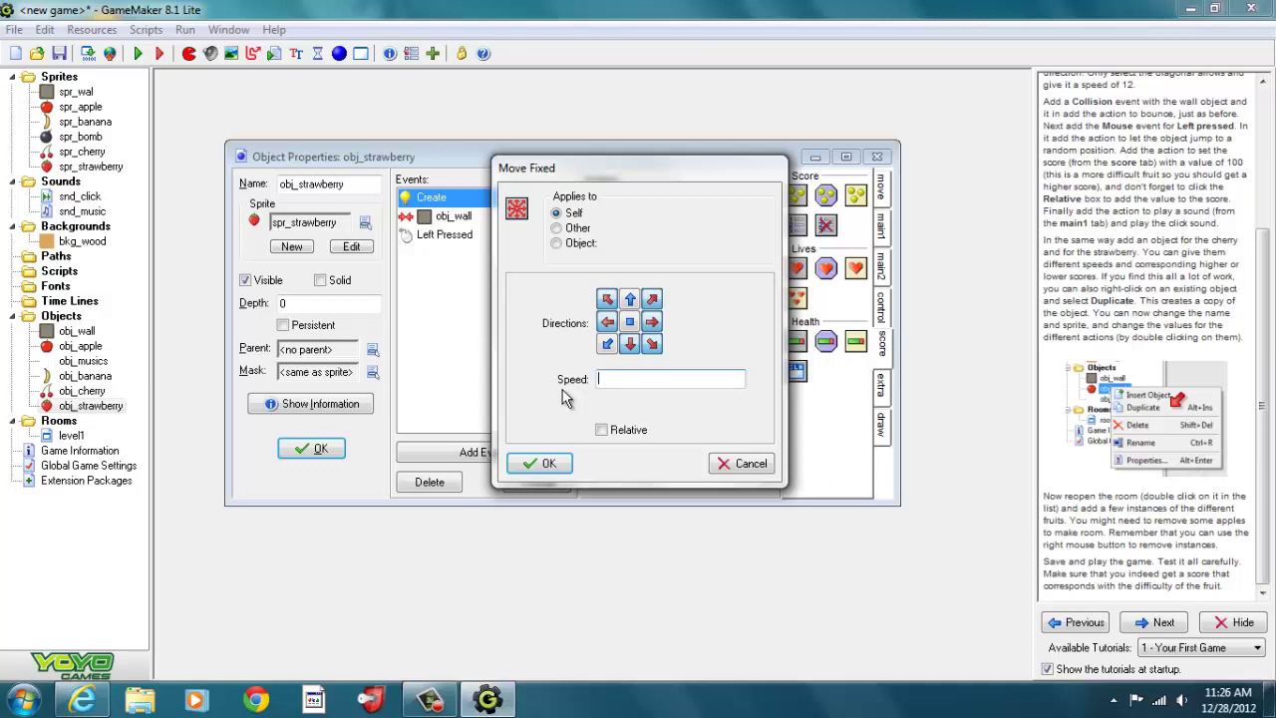
{"action": "left_click", "coordinate": [547, 464]}
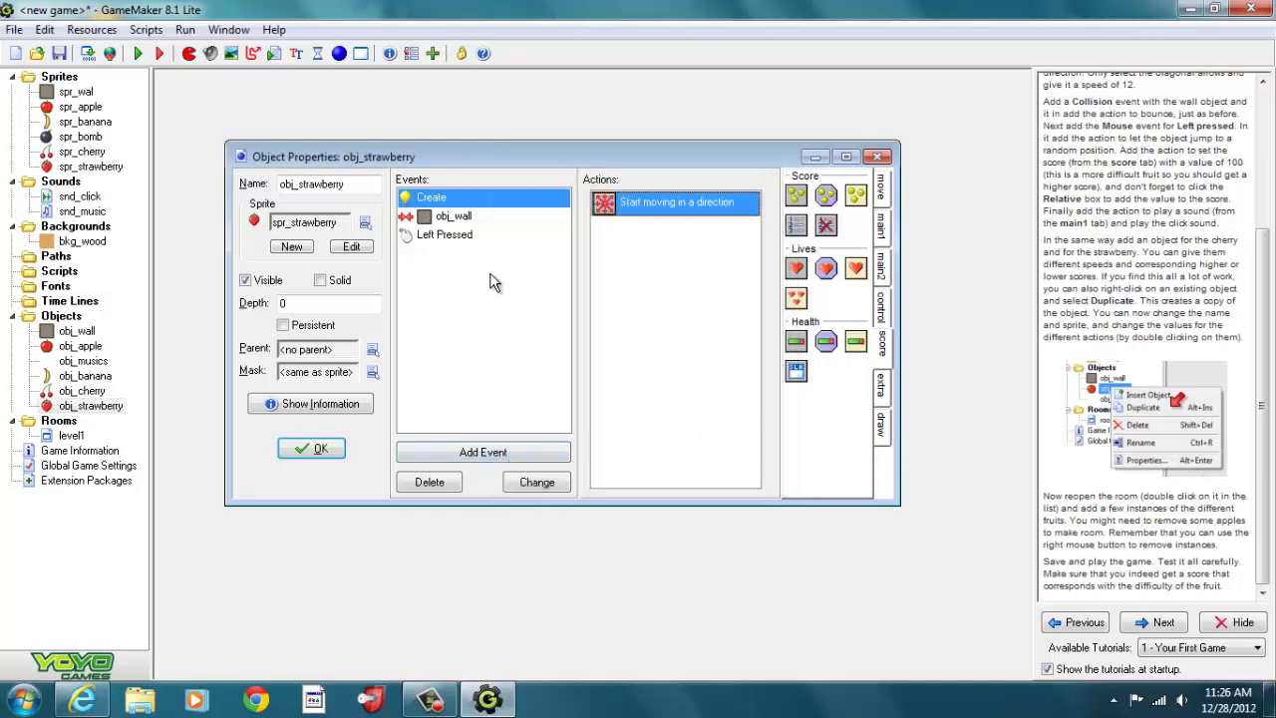
Step: Add a Play Sound action using snd_click without looping to obj_strawberry's Left Pressed event and accept the object
{"action": "left_click", "coordinate": [445, 235]}
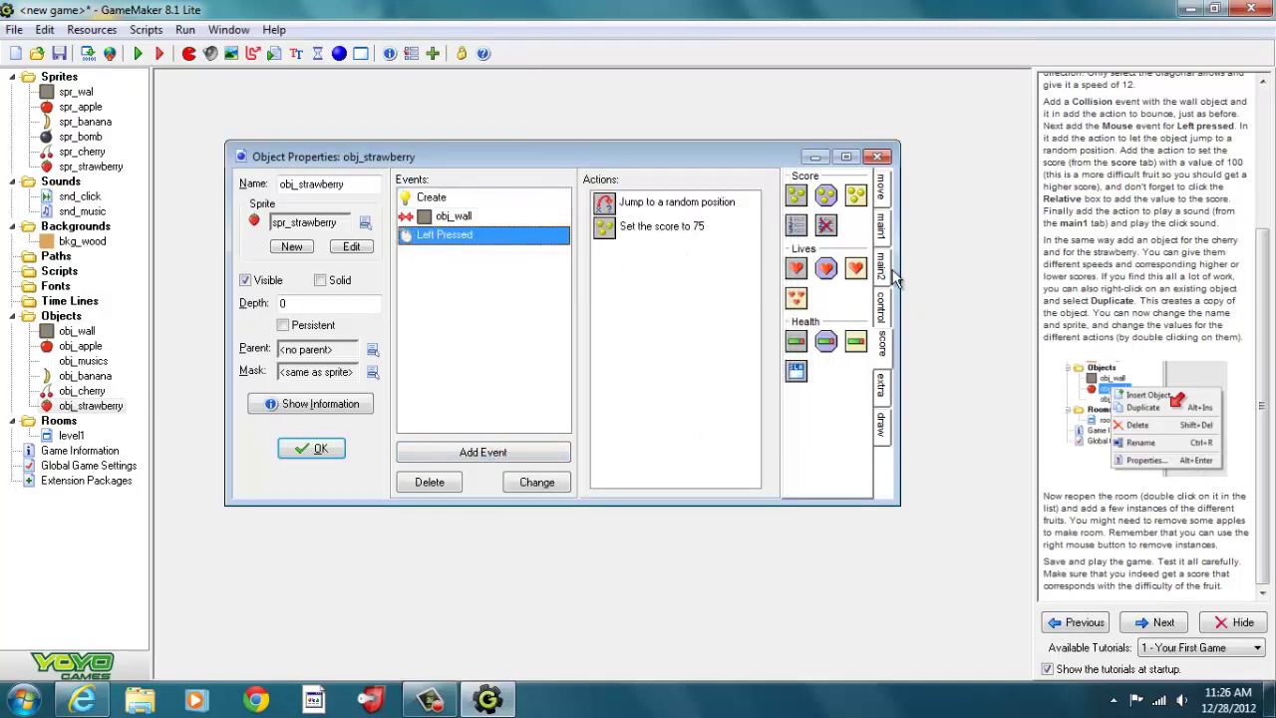
{"action": "left_click", "coordinate": [882, 235]}
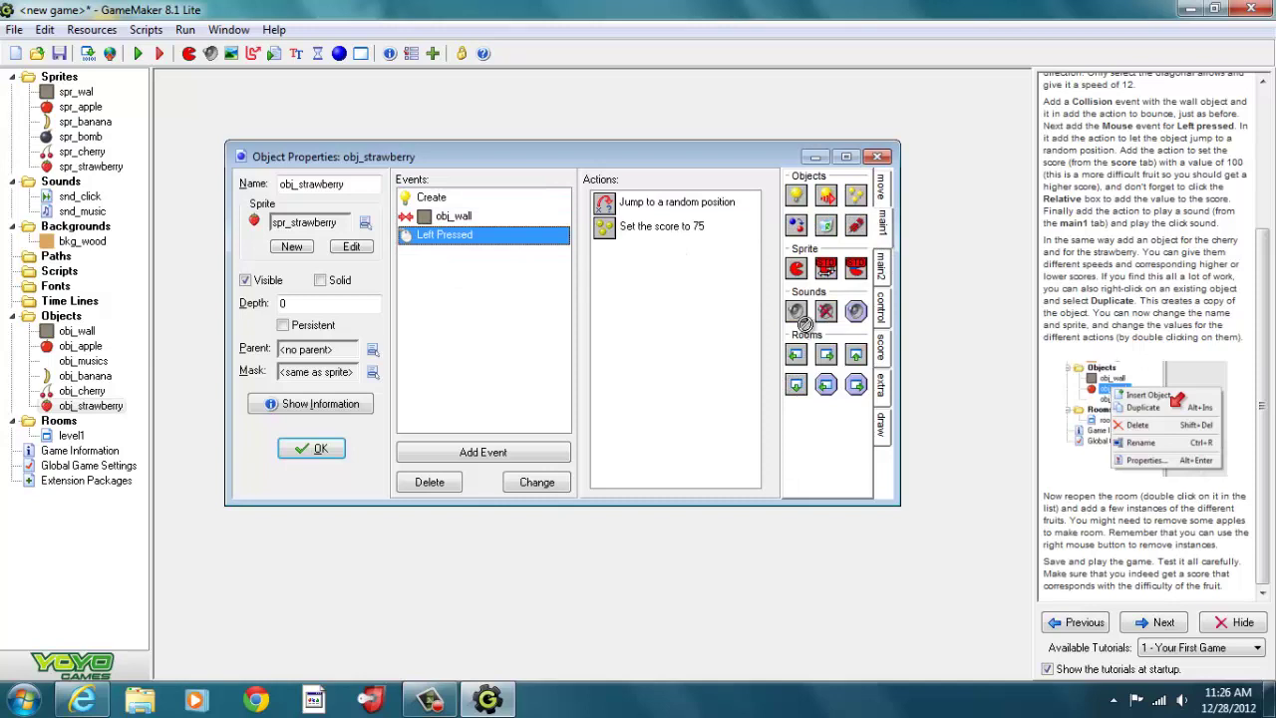
{"action": "left_click_drag", "start_coordinate": [802, 319], "coordinate": [625, 286]}
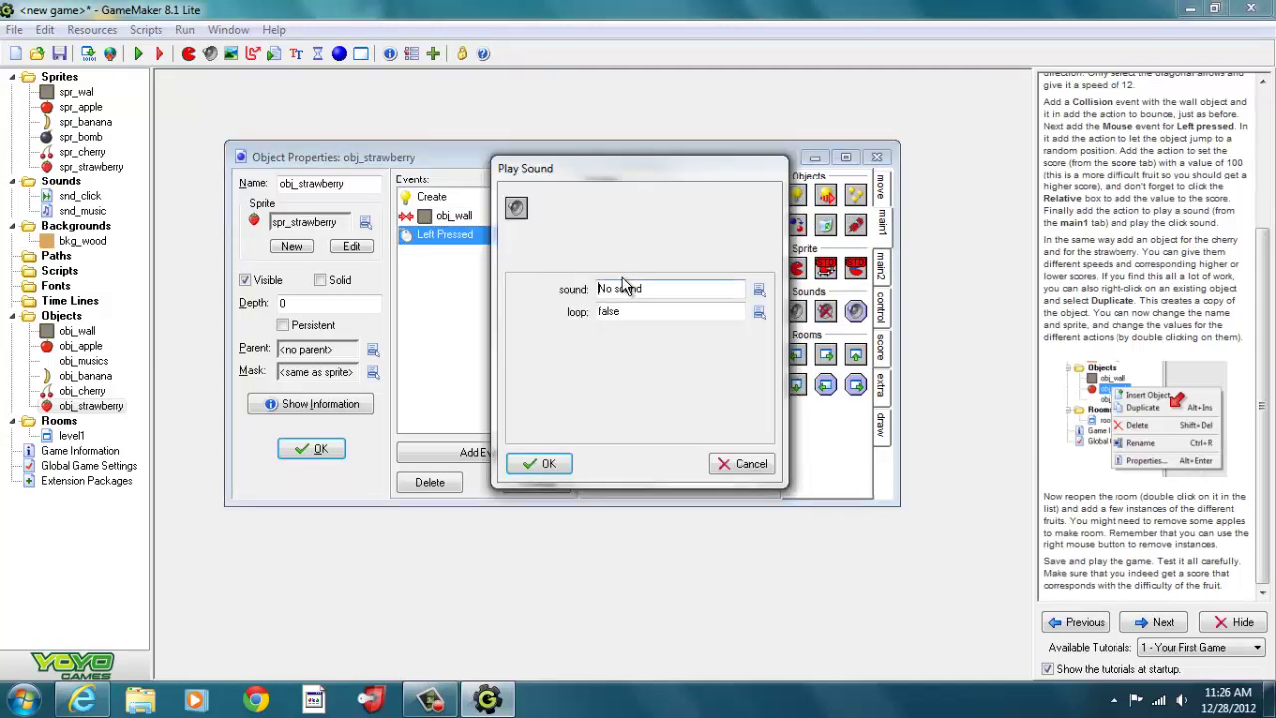
{"action": "left_click", "coordinate": [758, 290]}
{"action": "left_click", "coordinate": [812, 318]}
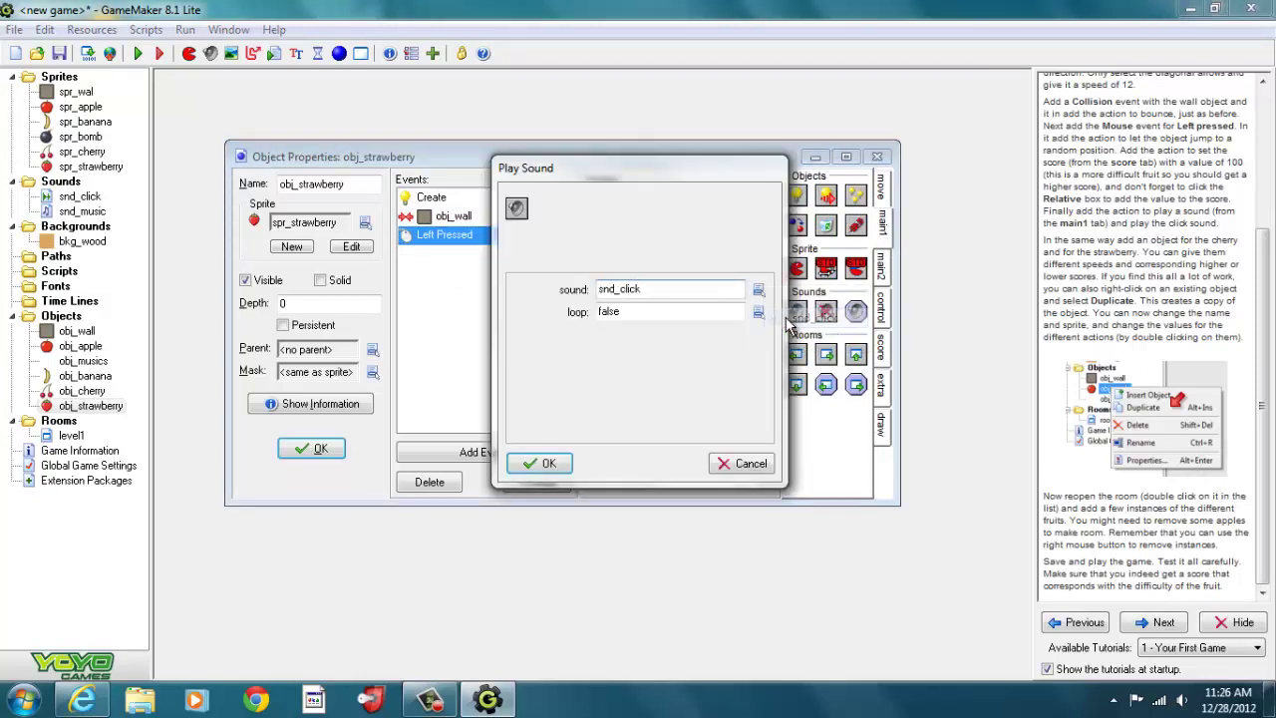
{"action": "left_click", "coordinate": [550, 463]}
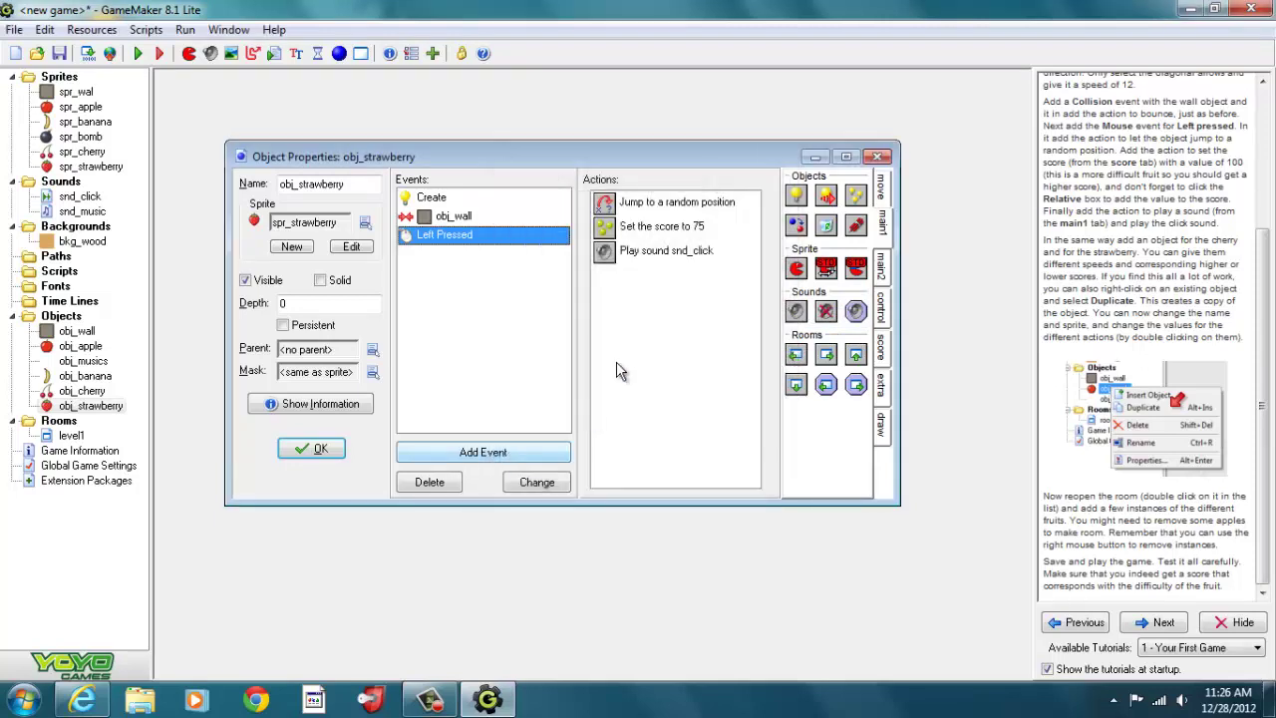
{"action": "left_click", "coordinate": [321, 451]}
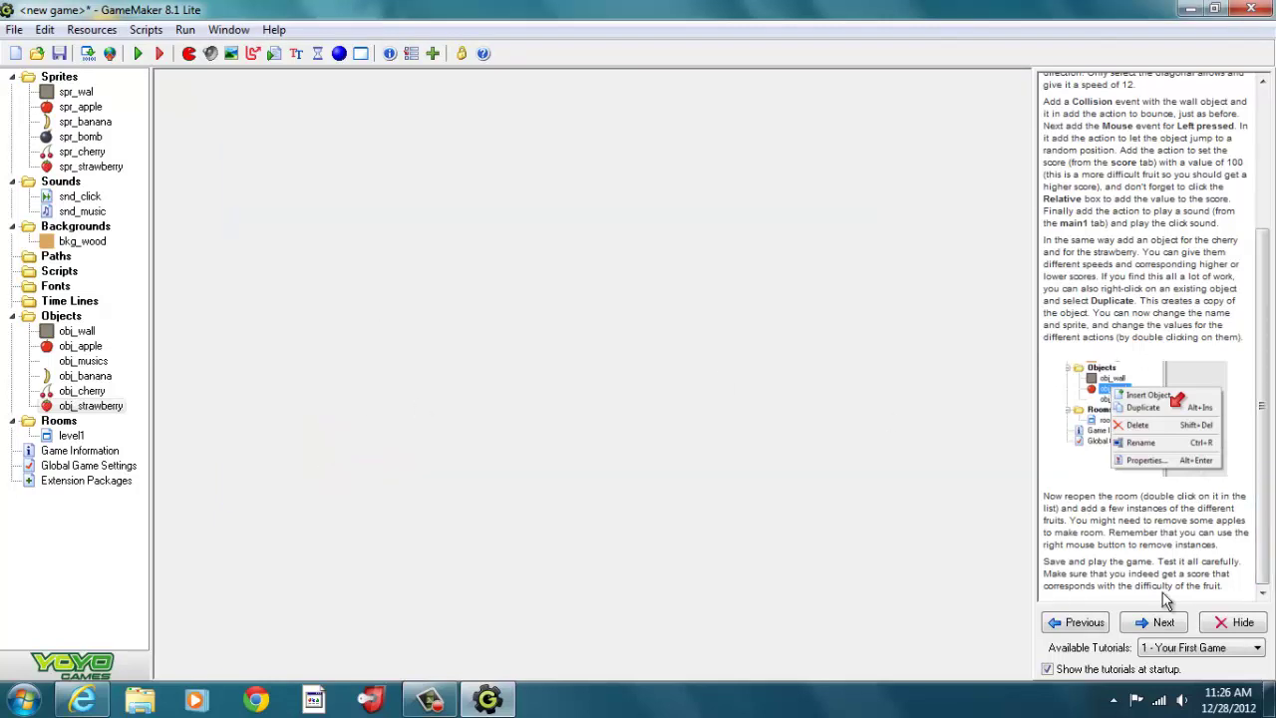
Step: Advance the tutorial to the Adding Bombs page and open the level1 room for editing
{"action": "left_click", "coordinate": [1159, 628]}
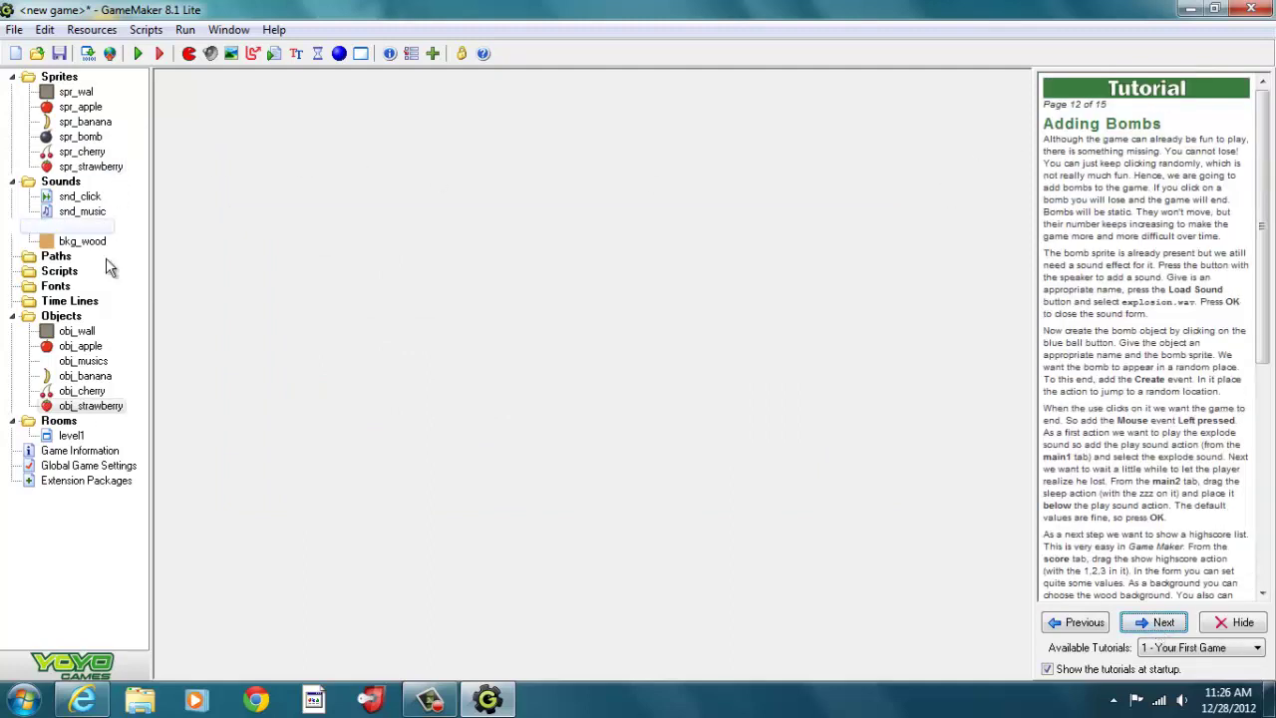
{"action": "left_click", "coordinate": [77, 441]}
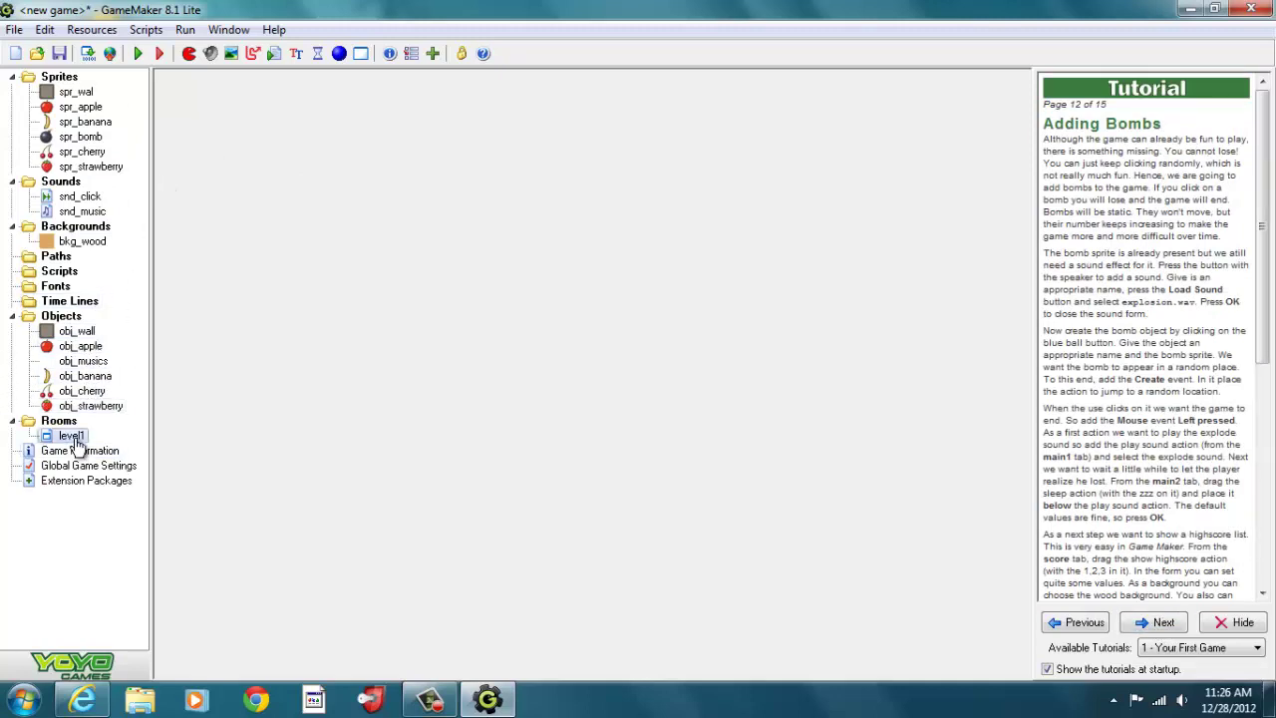
{"action": "double_click", "coordinate": [77, 440]}
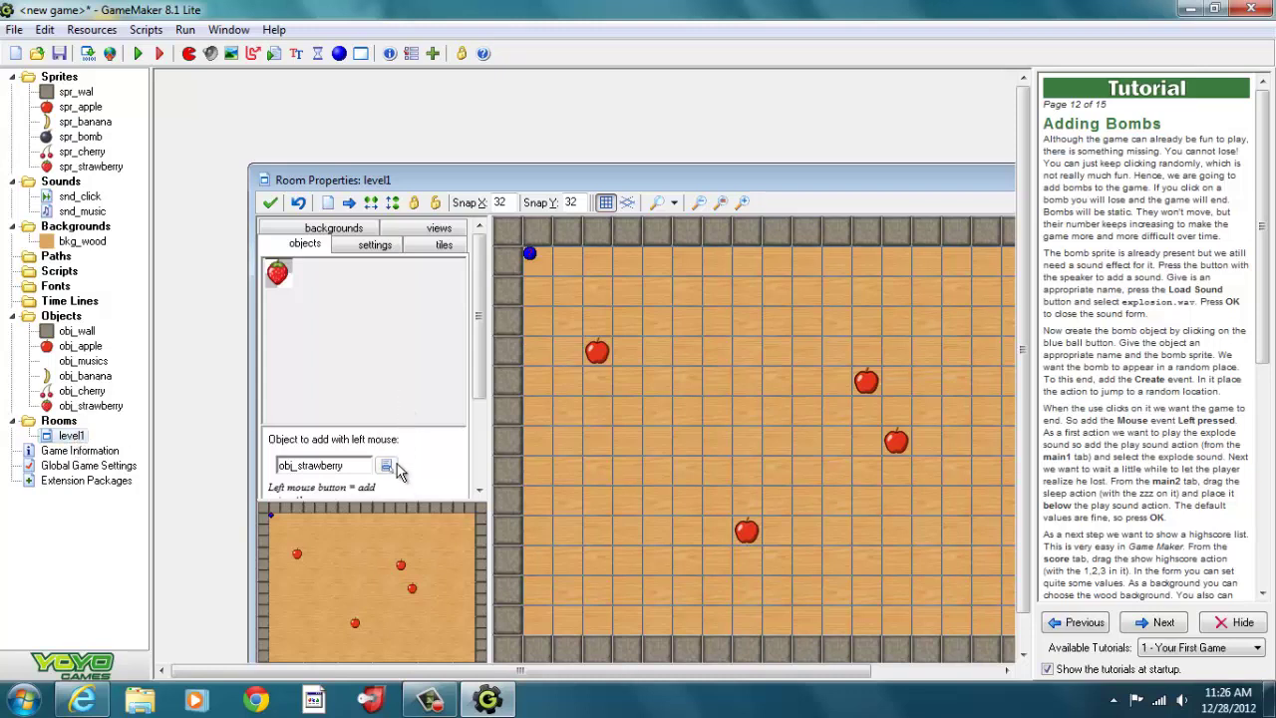
Step: Place one obj_strawberry in the upper middle of the level1 room and one obj_banana in its lower middle
{"action": "left_click", "coordinate": [785, 323]}
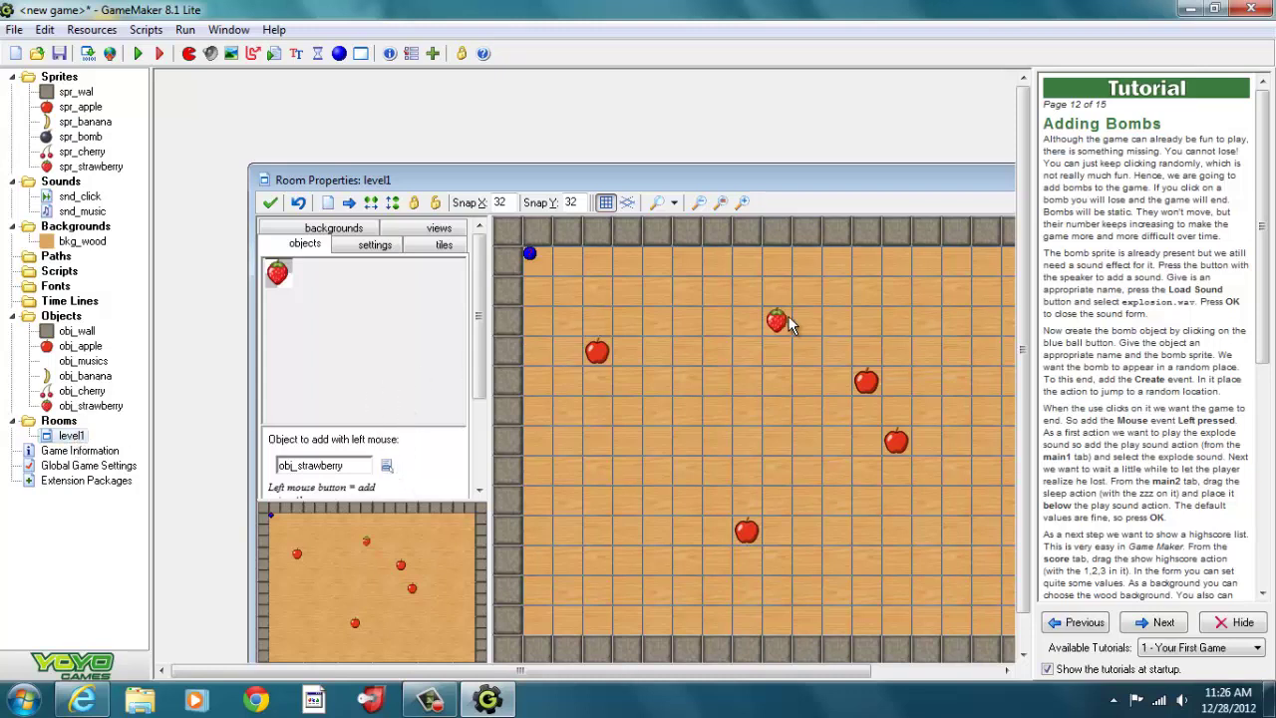
{"action": "left_click", "coordinate": [387, 465]}
{"action": "left_click", "coordinate": [428, 544]}
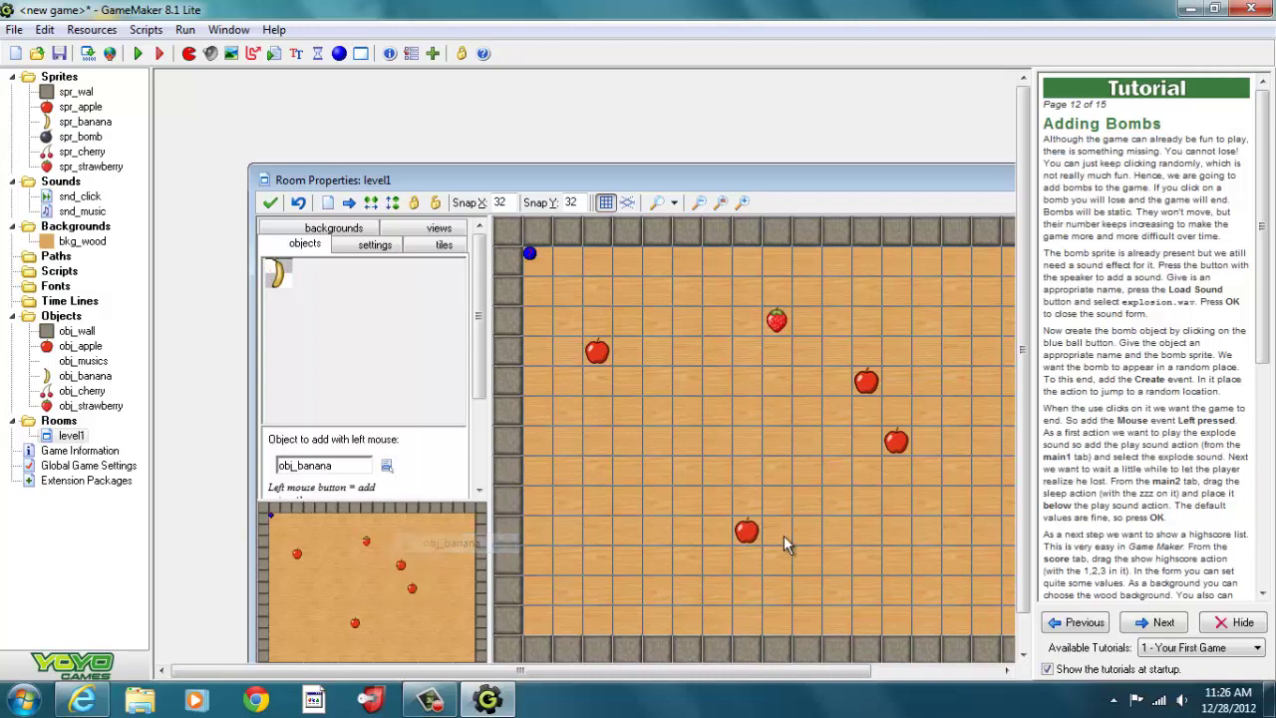
Step: Place three obj_cherry instances at scattered spots in the level1 room
{"action": "left_click", "coordinate": [386, 465]}
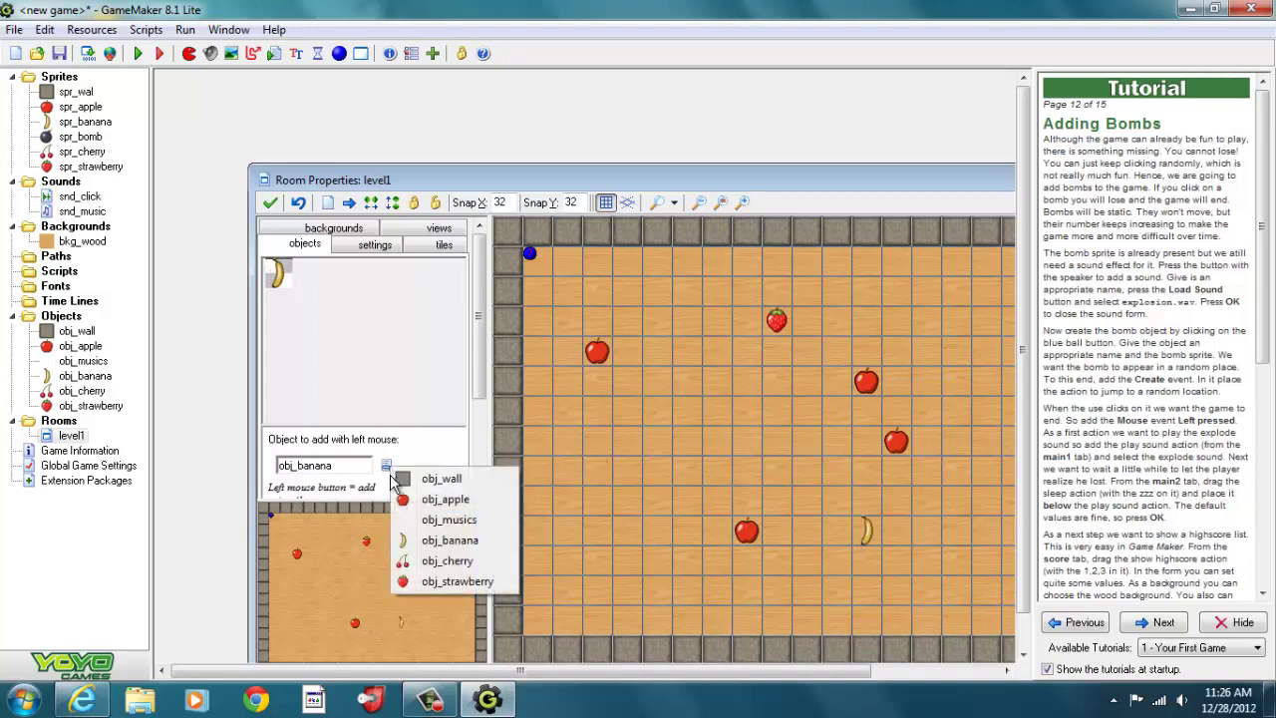
{"action": "left_click", "coordinate": [427, 564]}
{"action": "left_click", "coordinate": [615, 506]}
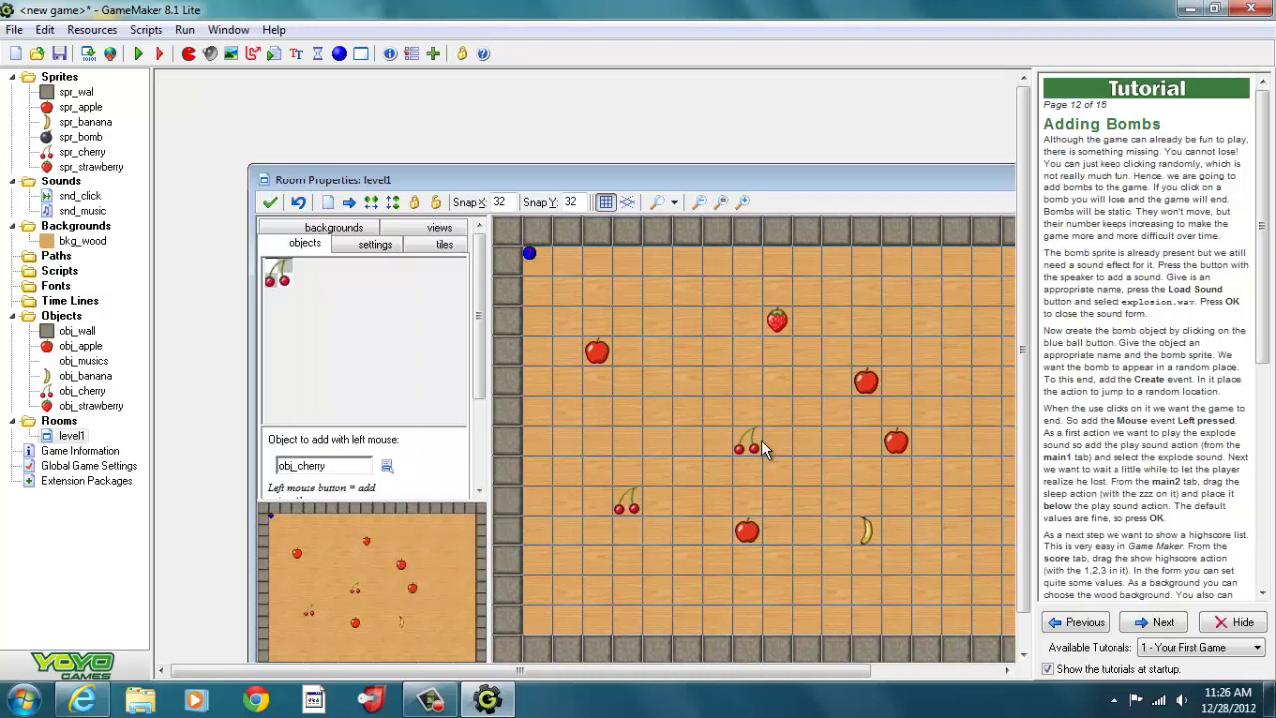
{"action": "left_click", "coordinate": [933, 357]}
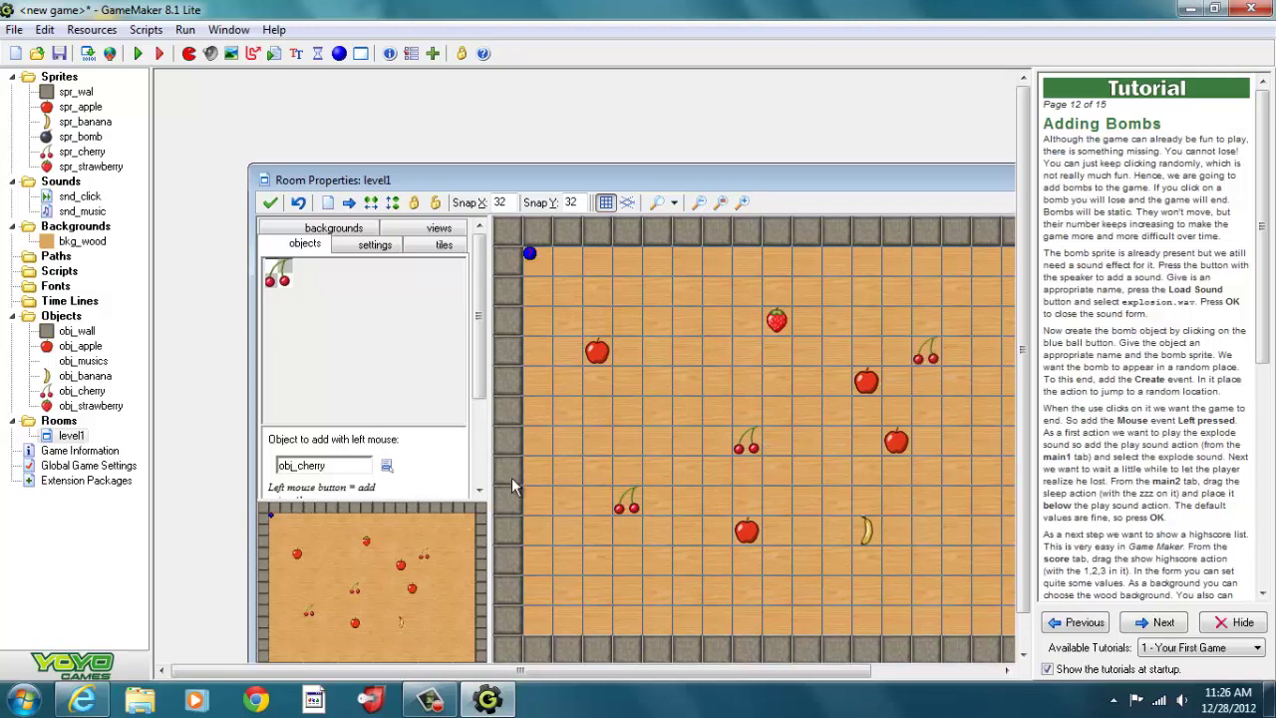
Step: Add a second obj_banana near the west wall of the level1 room
{"action": "left_click", "coordinate": [388, 463]}
{"action": "left_click", "coordinate": [431, 534]}
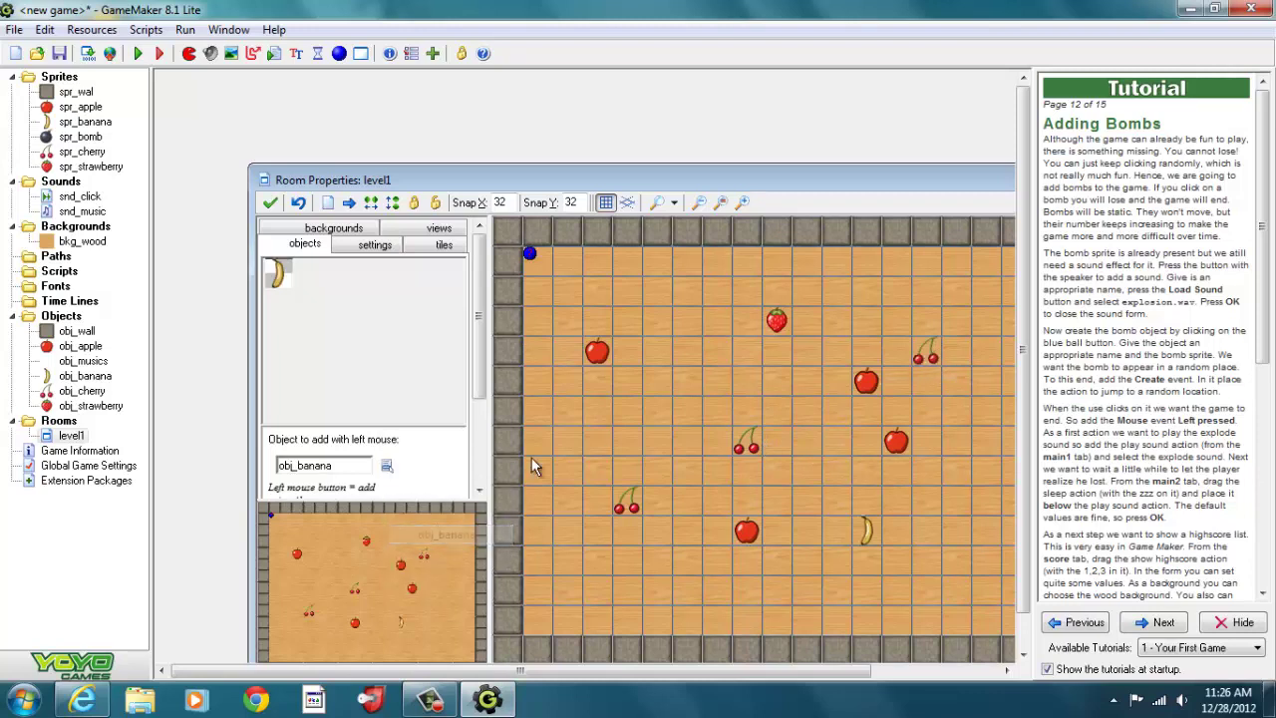
{"action": "left_click", "coordinate": [567, 435]}
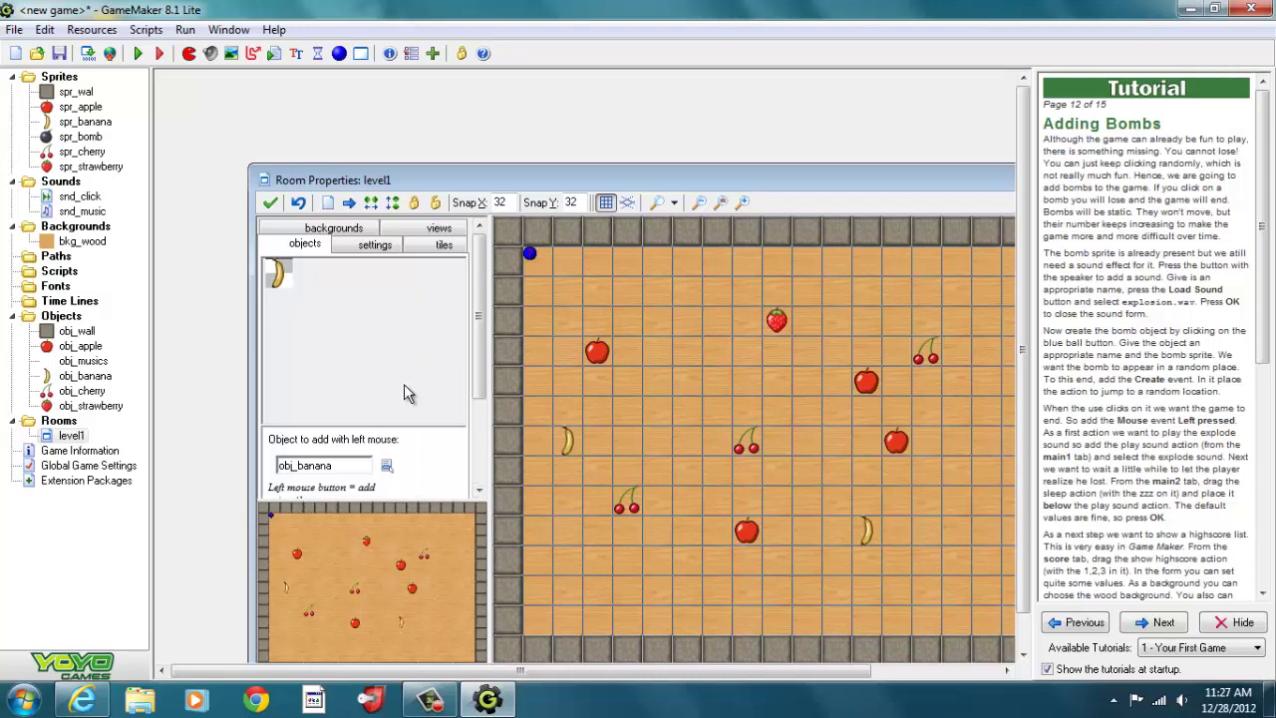
Step: Add obj_wall blocks inside the level1 room, forming a five-block cross and two single blocks, and accept the room
{"action": "left_click", "coordinate": [387, 466]}
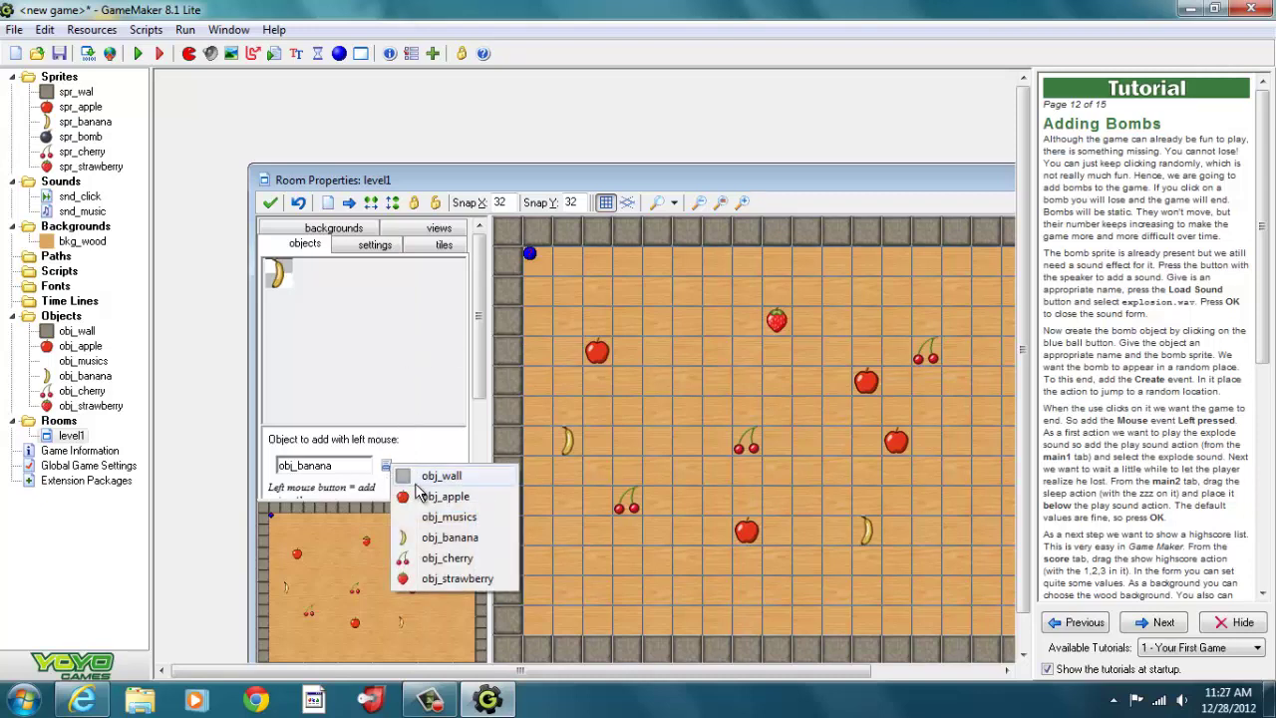
{"action": "left_click", "coordinate": [434, 478]}
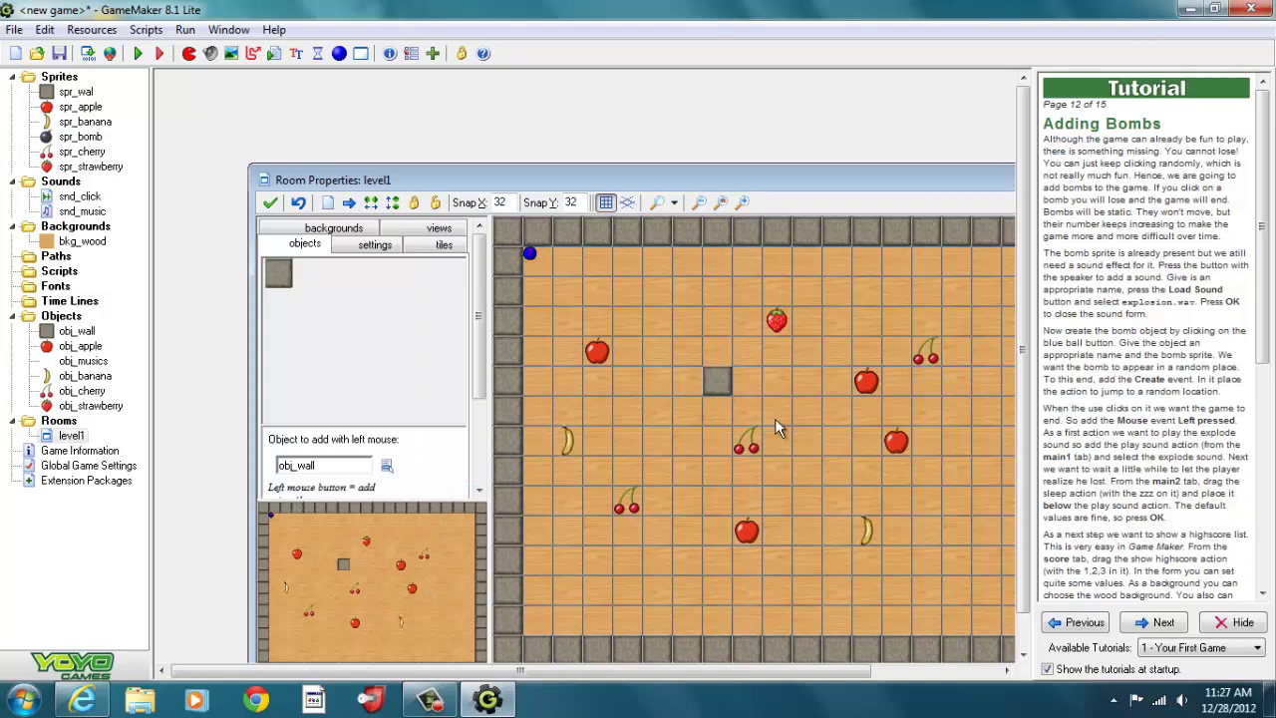
{"action": "left_click", "coordinate": [808, 559]}
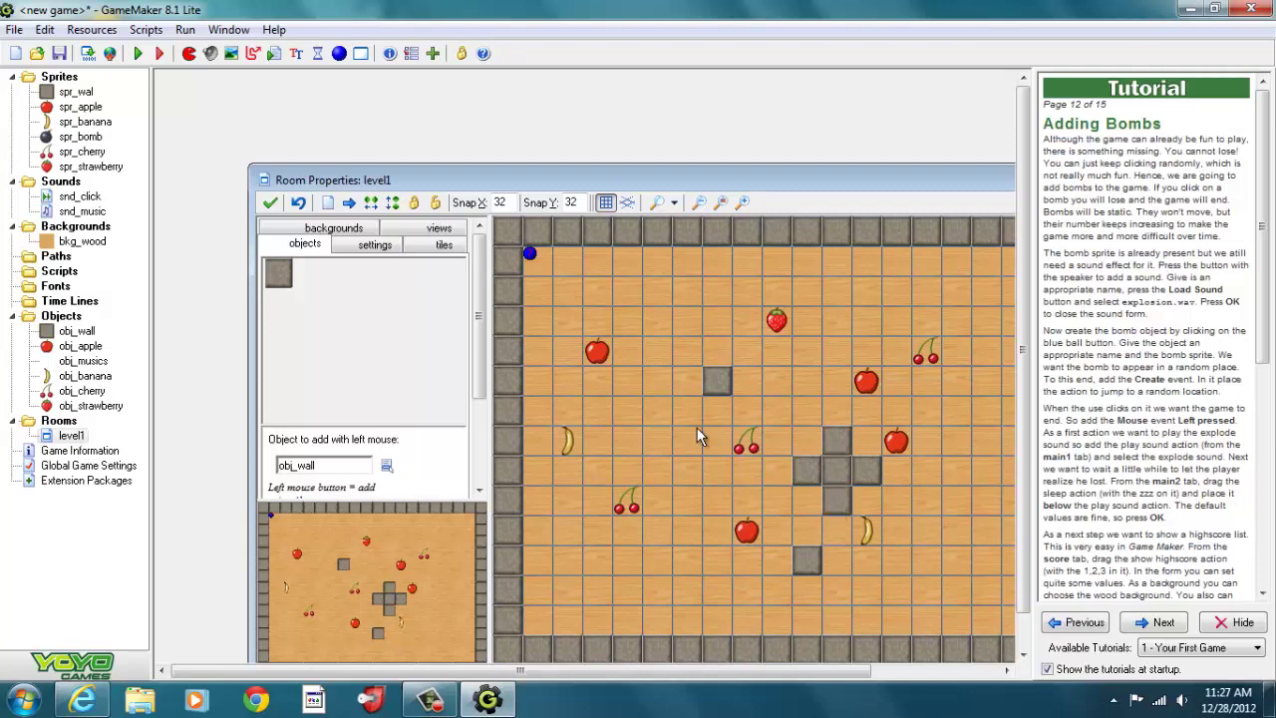
{"action": "left_click", "coordinate": [269, 203]}
Step: Run the game, catch several moving fruits to test the scoring, and close the game window
{"action": "left_click", "coordinate": [137, 52]}
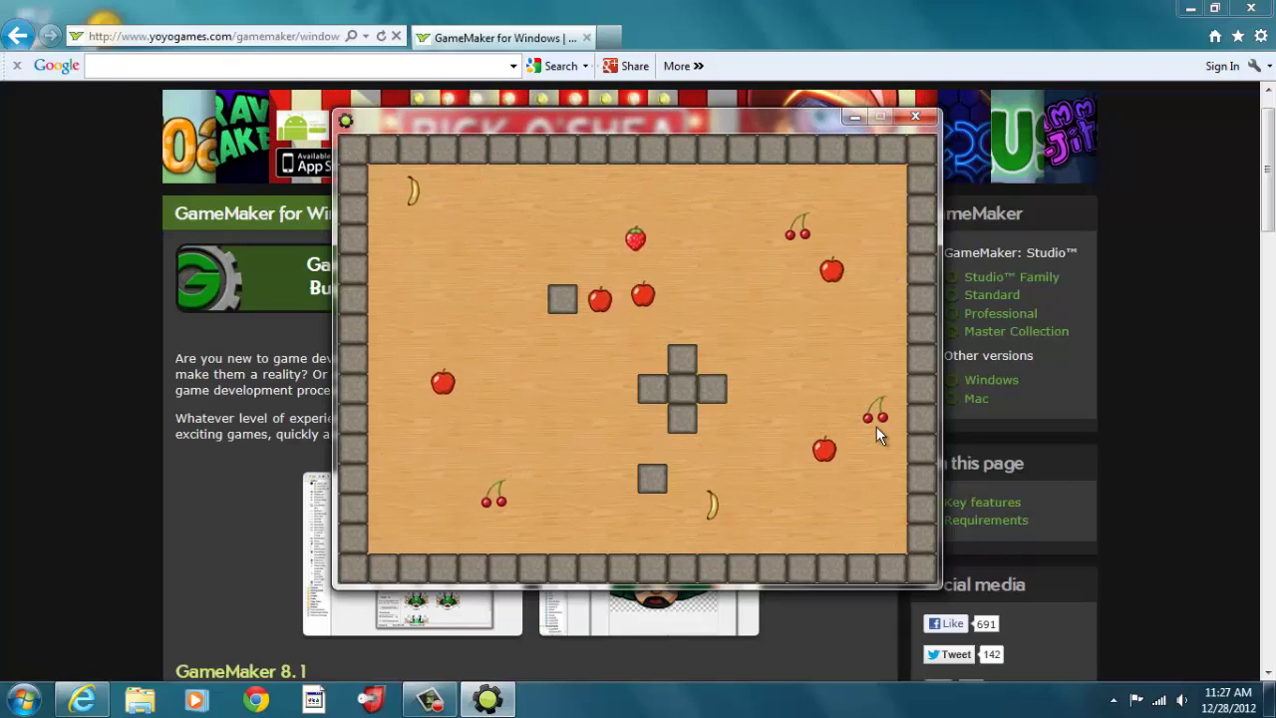
{"action": "left_click", "coordinate": [873, 441]}
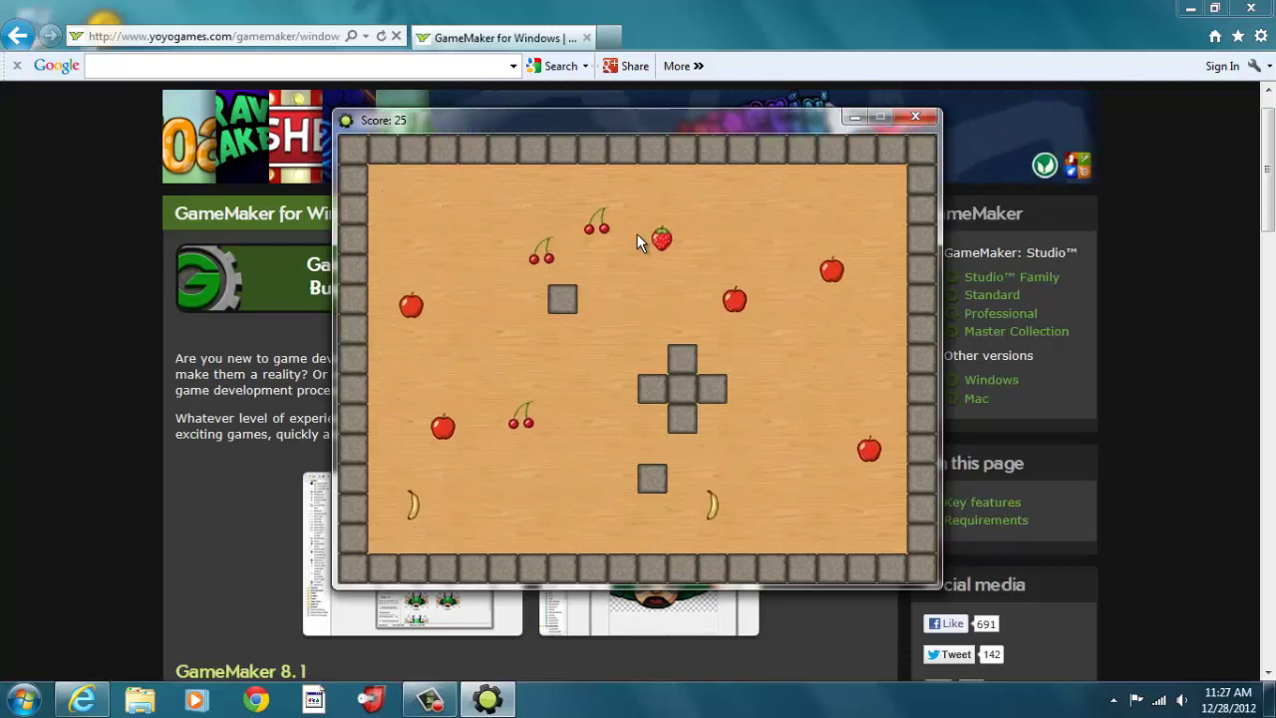
{"action": "left_click", "coordinate": [637, 243]}
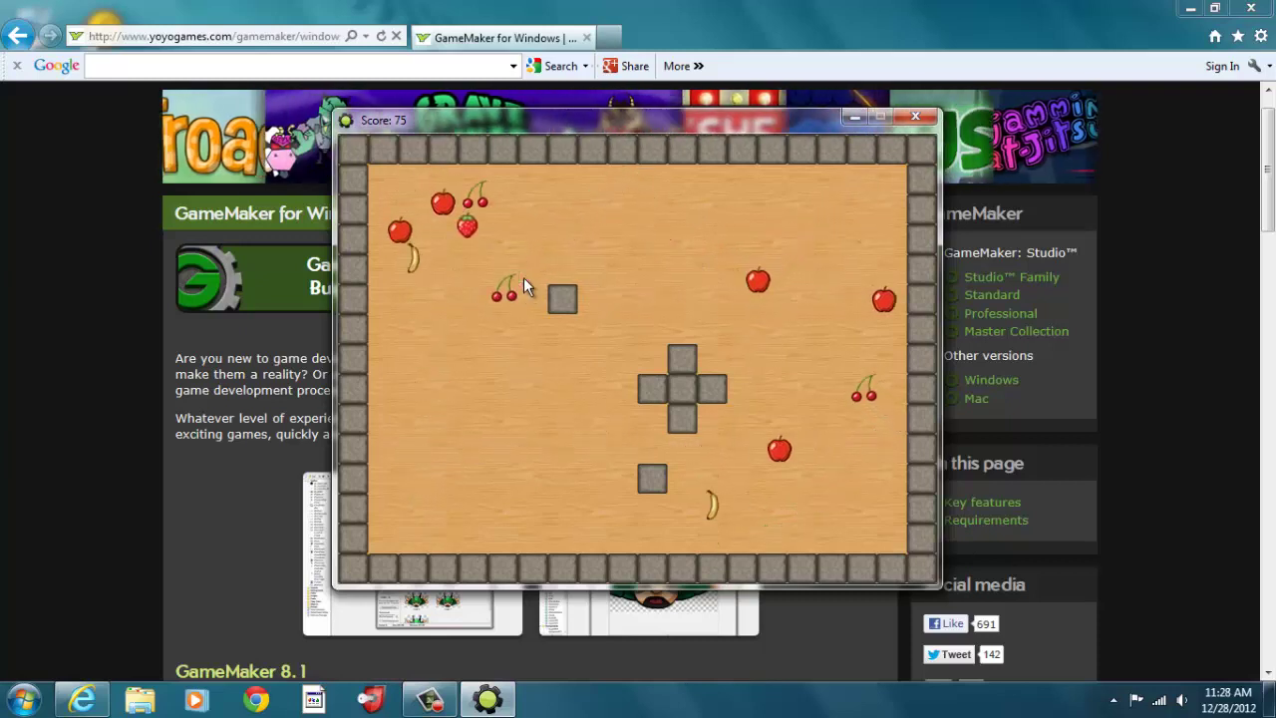
{"action": "left_click", "coordinate": [424, 375]}
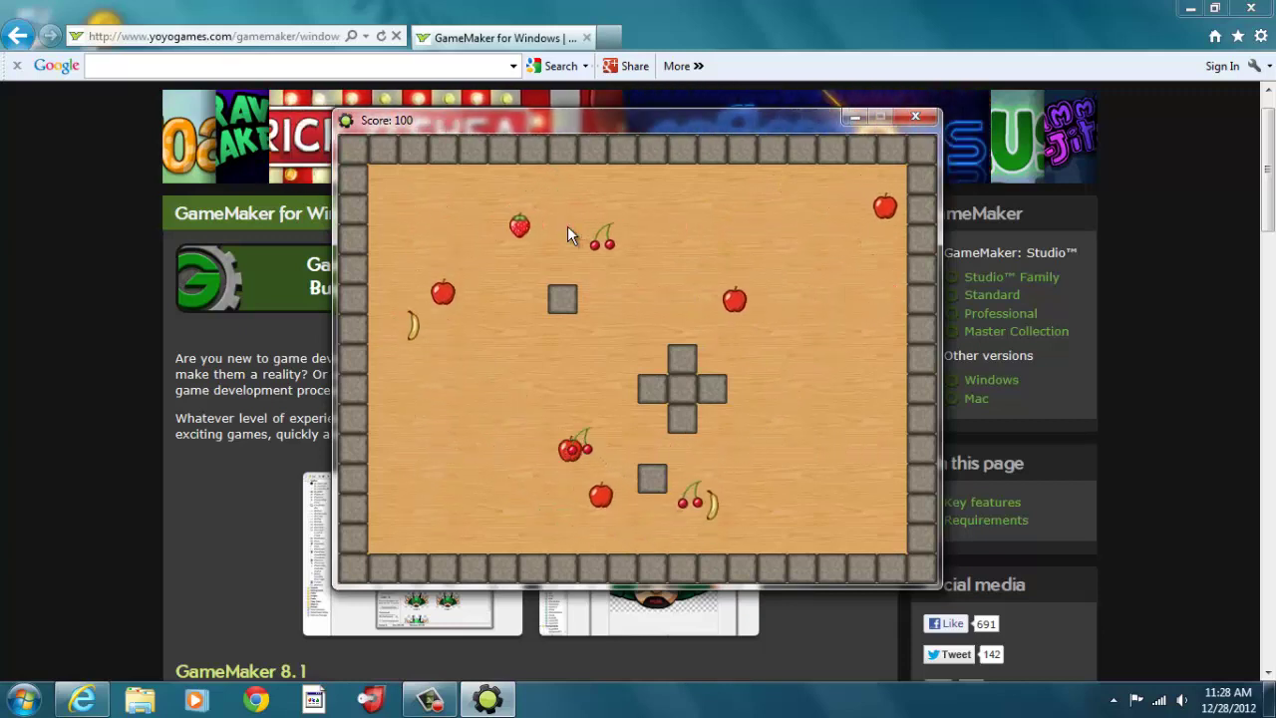
{"action": "left_click", "coordinate": [487, 194]}
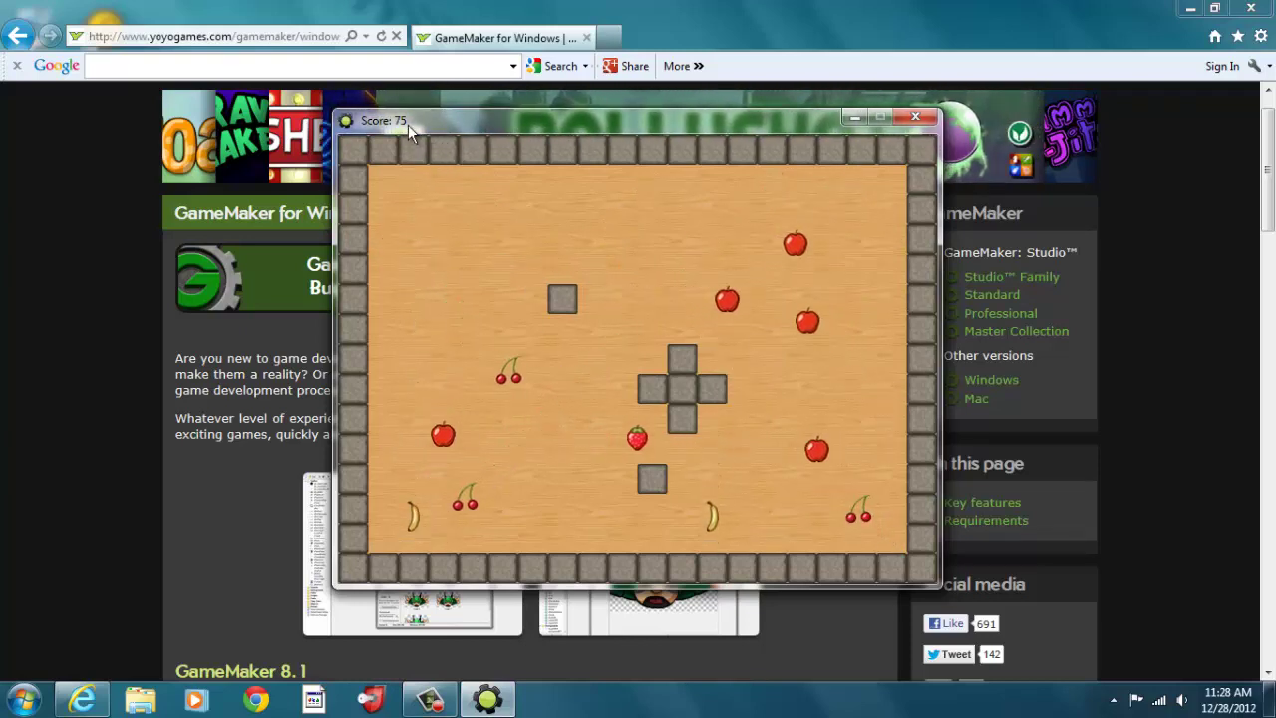
{"action": "left_click", "coordinate": [915, 118]}
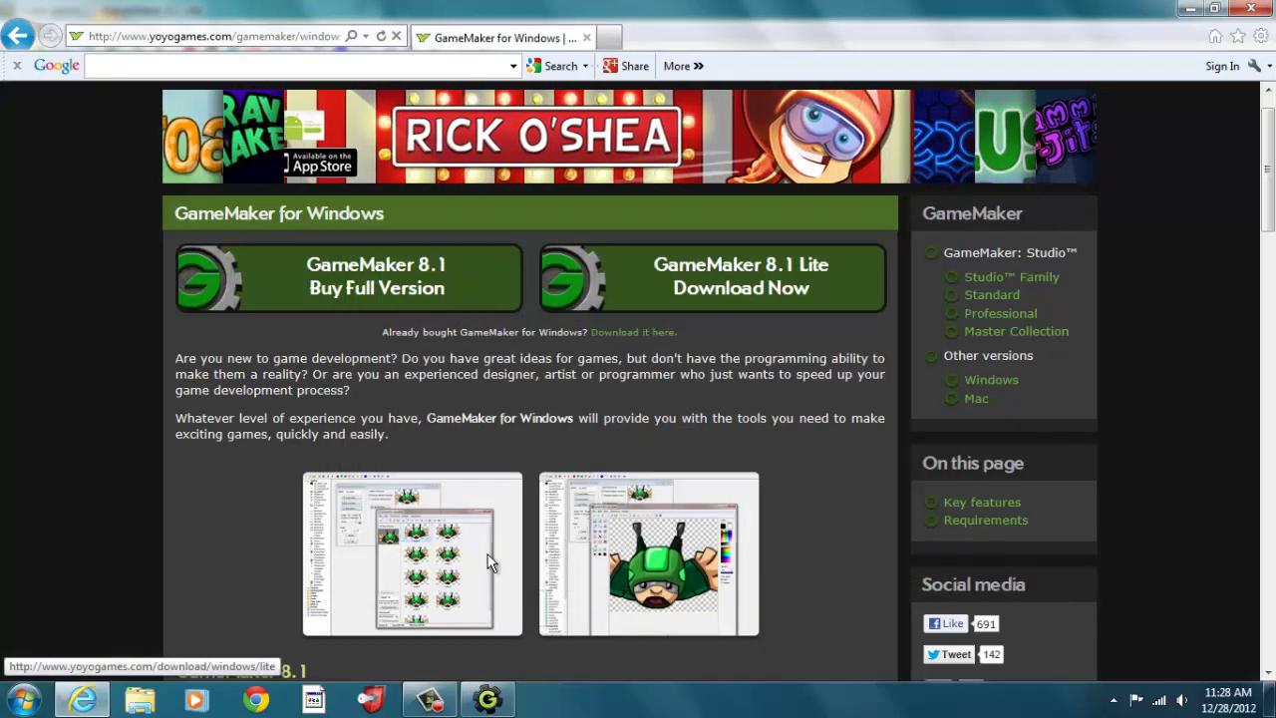
Step: Return to GameMaker, make the Set Score action in obj_strawberry's Left Pressed event relative, and accept the object
{"action": "left_click", "coordinate": [479, 702]}
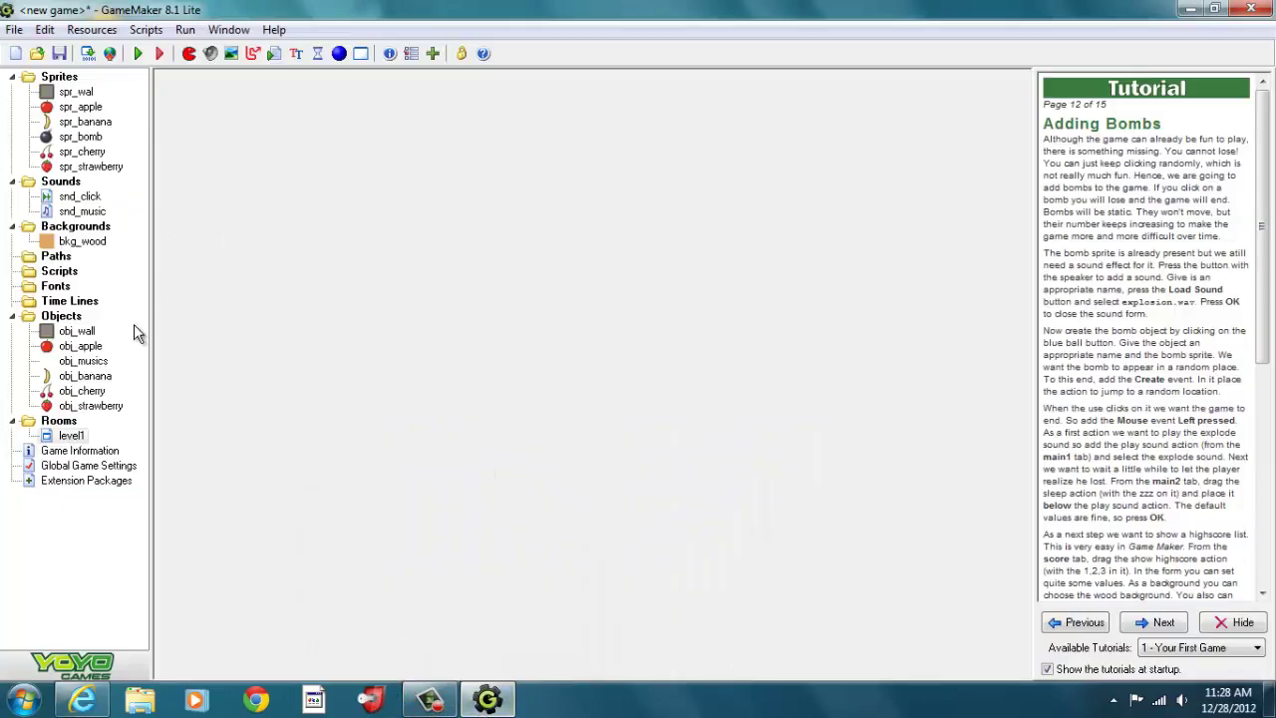
{"action": "left_click", "coordinate": [88, 407]}
{"action": "double_click", "coordinate": [88, 408]}
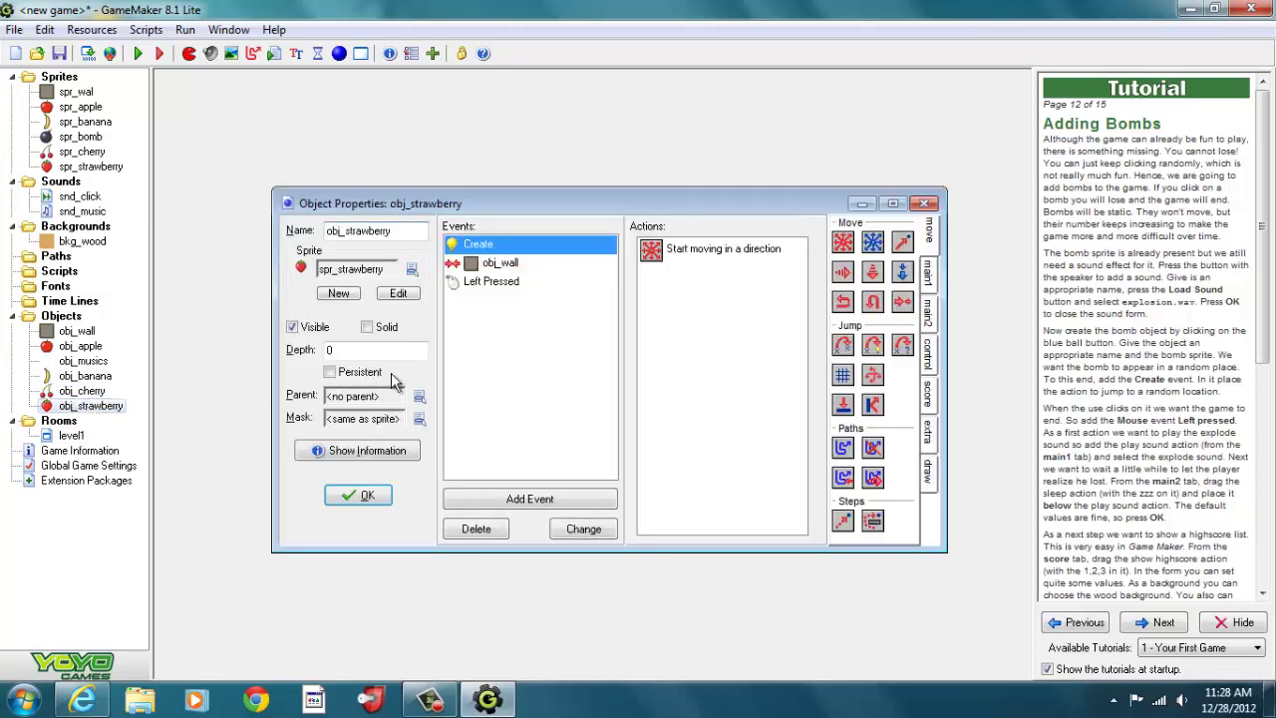
{"action": "left_click", "coordinate": [503, 284]}
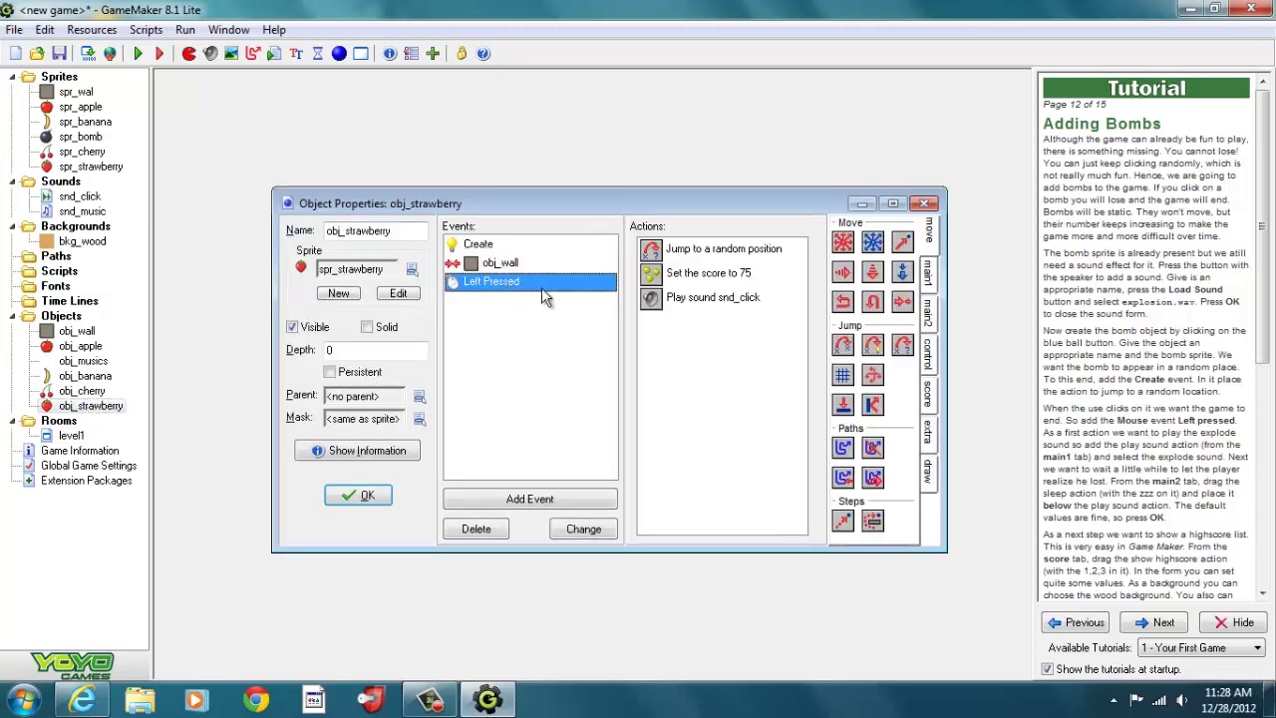
{"action": "double_click", "coordinate": [710, 275]}
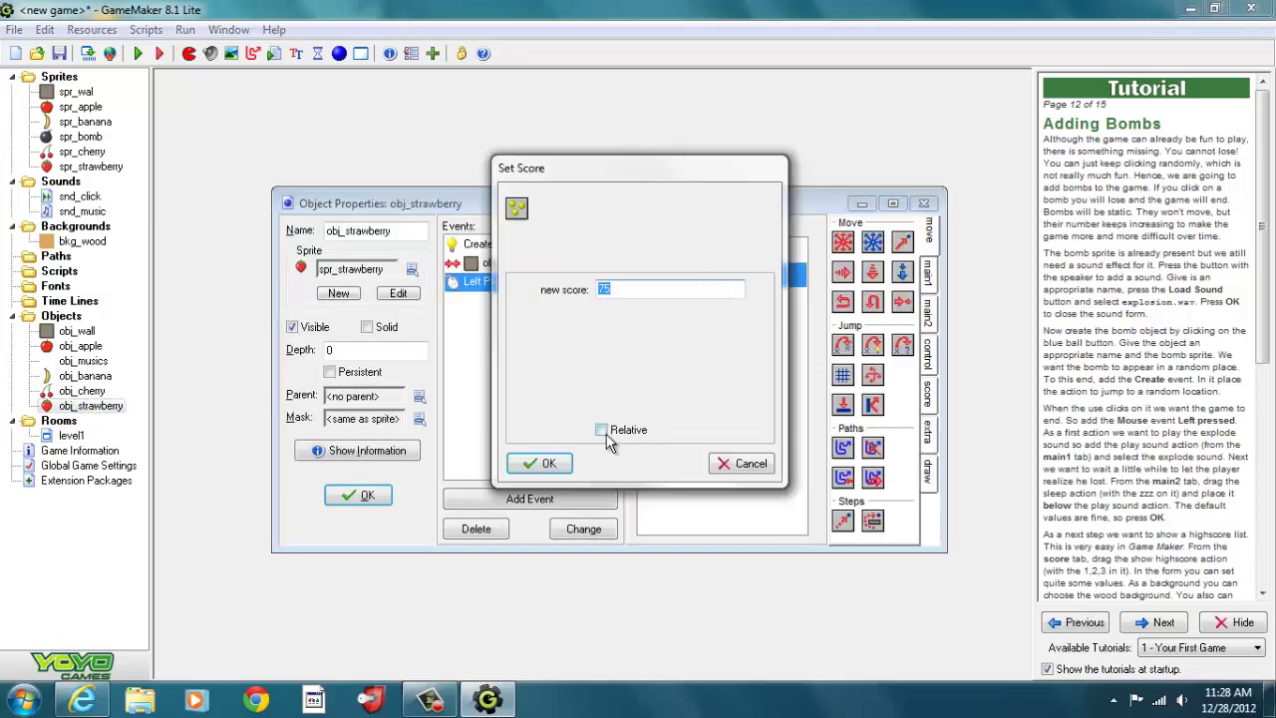
{"action": "left_click", "coordinate": [603, 432]}
{"action": "left_click", "coordinate": [543, 464]}
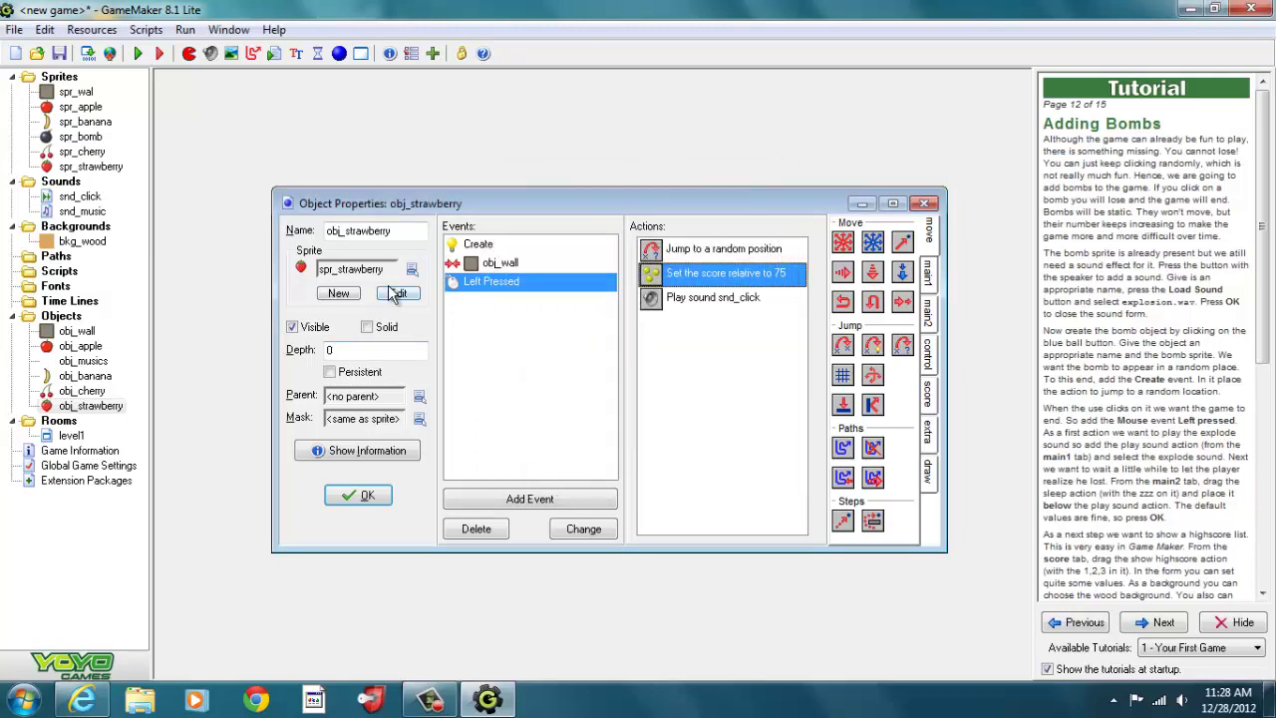
{"action": "left_click", "coordinate": [356, 495]}
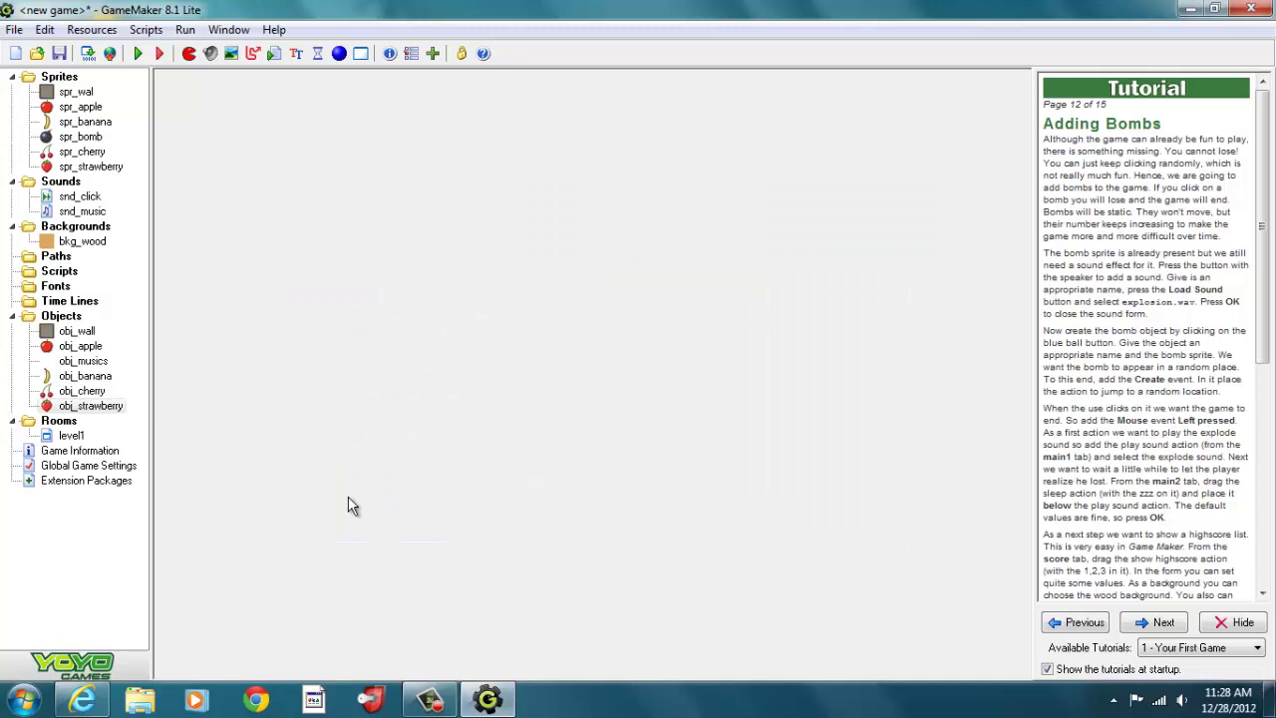
Step: Check the score actions in the Left Pressed events of obj_banana and obj_cherry for the Relative setting
{"action": "double_click", "coordinate": [85, 377]}
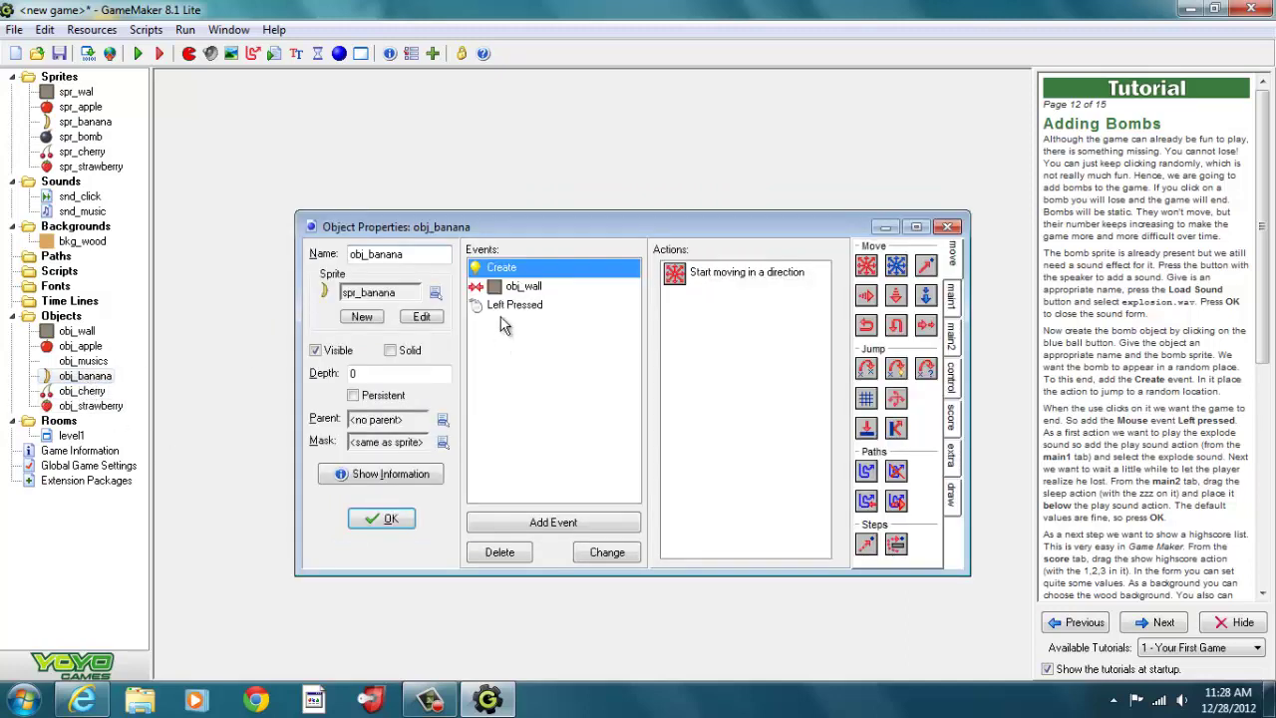
{"action": "left_click", "coordinate": [515, 304]}
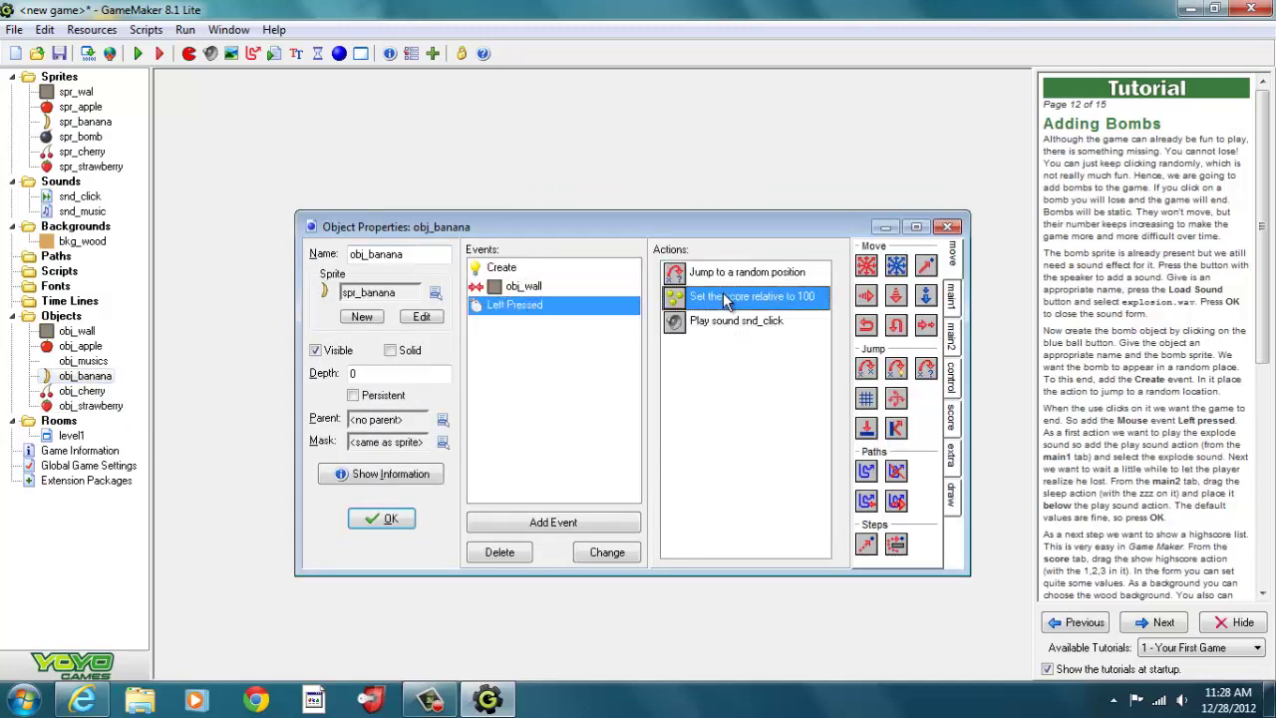
{"action": "double_click", "coordinate": [724, 295]}
{"action": "left_click", "coordinate": [537, 463]}
{"action": "left_click", "coordinate": [381, 519]}
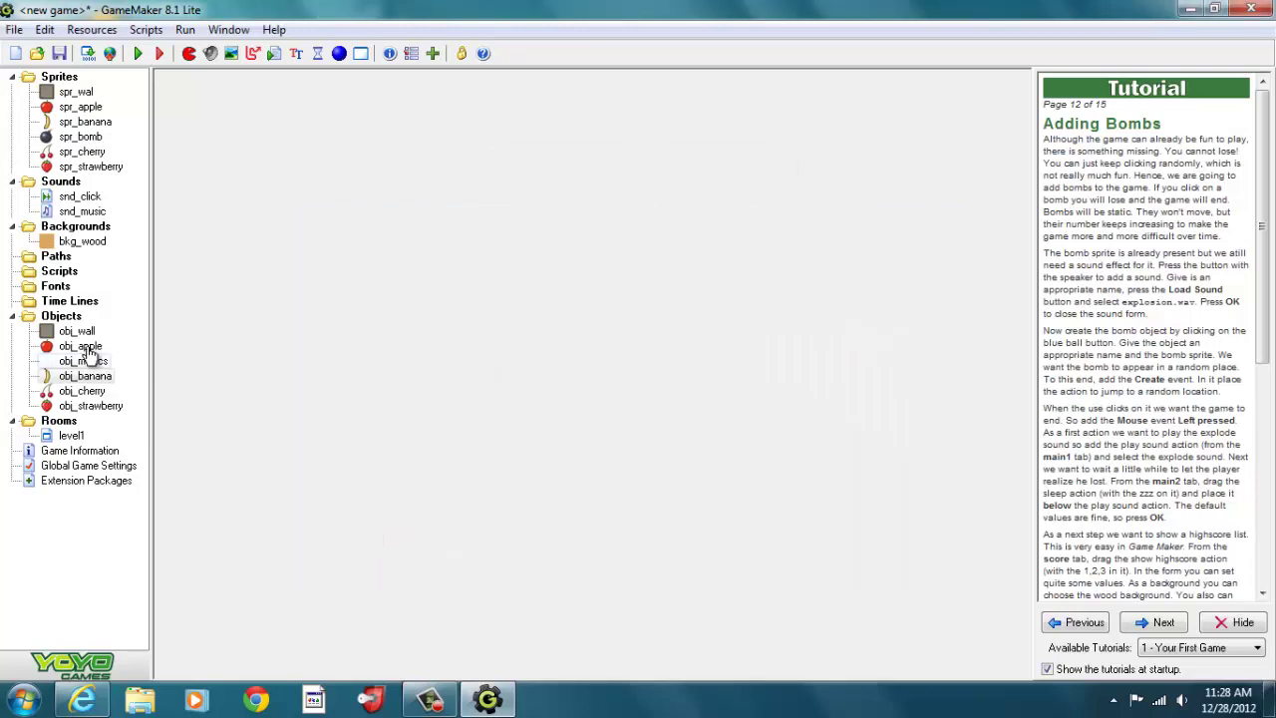
{"action": "double_click", "coordinate": [84, 392]}
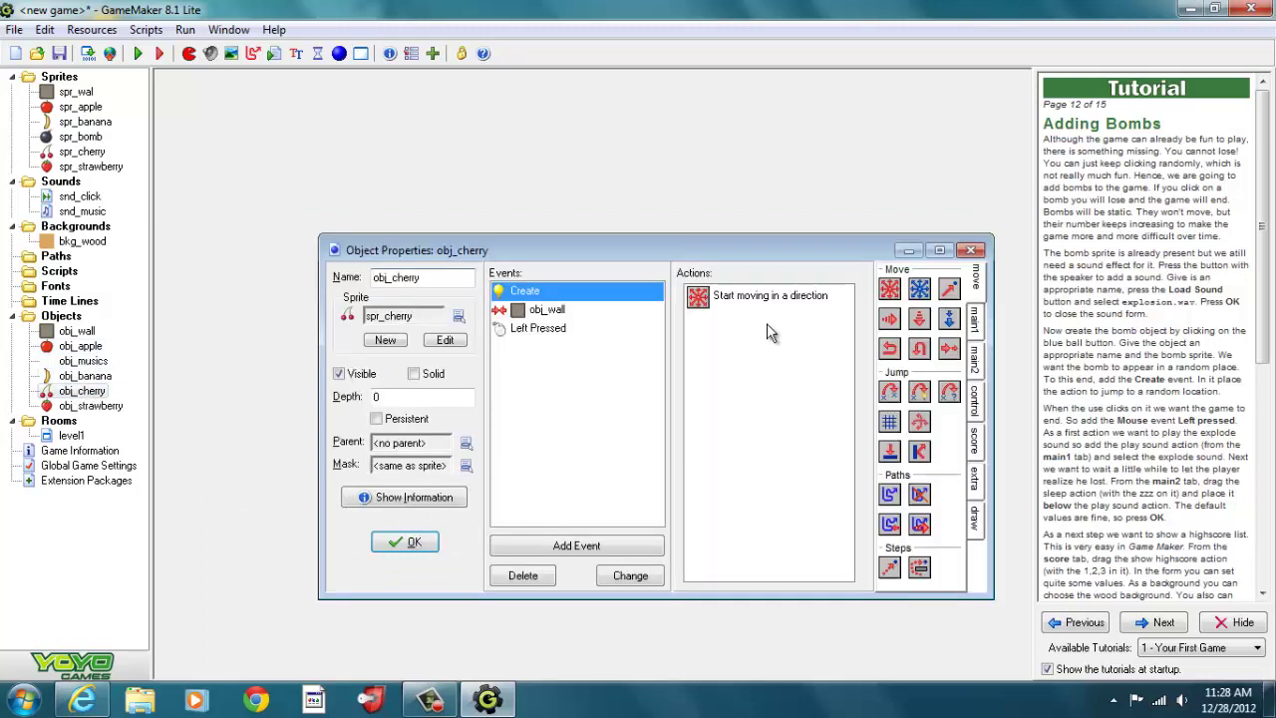
{"action": "left_click", "coordinate": [551, 331]}
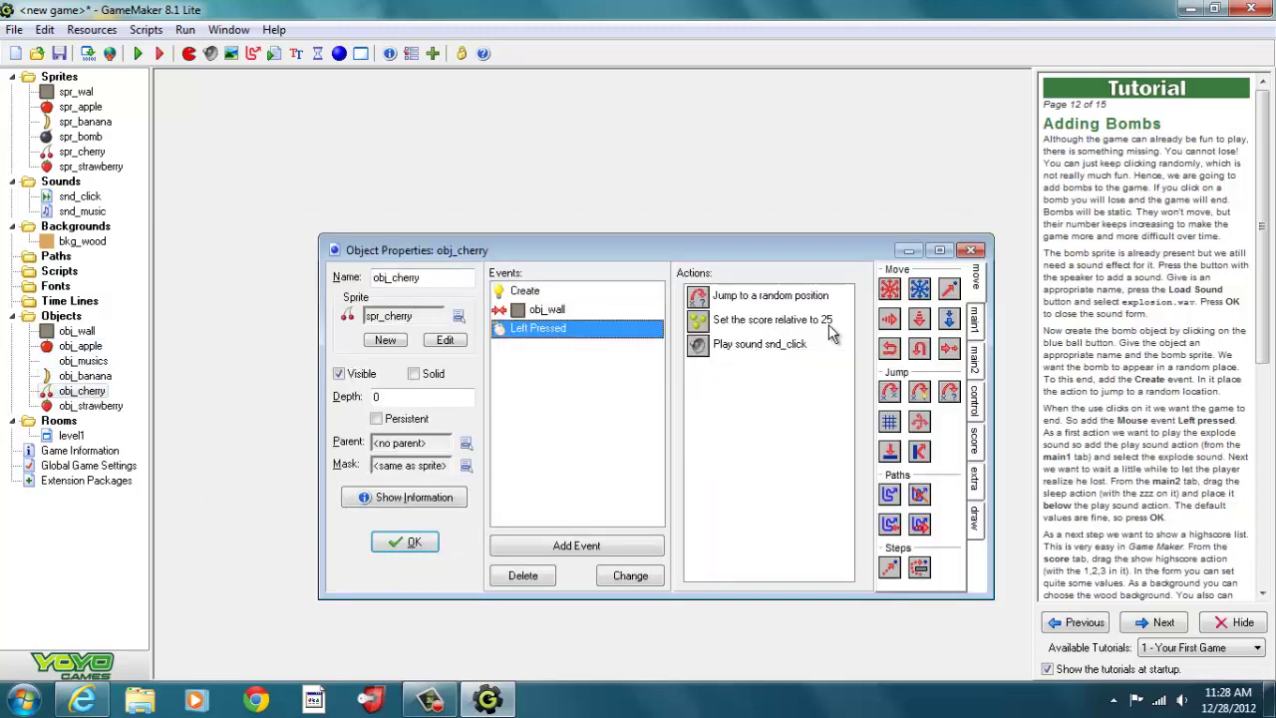
{"action": "left_click", "coordinate": [420, 546]}
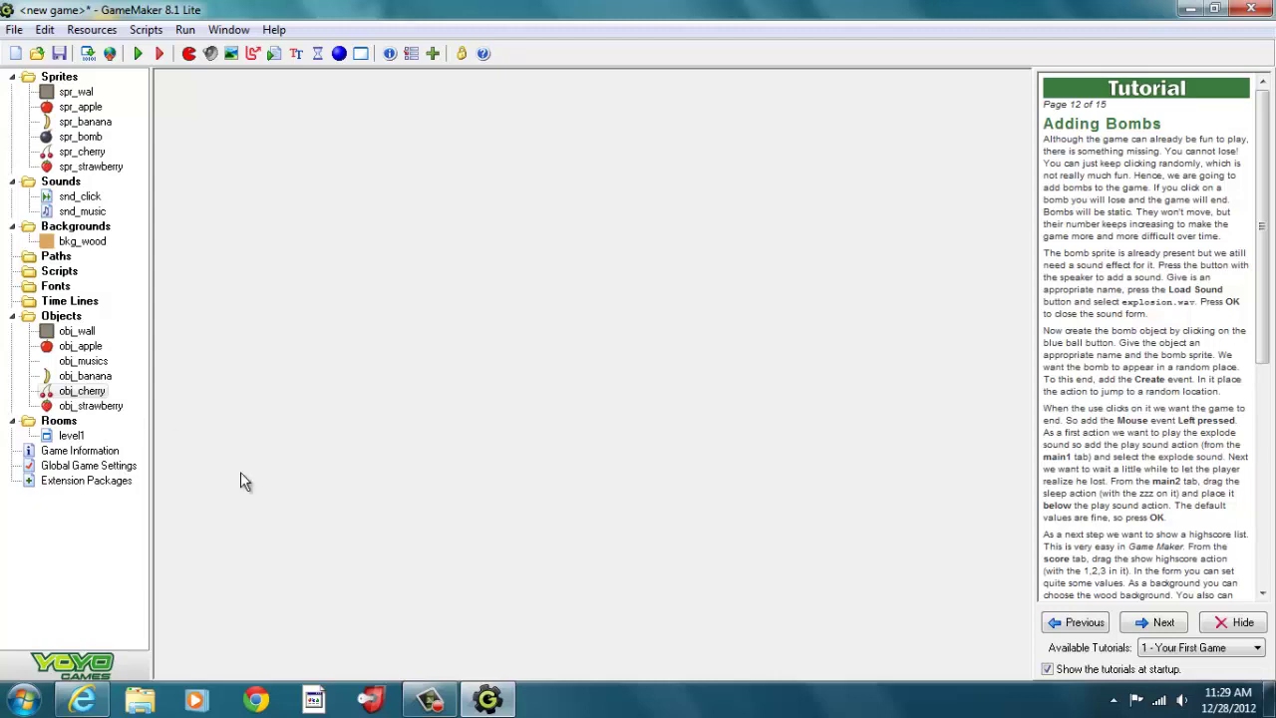
Step: Create a new object named obj_bomb with the sprite spr_bomb
{"action": "mouse_move", "coordinate": [431, 703]}
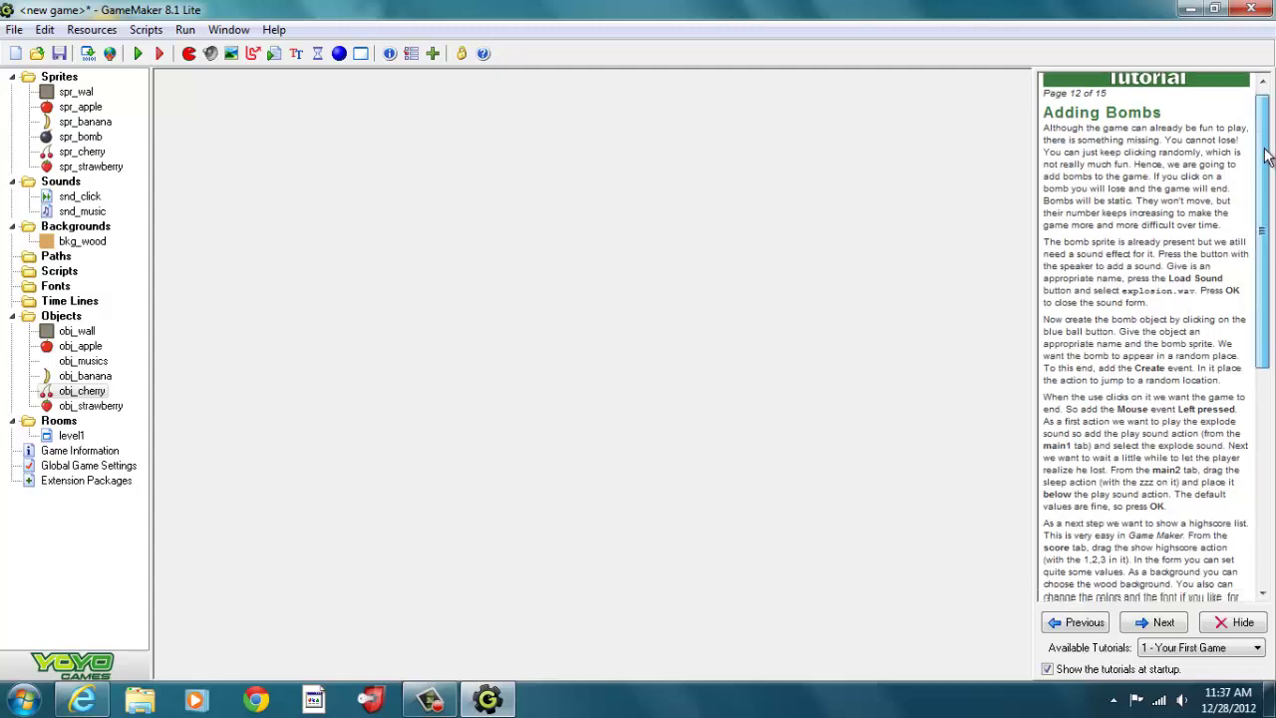
{"action": "left_click_drag", "start_coordinate": [1264, 142], "coordinate": [1273, 190]}
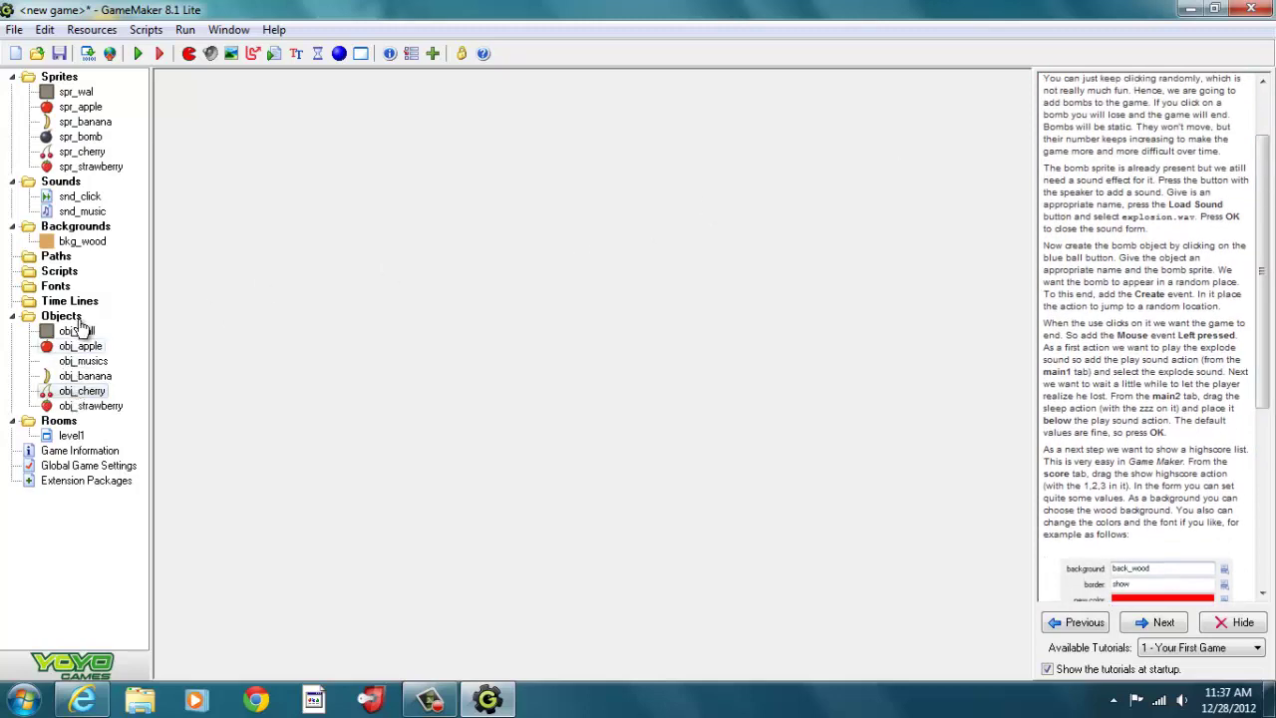
{"action": "left_click", "coordinate": [340, 54]}
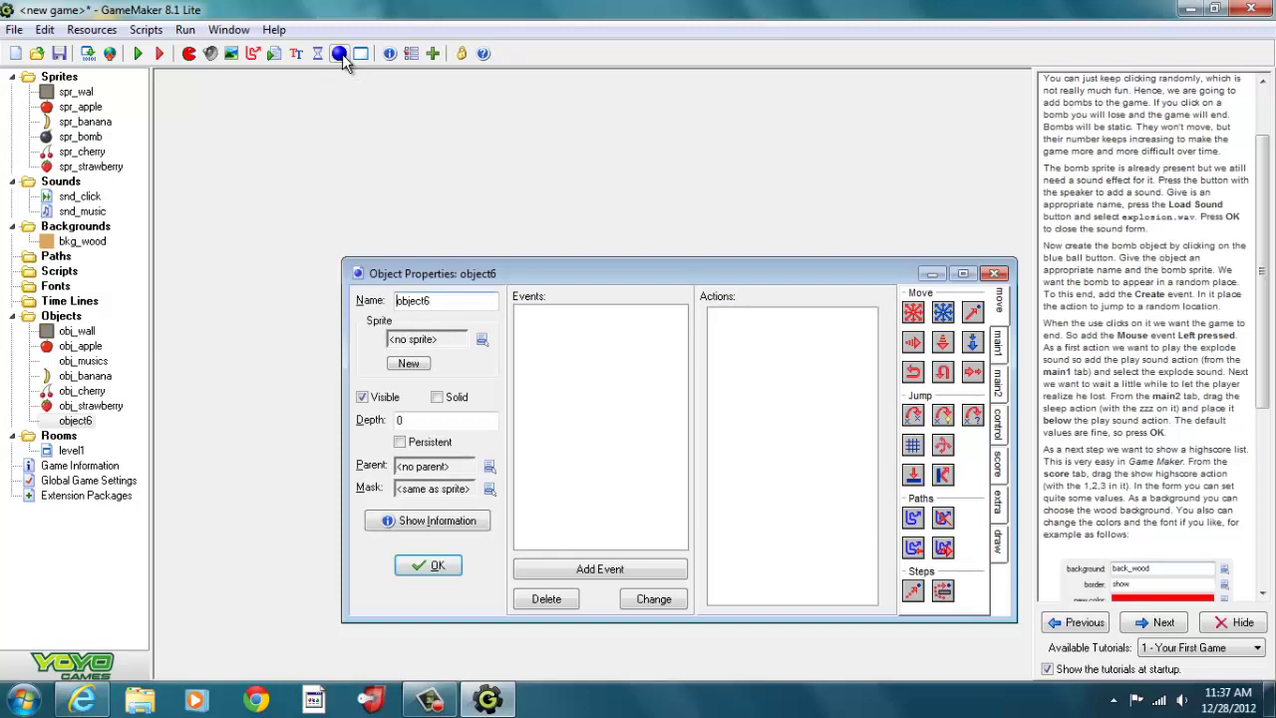
{"action": "left_click", "coordinate": [480, 339]}
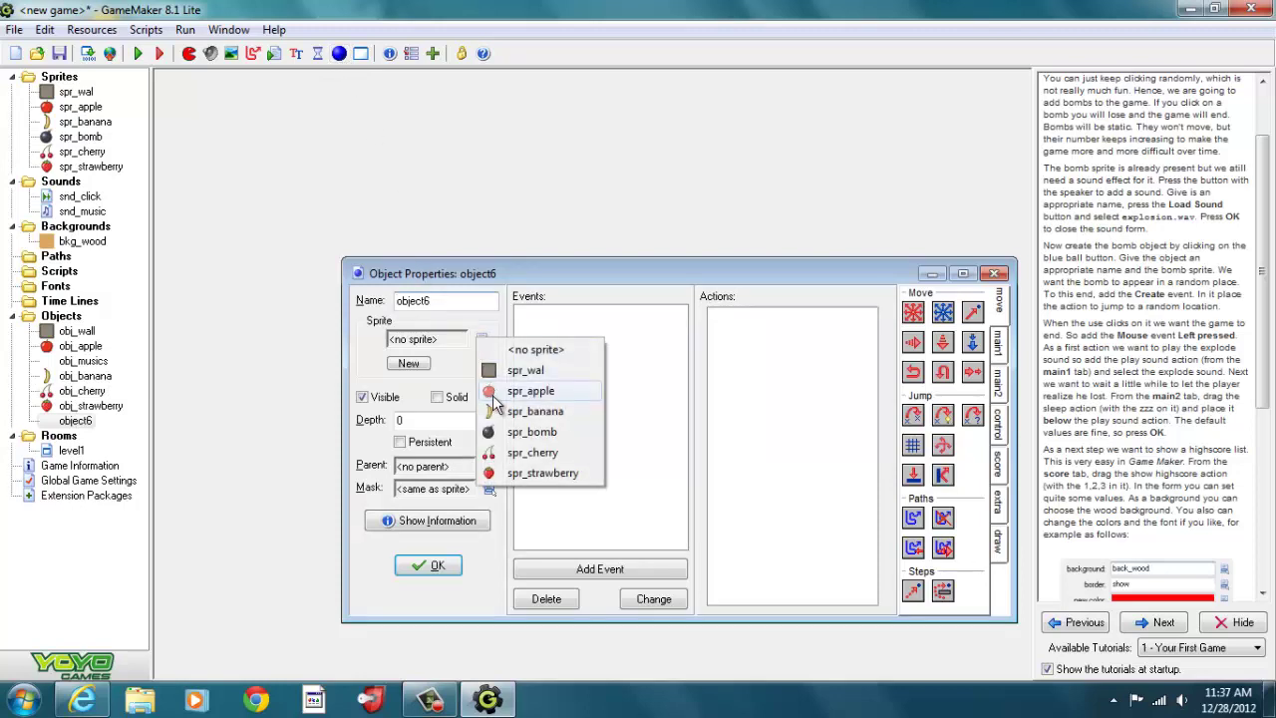
{"action": "left_click", "coordinate": [510, 434]}
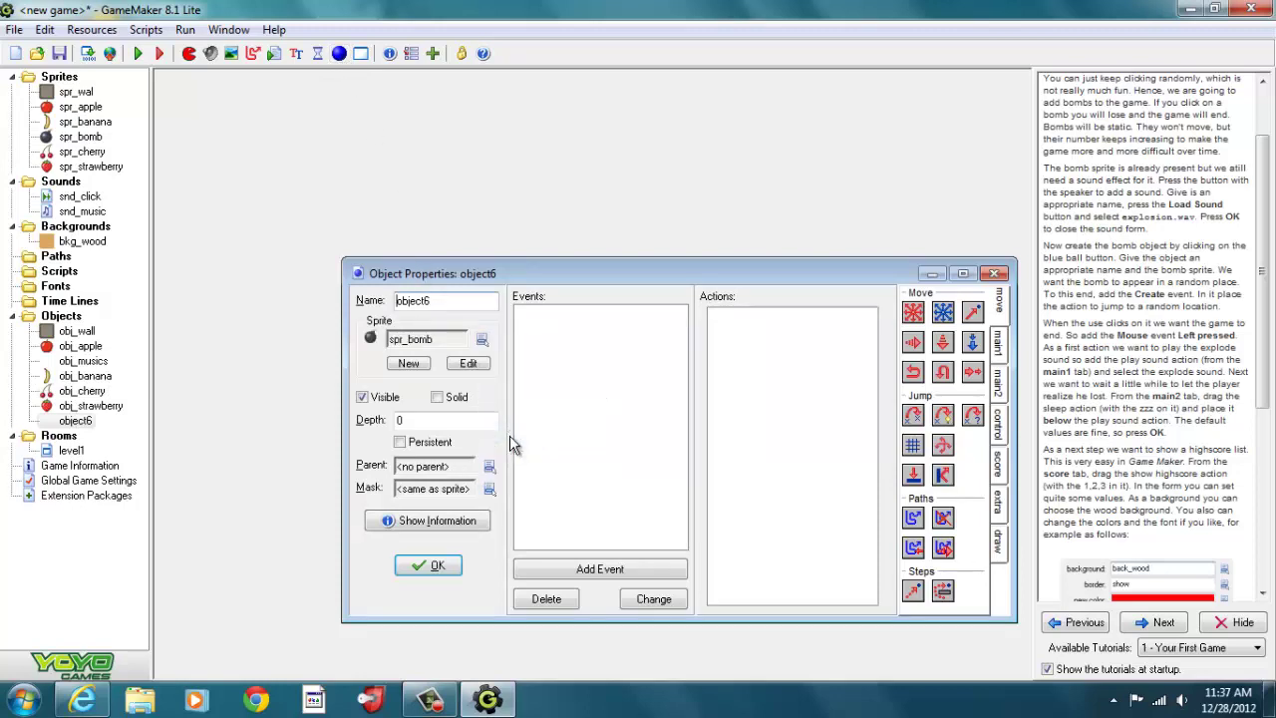
{"action": "left_click", "coordinate": [453, 307]}
{"action": "key", "text": "BackSpace"}
{"action": "key", "text": "BackSpace"}
{"action": "key", "text": "BackSpace"}
{"action": "key", "text": "BackSpace"}
{"action": "key", "text": "BackSpace"}
{"action": "key", "text": "BackSpace"}
{"action": "type", "text": "b"}
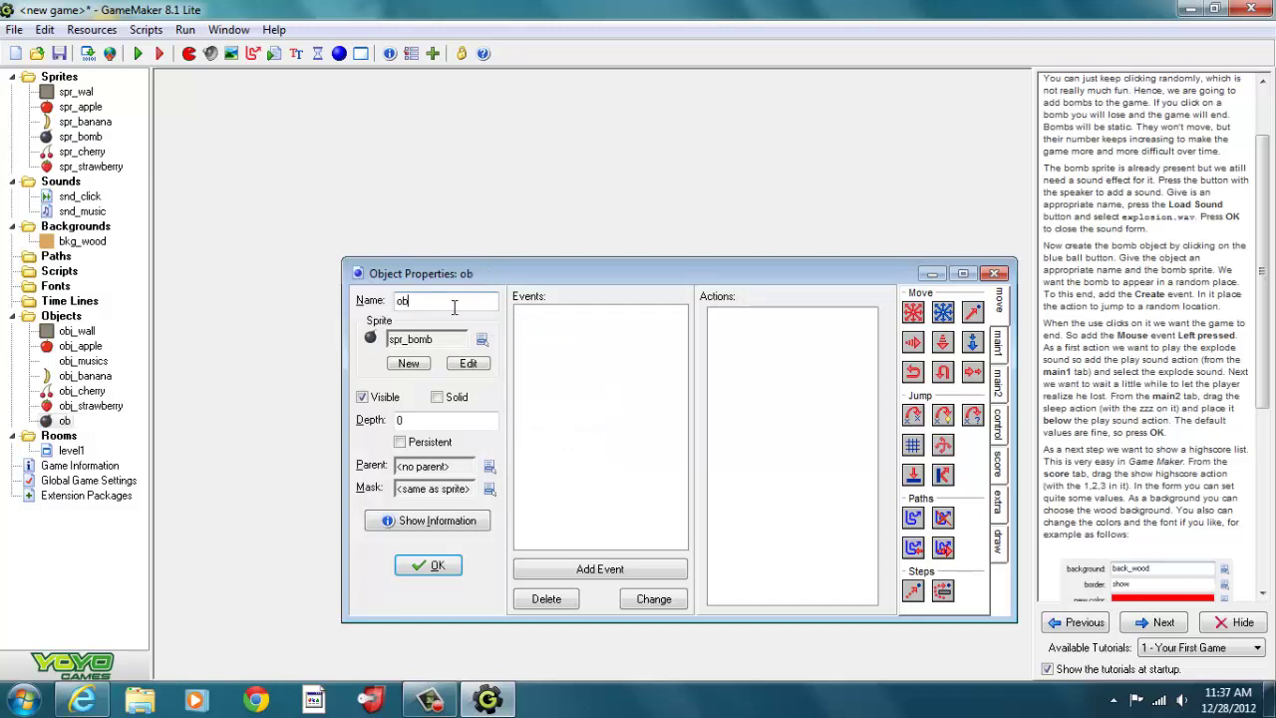
{"action": "type", "text": "j_bomb"}
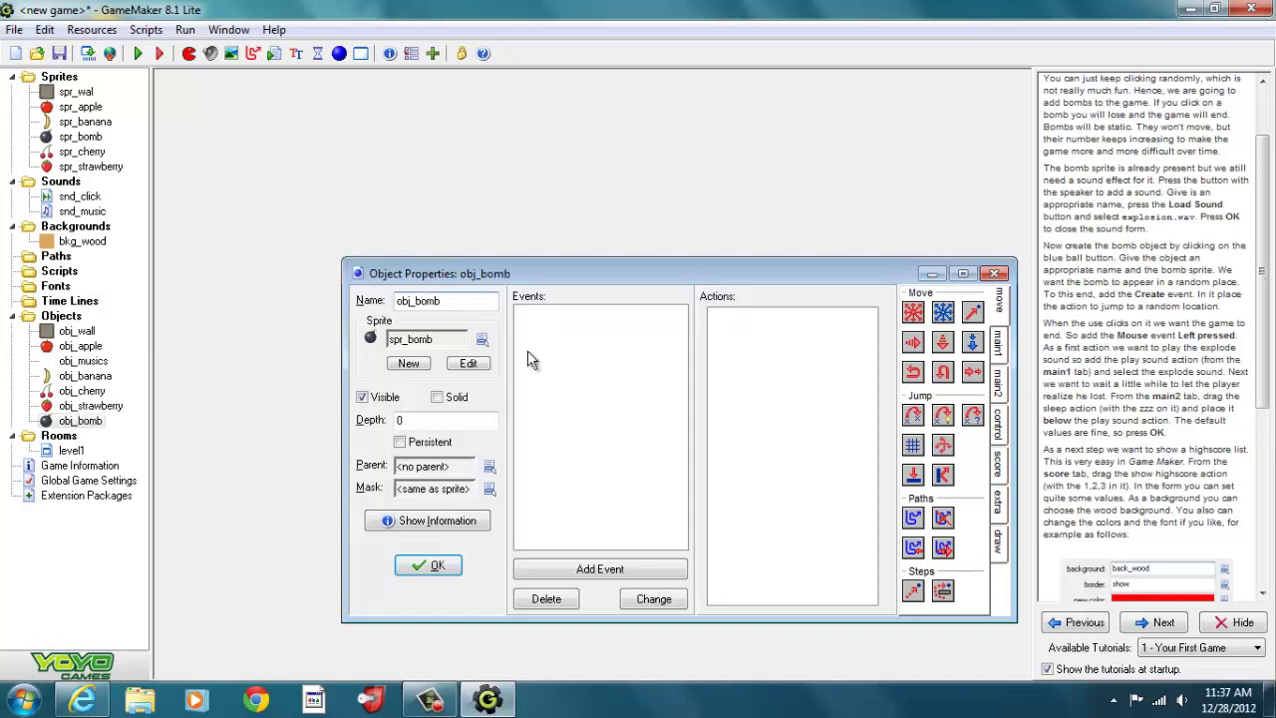
Step: Add a Create event to obj_bomb with a Jump to Random action at its default snap values, and accept the object
{"action": "left_click", "coordinate": [599, 568]}
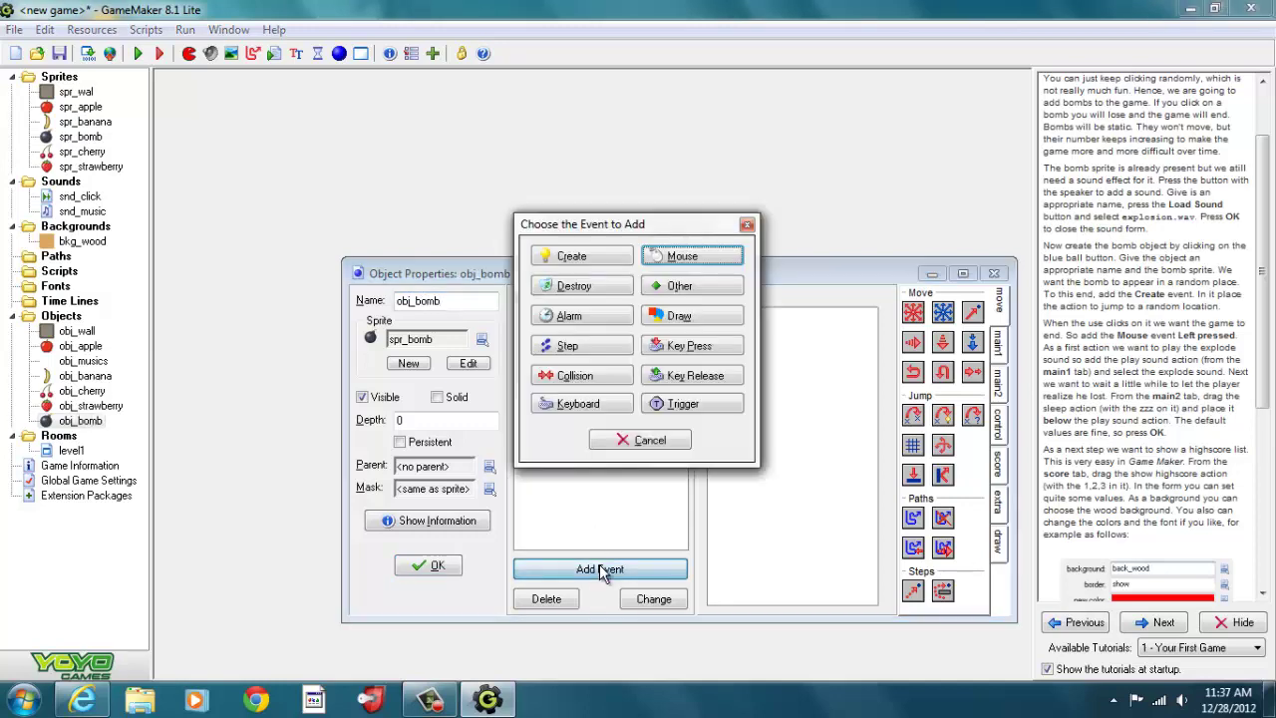
{"action": "left_click", "coordinate": [592, 256]}
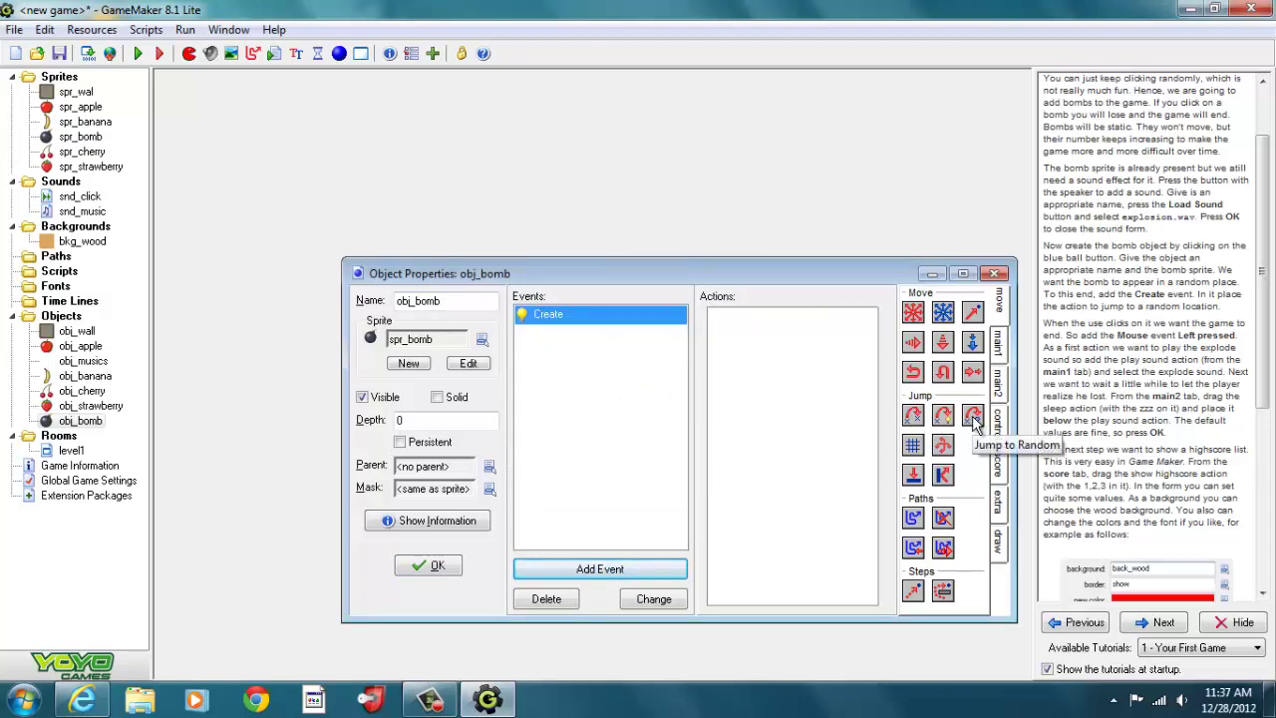
{"action": "left_click_drag", "start_coordinate": [973, 421], "coordinate": [815, 355]}
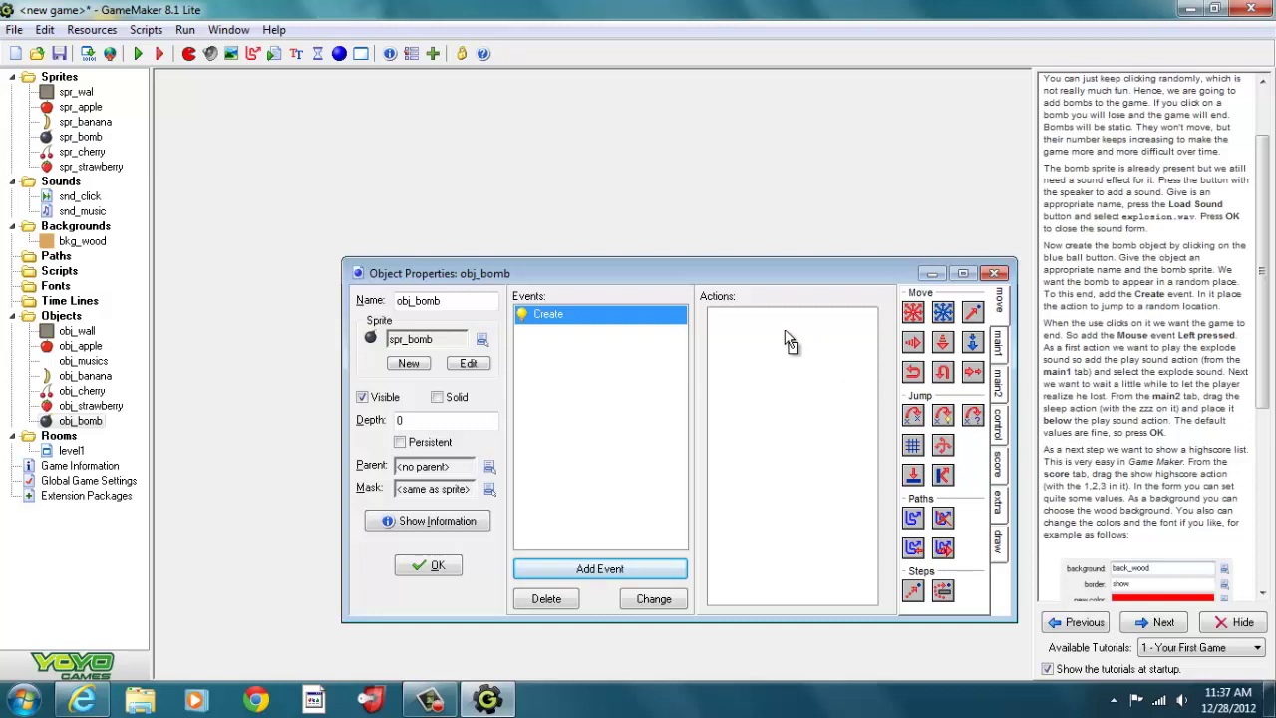
{"action": "left_click_drag", "start_coordinate": [787, 341], "coordinate": [784, 330]}
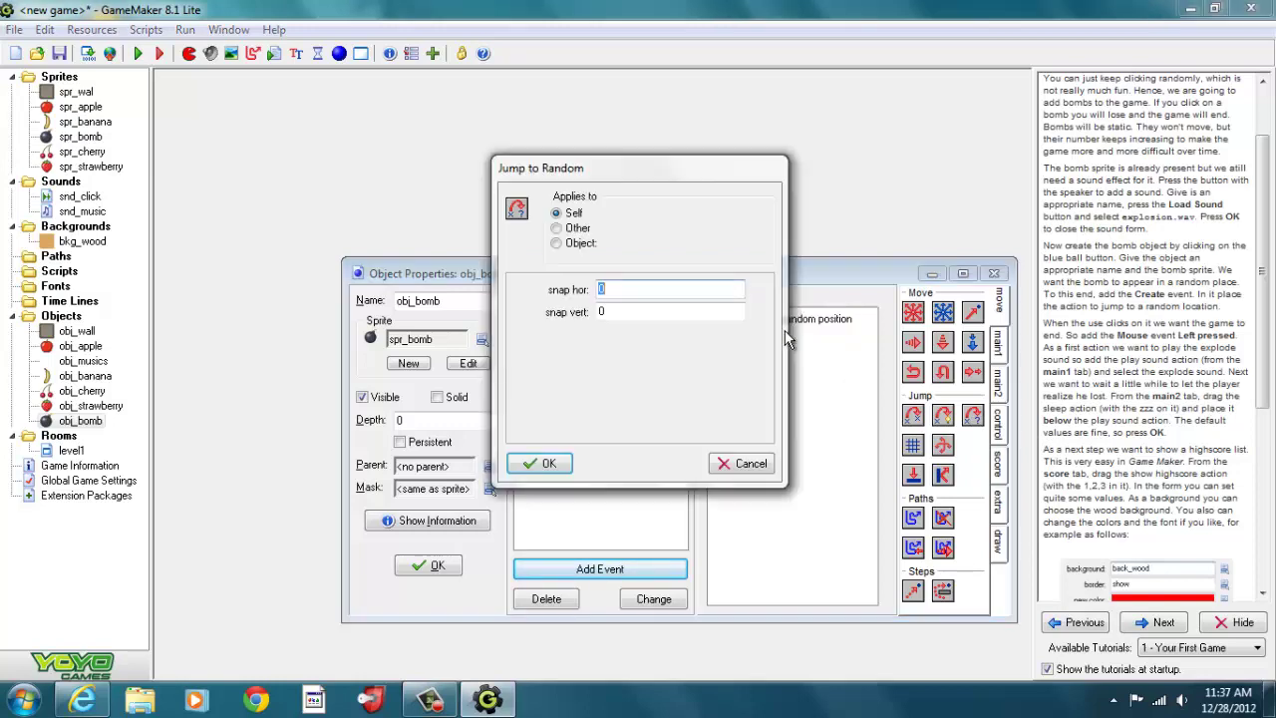
{"action": "left_click", "coordinate": [548, 463]}
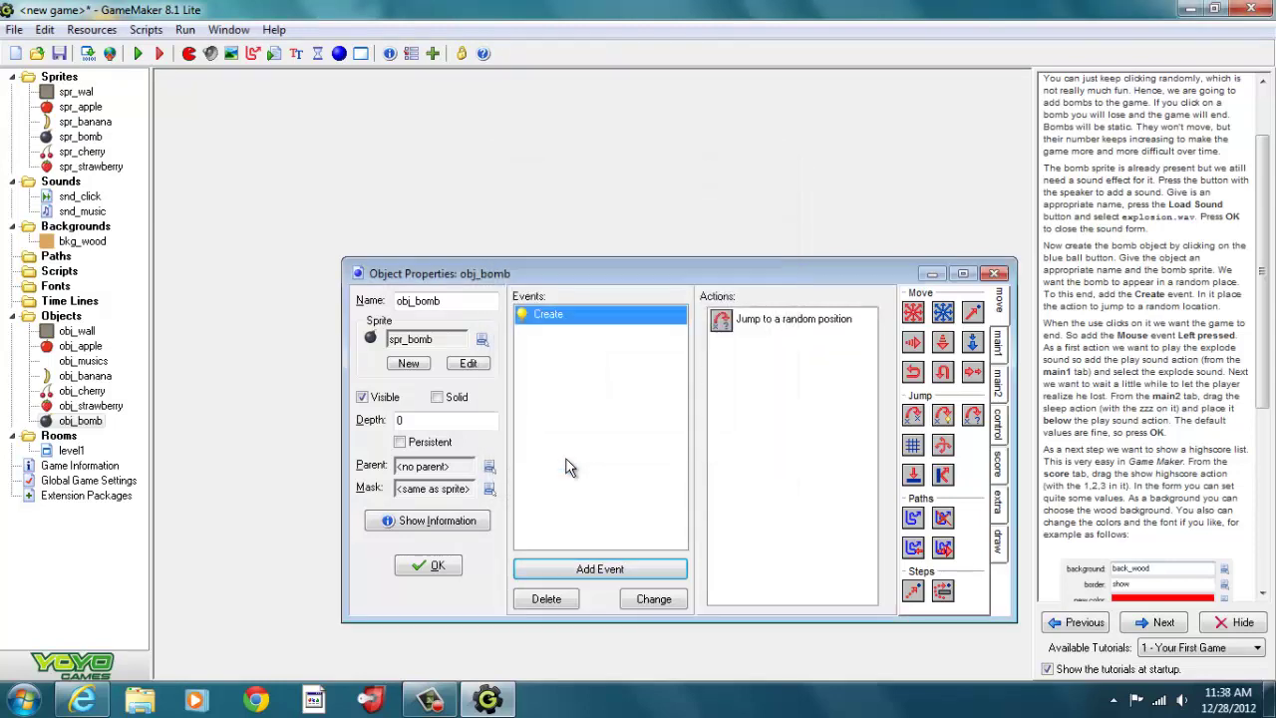
{"action": "left_click", "coordinate": [441, 569]}
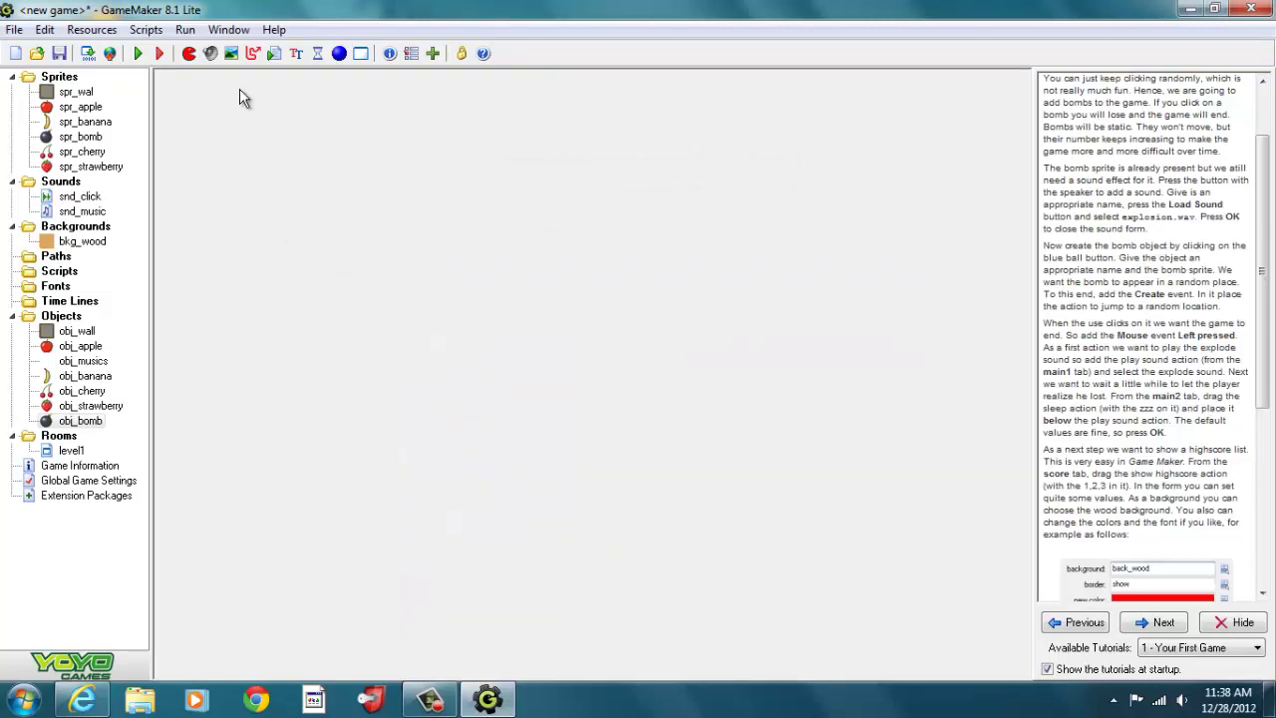
Step: Create a new sound resource and load the explosion file from the Tutorial1 sounds folder into it
{"action": "left_click", "coordinate": [211, 54]}
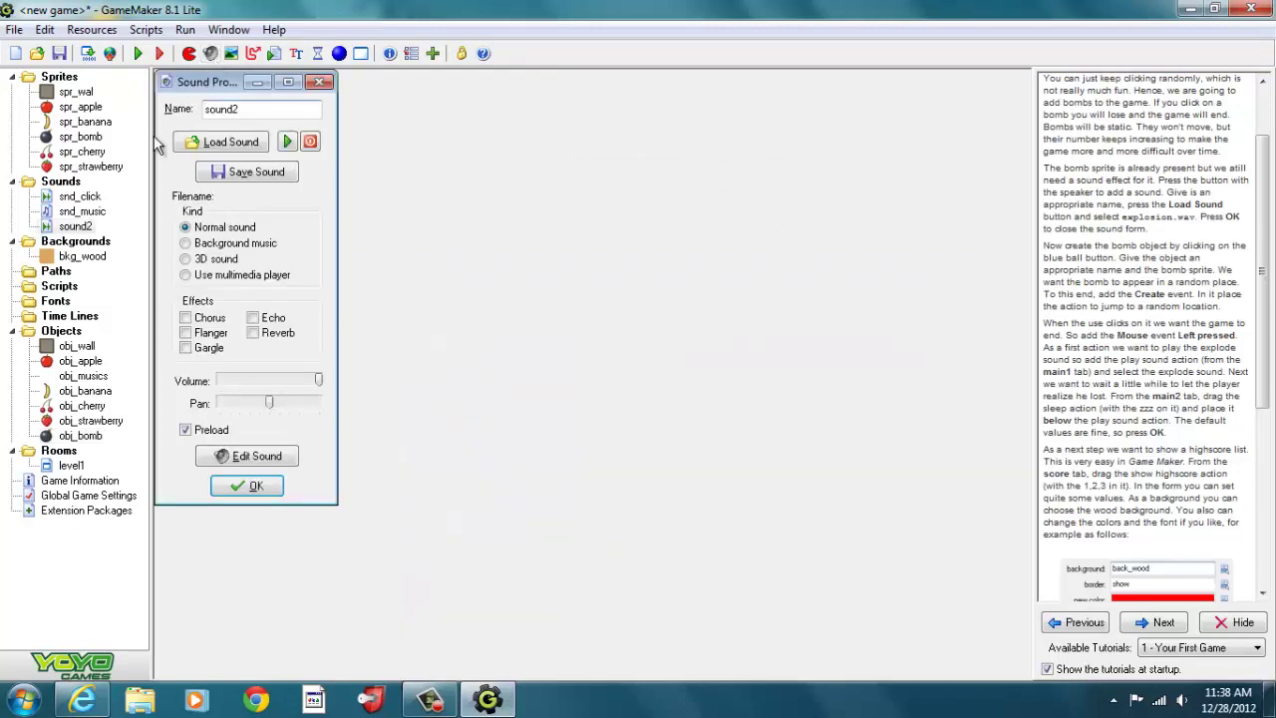
{"action": "left_click", "coordinate": [220, 142]}
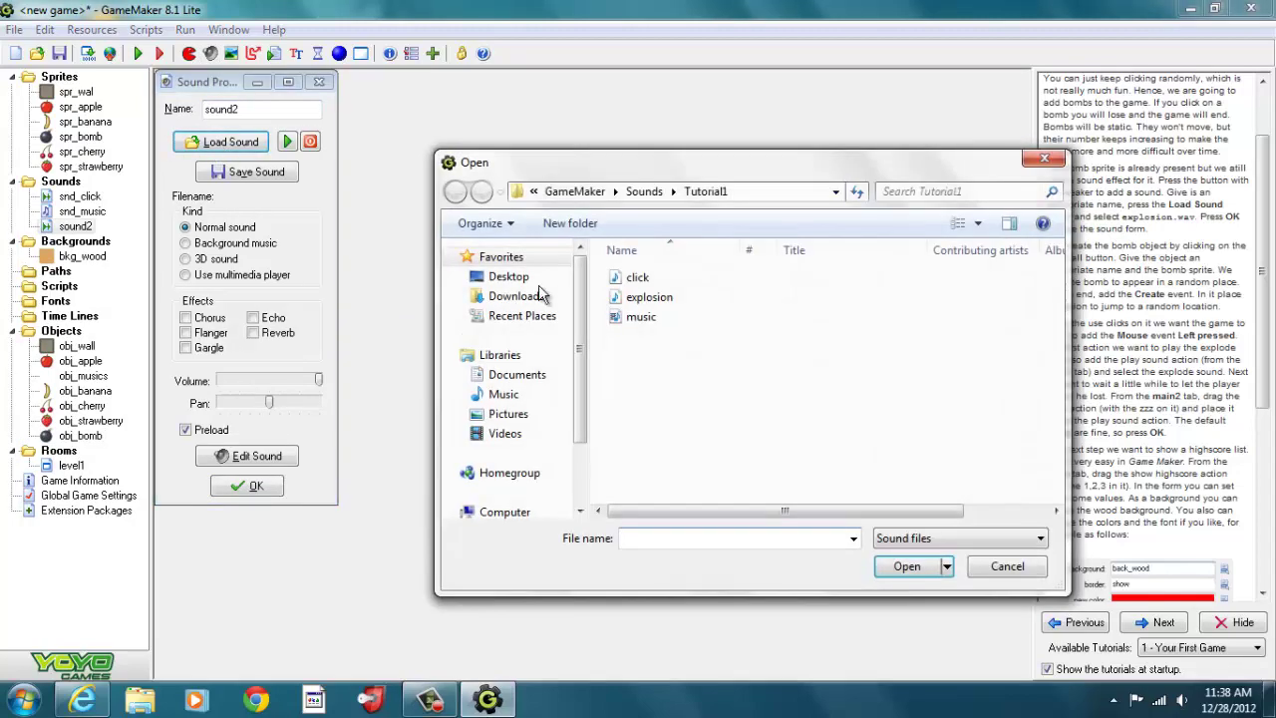
{"action": "left_click", "coordinate": [646, 299]}
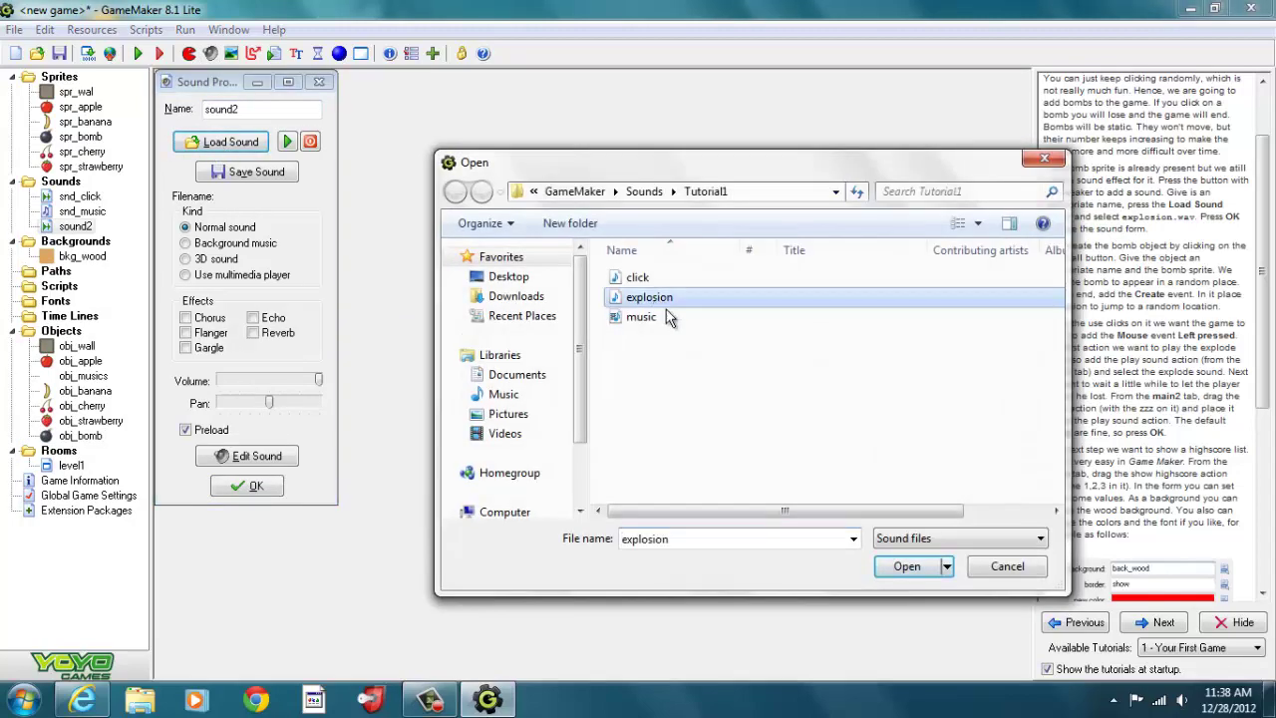
{"action": "left_click", "coordinate": [906, 566]}
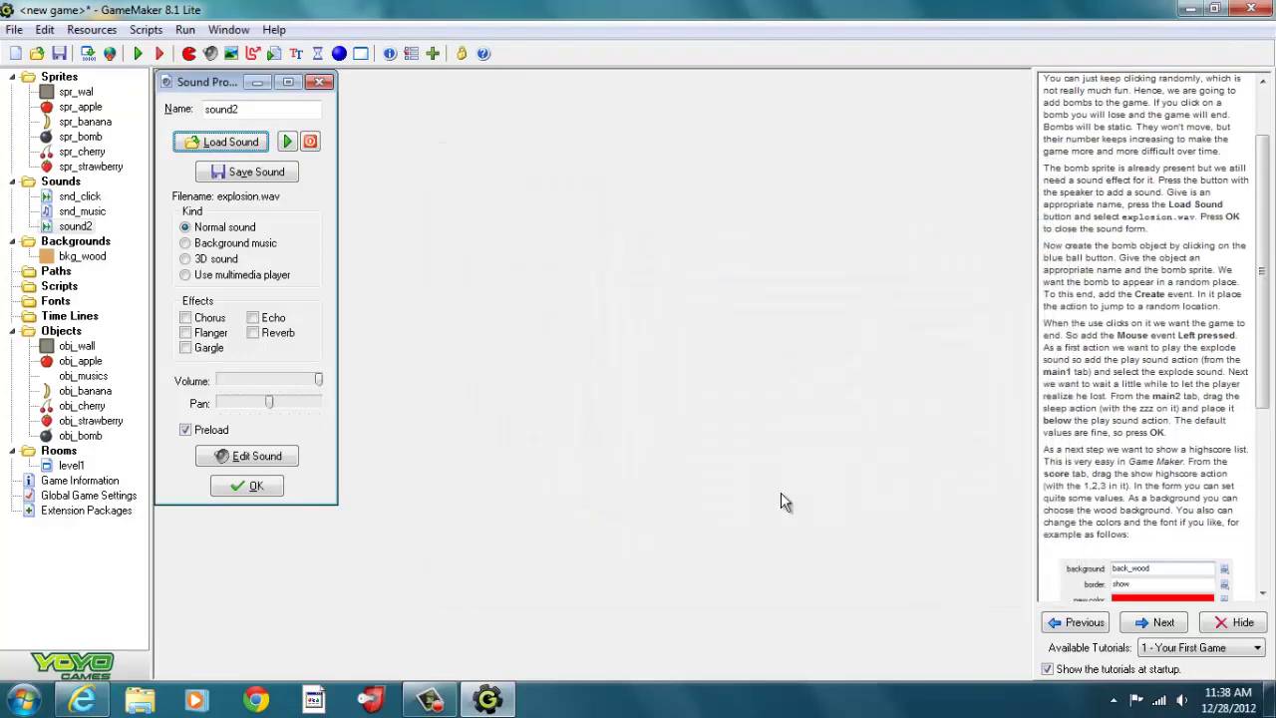
Step: Name the new explosion sound snd_bomb and accept it
{"action": "left_click", "coordinate": [256, 109]}
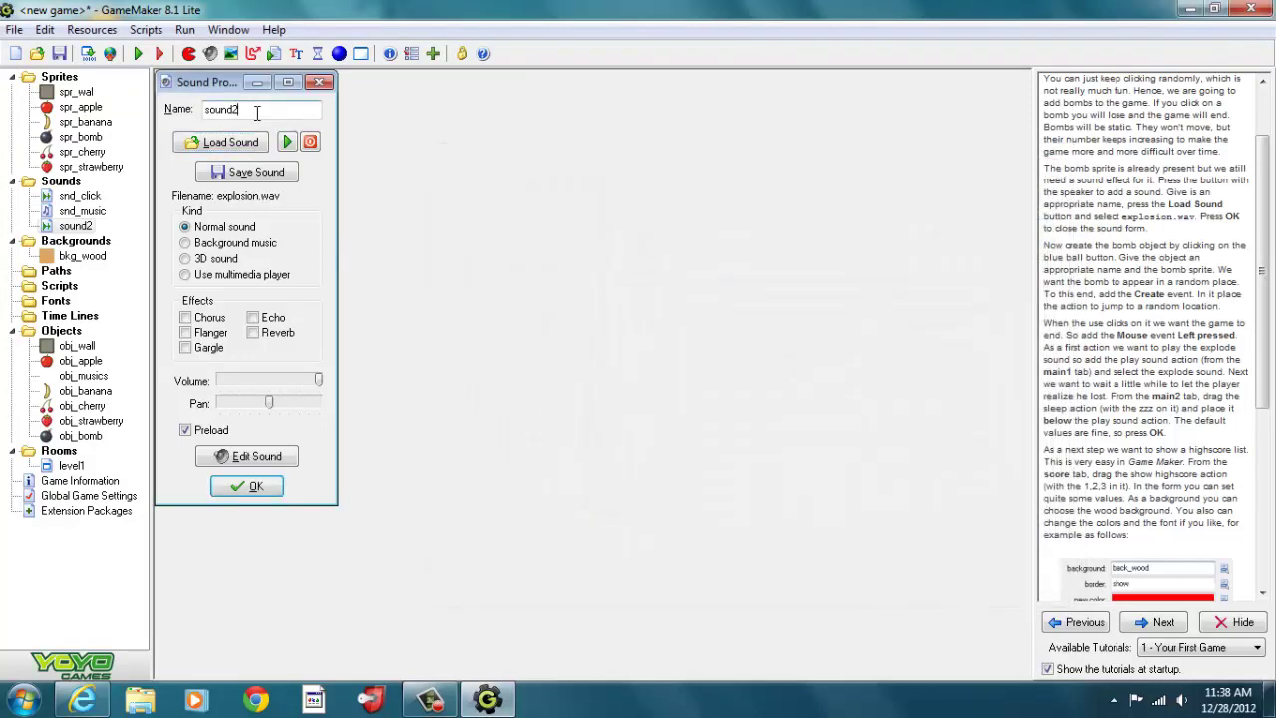
{"action": "key", "text": "BackSpace"}
{"action": "key", "text": "BackSpace"}
{"action": "key", "text": "BackSpace"}
{"action": "key", "text": "BackSpace"}
{"action": "key", "text": "BackSpace"}
{"action": "type", "text": "nd_bomb"}
{"action": "left_click", "coordinate": [252, 487]}
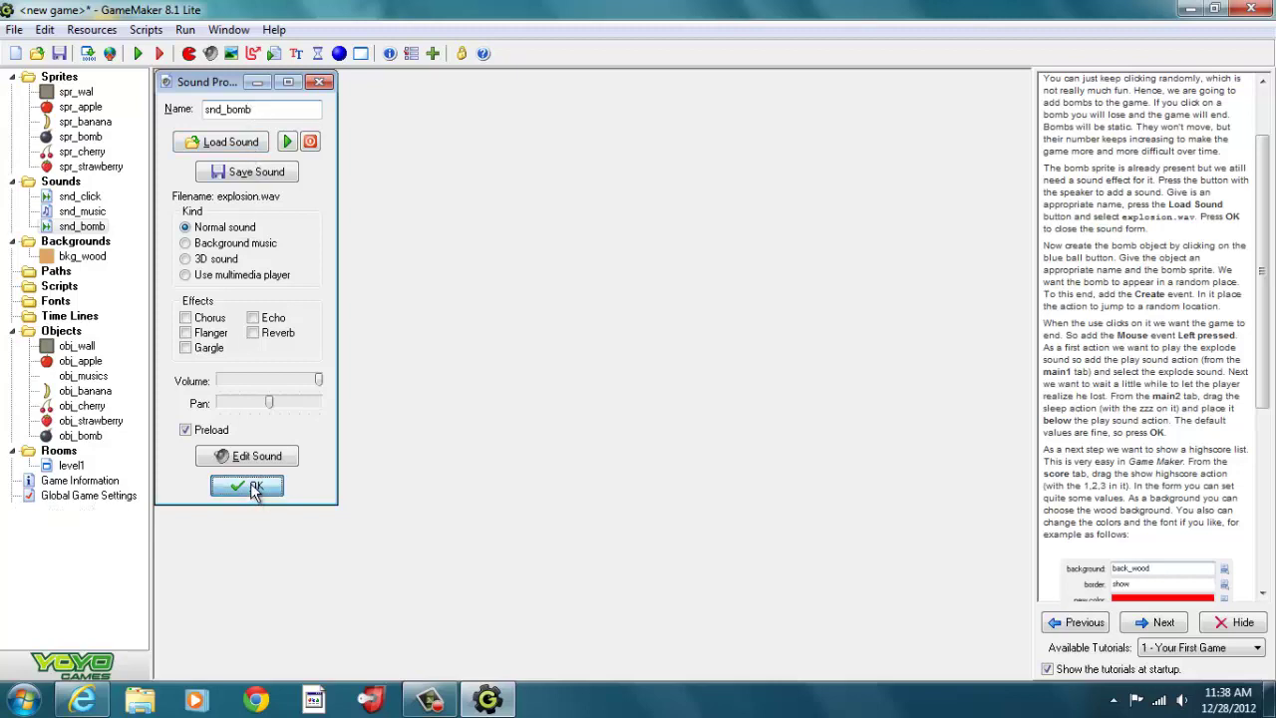
Step: Reopen obj_bomb and add a Left Pressed mouse event to it
{"action": "left_click", "coordinate": [96, 440]}
{"action": "double_click", "coordinate": [96, 441]}
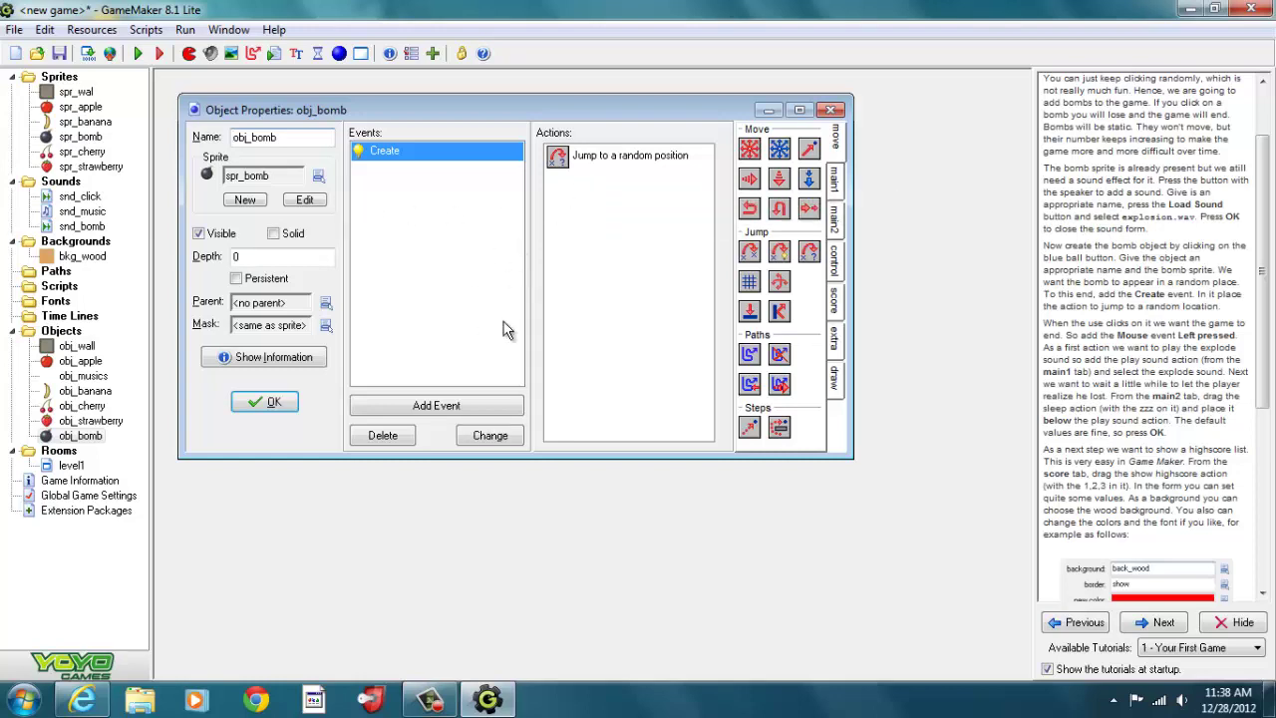
{"action": "left_click", "coordinate": [473, 409]}
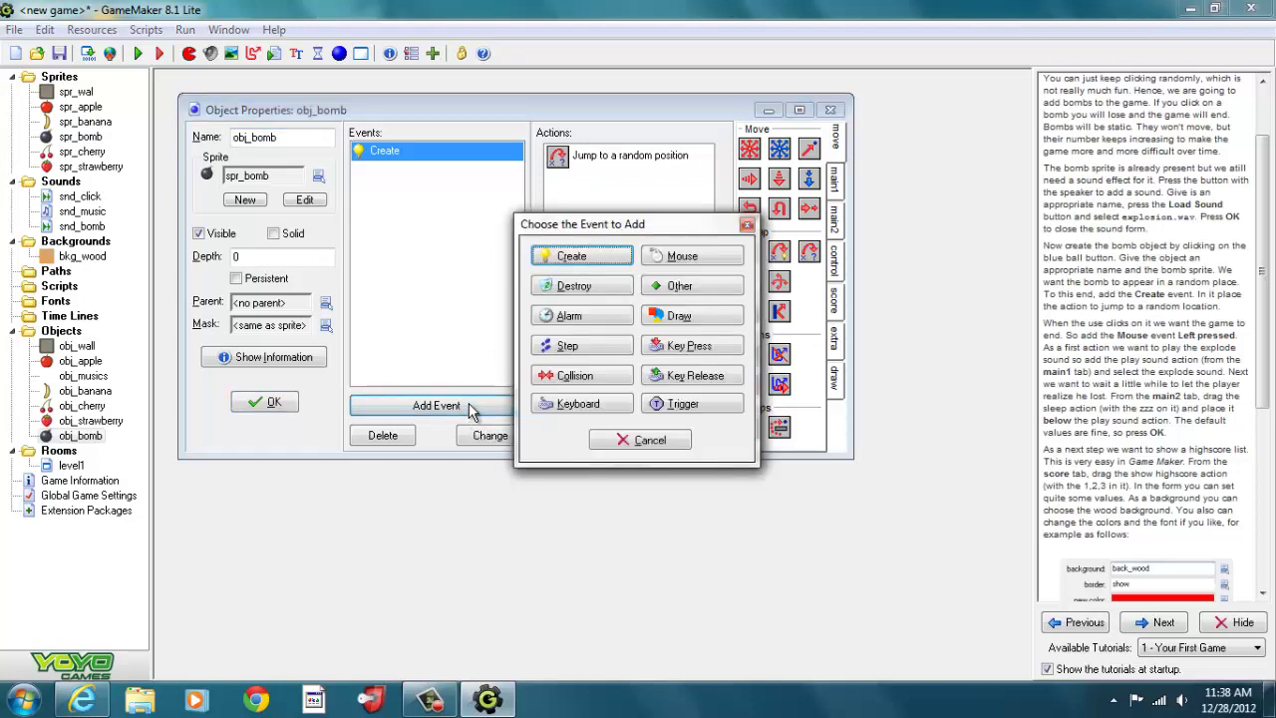
{"action": "left_click", "coordinate": [686, 261]}
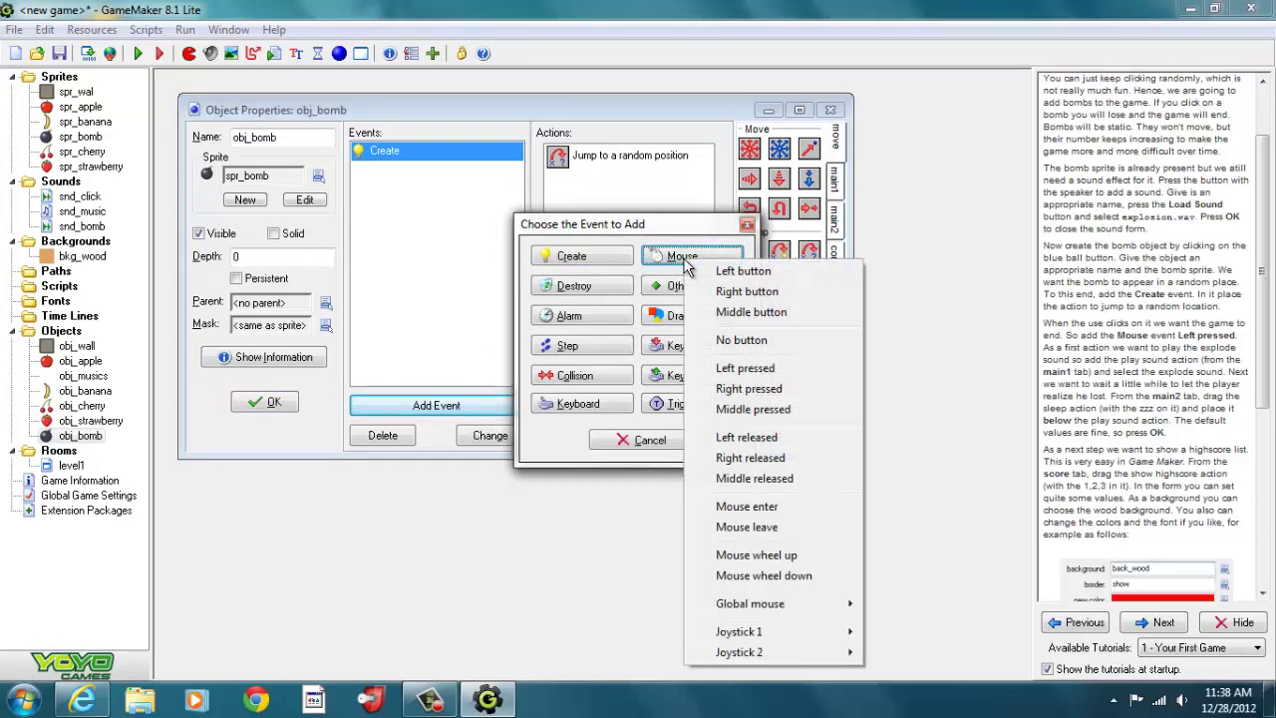
{"action": "left_click", "coordinate": [726, 368]}
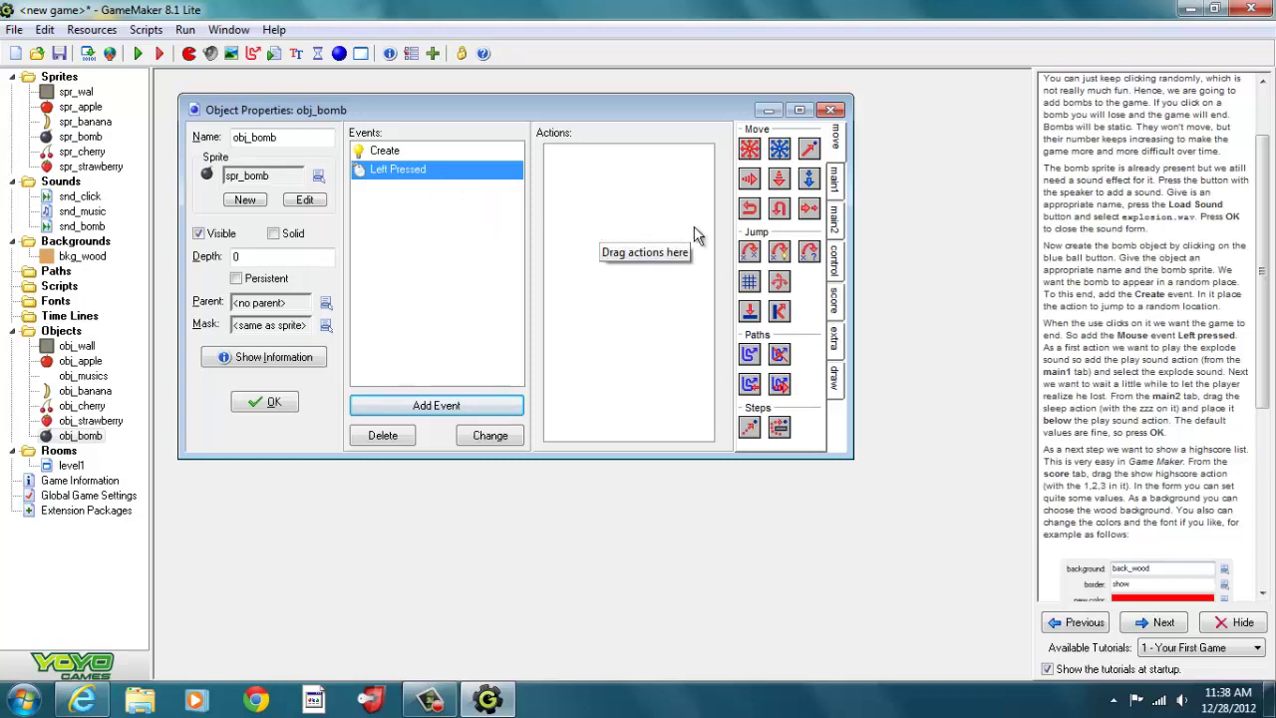
Step: Add a Play Sound action for snd_bomb without looping to obj_bomb's Left Pressed event
{"action": "left_click", "coordinate": [835, 195]}
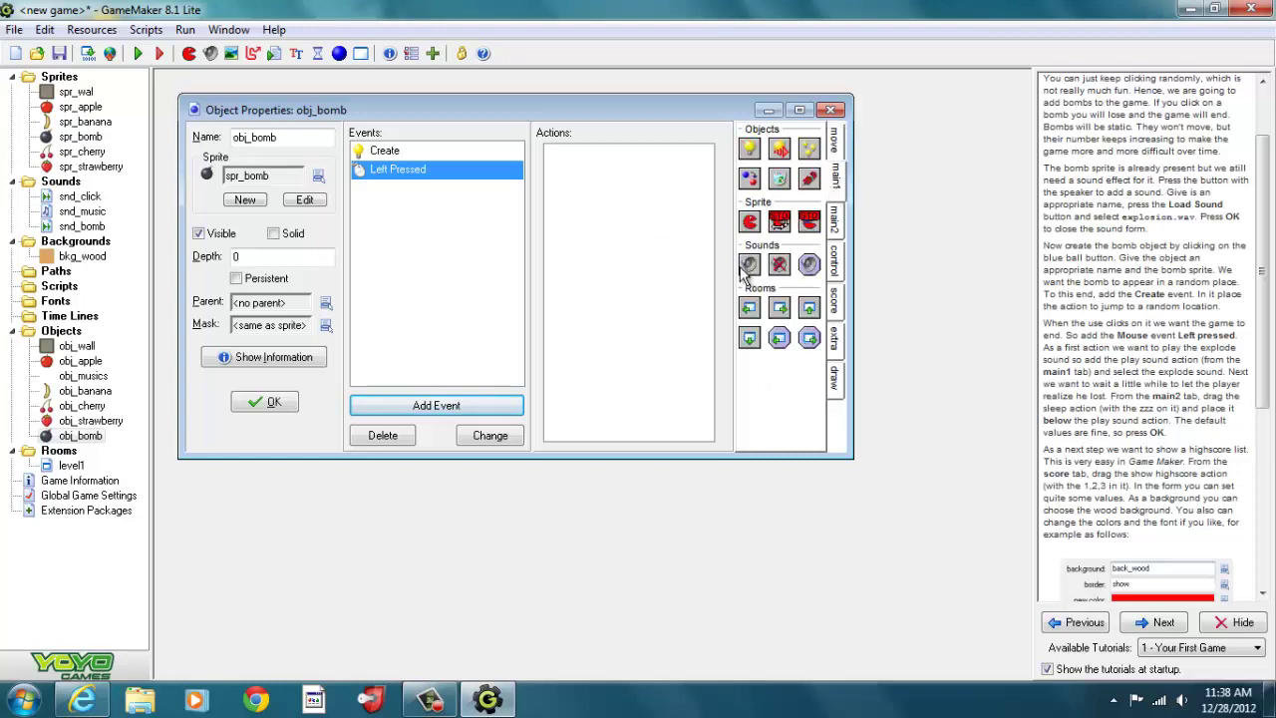
{"action": "left_click_drag", "start_coordinate": [601, 177], "coordinate": [594, 176]}
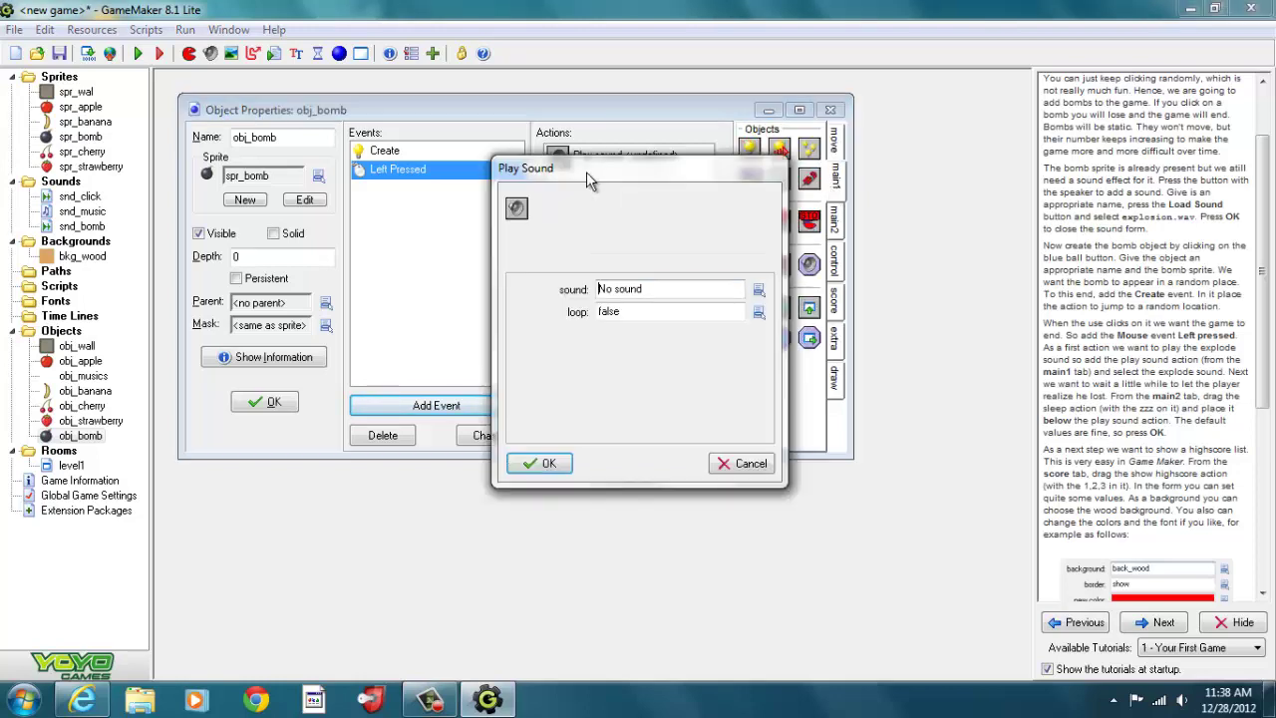
{"action": "left_click", "coordinate": [758, 290]}
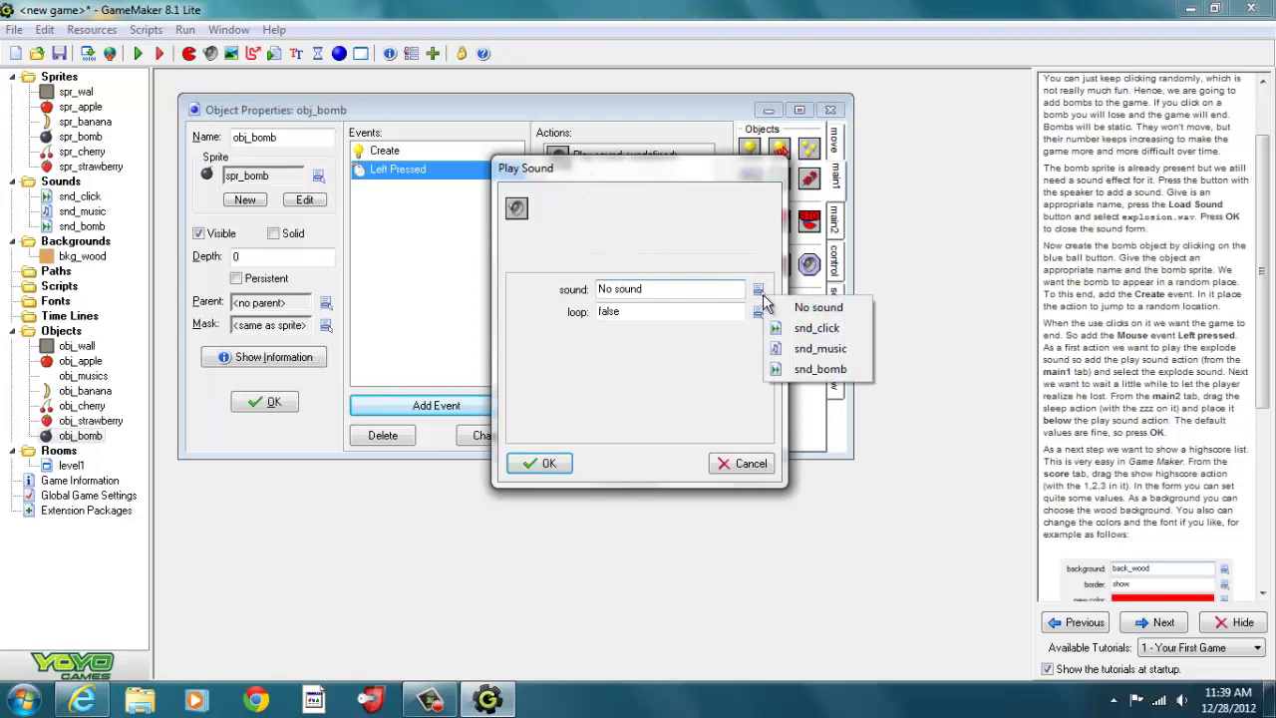
{"action": "left_click", "coordinate": [794, 370]}
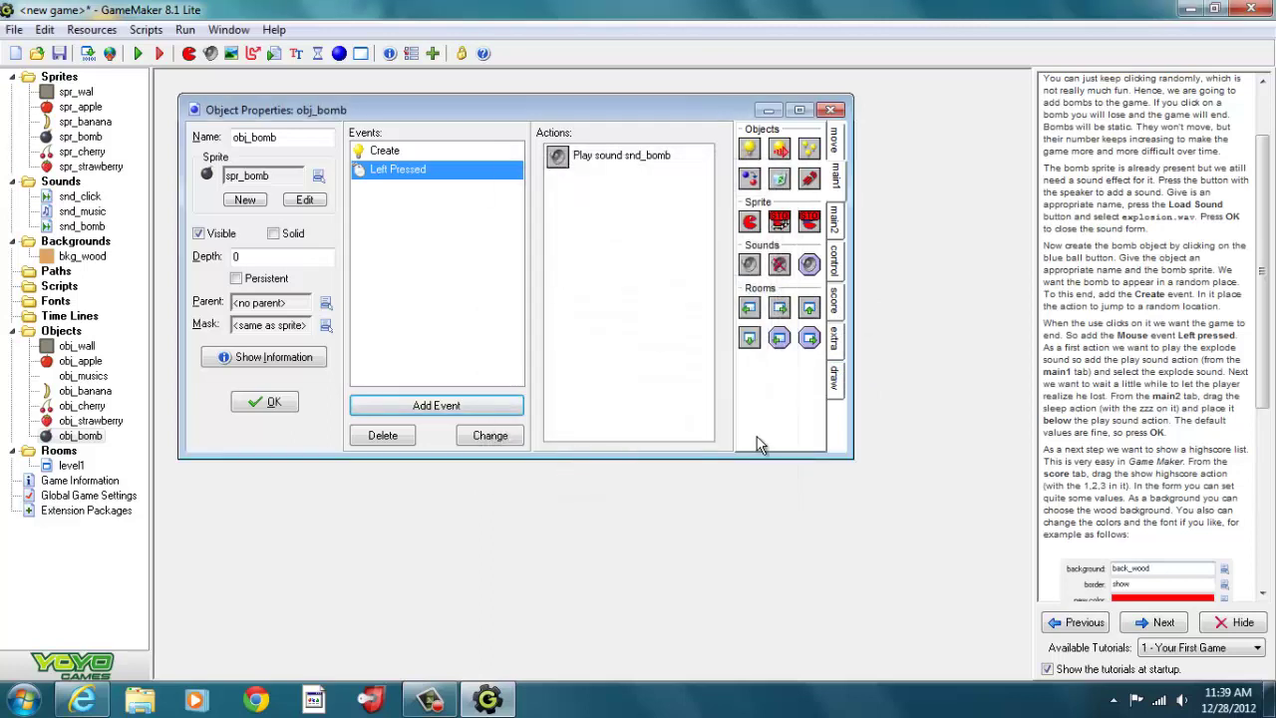
Step: Add a Sleep action of 1000 milliseconds with redraw enabled below the sound action in obj_bomb's Left Pressed event
{"action": "scroll", "coordinate": [1262, 339], "scroll_direction": "down", "scroll_amount": 1}
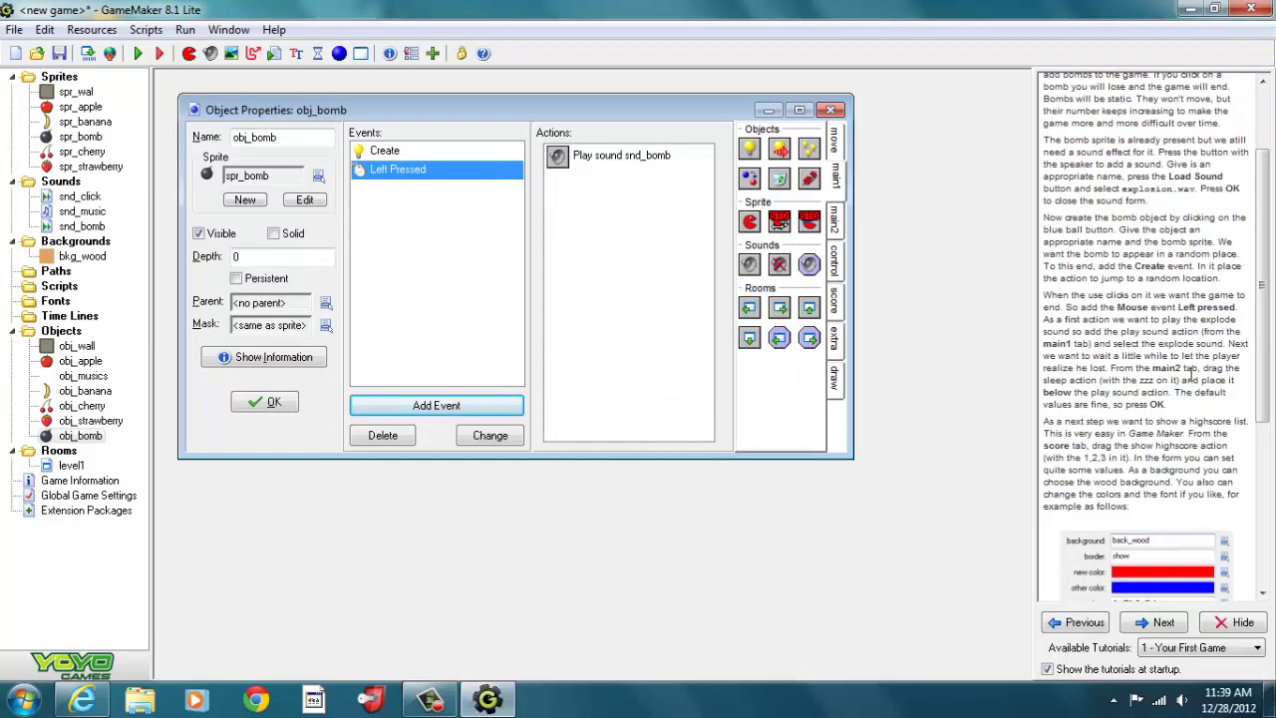
{"action": "left_click", "coordinate": [835, 221]}
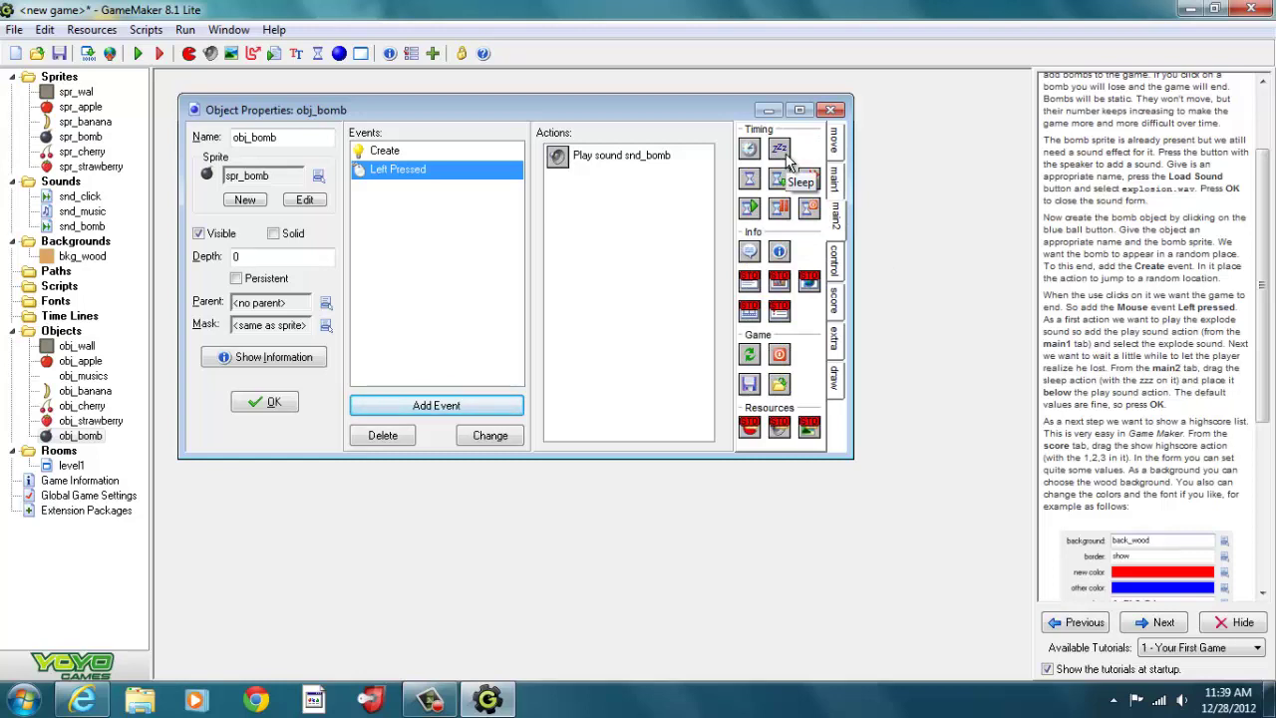
{"action": "left_click_drag", "start_coordinate": [784, 155], "coordinate": [584, 199]}
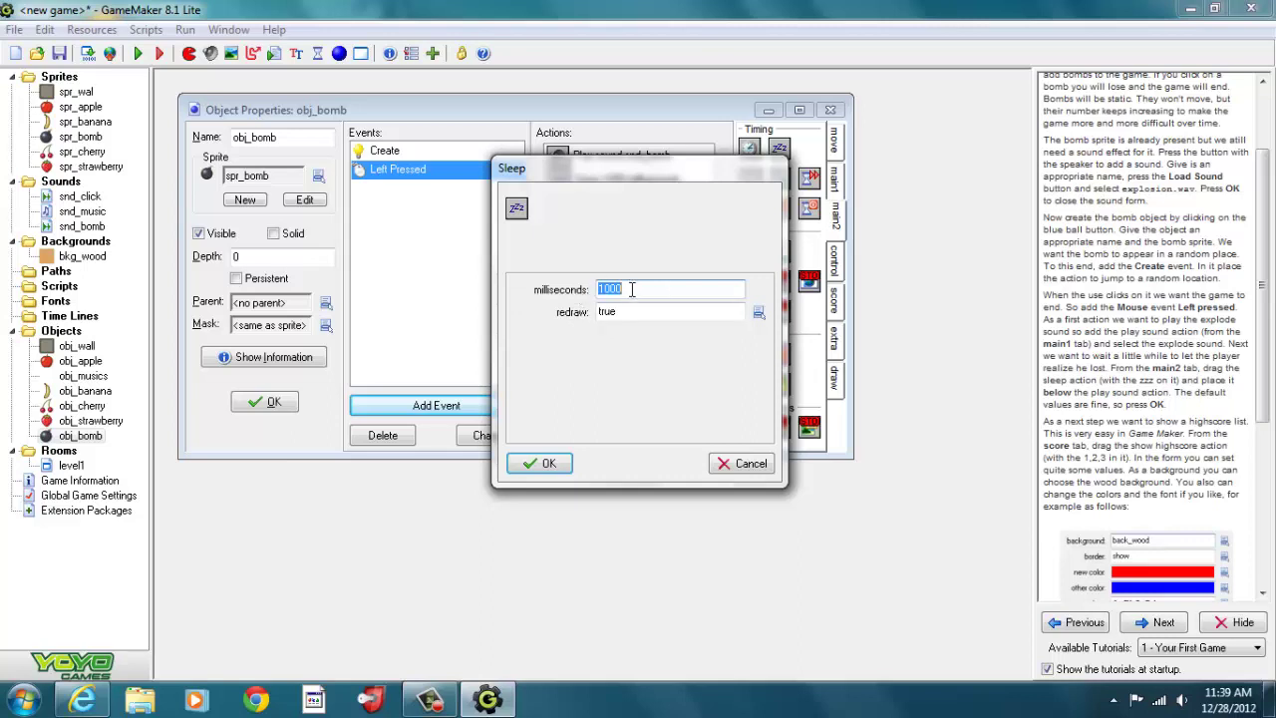
{"action": "left_click", "coordinate": [548, 463]}
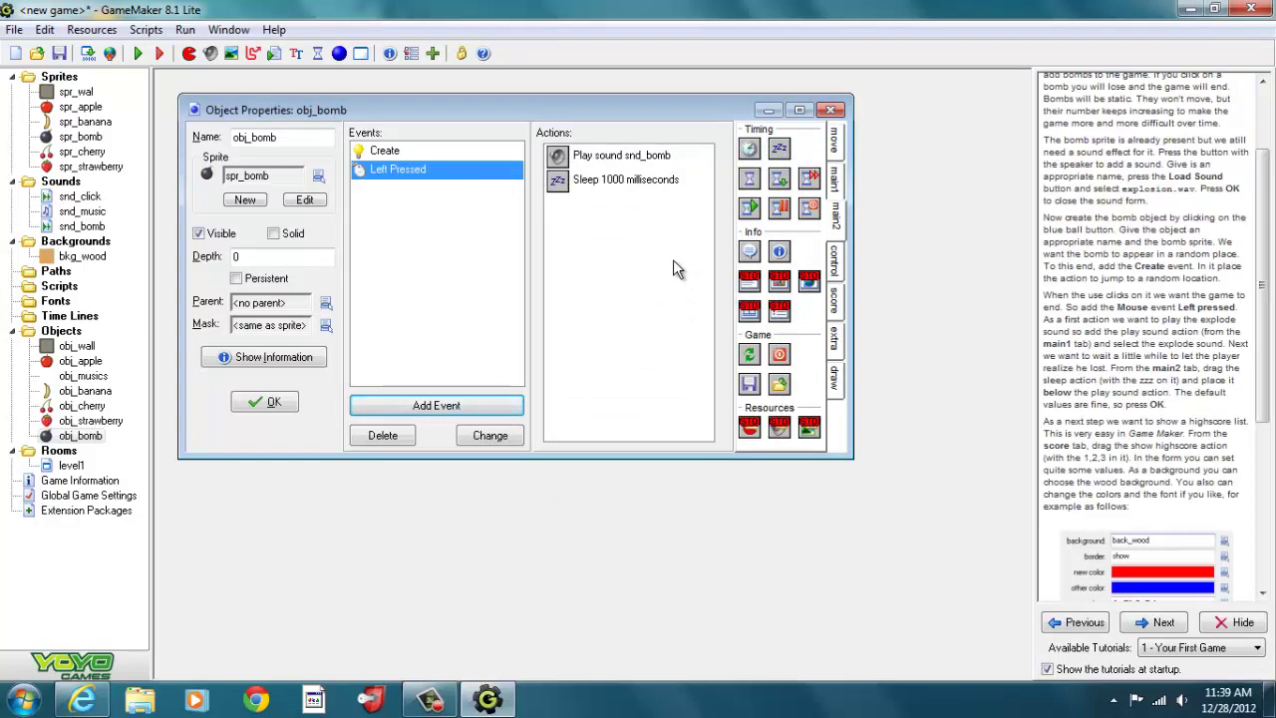
Step: Add a Show Highscore action below the Sleep action and set its background to bkg_wood
{"action": "left_click", "coordinate": [836, 301]}
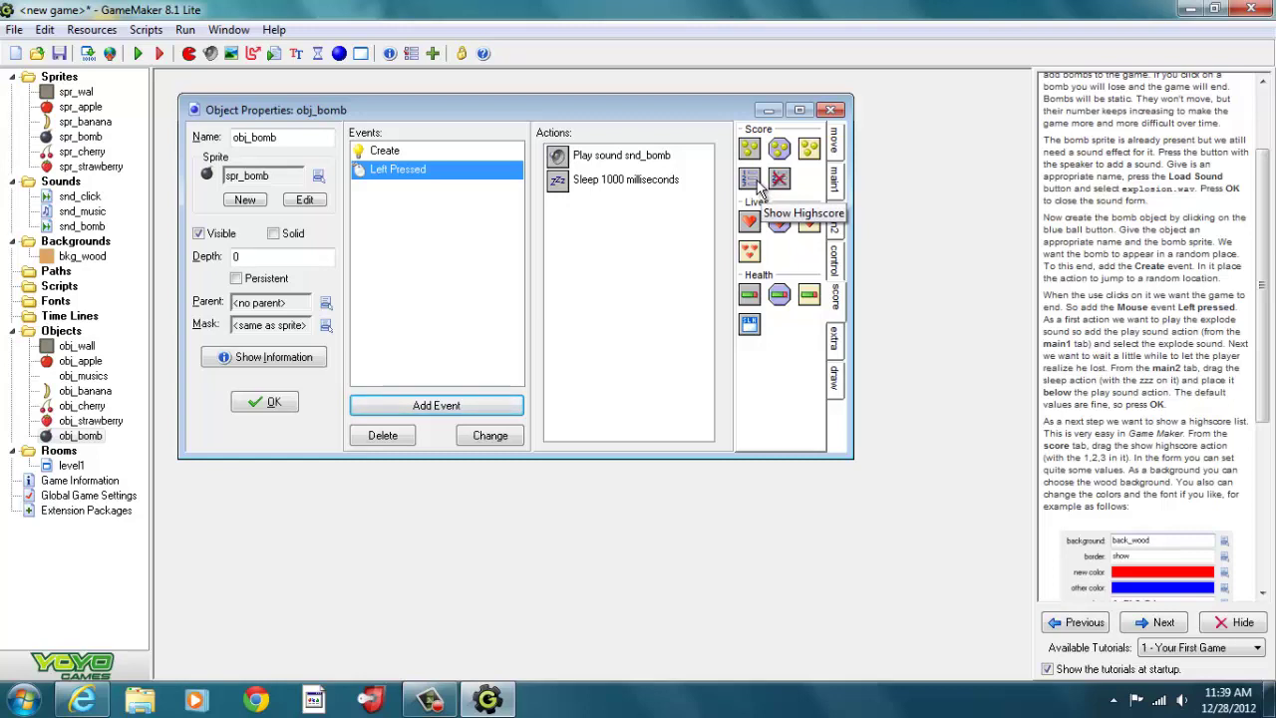
{"action": "left_click_drag", "start_coordinate": [756, 183], "coordinate": [577, 213]}
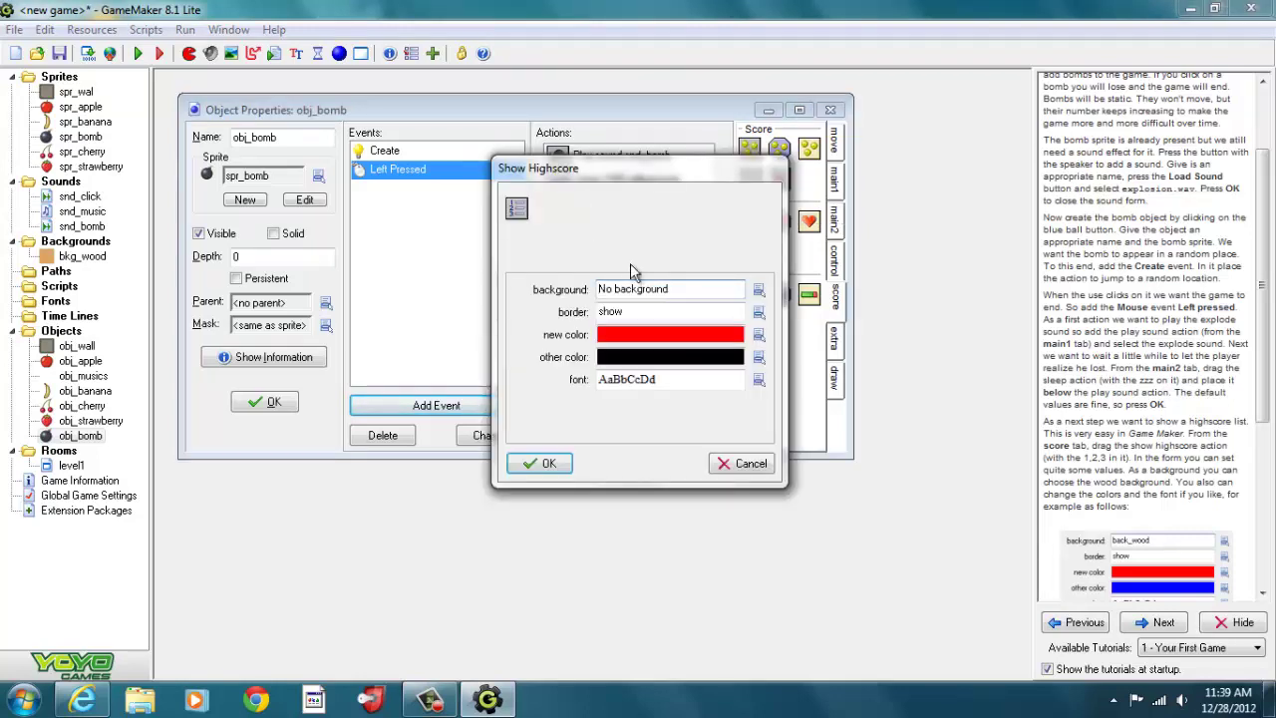
{"action": "left_click", "coordinate": [758, 289]}
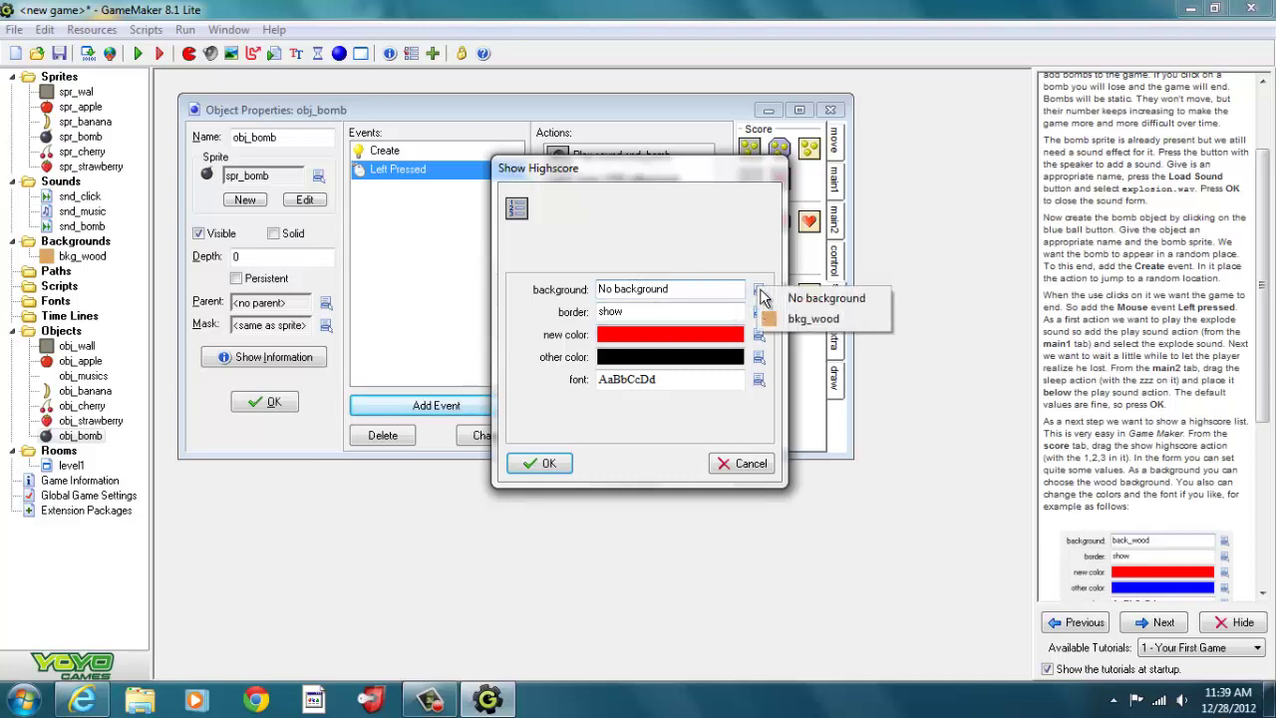
{"action": "left_click", "coordinate": [786, 319]}
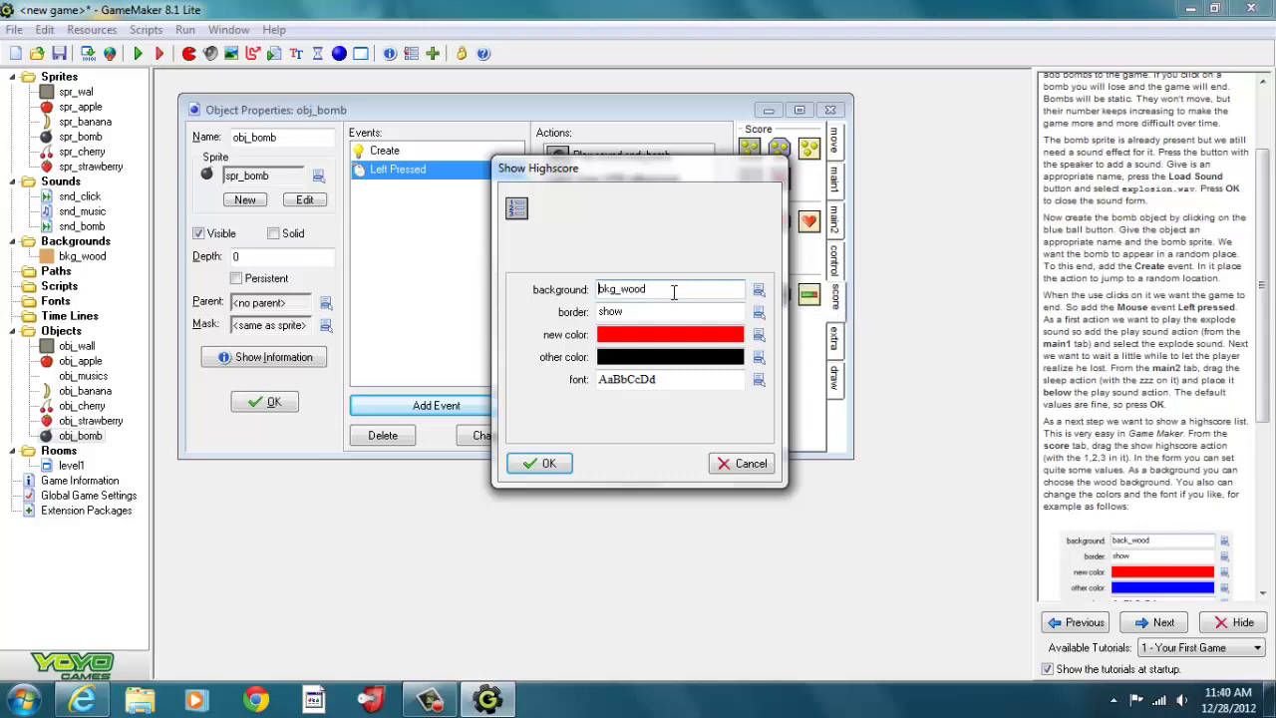
Step: Set the Show Highscore action's font to Comic Sans MS, Regular, size 10, and confirm the action
{"action": "left_click", "coordinate": [757, 380]}
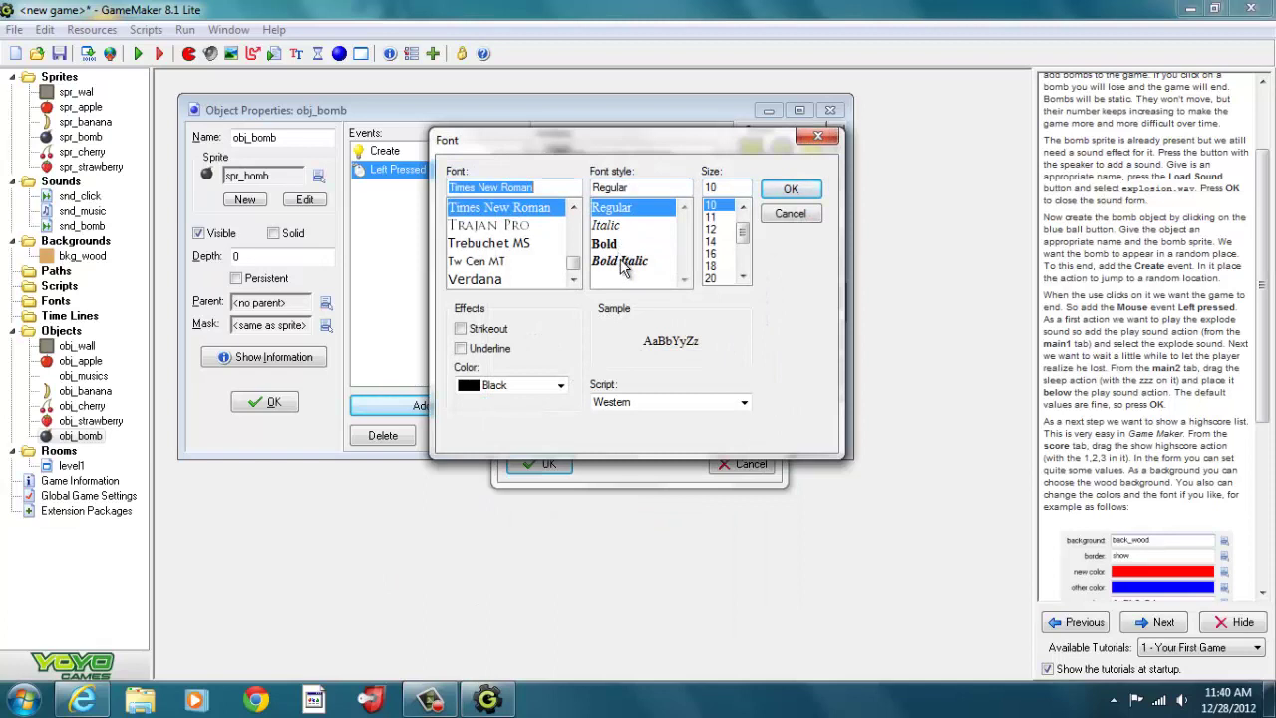
{"action": "left_click", "coordinate": [620, 262]}
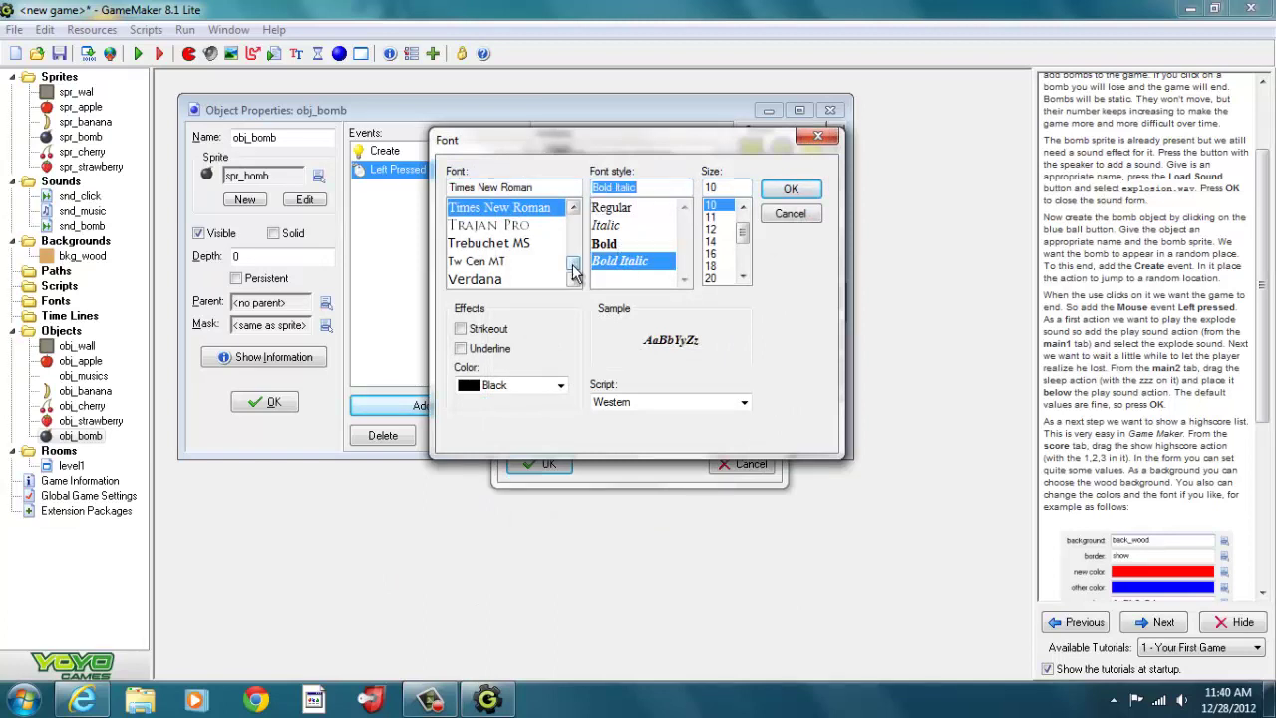
{"action": "left_click_drag", "start_coordinate": [573, 267], "coordinate": [573, 221]}
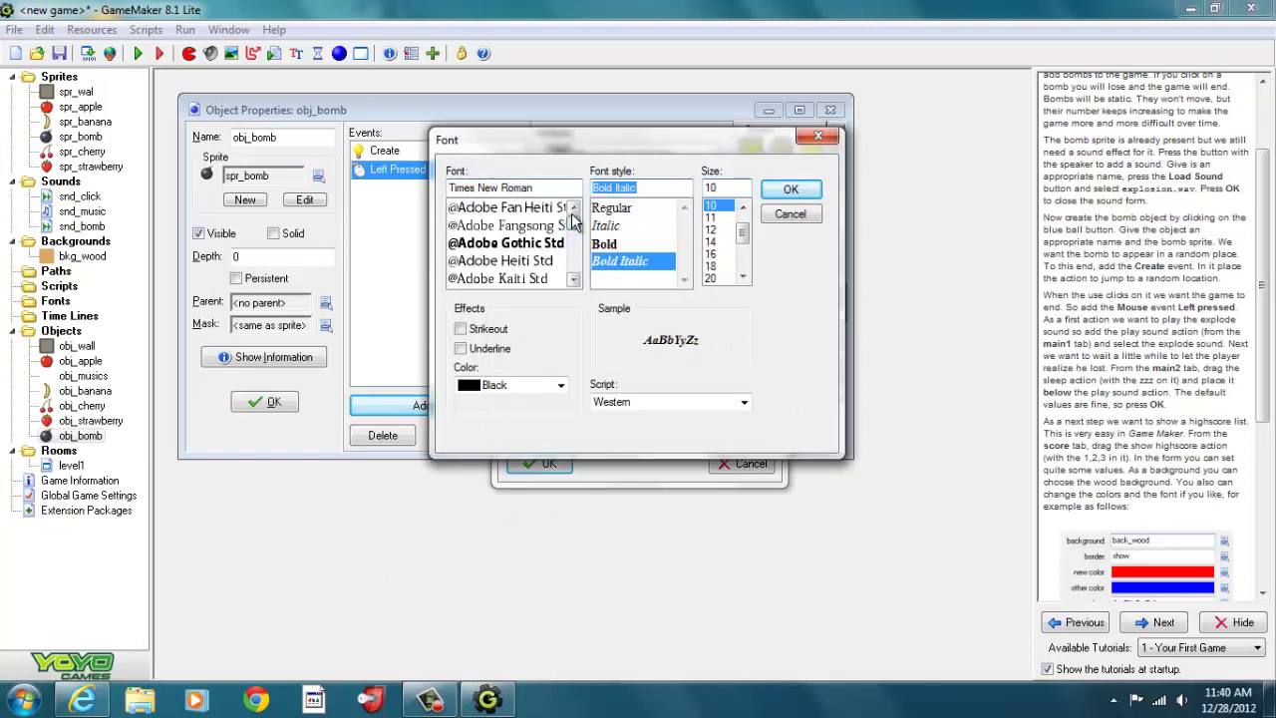
{"action": "left_click", "coordinate": [574, 279]}
{"action": "left_click", "coordinate": [574, 279]}
{"action": "left_click", "coordinate": [575, 279]}
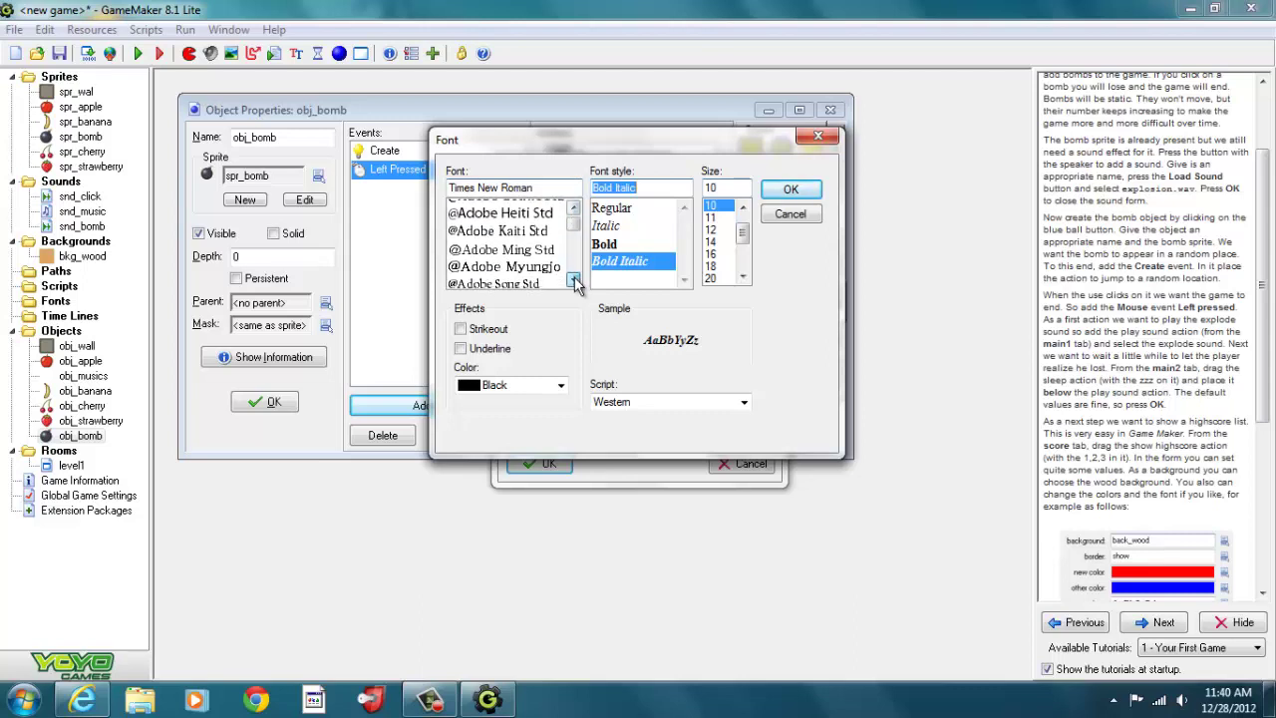
{"action": "left_click", "coordinate": [574, 279]}
{"action": "left_click", "coordinate": [574, 279]}
{"action": "left_click", "coordinate": [574, 279]}
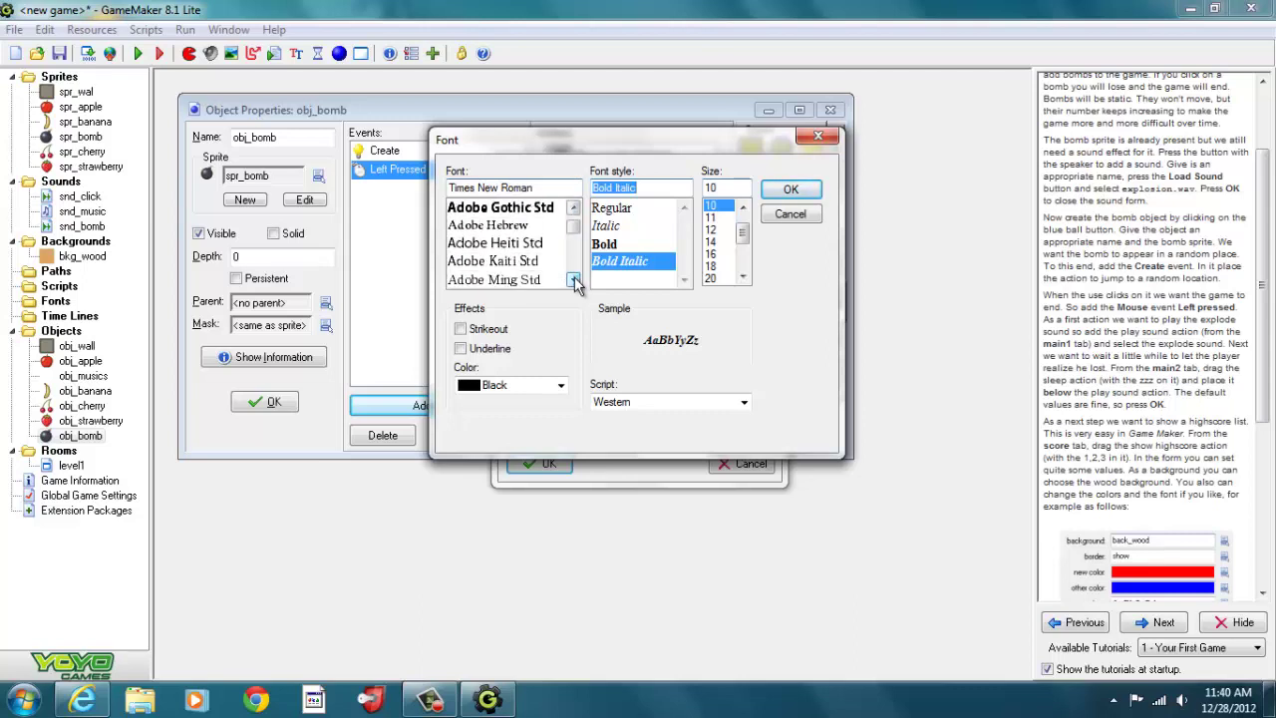
{"action": "left_click", "coordinate": [574, 279]}
{"action": "left_click", "coordinate": [575, 279]}
{"action": "left_click", "coordinate": [574, 279]}
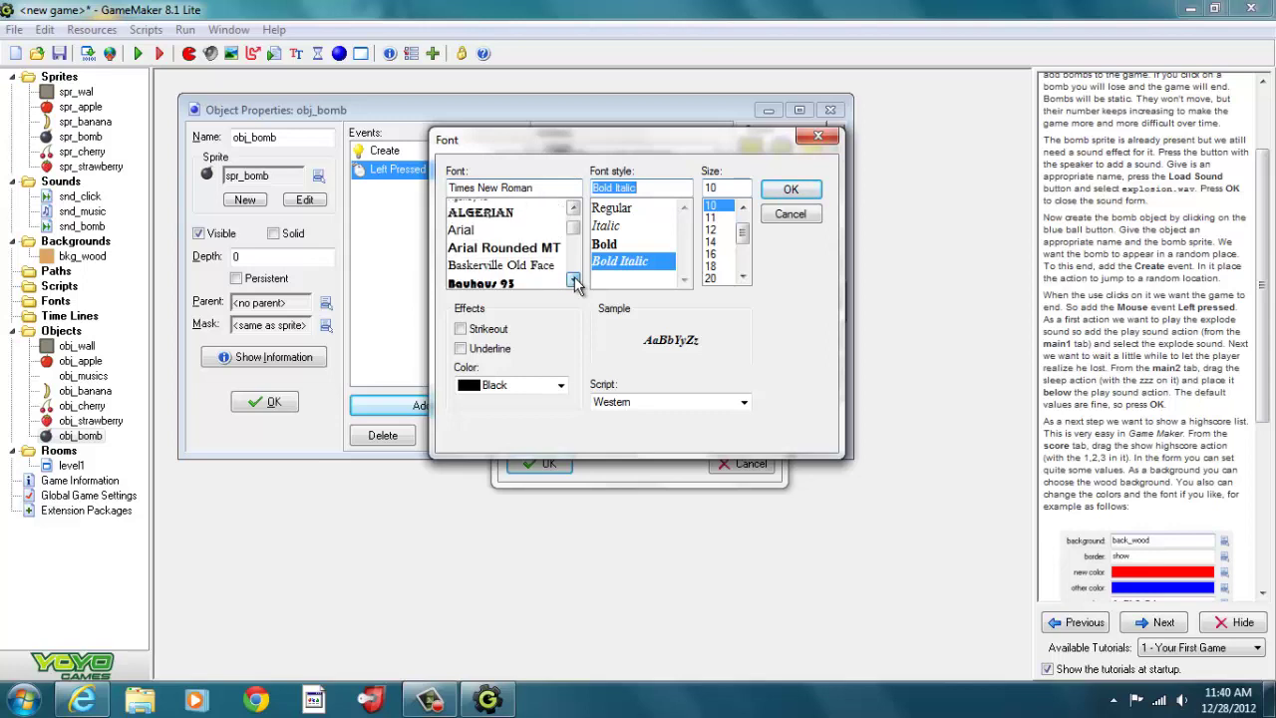
{"action": "left_click", "coordinate": [575, 279]}
{"action": "left_click", "coordinate": [574, 279]}
{"action": "left_click", "coordinate": [574, 280]}
{"action": "left_click", "coordinate": [574, 279]}
{"action": "left_click", "coordinate": [574, 280]}
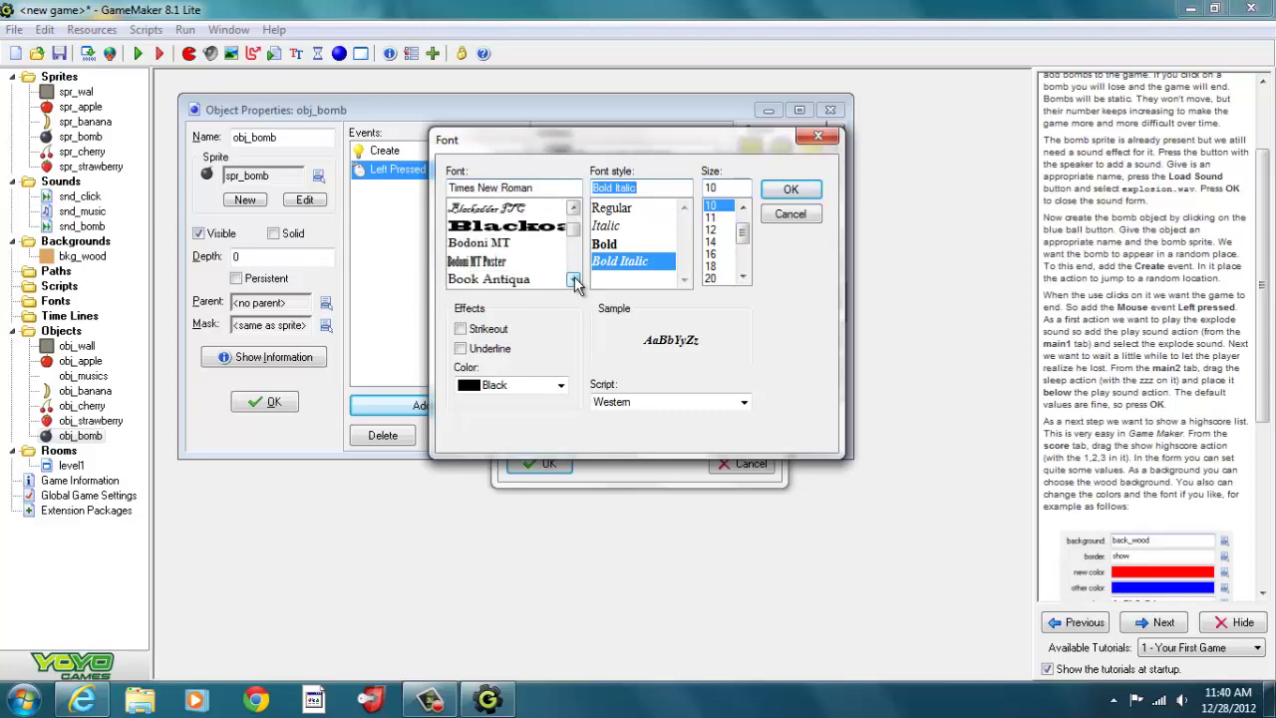
{"action": "left_click", "coordinate": [574, 279]}
{"action": "left_click", "coordinate": [574, 280]}
{"action": "left_click", "coordinate": [575, 279]}
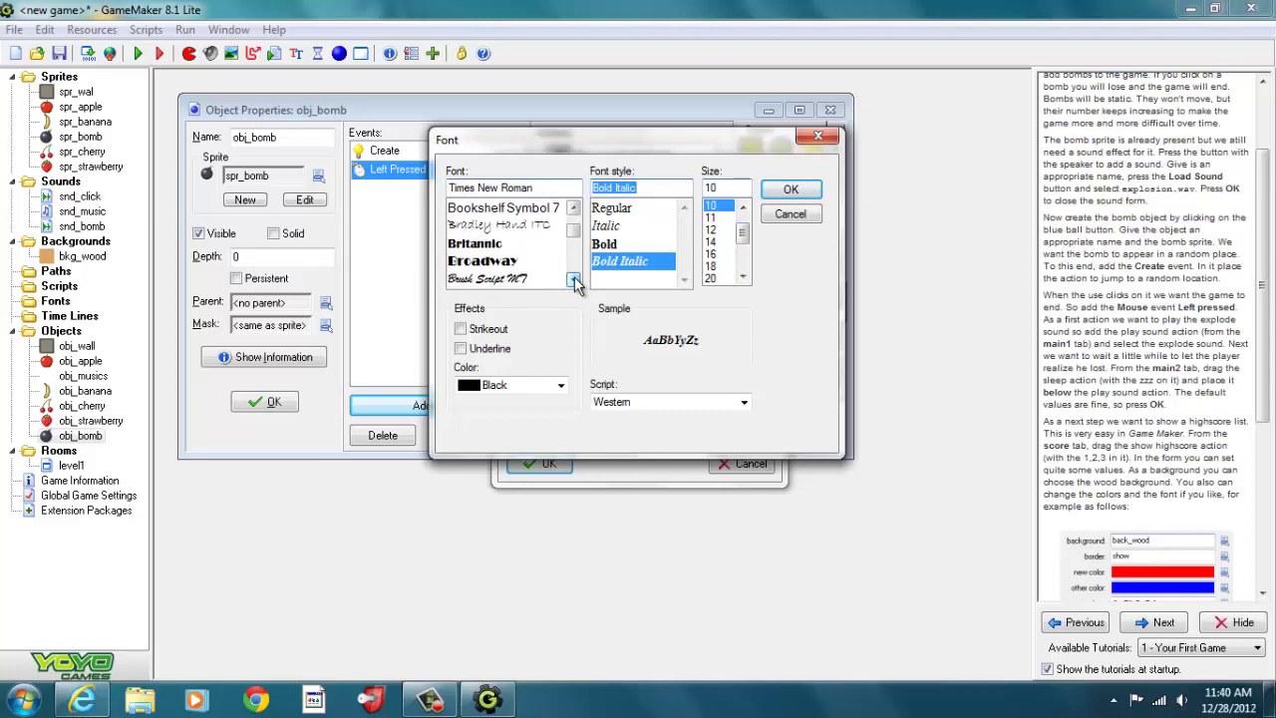
{"action": "left_click", "coordinate": [574, 279]}
{"action": "left_click", "coordinate": [575, 280]}
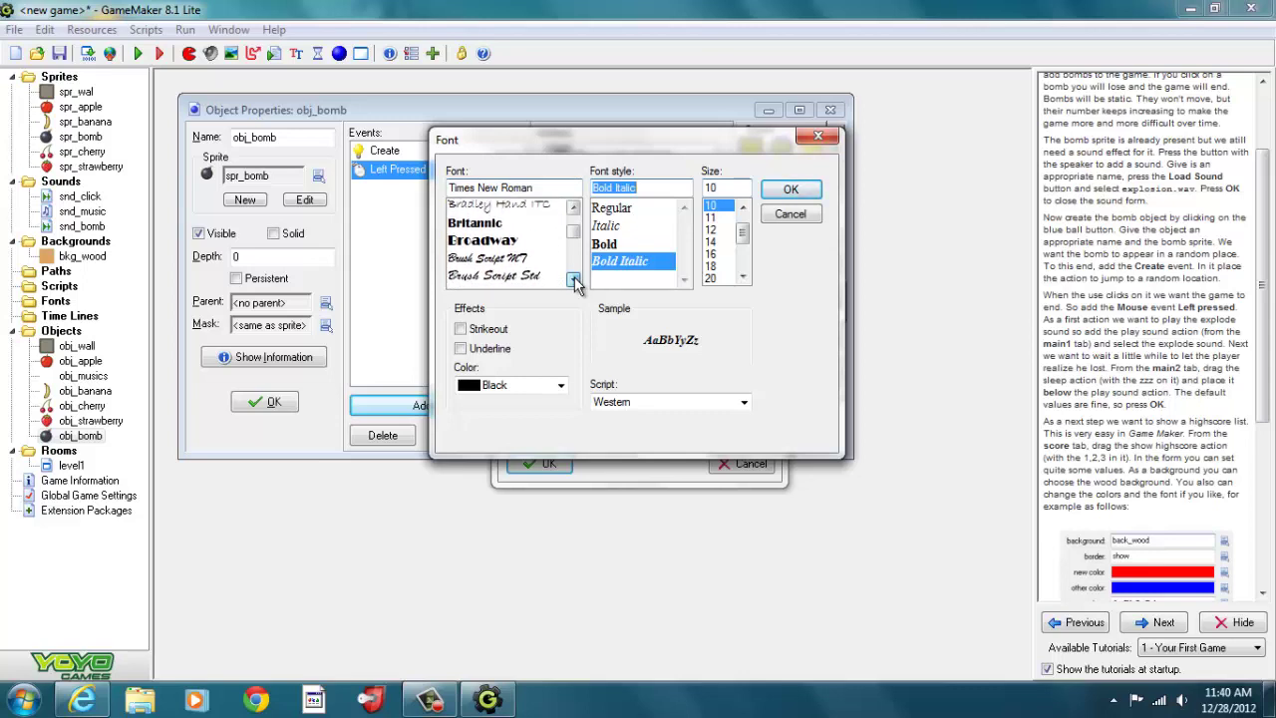
{"action": "left_click", "coordinate": [574, 279]}
{"action": "left_click", "coordinate": [575, 279]}
{"action": "left_click", "coordinate": [574, 279]}
{"action": "left_click", "coordinate": [575, 280]}
{"action": "left_click", "coordinate": [574, 279]}
{"action": "left_click", "coordinate": [574, 279]}
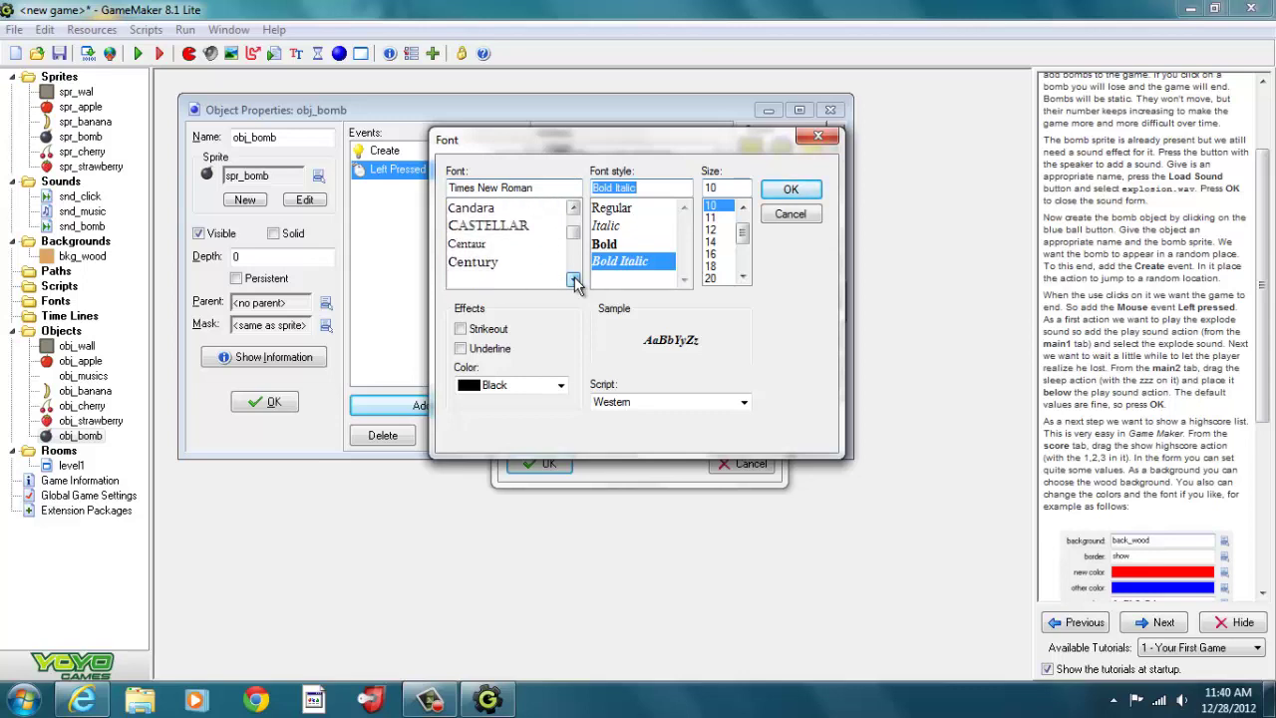
{"action": "left_click", "coordinate": [574, 279]}
{"action": "left_click", "coordinate": [574, 279]}
{"action": "left_click", "coordinate": [575, 280]}
{"action": "left_click", "coordinate": [575, 279]}
{"action": "left_click", "coordinate": [574, 279]}
{"action": "left_click", "coordinate": [574, 279]}
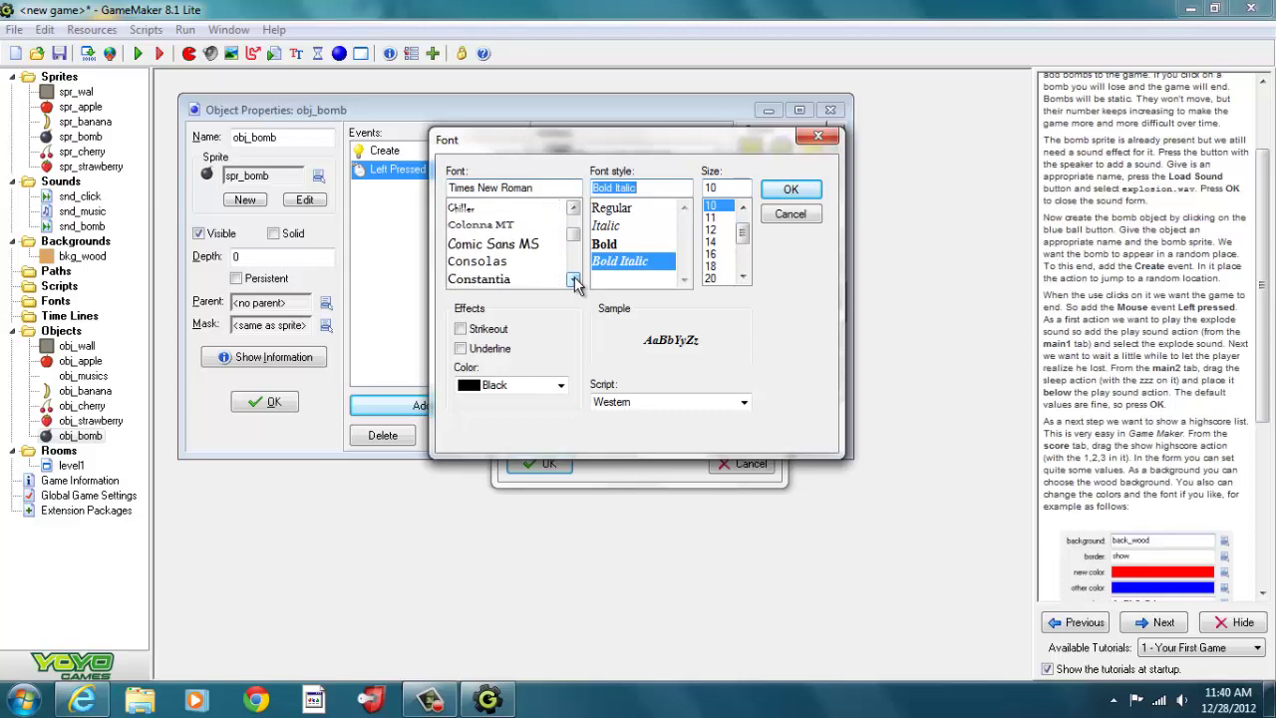
{"action": "left_click", "coordinate": [526, 246]}
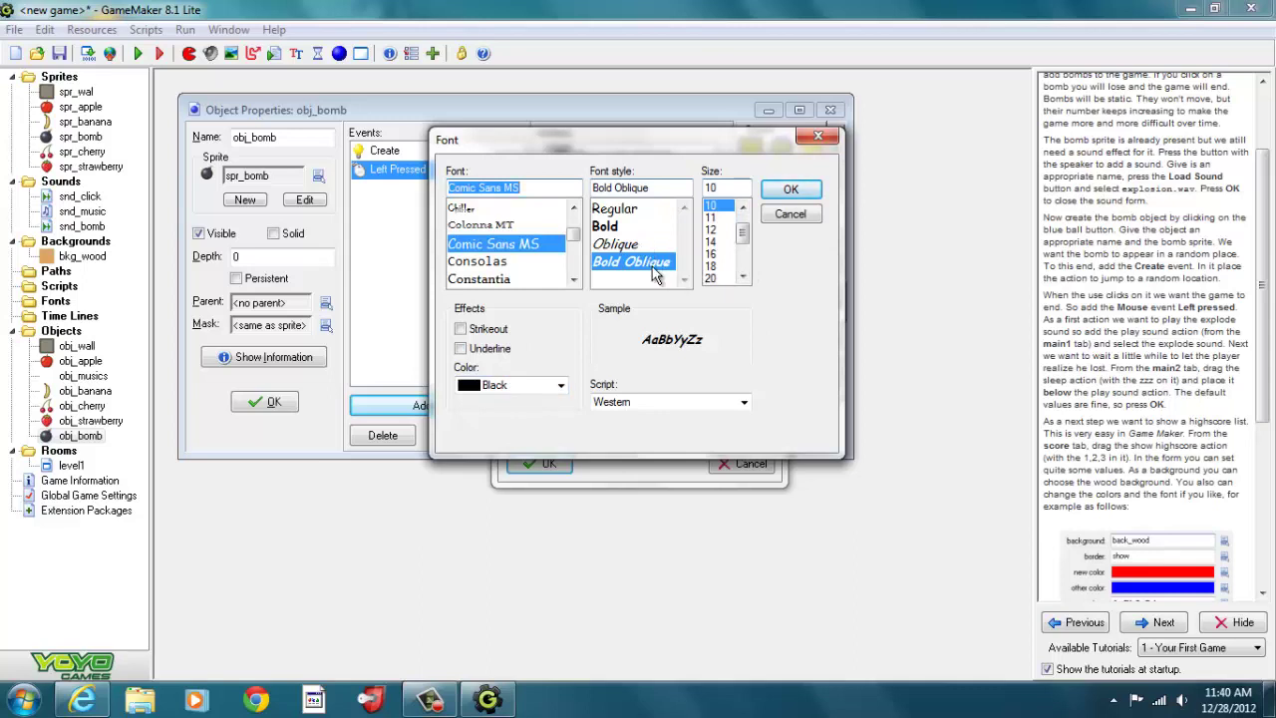
{"action": "left_click", "coordinate": [634, 226]}
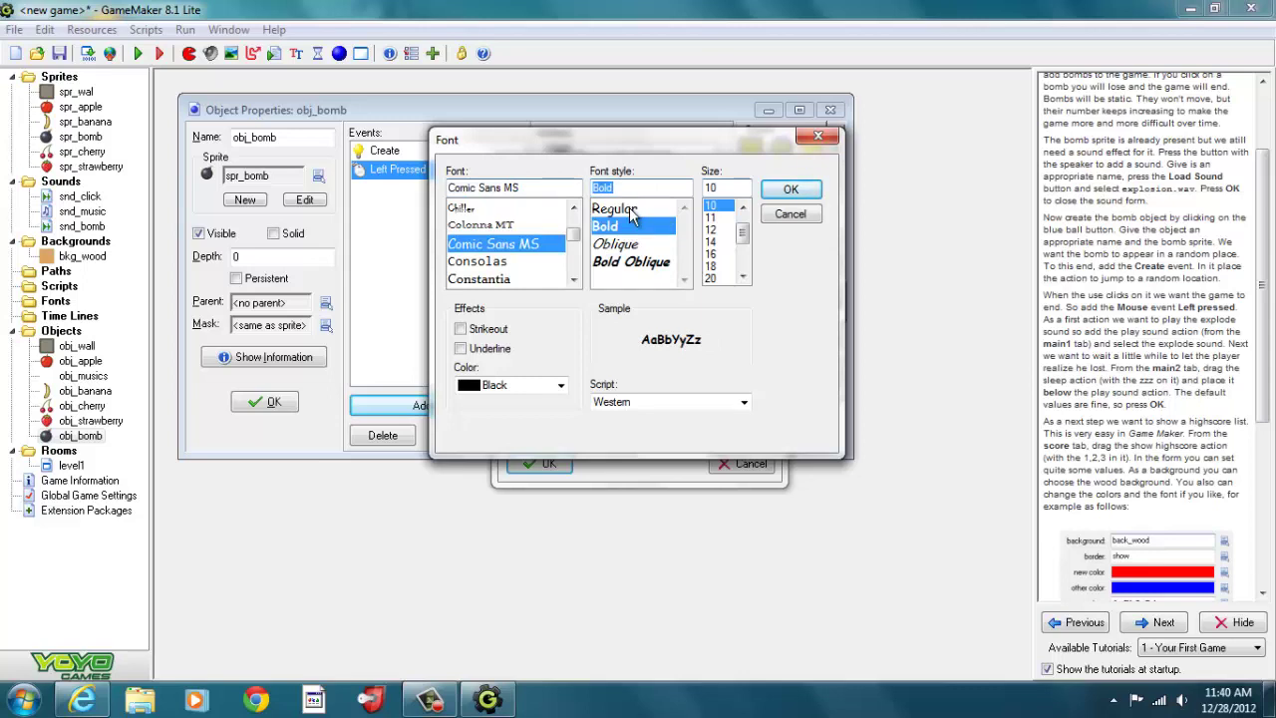
{"action": "left_click", "coordinate": [628, 209]}
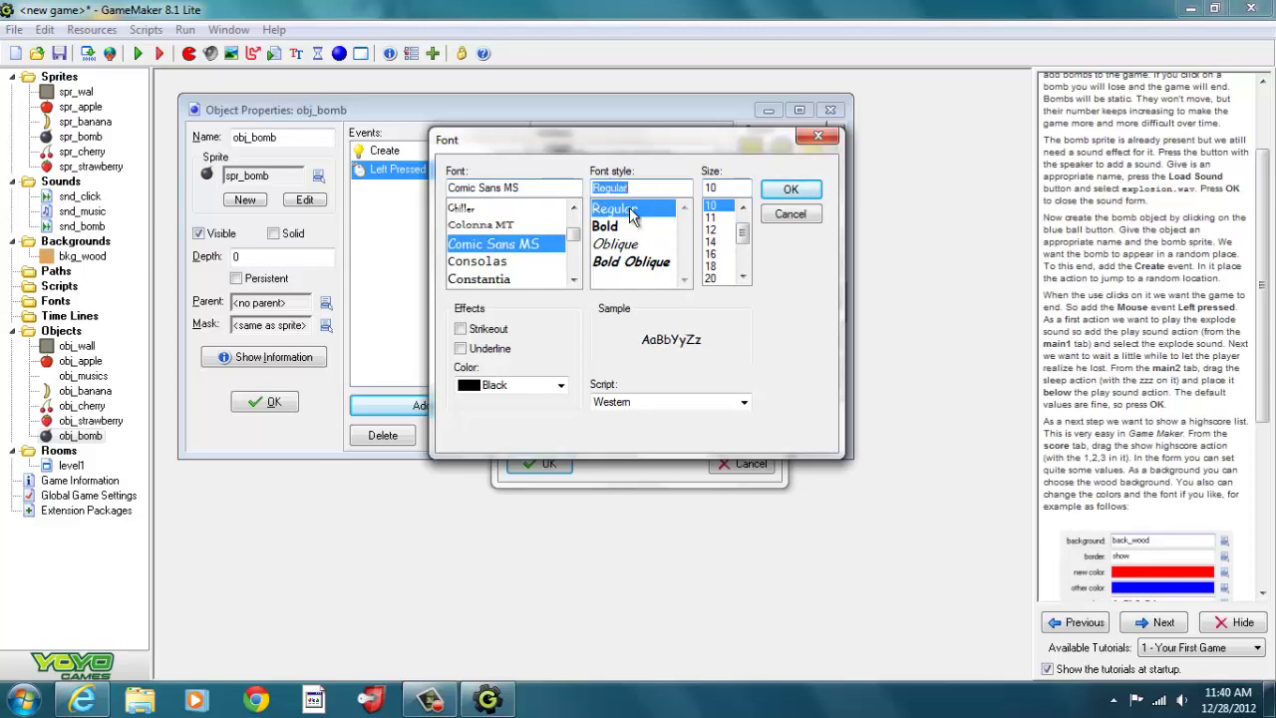
{"action": "left_click", "coordinate": [791, 191]}
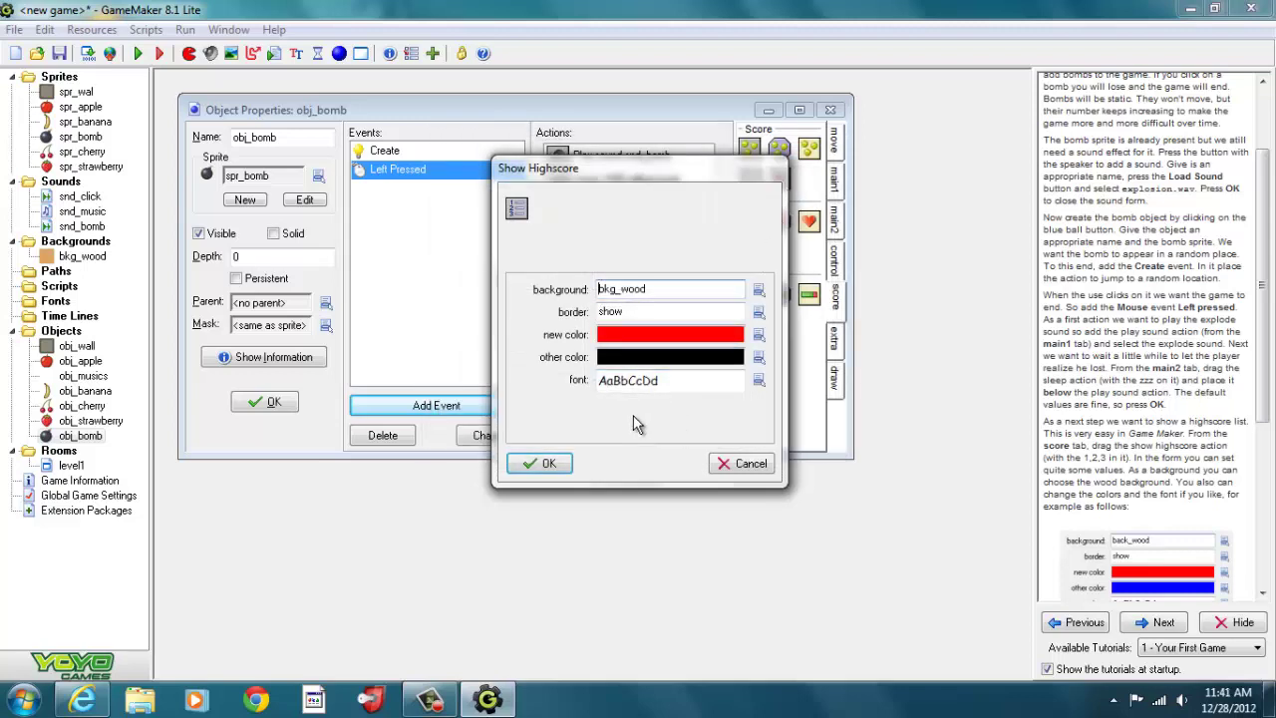
{"action": "left_click", "coordinate": [558, 462]}
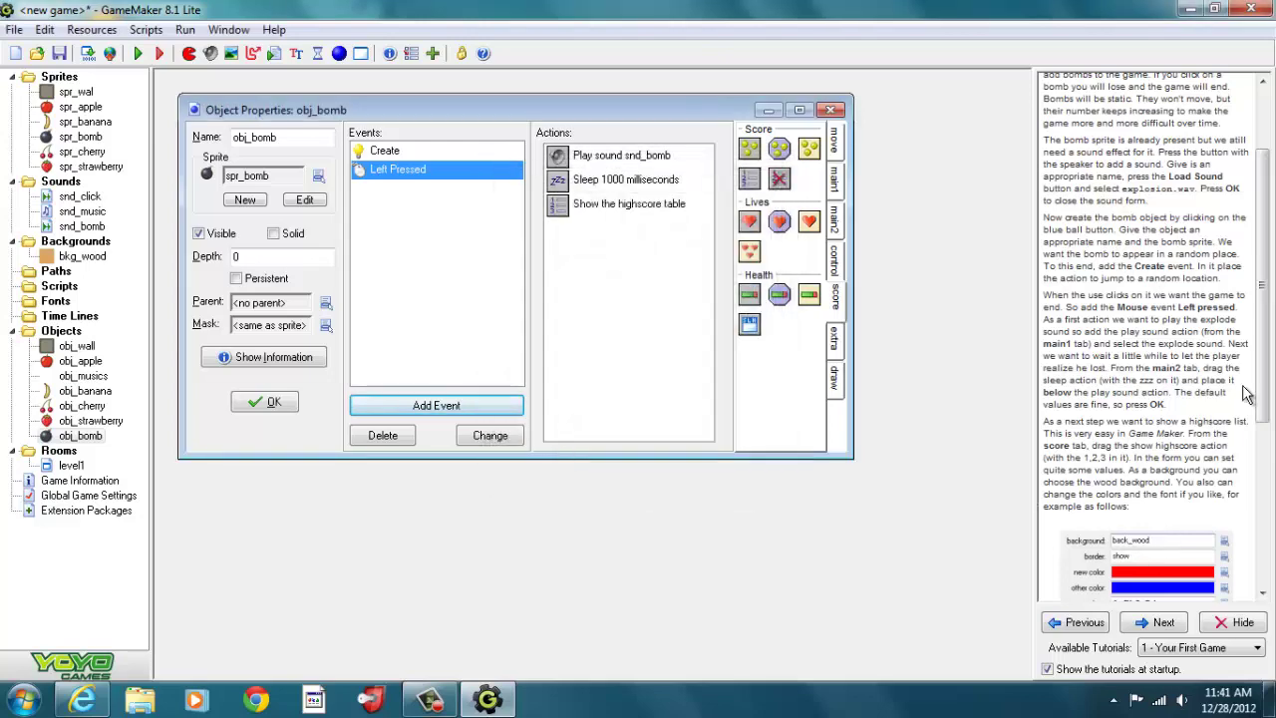
Step: Add a Restart Game action below the highscore action in obj_bomb's Left Pressed event and finish editing the object
{"action": "left_click_drag", "start_coordinate": [1263, 393], "coordinate": [1272, 505]}
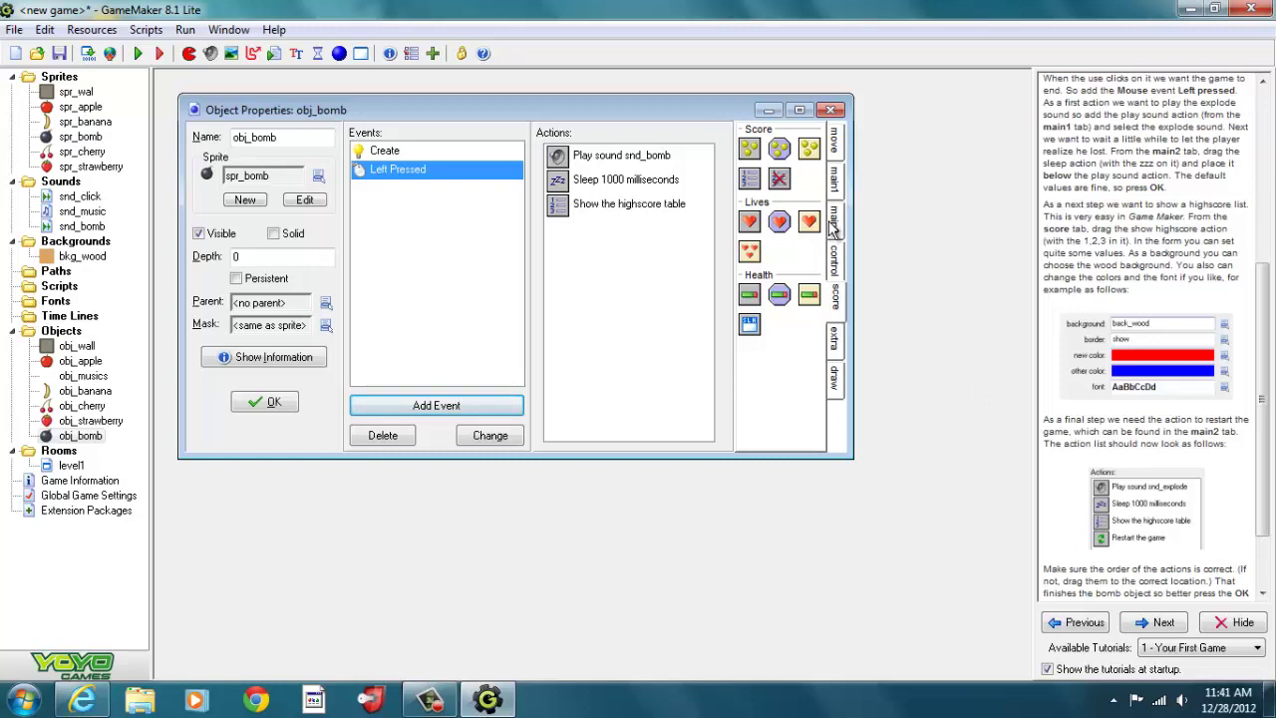
{"action": "left_click", "coordinate": [438, 702]}
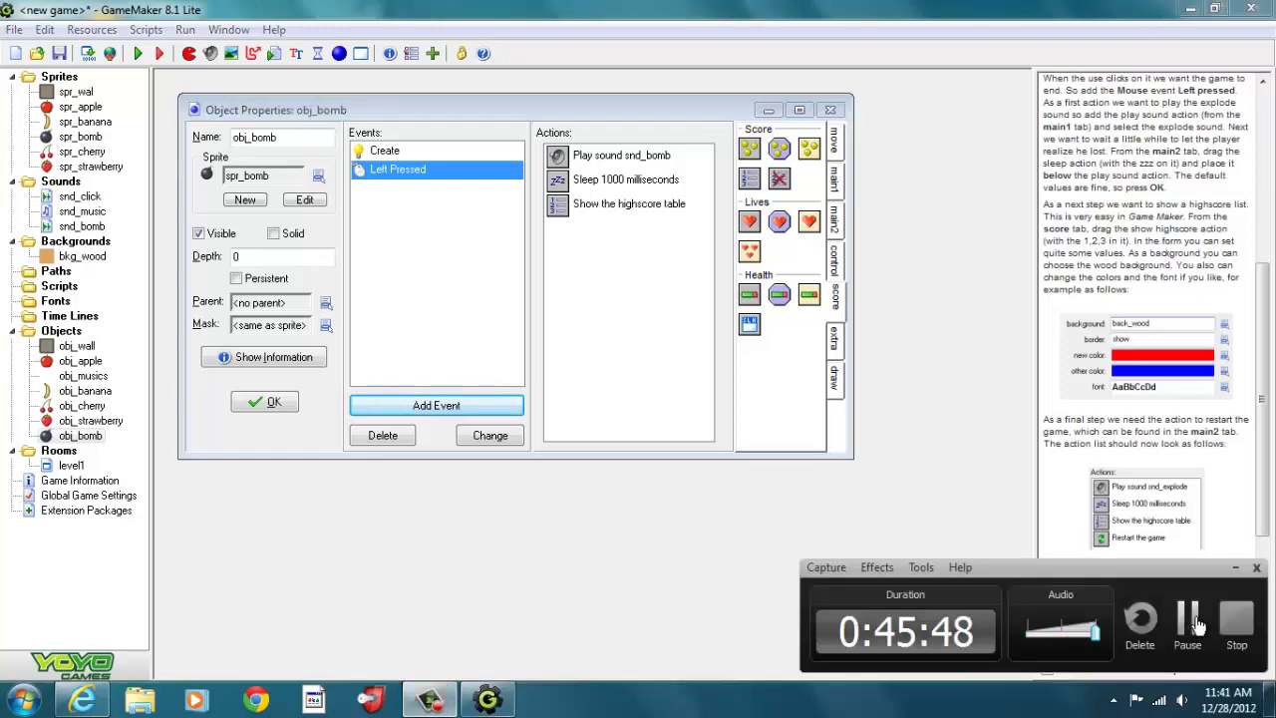
{"action": "left_click", "coordinate": [841, 238]}
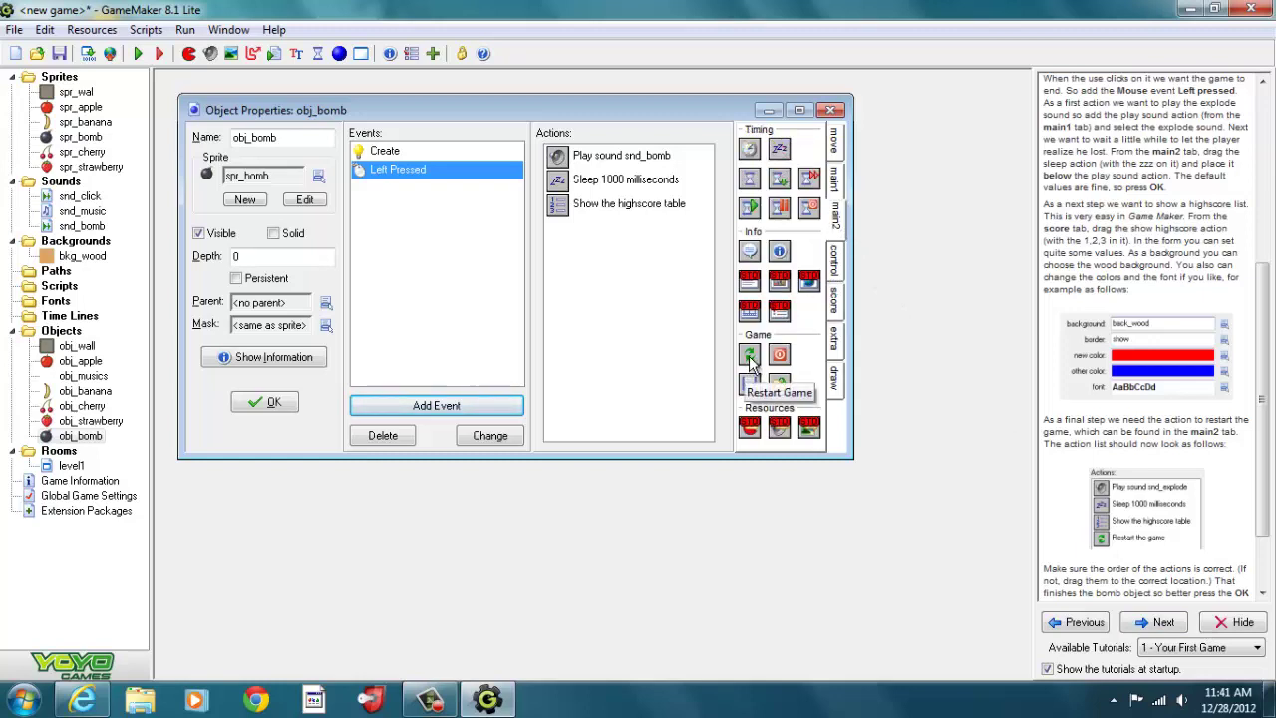
{"action": "left_click_drag", "start_coordinate": [750, 358], "coordinate": [568, 249]}
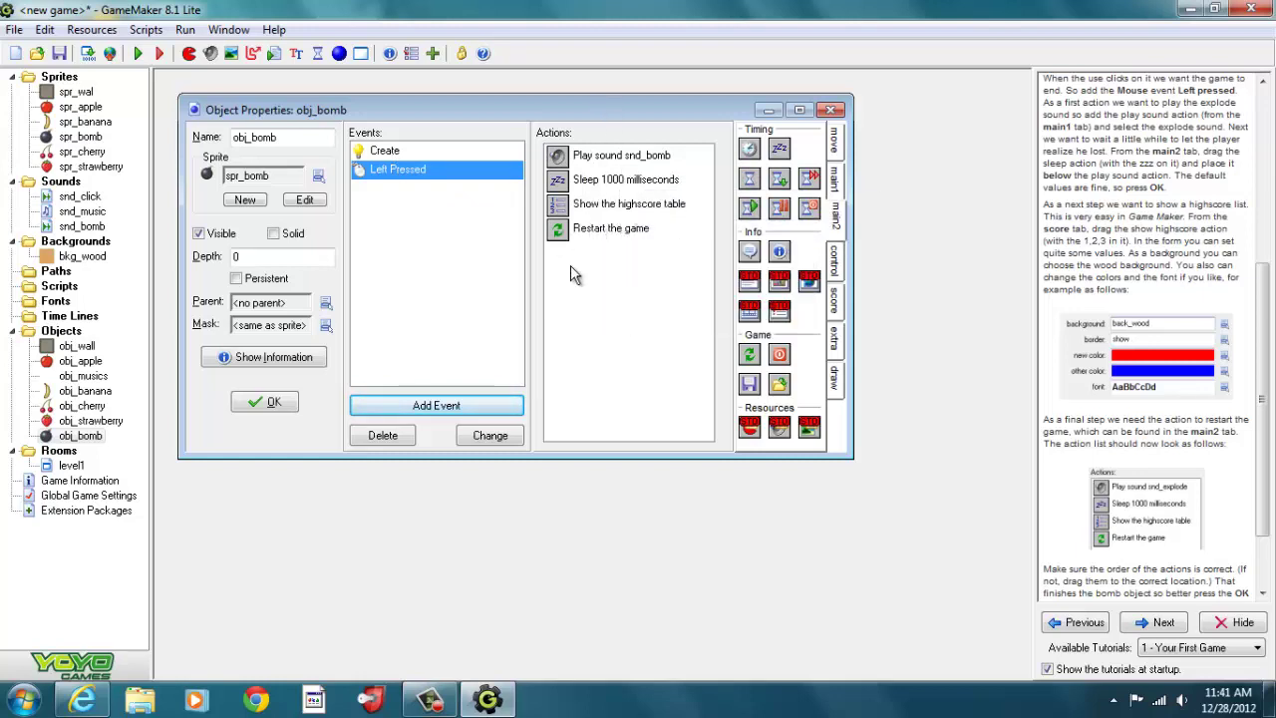
{"action": "left_click", "coordinate": [283, 405]}
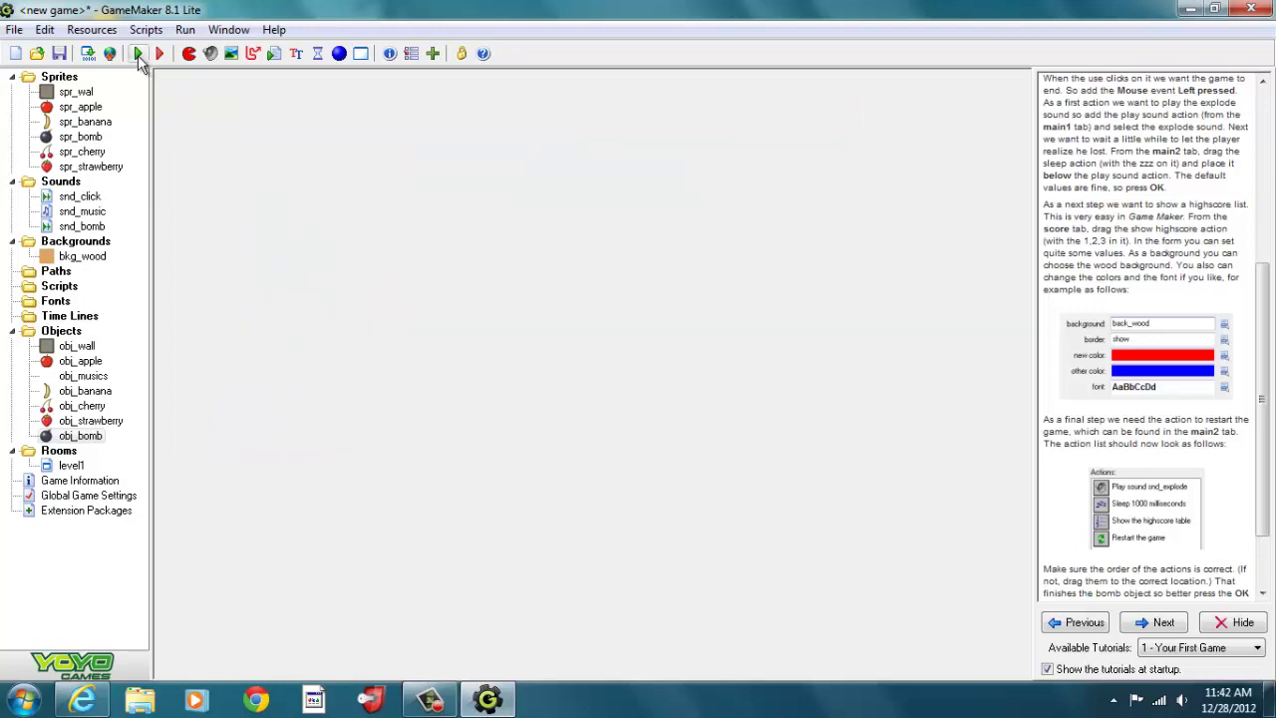
Step: Place two obj_bomb instances in room level1, one to the right of the lower banana and one between the upper-left apple and the strawberry, and save the room
{"action": "double_click", "coordinate": [74, 465]}
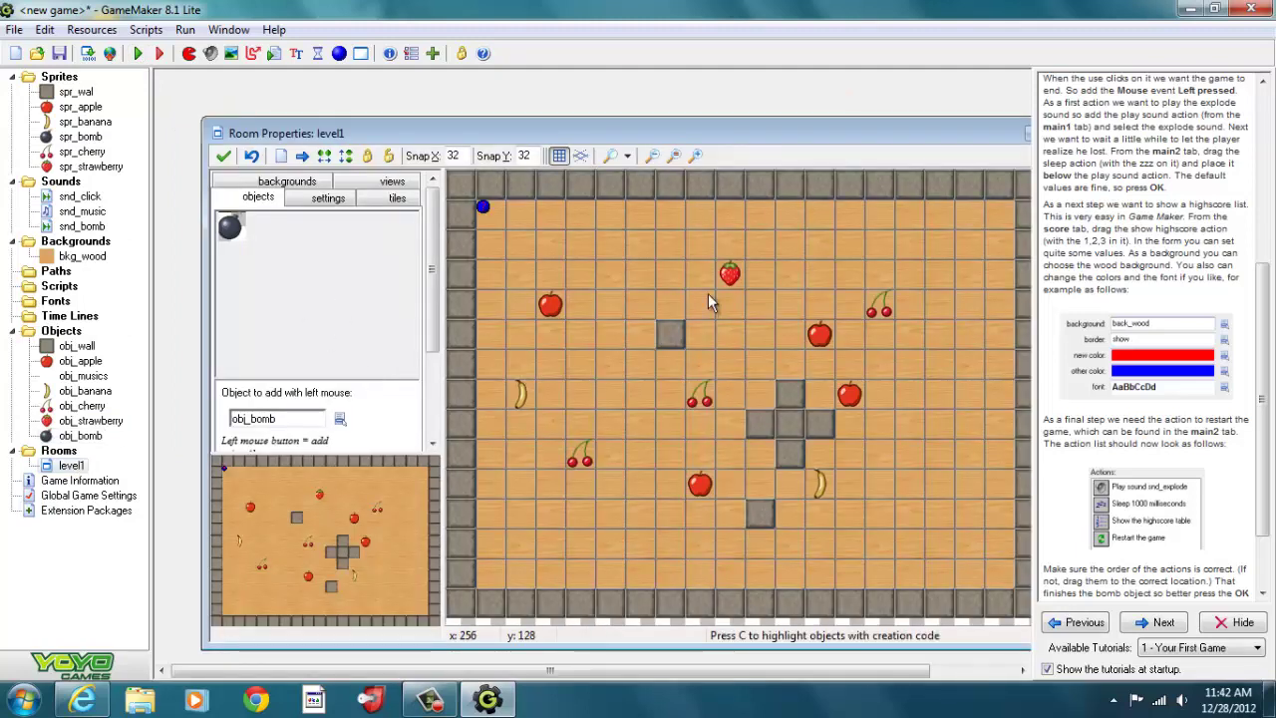
{"action": "left_click", "coordinate": [931, 456]}
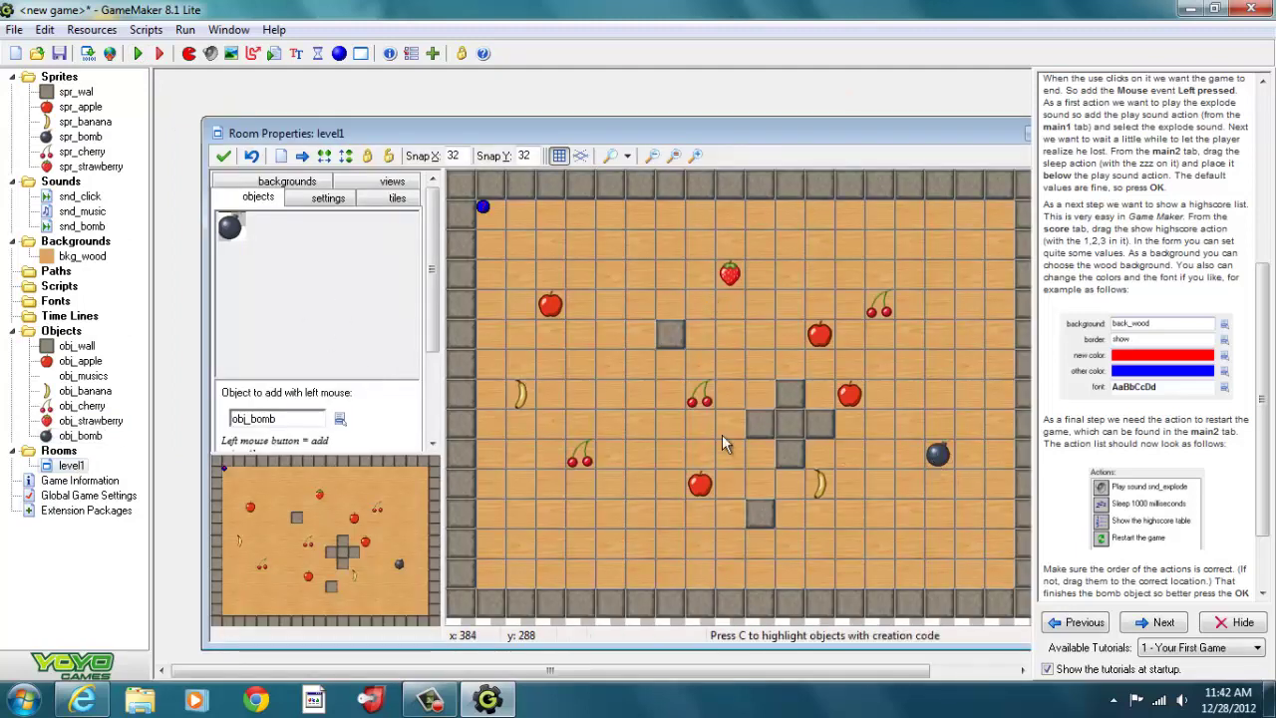
{"action": "left_click", "coordinate": [618, 285]}
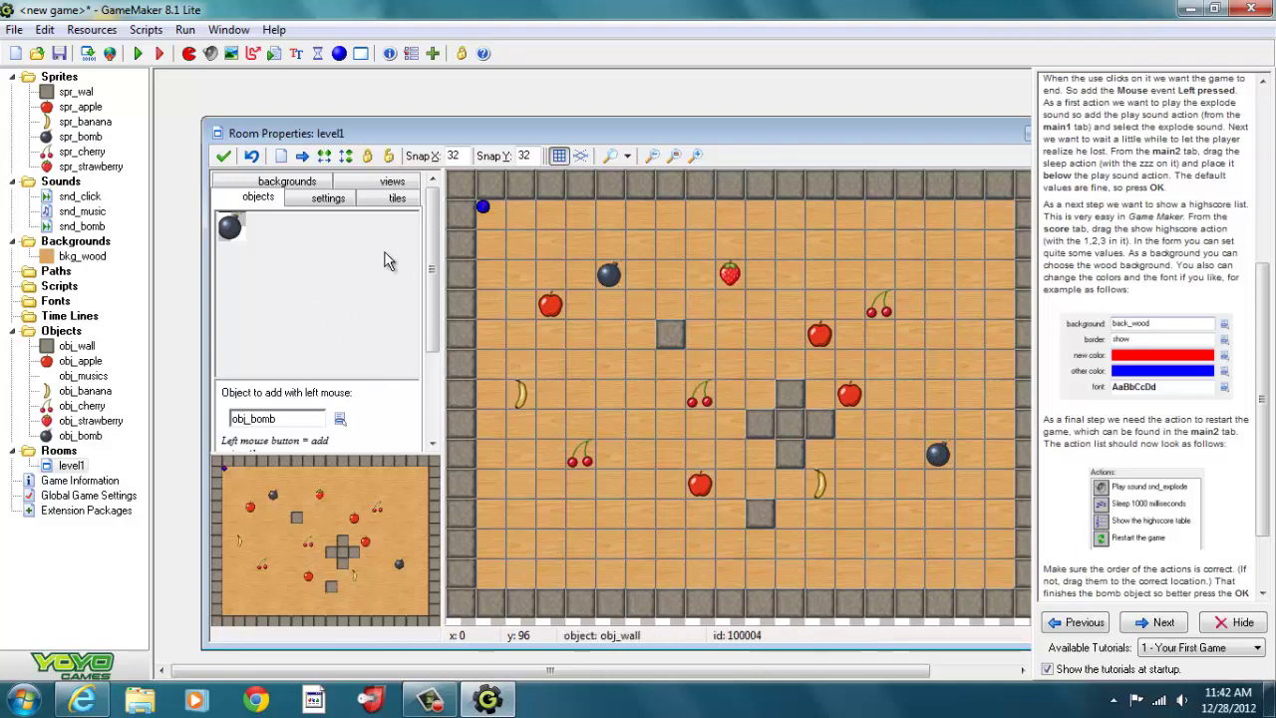
{"action": "left_click", "coordinate": [224, 157]}
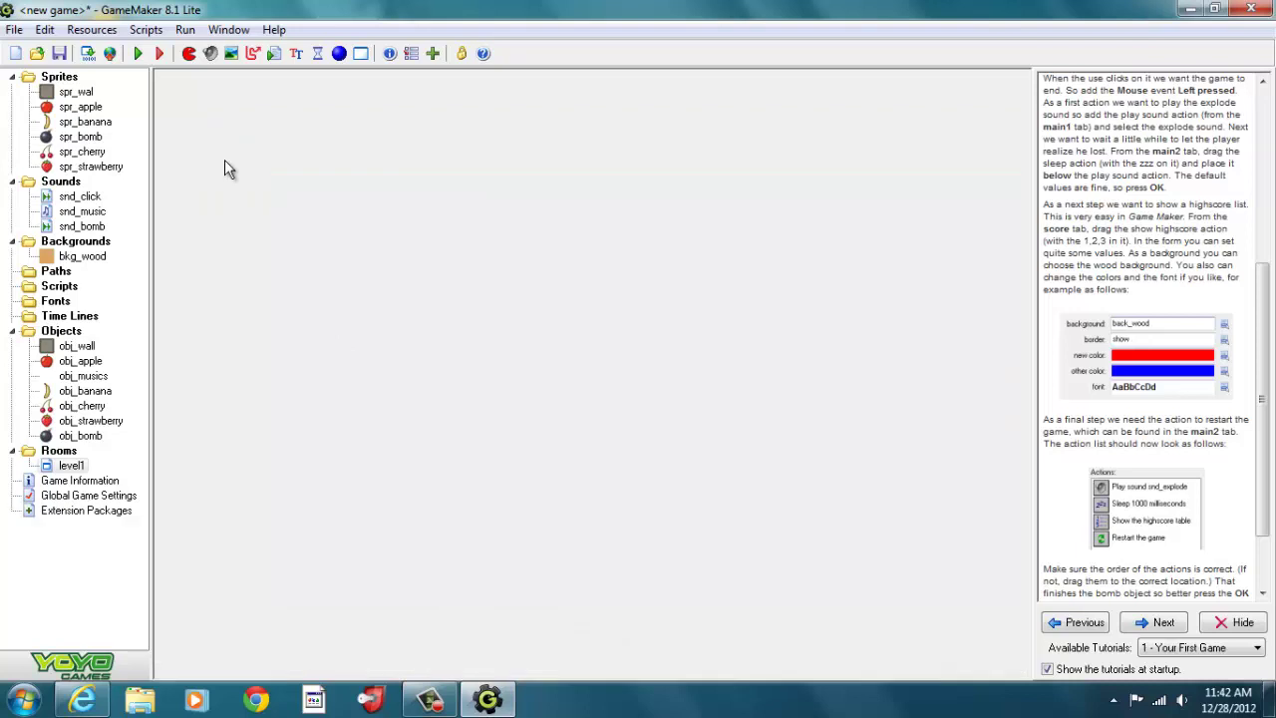
Step: Run the game and test it by catching several moving fruits
{"action": "left_click", "coordinate": [139, 55]}
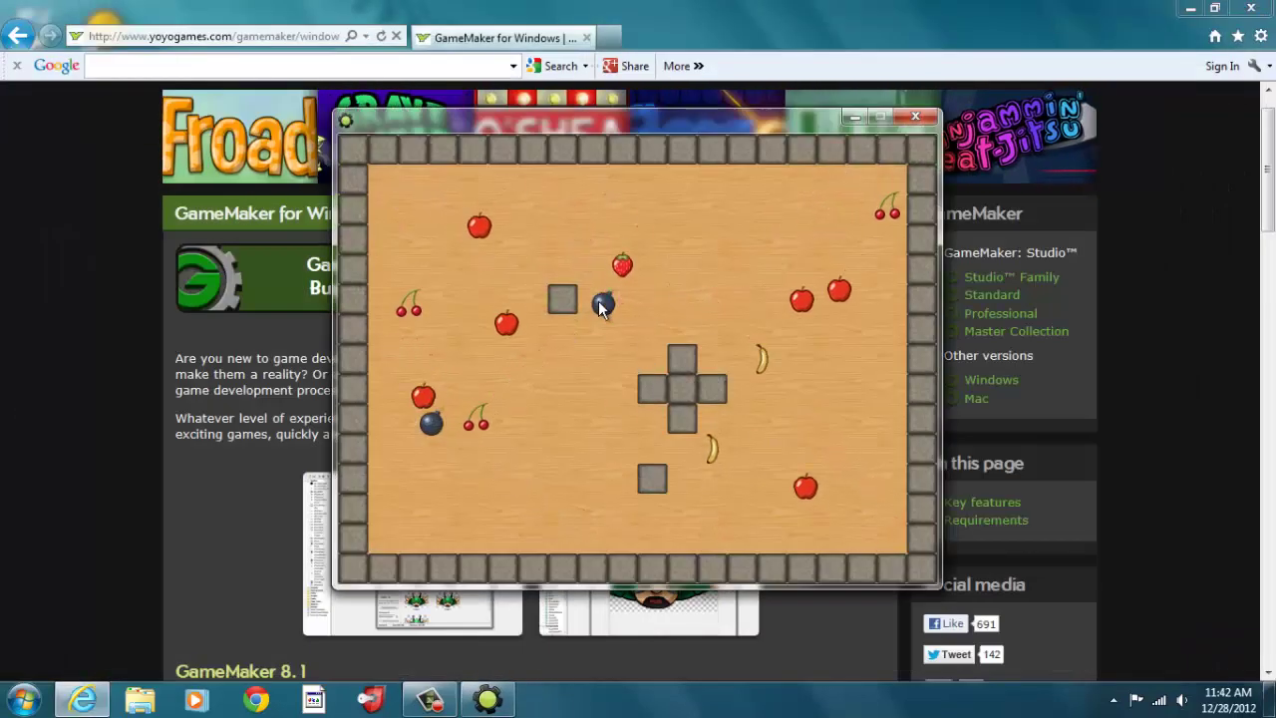
{"action": "left_click", "coordinate": [766, 299]}
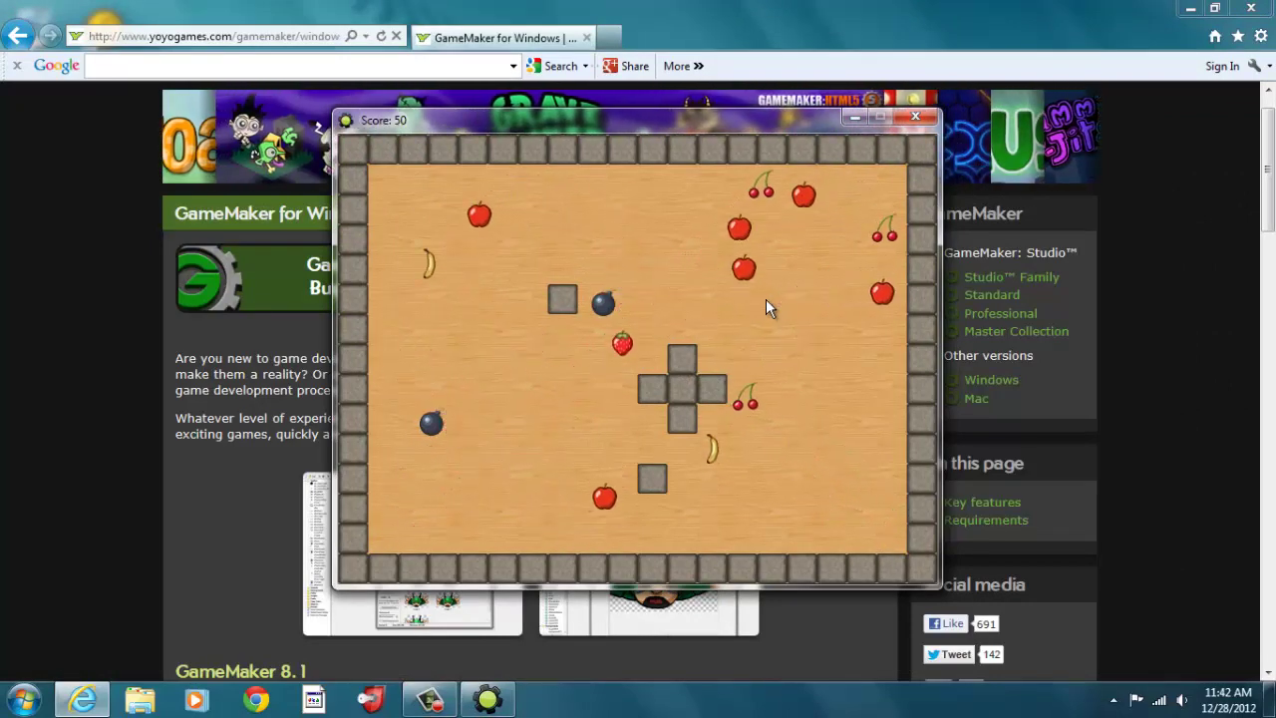
{"action": "left_click", "coordinate": [764, 302]}
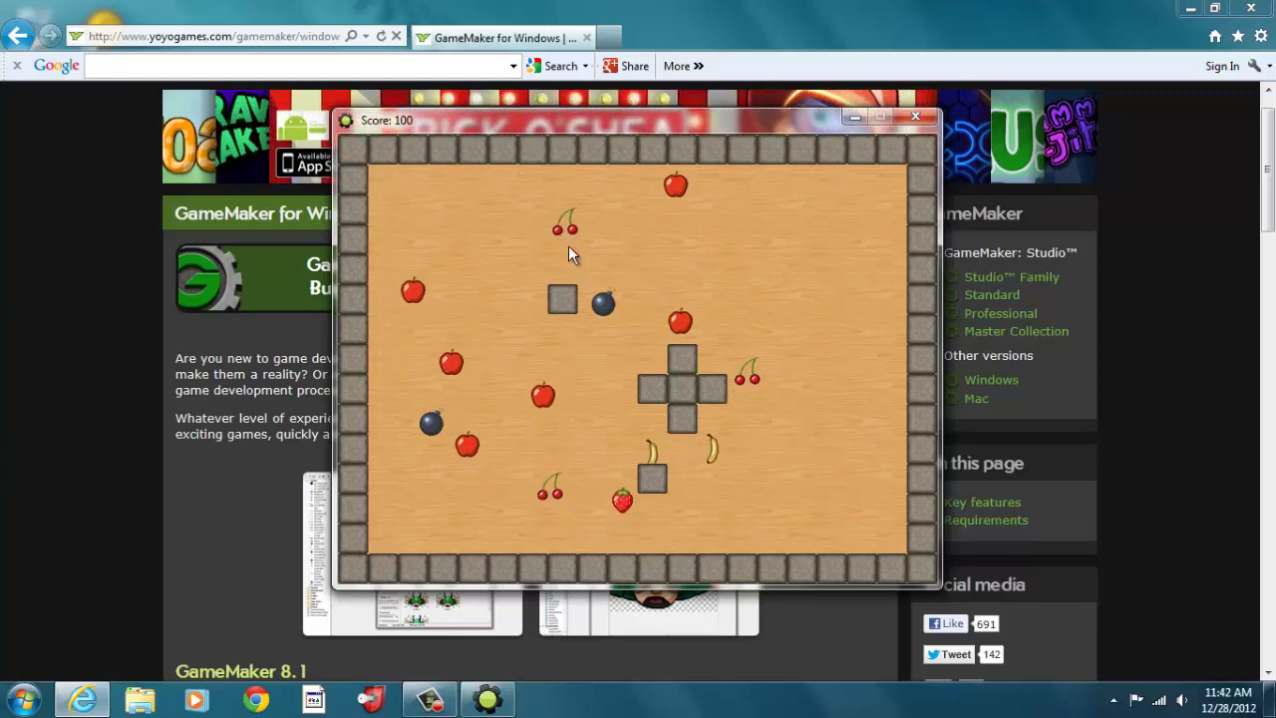
{"action": "left_click", "coordinate": [529, 200]}
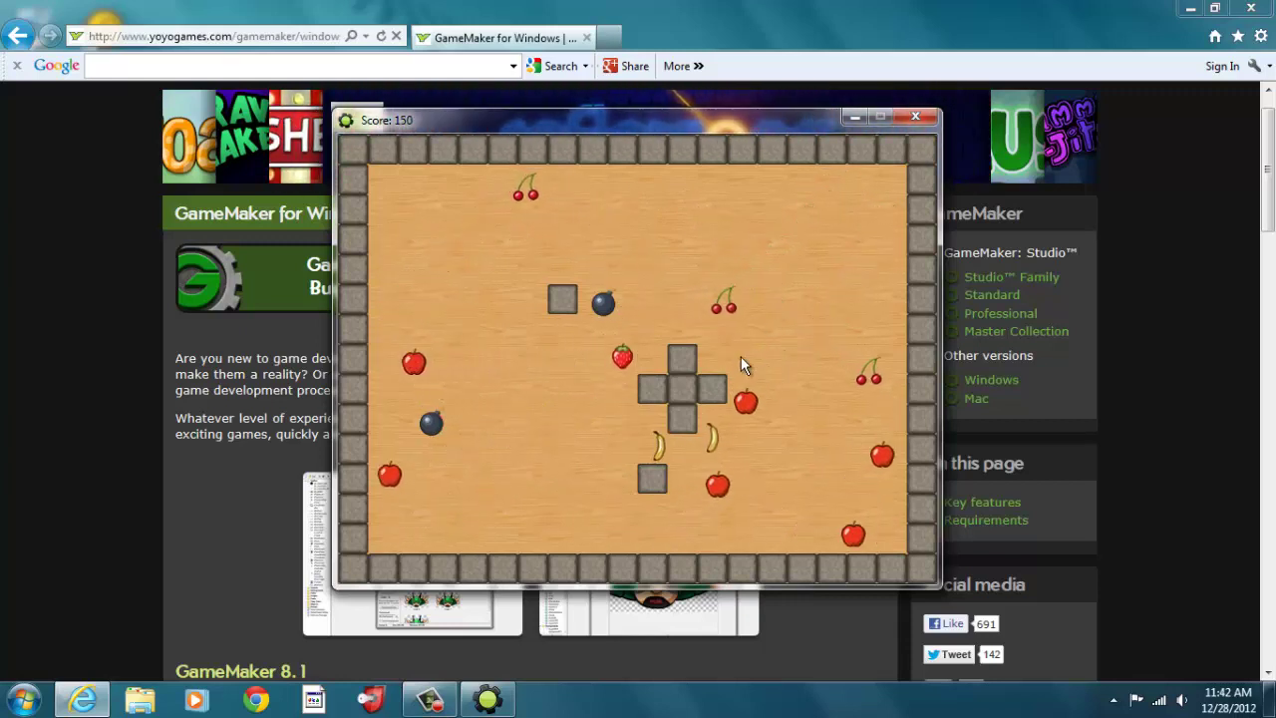
{"action": "left_click", "coordinate": [773, 369]}
{"action": "left_click", "coordinate": [658, 442]}
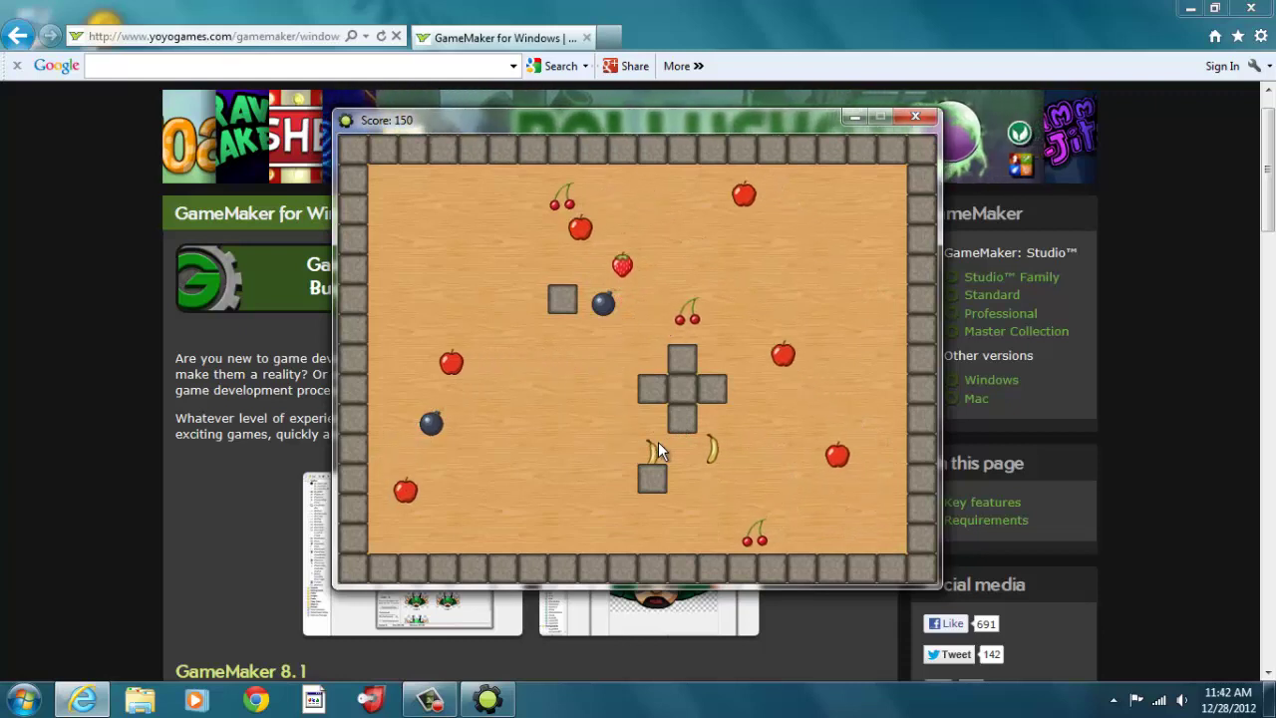
Step: Set off a bomb in the running game and enter the player's name in the highscore list
{"action": "left_click", "coordinate": [432, 424]}
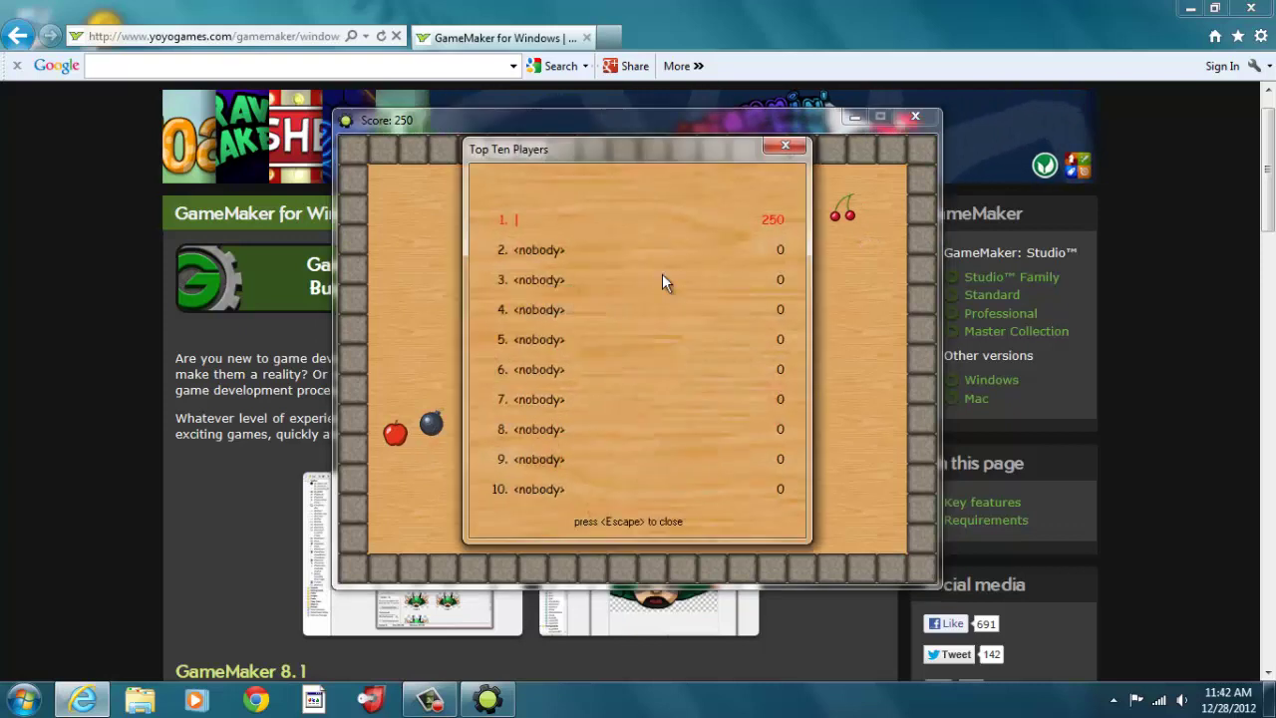
{"action": "type", "text": "Mr."}
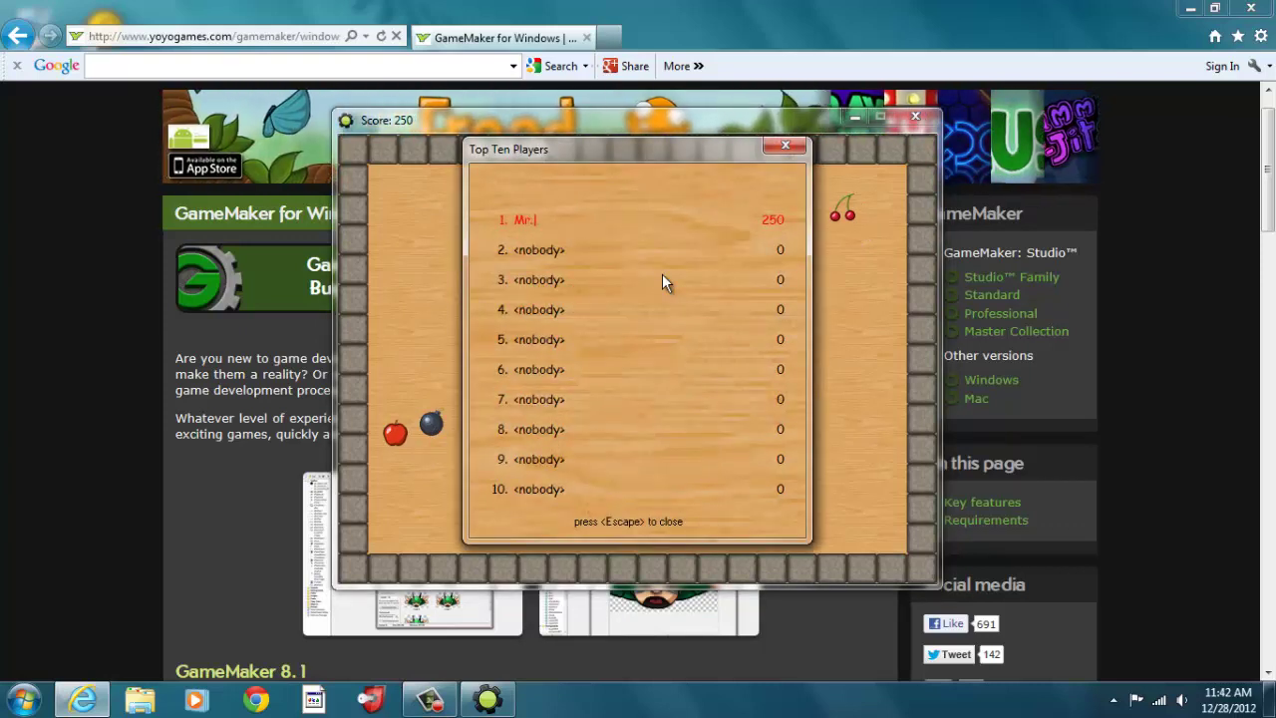
{"action": "type", "text": " Noon"}
{"action": "key", "text": "Return"}
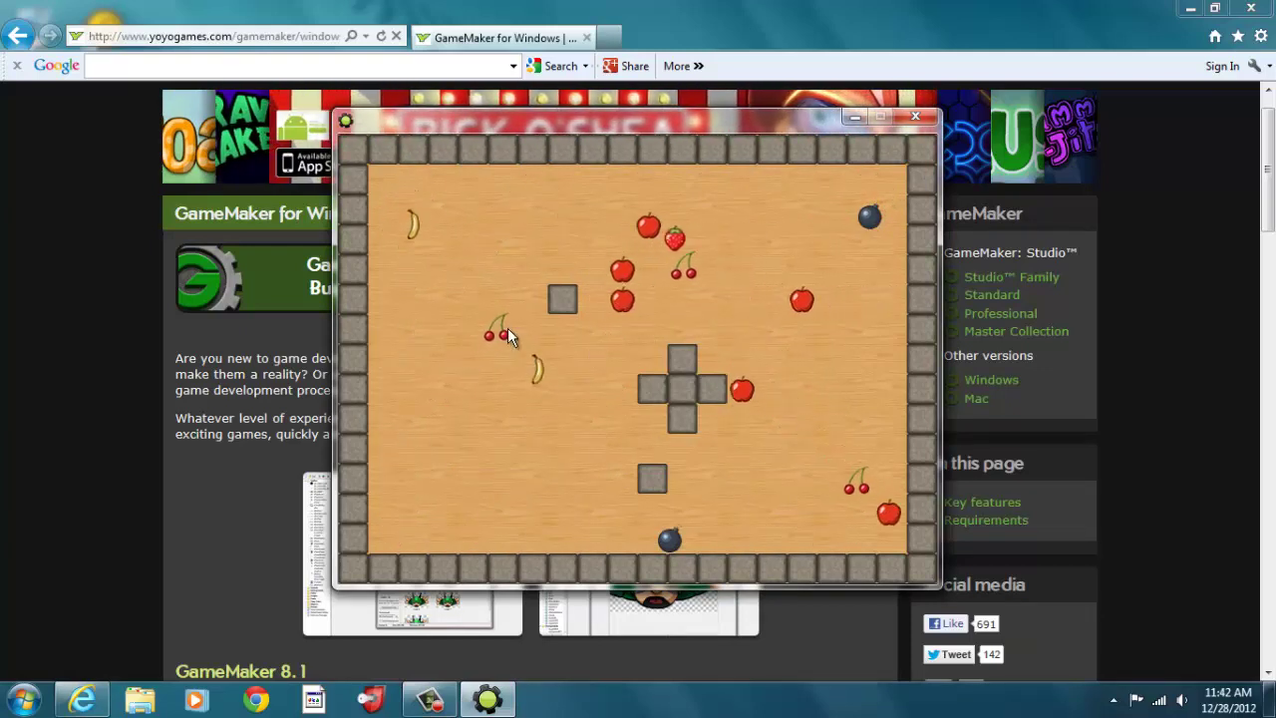
Step: Catch a fruit in the restarted game, set off a bomb and enter the player's name in the highscore list
{"action": "left_click", "coordinate": [508, 321]}
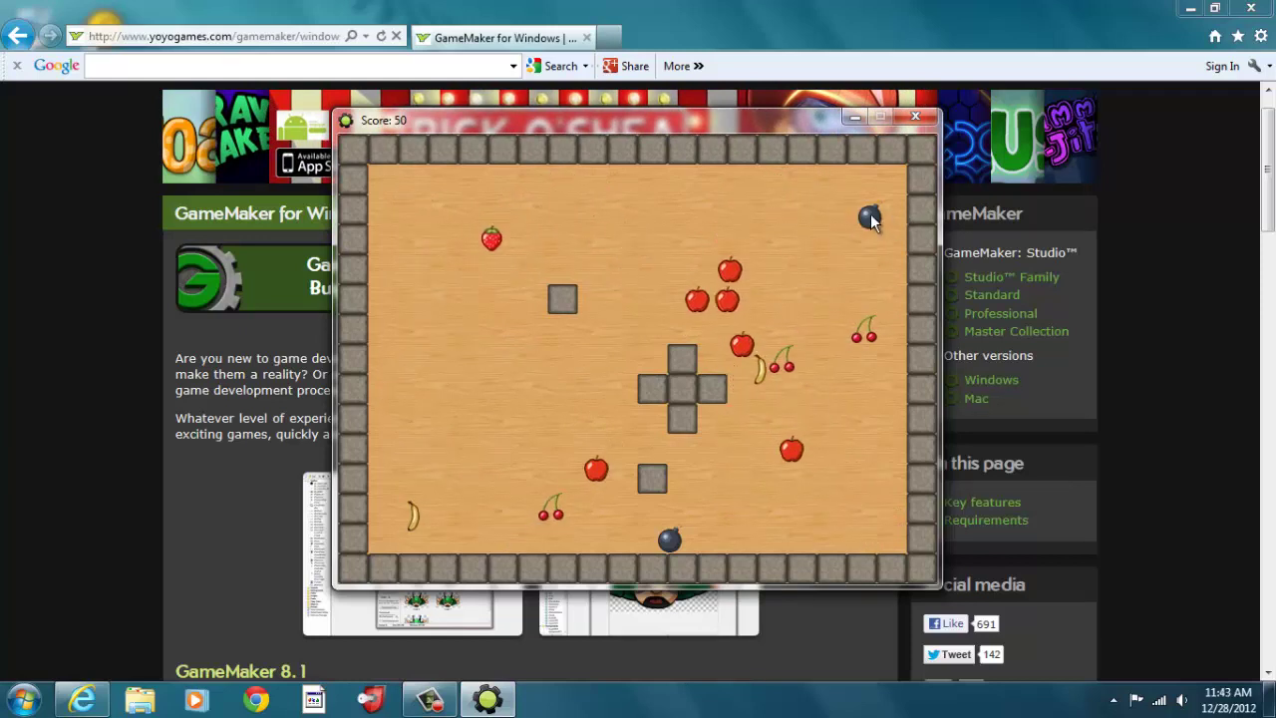
{"action": "left_click", "coordinate": [869, 218]}
{"action": "type", "text": "Mr."}
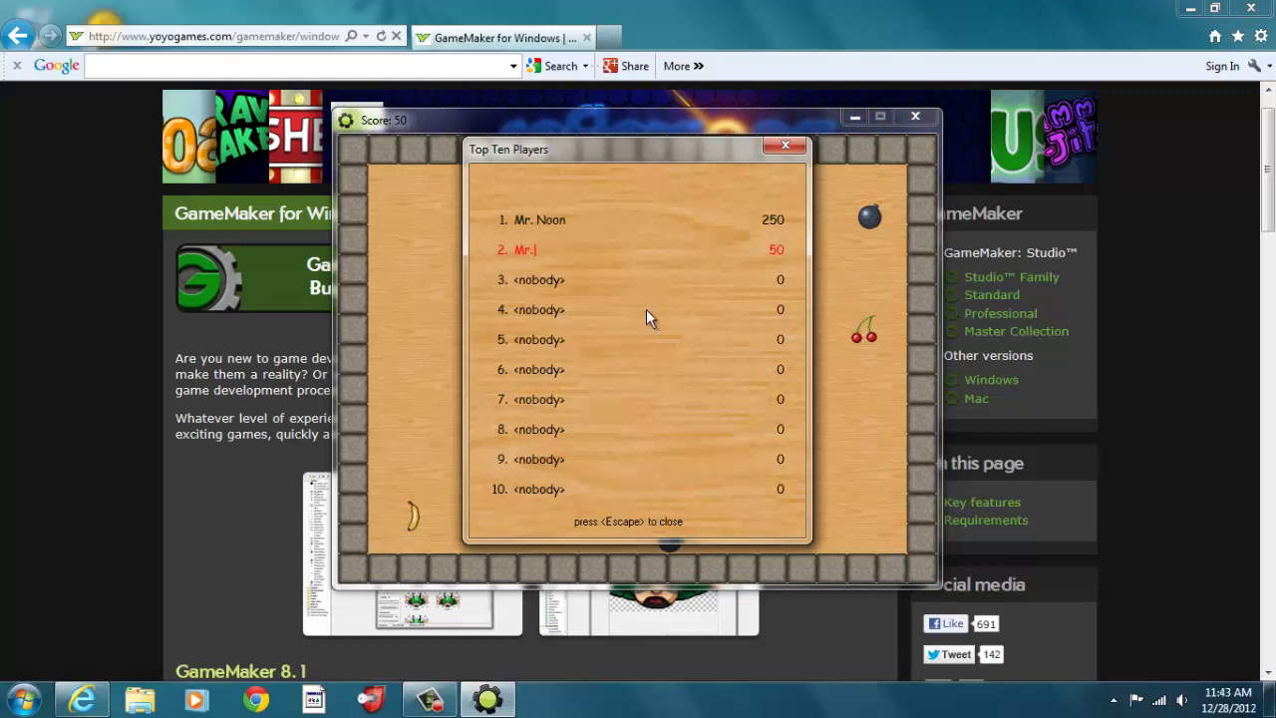
{"action": "type", "text": " Noon"}
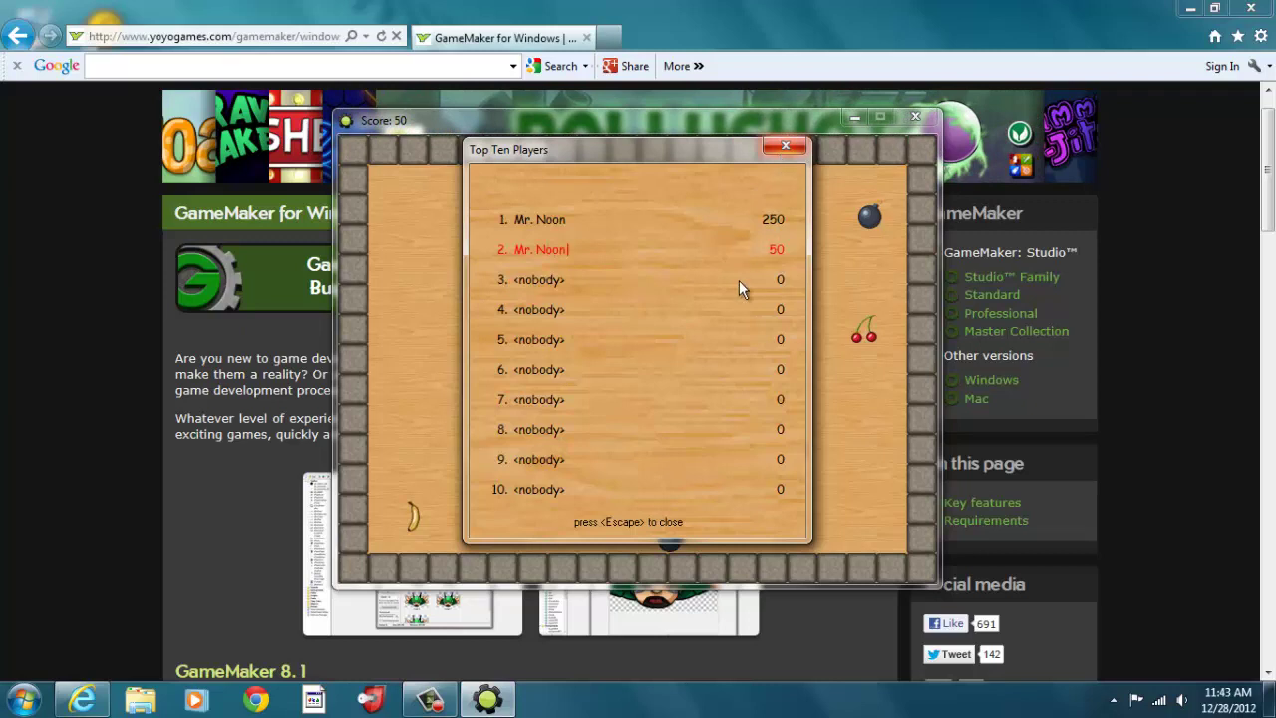
{"action": "key", "text": "Return"}
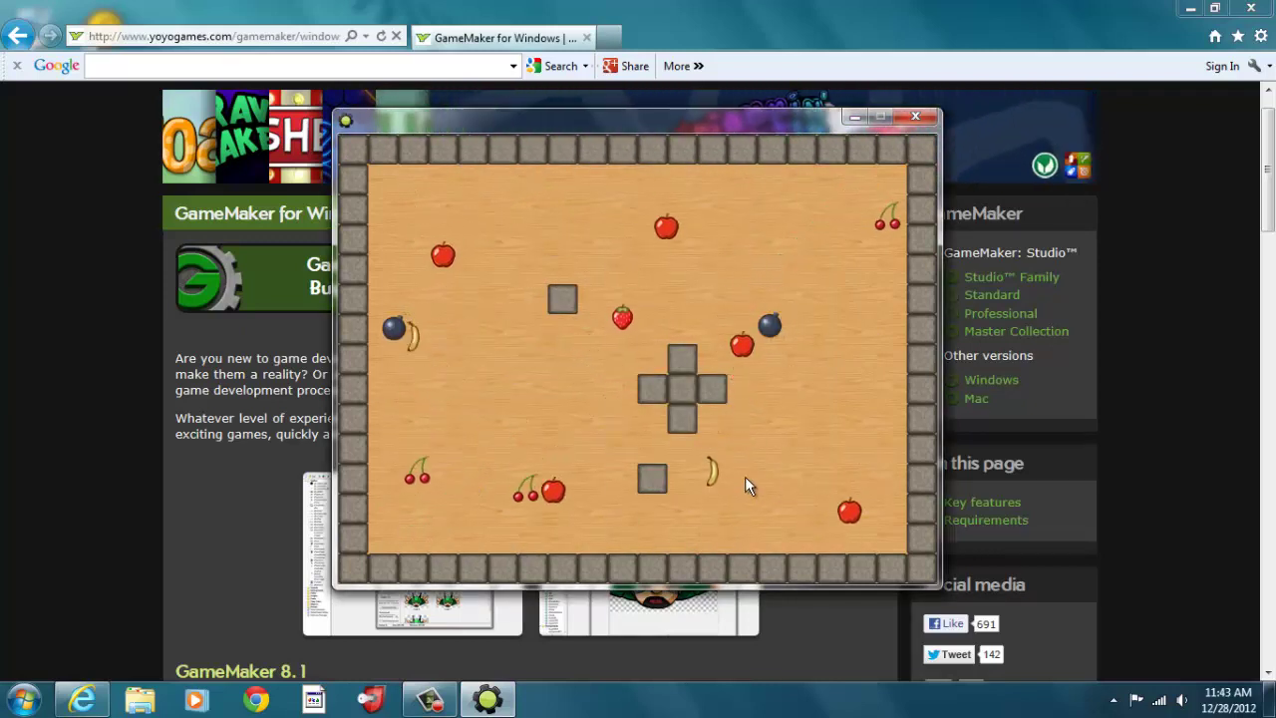
Step: Close the running game, switch back to GameMaker and open the obj_musics object with its timing actions
{"action": "left_click", "coordinate": [921, 118]}
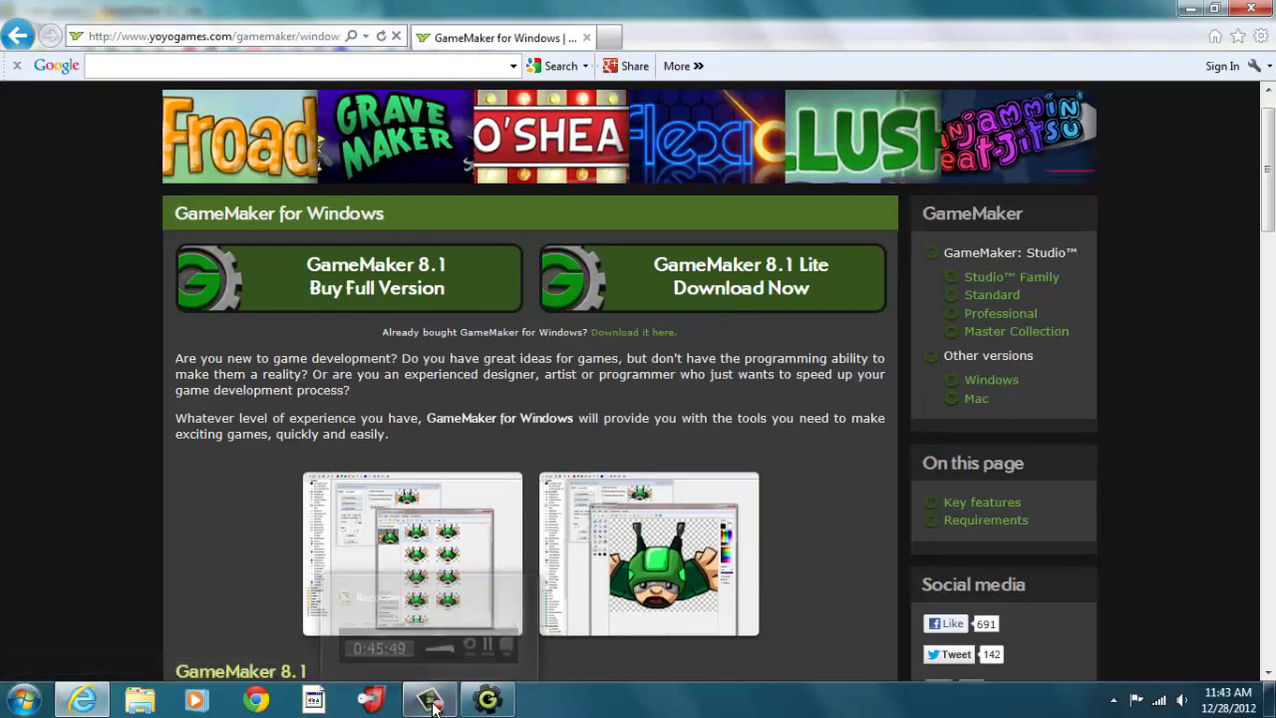
{"action": "left_click", "coordinate": [488, 699]}
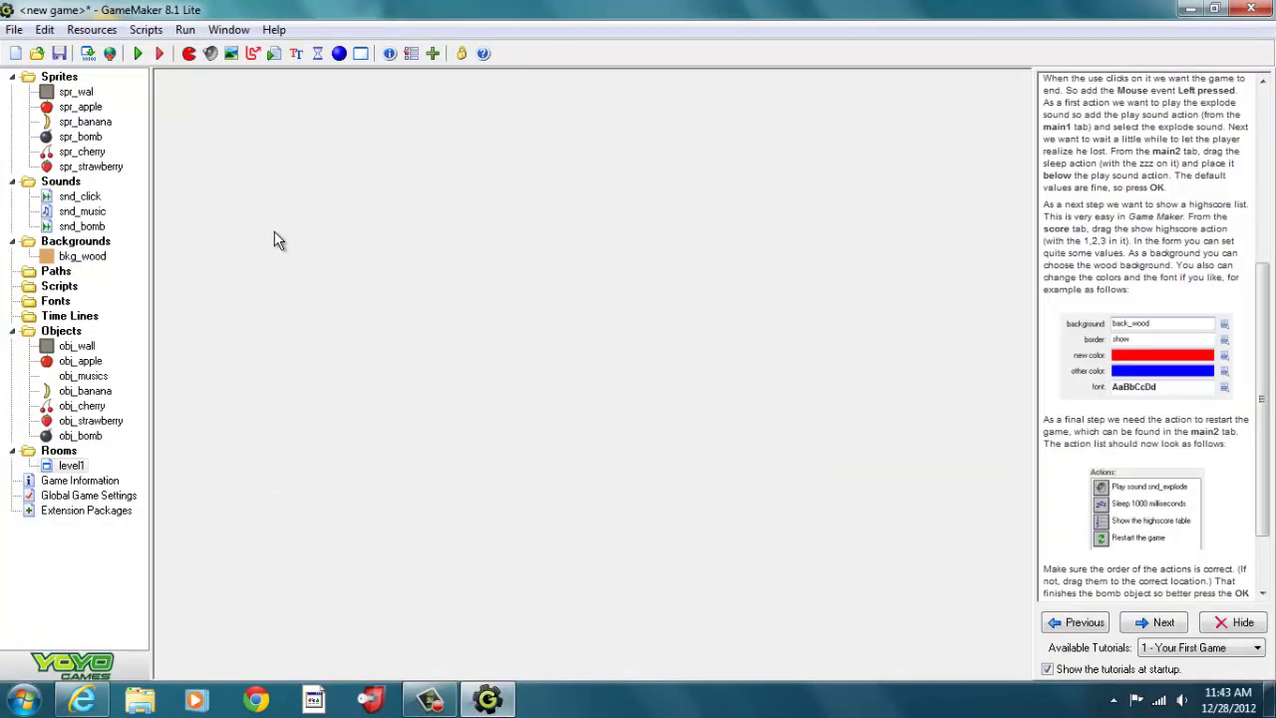
{"action": "double_click", "coordinate": [80, 377]}
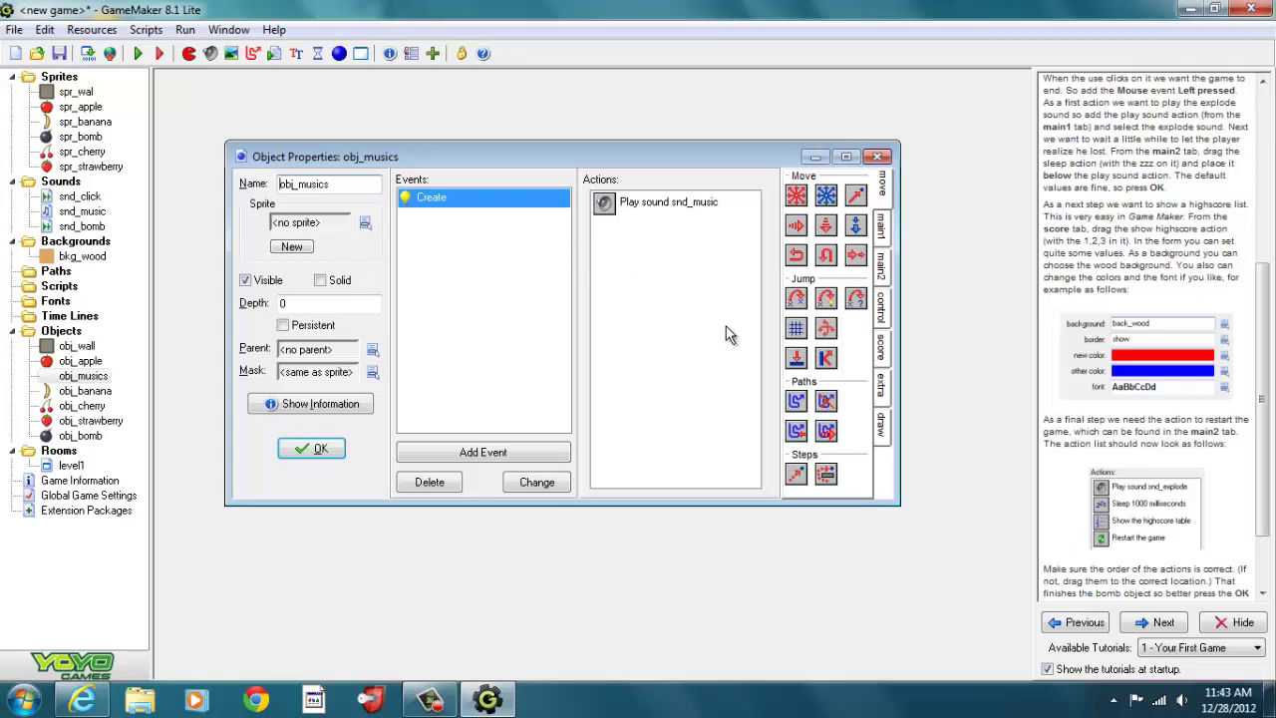
{"action": "left_click", "coordinate": [880, 278]}
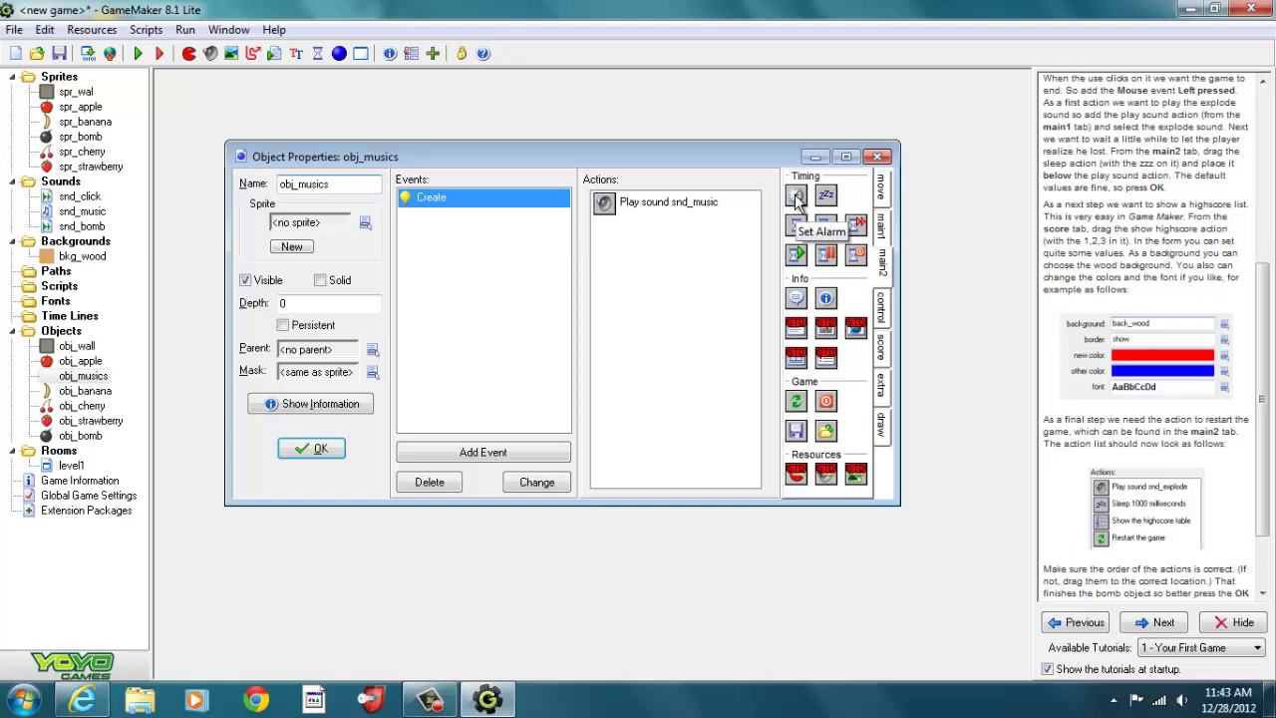
{"action": "left_click_drag", "start_coordinate": [795, 193], "coordinate": [617, 254]}
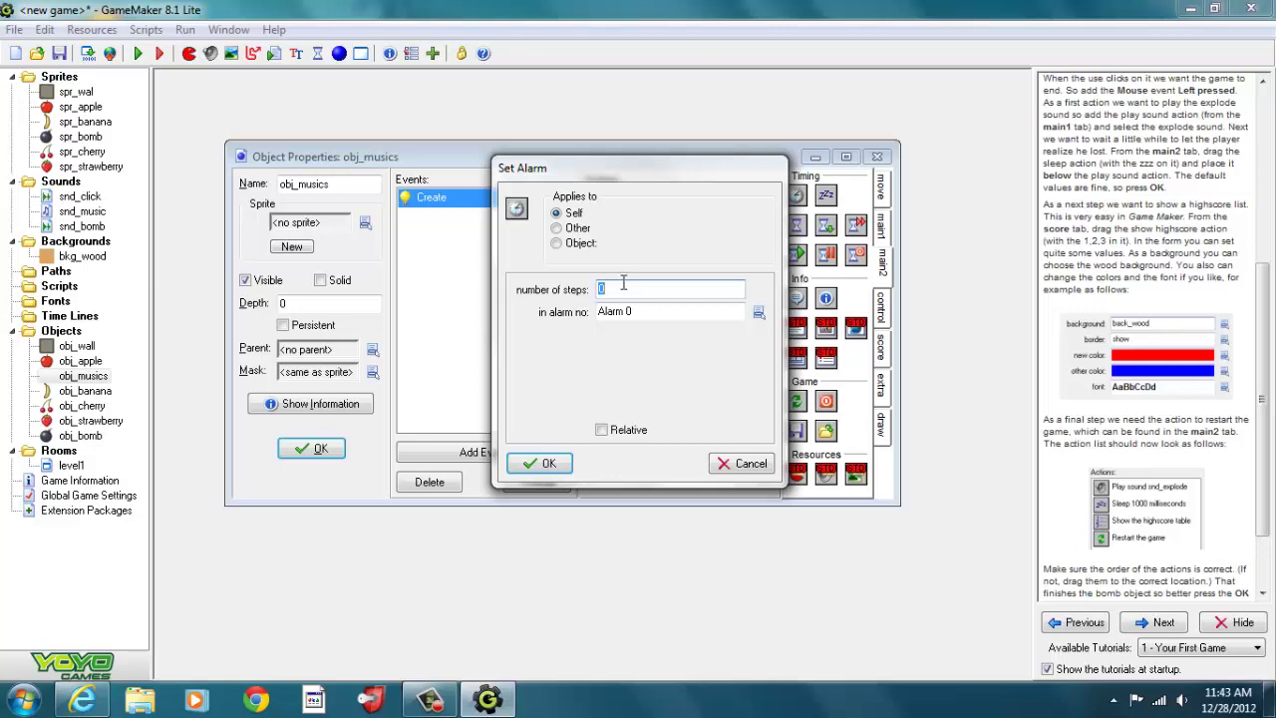
{"action": "left_click", "coordinate": [427, 701]}
{"action": "left_click", "coordinate": [1188, 623]}
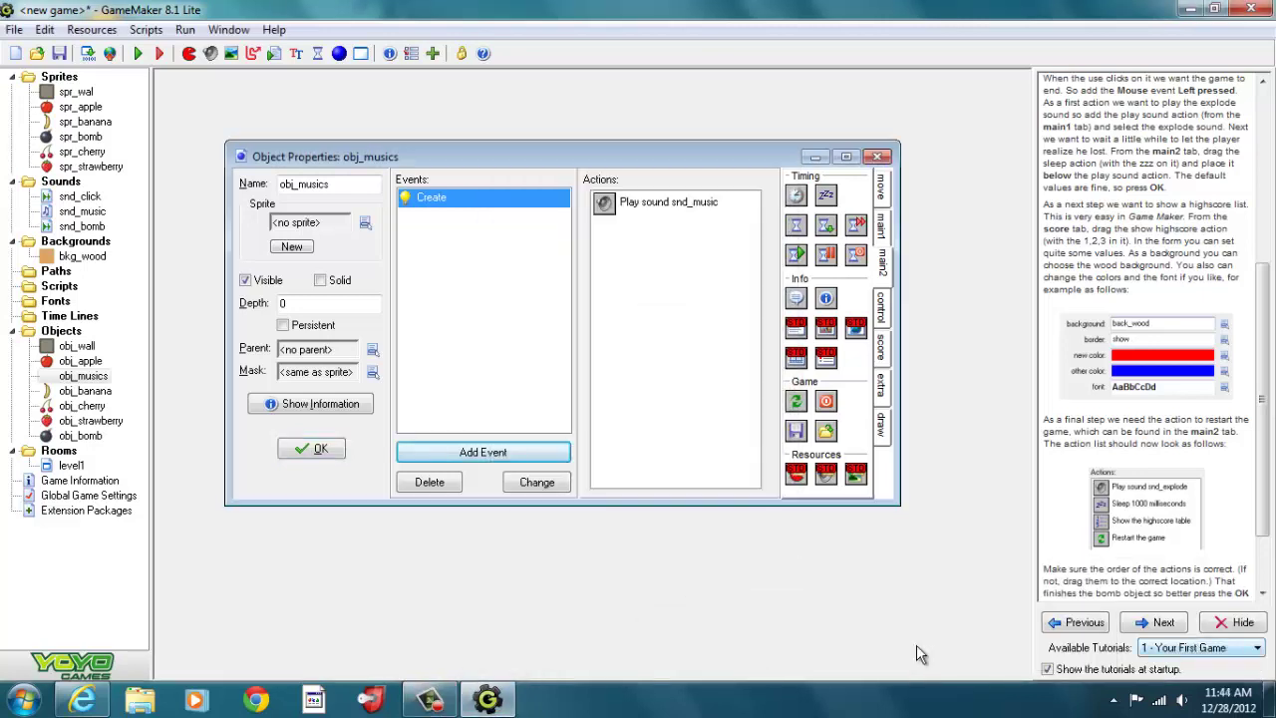
{"action": "left_click", "coordinate": [548, 452]}
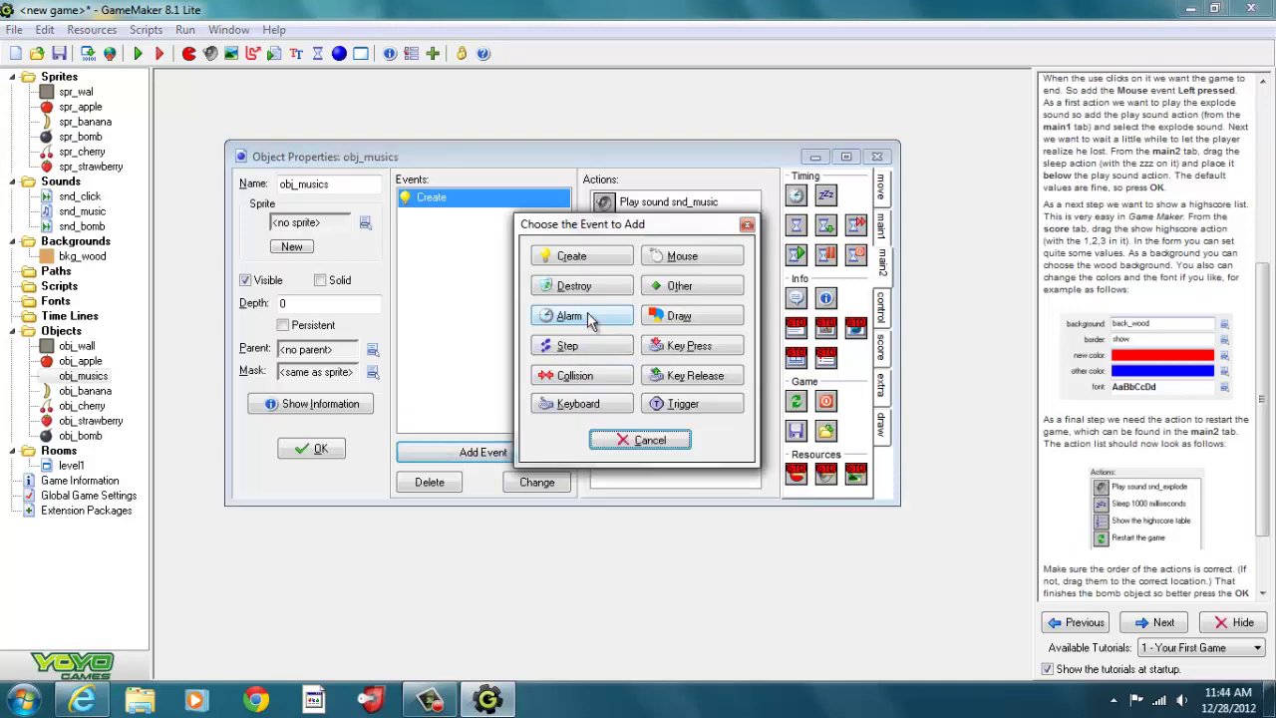
{"action": "left_click", "coordinate": [589, 317]}
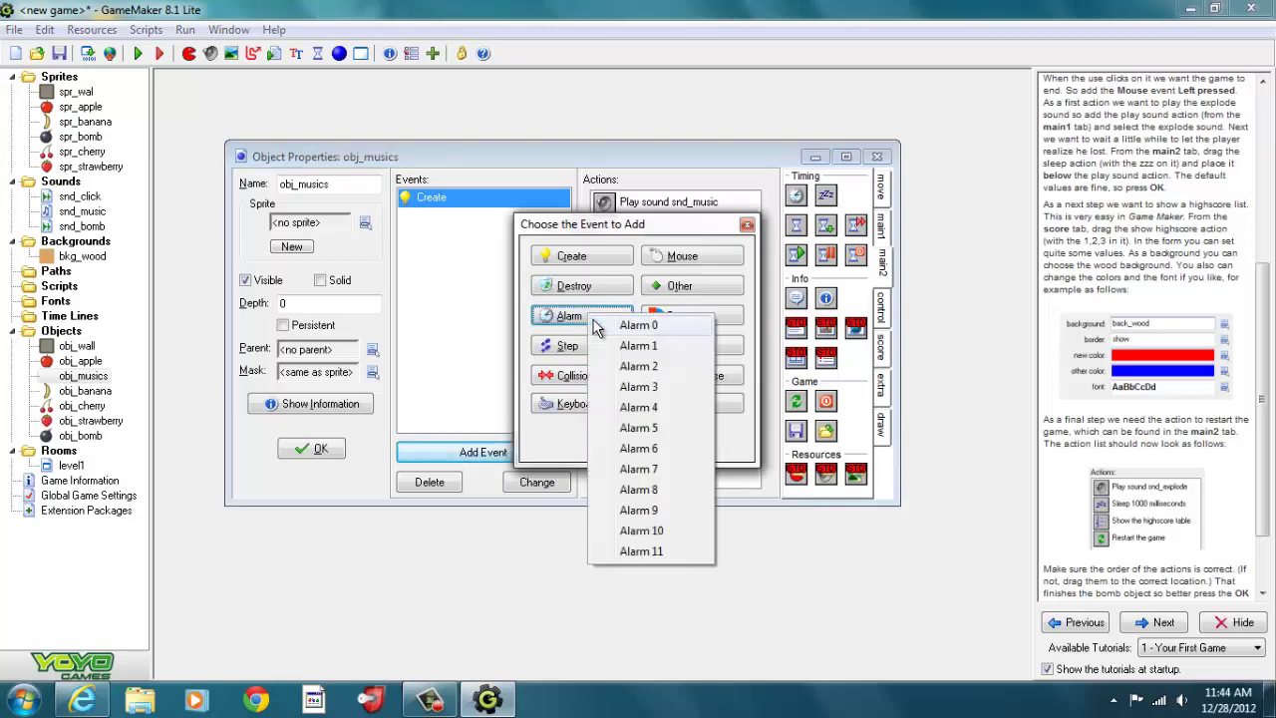
{"action": "left_click", "coordinate": [625, 325]}
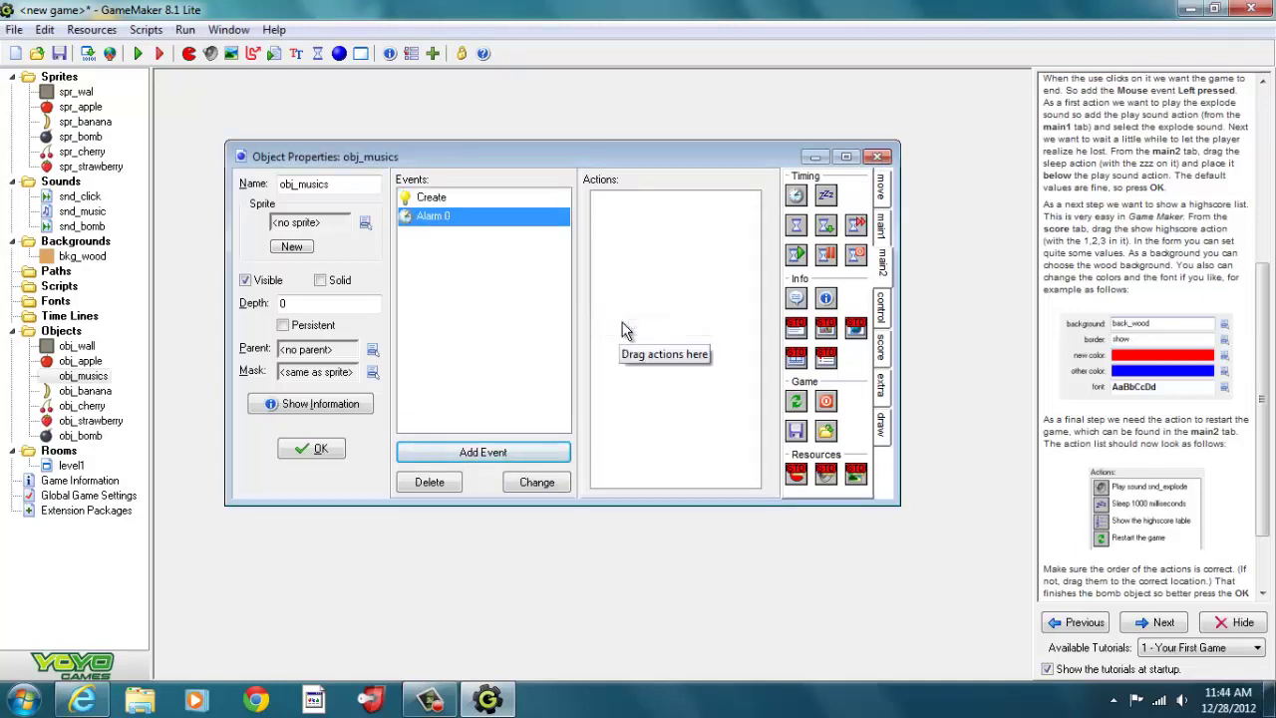
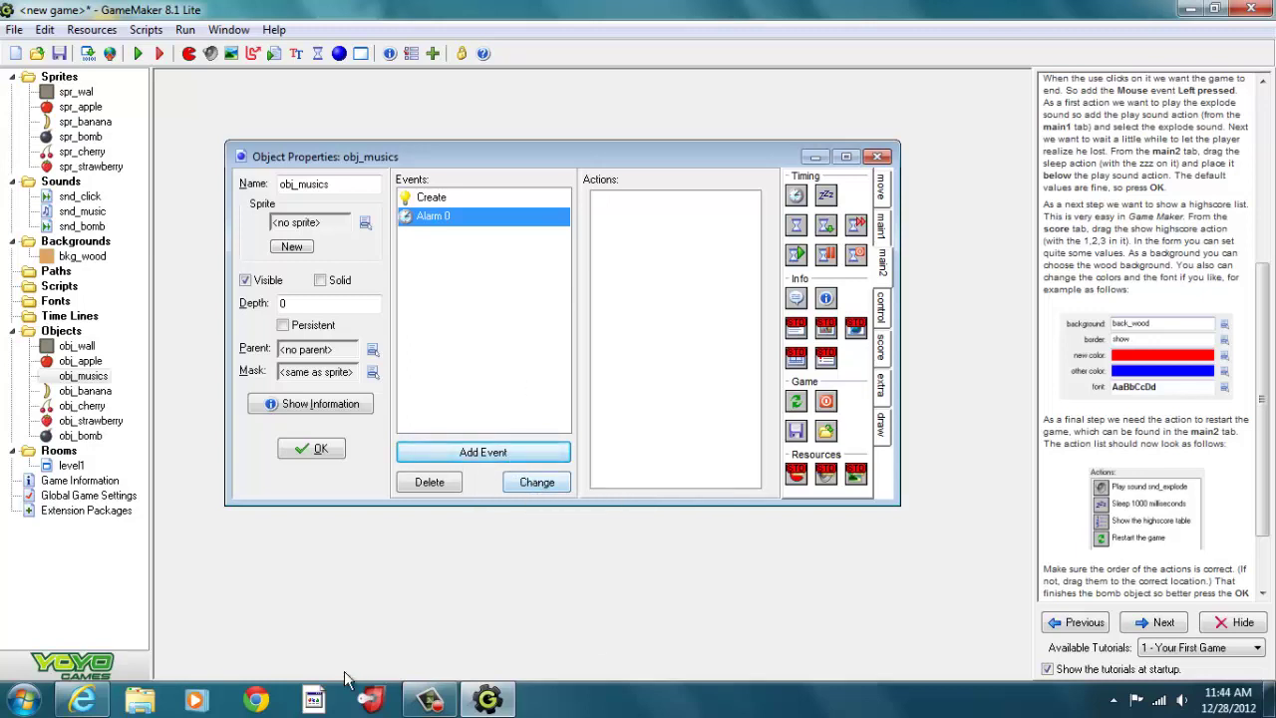
{"action": "left_click", "coordinate": [429, 701]}
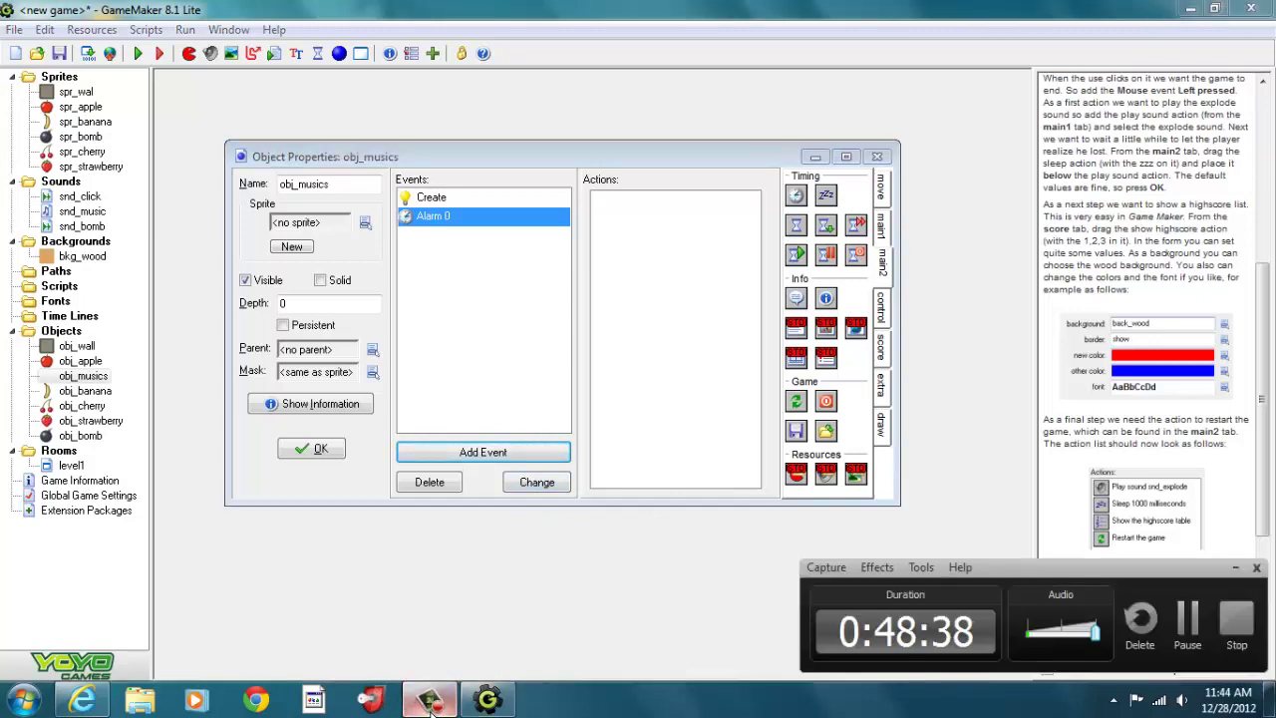
{"action": "left_click", "coordinate": [1200, 622]}
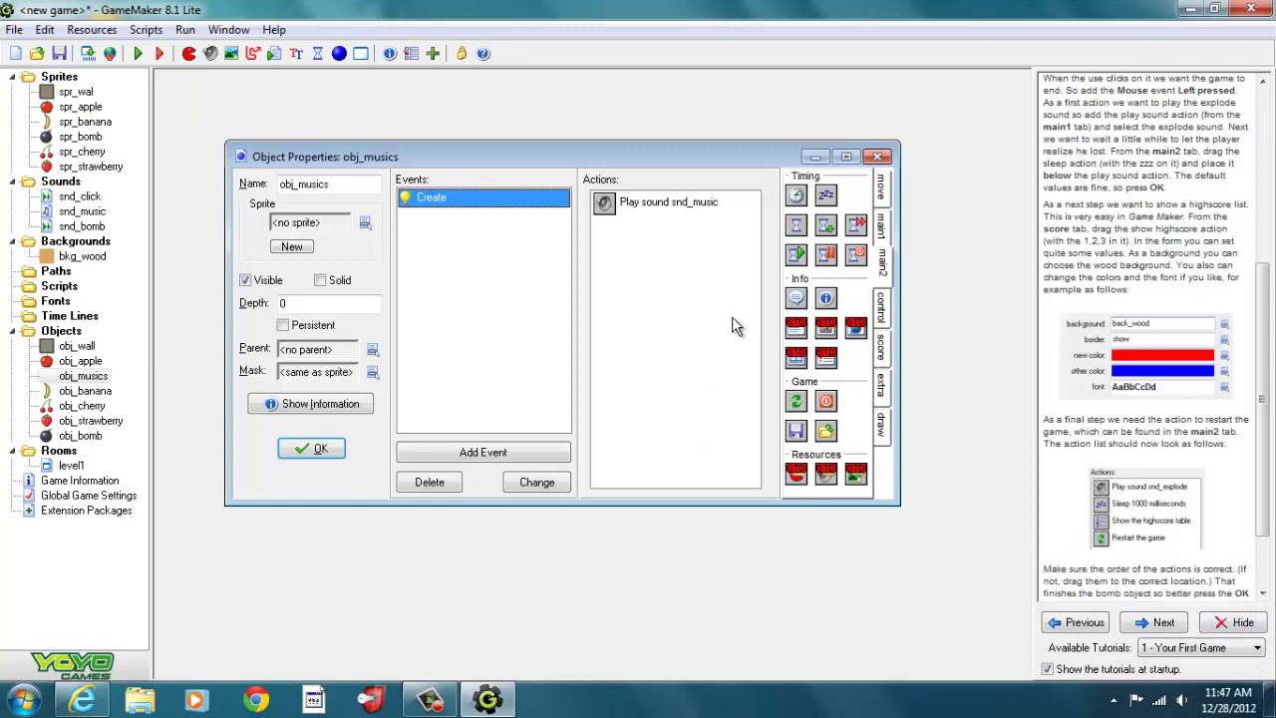
Step: Add an action setting Alarm 0 to 60 steps in obj_musics' Create event, and add an Alarm 0 event
{"action": "left_click_drag", "start_coordinate": [798, 197], "coordinate": [628, 264]}
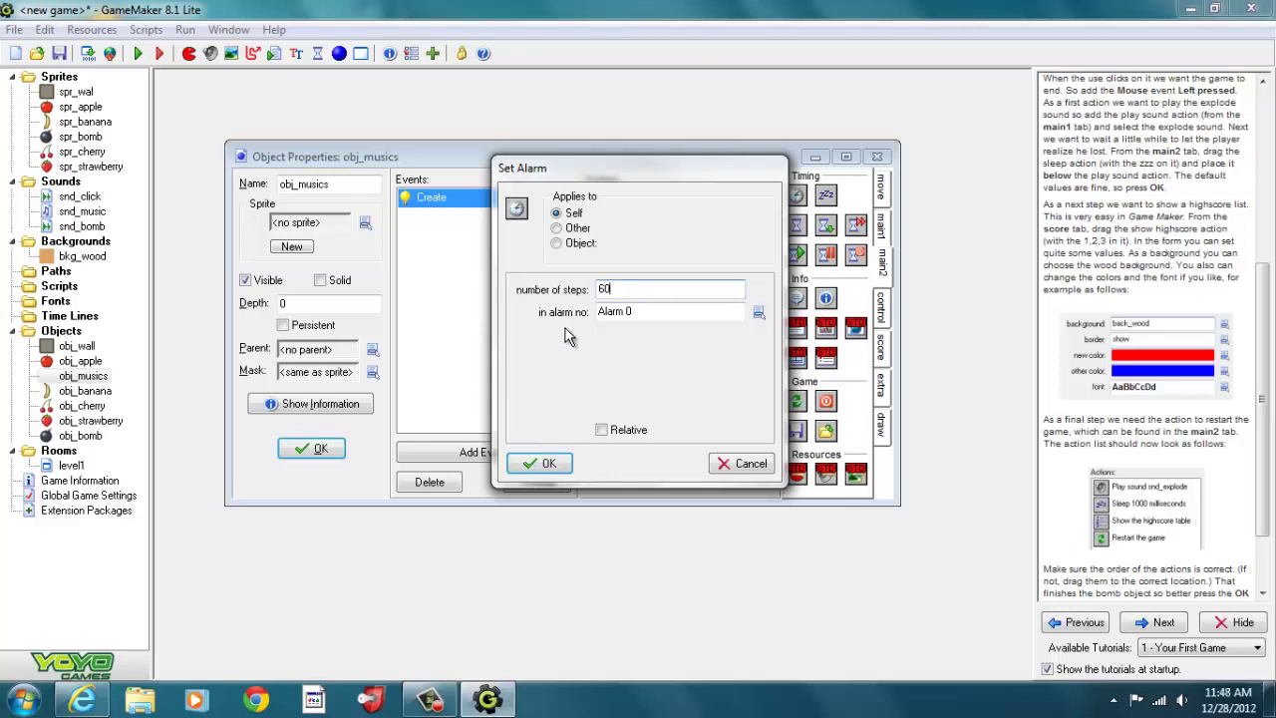
{"action": "left_click", "coordinate": [550, 464]}
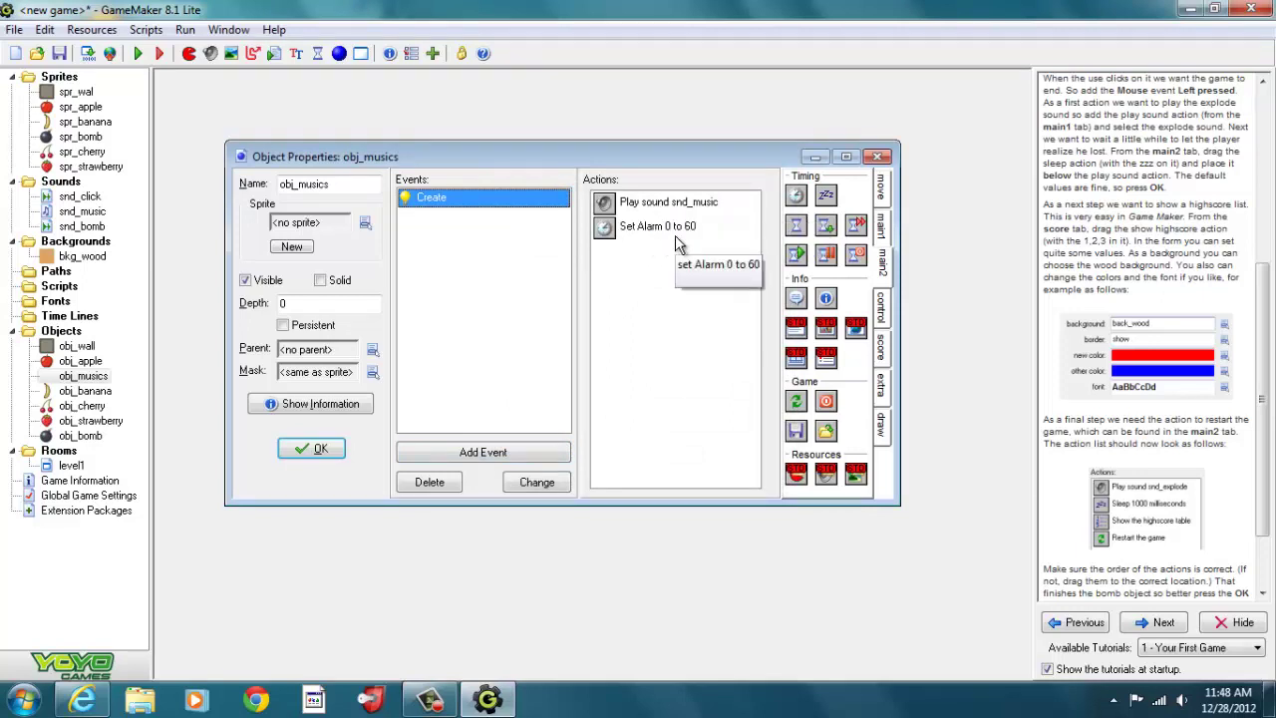
{"action": "left_click", "coordinate": [503, 453]}
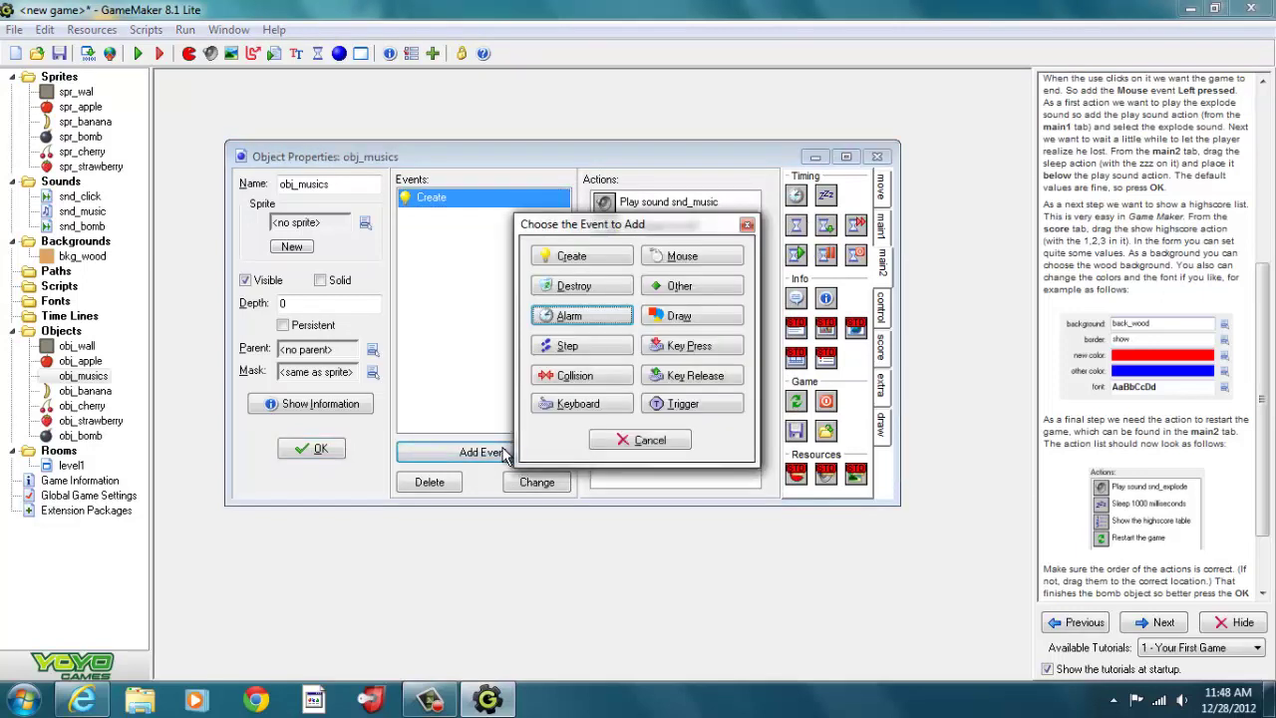
{"action": "left_click", "coordinate": [576, 317]}
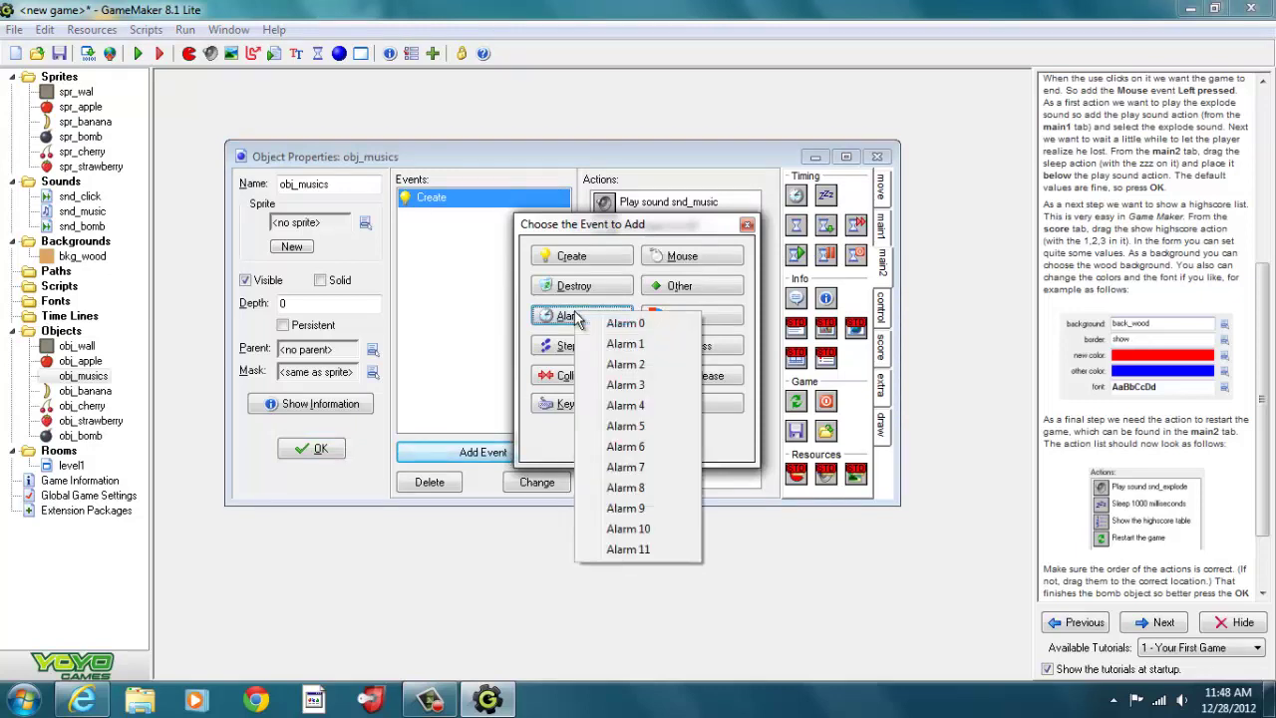
{"action": "left_click", "coordinate": [594, 329]}
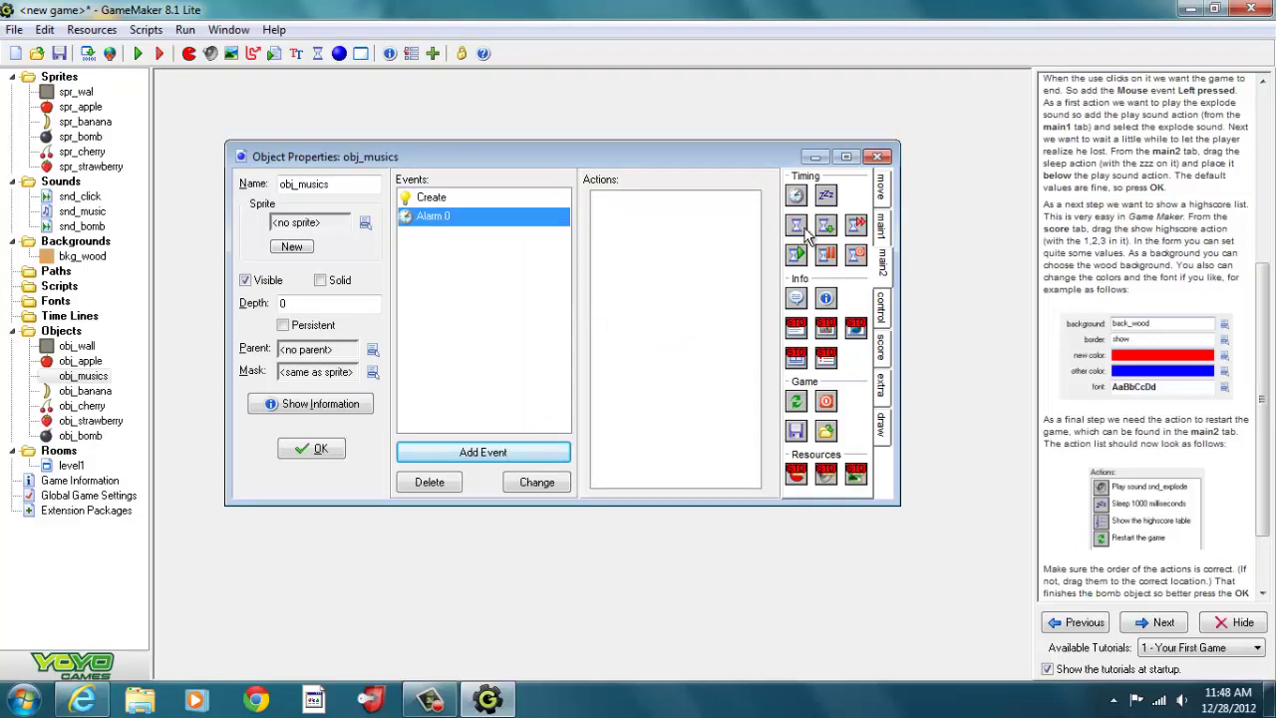
Step: Add a Create Instance action for obj_bomb at x 0, y 0 to obj_musics' Alarm 0 event
{"action": "left_click", "coordinate": [882, 229]}
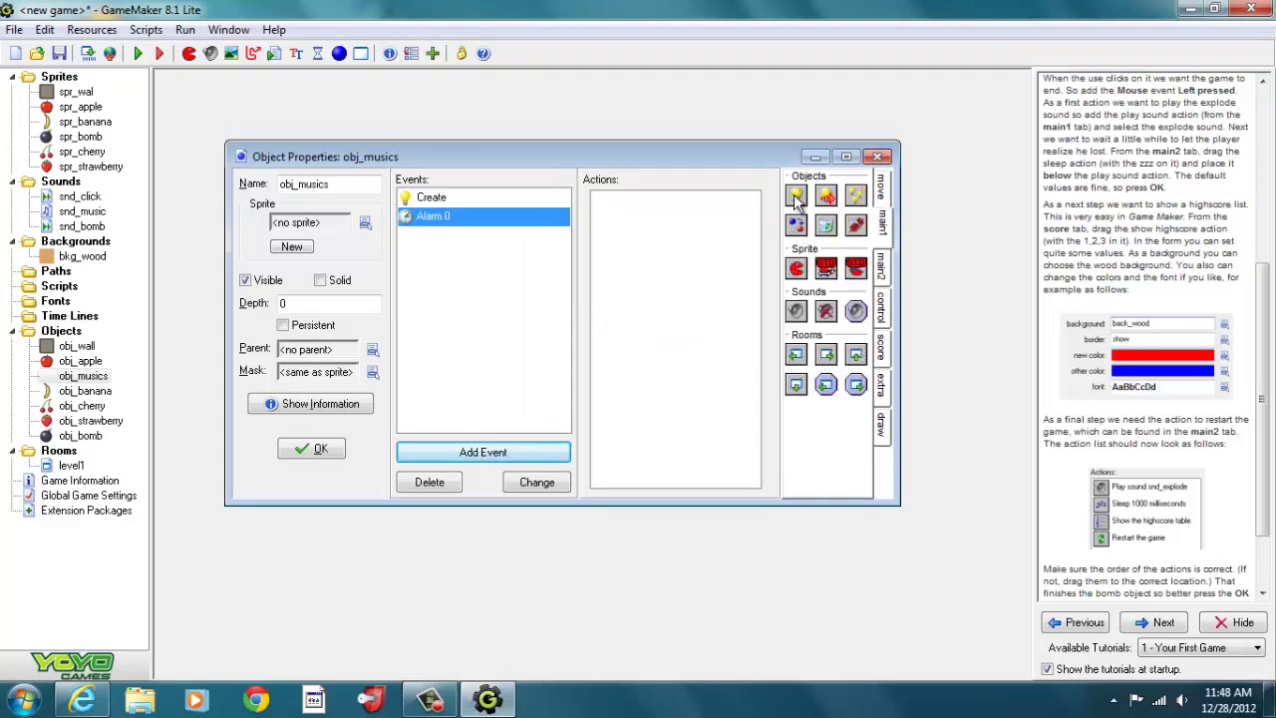
{"action": "left_click_drag", "start_coordinate": [622, 221], "coordinate": [623, 223]}
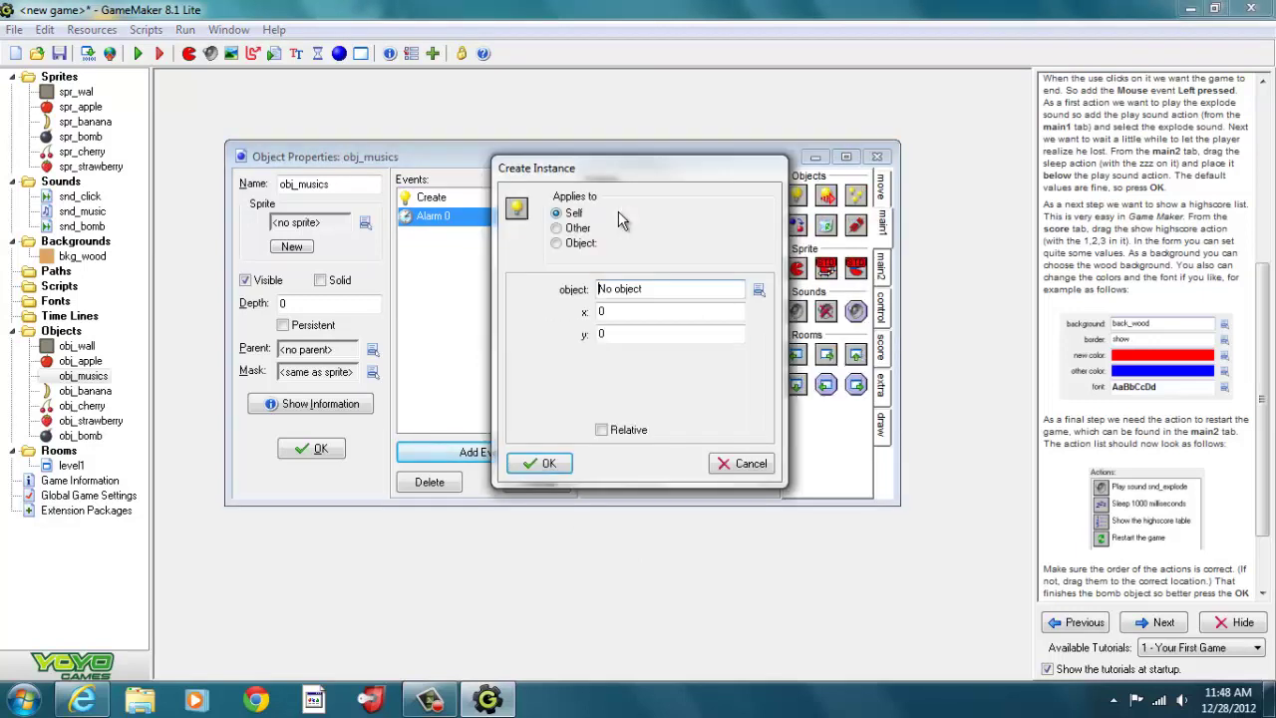
{"action": "left_click", "coordinate": [760, 290]}
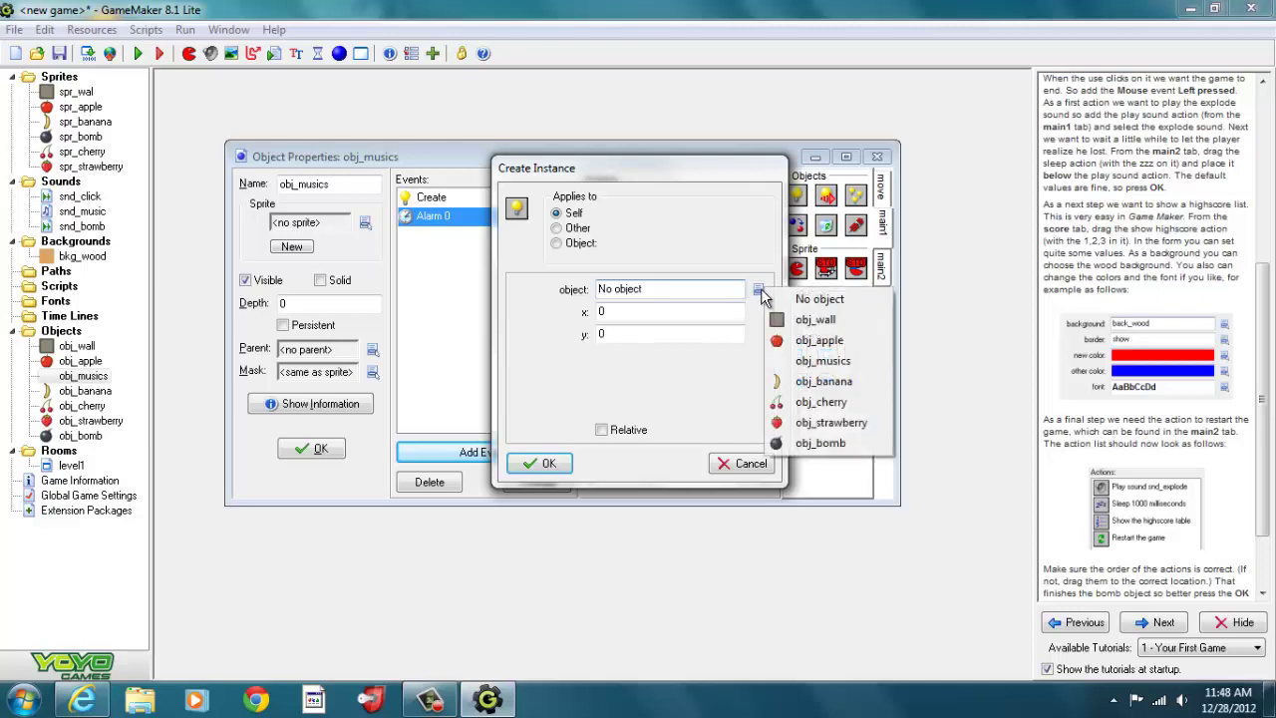
{"action": "left_click", "coordinate": [792, 445]}
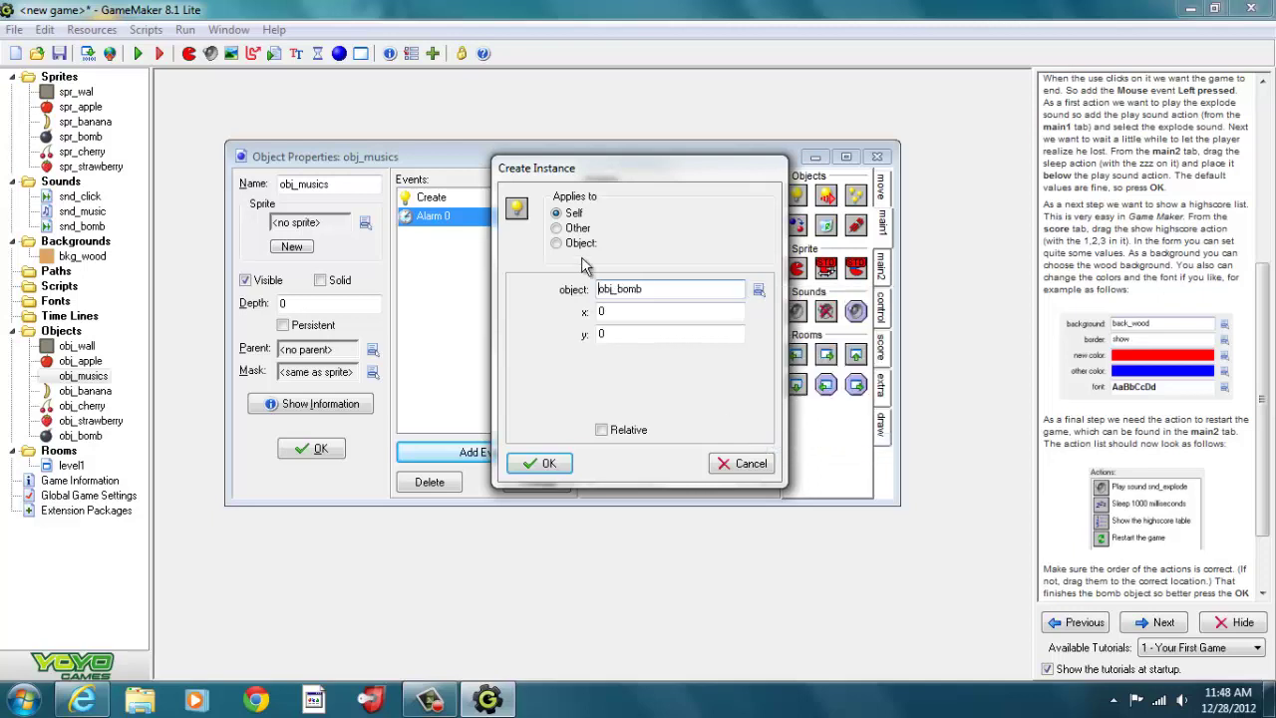
{"action": "left_click", "coordinate": [547, 465]}
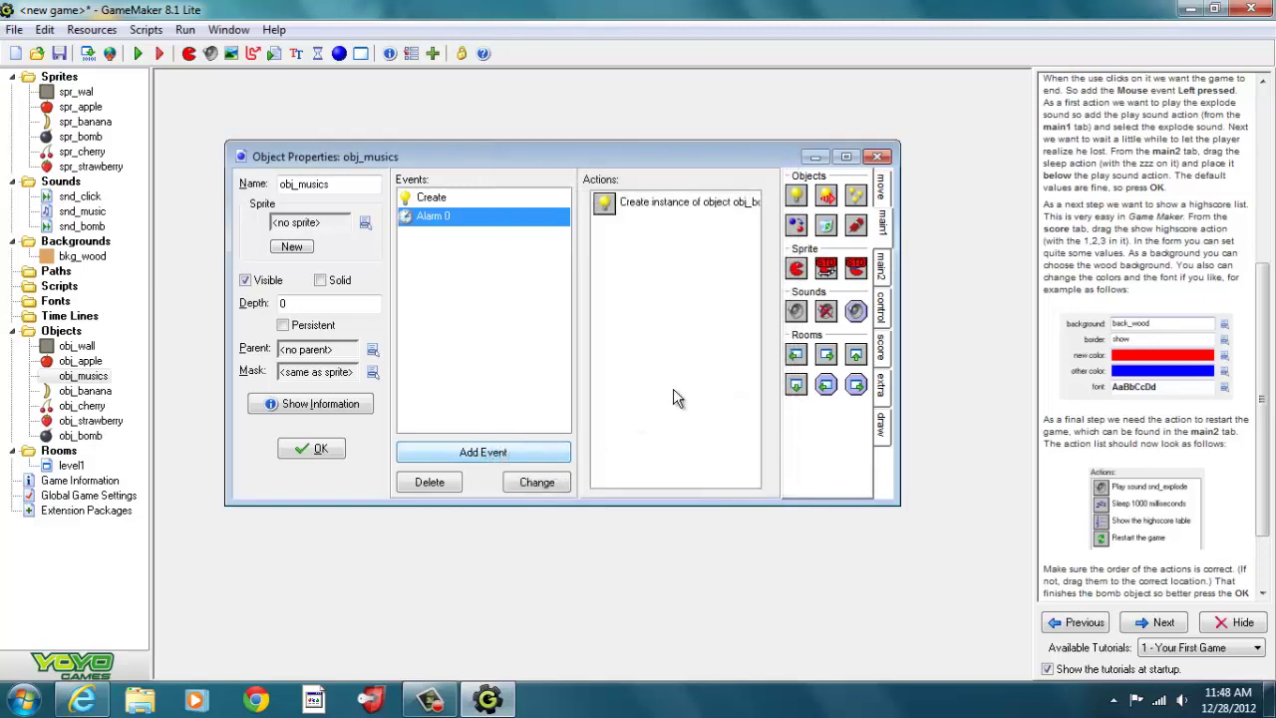
Step: Add a Set Alarm action resetting Alarm 0 to 60 steps below the Create Instance action, and finish editing obj_musics
{"action": "left_click", "coordinate": [880, 267]}
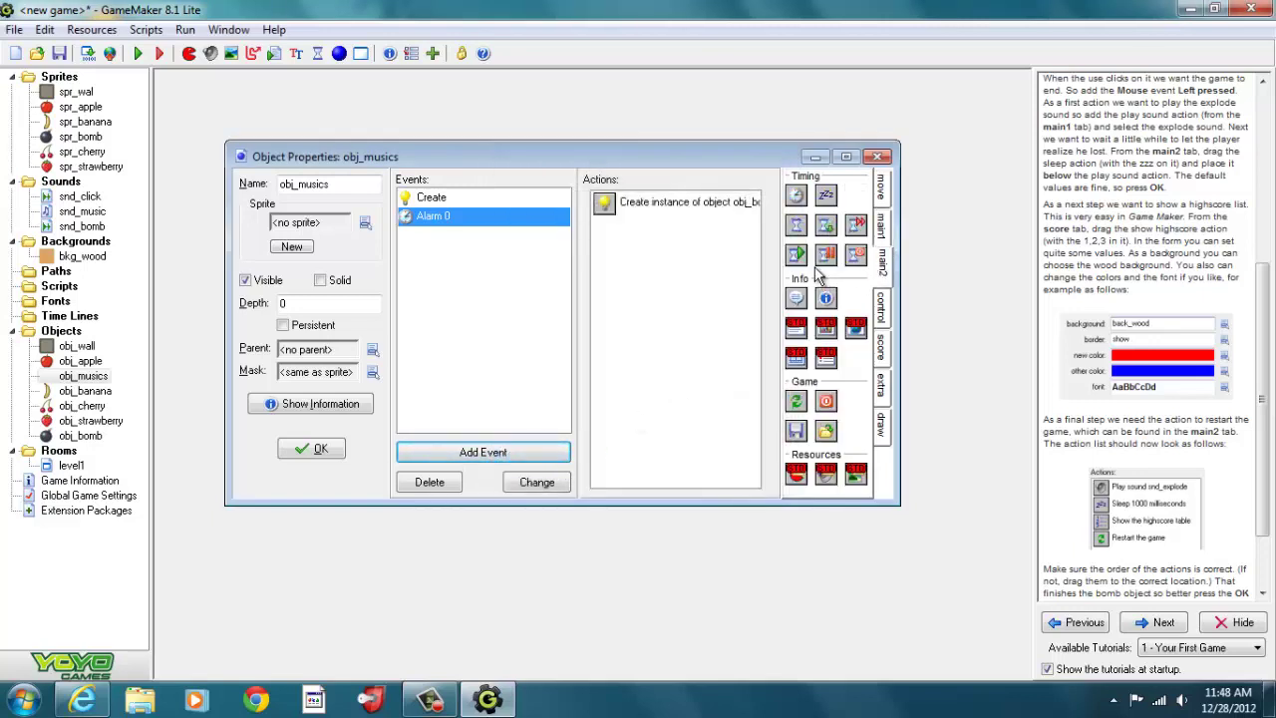
{"action": "left_click_drag", "start_coordinate": [800, 197], "coordinate": [621, 252]}
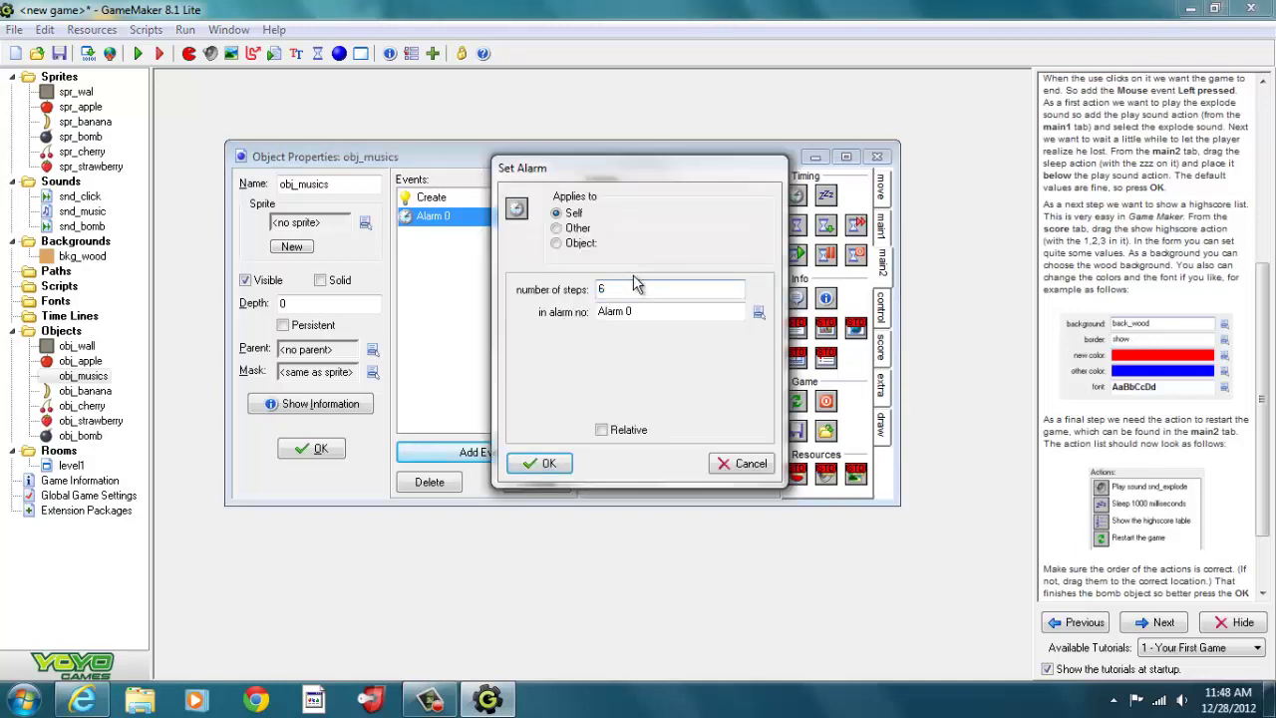
{"action": "left_click", "coordinate": [549, 465]}
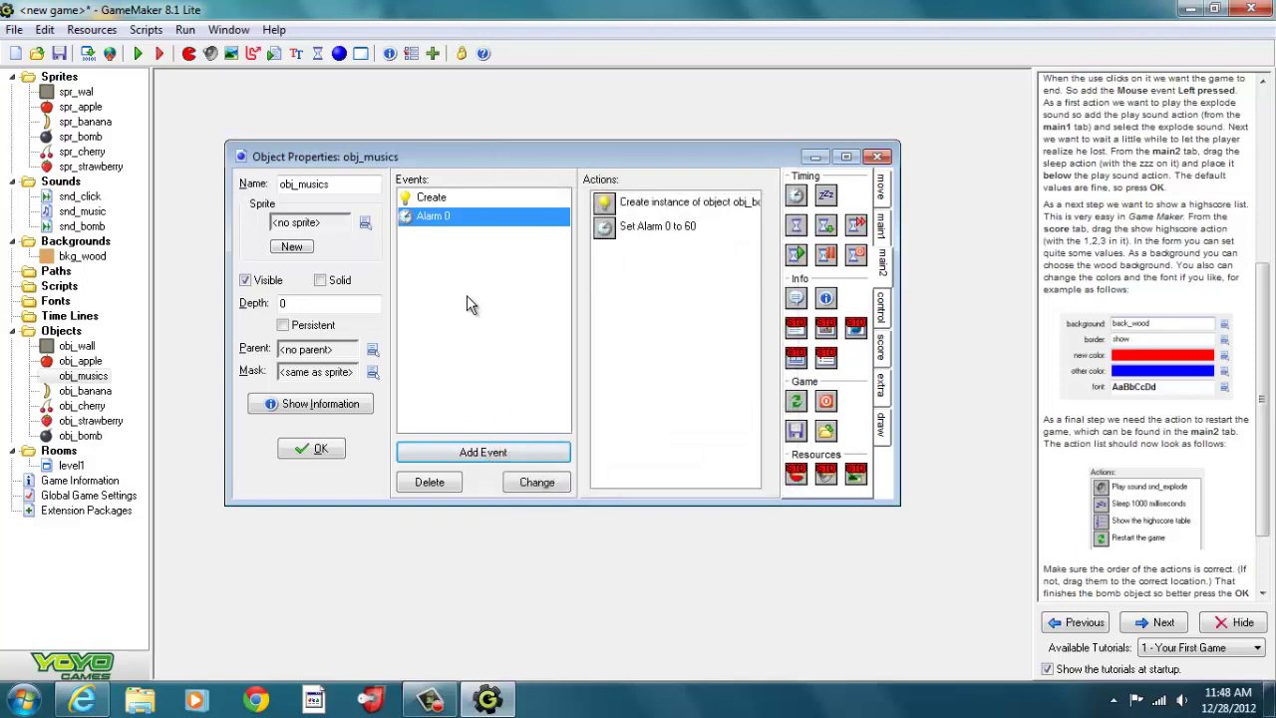
{"action": "left_click", "coordinate": [319, 450]}
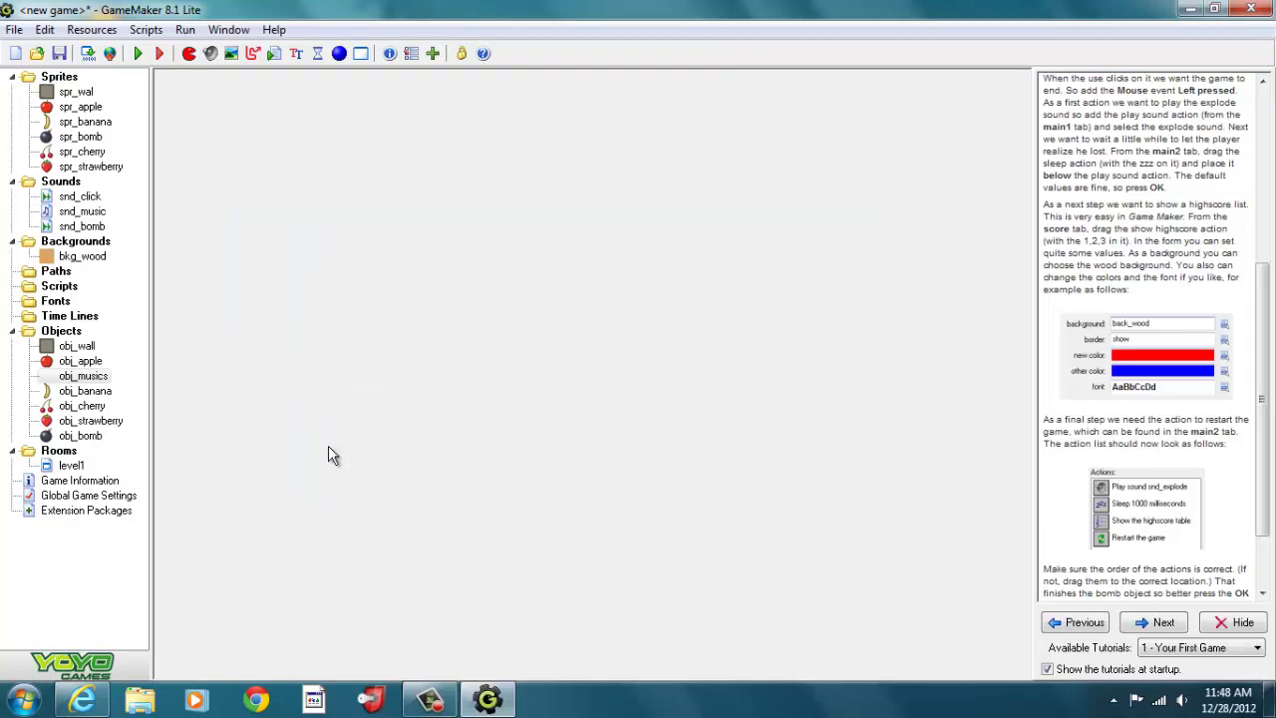
Step: Run the game, set off a bomb and dismiss the highscore list
{"action": "left_click", "coordinate": [138, 54]}
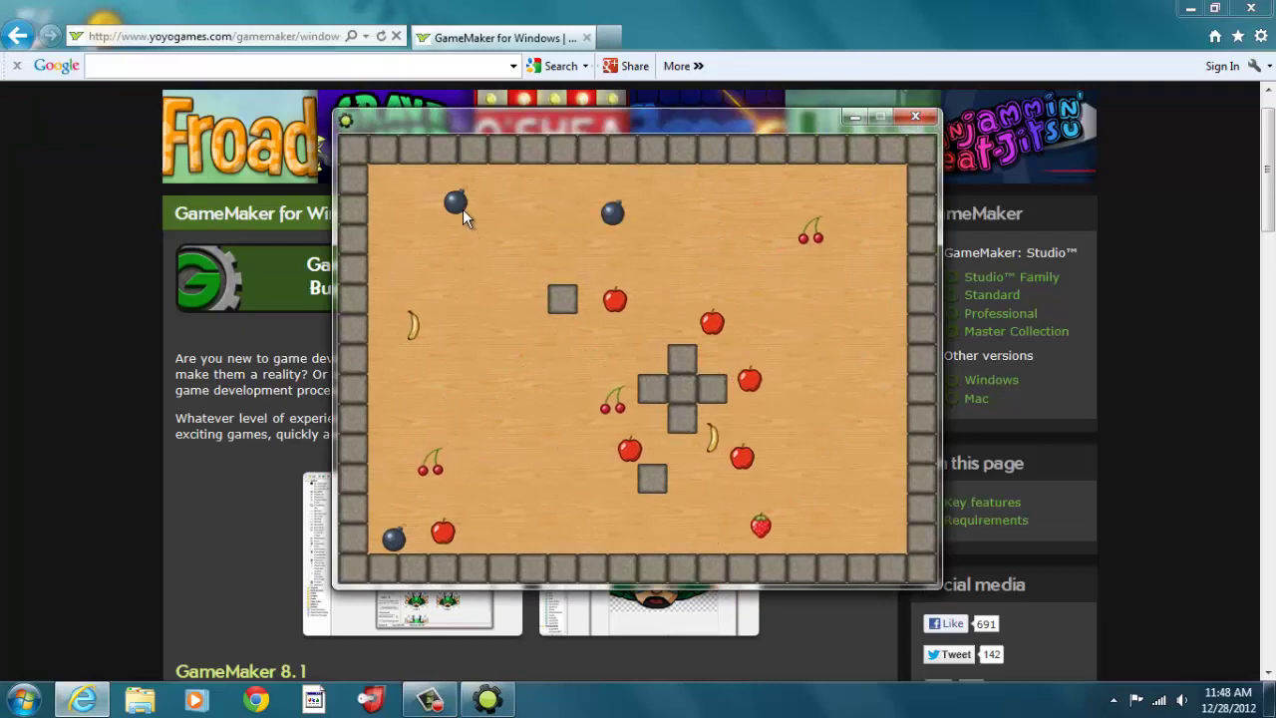
{"action": "left_click", "coordinate": [609, 212]}
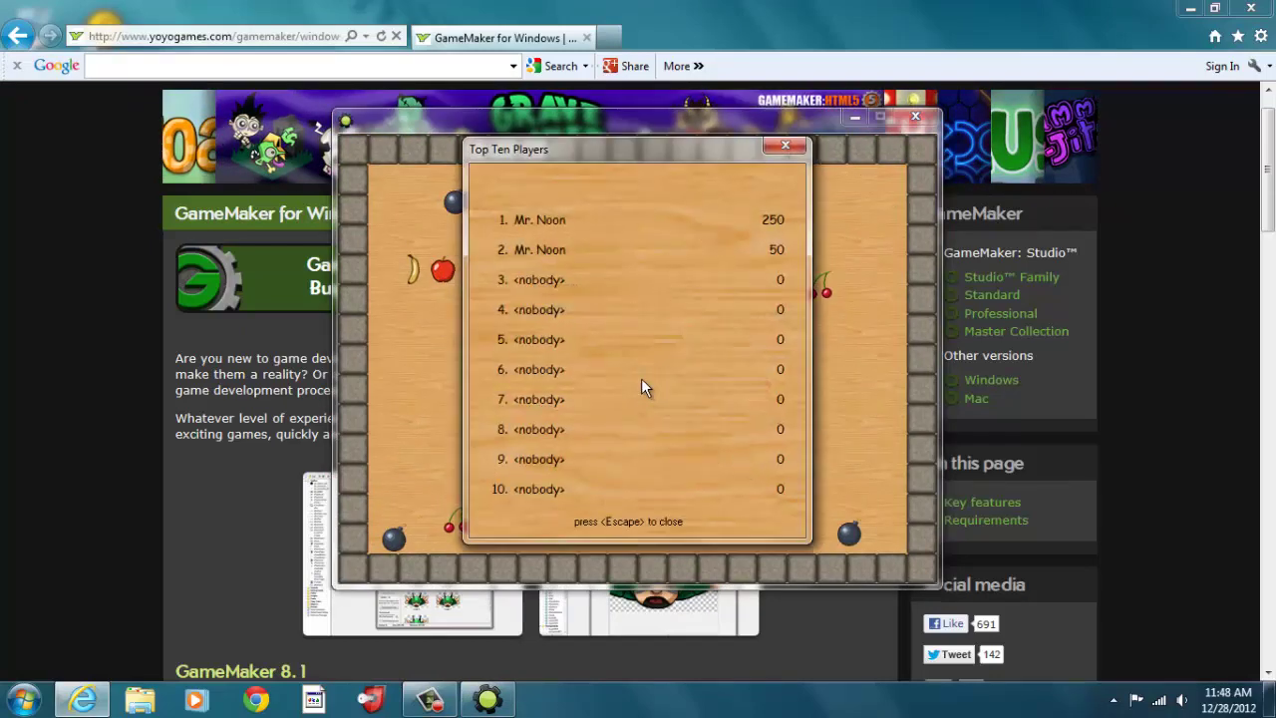
{"action": "key", "text": "Escape"}
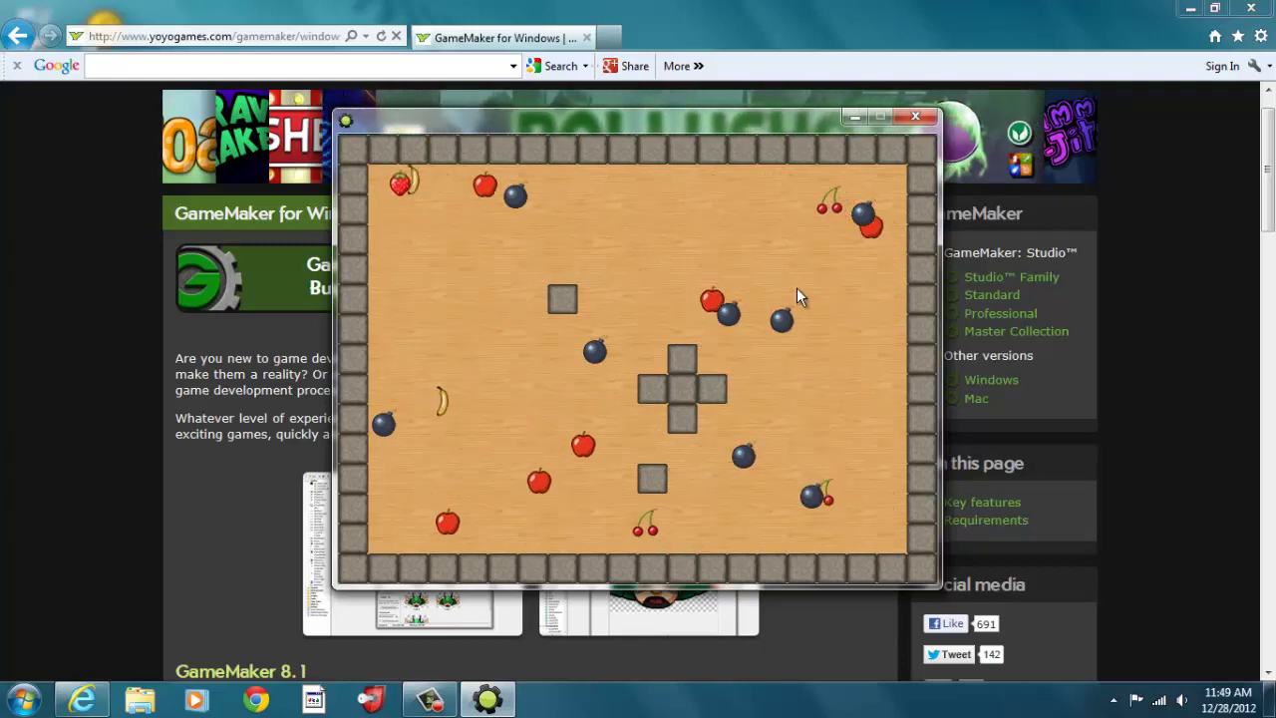
Step: Test the running game by catching moving fruit among the spawning bombs
{"action": "left_click", "coordinate": [713, 278]}
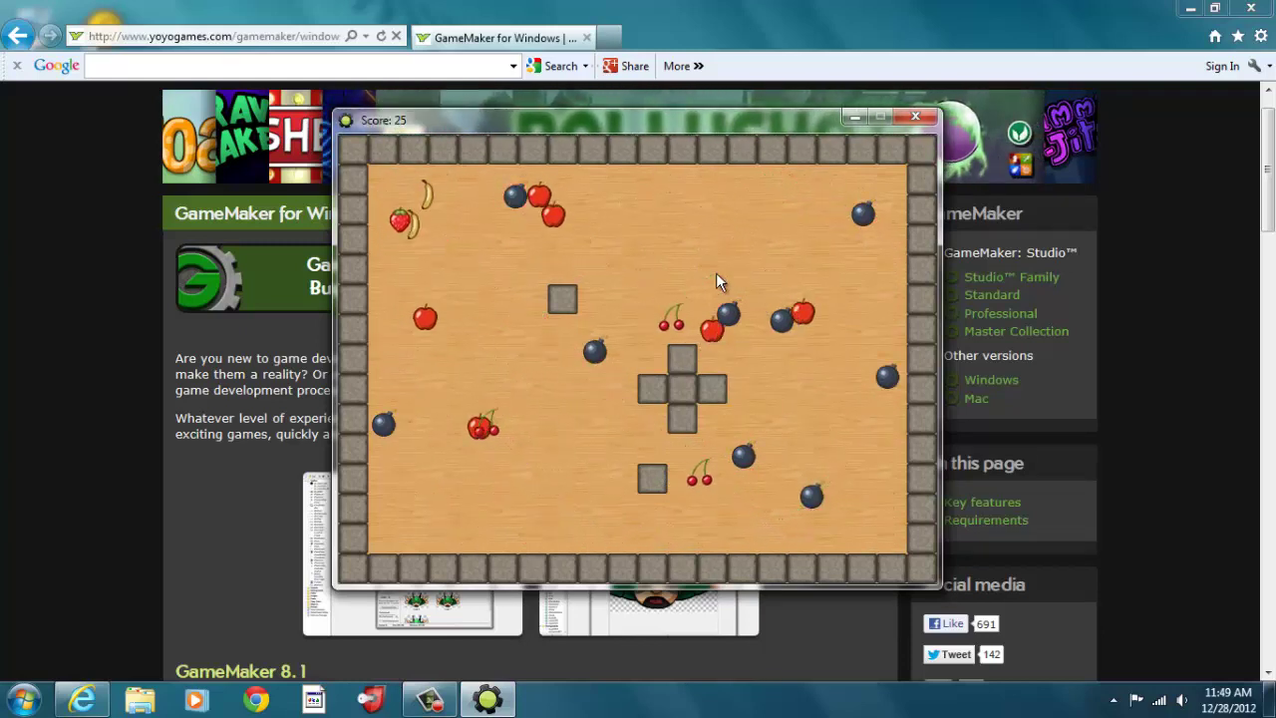
{"action": "left_click", "coordinate": [716, 291]}
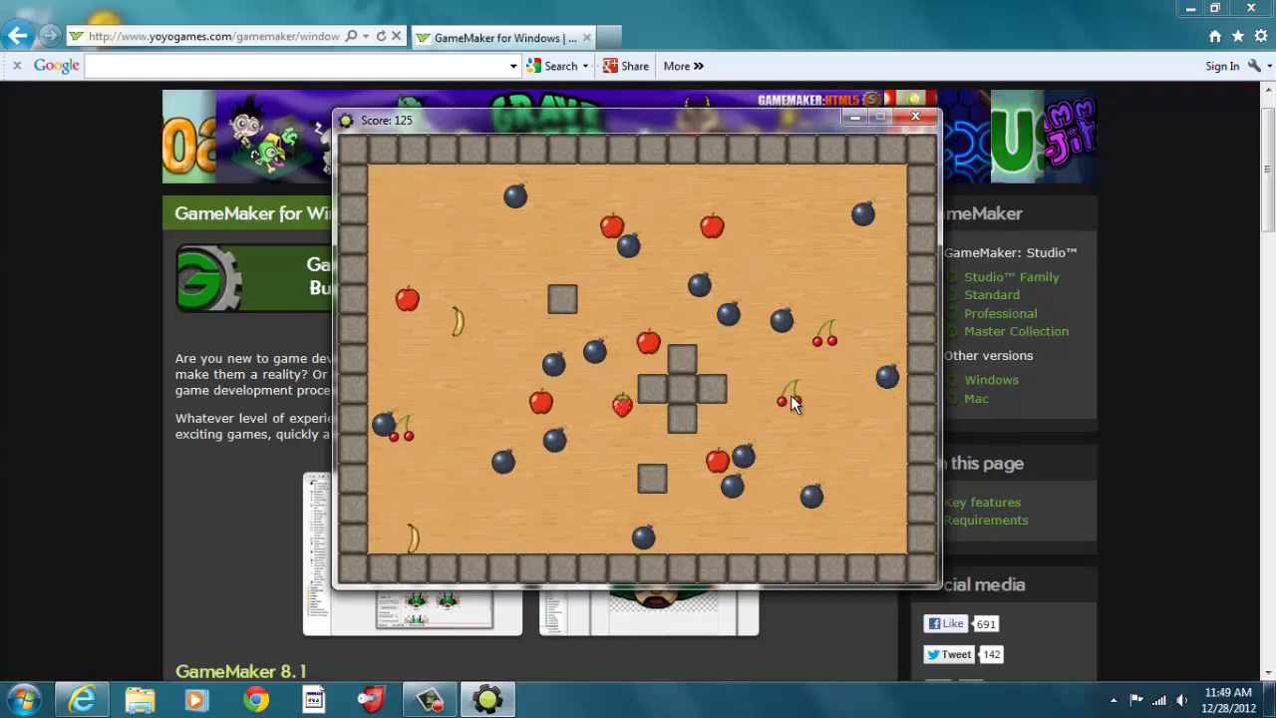
{"action": "left_click", "coordinate": [790, 395]}
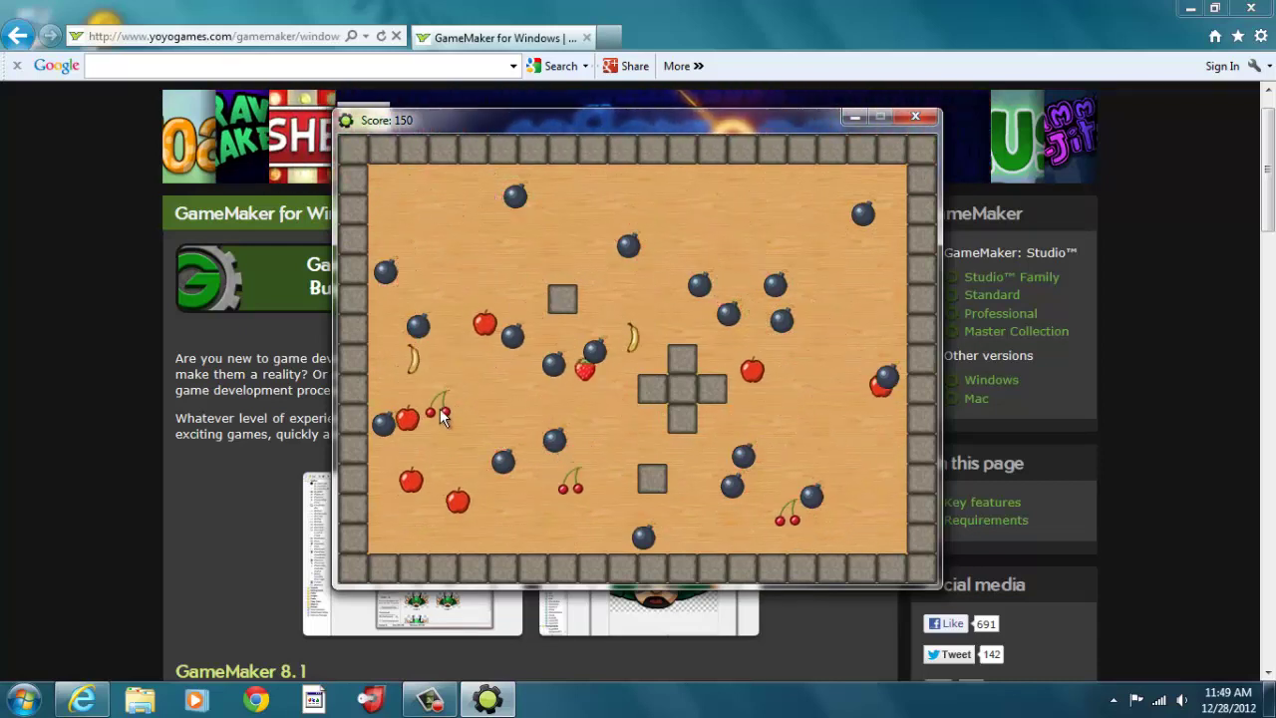
{"action": "left_click", "coordinate": [423, 437]}
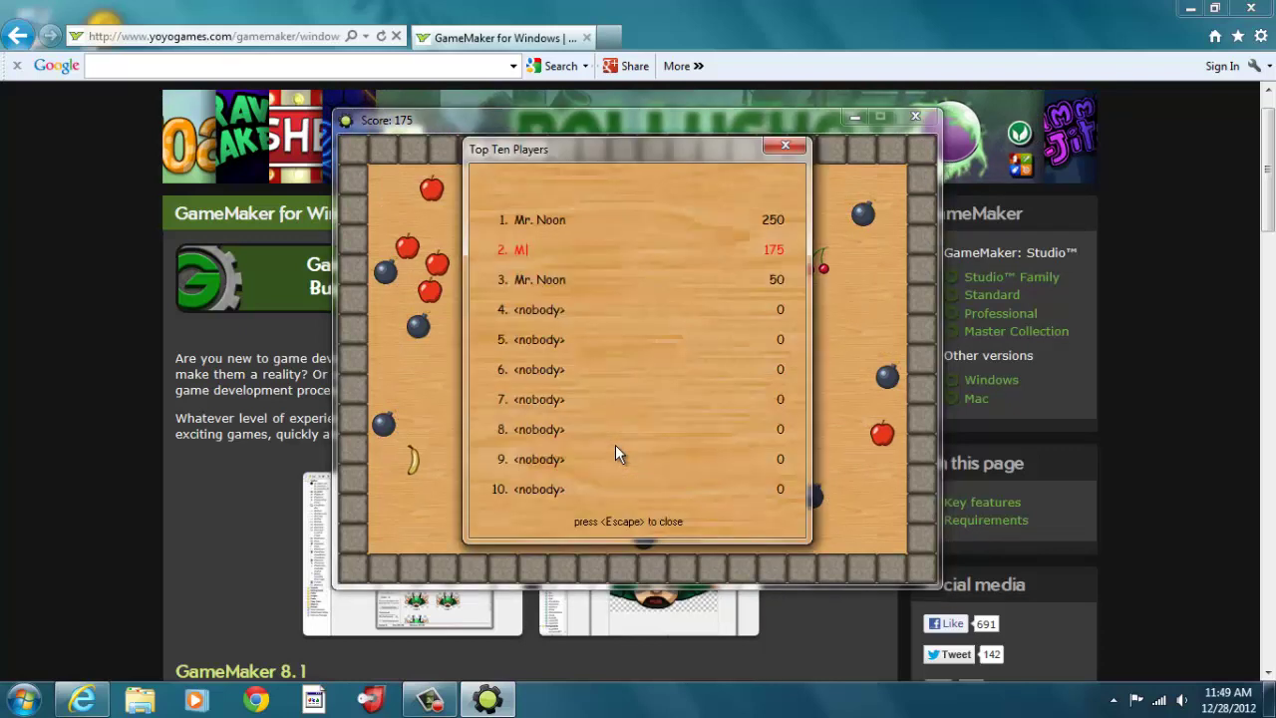
Step: Enter the player's name in the highscore list and close the running game
{"action": "type", "text": ". Noon"}
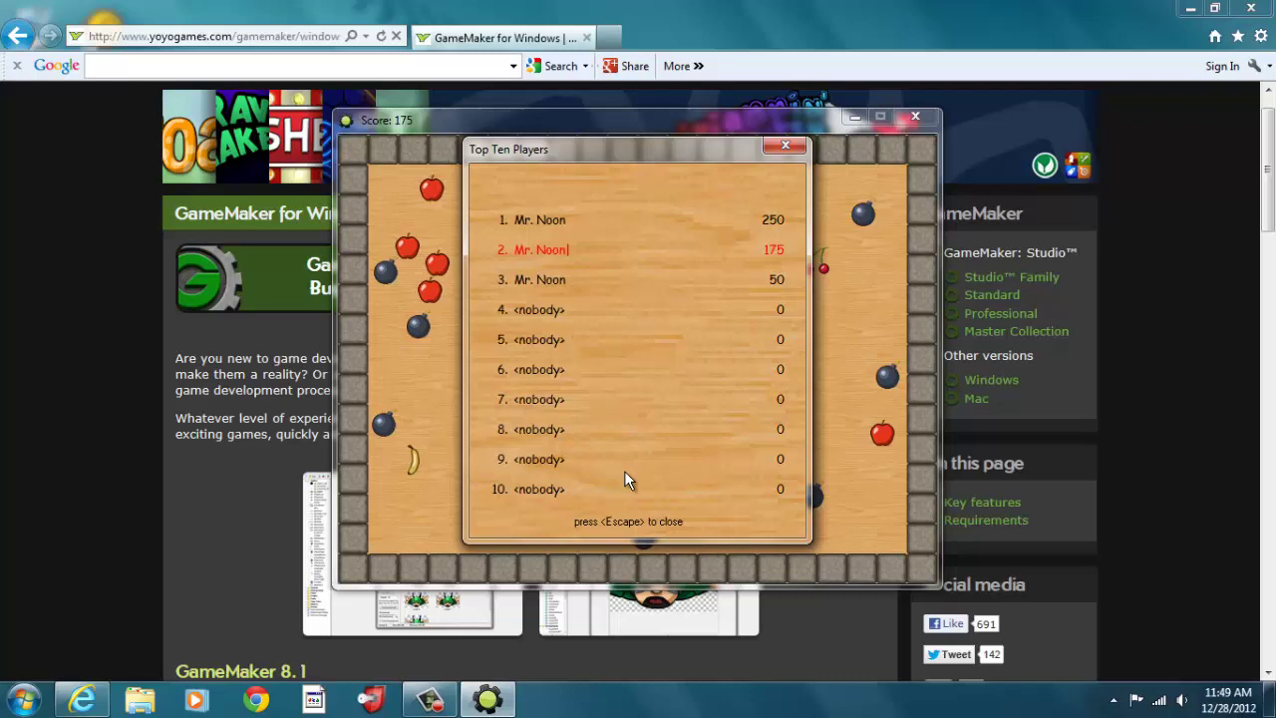
{"action": "key", "text": "Return"}
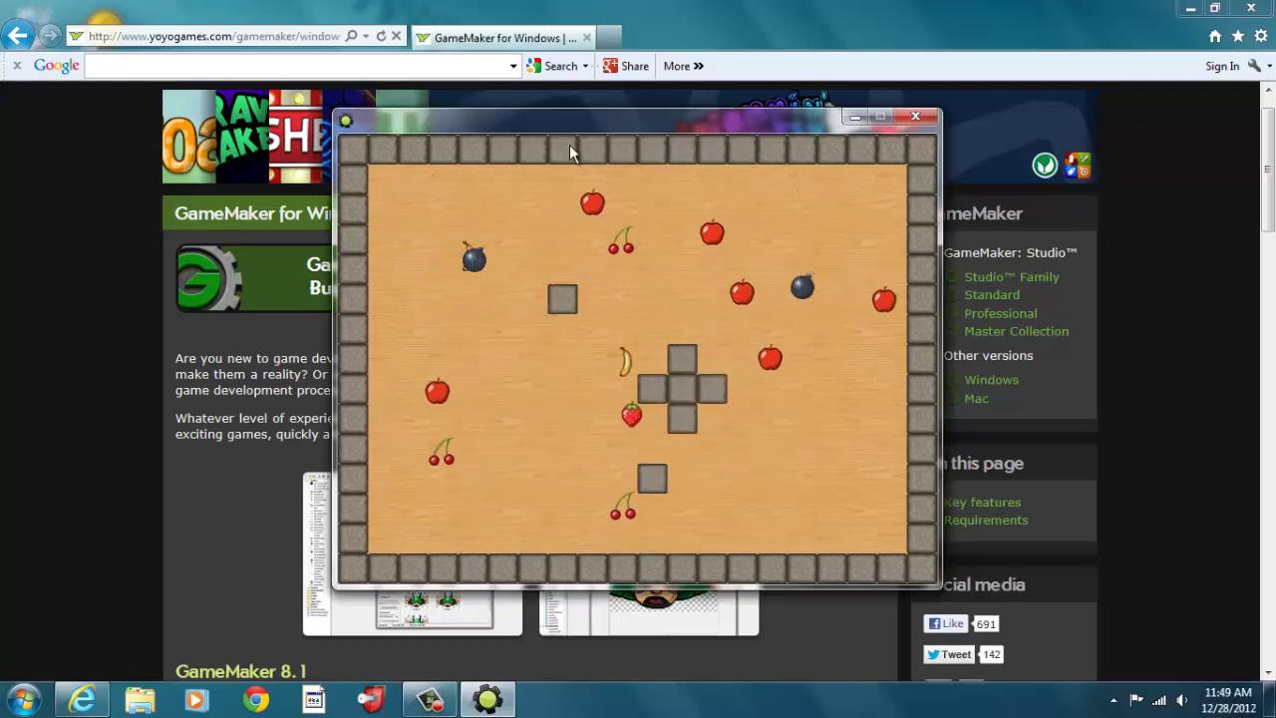
{"action": "left_click", "coordinate": [925, 118]}
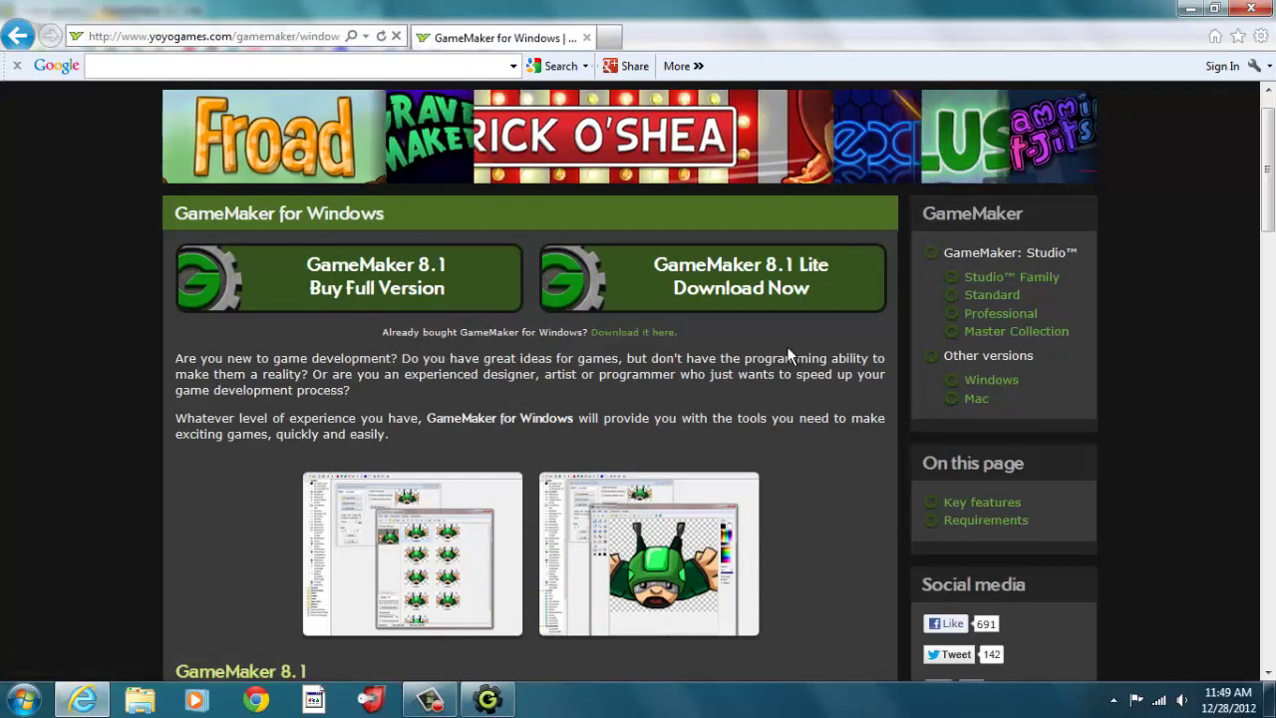
Step: Switch back to GameMaker and advance the tutorial past Creating Bombs to page 14, Giving Help
{"action": "mouse_move", "coordinate": [438, 706]}
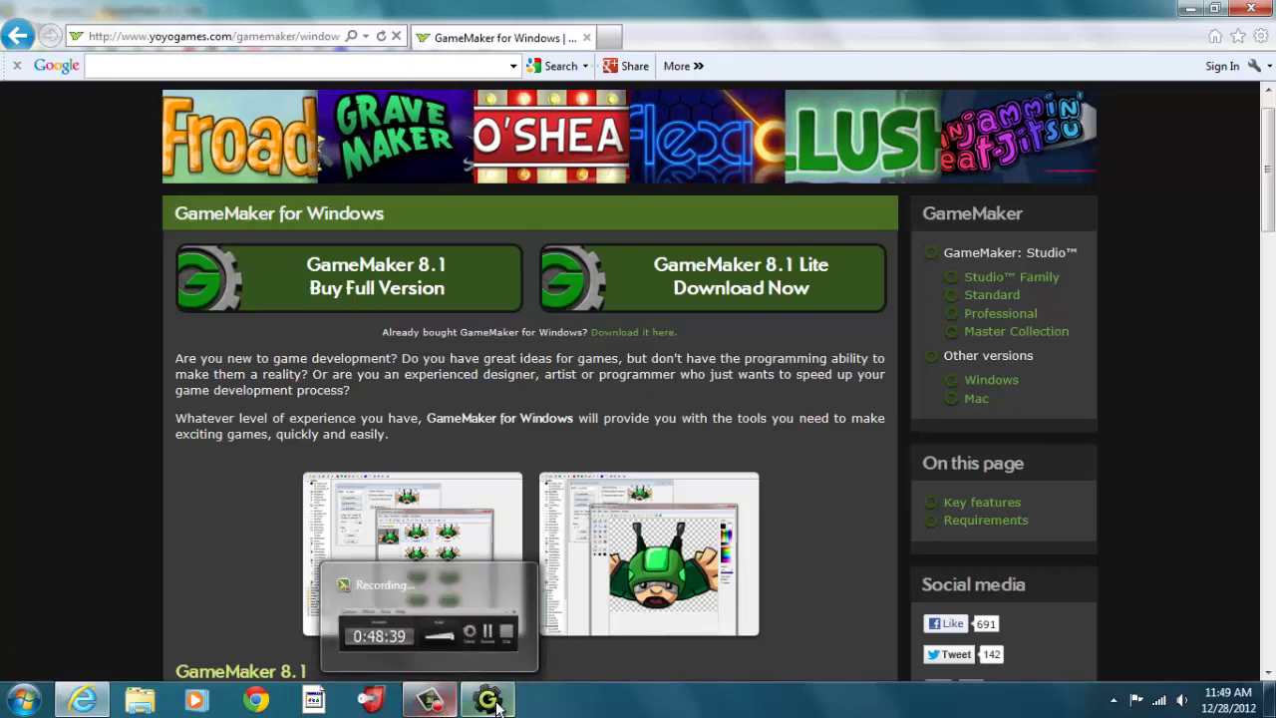
{"action": "left_click", "coordinate": [487, 700]}
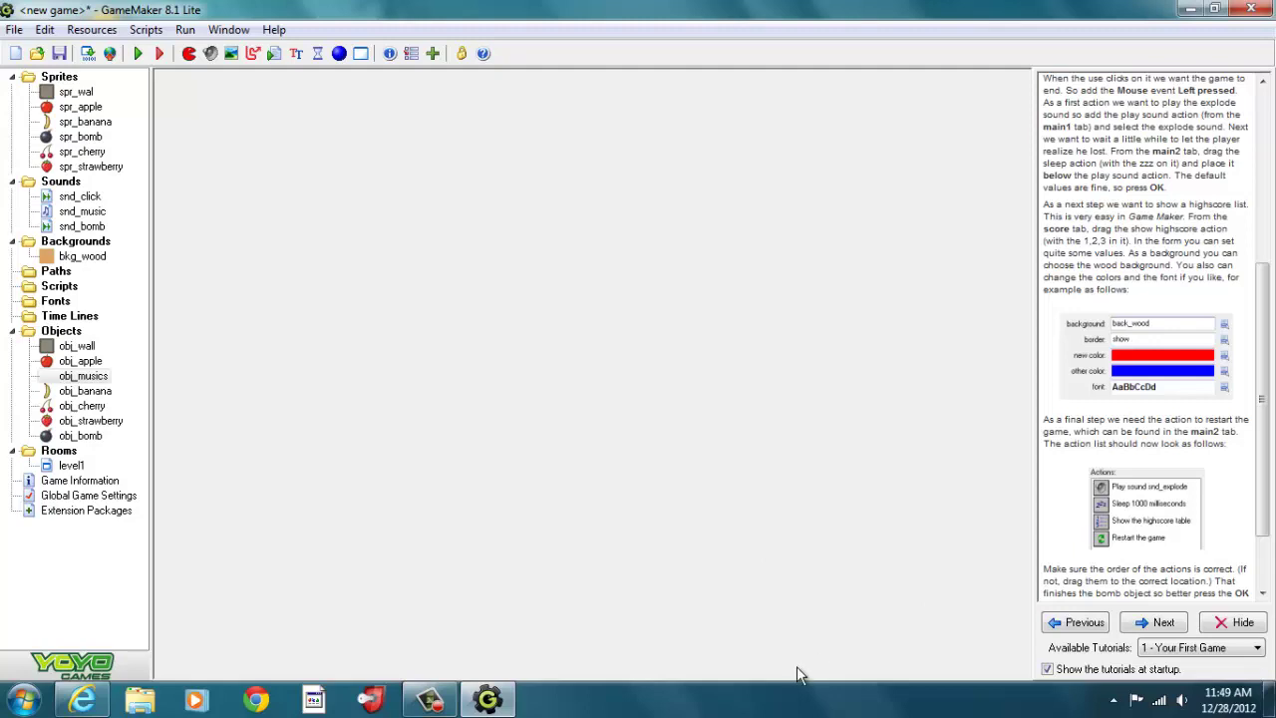
{"action": "left_click", "coordinate": [1158, 629]}
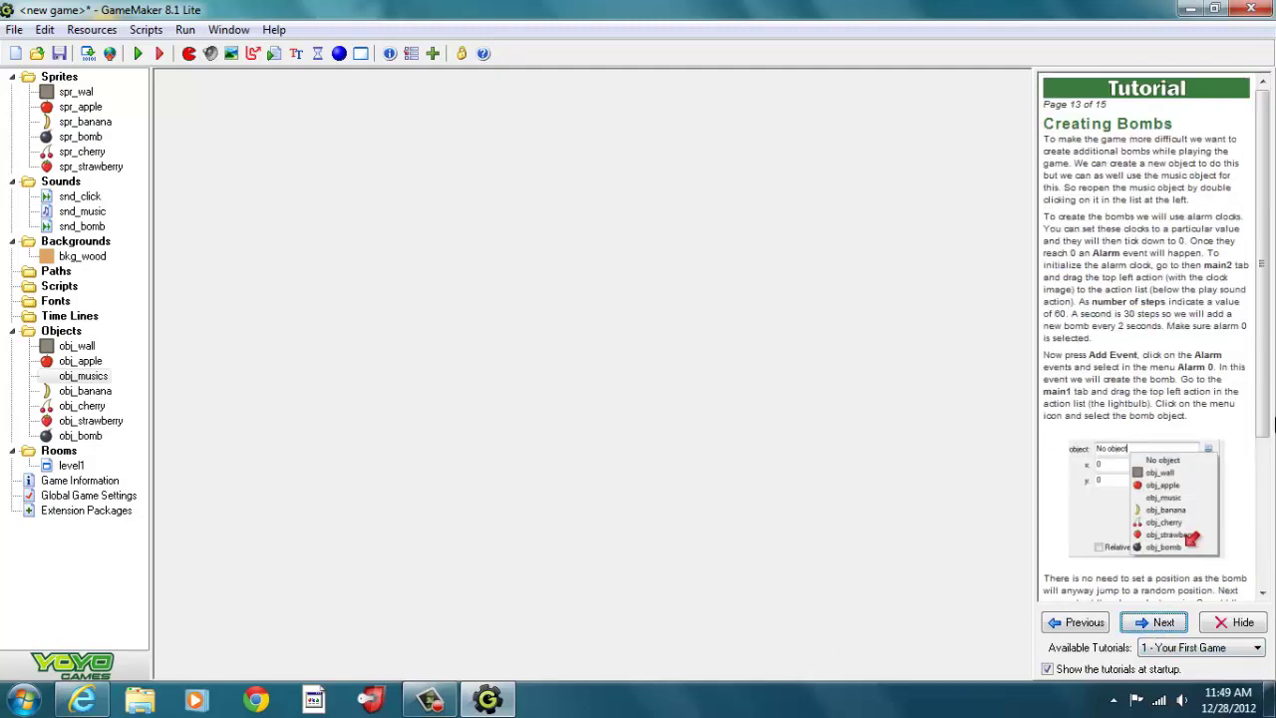
{"action": "left_click_drag", "start_coordinate": [1264, 422], "coordinate": [1266, 570]}
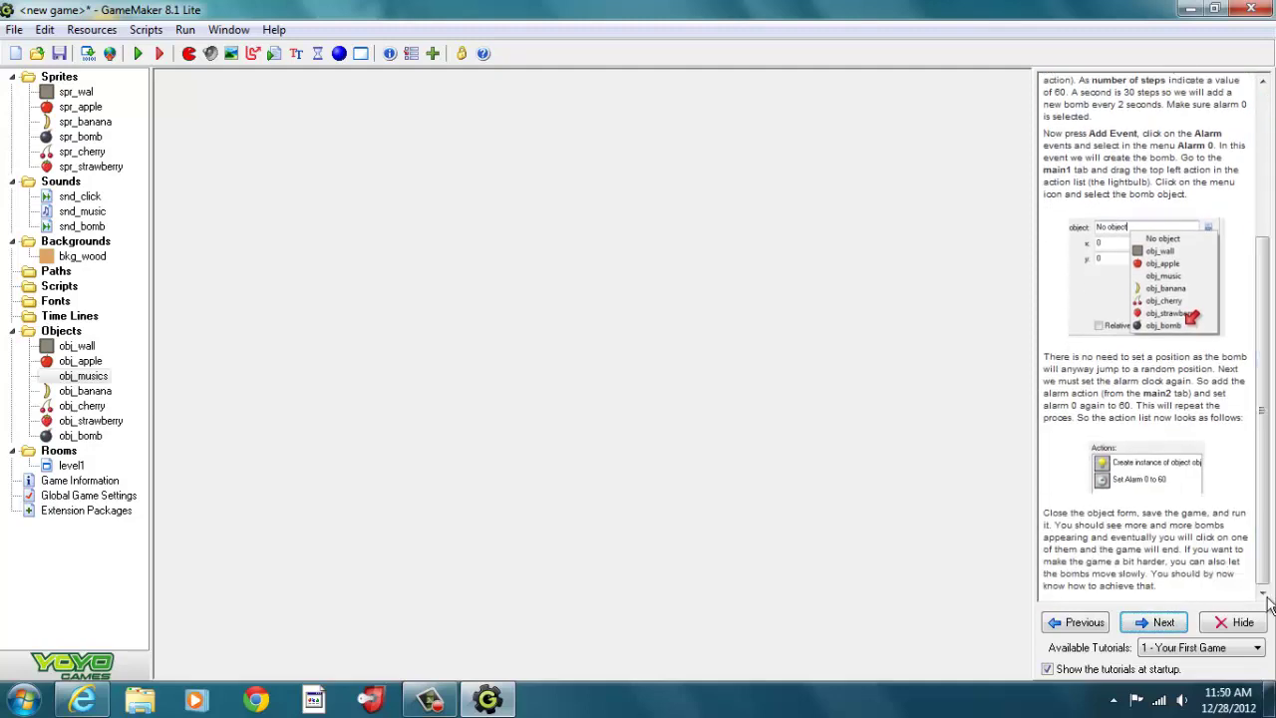
{"action": "left_click", "coordinate": [1163, 623]}
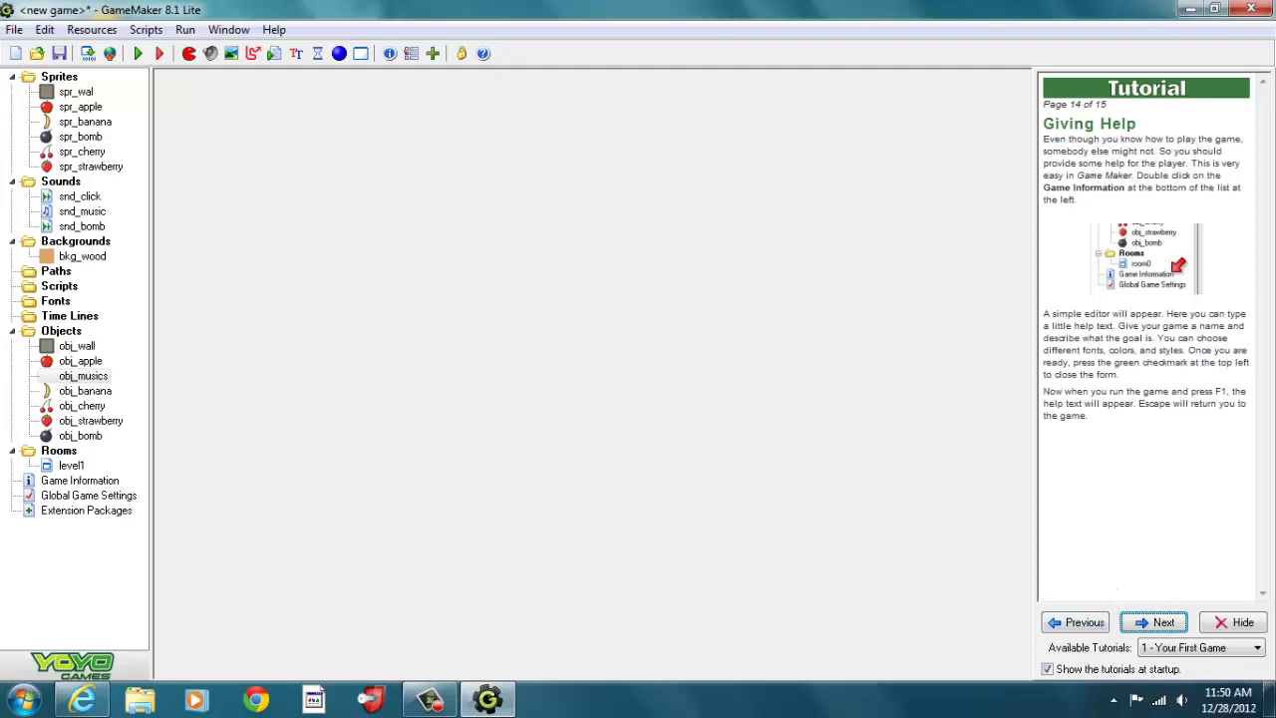
{"action": "left_click", "coordinate": [433, 699]}
{"action": "left_click", "coordinate": [1191, 618]}
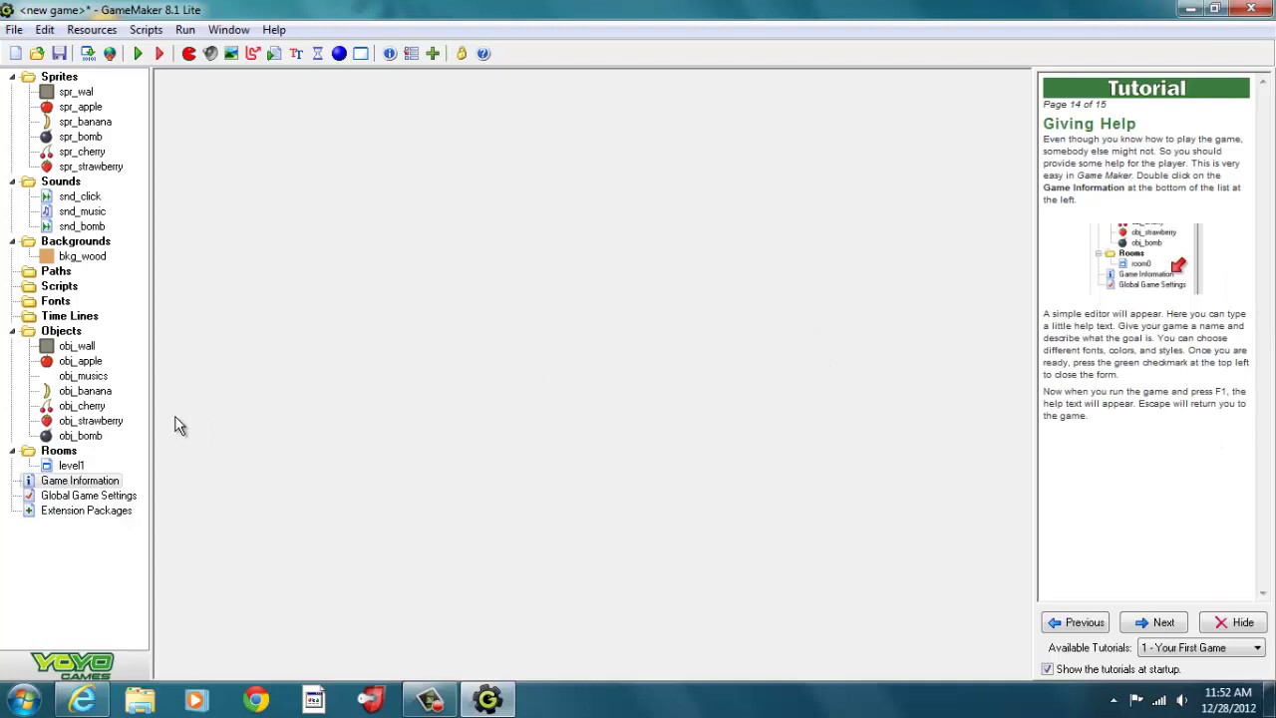
Step: Write the Game Information text "Fruit smash", a blank line and "Click on fruit to score, avoid the bombs or Die!!!!", and accept it
{"action": "double_click", "coordinate": [79, 480]}
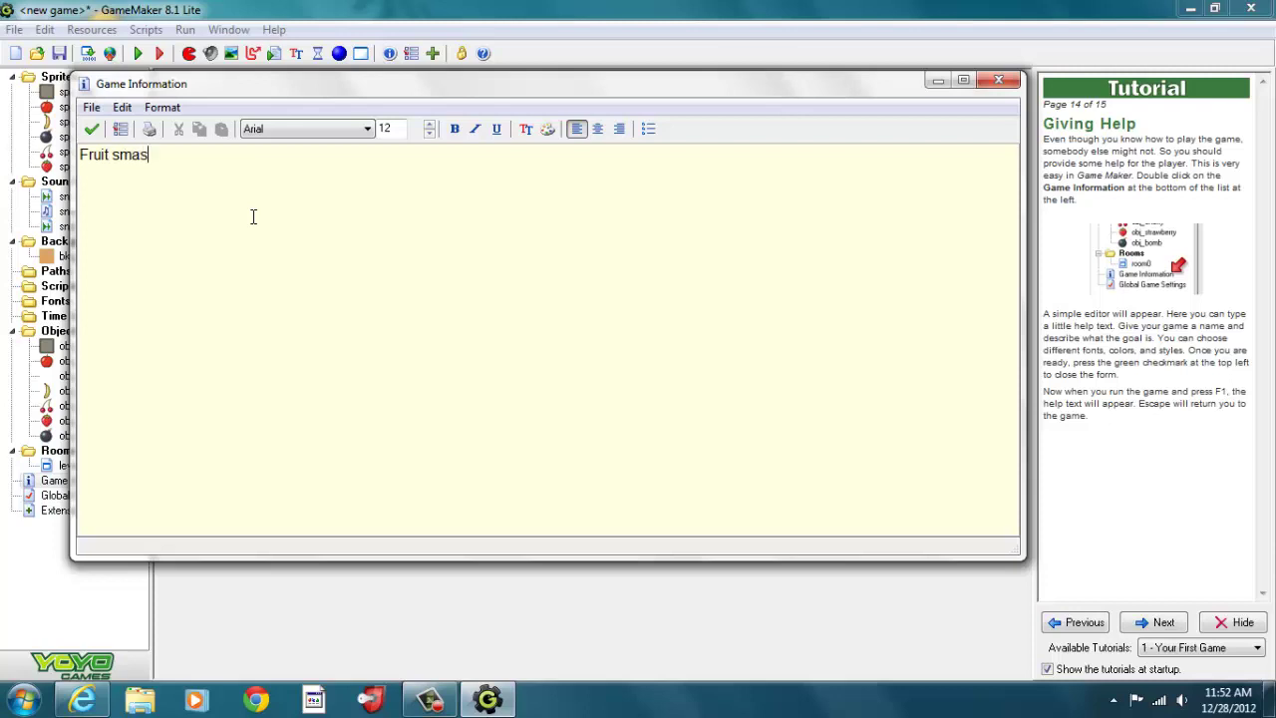
{"action": "type", "text": "Fruit smash"}
{"action": "key", "text": "Return"}
{"action": "type", "text": "Click on fruit to score,"}
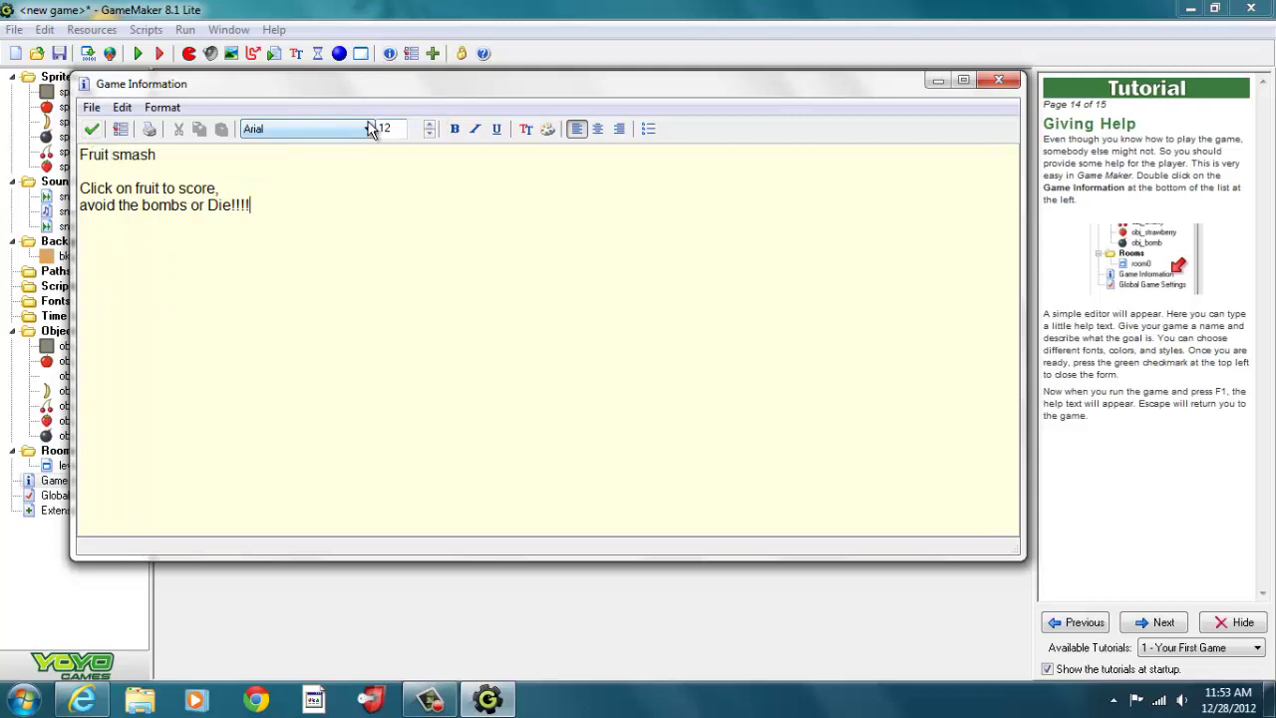
{"action": "left_click", "coordinate": [91, 129]}
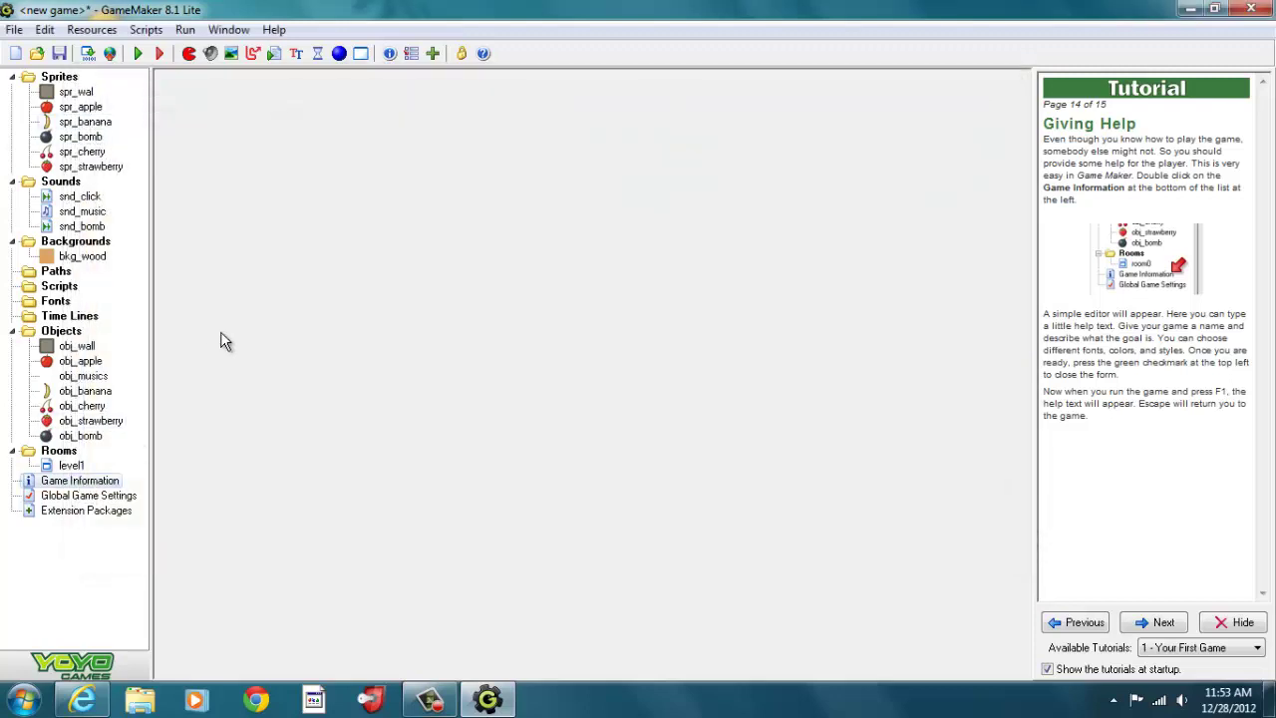
Step: Run the game, view its help text, return to play and close the game
{"action": "left_click", "coordinate": [140, 55]}
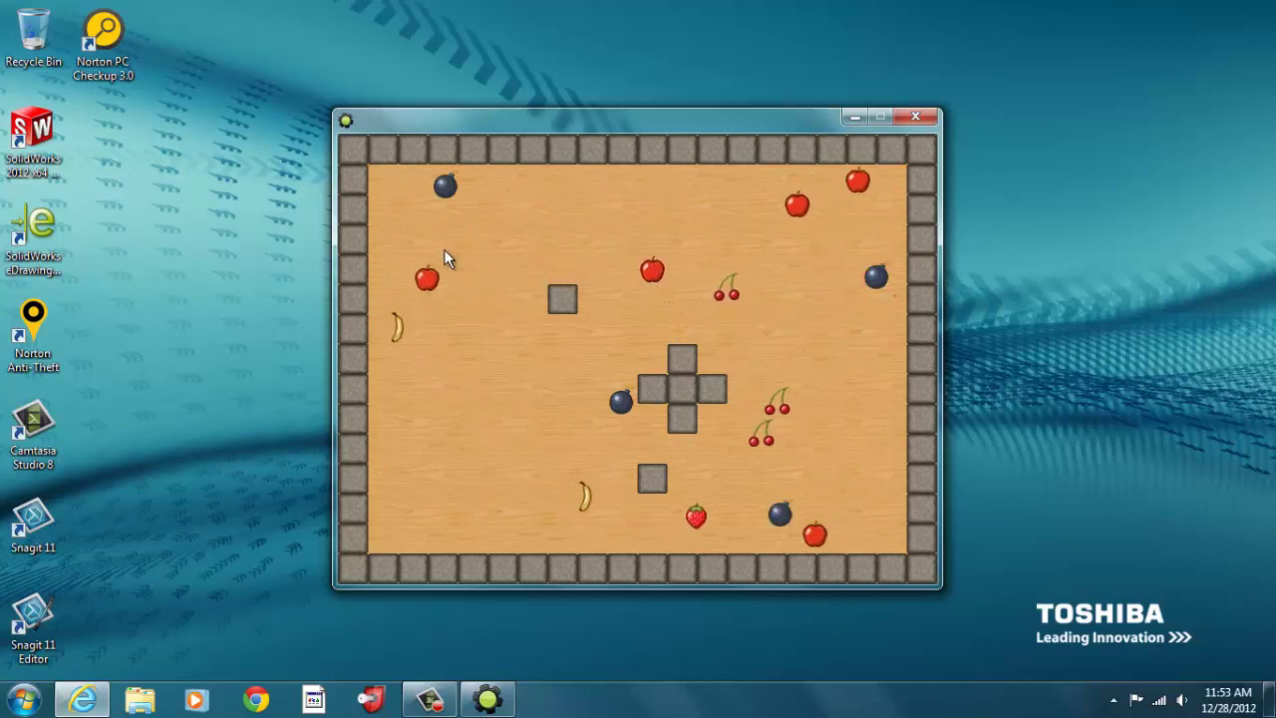
{"action": "key", "text": "F1"}
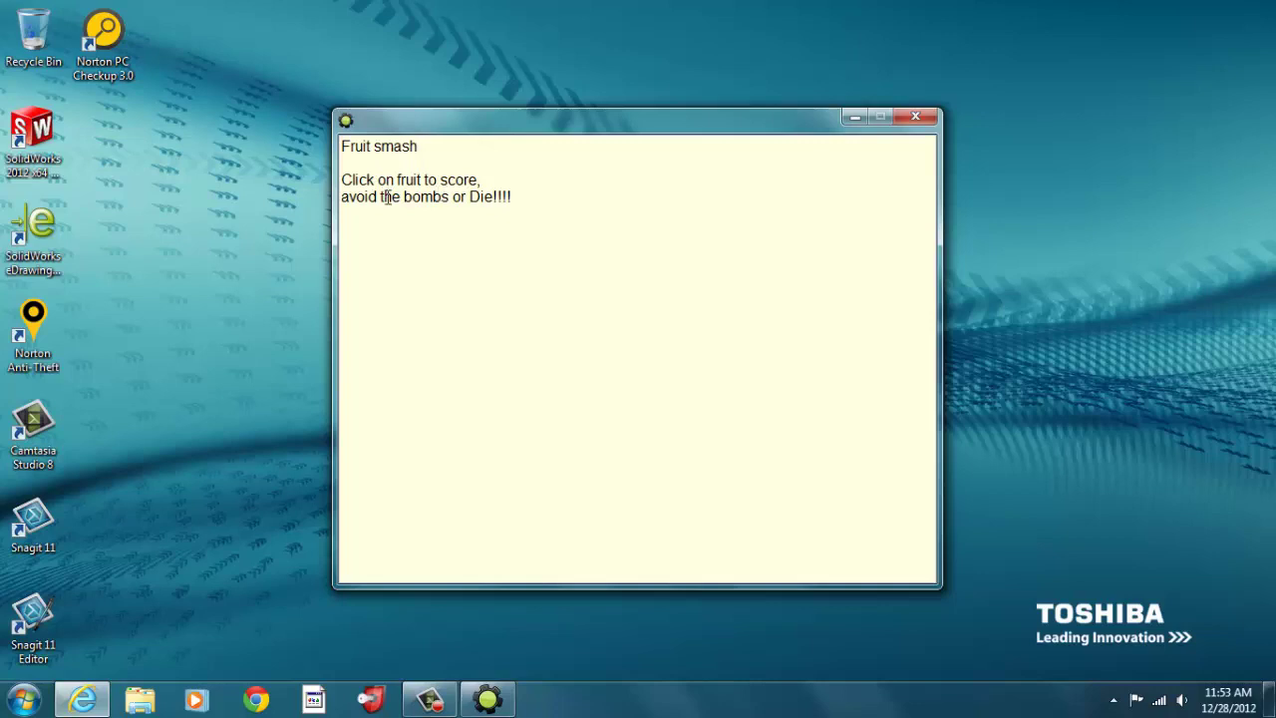
{"action": "left_click", "coordinate": [916, 118]}
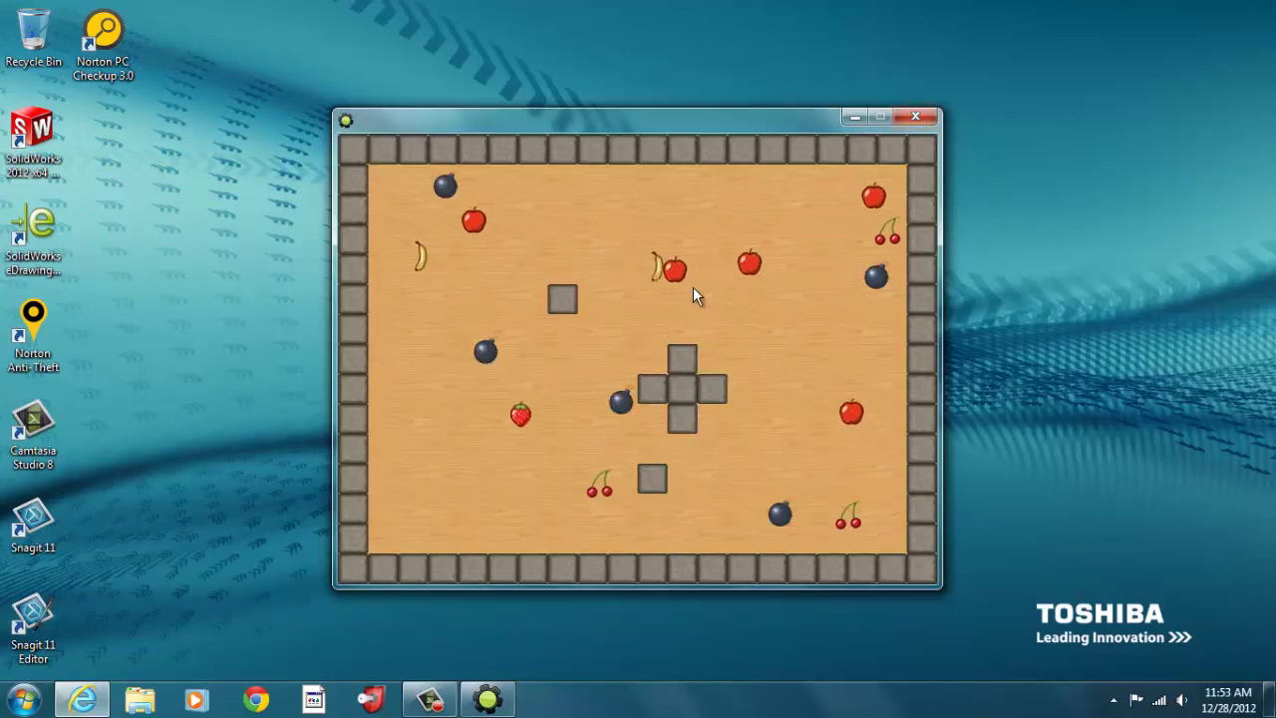
{"action": "left_click", "coordinate": [915, 116]}
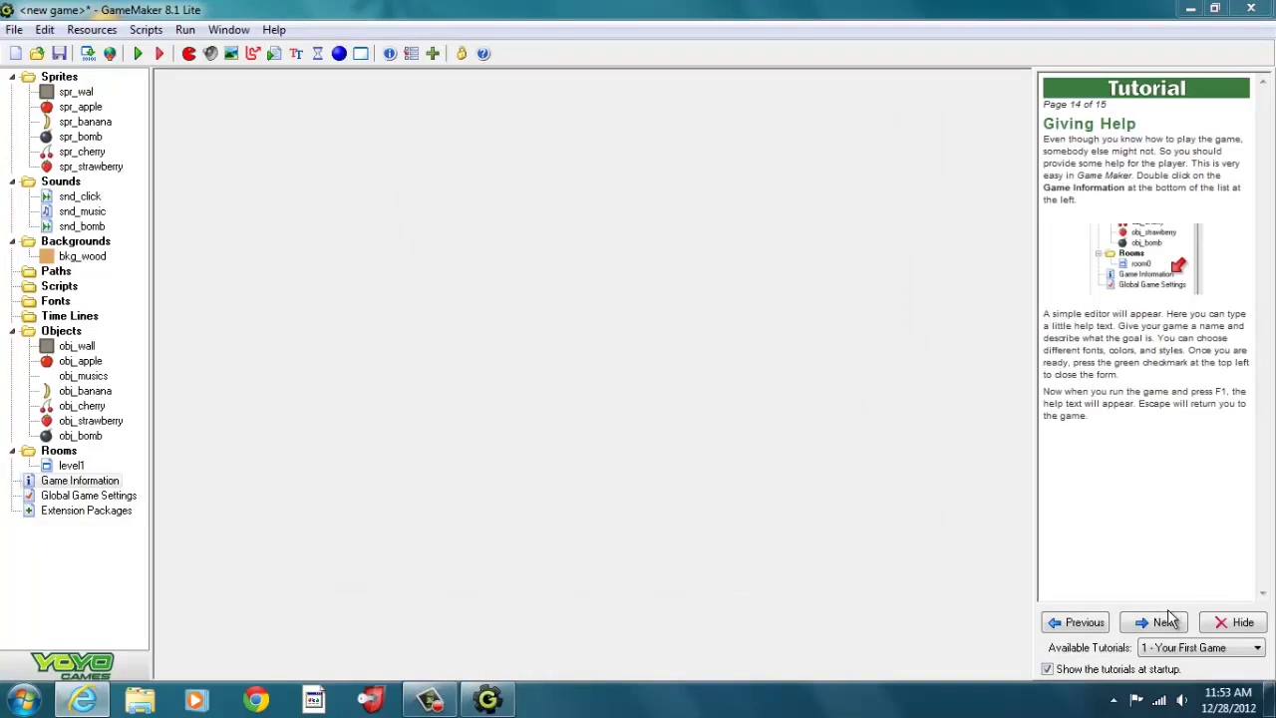
Step: Check the built-in tutorial choices and browse the official GameMaker 8.1 tutorials on the YoYo Games website
{"action": "left_click", "coordinate": [1257, 648]}
{"action": "left_click", "coordinate": [1259, 649]}
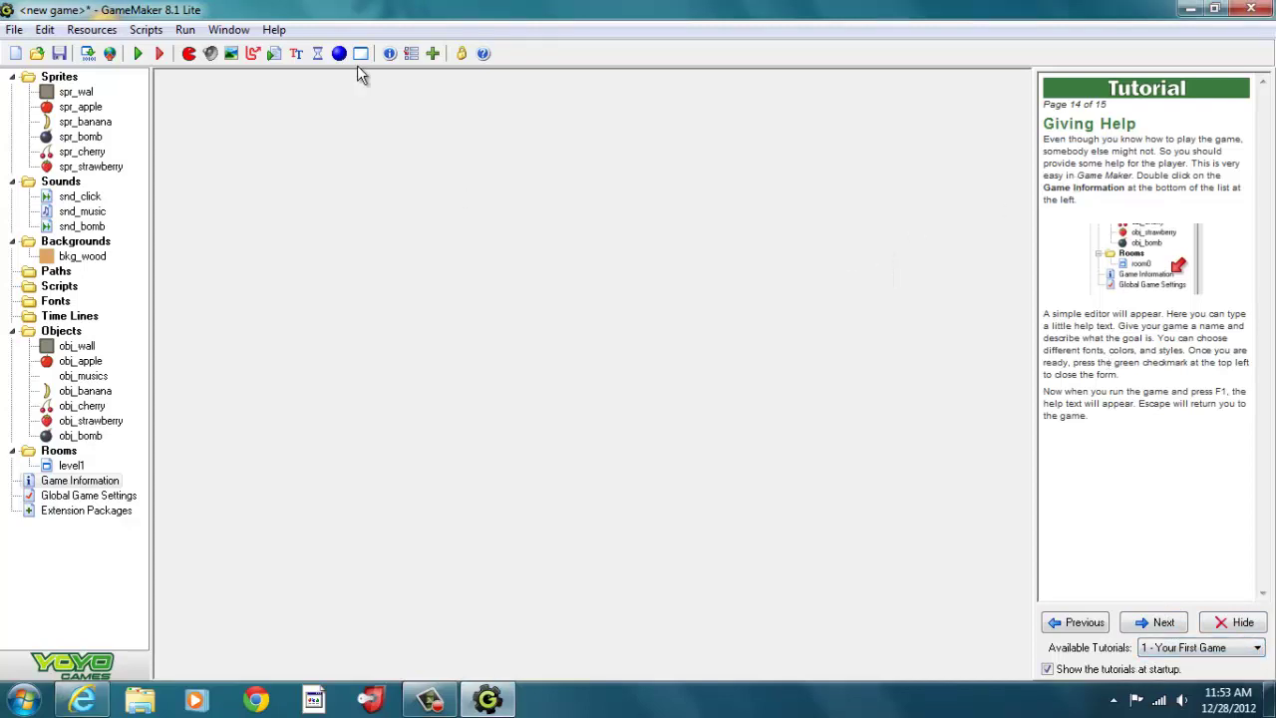
{"action": "left_click", "coordinate": [274, 30]}
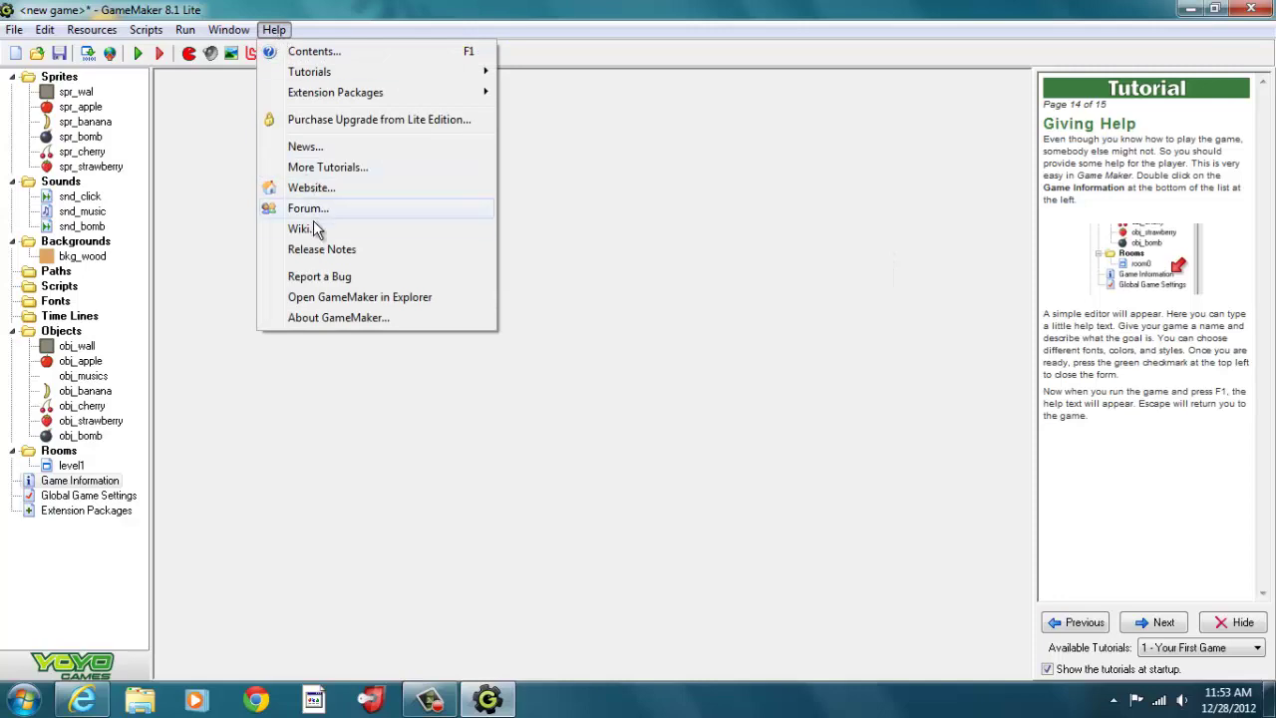
{"action": "left_click", "coordinate": [321, 167]}
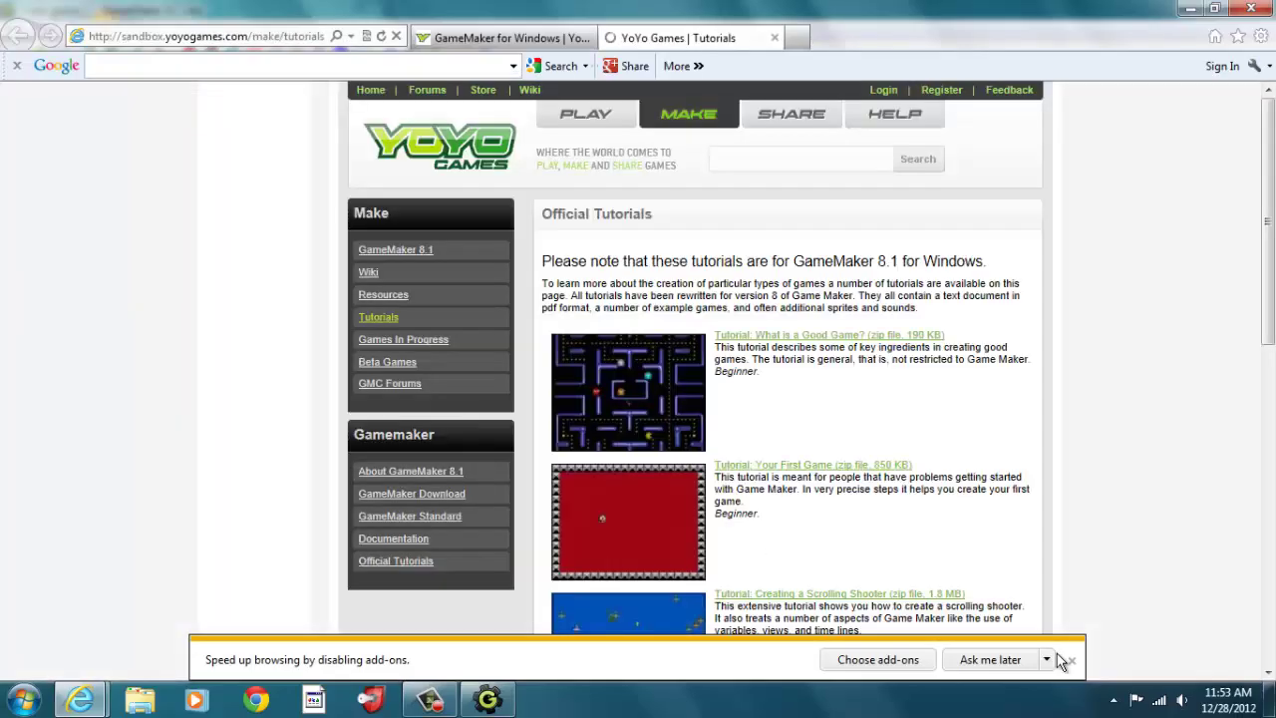
{"action": "left_click", "coordinate": [1069, 660]}
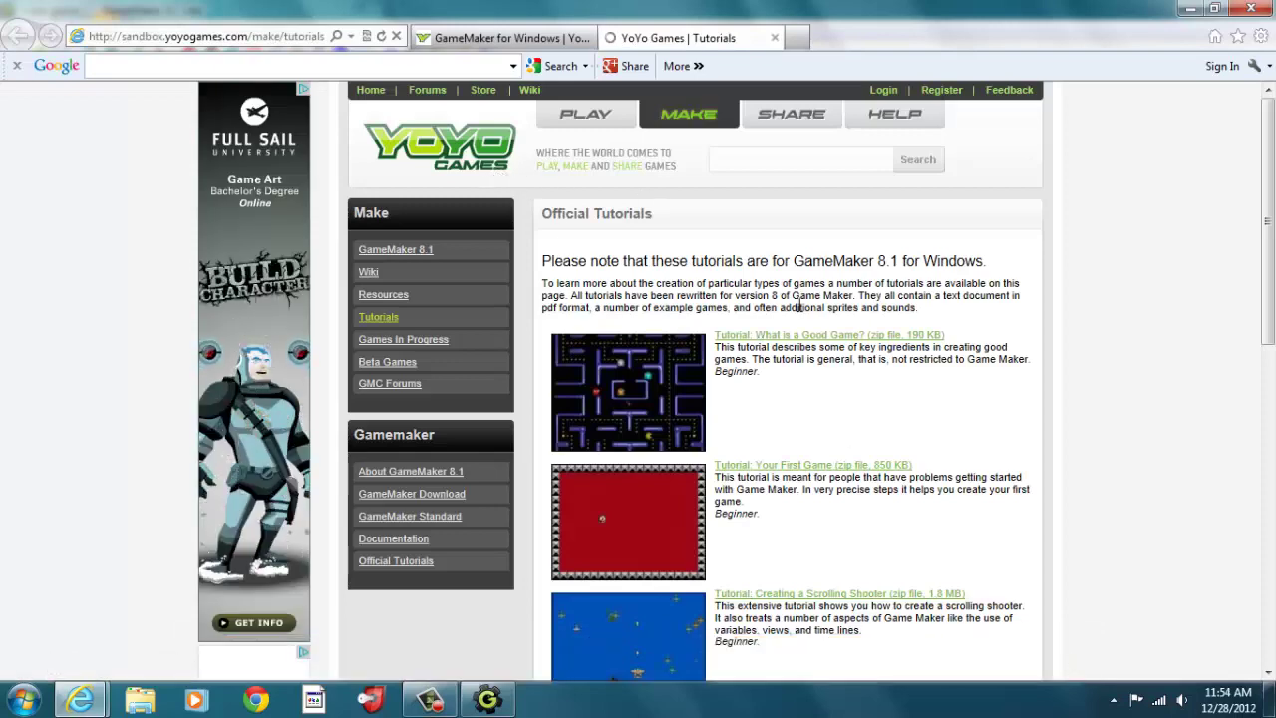
{"action": "scroll", "coordinate": [1269, 346], "scroll_direction": "down", "scroll_amount": 3}
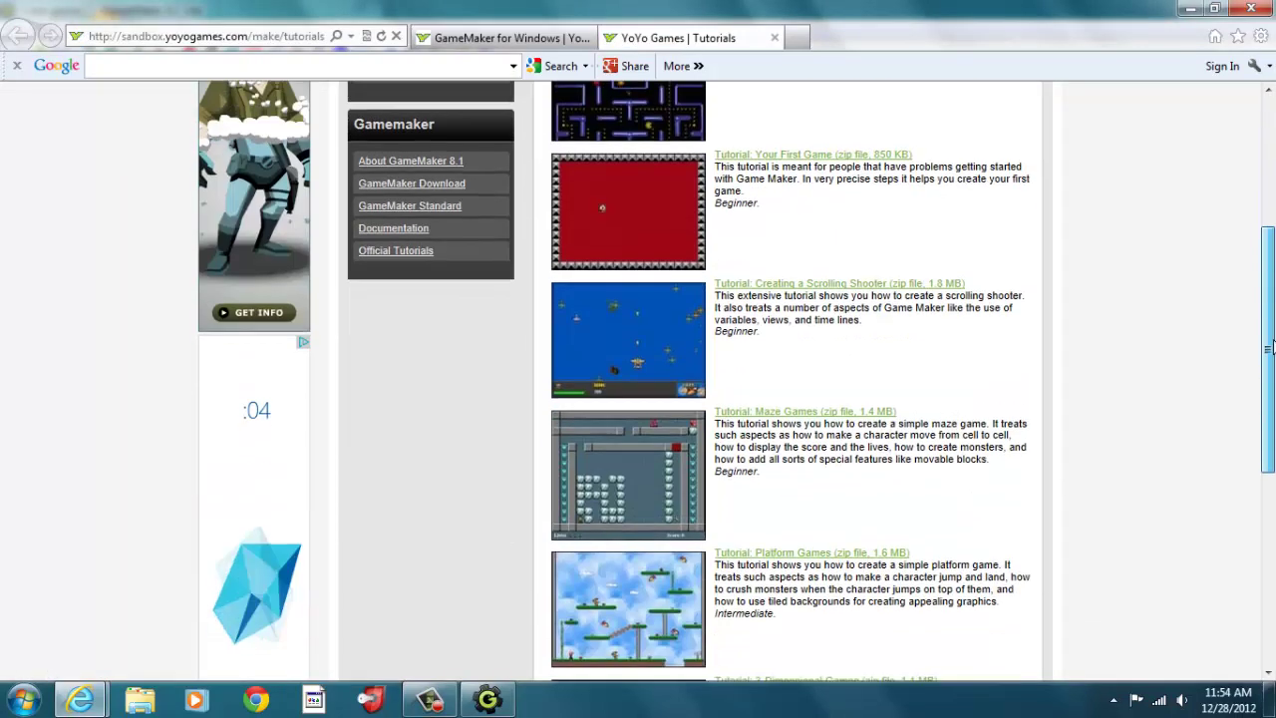
{"action": "left_click_drag", "start_coordinate": [1269, 346], "coordinate": [1250, 208]}
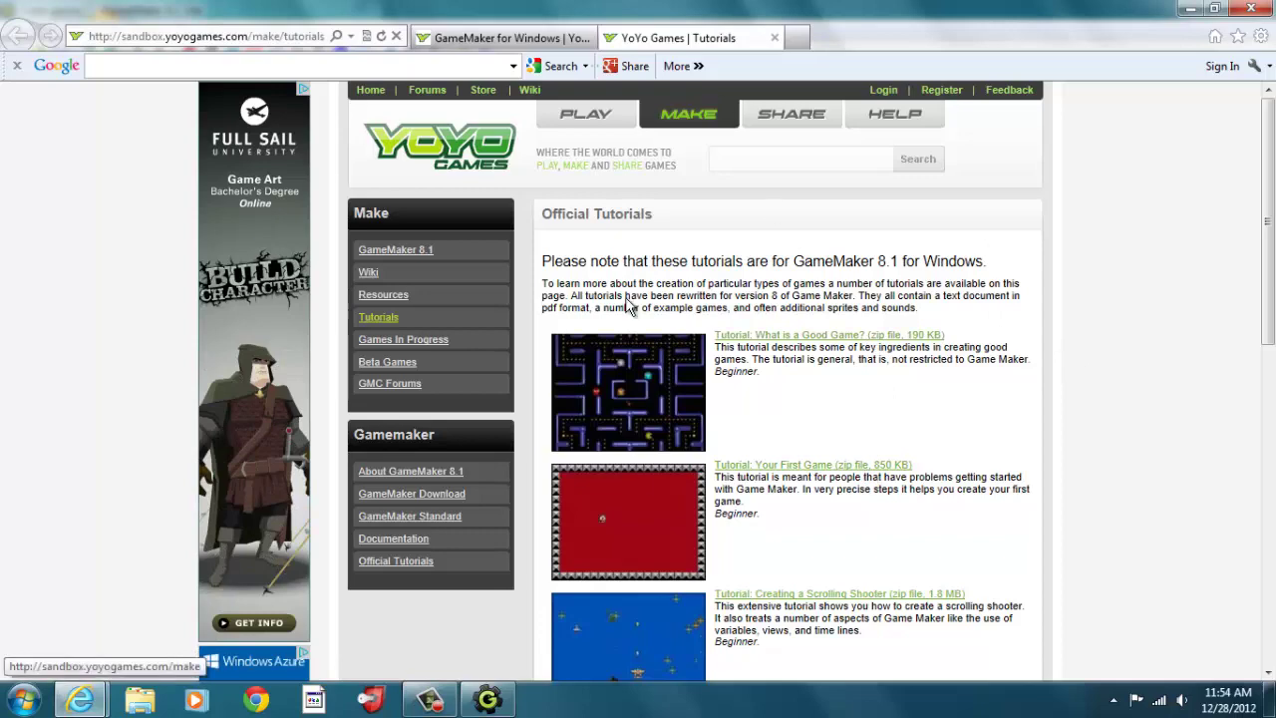
{"action": "mouse_move", "coordinate": [445, 706]}
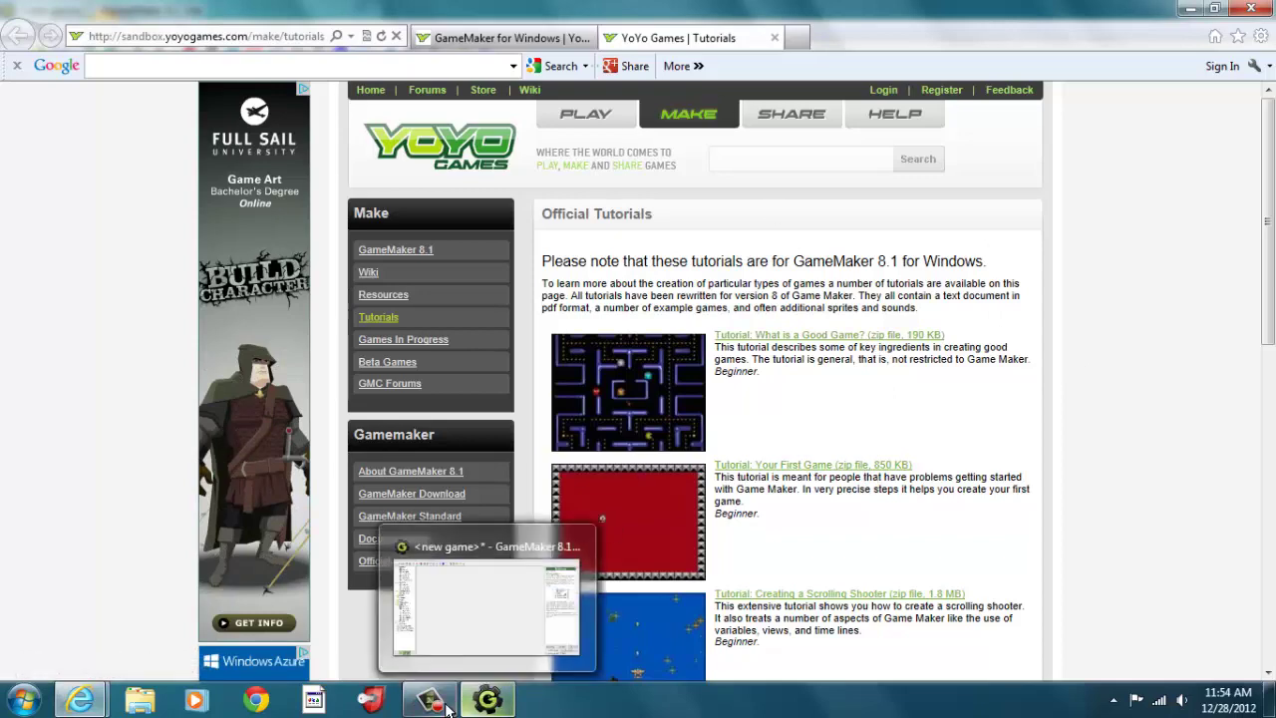
{"action": "left_click", "coordinate": [439, 703]}
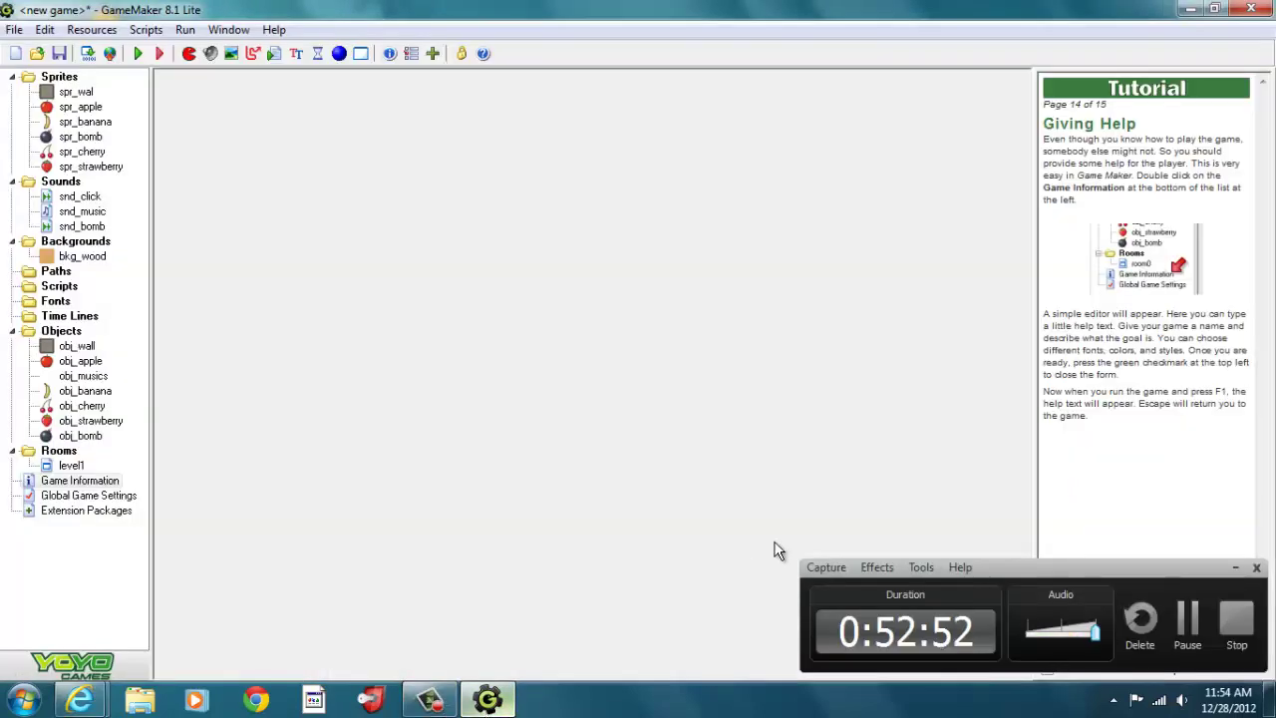